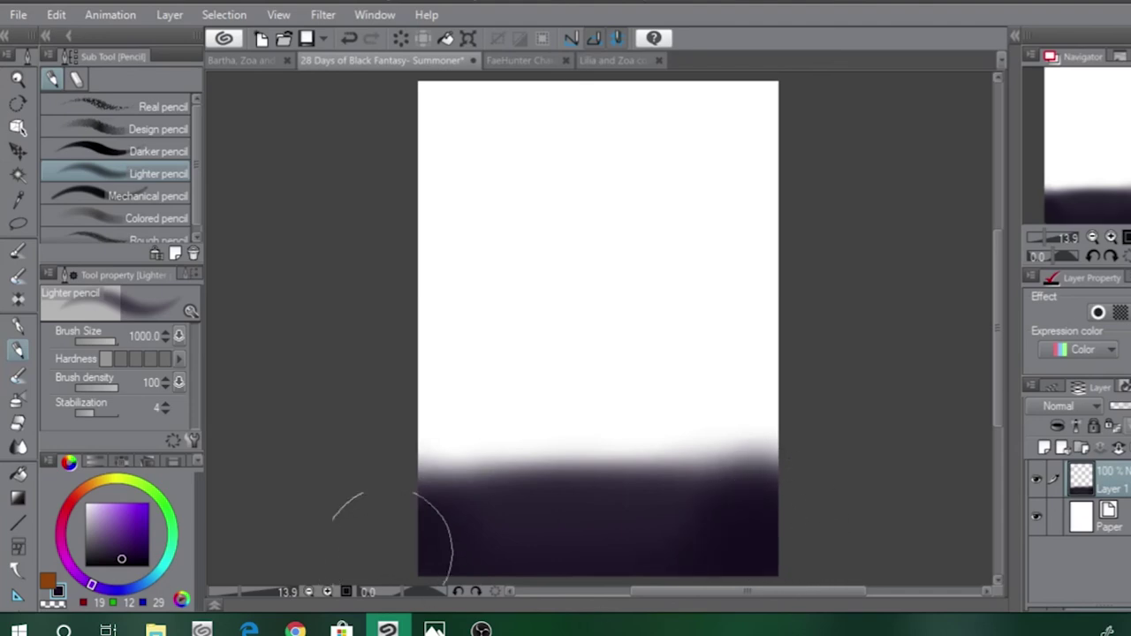
Pick magenta-pink and paint swirls over the dark bottom band, then shrink the brush to 80
drag(76, 580, 61, 544)
click(127, 546)
mouse_move(570, 446)
mouse_down()
mouse_move(633, 518)
mouse_move(560, 514)
mouse_move(632, 518)
mouse_move(572, 507)
mouse_up()
key(bracketleft)
key(bracketleft)
key(bracketleft)
key(bracketleft)
key(bracketleft)
key(bracketleft)
key(bracketleft)
key(bracketleft)
key(bracketleft)
key(bracketleft)
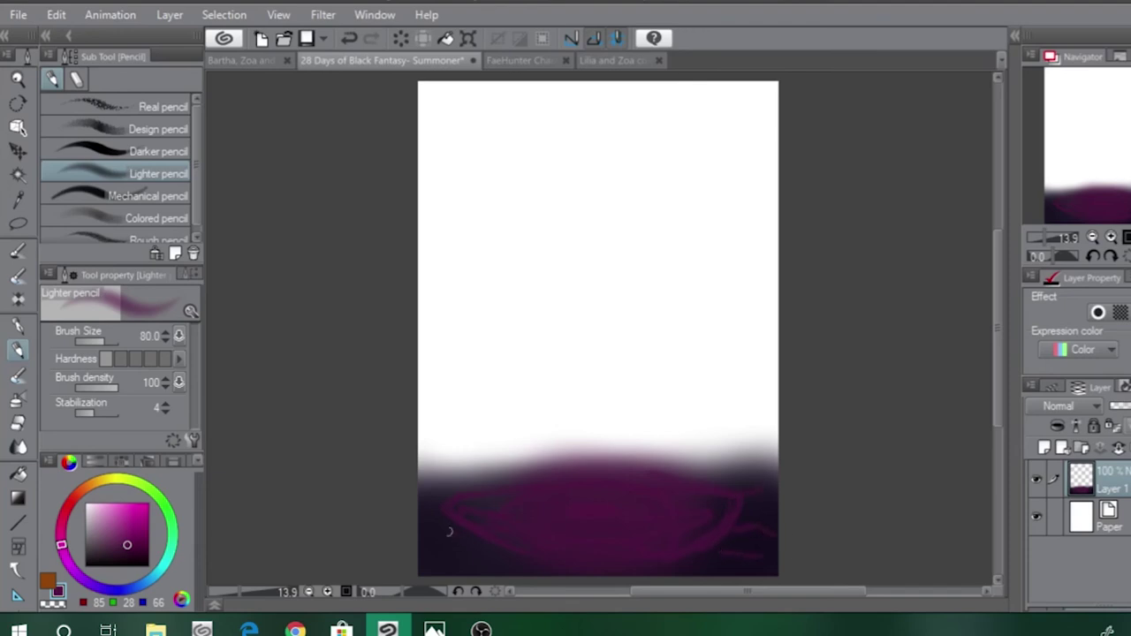
Paint a broad teal cloud across the canvas with a 1200-size brush
click(168, 563)
drag(121, 530, 130, 529)
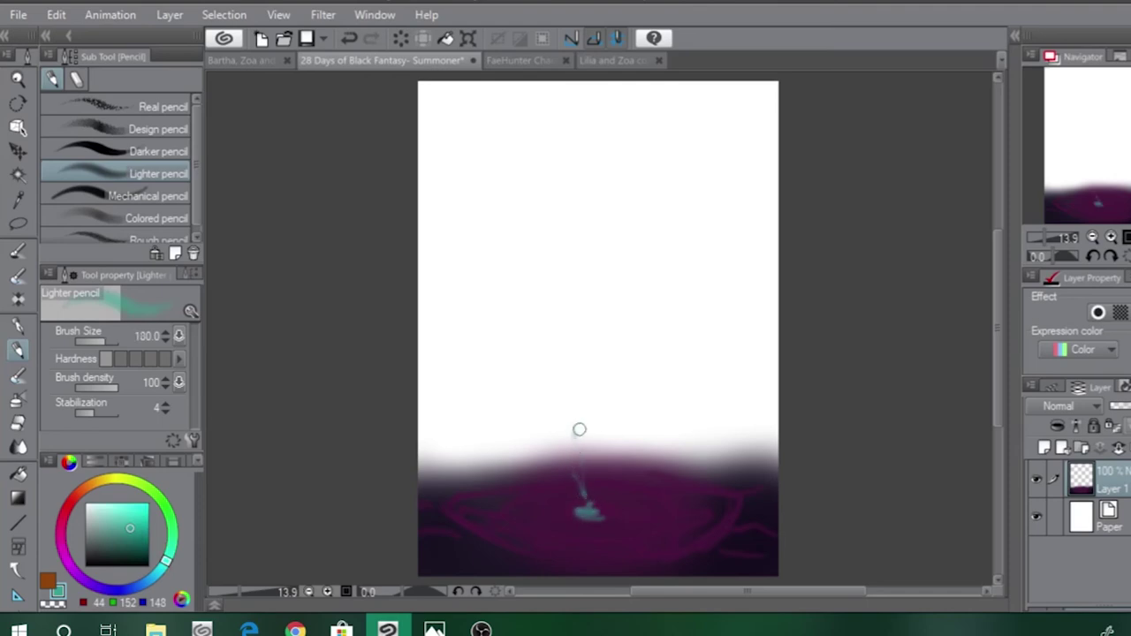
key(bracketright)
key(bracketright)
key(bracketright)
key(bracketright)
key(bracketright)
key(bracketright)
key(bracketright)
key(bracketright)
key(bracketright)
key(bracketright)
key(bracketright)
key(bracketright)
key(bracketright)
mouse_move(442, 411)
mouse_down()
mouse_move(597, 393)
mouse_move(734, 391)
mouse_move(757, 356)
mouse_move(730, 256)
mouse_up()
Replace an undone darker teal band with a dark blue-grey dab on the left sky
click(119, 548)
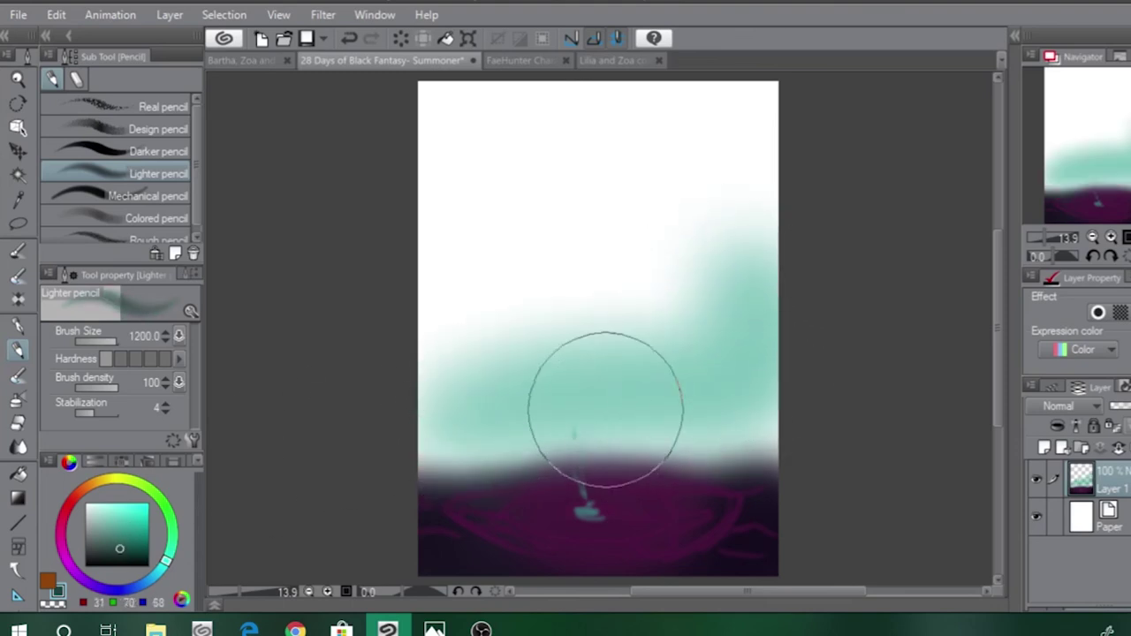
mouse_move(605, 410)
mouse_down()
mouse_move(455, 403)
mouse_move(510, 374)
mouse_move(681, 404)
mouse_move(776, 392)
mouse_up()
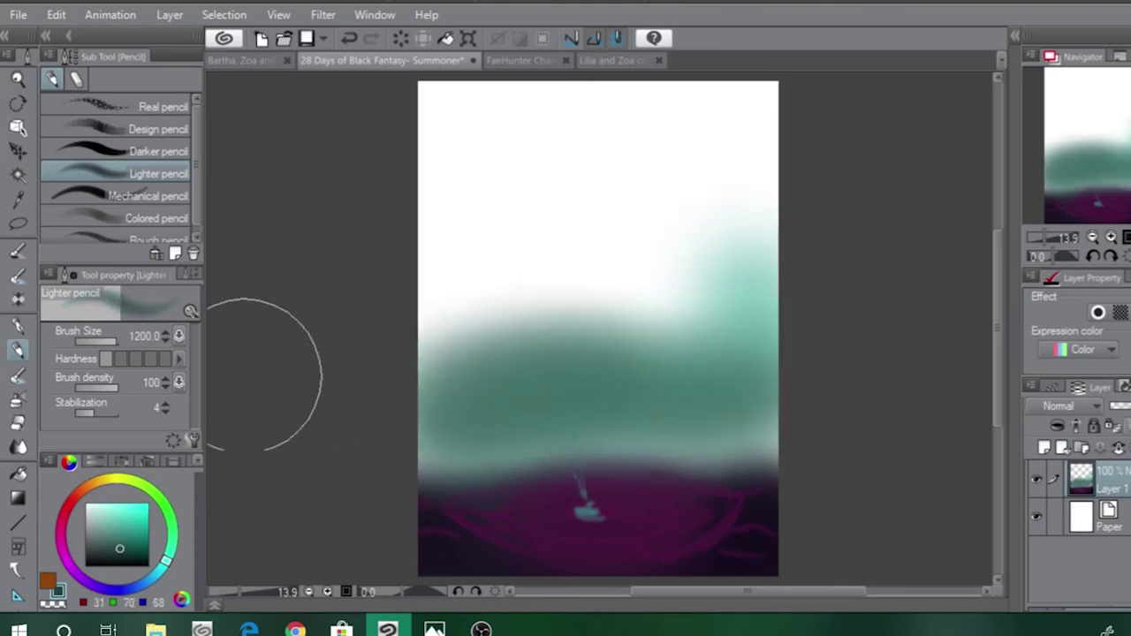
key(ctrl+z)
click(131, 588)
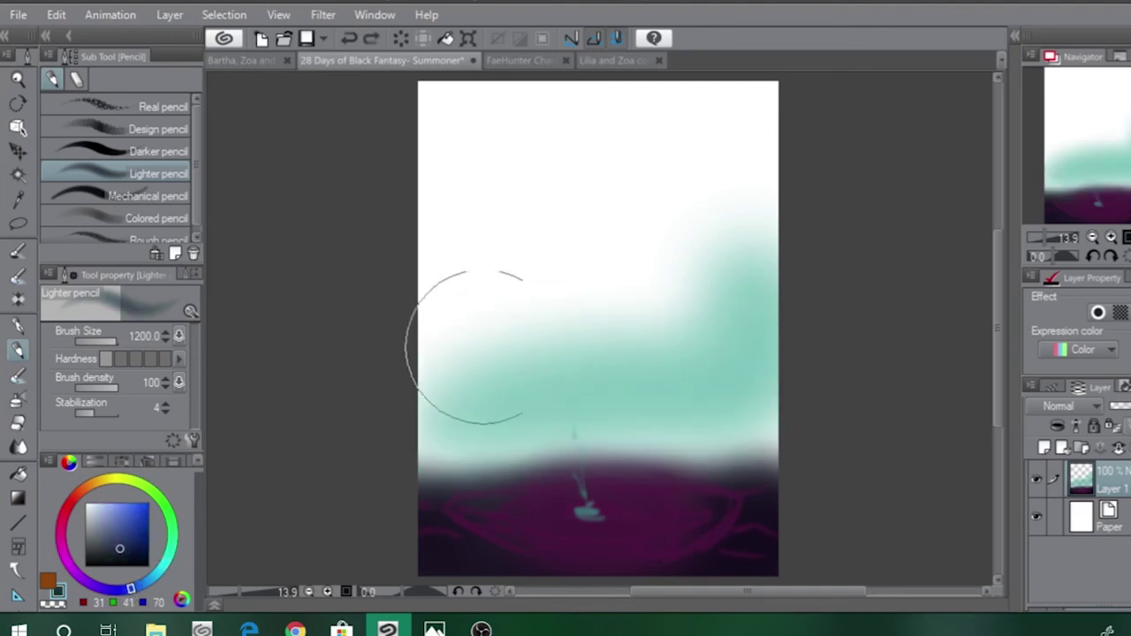
mouse_move(533, 374)
mouse_down()
mouse_move(481, 400)
mouse_move(548, 377)
mouse_move(746, 424)
mouse_move(779, 384)
mouse_move(753, 241)
mouse_move(735, 221)
mouse_move(648, 392)
mouse_move(644, 250)
mouse_move(535, 338)
mouse_move(515, 265)
mouse_move(456, 269)
mouse_move(480, 181)
mouse_move(680, 175)
mouse_move(746, 147)
mouse_move(709, 150)
mouse_move(666, 180)
mouse_move(504, 111)
mouse_move(643, 95)
mouse_move(531, 121)
mouse_move(419, 283)
mouse_move(414, 330)
mouse_move(474, 336)
mouse_move(614, 255)
mouse_up()
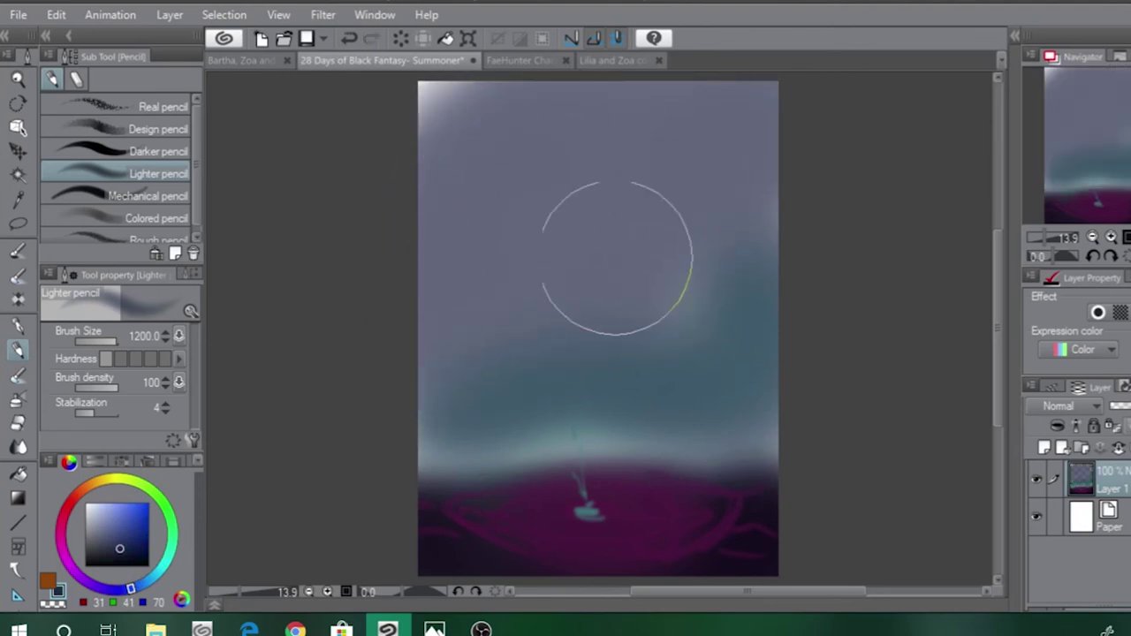
Sample the sky's teal-grey and blend it over the horizon band and sky top
alt+click(685, 336)
mouse_move(685, 336)
mouse_down()
mouse_move(516, 318)
mouse_move(596, 256)
mouse_move(631, 281)
mouse_move(646, 313)
mouse_move(698, 258)
mouse_move(734, 145)
mouse_move(684, 174)
mouse_move(651, 221)
mouse_move(531, 320)
mouse_move(454, 246)
mouse_move(461, 302)
mouse_move(480, 165)
mouse_move(510, 107)
mouse_move(570, 112)
mouse_move(685, 162)
mouse_move(769, 140)
mouse_move(772, 232)
mouse_move(742, 386)
mouse_up()
key(bracketleft)
key(bracketleft)
mouse_move(421, 456)
mouse_down()
mouse_move(596, 433)
mouse_move(695, 449)
mouse_move(777, 409)
mouse_up()
key(bracketright)
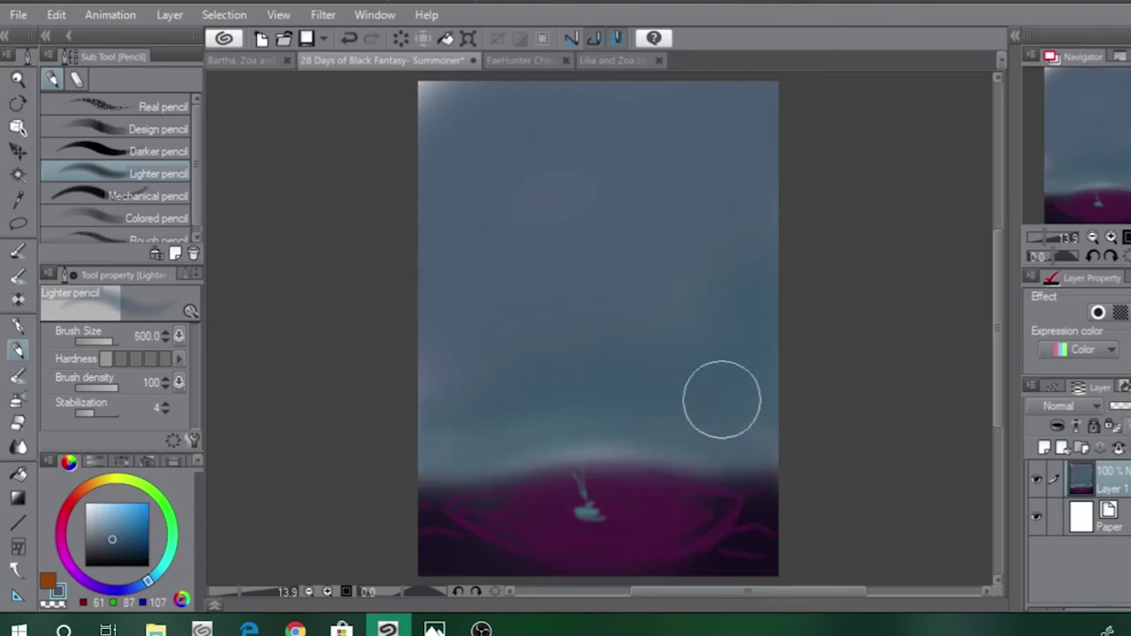
mouse_move(464, 126)
mouse_down()
mouse_move(491, 113)
mouse_move(783, 147)
mouse_up()
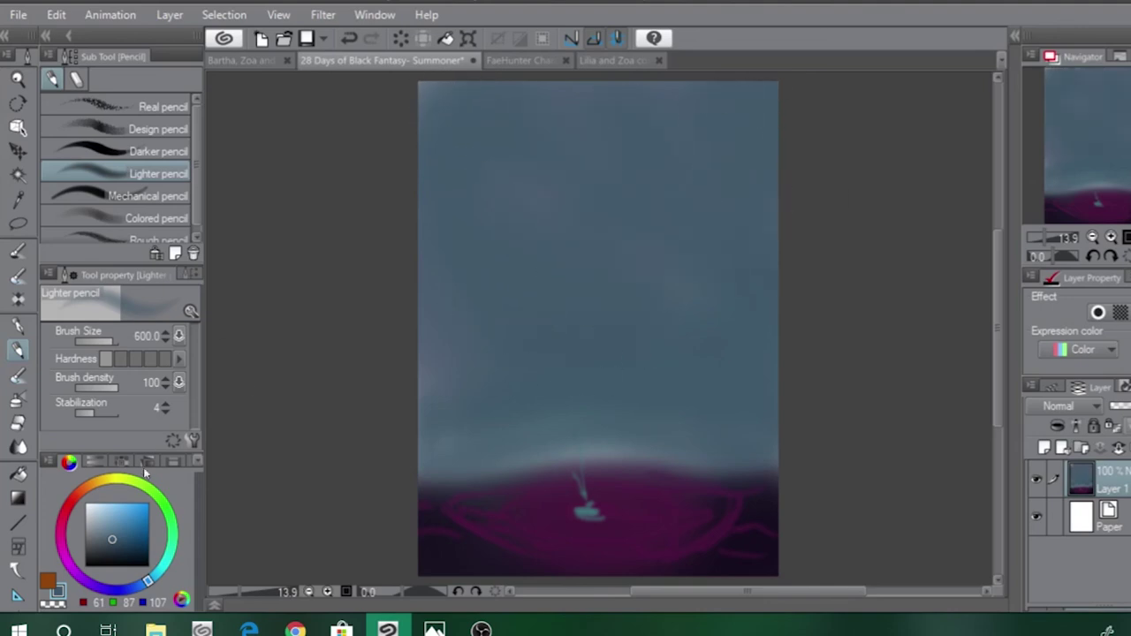
Brush darker blue across the middle and upper sky with a larger brush, up to 2000
click(134, 551)
key(bracketright)
key(bracketright)
mouse_move(425, 132)
mouse_down()
mouse_move(560, 53)
mouse_move(713, 127)
mouse_move(762, 404)
mouse_move(621, 55)
mouse_move(756, 244)
mouse_up()
key(ctrl+z)
mouse_move(416, 429)
mouse_down()
mouse_move(509, 399)
mouse_move(636, 389)
mouse_move(771, 416)
mouse_move(573, 405)
mouse_move(436, 430)
mouse_move(490, 404)
mouse_move(619, 394)
mouse_move(701, 423)
mouse_move(445, 388)
mouse_move(483, 333)
mouse_move(758, 353)
mouse_move(692, 372)
mouse_move(573, 365)
mouse_move(434, 383)
mouse_move(486, 349)
mouse_move(585, 392)
mouse_move(496, 412)
mouse_move(728, 420)
mouse_move(506, 416)
mouse_move(739, 291)
mouse_move(472, 272)
mouse_move(540, 266)
mouse_move(770, 391)
mouse_up()
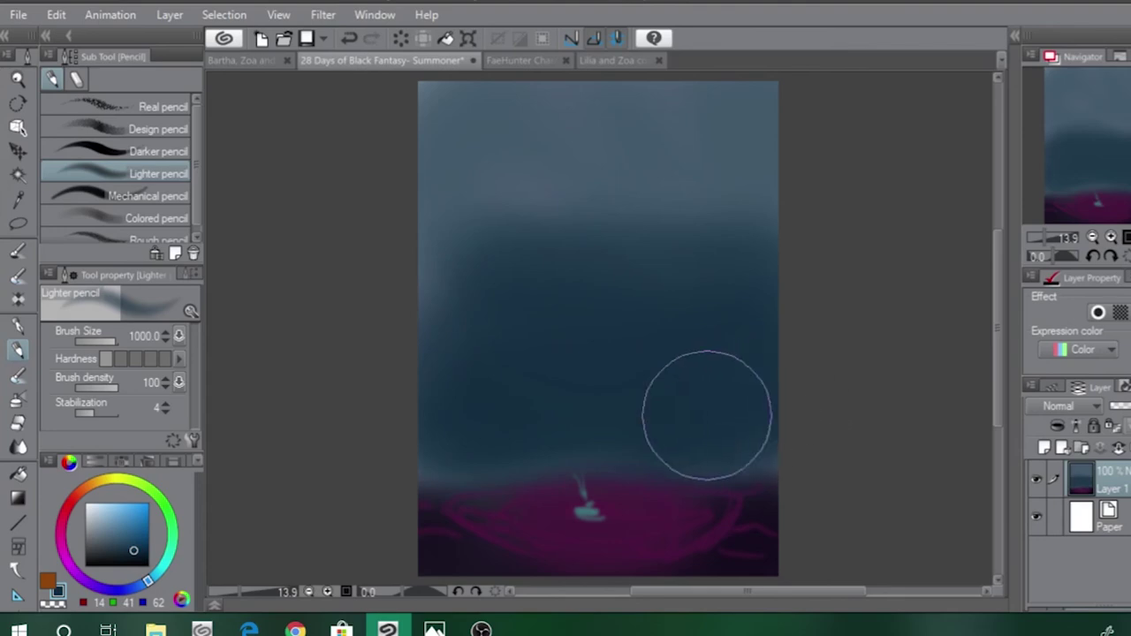
mouse_move(414, 384)
mouse_down()
mouse_move(426, 271)
mouse_move(712, 265)
mouse_move(628, 152)
mouse_up()
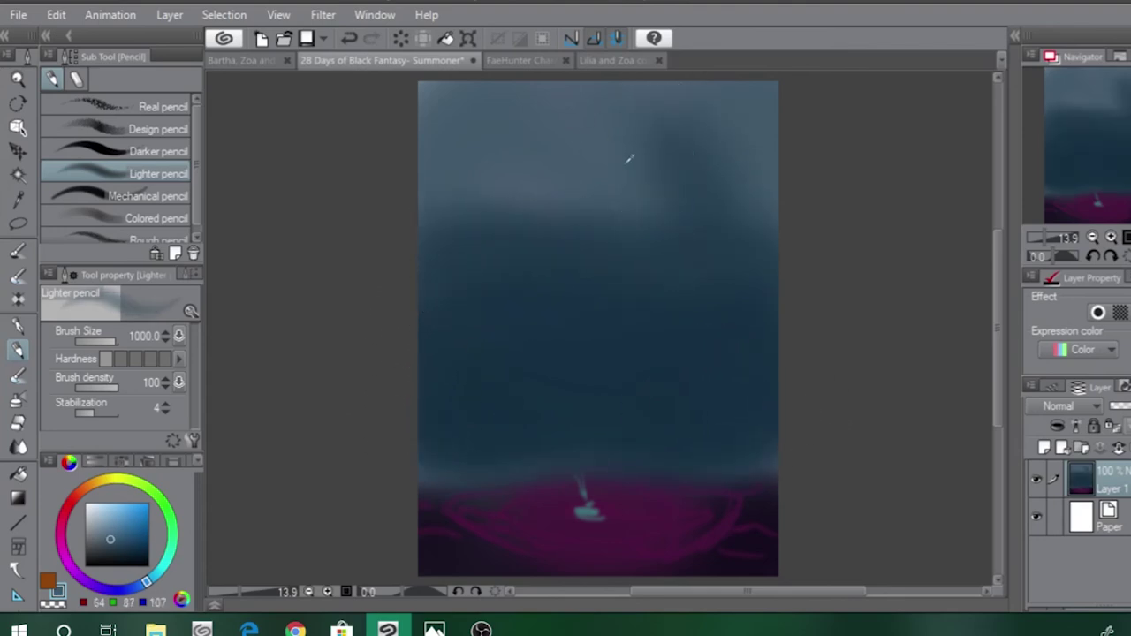
alt+click(628, 151)
key(bracketright)
key(bracketright)
key(bracketright)
key(bracketright)
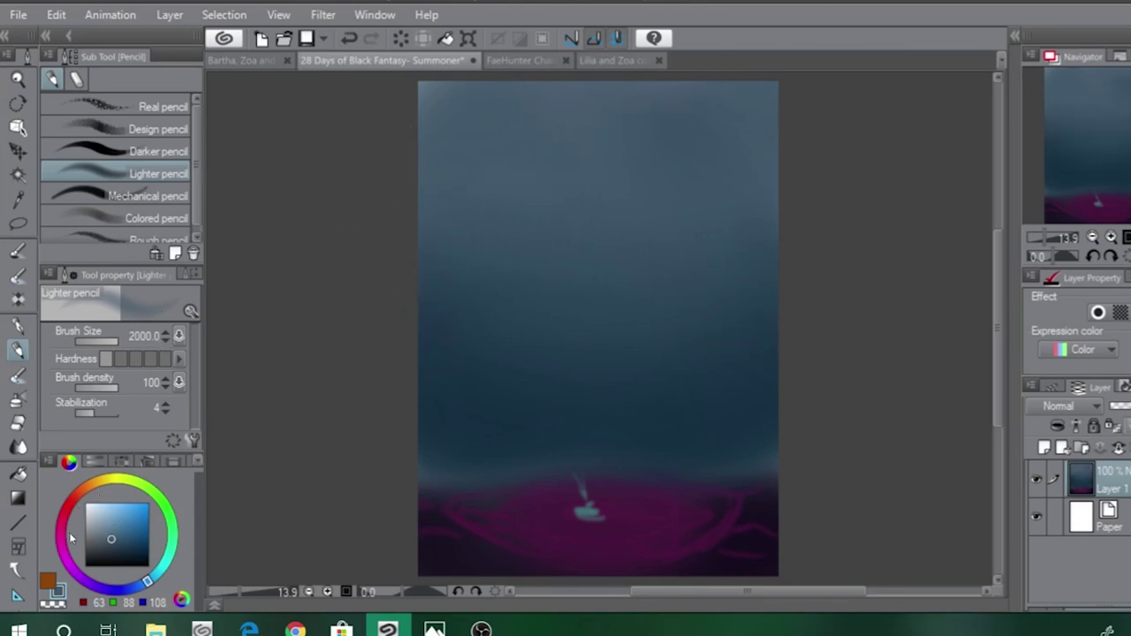
Try a dark brown stroke above the small figure at size 120, then undo it
click(50, 583)
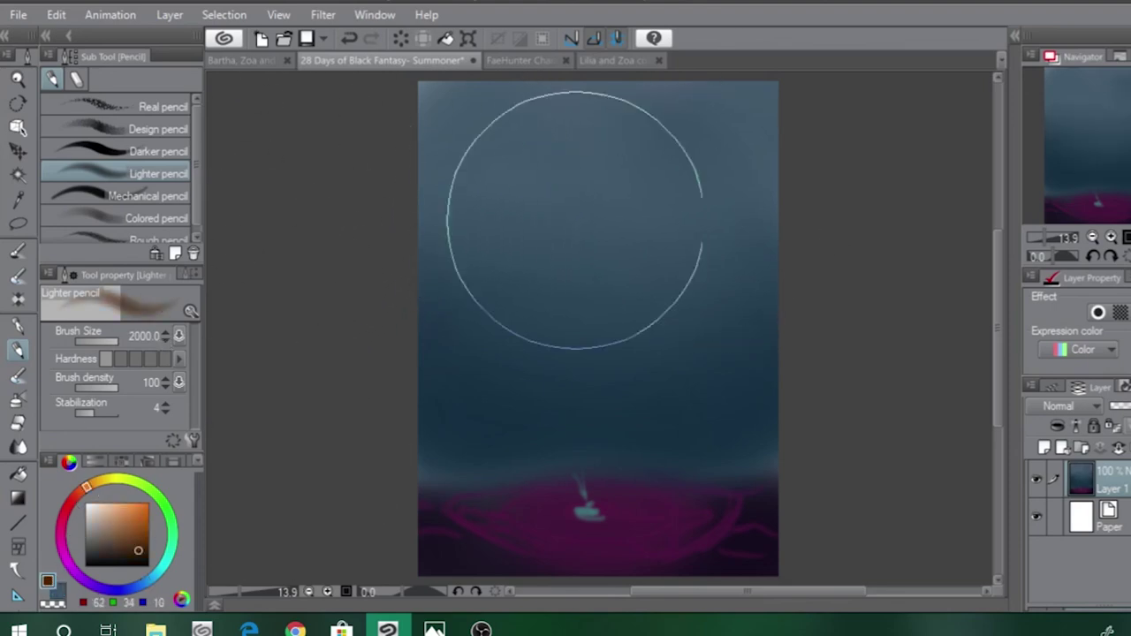
key(bracketleft)
key(bracketleft)
drag(138, 550, 120, 561)
key(bracketleft)
key(bracketleft)
key(bracketleft)
key(bracketleft)
key(bracketleft)
key(bracketleft)
key(bracketleft)
key(bracketleft)
key(bracketleft)
key(bracketleft)
key(bracketleft)
key(bracketleft)
key(bracketleft)
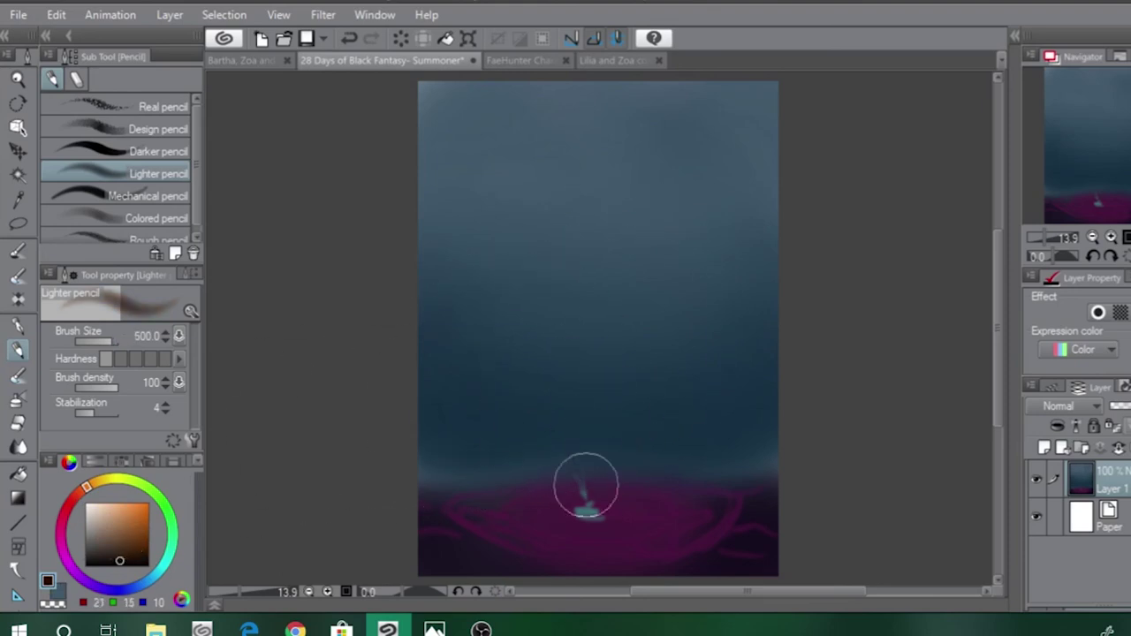
mouse_move(590, 502)
mouse_down()
mouse_move(572, 428)
mouse_move(590, 496)
mouse_move(572, 441)
mouse_move(590, 488)
mouse_up()
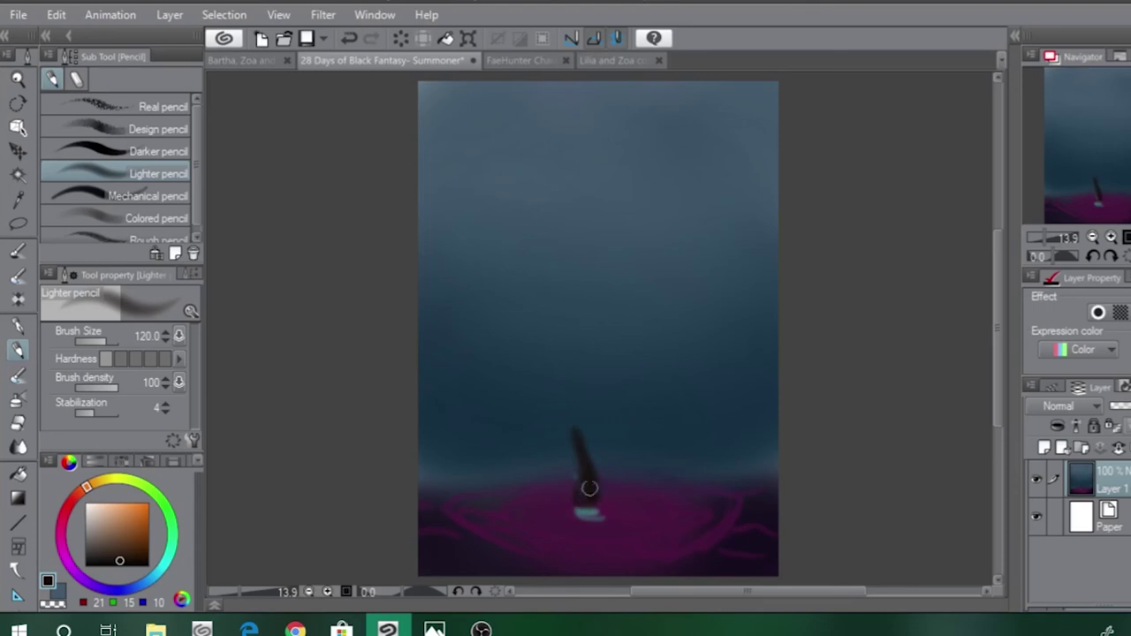
key(ctrl+z)
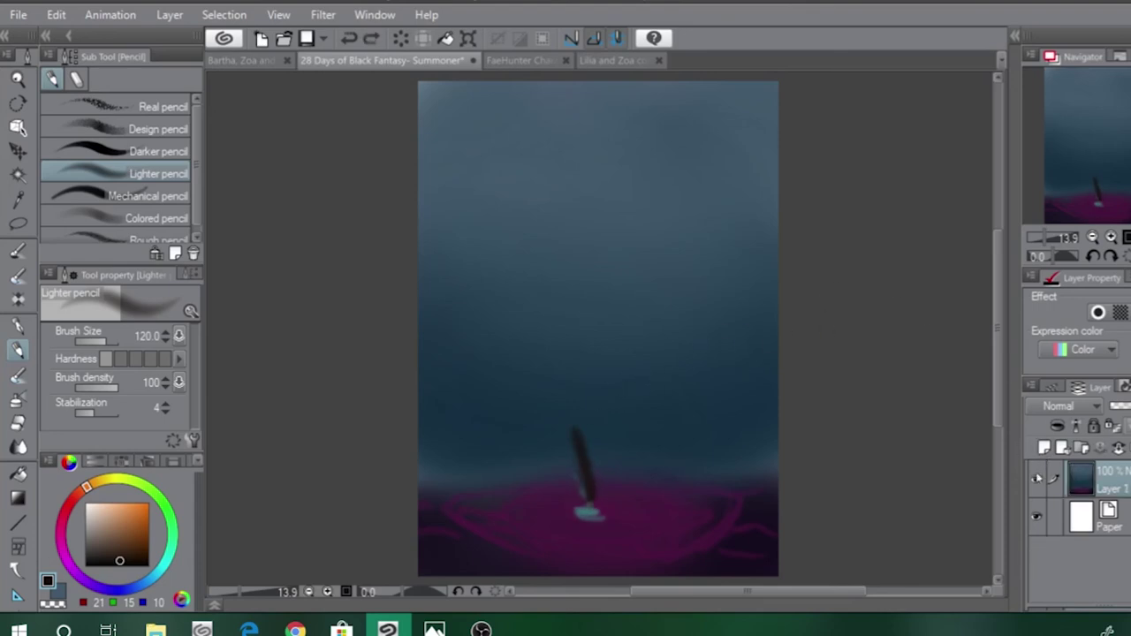
key(ctrl+z)
key(ctrl+z)
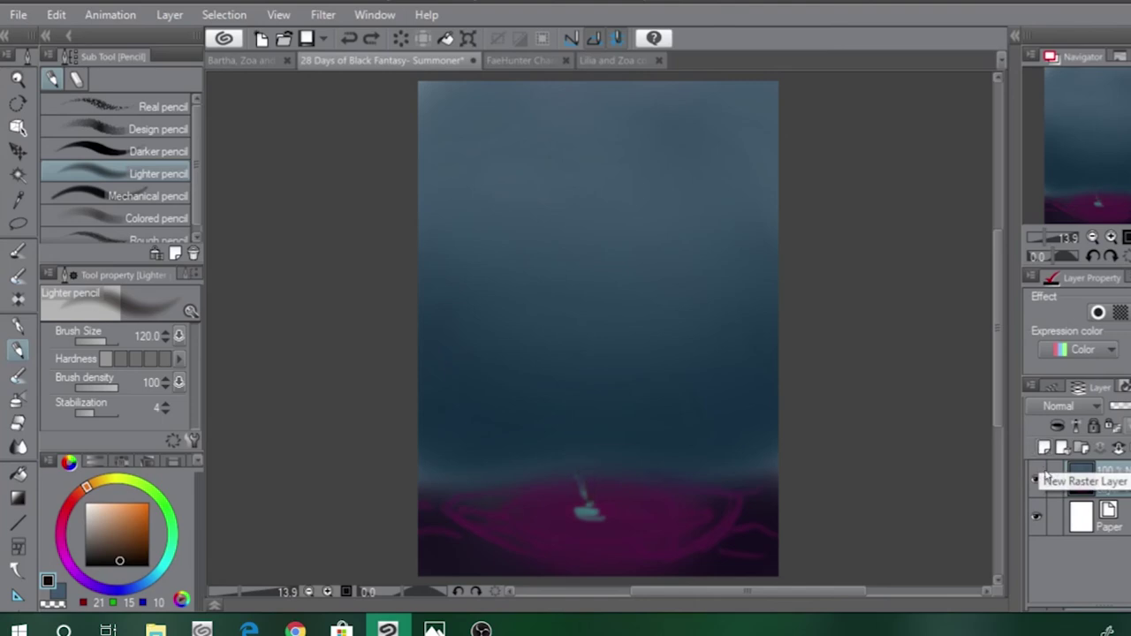
Add a new layer and paint a tall dark body rising above the small figure
click(1036, 478)
click(1037, 476)
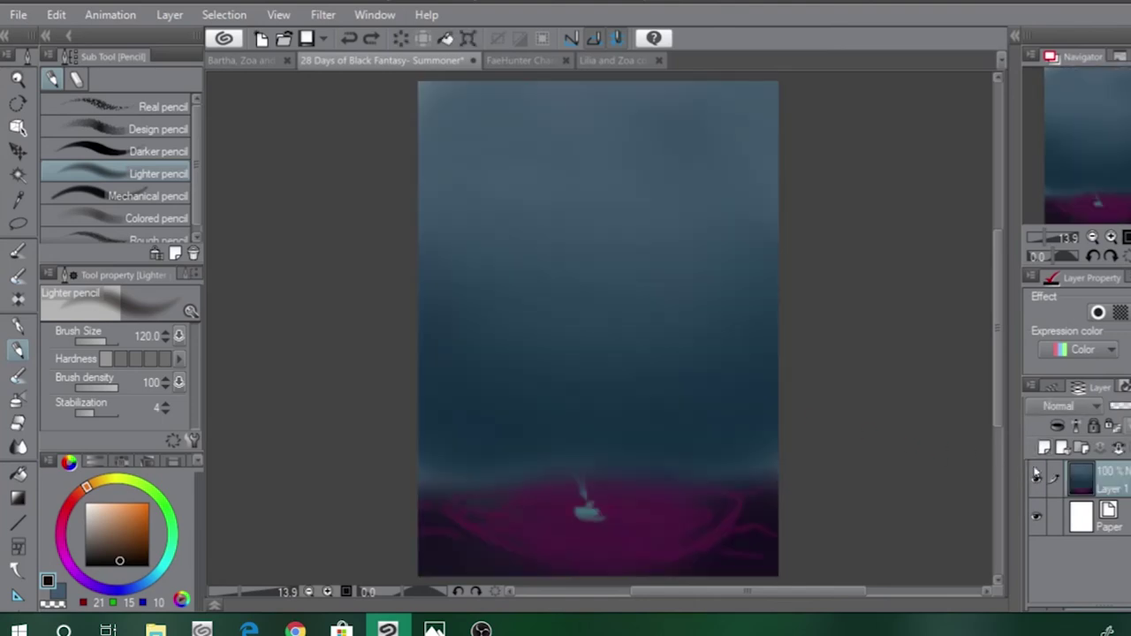
click(1044, 448)
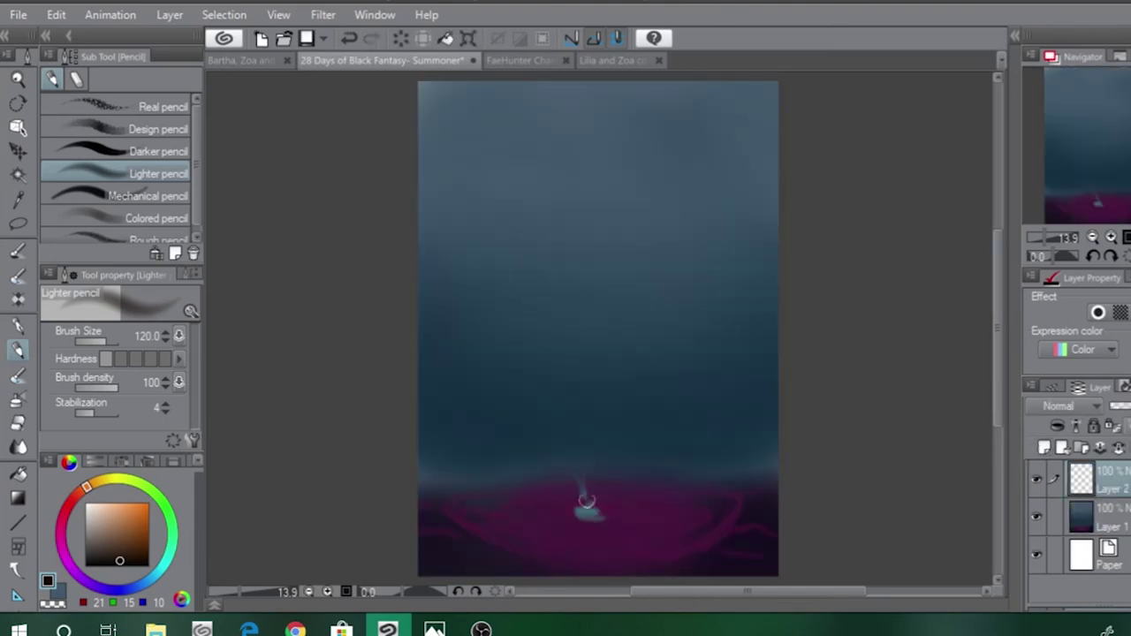
drag(584, 463, 588, 485)
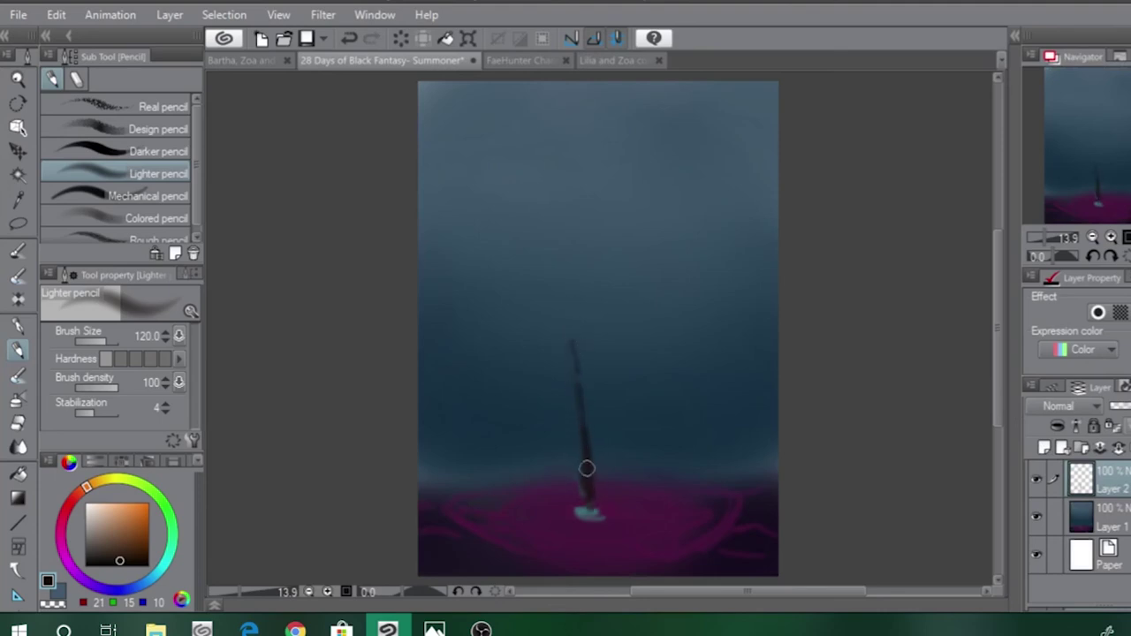
mouse_move(579, 437)
mouse_down()
mouse_move(569, 357)
mouse_move(575, 393)
mouse_up()
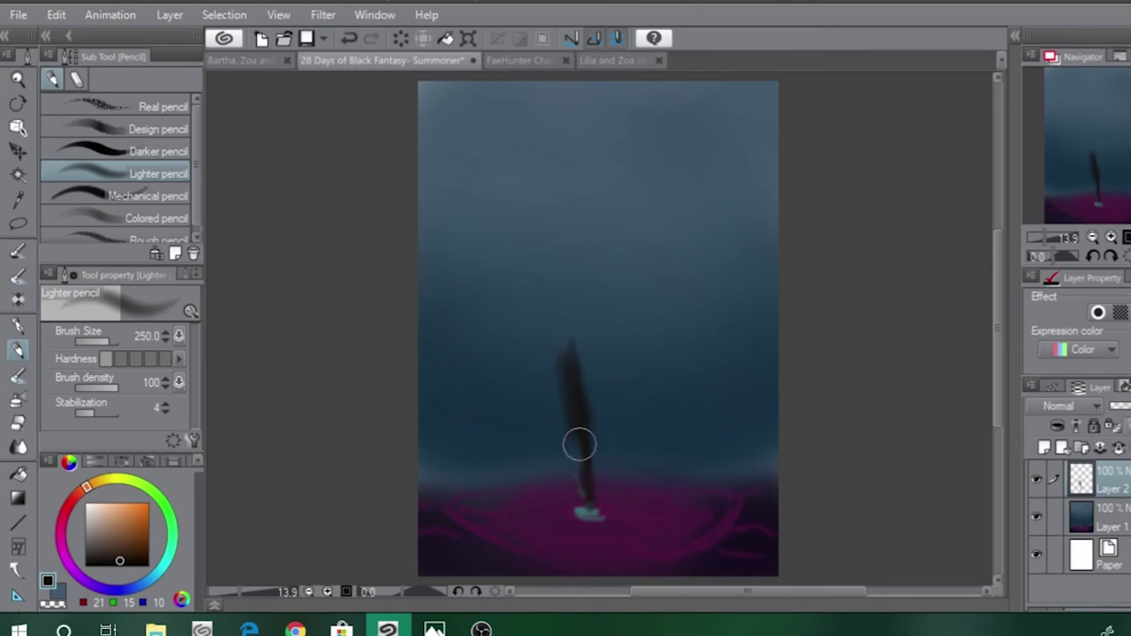
key(bracketleft)
drag(578, 455, 586, 505)
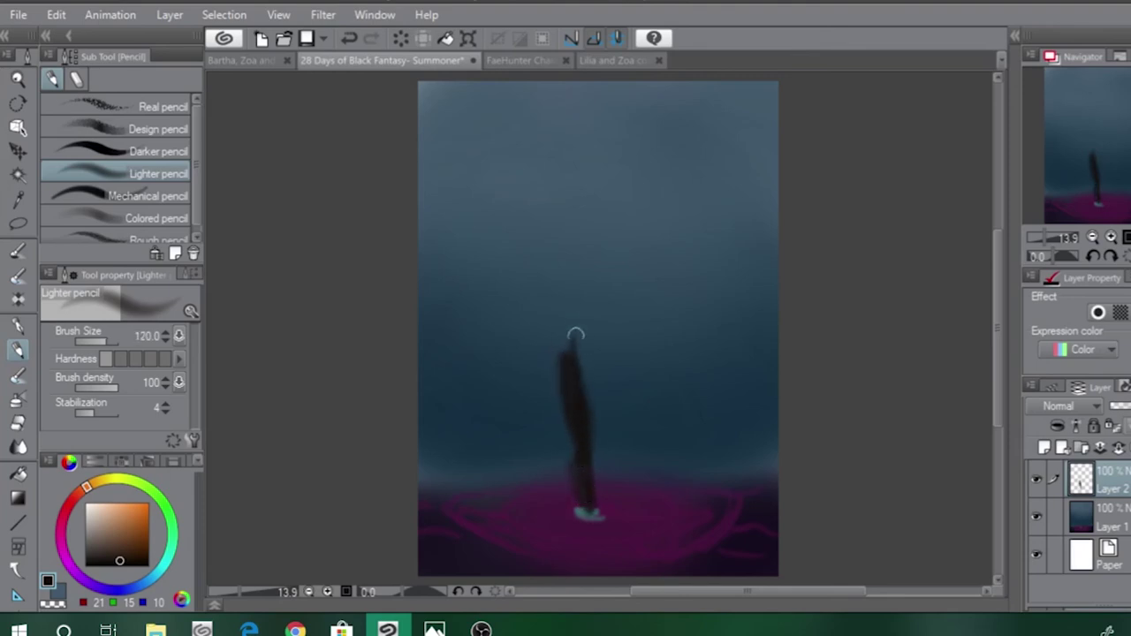
Try looping and curved arm strokes above the body, undoing each attempt
mouse_move(575, 334)
mouse_down()
mouse_move(577, 307)
mouse_move(542, 309)
mouse_move(562, 371)
mouse_move(541, 232)
mouse_up()
key(ctrl+z)
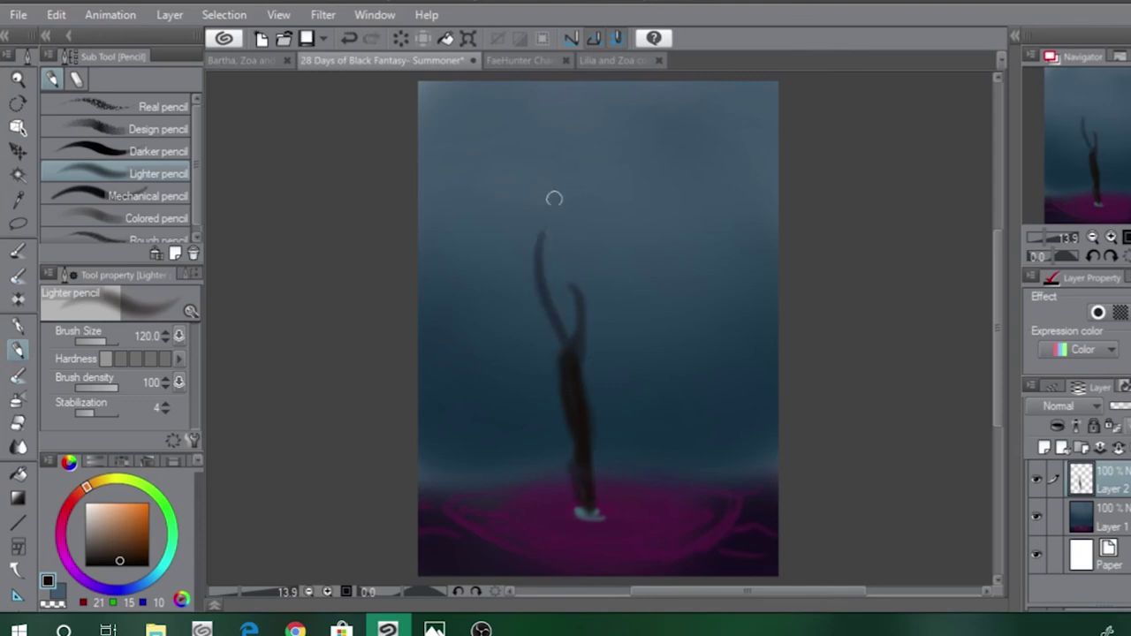
key(ctrl+z)
mouse_move(584, 353)
mouse_down()
mouse_move(601, 257)
mouse_move(550, 130)
mouse_up()
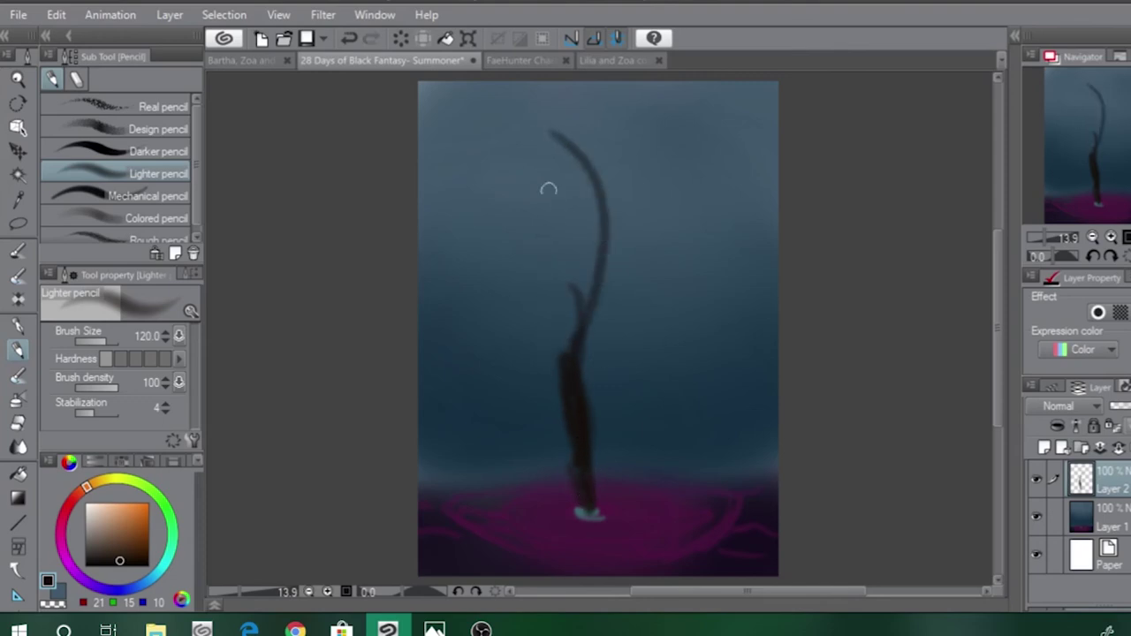
key(ctrl+z)
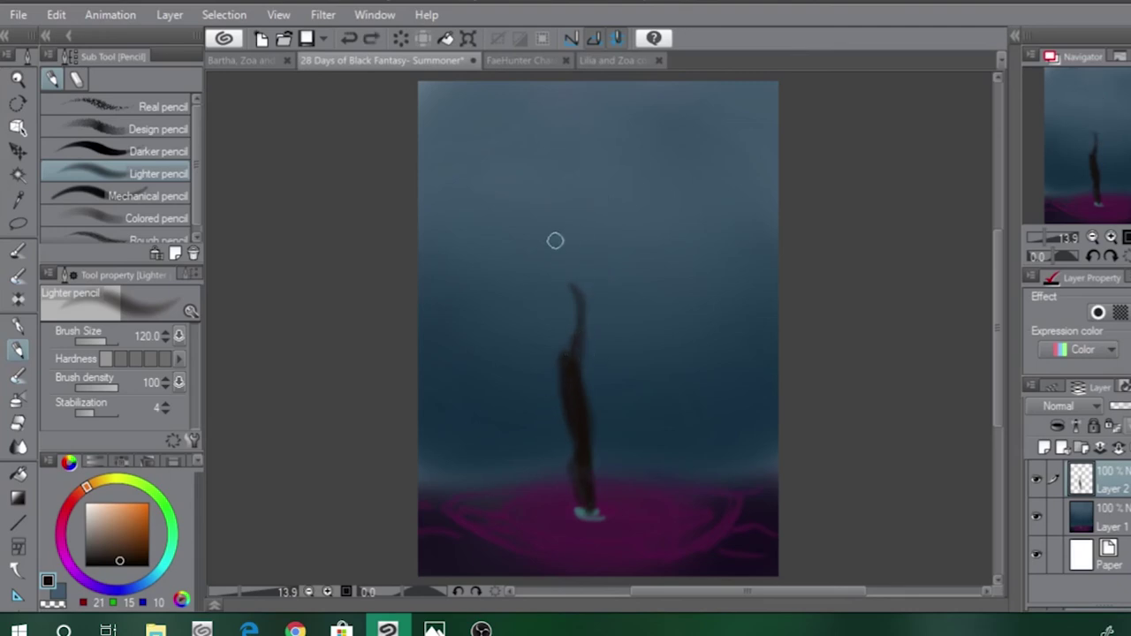
drag(551, 217, 559, 358)
key(ctrl+z)
drag(517, 200, 552, 358)
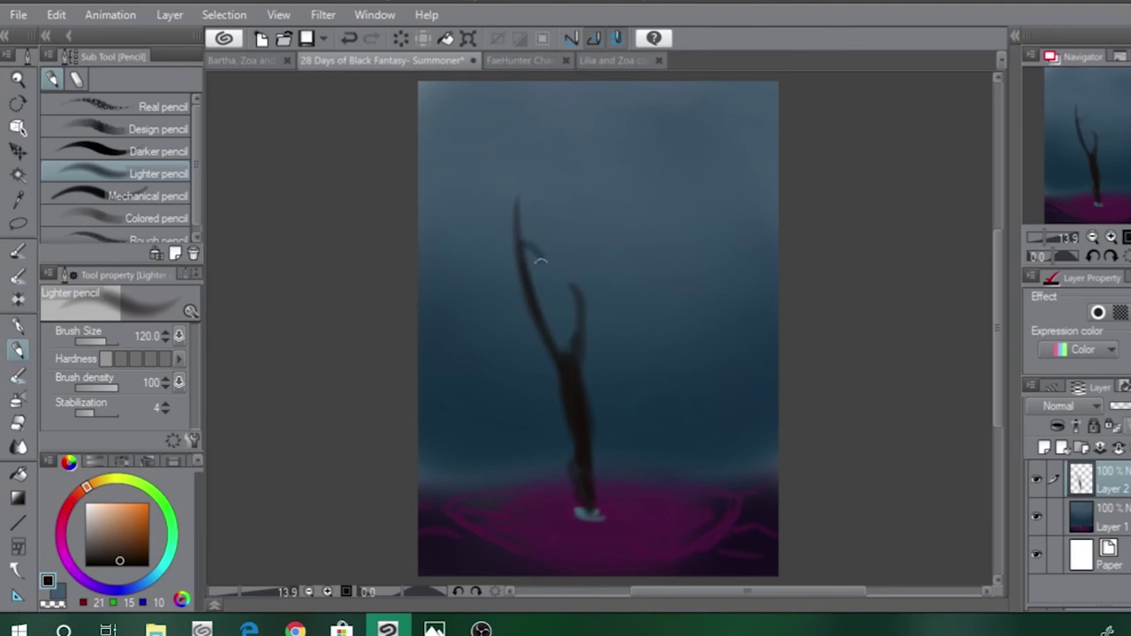
key(ctrl+z)
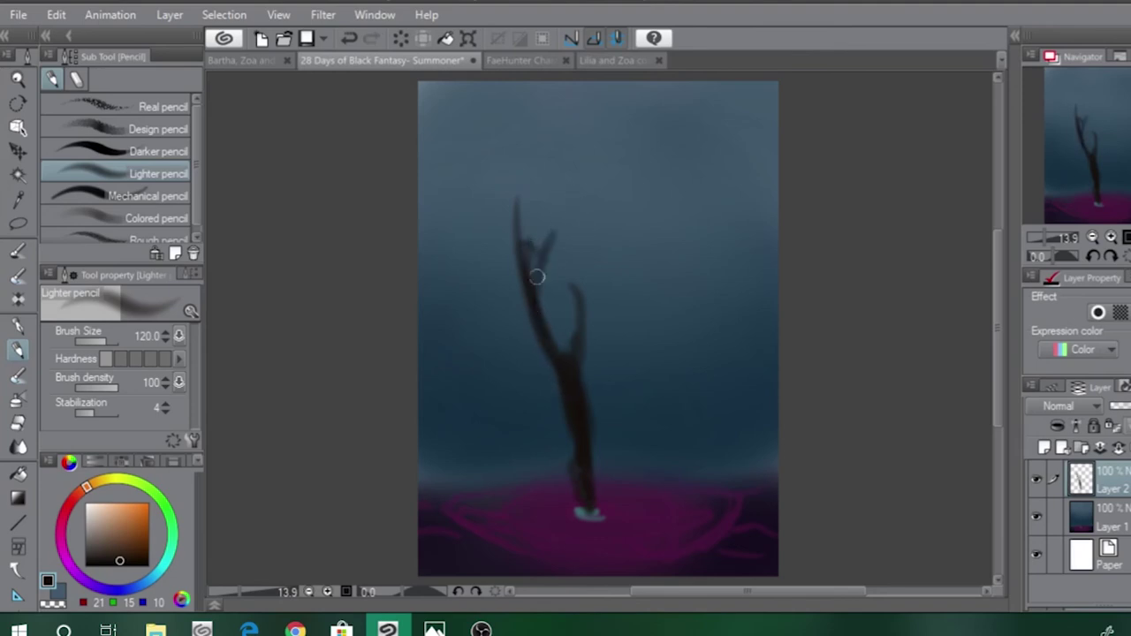
Draw a dark branch rising right, shorten it by transform, and merge the fork into the trunk
drag(537, 257, 572, 176)
drag(559, 116, 571, 185)
key(ctrl+t)
drag(553, 110, 557, 177)
key(Return)
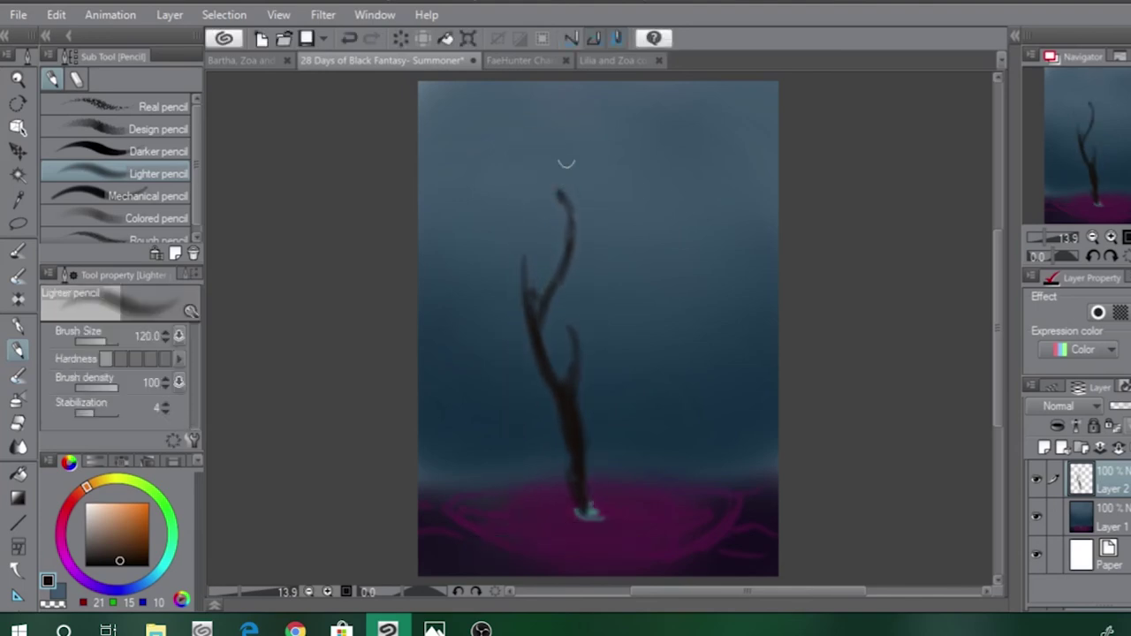
key(bracketright)
key(bracketright)
key(bracketright)
mouse_move(557, 314)
mouse_down()
mouse_move(562, 366)
mouse_move(556, 303)
mouse_move(567, 387)
mouse_move(560, 292)
mouse_move(570, 287)
mouse_move(641, 369)
mouse_move(618, 380)
mouse_move(621, 392)
mouse_move(594, 389)
mouse_up()
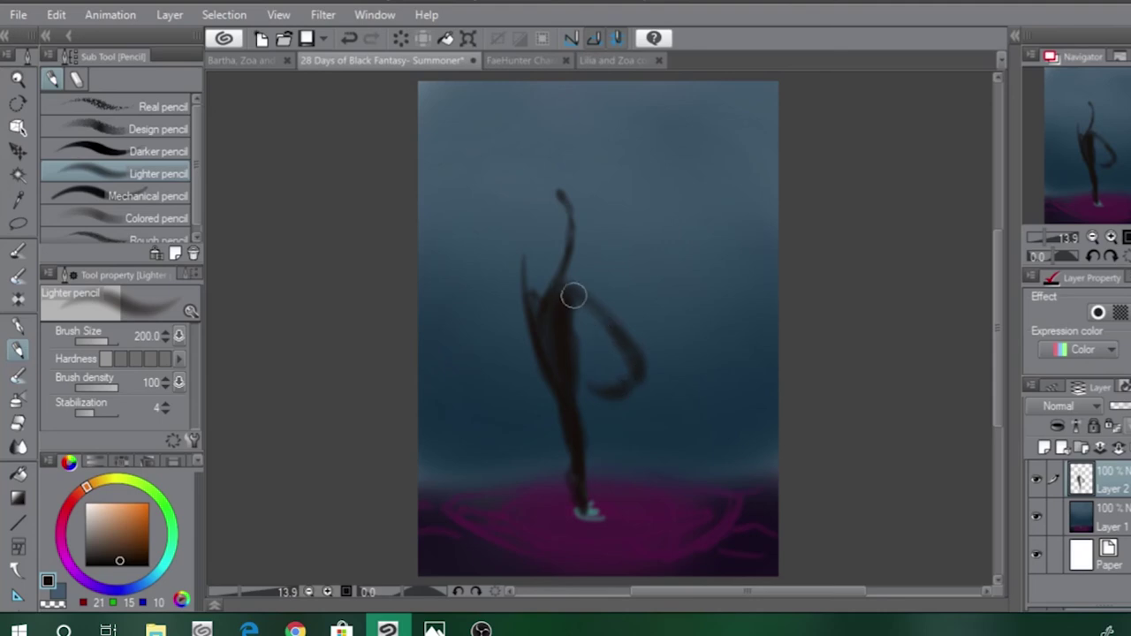
Undo a sweeping right branch and thicken the arm wisp below the torso with a larger brush
mouse_move(570, 295)
mouse_down()
mouse_move(615, 260)
mouse_move(596, 291)
mouse_move(592, 248)
mouse_move(572, 280)
mouse_move(590, 259)
mouse_move(596, 209)
mouse_move(585, 183)
mouse_move(592, 190)
mouse_move(573, 262)
mouse_move(563, 189)
mouse_move(553, 195)
mouse_move(573, 189)
mouse_move(569, 244)
mouse_move(556, 202)
mouse_move(548, 210)
mouse_move(569, 264)
mouse_move(555, 205)
mouse_move(565, 200)
mouse_move(543, 196)
mouse_move(553, 190)
mouse_move(578, 182)
mouse_move(611, 193)
mouse_move(675, 251)
mouse_move(706, 207)
mouse_move(661, 356)
mouse_up()
key(ctrl+z)
key(bracketleft)
key(bracketright)
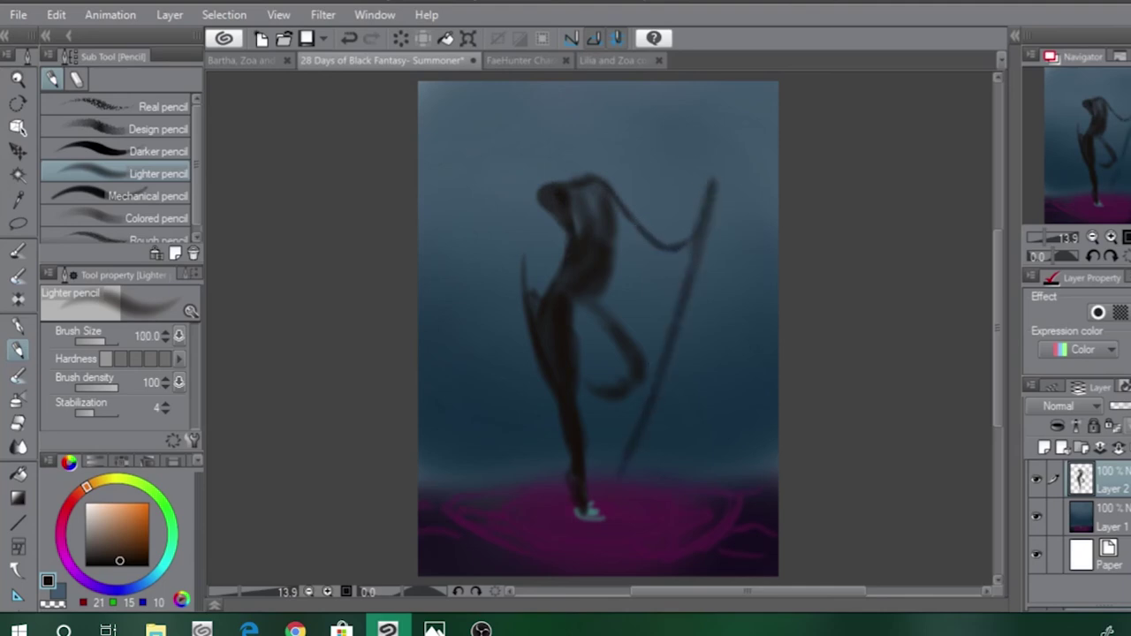
key(bracketright)
mouse_move(592, 297)
mouse_down()
mouse_move(638, 347)
mouse_move(579, 294)
mouse_move(628, 358)
mouse_move(638, 357)
mouse_move(597, 293)
mouse_move(634, 342)
mouse_move(626, 384)
mouse_move(626, 356)
mouse_move(602, 323)
mouse_move(615, 326)
mouse_move(614, 275)
mouse_move(616, 289)
mouse_move(589, 242)
mouse_move(541, 278)
mouse_move(560, 263)
mouse_move(535, 332)
mouse_up()
Reshape the figure's head, arms and legs with a size-60 brush
key(bracketleft)
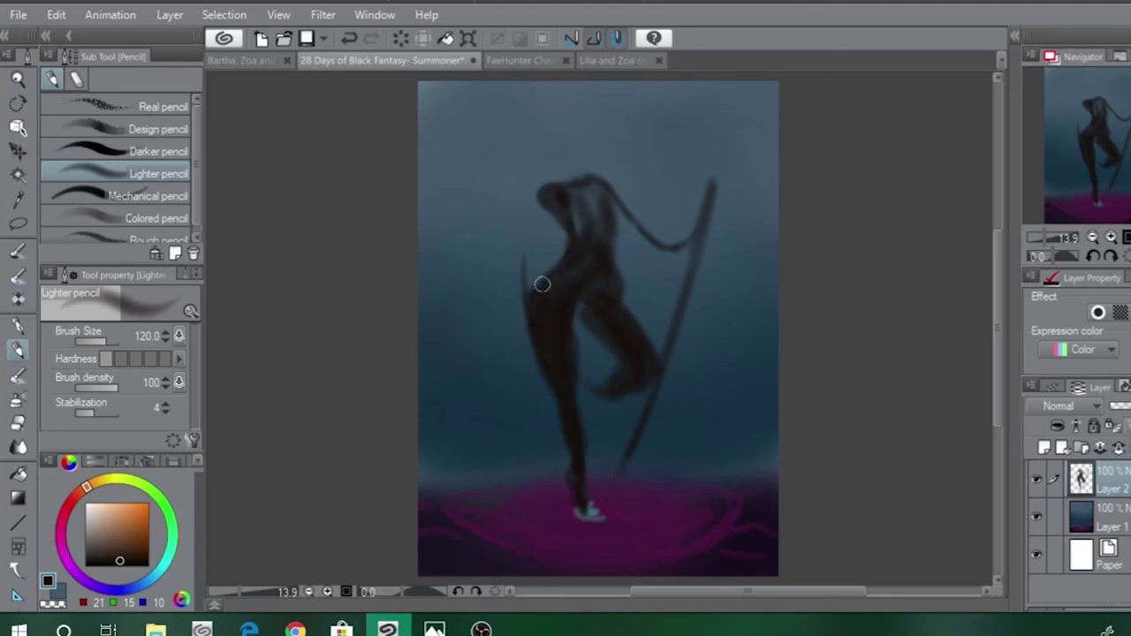
key(bracketleft)
key(bracketleft)
key(bracketleft)
key(bracketleft)
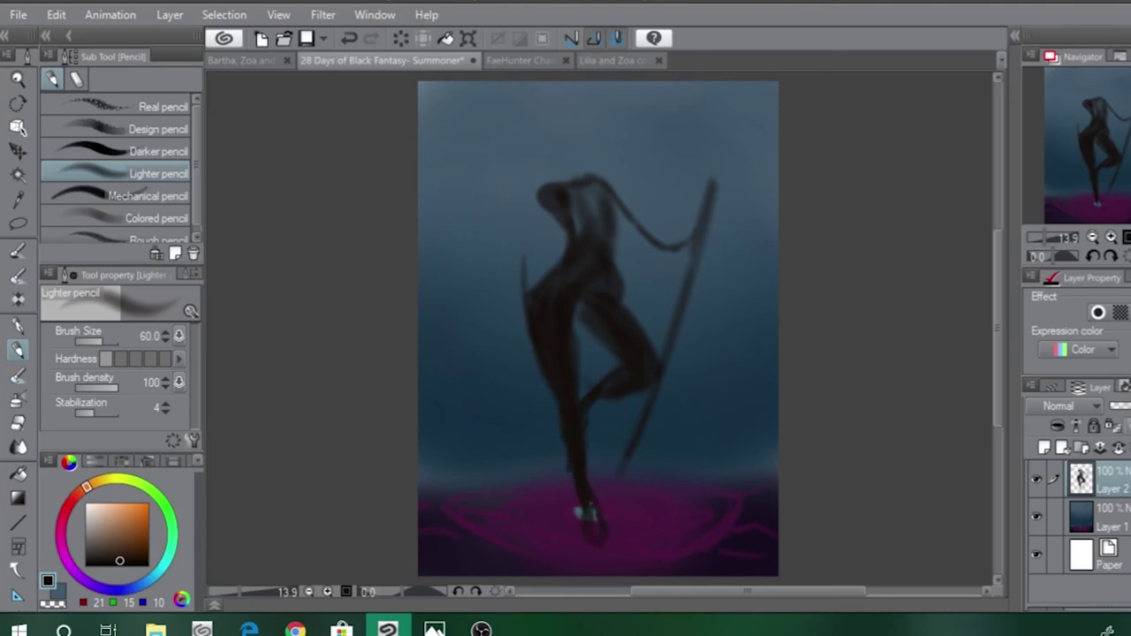
drag(588, 516, 563, 425)
Scale the figure layer down slightly with Free Transform
scroll(563, 425, up, 4)
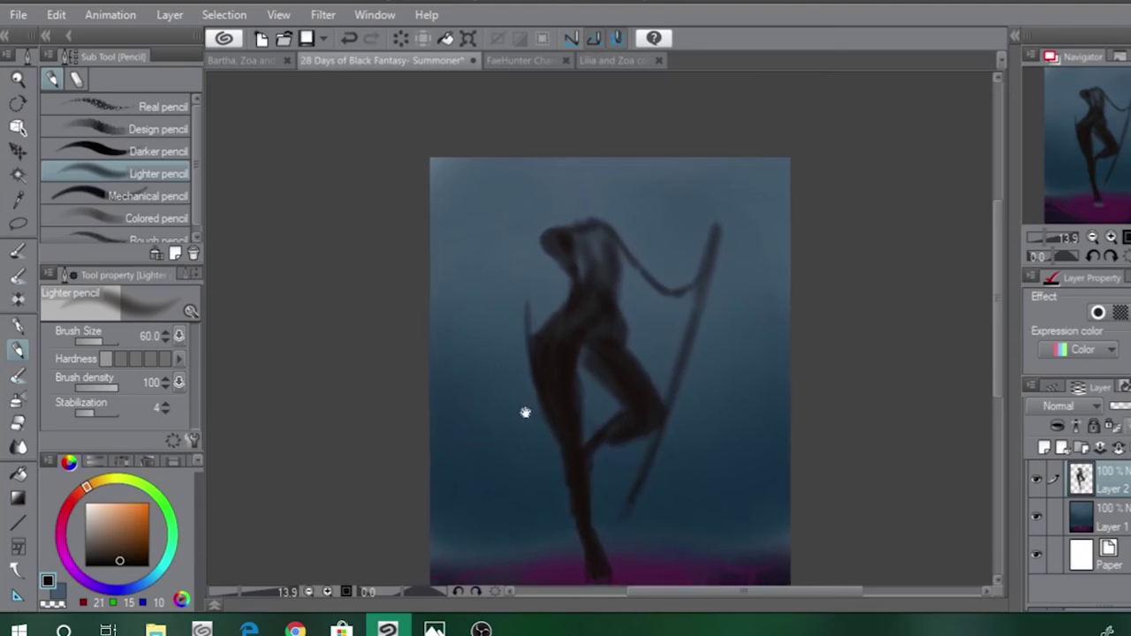
key(ctrl+t)
drag(623, 248, 623, 291)
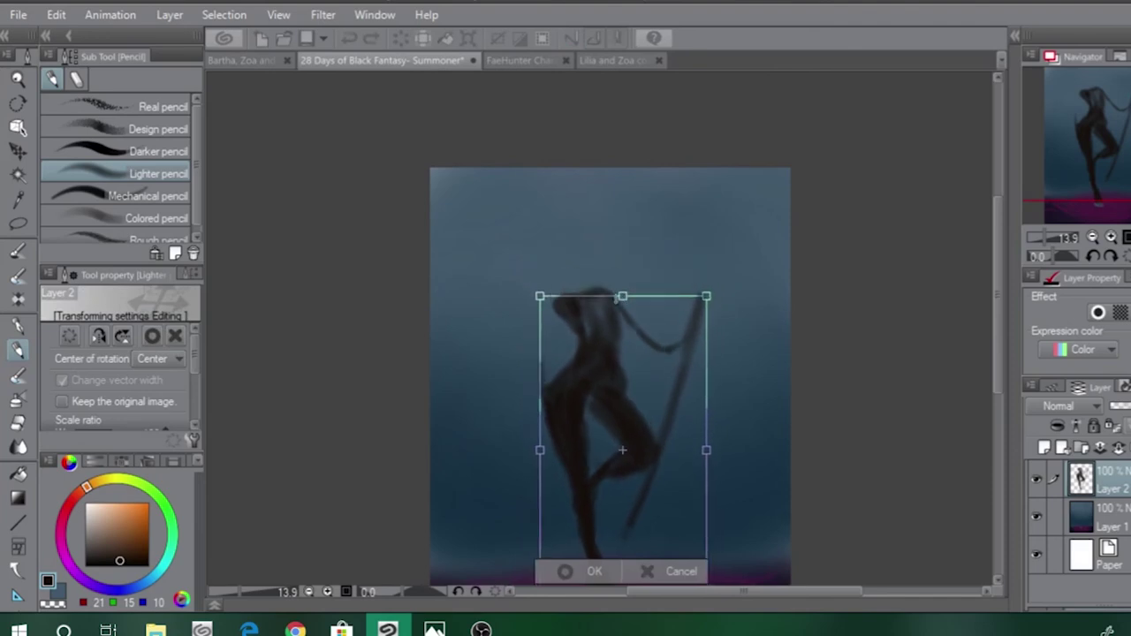
key(Return)
Nudge the figure up-left, then paint a raised arm and forearm toward the upper left
scroll(543, 298, down, 3)
key(ctrl+t)
drag(572, 368, 572, 365)
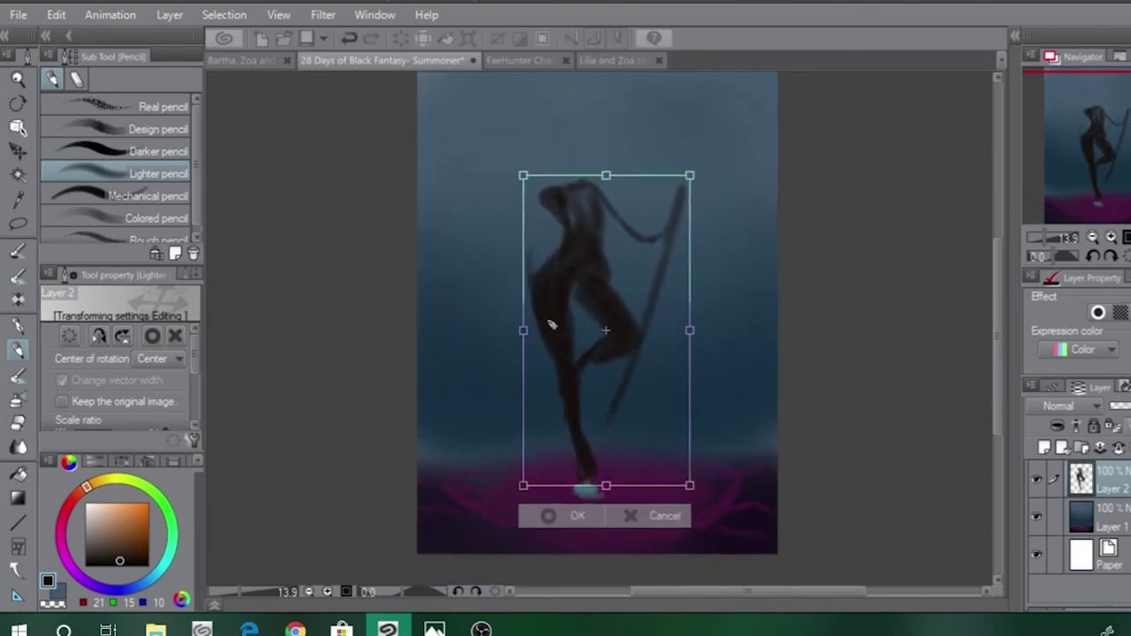
key(Return)
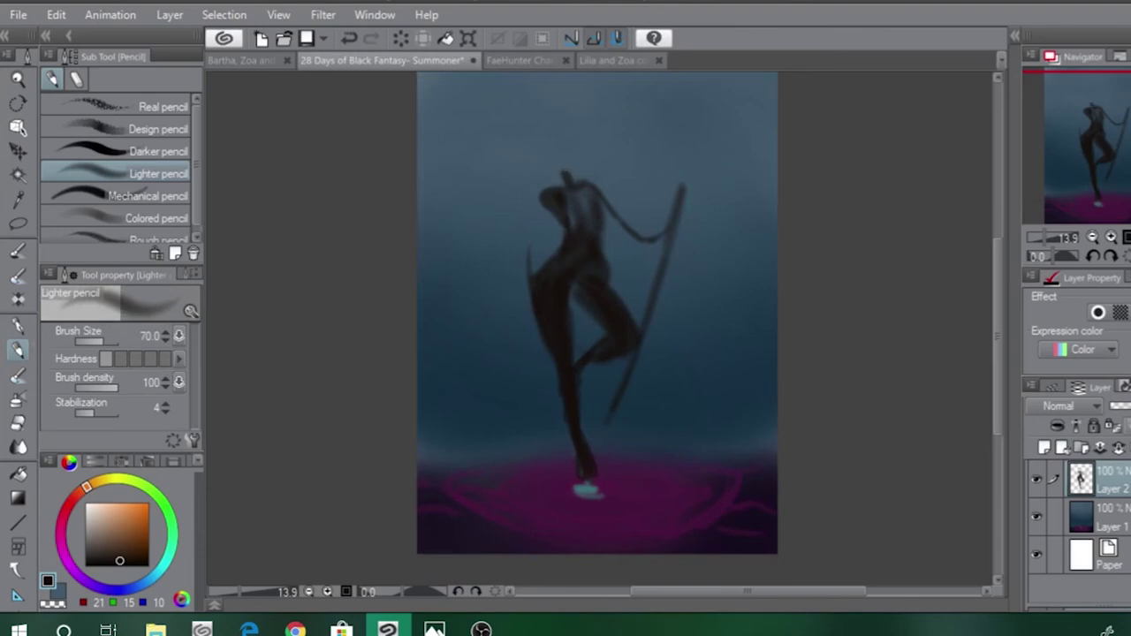
mouse_move(545, 215)
mouse_down()
mouse_move(516, 263)
mouse_move(501, 195)
mouse_up()
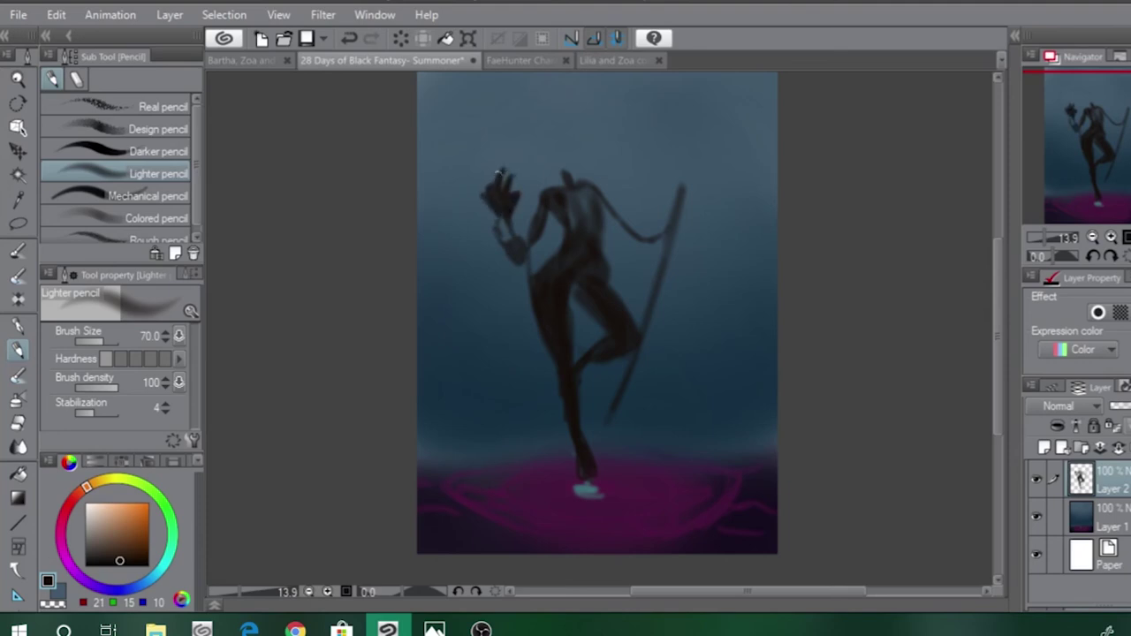
mouse_move(499, 221)
mouse_down()
mouse_move(511, 250)
mouse_move(505, 219)
mouse_move(512, 243)
mouse_move(539, 230)
mouse_move(526, 243)
mouse_move(531, 219)
mouse_up()
Lasso-select the raised hand, shrink and reshape it, then clear the selection
key(m)
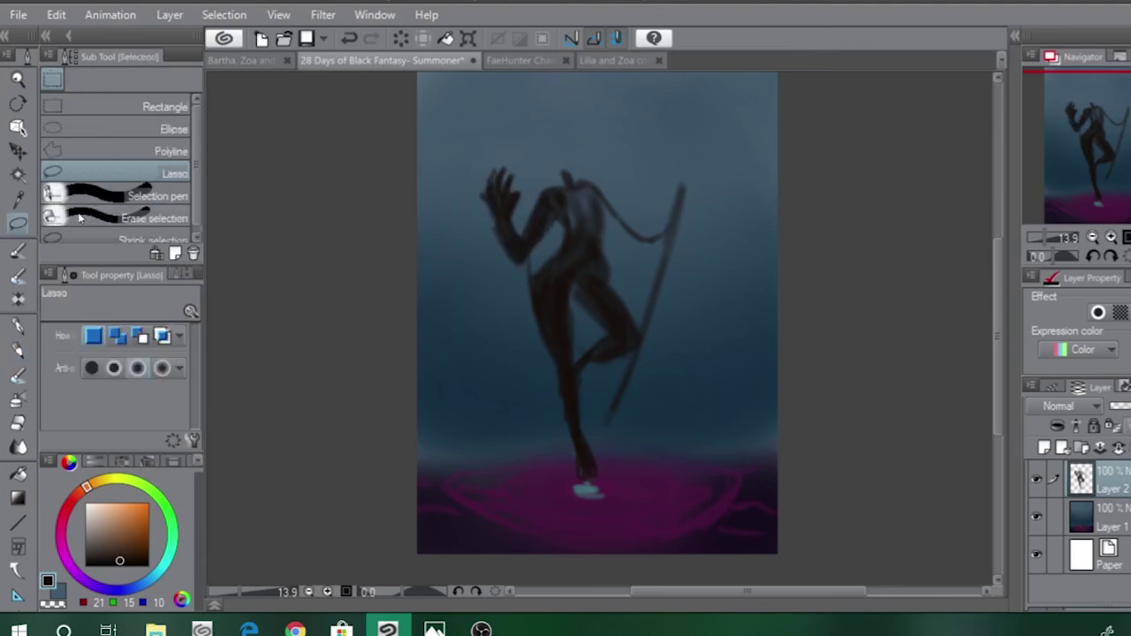
mouse_move(492, 157)
mouse_down()
mouse_move(528, 264)
mouse_move(541, 231)
mouse_move(523, 148)
mouse_move(495, 148)
mouse_up()
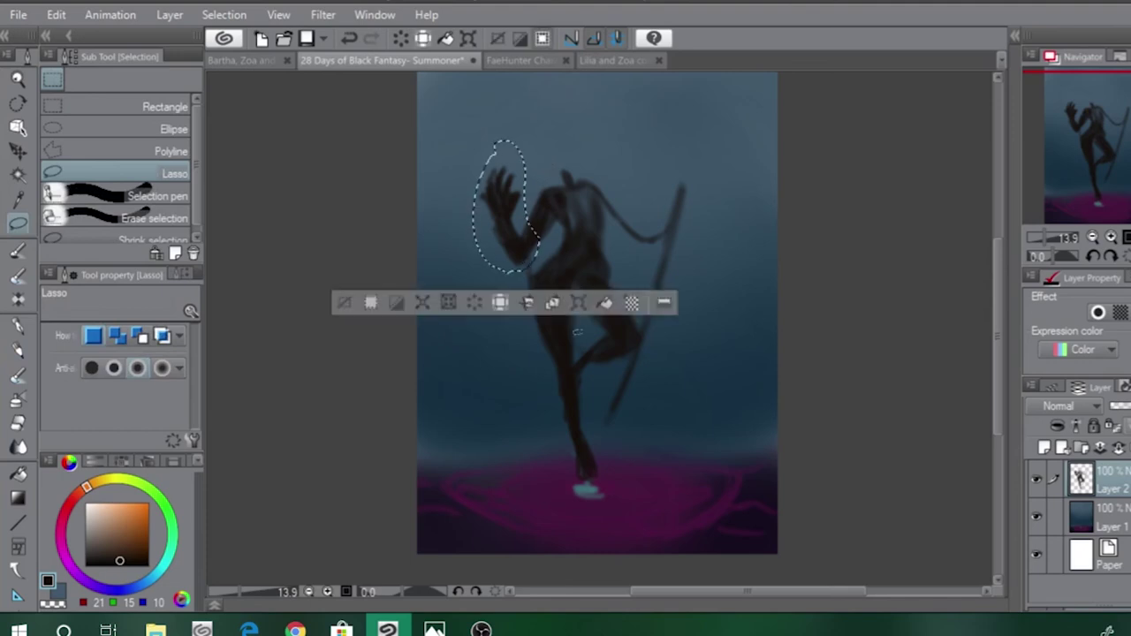
key(ctrl+t)
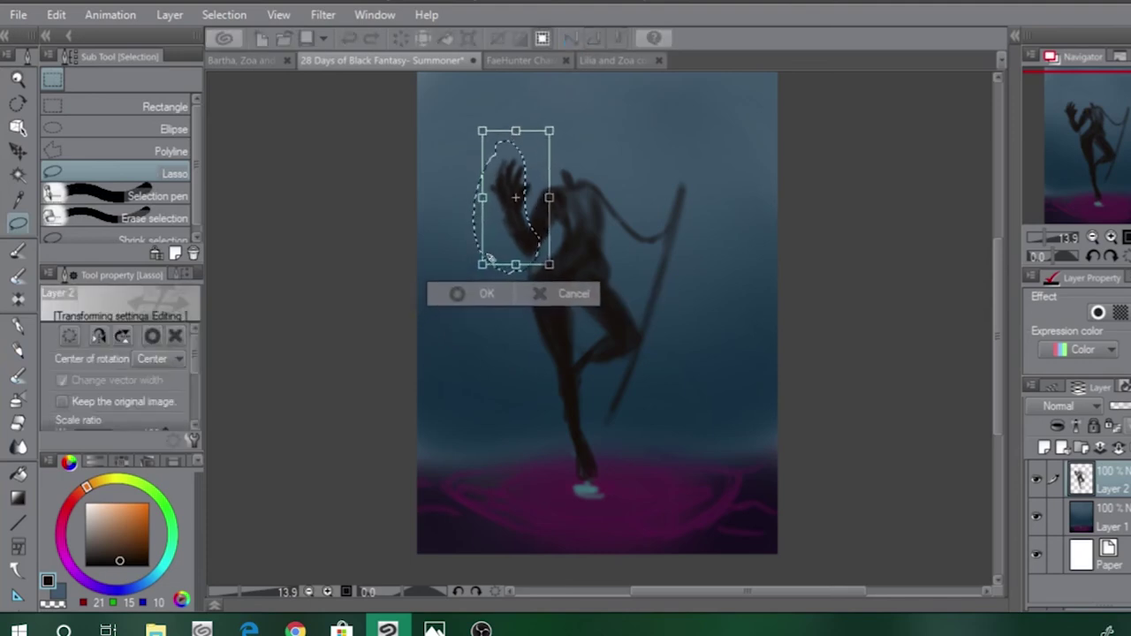
mouse_move(460, 278)
mouse_down()
mouse_move(508, 240)
mouse_move(519, 241)
mouse_move(507, 244)
mouse_move(524, 262)
mouse_up()
click(468, 295)
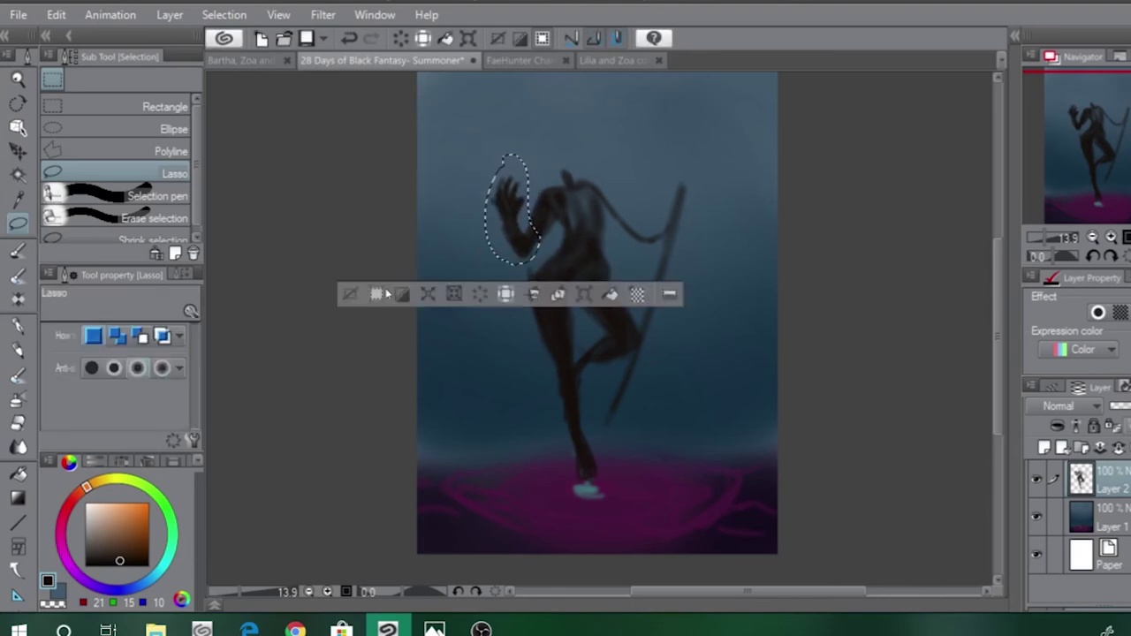
click(352, 298)
click(17, 351)
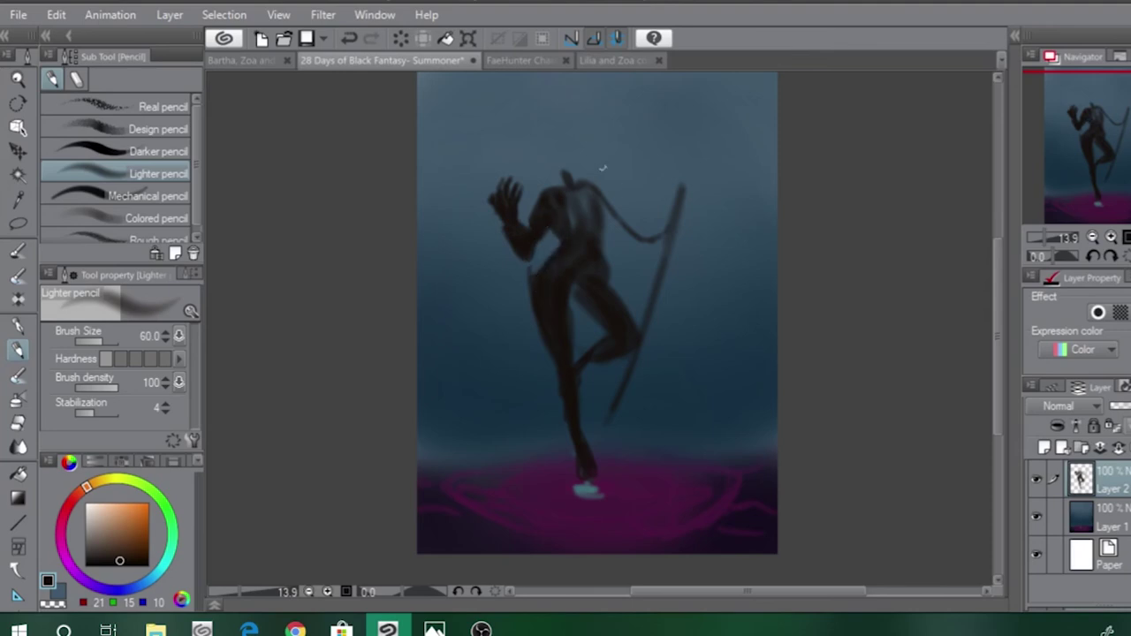
Darken the figure's thigh, knee, head and the area beside the head
key(])
mouse_move(622, 306)
mouse_down()
mouse_move(635, 331)
mouse_move(615, 287)
mouse_move(640, 337)
mouse_move(595, 277)
mouse_move(632, 331)
mouse_up()
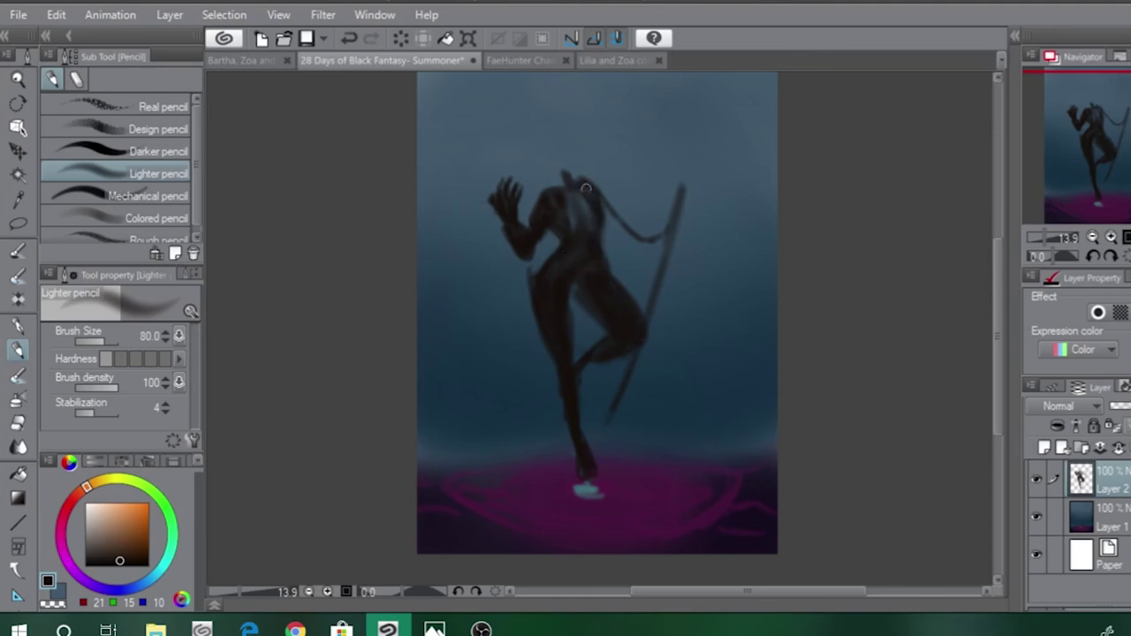
mouse_move(585, 177)
mouse_down()
mouse_move(552, 190)
mouse_move(562, 172)
mouse_move(585, 223)
mouse_move(572, 212)
mouse_move(608, 214)
mouse_up()
key(bracketright)
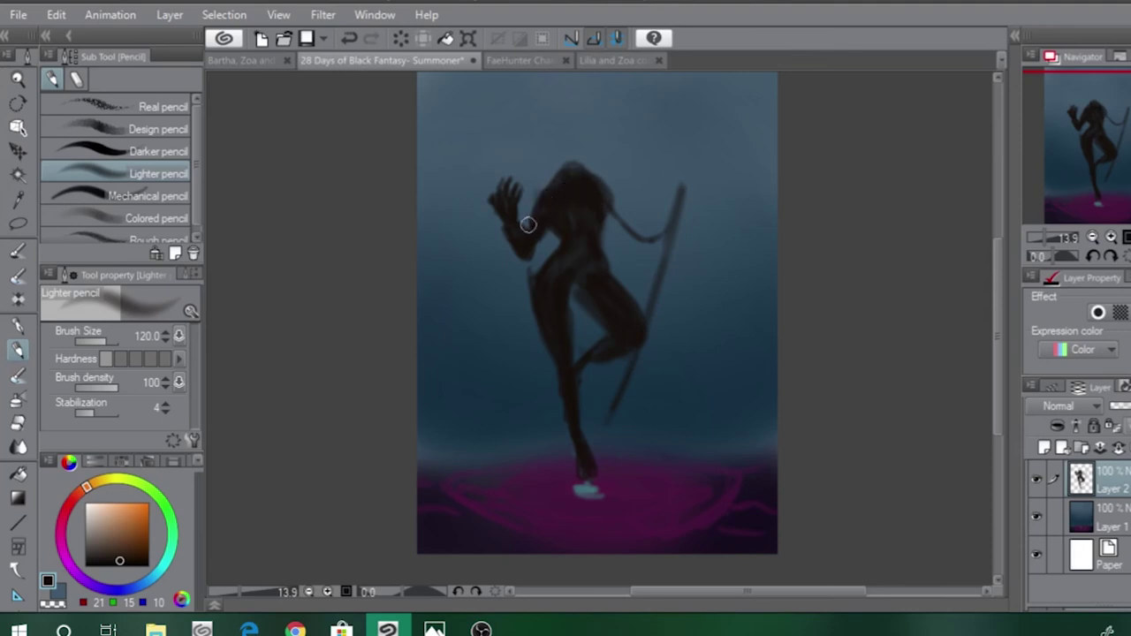
key(bracketleft)
key(bracketleft)
key(bracketleft)
mouse_move(532, 206)
mouse_down()
mouse_move(535, 178)
mouse_move(537, 198)
mouse_move(535, 187)
mouse_up()
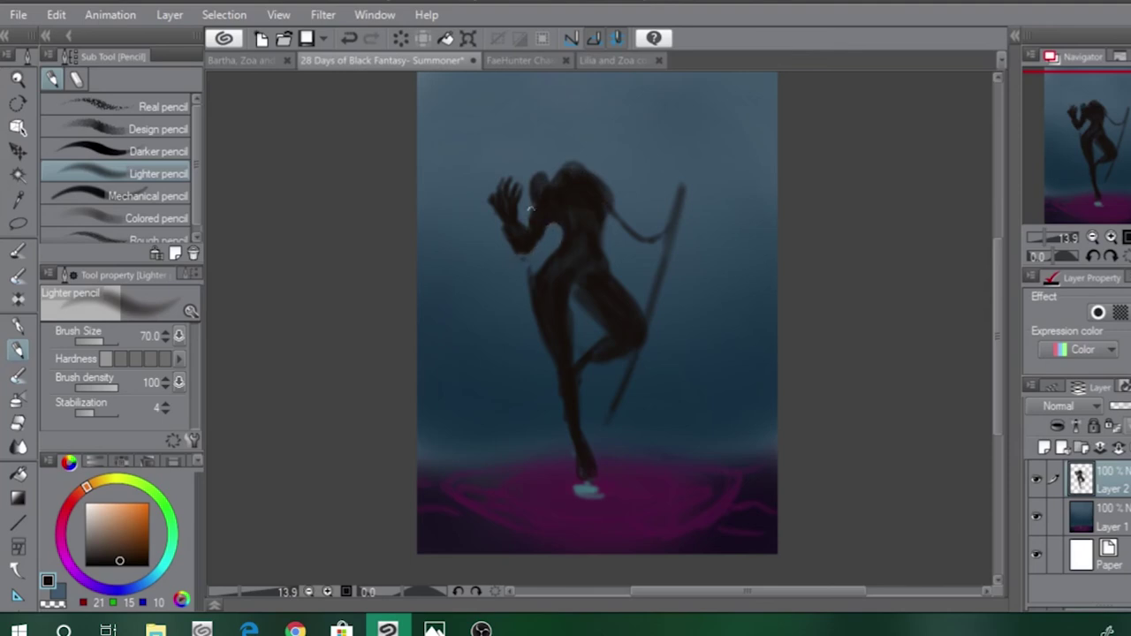
Rework light strokes around the head, undoing a stray torso stroke
mouse_move(546, 167)
mouse_down()
mouse_move(530, 199)
mouse_move(542, 170)
mouse_move(575, 165)
mouse_up()
key(ctrl+z)
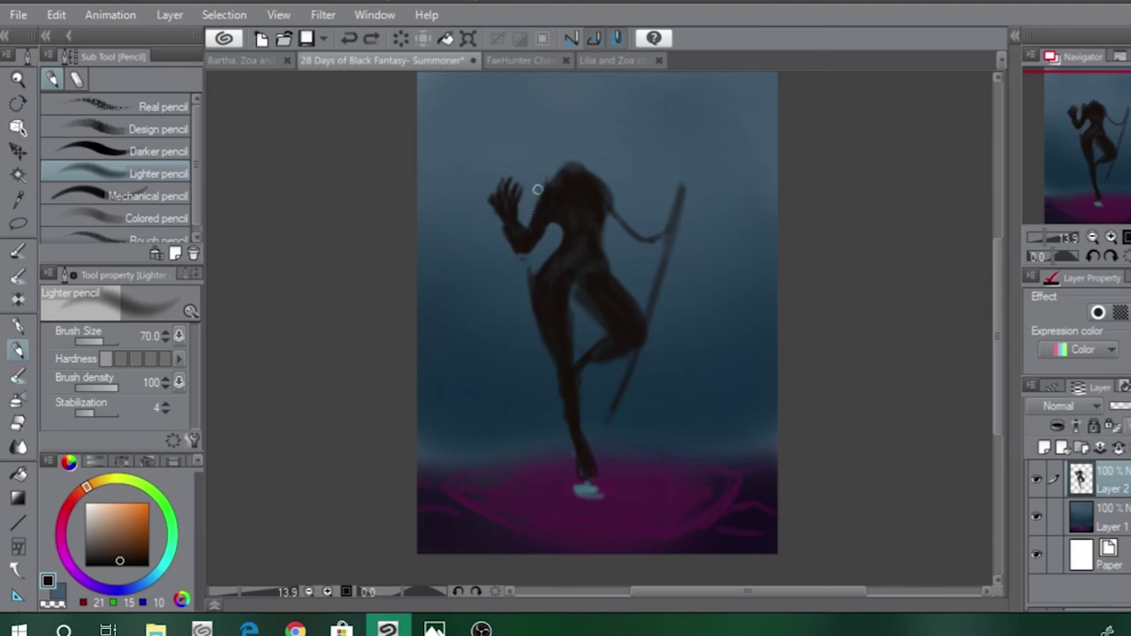
drag(537, 189, 606, 165)
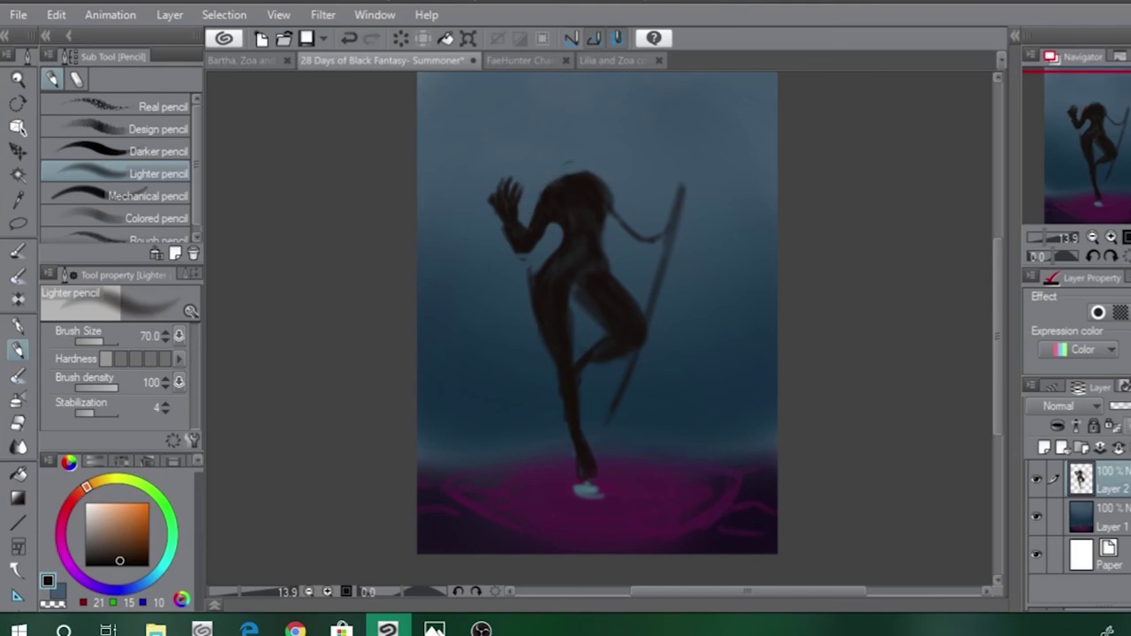
mouse_move(605, 216)
mouse_down()
mouse_move(608, 258)
mouse_move(649, 320)
mouse_up()
key(ctrl+z)
click(541, 280)
Paint a dark shoulder, paint out the old staff, and draw a shorter staff from the right hand
mouse_move(568, 182)
mouse_down()
mouse_move(597, 171)
mouse_move(637, 232)
mouse_move(663, 216)
mouse_move(672, 223)
mouse_move(645, 235)
mouse_move(694, 193)
mouse_move(684, 213)
mouse_move(662, 198)
mouse_move(690, 206)
mouse_up()
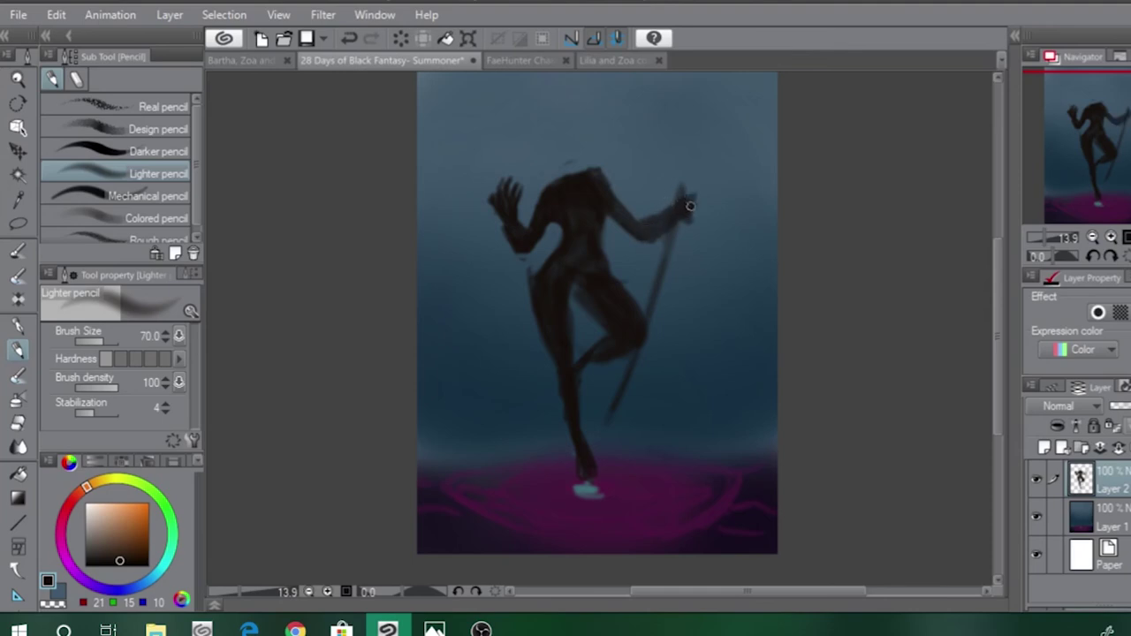
mouse_move(690, 248)
mouse_down()
mouse_move(677, 240)
mouse_move(662, 295)
mouse_up()
drag(624, 404, 604, 413)
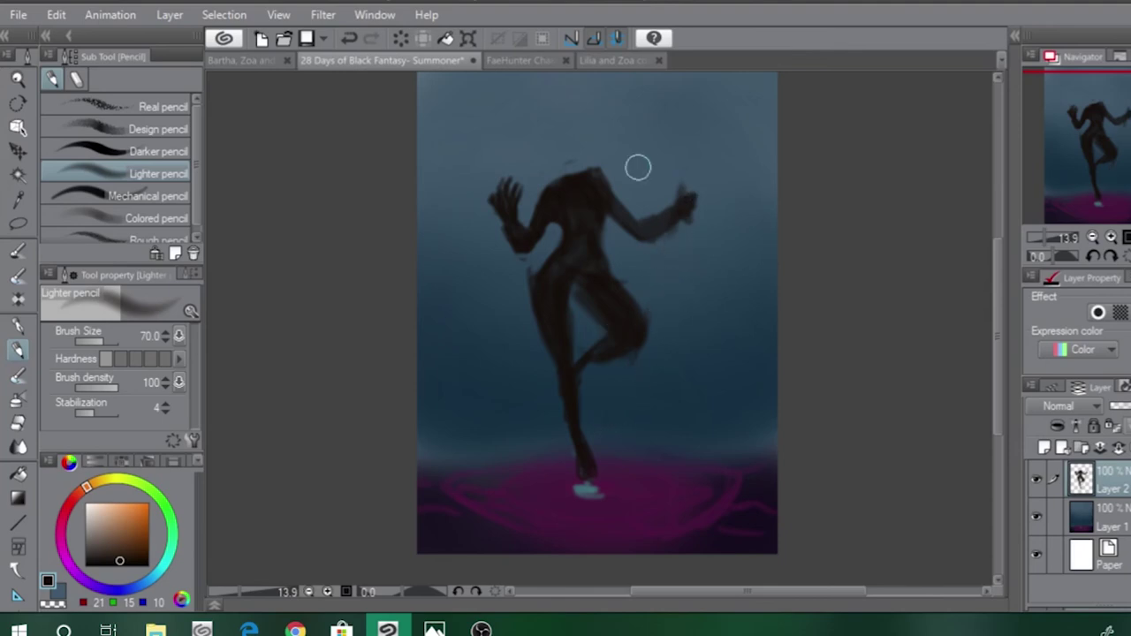
drag(683, 196, 632, 459)
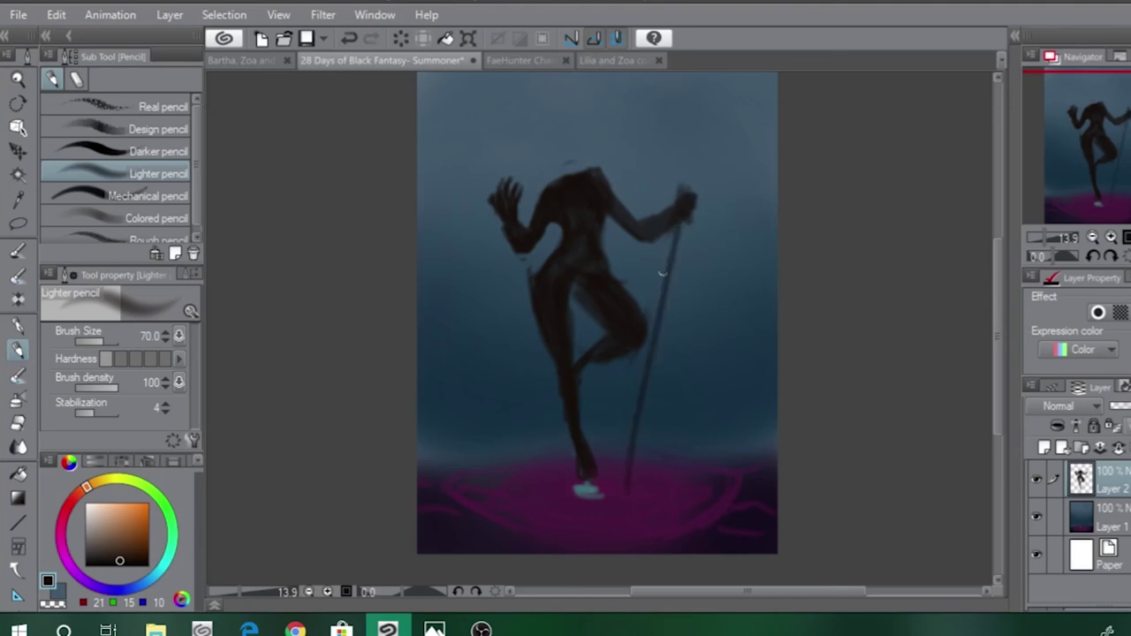
key(ctrl+z)
drag(685, 196, 646, 428)
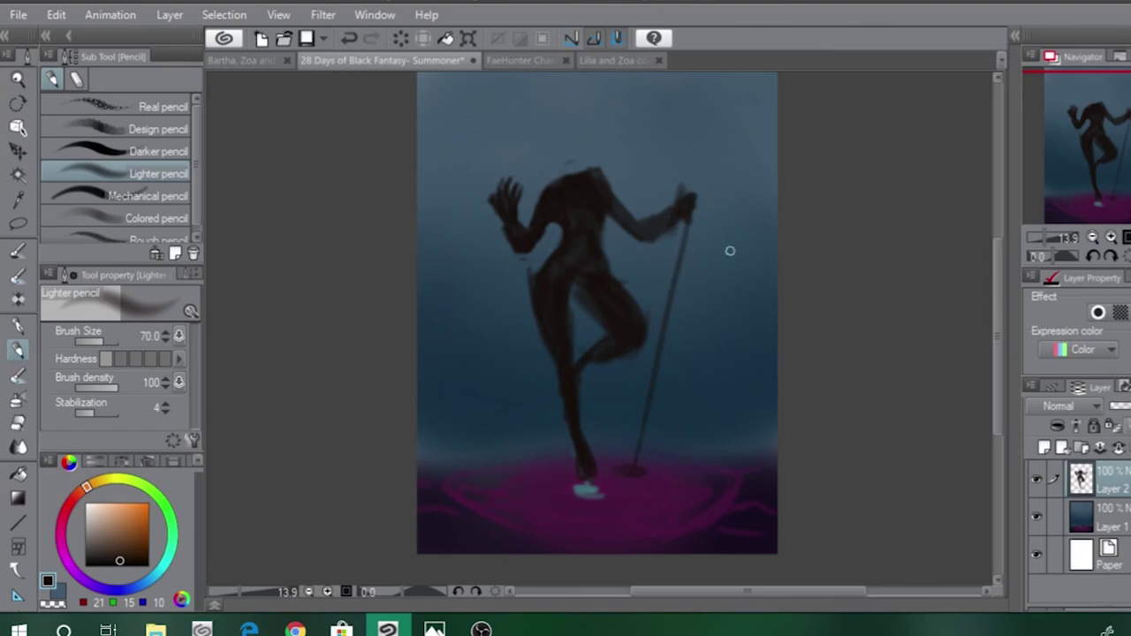
Paint a larger dark head above the neck with a size-150 brush
drag(730, 251, 744, 318)
mouse_move(587, 250)
mouse_down()
mouse_move(589, 235)
mouse_move(588, 253)
mouse_up()
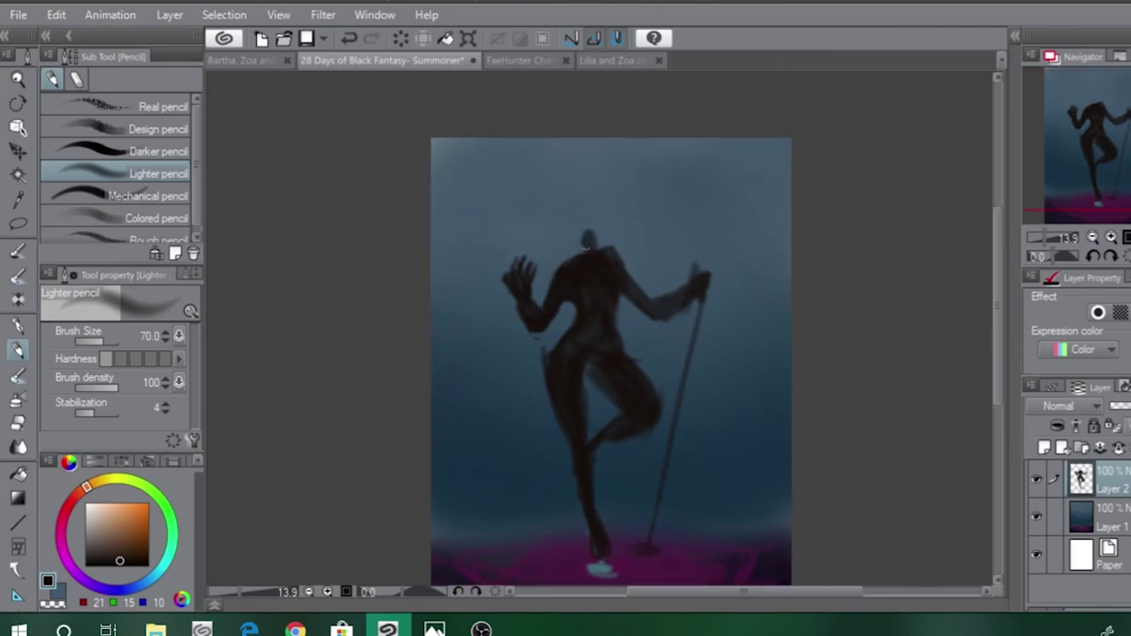
key(bracketright)
key(bracketright)
key(bracketright)
key(bracketright)
mouse_move(586, 203)
mouse_down()
mouse_move(592, 216)
mouse_move(579, 199)
mouse_move(573, 222)
mouse_up()
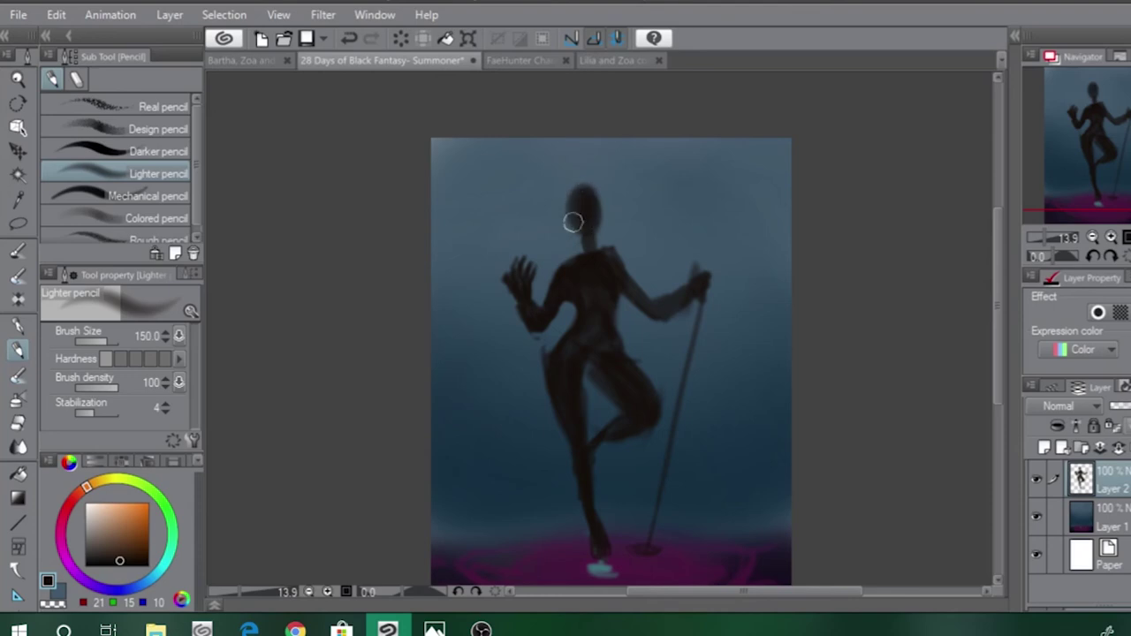
key(bracketleft)
key(bracketleft)
key(bracketleft)
key(bracketleft)
key(bracketleft)
Move the figure about 45 px to the right
drag(475, 368, 495, 320)
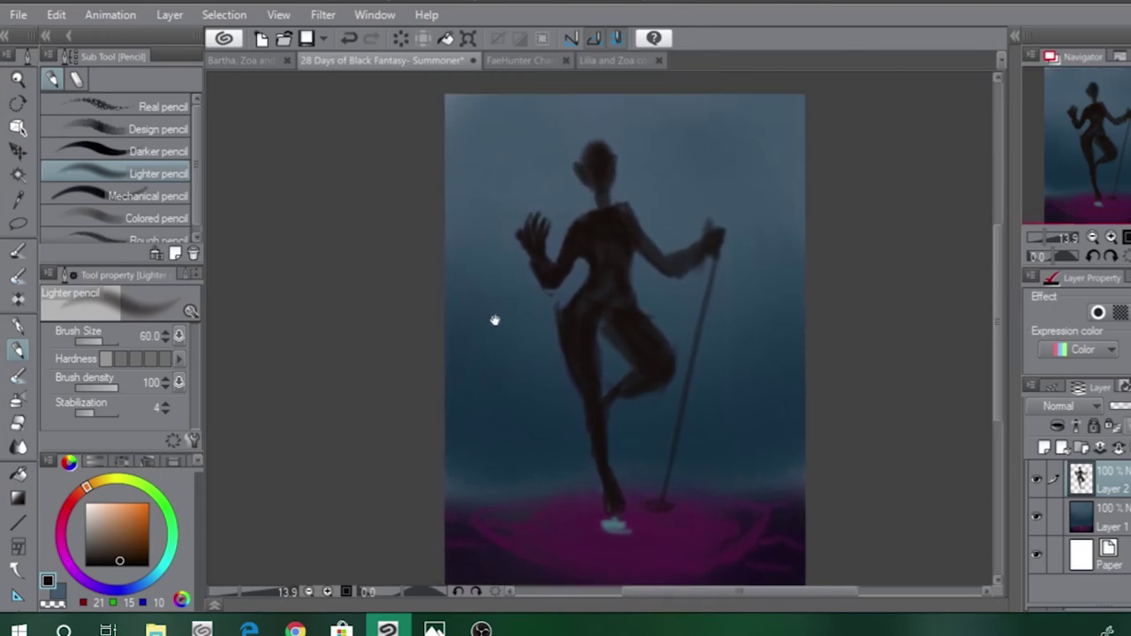
drag(612, 337, 651, 341)
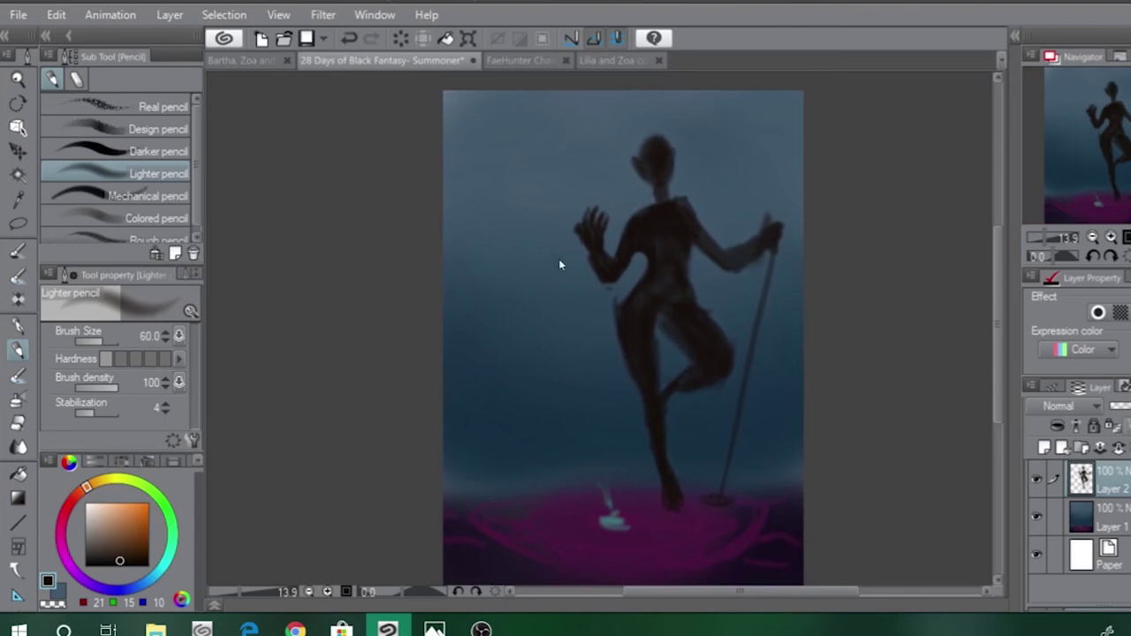
key(ctrl+t)
Shrink the figure and staff from the top-left corner and shift them right and down
drag(569, 130, 624, 220)
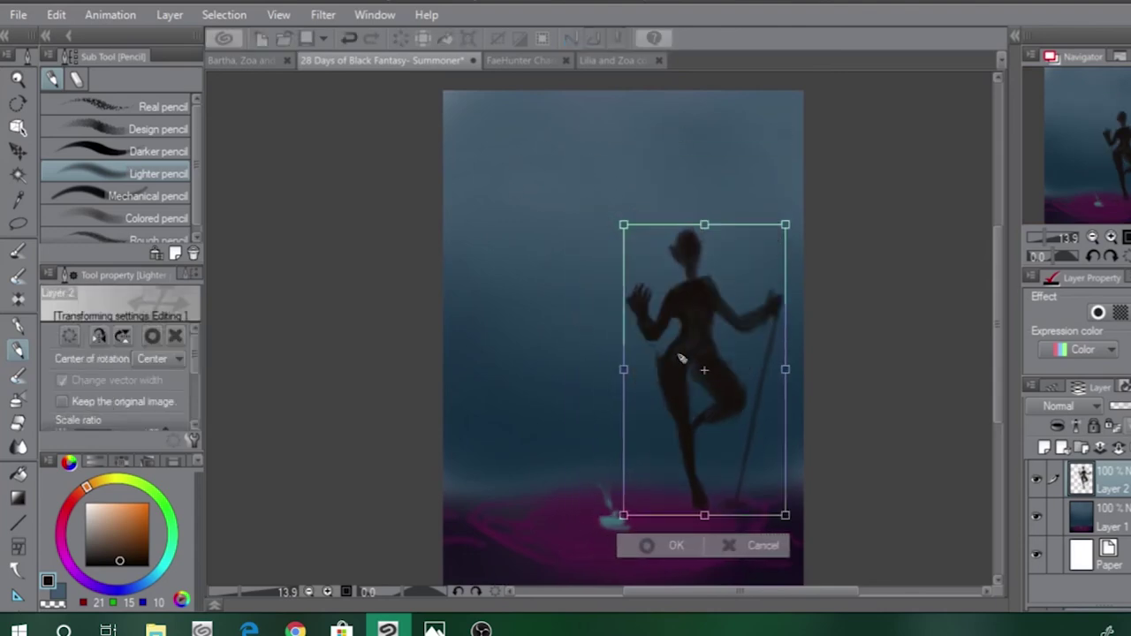
drag(681, 362, 545, 311)
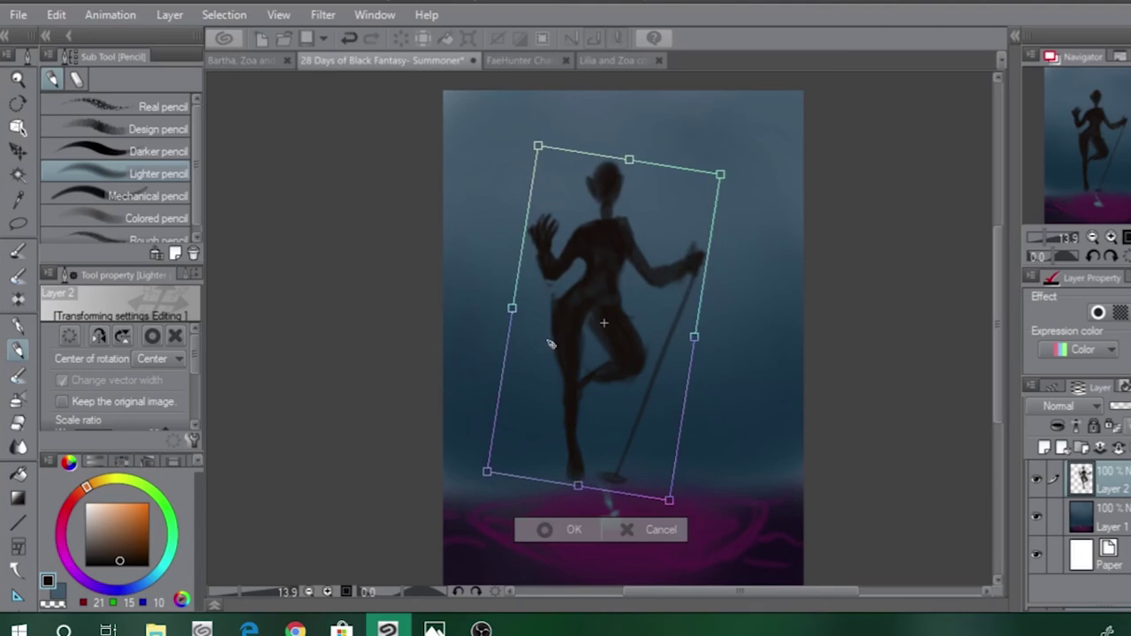
drag(565, 344, 674, 391)
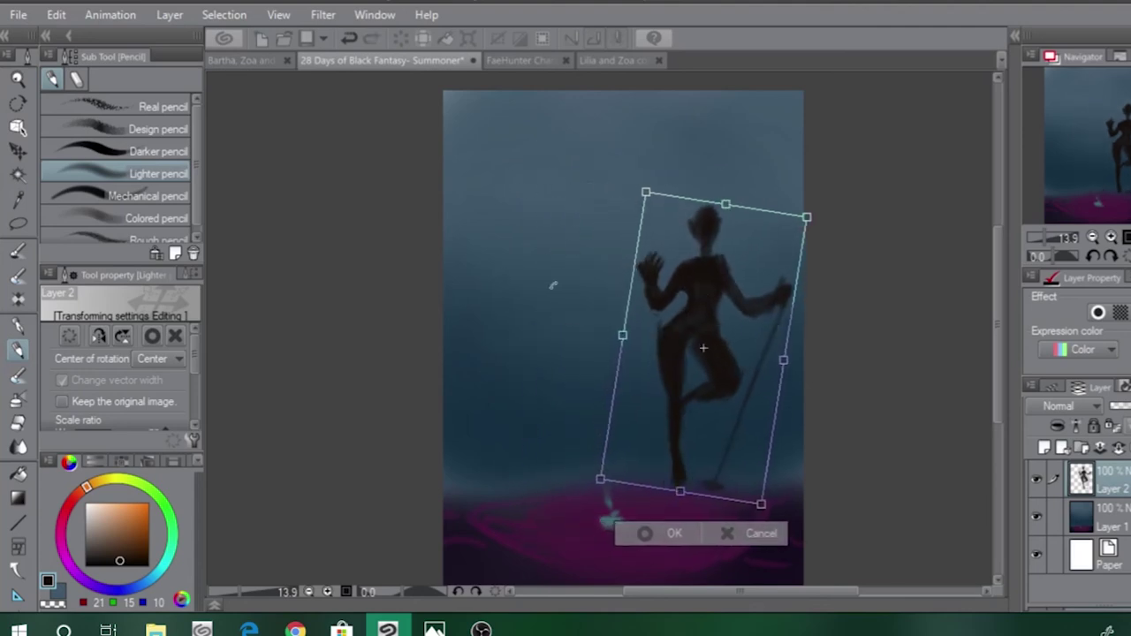
key(Return)
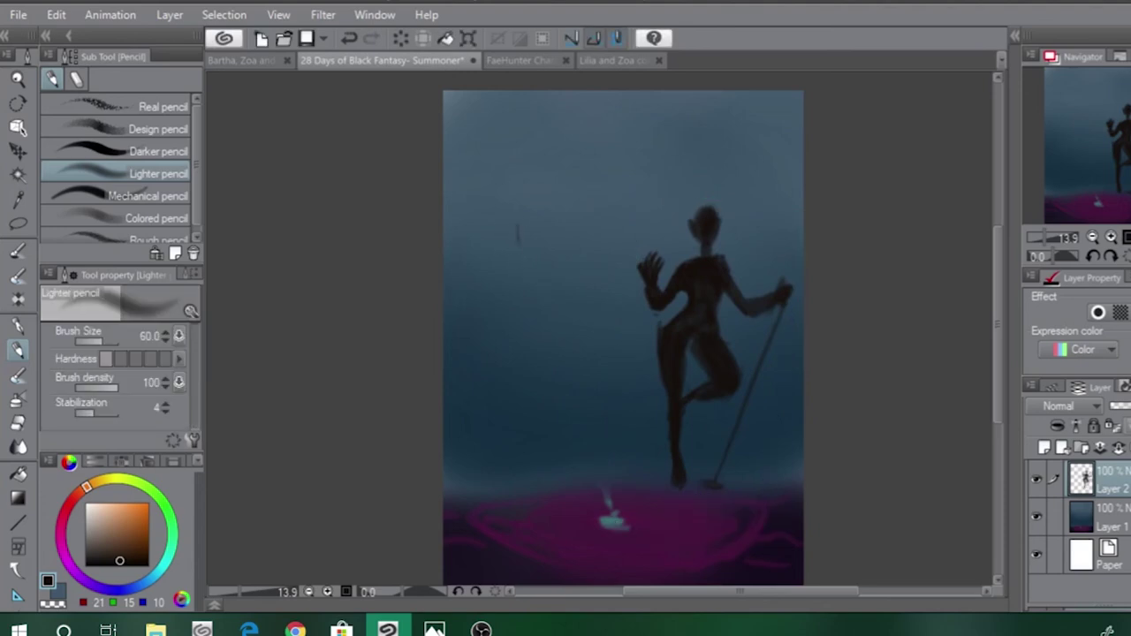
Extend the tall curved staff on the left and add a crossbar atop it, undoing stray marks
drag(518, 244, 540, 307)
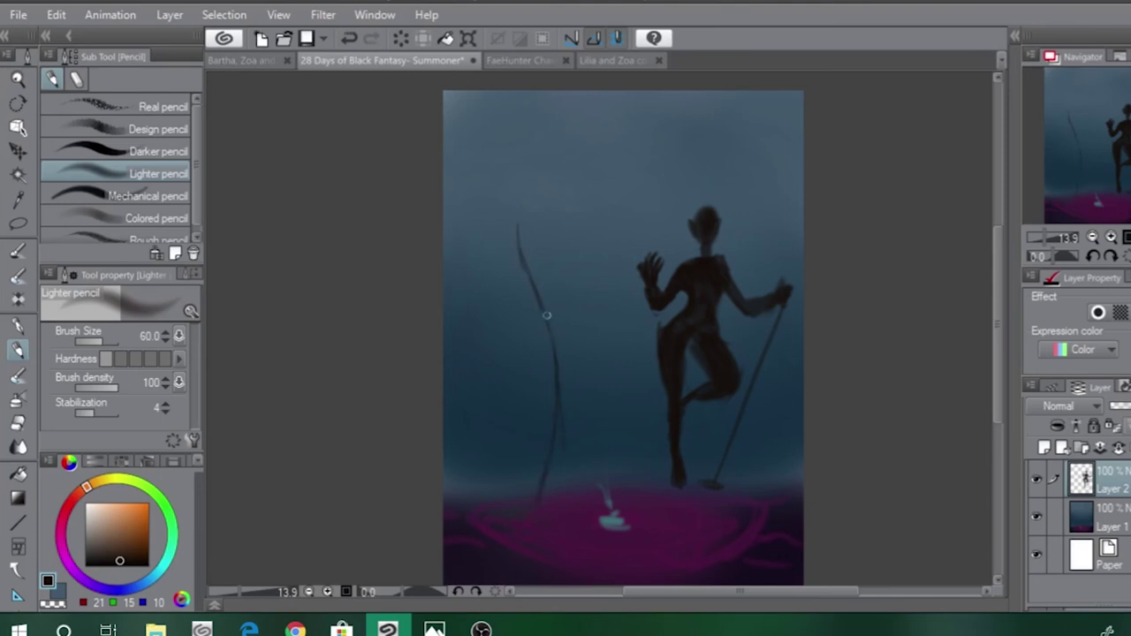
key(])
key(])
key(])
mouse_move(556, 325)
mouse_down()
mouse_move(560, 367)
mouse_move(562, 329)
mouse_move(563, 359)
mouse_move(539, 318)
mouse_move(525, 324)
mouse_move(562, 366)
mouse_move(565, 431)
mouse_up()
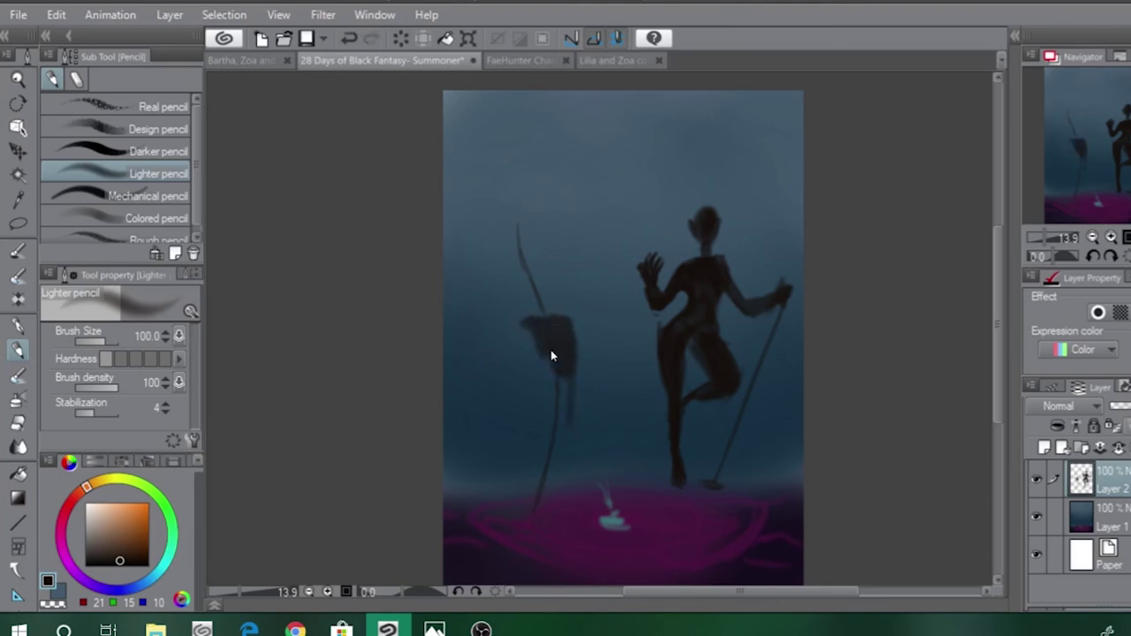
key(ctrl+z)
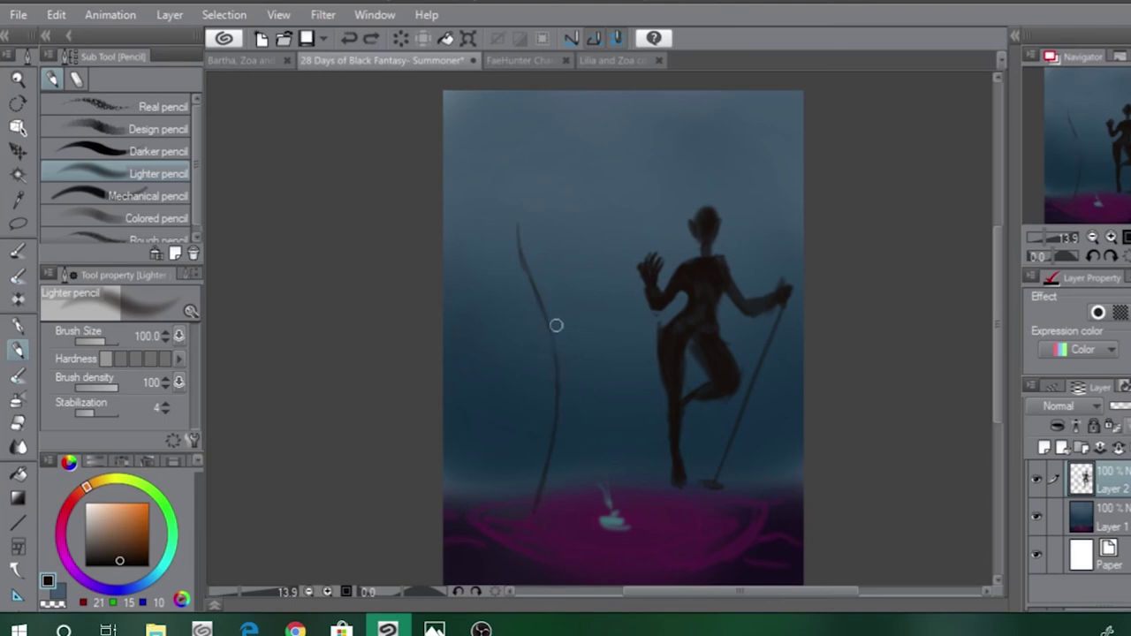
mouse_move(568, 328)
mouse_down()
mouse_move(538, 328)
mouse_move(550, 315)
mouse_up()
key(ctrl+z)
mouse_move(532, 226)
mouse_down()
mouse_move(565, 315)
mouse_move(533, 311)
mouse_move(571, 327)
mouse_move(511, 289)
mouse_move(525, 235)
mouse_move(504, 244)
mouse_move(499, 253)
mouse_move(526, 242)
mouse_move(556, 291)
mouse_up()
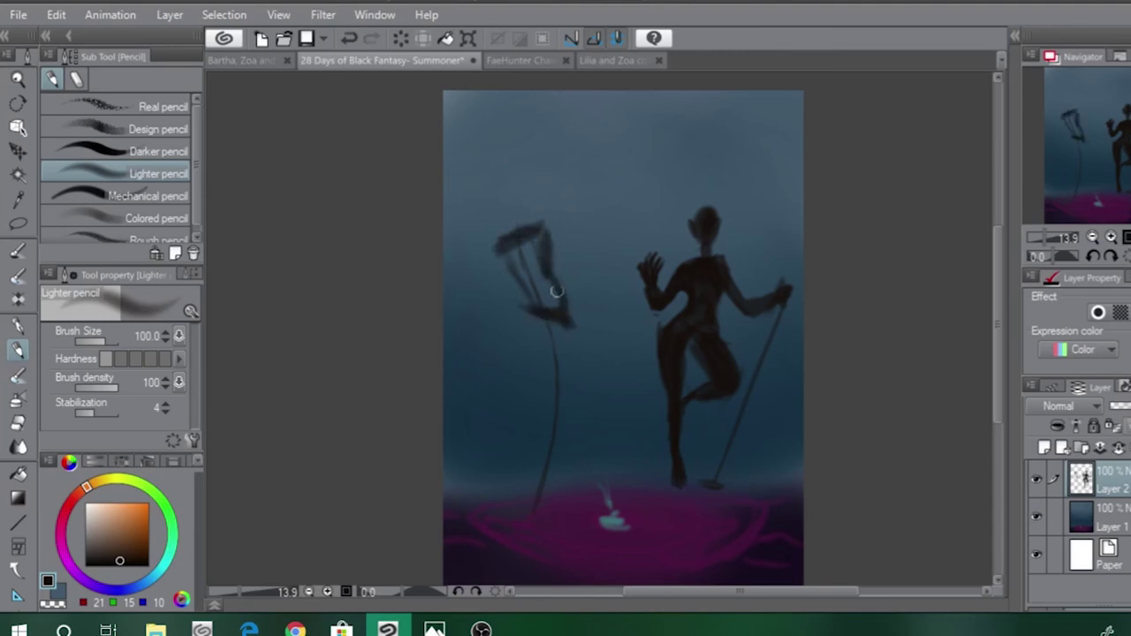
Outline the staff head and paint the left figure's dark body extending downward
mouse_move(504, 240)
mouse_down()
mouse_move(520, 280)
mouse_move(507, 337)
mouse_move(546, 343)
mouse_move(564, 317)
mouse_move(590, 394)
mouse_up()
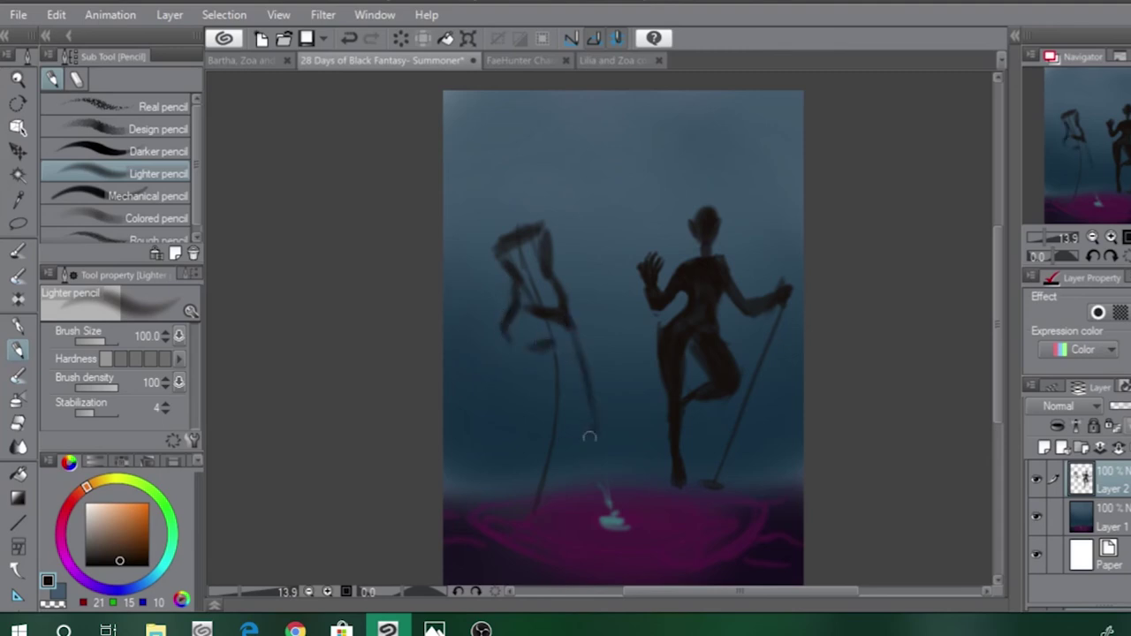
mouse_move(565, 303)
mouse_down()
mouse_move(582, 327)
mouse_move(587, 377)
mouse_move(566, 329)
mouse_move(581, 389)
mouse_up()
key(bracketright)
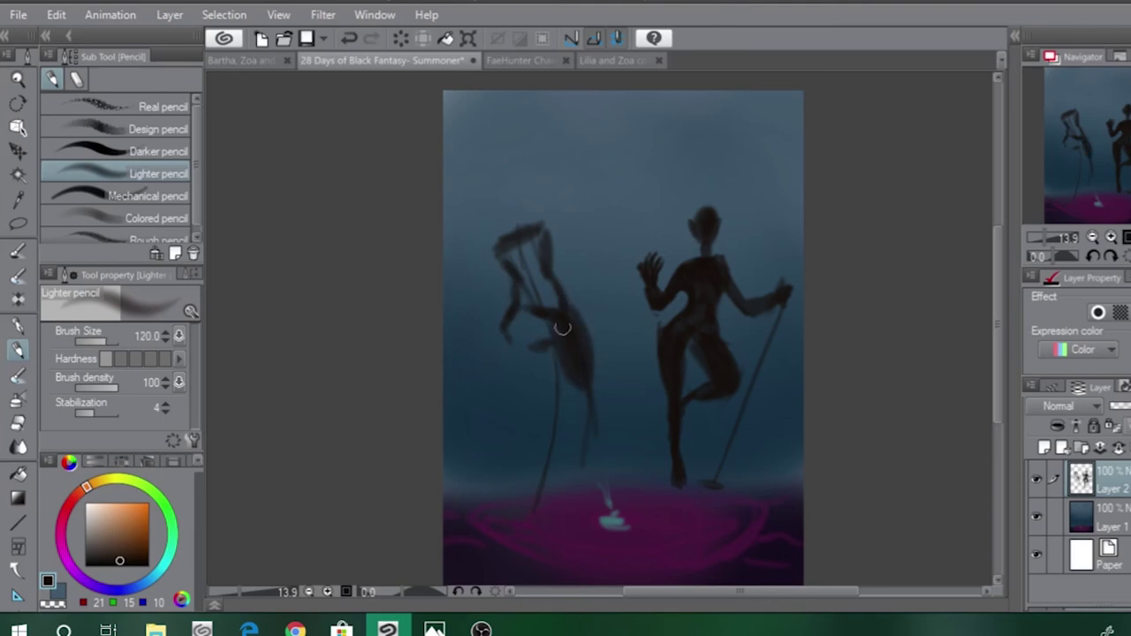
drag(562, 328, 574, 442)
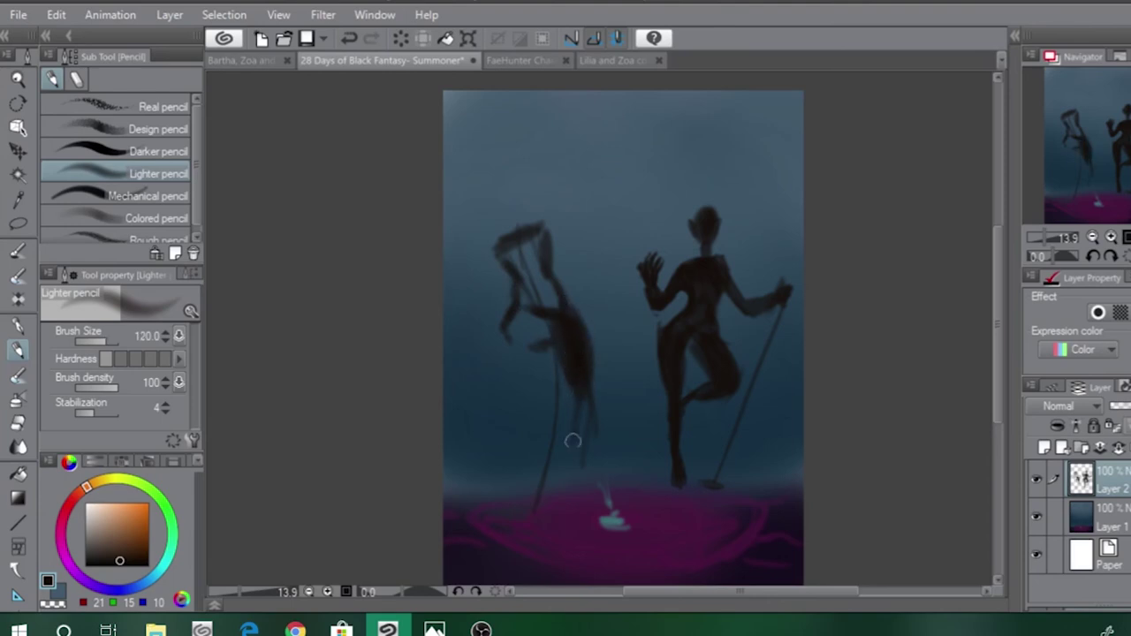
drag(580, 391, 581, 497)
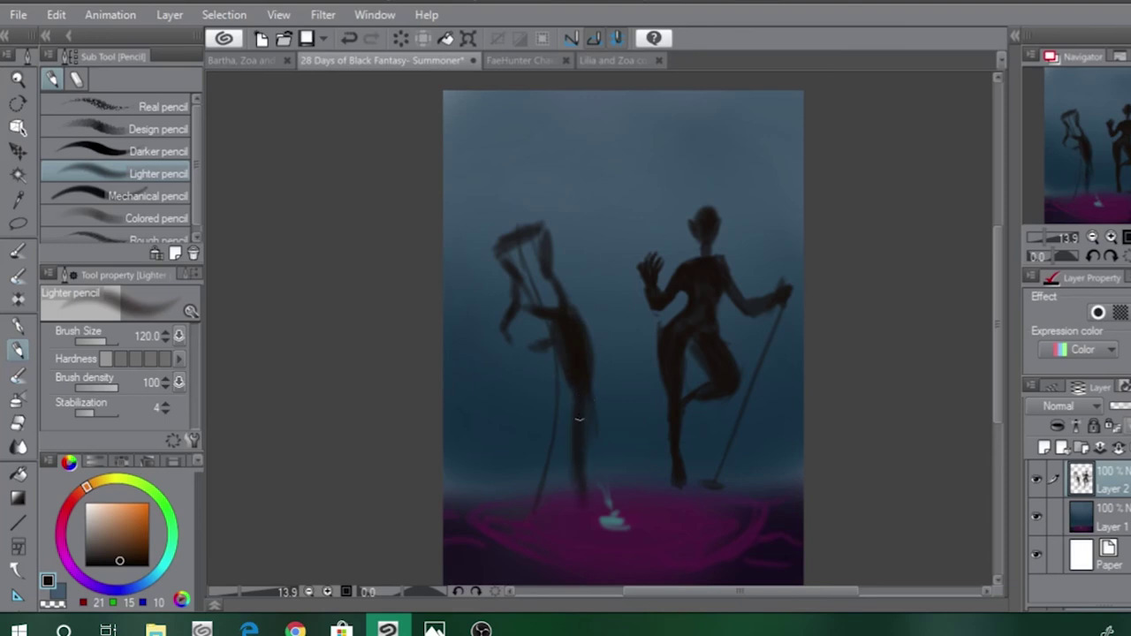
Paint the left figure's body, arm and cloth darker, undoing several trial leg strokes
mouse_move(583, 379)
mouse_down()
mouse_move(576, 504)
mouse_move(583, 533)
mouse_up()
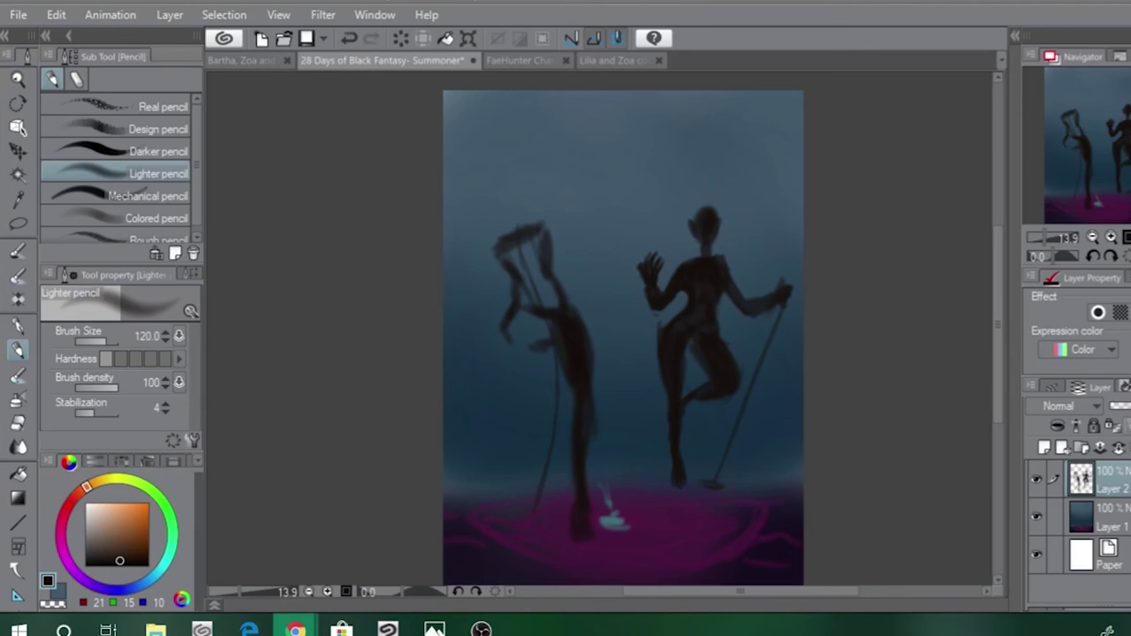
click(524, 316)
mouse_move(533, 330)
mouse_down()
mouse_move(520, 329)
mouse_move(526, 320)
mouse_up()
mouse_move(511, 354)
mouse_down()
mouse_move(500, 378)
mouse_move(516, 337)
mouse_up()
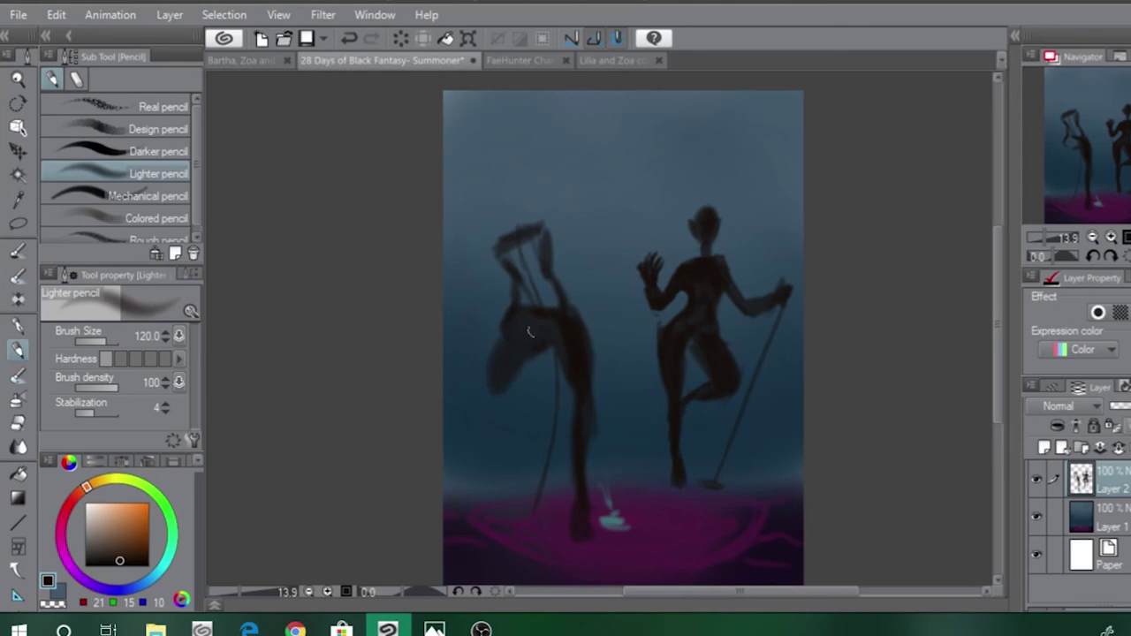
drag(575, 386, 562, 480)
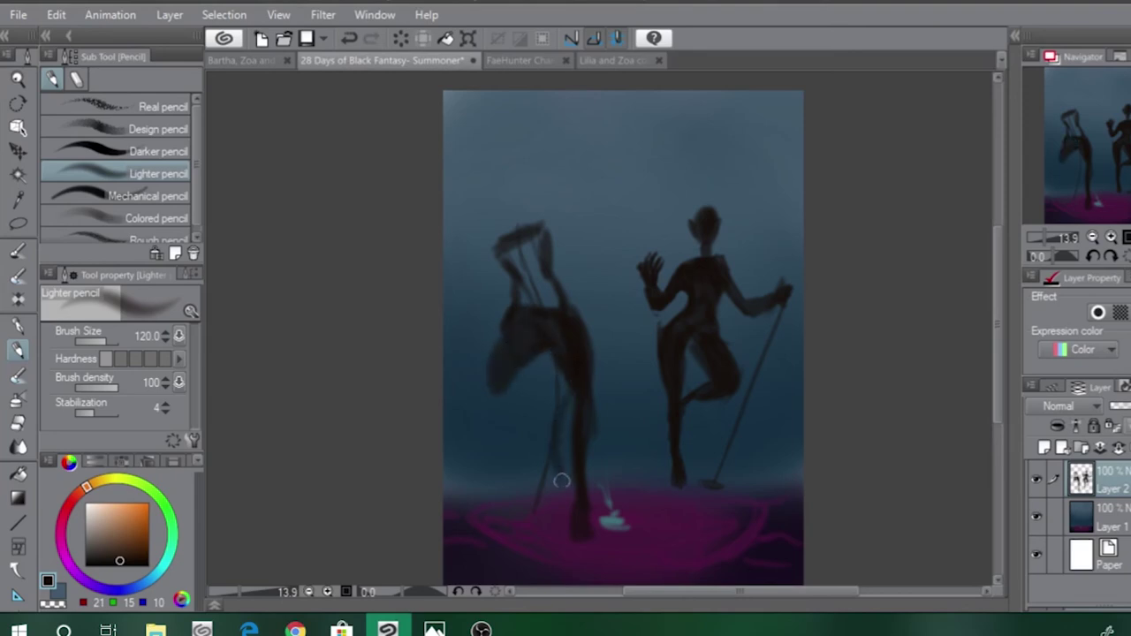
key(ctrl+z)
mouse_move(571, 383)
mouse_down()
mouse_move(558, 482)
mouse_move(566, 462)
mouse_up()
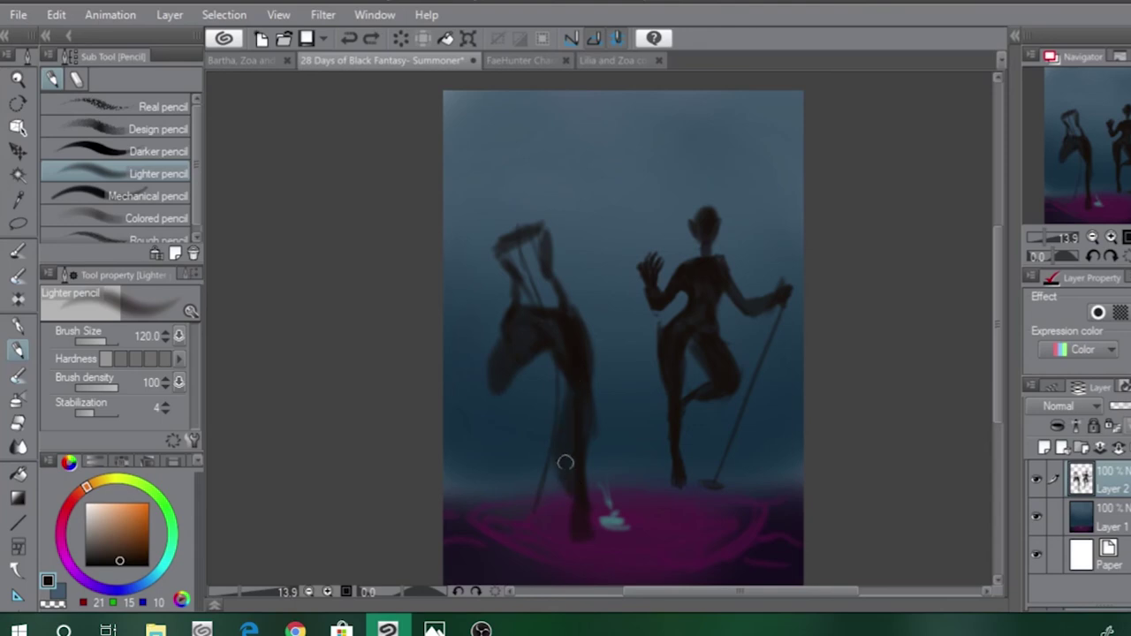
key(ctrl+z)
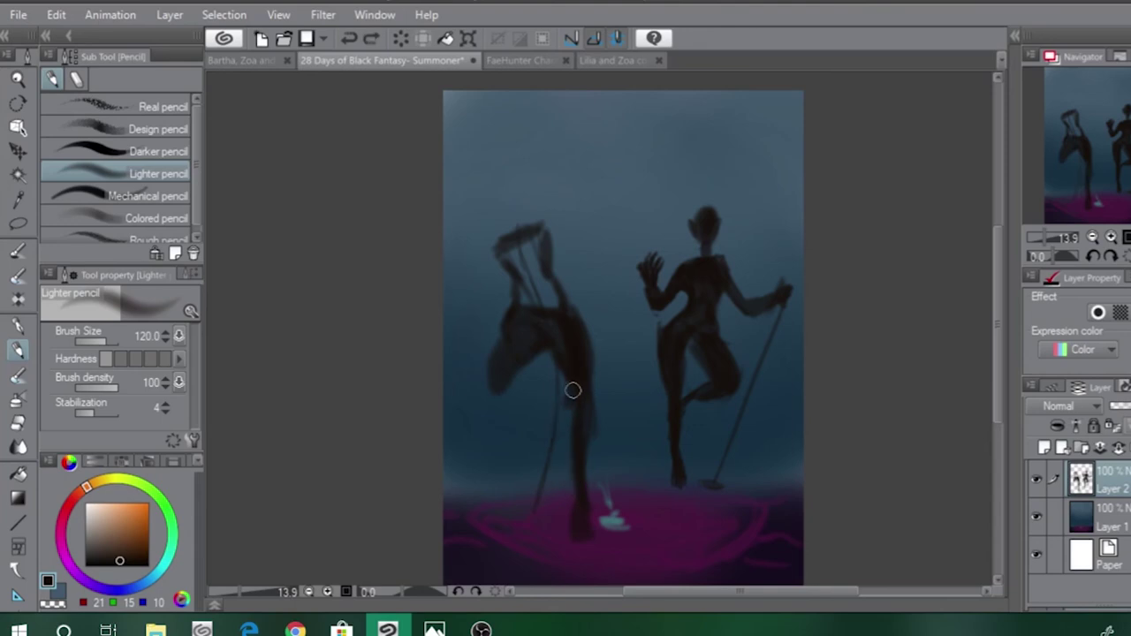
drag(576, 392, 573, 461)
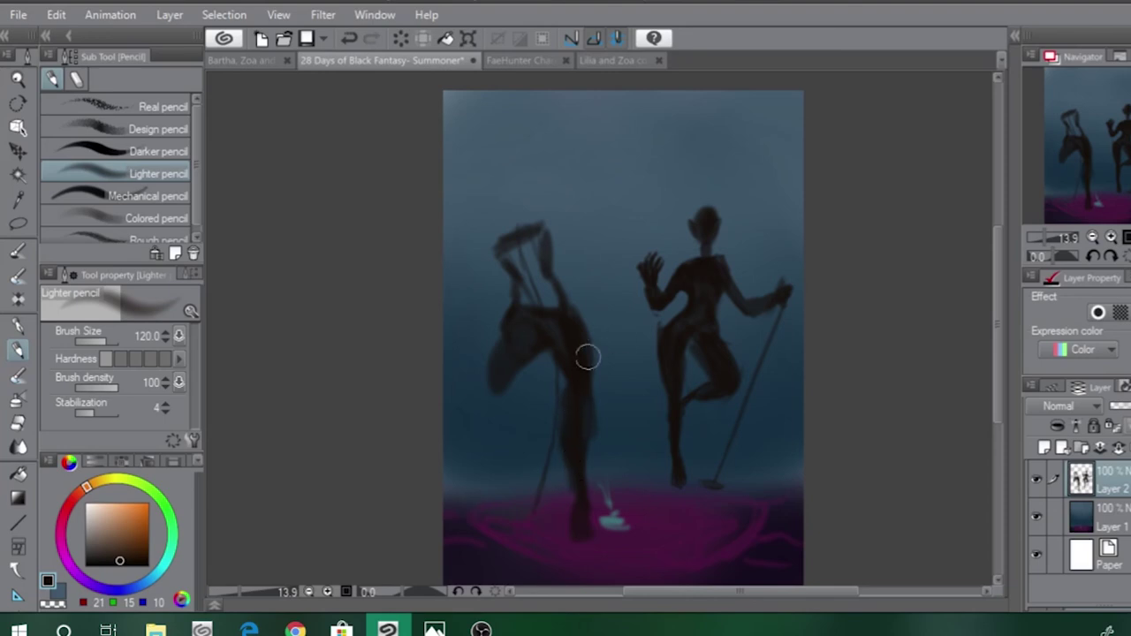
key(ctrl+z)
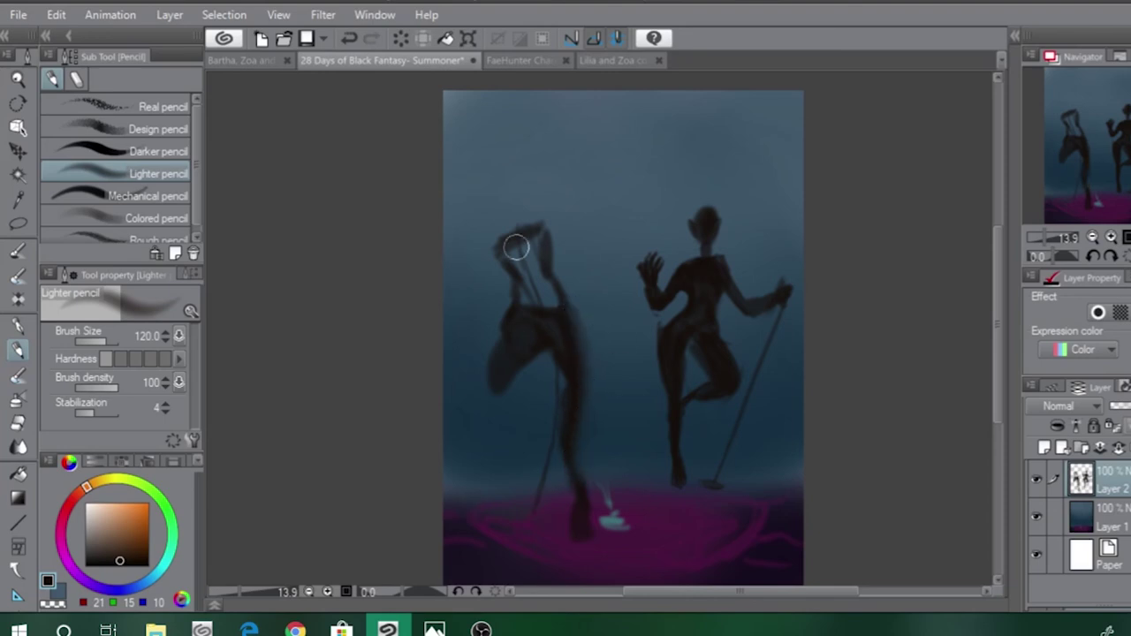
key(ctrl+z)
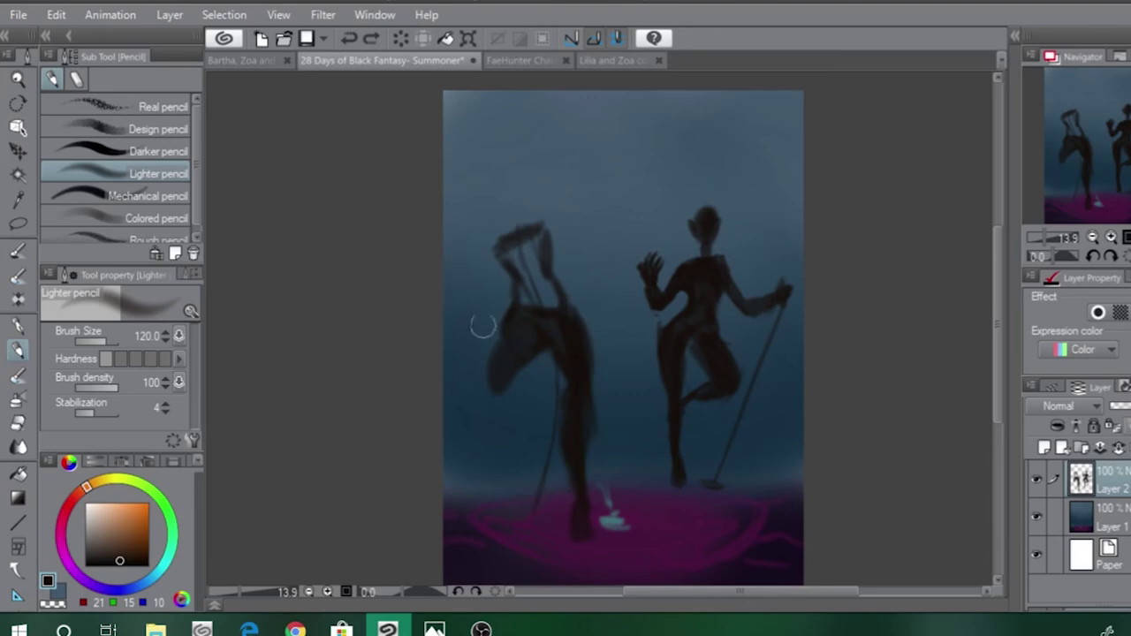
drag(501, 354, 497, 336)
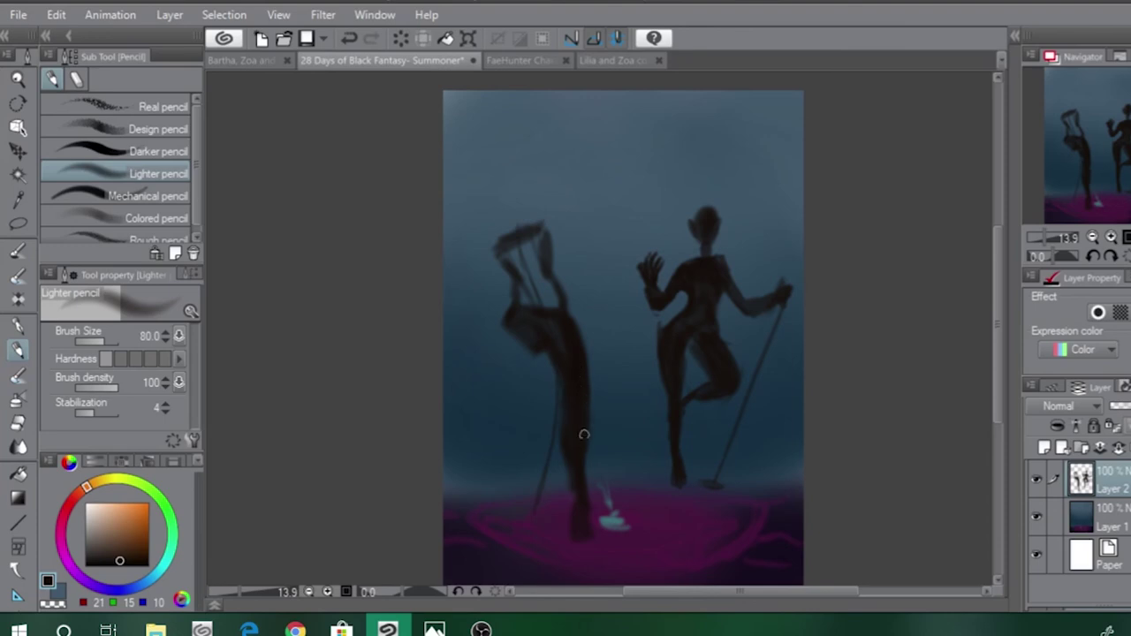
Soften the lower leg at brush 120, repaint the head as a soft mass at 200, and extend the side to the floor
key(bracketright)
key(bracketright)
drag(585, 466, 577, 539)
drag(584, 415, 583, 462)
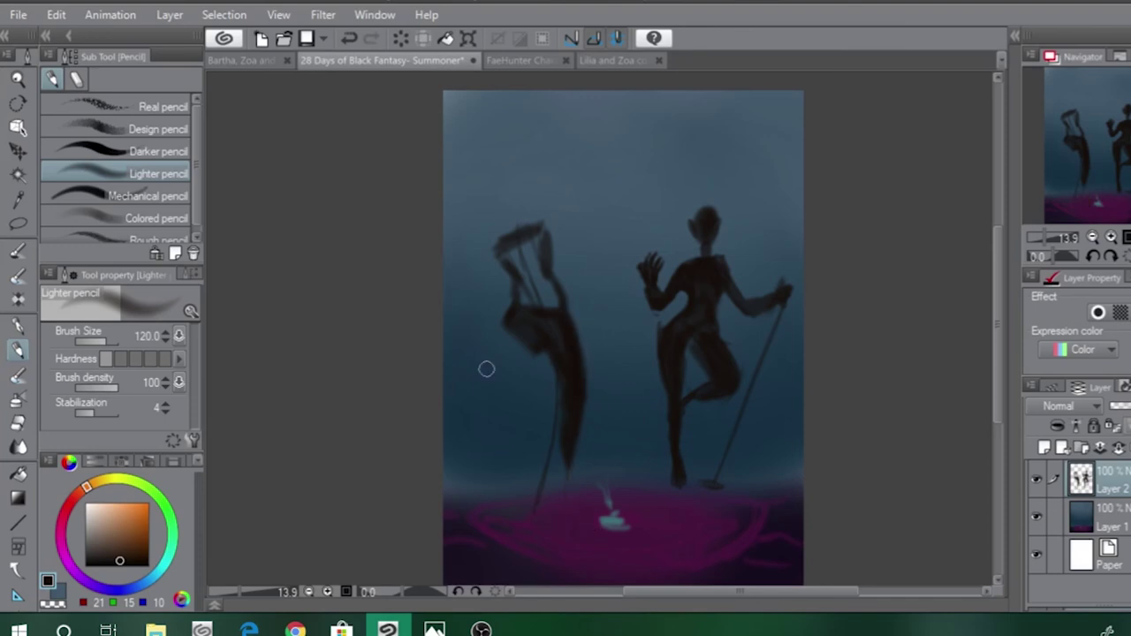
key(bracketleft)
mouse_move(527, 371)
mouse_down()
mouse_move(531, 410)
mouse_move(506, 352)
mouse_move(504, 386)
mouse_move(523, 324)
mouse_up()
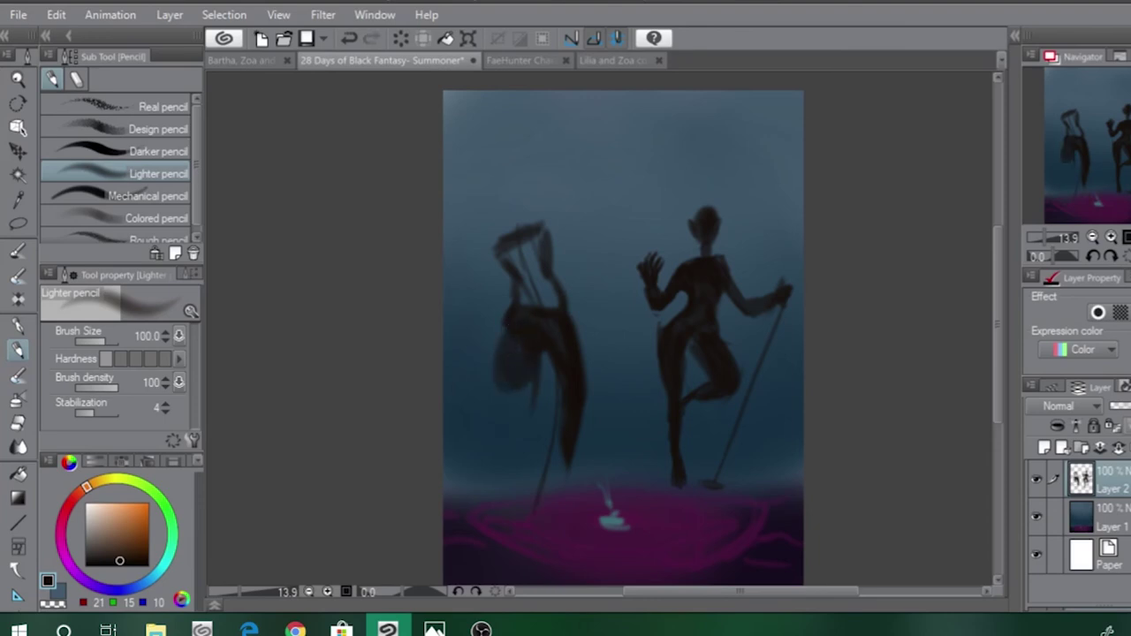
mouse_move(510, 371)
mouse_down()
mouse_move(513, 399)
mouse_move(503, 391)
mouse_move(522, 411)
mouse_move(530, 403)
mouse_move(524, 385)
mouse_move(515, 439)
mouse_move(524, 403)
mouse_move(529, 414)
mouse_move(580, 381)
mouse_move(568, 463)
mouse_move(587, 346)
mouse_move(576, 372)
mouse_move(581, 323)
mouse_up()
key(bracketright)
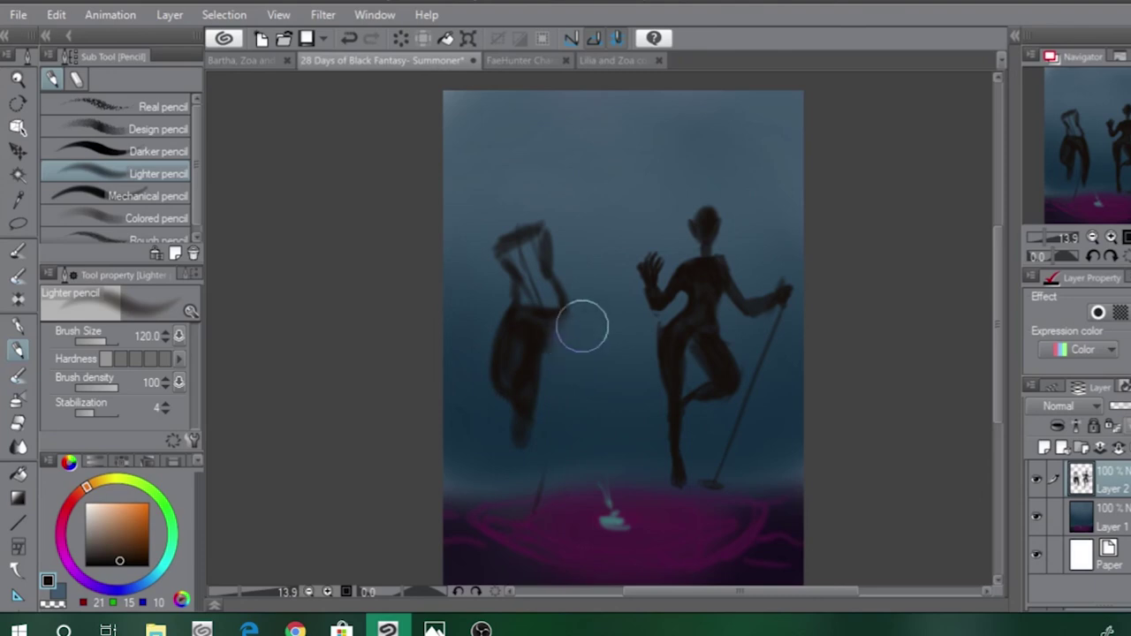
key(bracketright)
key(bracketright)
key(bracketright)
mouse_move(536, 275)
mouse_down()
mouse_move(528, 306)
mouse_move(518, 260)
mouse_move(542, 303)
mouse_move(536, 272)
mouse_move(533, 306)
mouse_move(514, 250)
mouse_move(555, 355)
mouse_move(563, 317)
mouse_move(550, 284)
mouse_move(582, 336)
mouse_move(535, 532)
mouse_up()
key(bracketleft)
key(bracketleft)
key(bracketleft)
mouse_move(565, 334)
mouse_down()
mouse_move(553, 401)
mouse_move(560, 321)
mouse_move(571, 336)
mouse_move(525, 498)
mouse_move(531, 485)
mouse_move(531, 516)
mouse_up()
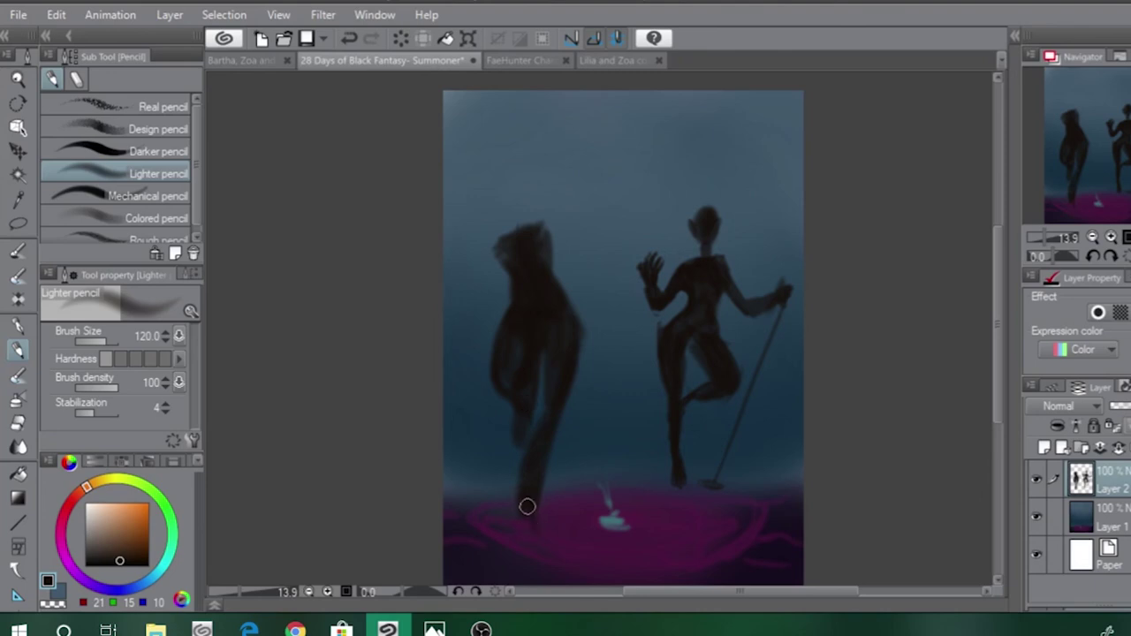
Darken the left figure's lower leg with faint strokes at brush size 60
key(bracketleft)
key(bracketleft)
key(bracketleft)
key(bracketleft)
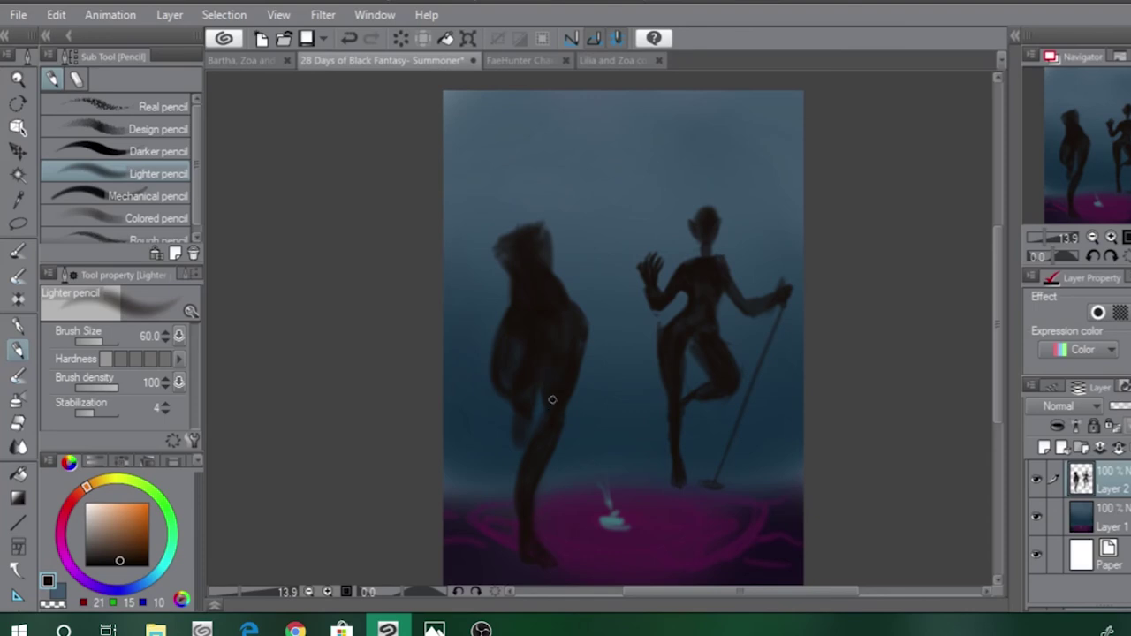
drag(534, 431, 518, 468)
drag(519, 402, 506, 430)
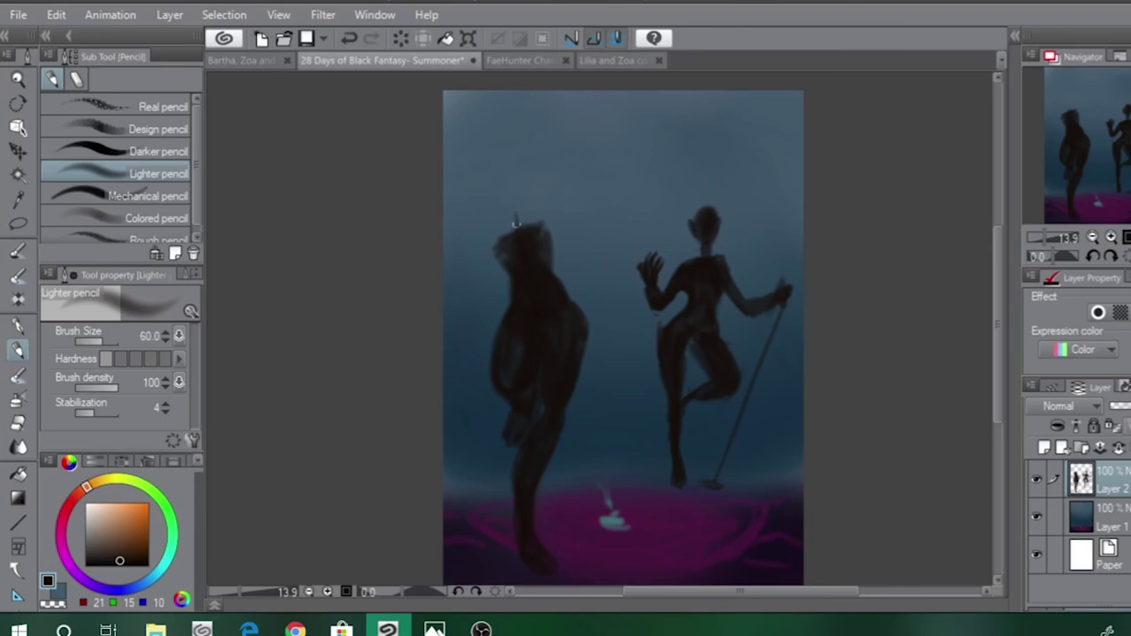
Paint a tall oval head at brush size 170, undoing the extra dark blob above it
drag(516, 225, 517, 194)
key(bracketright)
key(bracketright)
key(bracketright)
mouse_move(518, 185)
mouse_down()
mouse_move(516, 155)
mouse_move(511, 205)
mouse_move(506, 152)
mouse_move(521, 177)
mouse_move(517, 219)
mouse_move(530, 207)
mouse_move(525, 231)
mouse_move(534, 206)
mouse_move(534, 170)
mouse_move(516, 156)
mouse_move(496, 174)
mouse_move(508, 203)
mouse_move(495, 188)
mouse_move(498, 213)
mouse_move(511, 205)
mouse_move(484, 263)
mouse_up()
key(bracketleft)
key(bracketleft)
key(bracketleft)
key(ctrl+z)
key(bracketleft)
key(bracketleft)
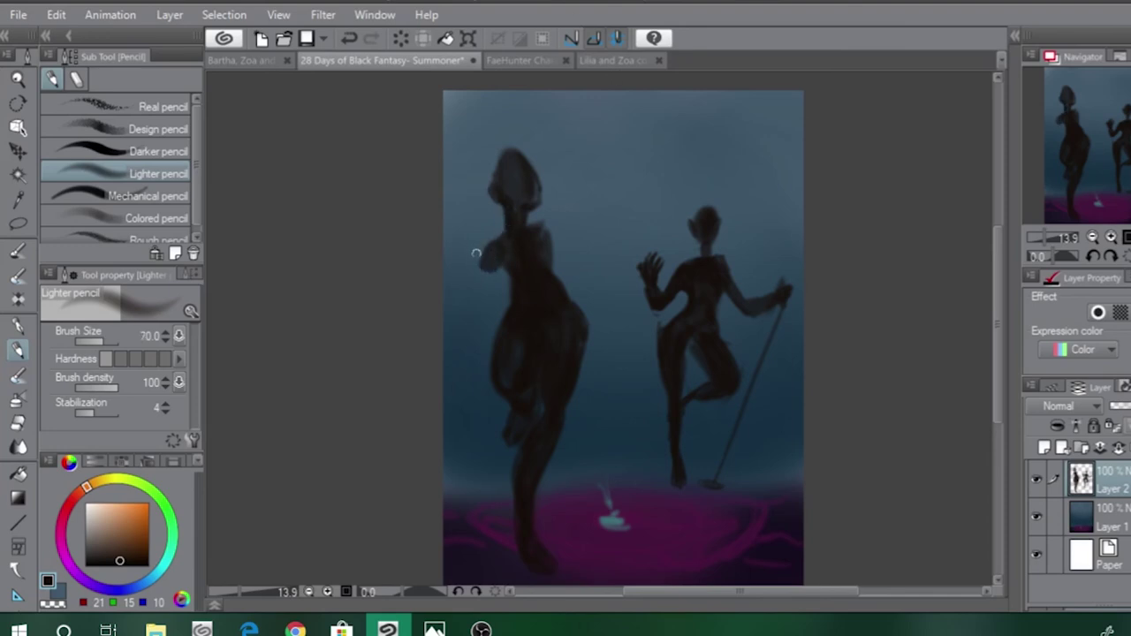
Darken the chest and neck and extend a raised arm to a hand gripping a slender blade
mouse_move(501, 258)
mouse_down()
mouse_move(537, 241)
mouse_move(558, 263)
mouse_move(538, 245)
mouse_up()
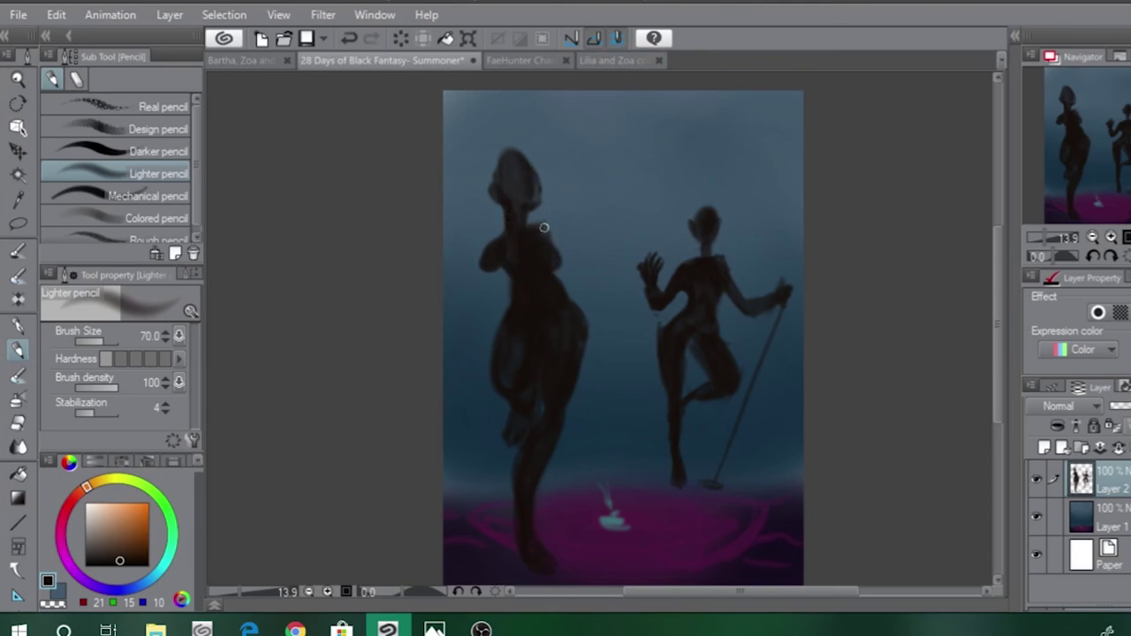
mouse_move(545, 228)
mouse_down()
mouse_move(609, 194)
mouse_move(647, 138)
mouse_up()
mouse_move(541, 229)
mouse_down()
mouse_move(587, 228)
mouse_move(572, 229)
mouse_move(608, 208)
mouse_move(583, 225)
mouse_move(611, 182)
mouse_move(600, 212)
mouse_move(630, 181)
mouse_up()
key(bracketright)
key(bracketright)
key(bracketright)
key(bracketright)
key(bracketleft)
key(bracketleft)
key(bracketleft)
key(bracketleft)
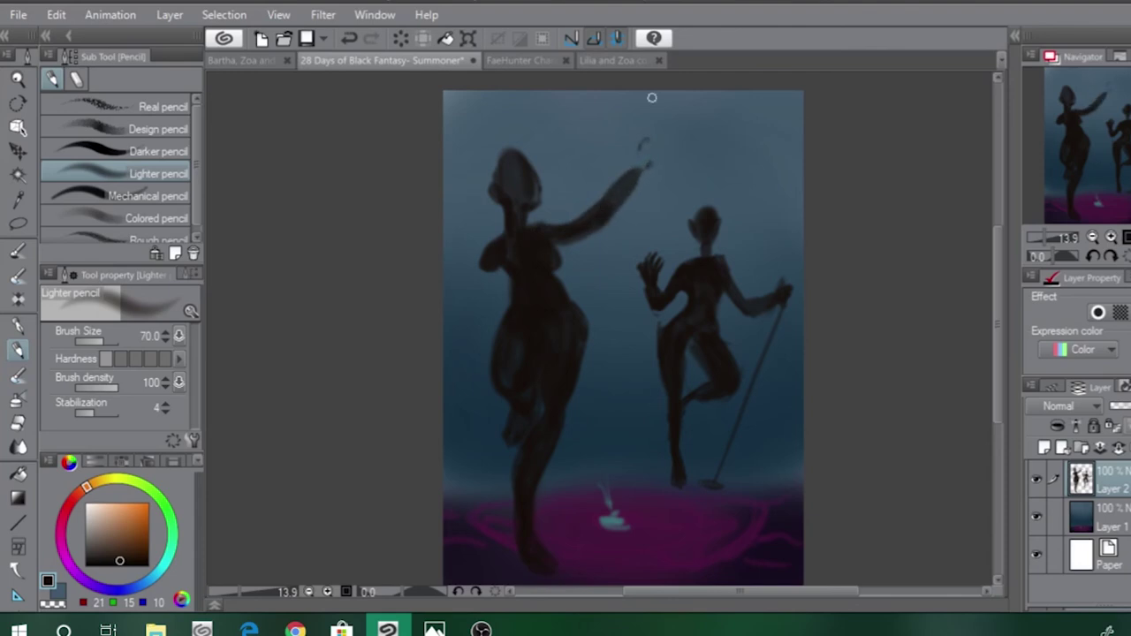
mouse_move(627, 179)
mouse_down()
mouse_move(653, 131)
mouse_move(648, 148)
mouse_move(662, 150)
mouse_up()
drag(643, 106, 658, 208)
key(ctrl+z)
drag(651, 164, 654, 222)
key(bracketright)
Reshape the raised leg and thigh with darker strokes, comparing versions with undo and redo
mouse_move(479, 268)
mouse_down()
mouse_move(460, 374)
mouse_move(470, 348)
mouse_move(449, 369)
mouse_move(457, 361)
mouse_up()
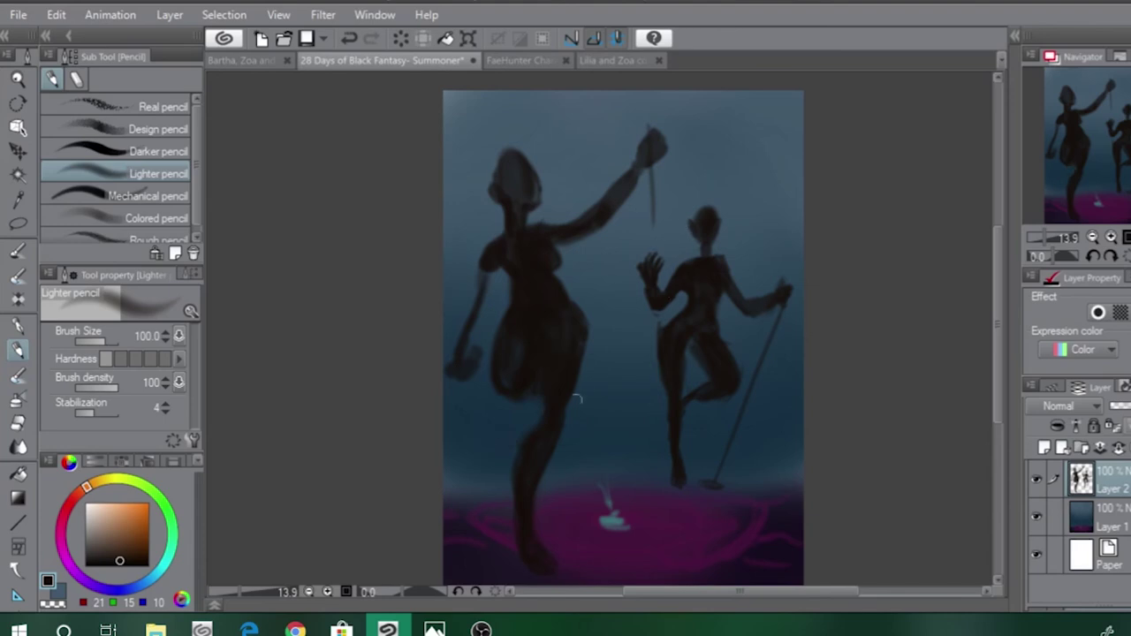
key(bracketleft)
key(bracketleft)
key(bracketright)
key(bracketright)
key(bracketright)
key(bracketright)
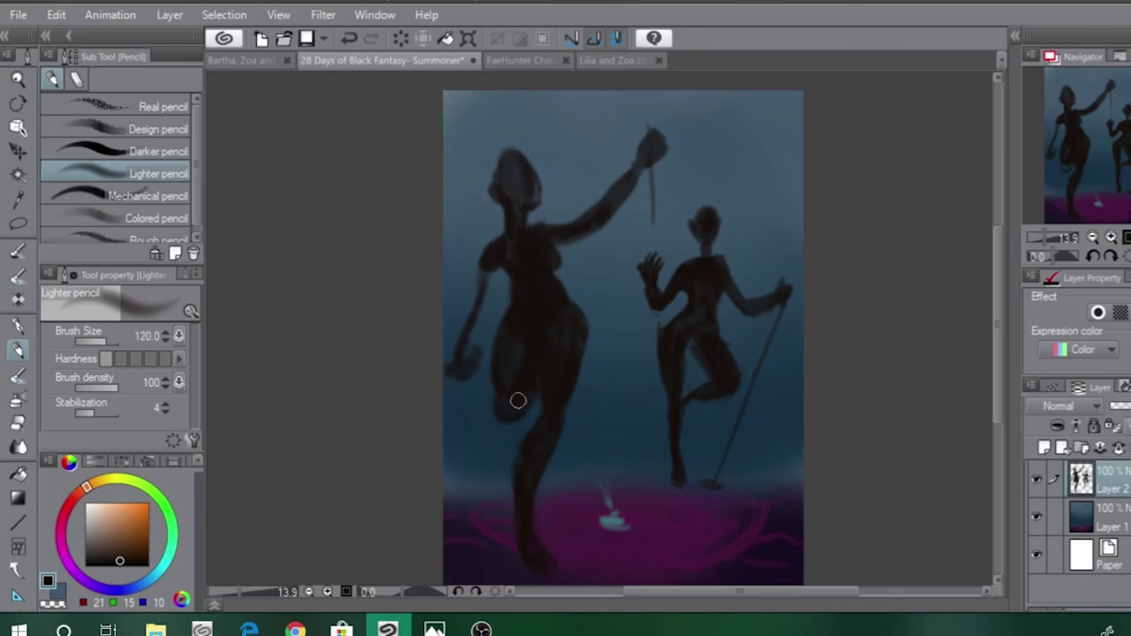
mouse_move(497, 413)
mouse_down()
mouse_move(484, 447)
mouse_move(499, 439)
mouse_move(498, 416)
mouse_move(499, 444)
mouse_up()
key(ctrl+z)
key(ctrl+z)
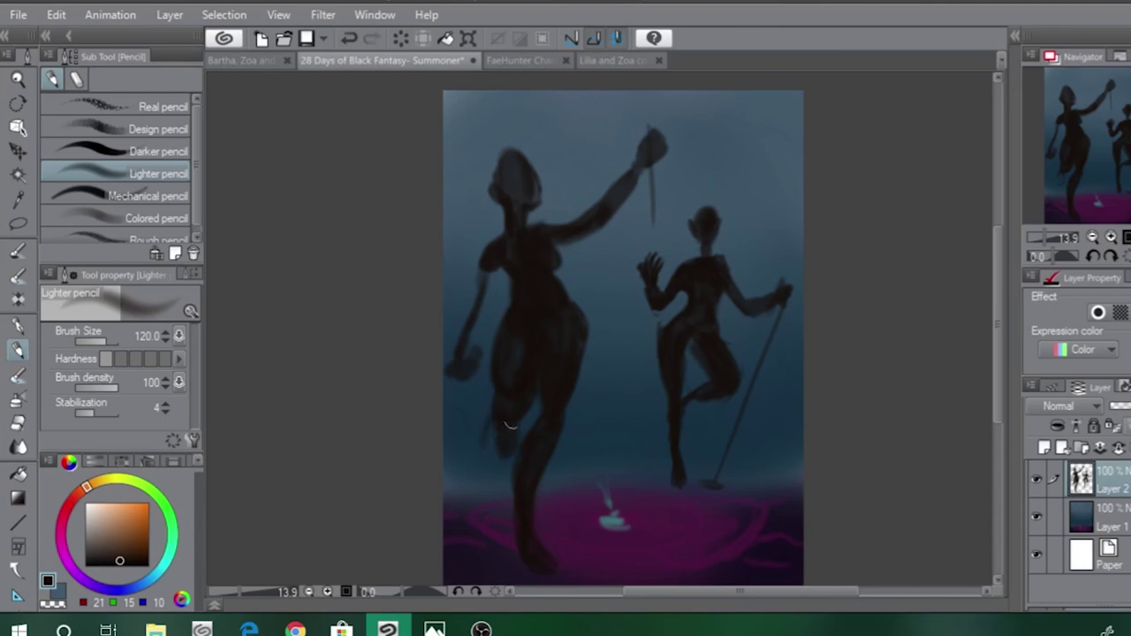
key(ctrl+z)
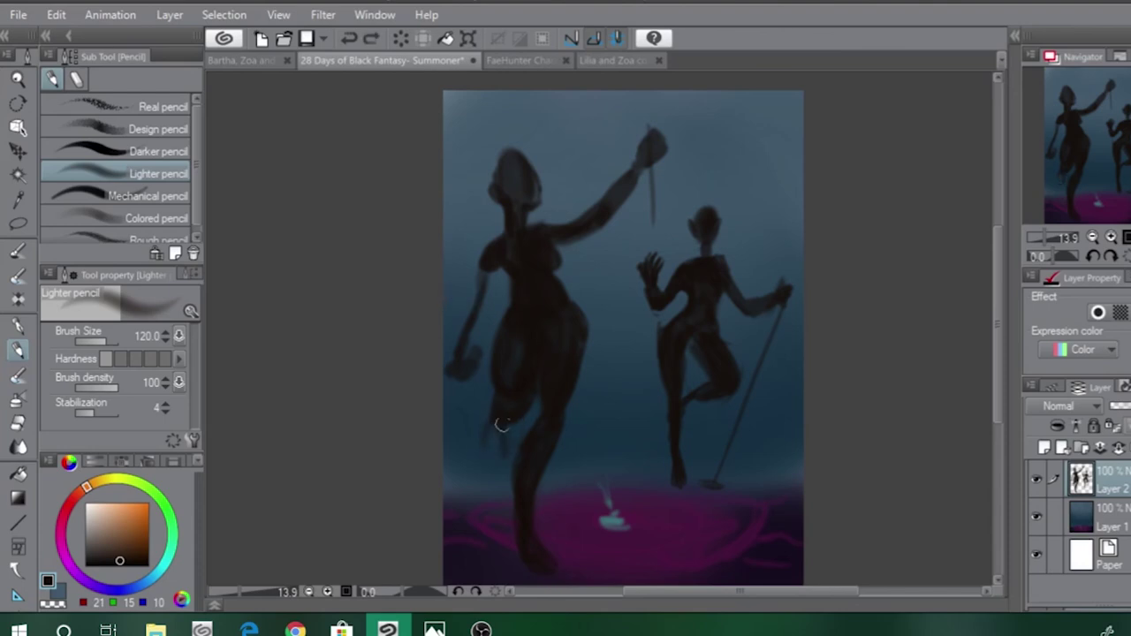
mouse_move(501, 424)
mouse_down()
mouse_move(484, 459)
mouse_move(489, 442)
mouse_up()
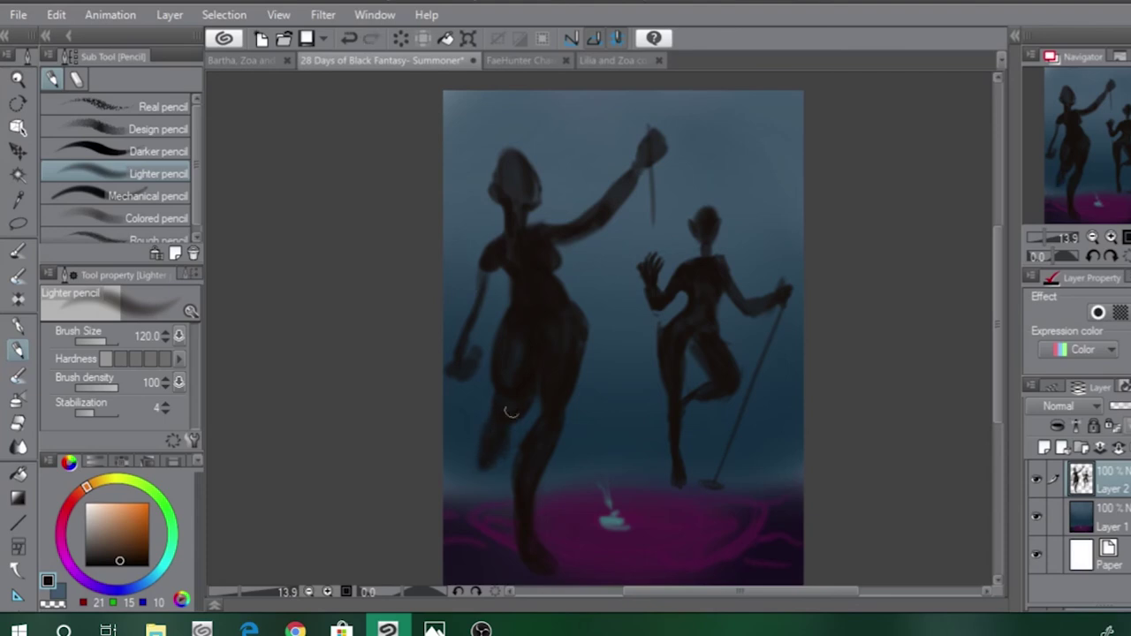
key(bracketleft)
key(bracketleft)
key(bracketleft)
key(bracketleft)
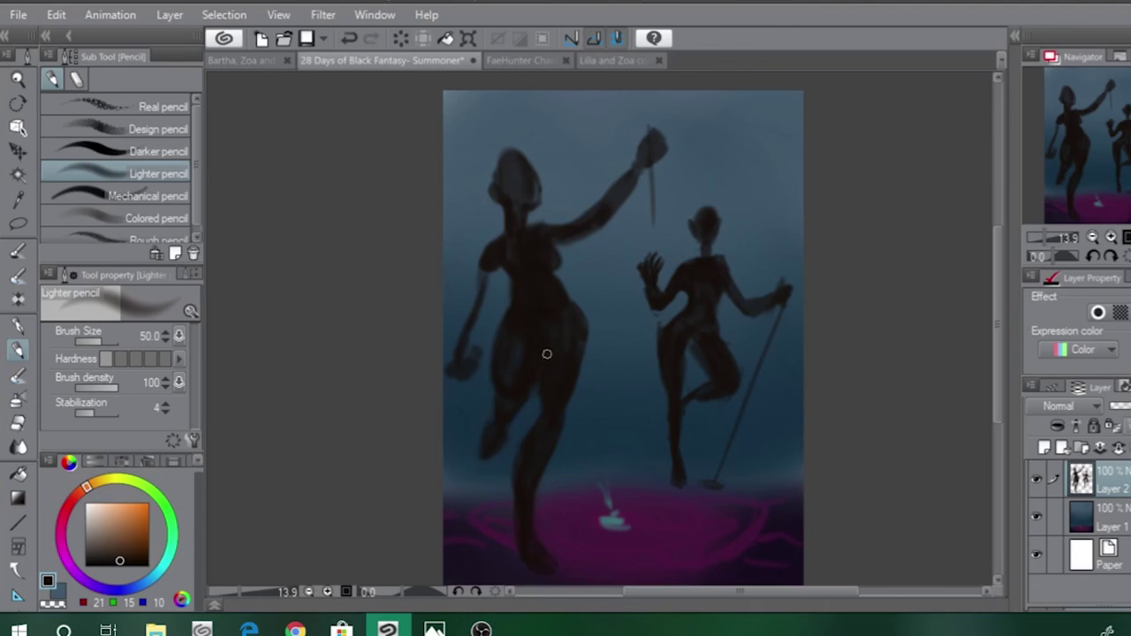
key(ctrl+z)
key(ctrl+y)
key(ctrl+y)
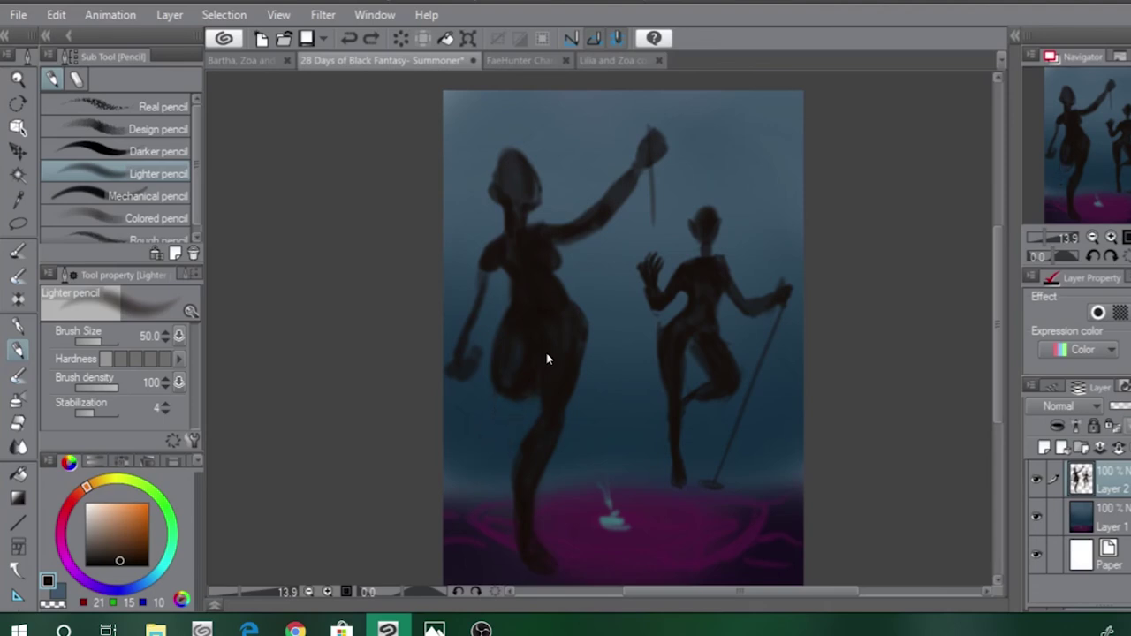
key(ctrl+z)
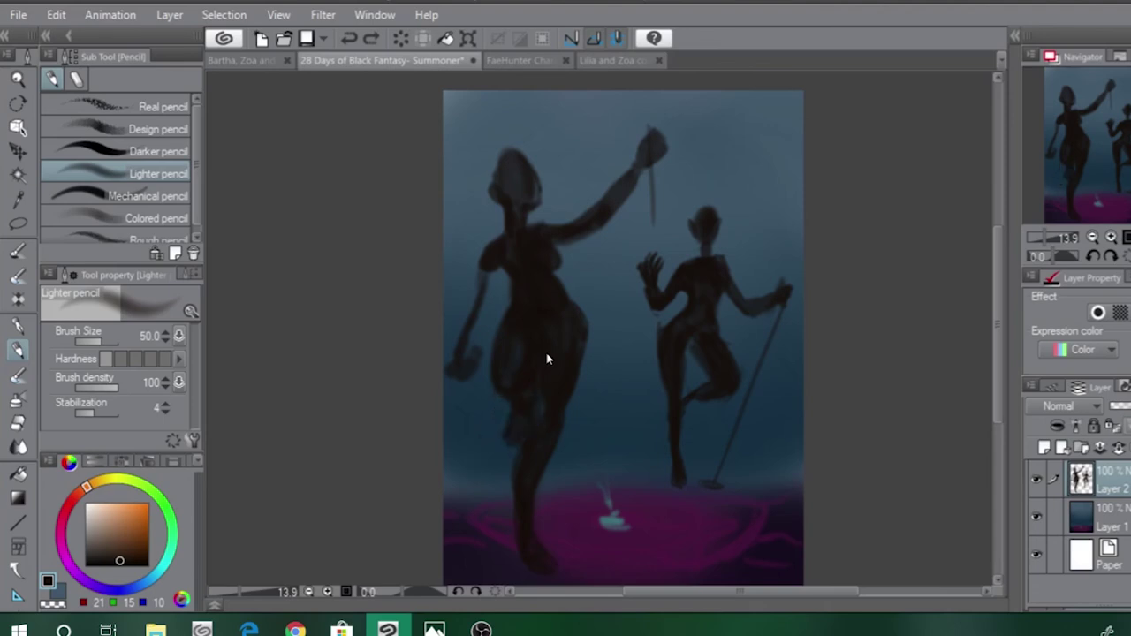
Add a thigh stroke and thicken the left edge of the figure's torso and arm
key(bracketright)
drag(511, 439, 519, 444)
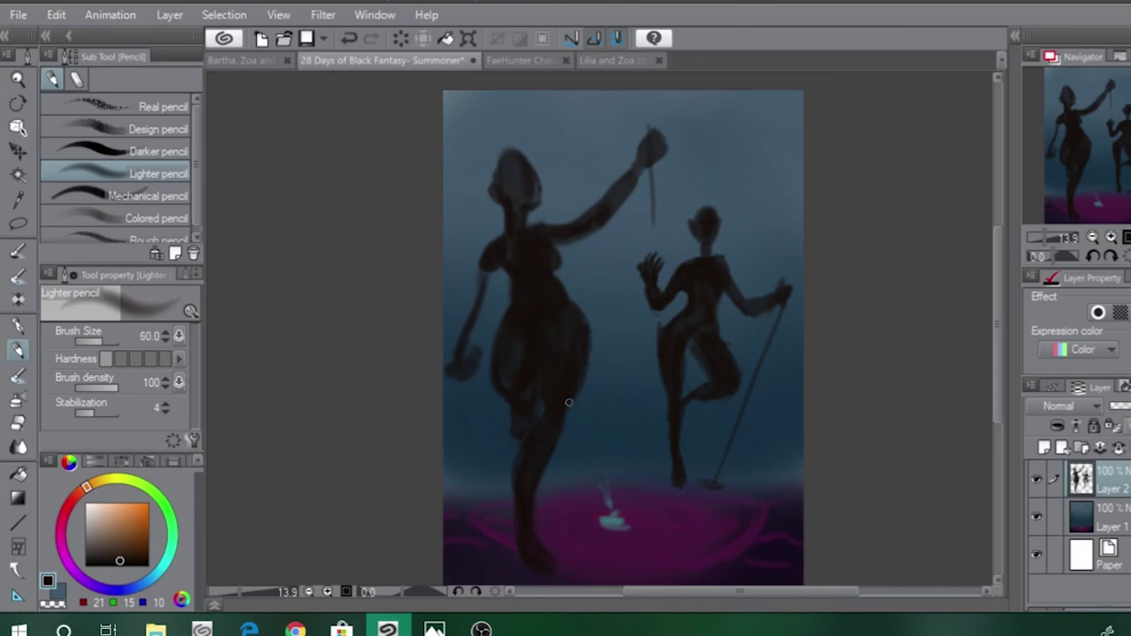
mouse_move(478, 277)
mouse_down()
mouse_move(488, 285)
mouse_move(472, 303)
mouse_up()
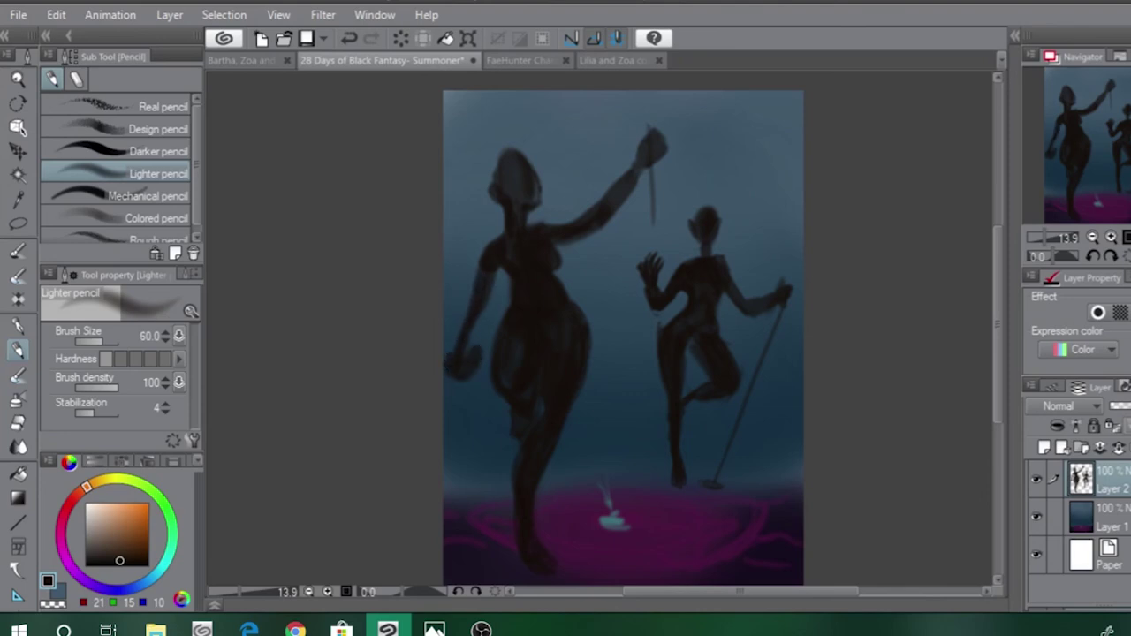
With a much larger brush, build a big cloud of dark curly hair around the head
key(bracketright)
key(bracketright)
key(bracketright)
key(bracketright)
key(bracketright)
key(bracketright)
mouse_move(490, 177)
mouse_down()
mouse_move(490, 147)
mouse_move(494, 160)
mouse_move(542, 134)
mouse_move(582, 143)
mouse_move(577, 196)
mouse_move(547, 212)
mouse_move(572, 171)
mouse_move(562, 154)
mouse_move(547, 196)
mouse_move(545, 142)
mouse_move(524, 142)
mouse_move(553, 188)
mouse_move(521, 138)
mouse_move(573, 139)
mouse_move(575, 159)
mouse_move(552, 167)
mouse_move(551, 184)
mouse_move(534, 152)
mouse_move(550, 189)
mouse_move(532, 154)
mouse_move(498, 160)
mouse_move(480, 203)
mouse_move(507, 210)
mouse_move(503, 224)
mouse_move(487, 210)
mouse_move(493, 131)
mouse_move(540, 114)
mouse_move(598, 126)
mouse_move(605, 138)
mouse_move(580, 203)
mouse_move(513, 226)
mouse_move(533, 214)
mouse_move(544, 164)
mouse_move(549, 192)
mouse_move(546, 143)
mouse_move(587, 177)
mouse_move(523, 132)
mouse_move(507, 164)
mouse_move(502, 123)
mouse_move(481, 144)
mouse_move(493, 107)
mouse_move(509, 124)
mouse_move(530, 109)
mouse_move(574, 120)
mouse_move(487, 154)
mouse_move(485, 200)
mouse_up()
key(bracketright)
key(bracketright)
key(bracketleft)
key(bracketleft)
key(bracketleft)
key(bracketleft)
key(bracketright)
key(bracketright)
key(bracketleft)
key(bracketleft)
key(bracketleft)
key(bracketleft)
key(bracketleft)
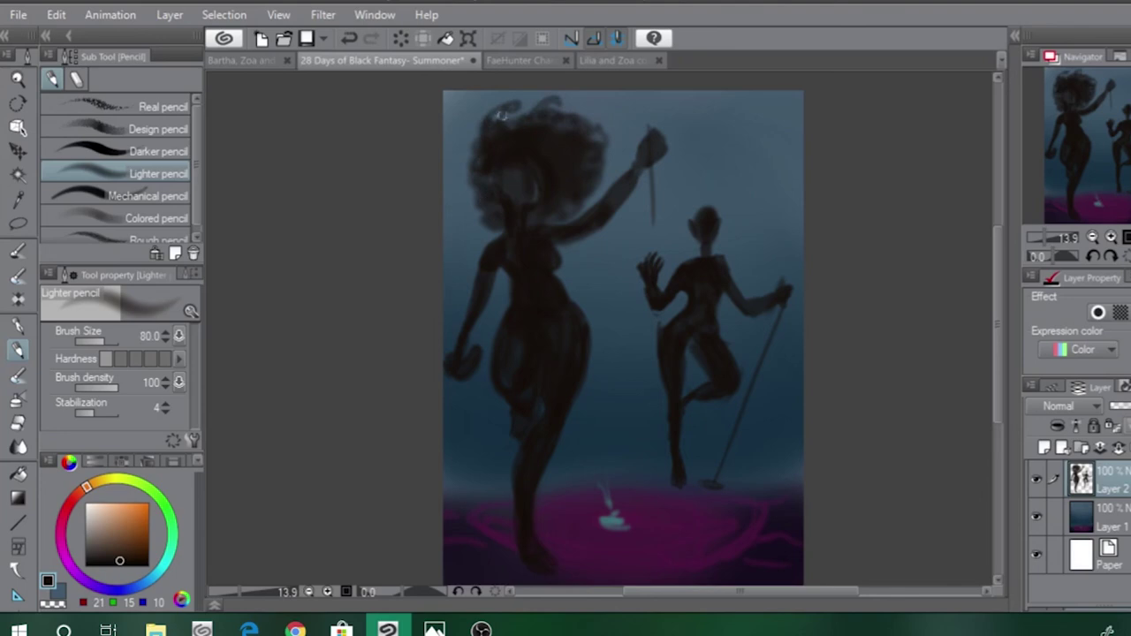
mouse_move(500, 115)
mouse_down()
mouse_move(533, 124)
mouse_move(546, 107)
mouse_move(594, 115)
mouse_move(589, 130)
mouse_move(613, 161)
mouse_move(576, 198)
mouse_up()
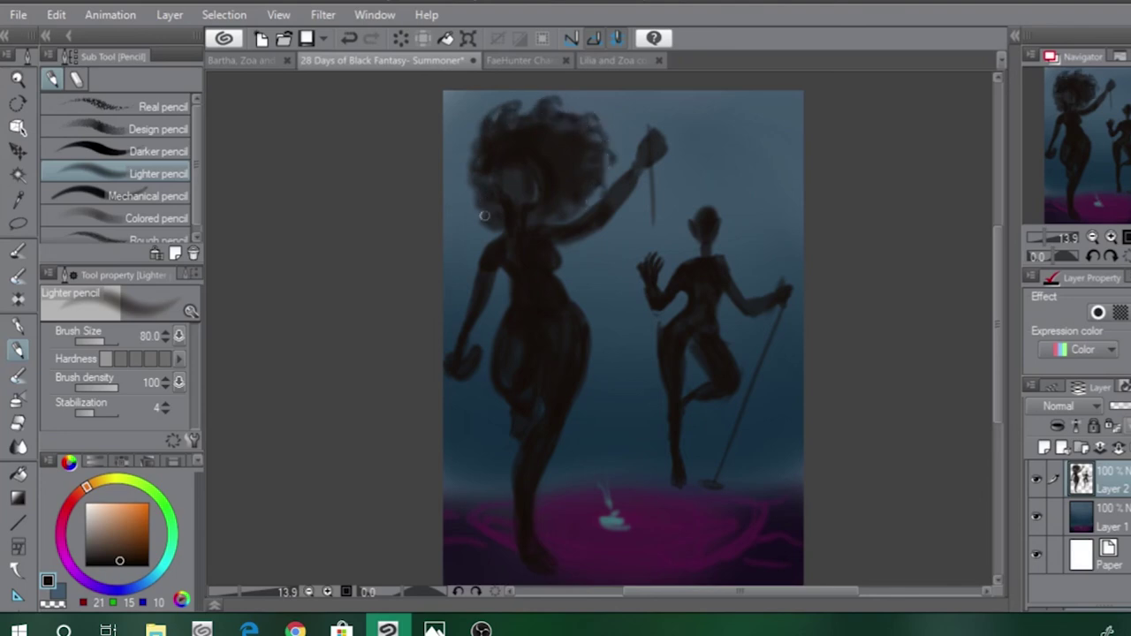
mouse_move(484, 214)
mouse_down()
mouse_move(517, 221)
mouse_move(522, 239)
mouse_move(506, 245)
mouse_move(519, 242)
mouse_move(494, 214)
mouse_move(525, 224)
mouse_move(499, 234)
mouse_move(469, 190)
mouse_up()
key(bracketright)
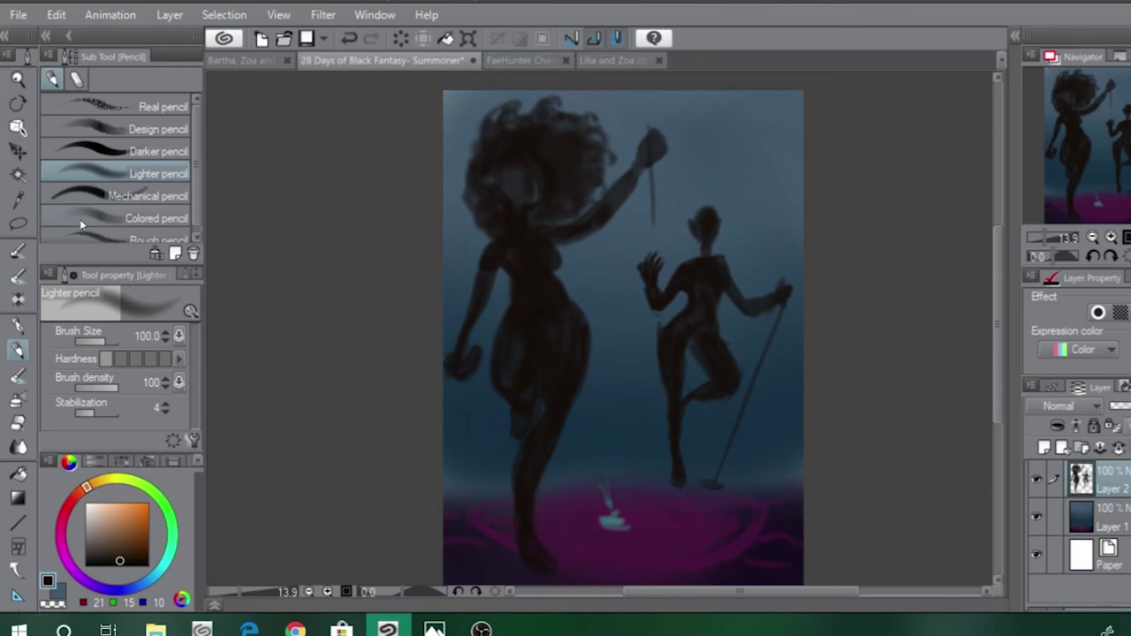
Lasso the tall left figure and scale it down to a smaller size
click(18, 223)
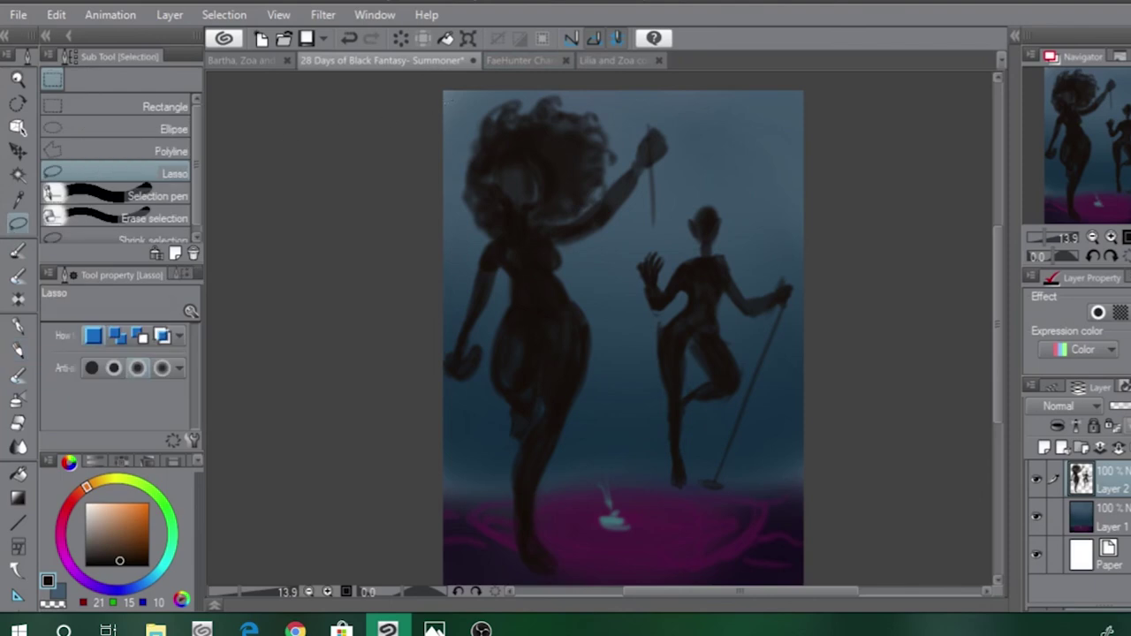
mouse_move(444, 104)
mouse_down()
mouse_move(521, 72)
mouse_move(697, 108)
mouse_move(674, 242)
mouse_move(626, 263)
mouse_move(605, 335)
mouse_move(618, 452)
mouse_move(601, 559)
mouse_move(496, 555)
mouse_move(414, 372)
mouse_move(438, 126)
mouse_move(464, 113)
mouse_move(448, 90)
mouse_up()
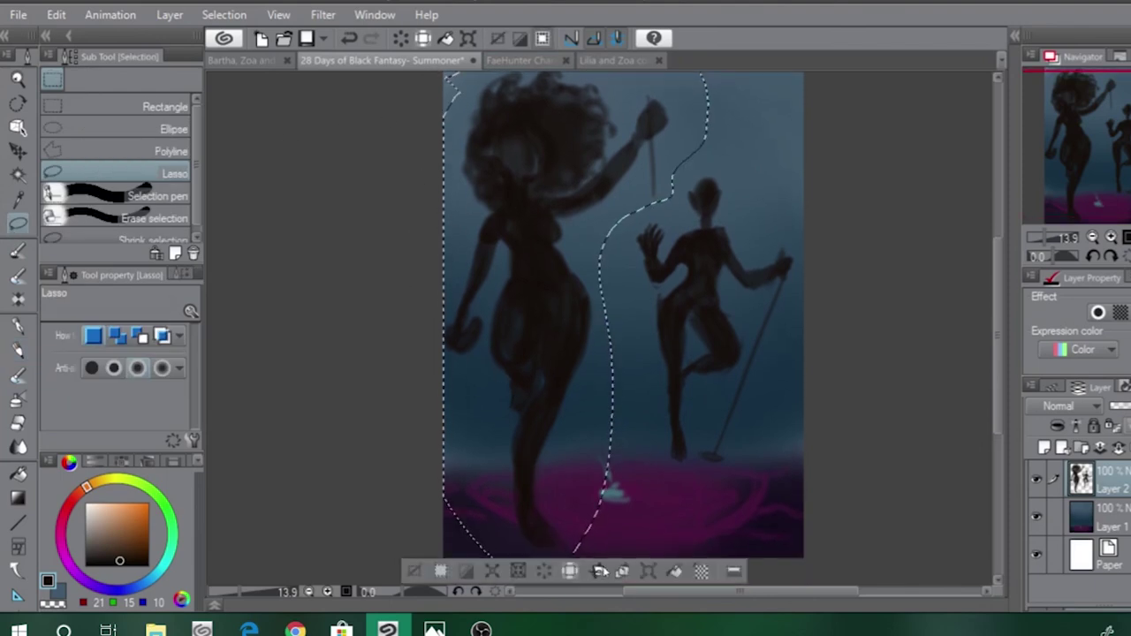
click(648, 571)
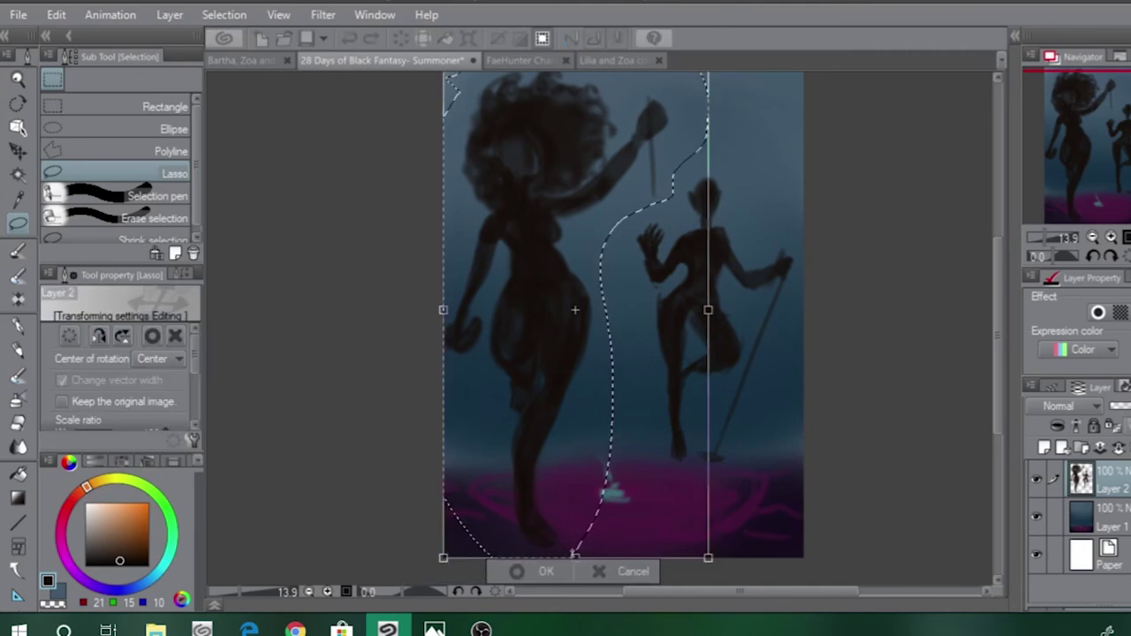
mouse_move(559, 558)
mouse_down()
mouse_move(533, 285)
mouse_move(539, 352)
mouse_up()
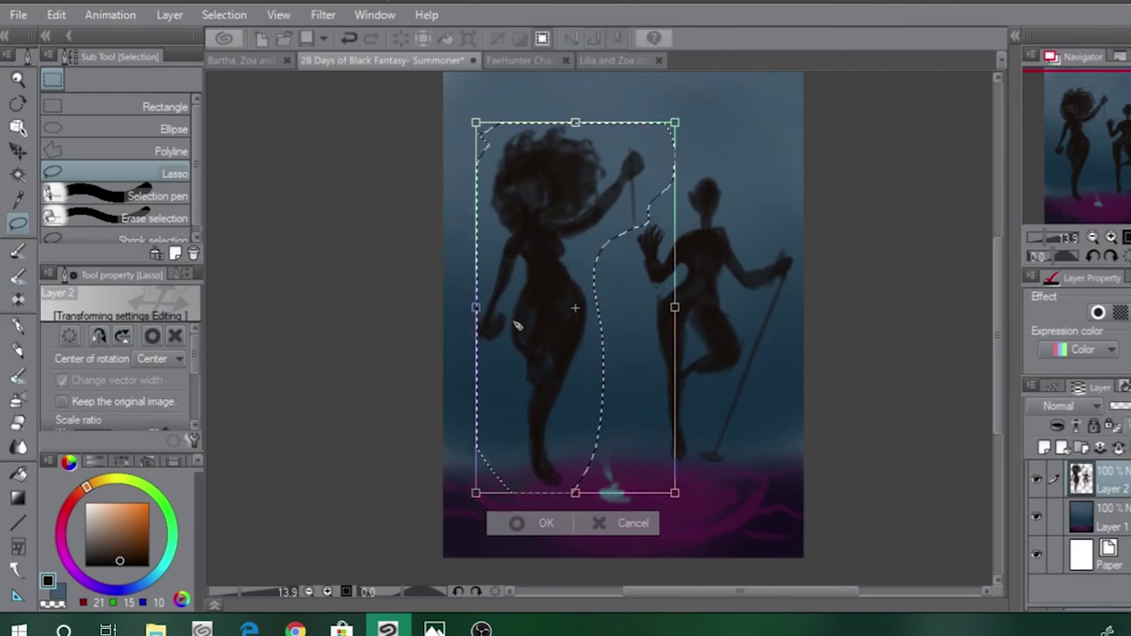
click(519, 522)
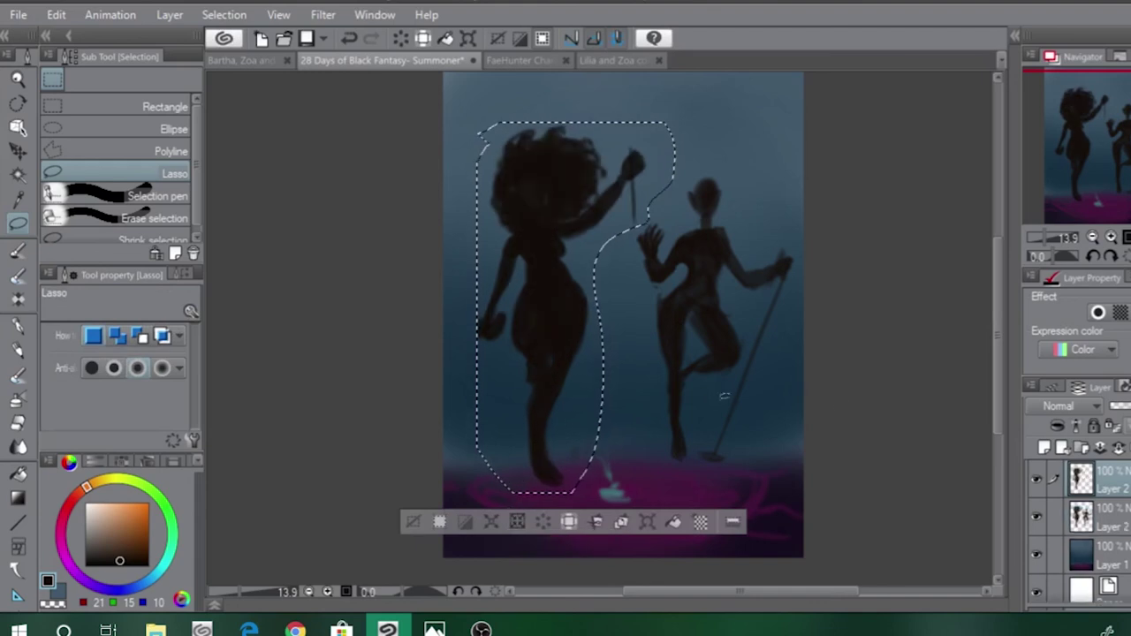
Cut and paste the figure onto its own new layer, hide Layer 2, and deselect
key(ctrl+e)
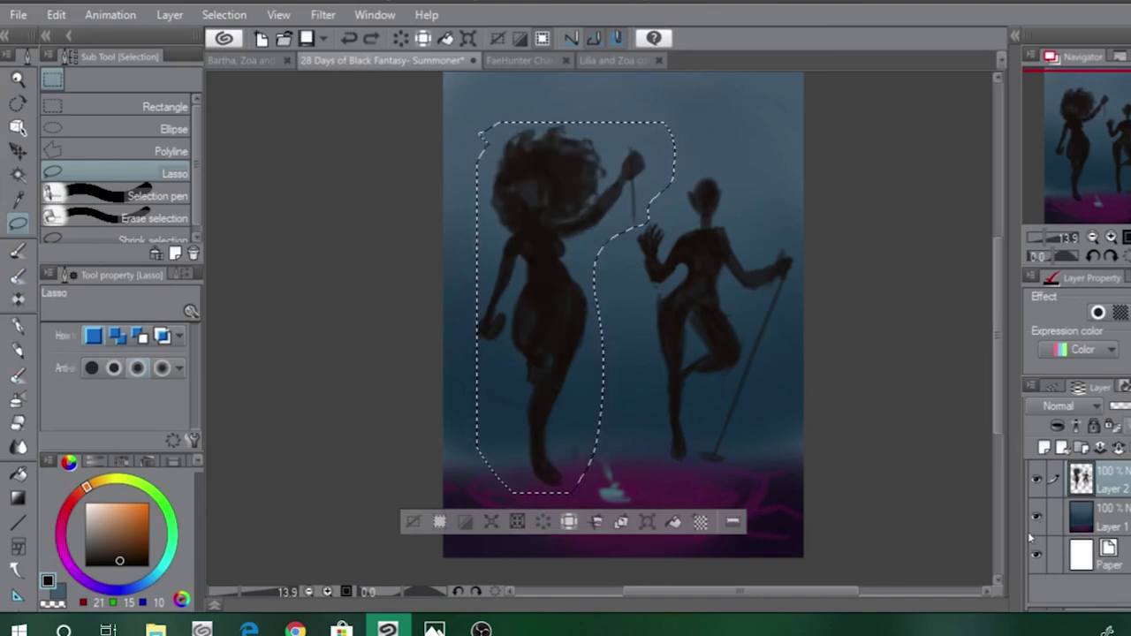
key(ctrl+x)
key(ctrl+v)
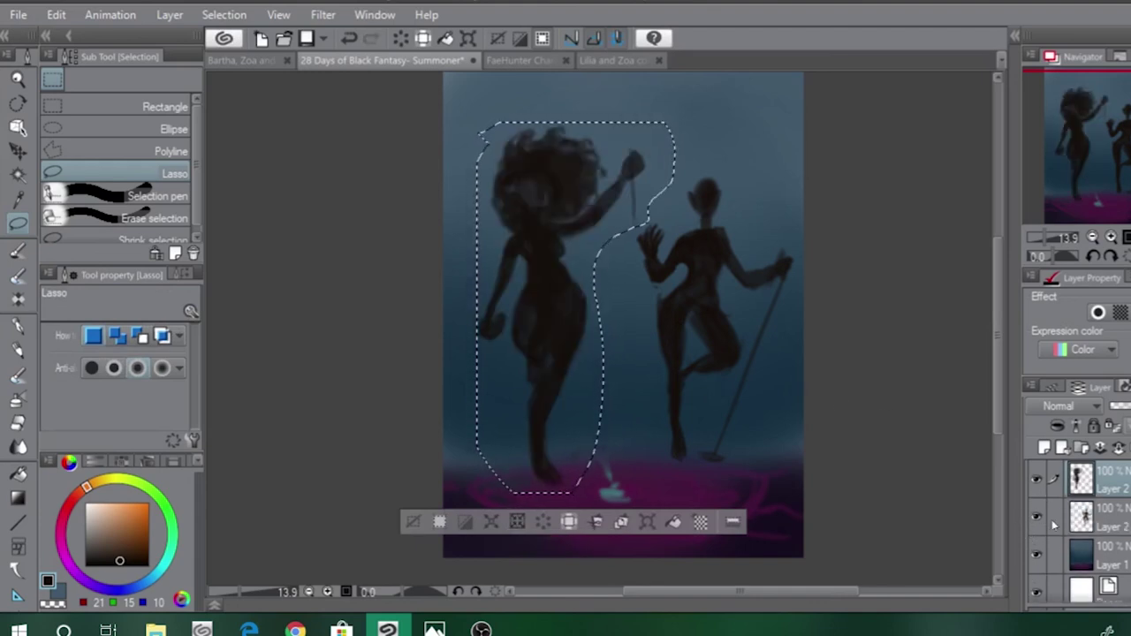
click(1037, 516)
click(413, 522)
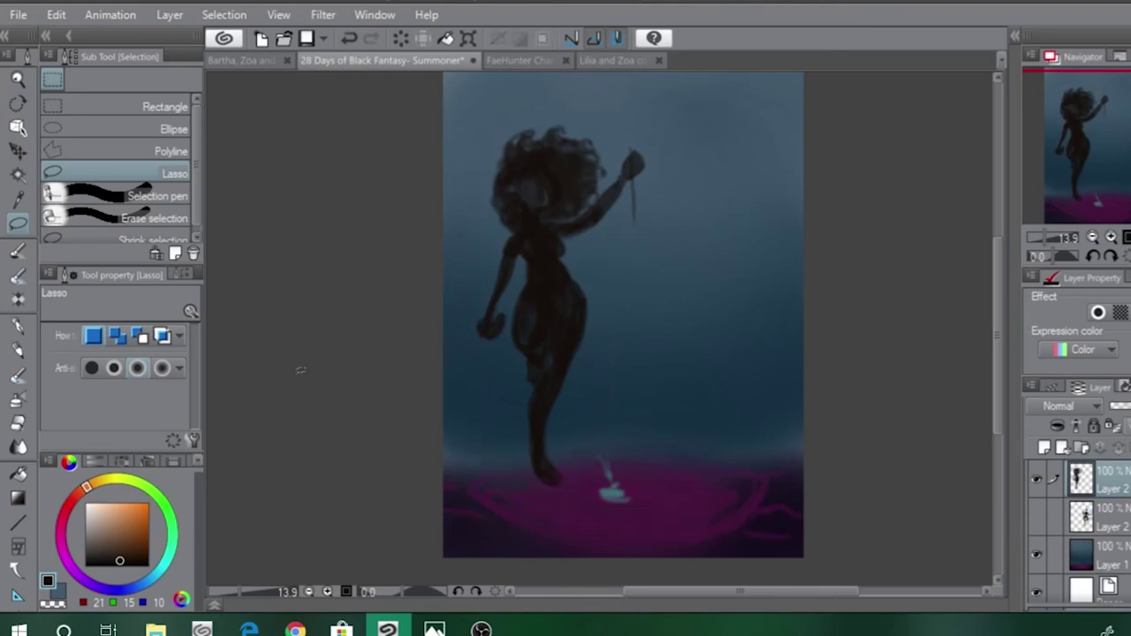
click(19, 151)
Move the figure right toward the canvas centre and rotate it to a tilt
drag(548, 343, 610, 344)
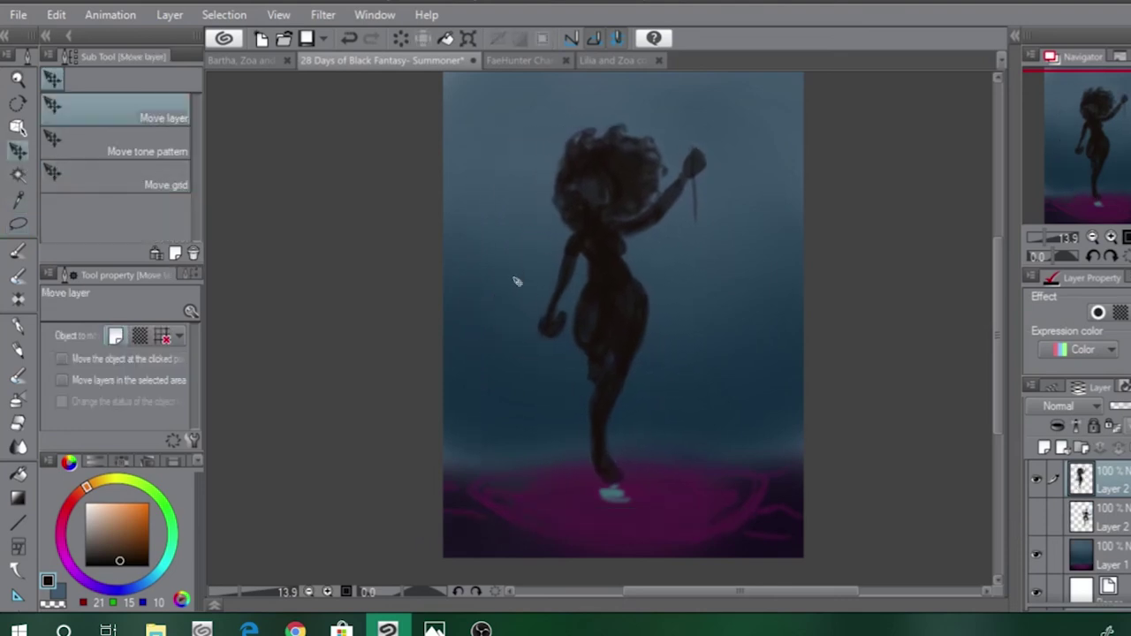
key(ctrl+t)
drag(524, 276, 558, 282)
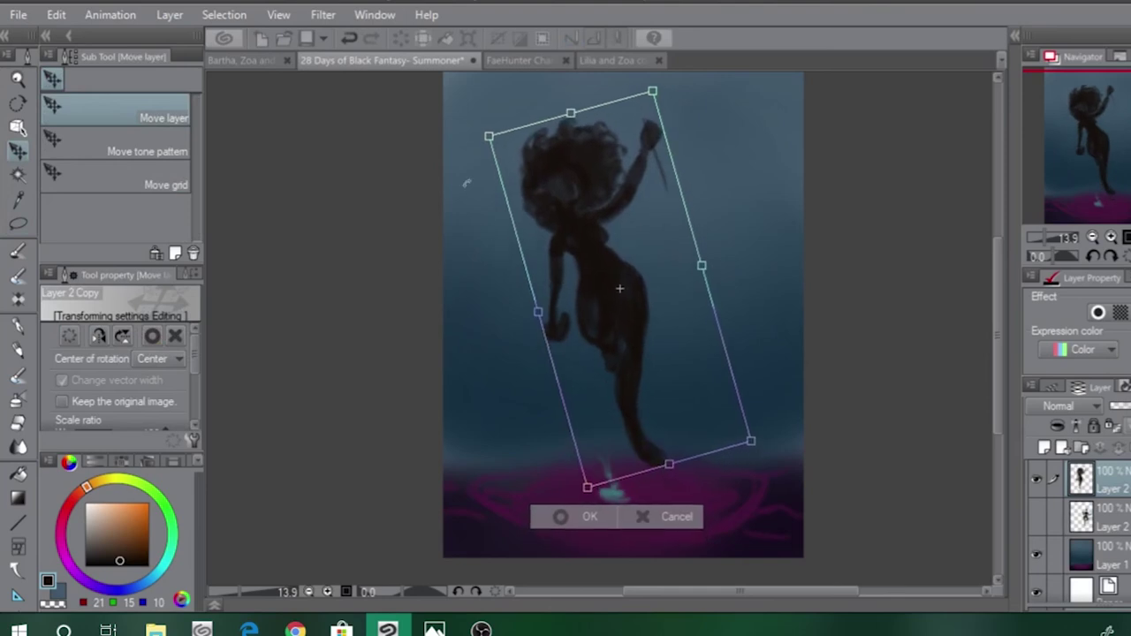
key(Return)
Lasso the figure's lower body, rotate it clockwise toward the magenta glow, and deselect
click(19, 227)
mouse_move(605, 262)
mouse_down()
mouse_move(676, 306)
mouse_move(668, 488)
mouse_move(576, 340)
mouse_up()
mouse_move(576, 281)
mouse_down()
mouse_move(585, 303)
mouse_move(559, 359)
mouse_up()
key(ctrl+t)
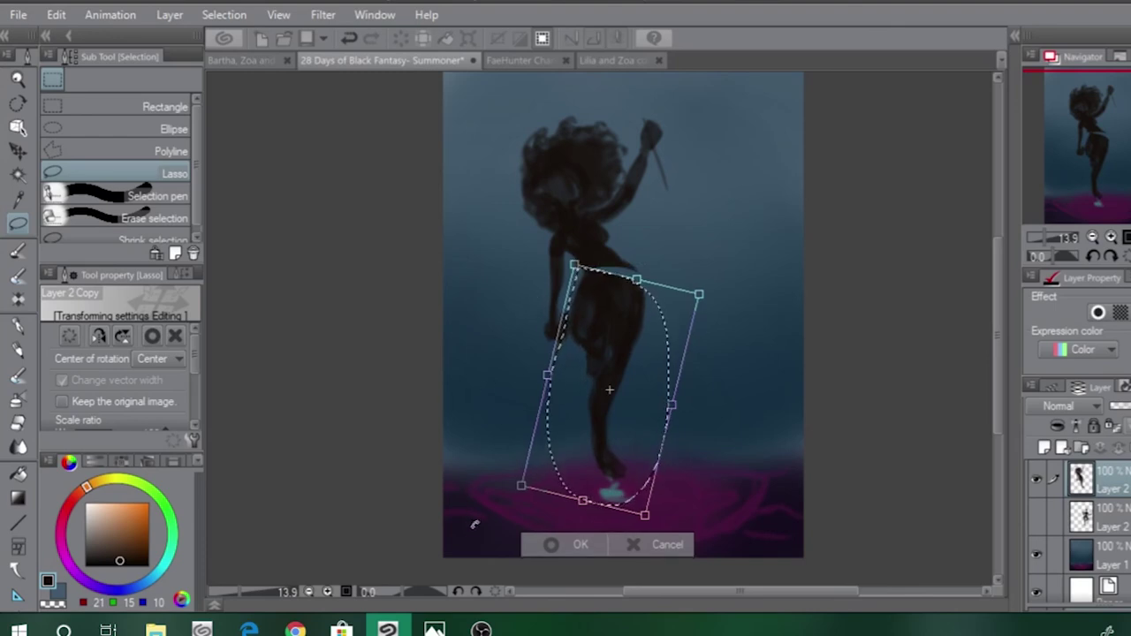
key(Return)
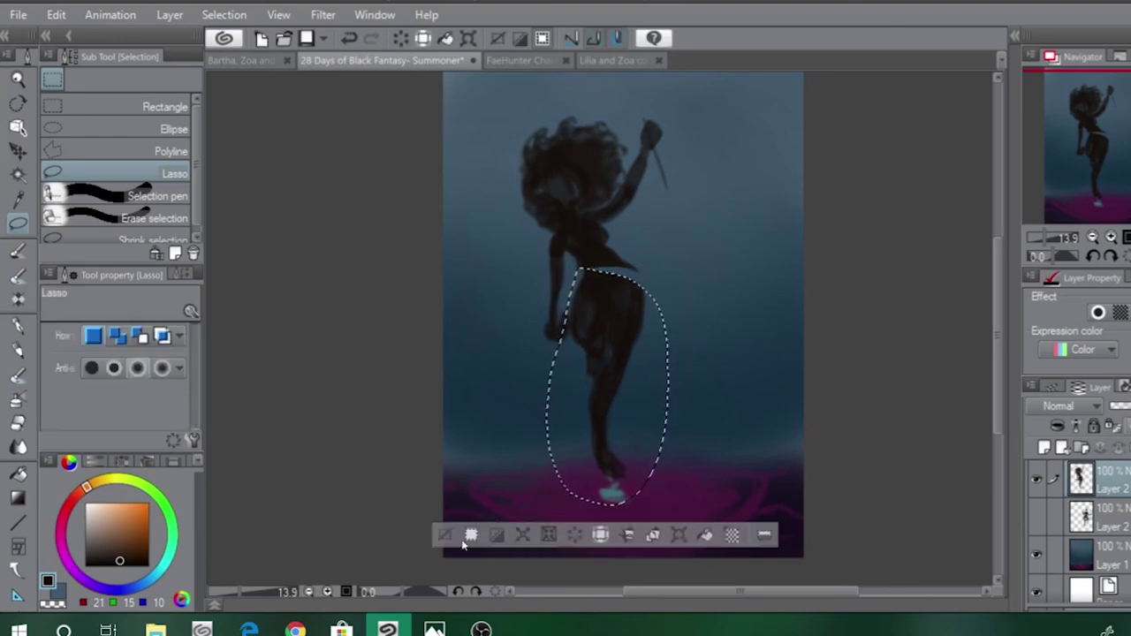
key(ctrl+d)
click(18, 350)
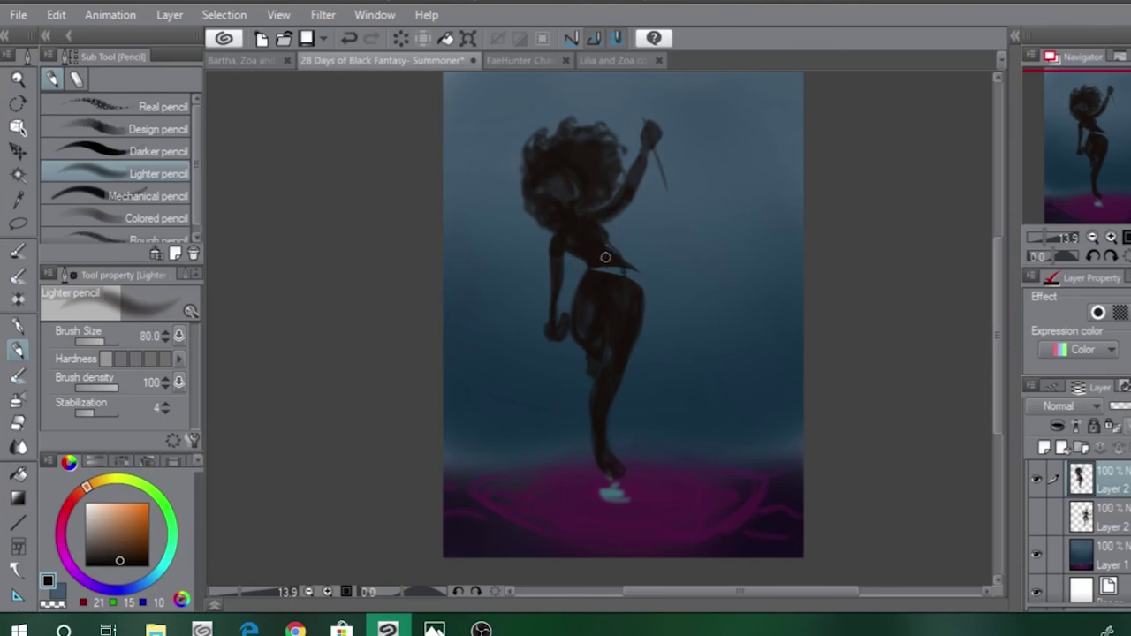
Repaint the waist, draw a long staff from the raised hand, and add a muted blue knee-to-foot line
drag(605, 257, 621, 283)
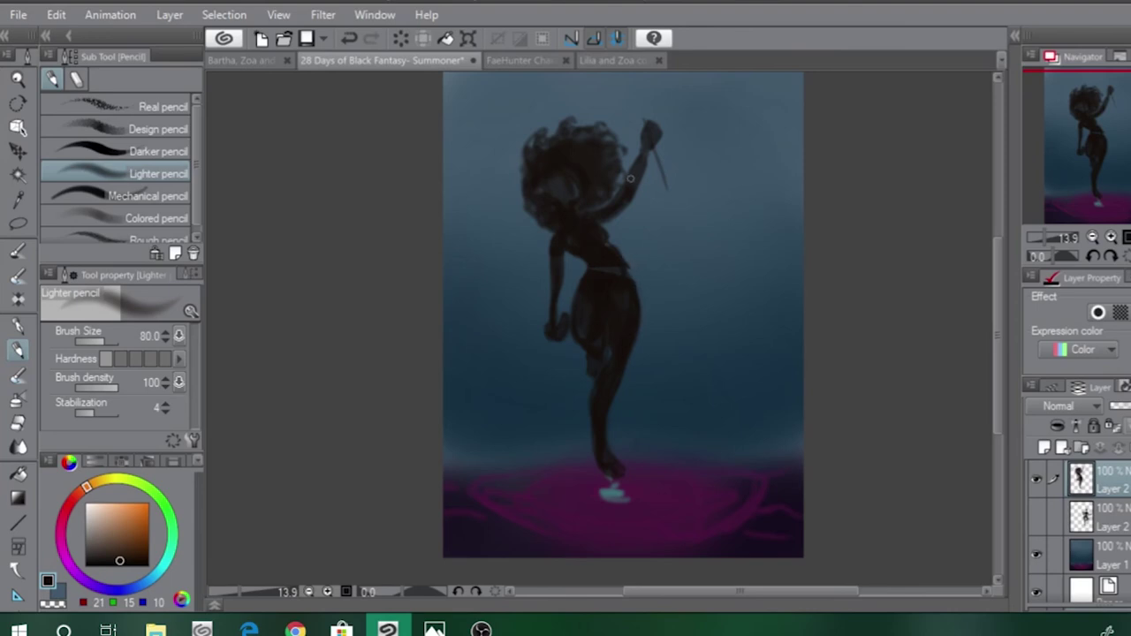
key(bracketright)
mouse_move(654, 146)
mouse_down()
mouse_move(666, 193)
mouse_move(669, 380)
mouse_up()
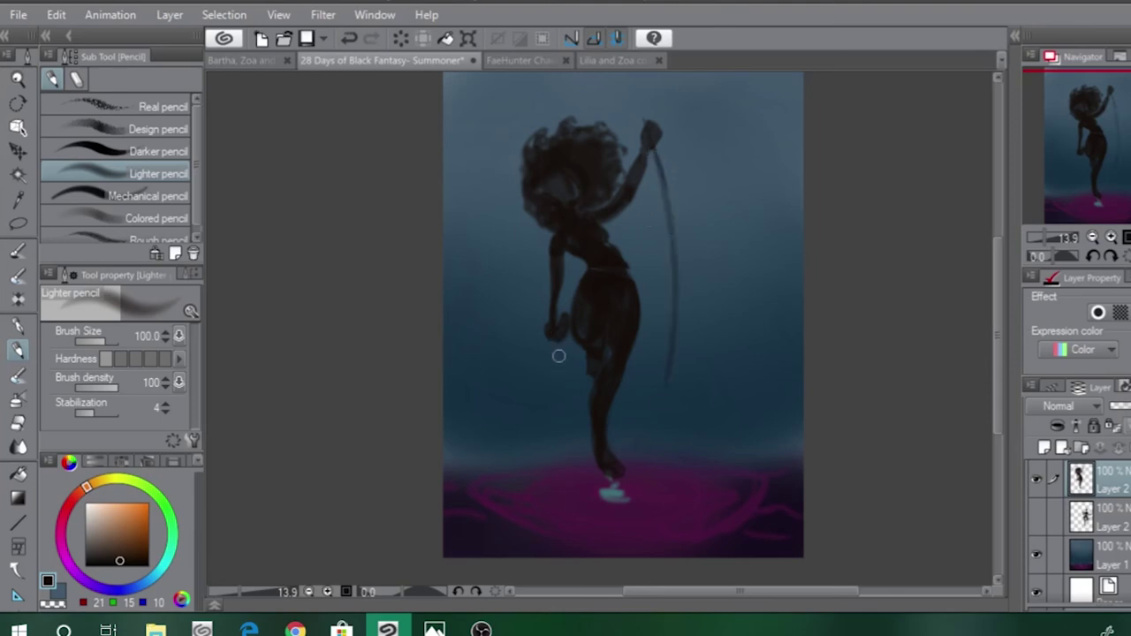
alt+click(594, 214)
alt+click(554, 339)
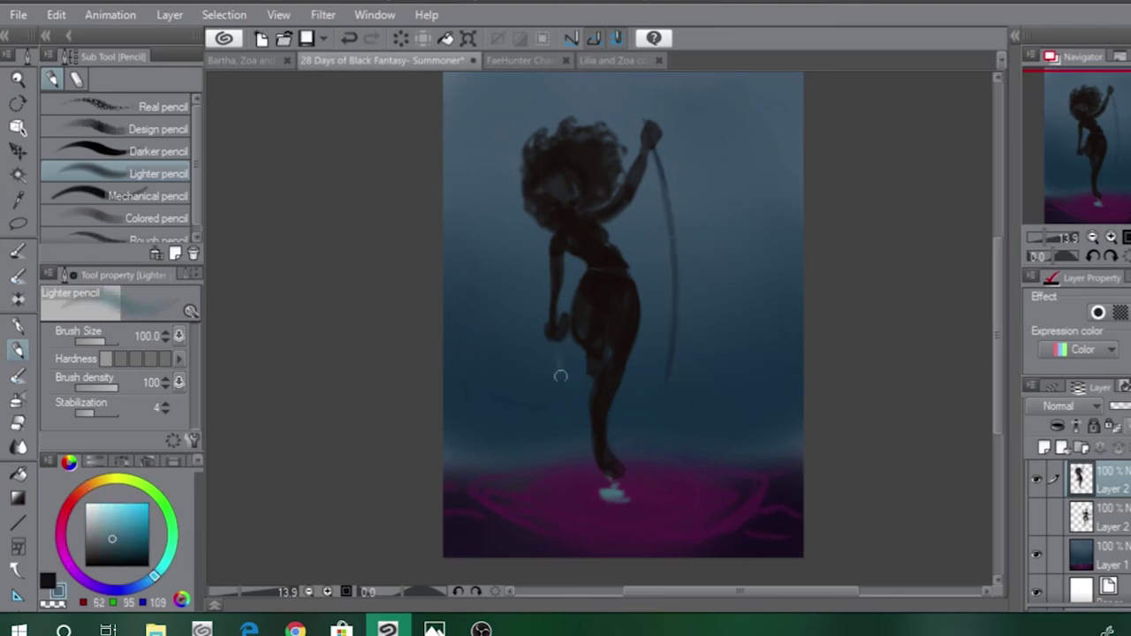
drag(561, 375, 585, 478)
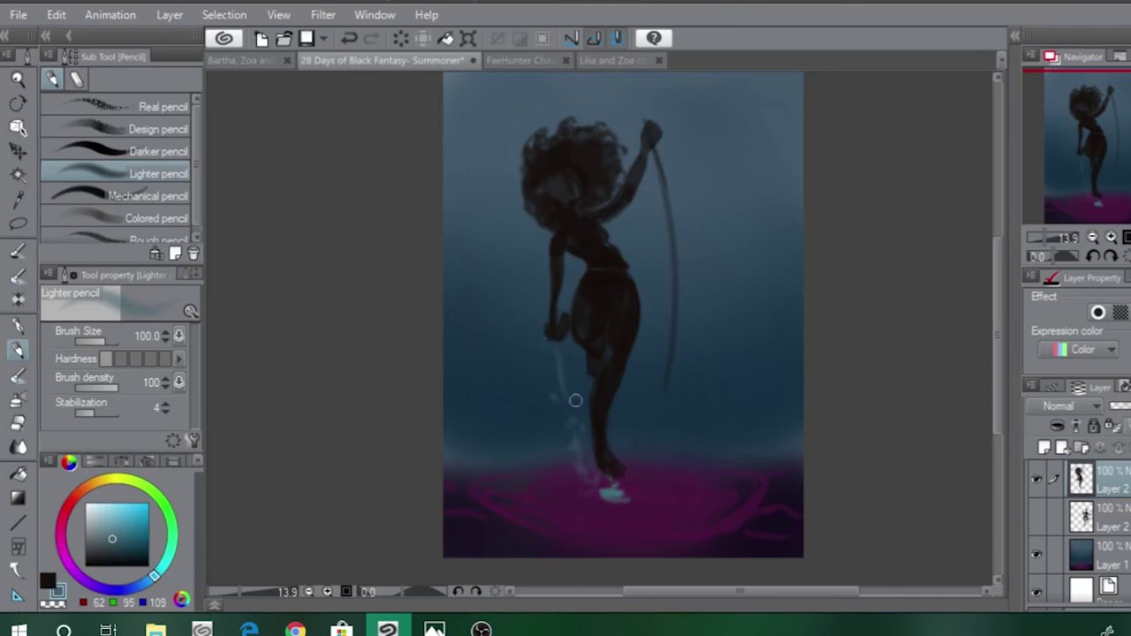
Nudge the figure slightly right and sample the hair's dark brown as the drawing colour
click(18, 150)
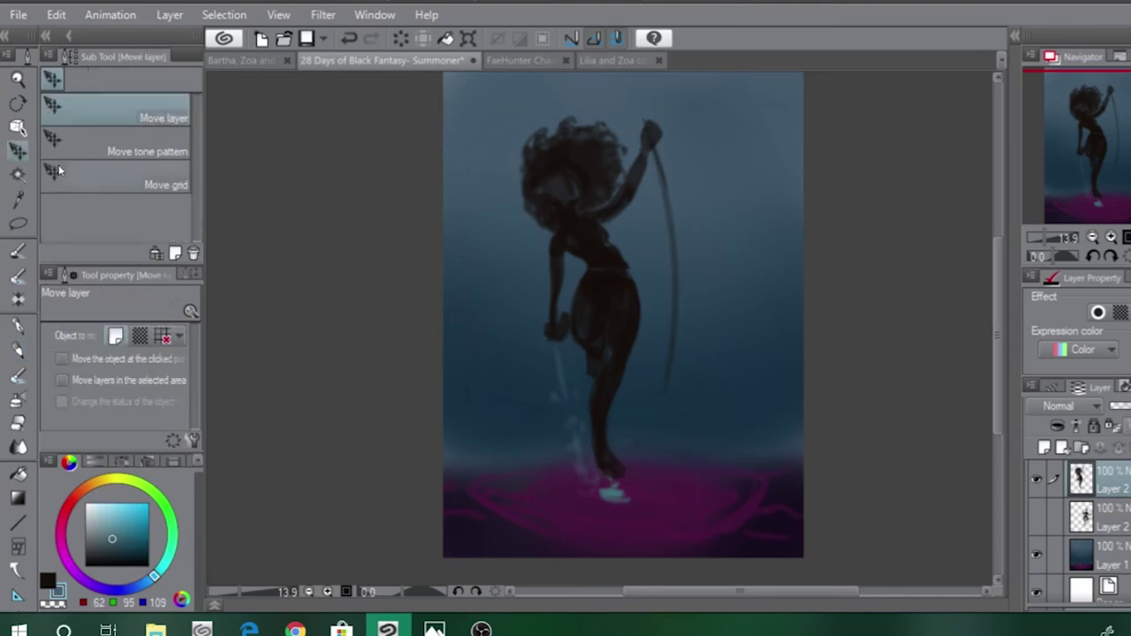
drag(572, 338, 590, 334)
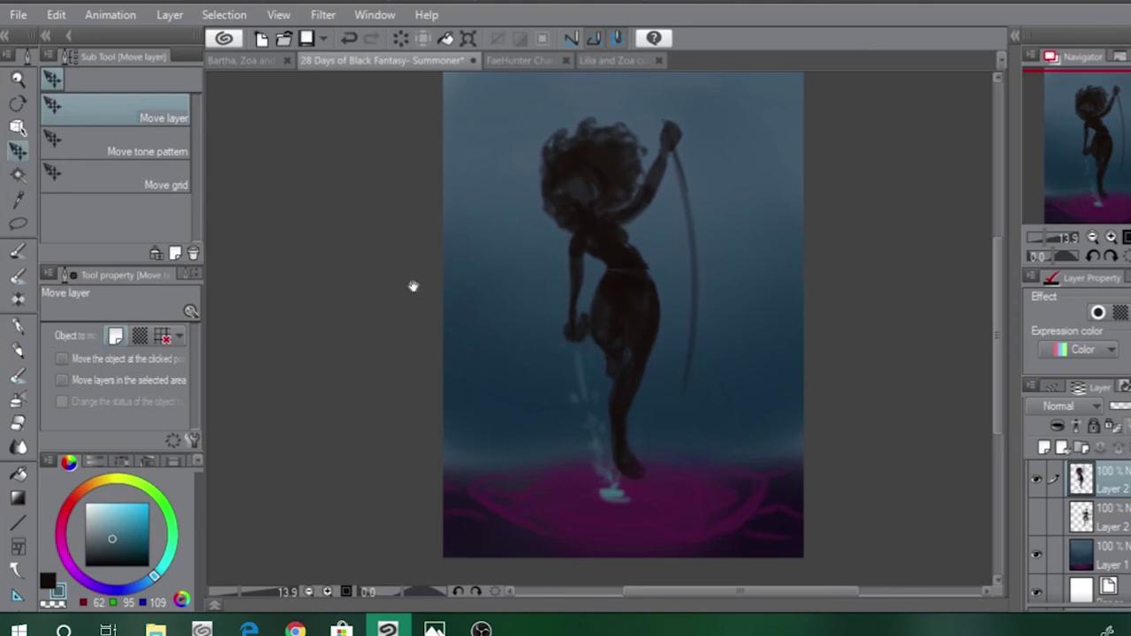
drag(413, 286, 403, 316)
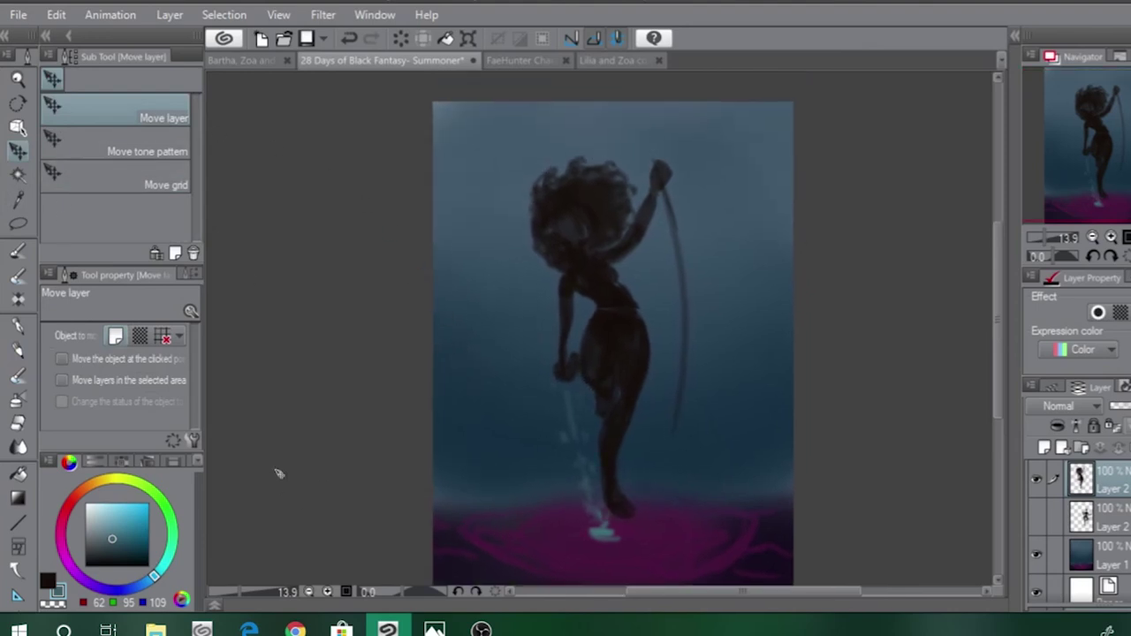
alt+click(636, 228)
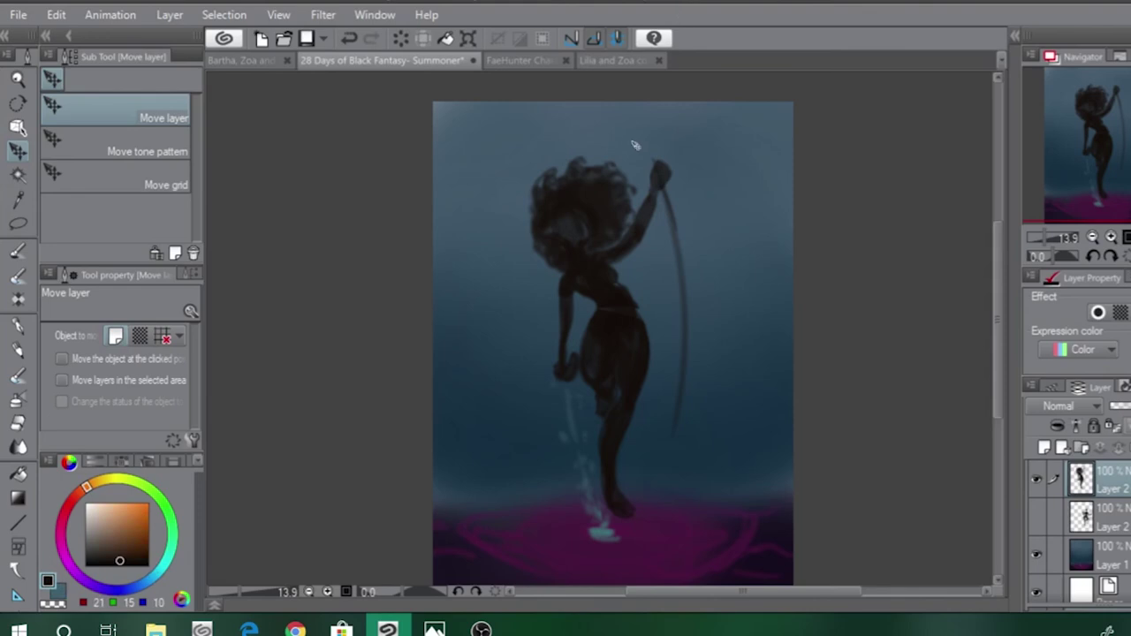
Sketch a ring above the raised hand, a long staff below it, and strands flowing right
key(p)
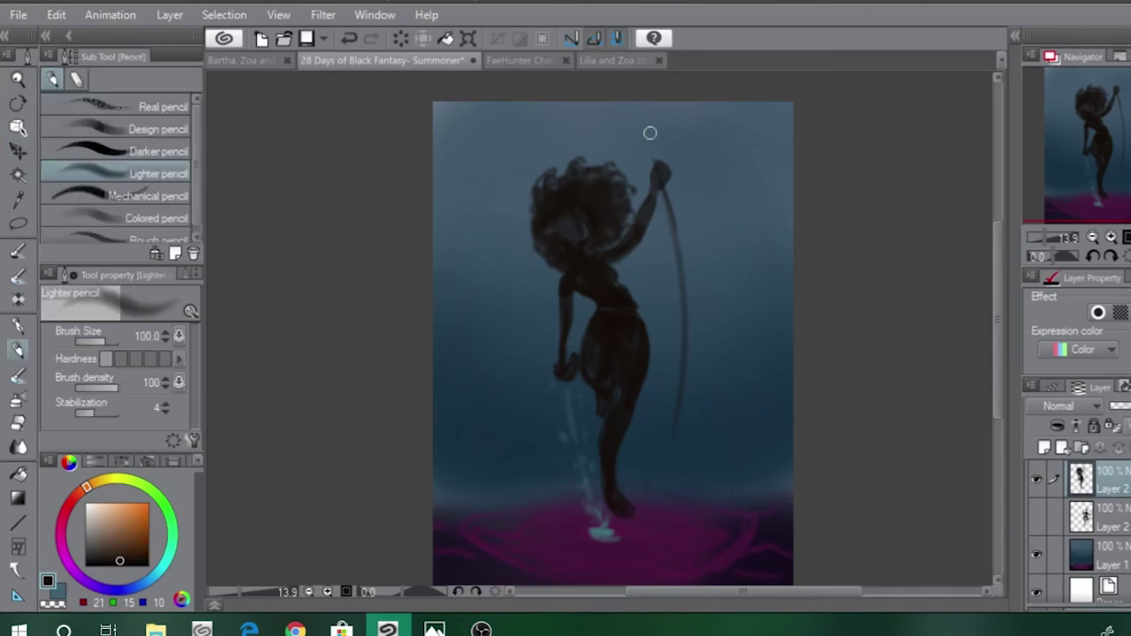
mouse_move(648, 132)
mouse_down()
mouse_move(619, 145)
mouse_move(628, 159)
mouse_move(627, 143)
mouse_move(648, 147)
mouse_move(632, 123)
mouse_move(651, 156)
mouse_move(680, 127)
mouse_move(612, 157)
mouse_move(668, 138)
mouse_up()
drag(627, 101, 629, 111)
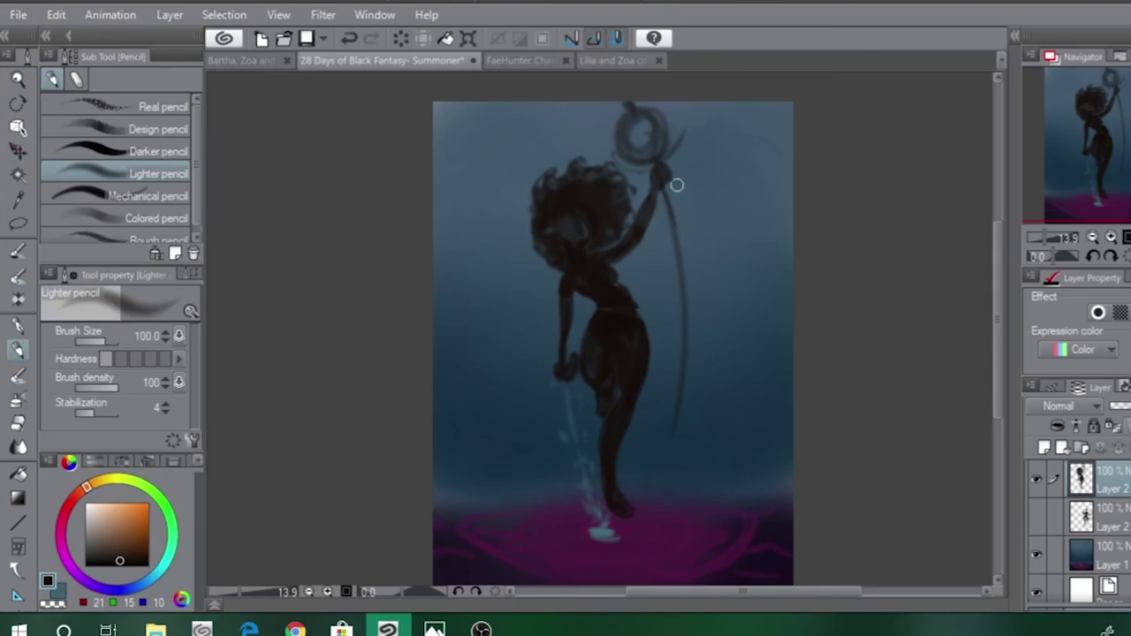
mouse_move(671, 182)
mouse_down()
mouse_move(671, 210)
mouse_move(661, 207)
mouse_move(677, 236)
mouse_move(670, 205)
mouse_move(681, 402)
mouse_up()
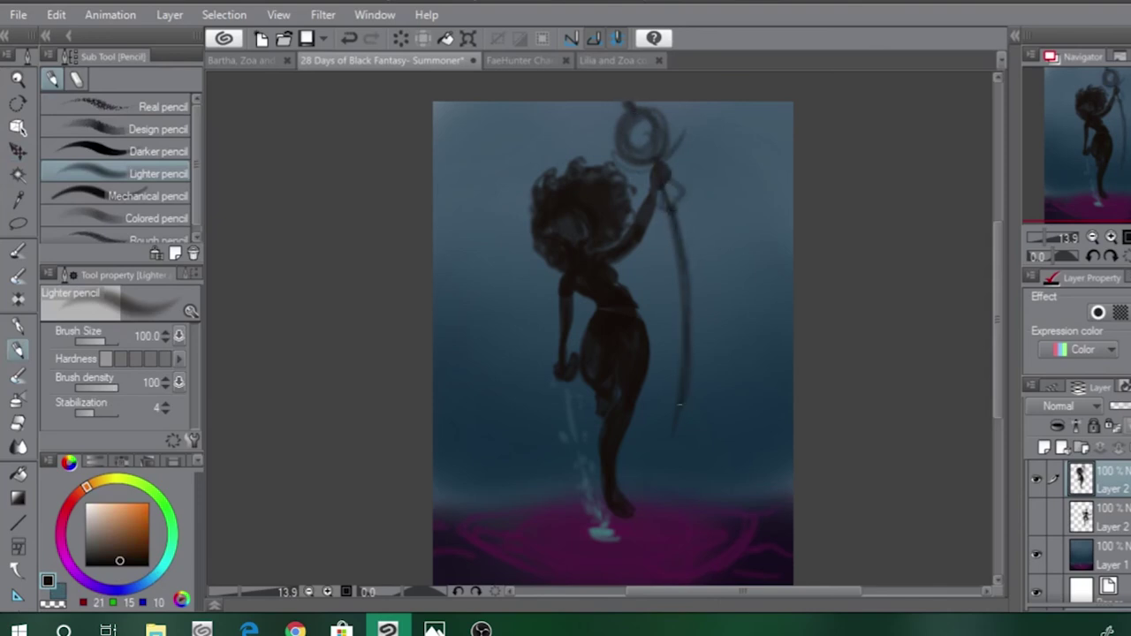
mouse_move(665, 209)
mouse_down()
mouse_move(678, 430)
mouse_move(679, 410)
mouse_move(677, 440)
mouse_up()
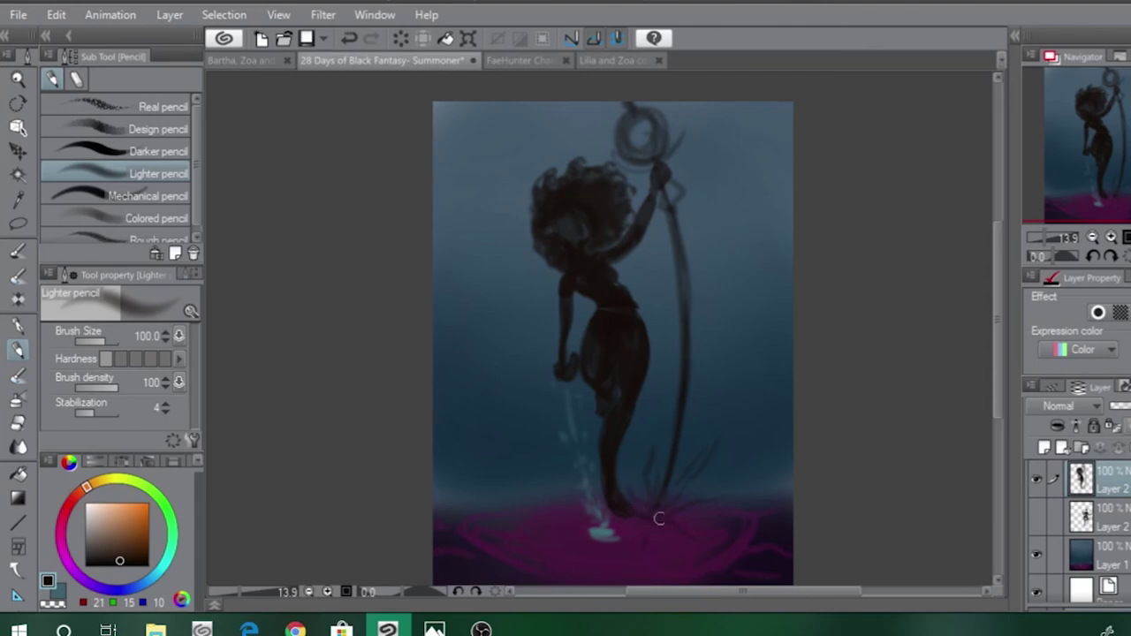
drag(658, 486, 674, 454)
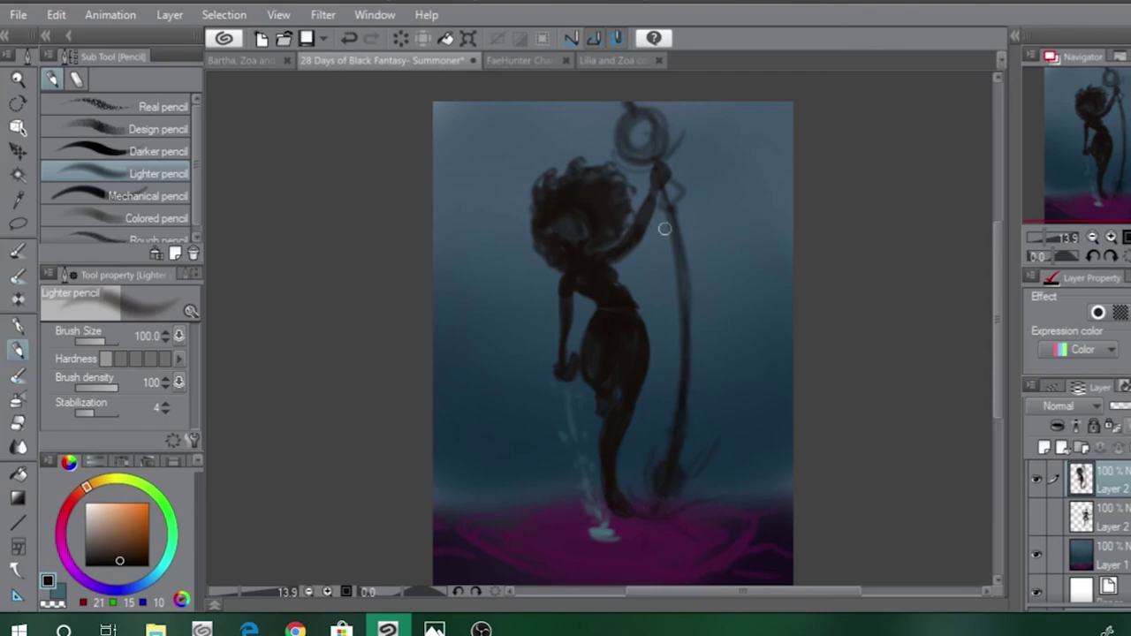
drag(682, 221, 737, 340)
mouse_move(663, 187)
mouse_down()
mouse_move(765, 329)
mouse_move(667, 178)
mouse_move(641, 286)
mouse_move(693, 294)
mouse_move(652, 232)
mouse_move(709, 338)
mouse_move(663, 191)
mouse_move(757, 213)
mouse_move(782, 261)
mouse_up()
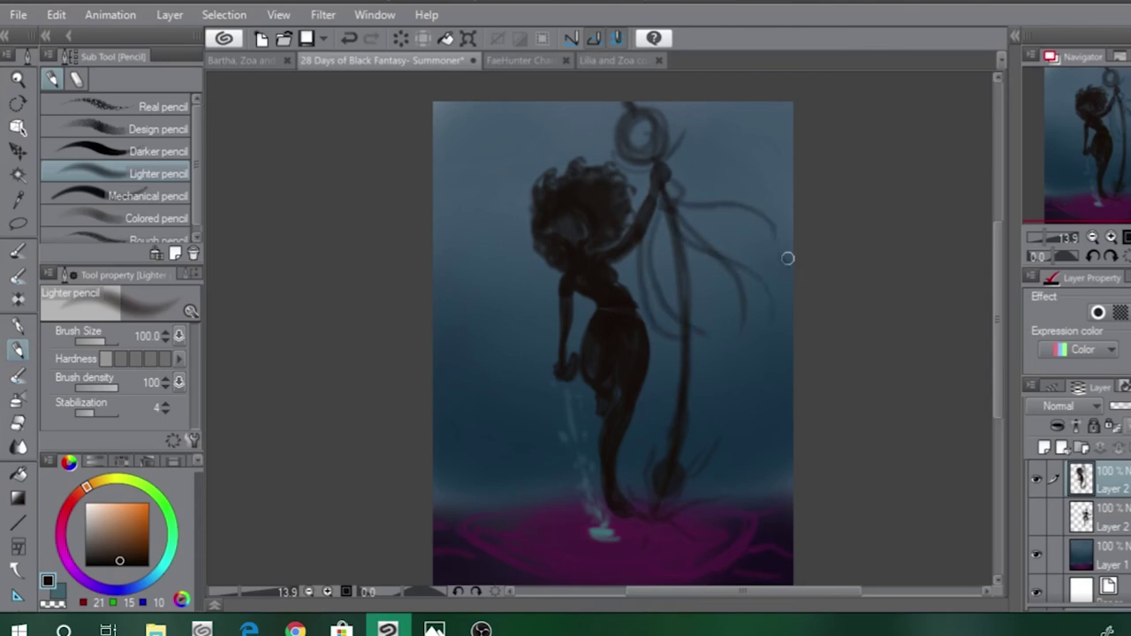
Scale the figure down slightly and add a new raster layer, Layer 3
key(ctrl+t)
drag(523, 101, 543, 162)
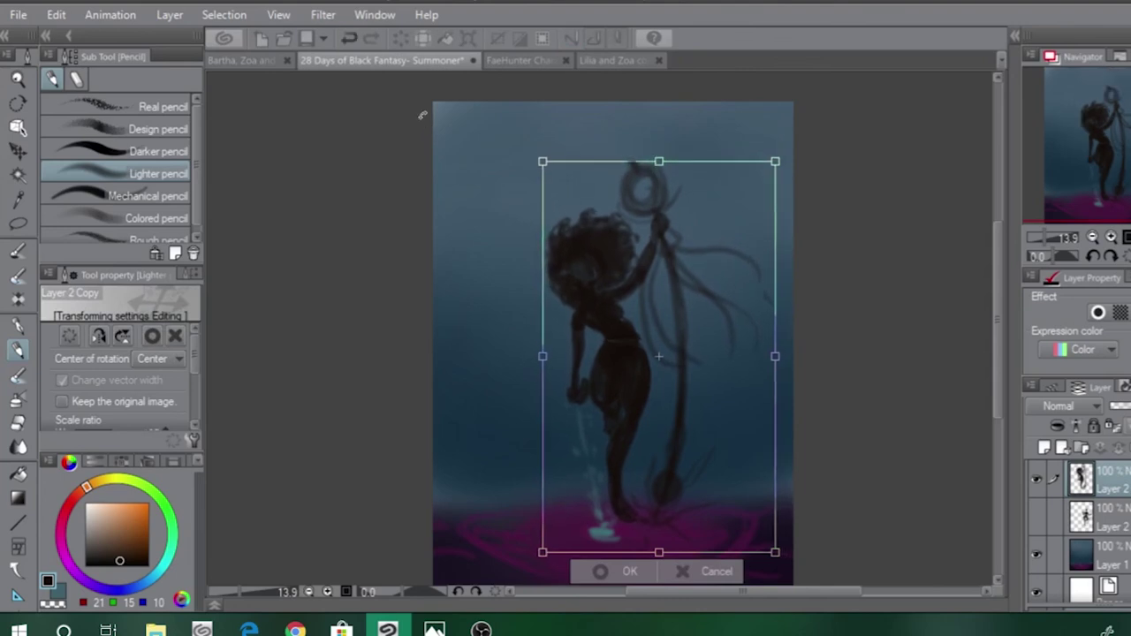
key(Return)
click(1044, 448)
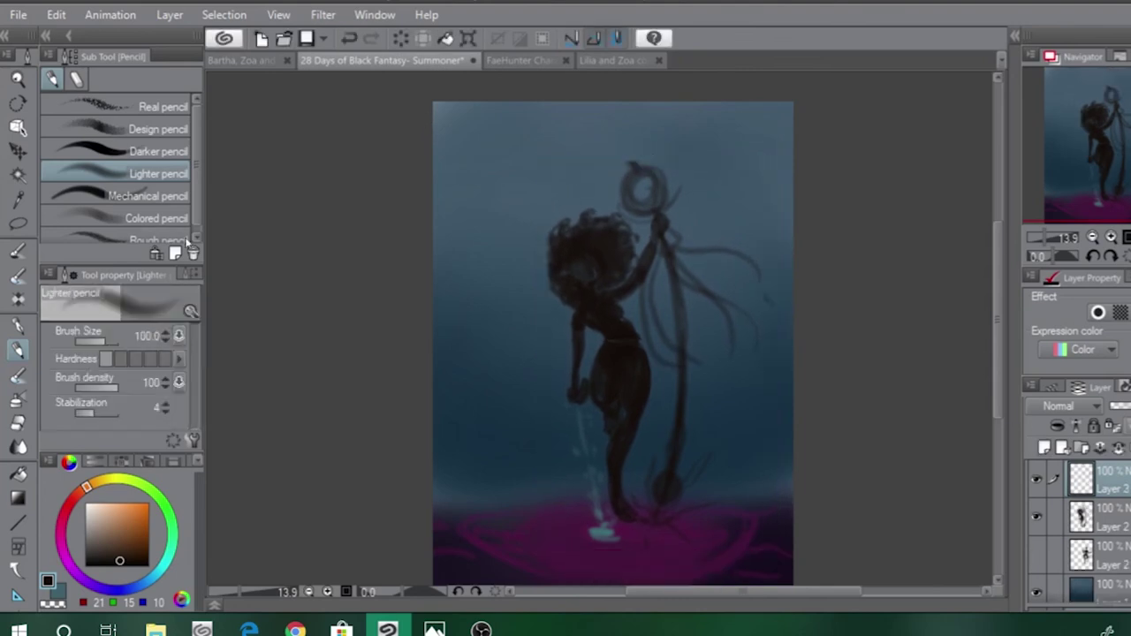
Pick a dark olive yellow and paint a broad Smooth watercolor swirl along the left edge
drag(86, 487, 102, 485)
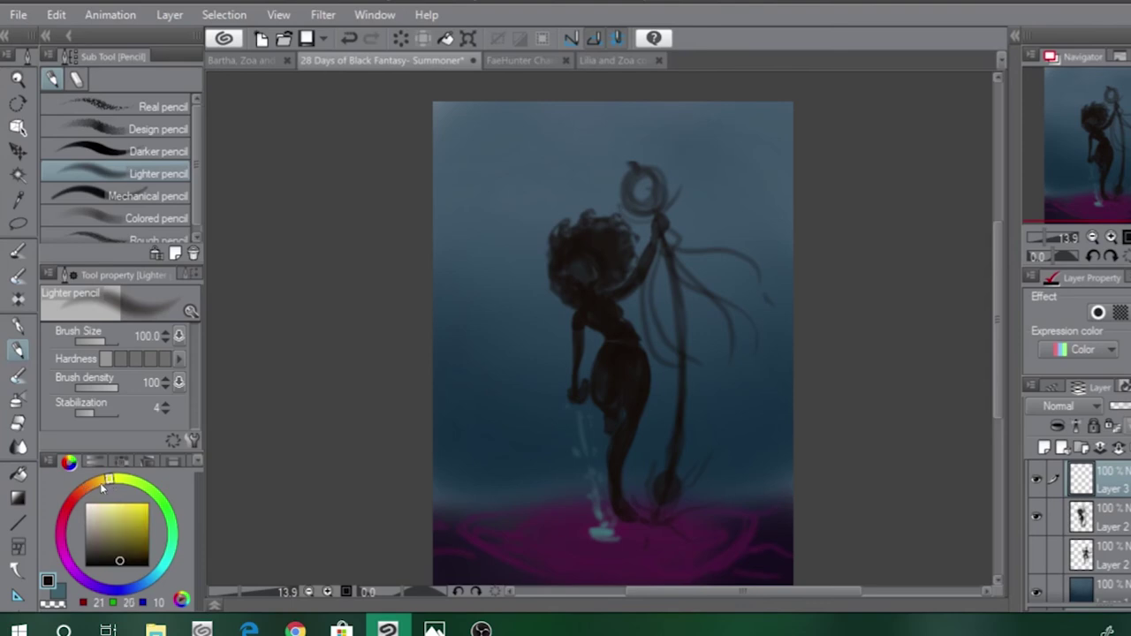
click(143, 553)
key(bracketright)
key(bracketright)
key(bracketright)
key(bracketright)
key(bracketright)
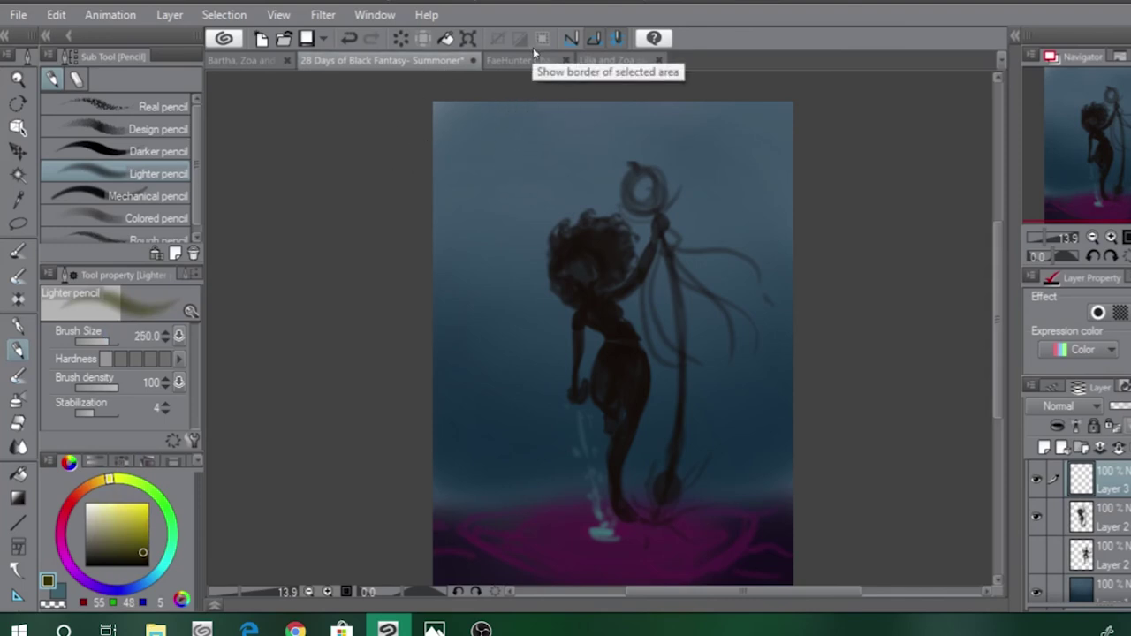
key(b)
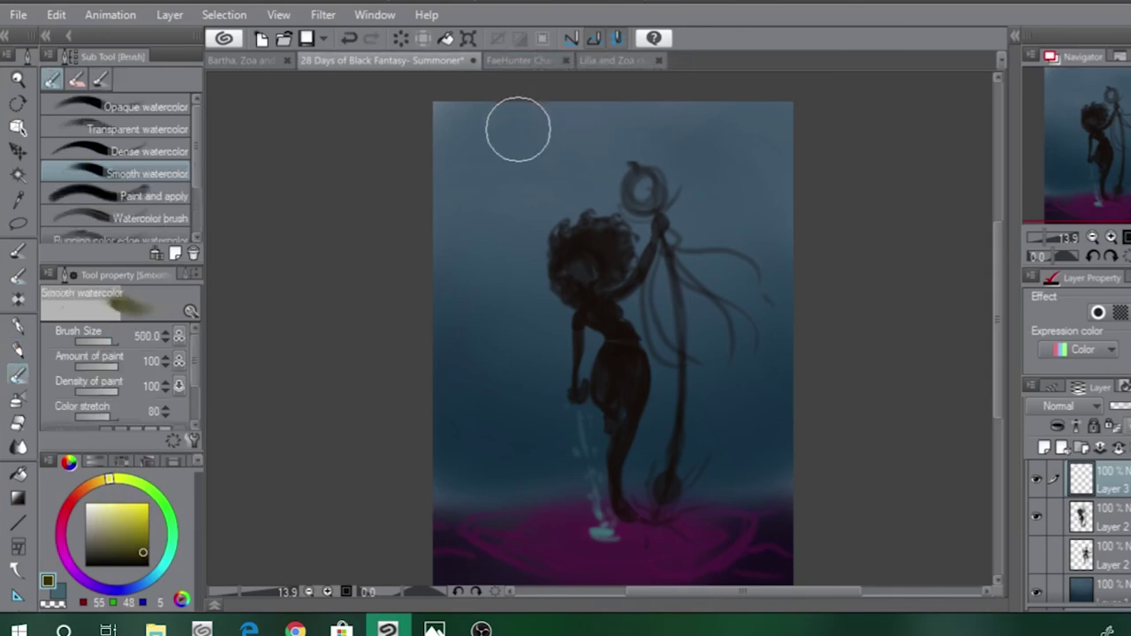
key(bracketleft)
mouse_move(460, 264)
mouse_down()
mouse_move(499, 211)
mouse_move(515, 219)
mouse_move(488, 278)
mouse_move(471, 216)
mouse_move(554, 179)
mouse_move(551, 158)
mouse_move(413, 190)
mouse_move(450, 240)
mouse_move(448, 265)
mouse_move(490, 301)
mouse_move(456, 332)
mouse_move(424, 320)
mouse_move(485, 298)
mouse_move(519, 230)
mouse_move(583, 181)
mouse_move(662, 180)
mouse_move(738, 223)
mouse_move(757, 337)
mouse_move(570, 405)
mouse_up()
Sweep olive-yellow bands around the figure, into the top-right and near the feet, then sample magenta
key(bracketleft)
key(bracketleft)
key(bracketleft)
key(bracketleft)
key(bracketleft)
key(bracketleft)
key(bracketleft)
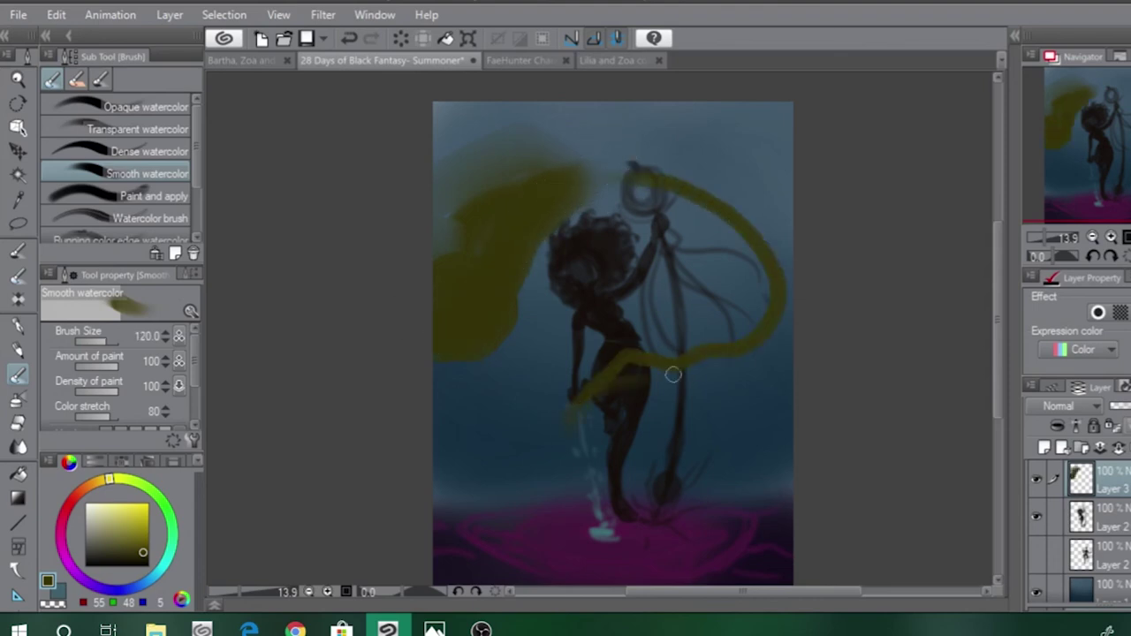
key(bracketright)
key(bracketright)
key(bracketright)
key(bracketright)
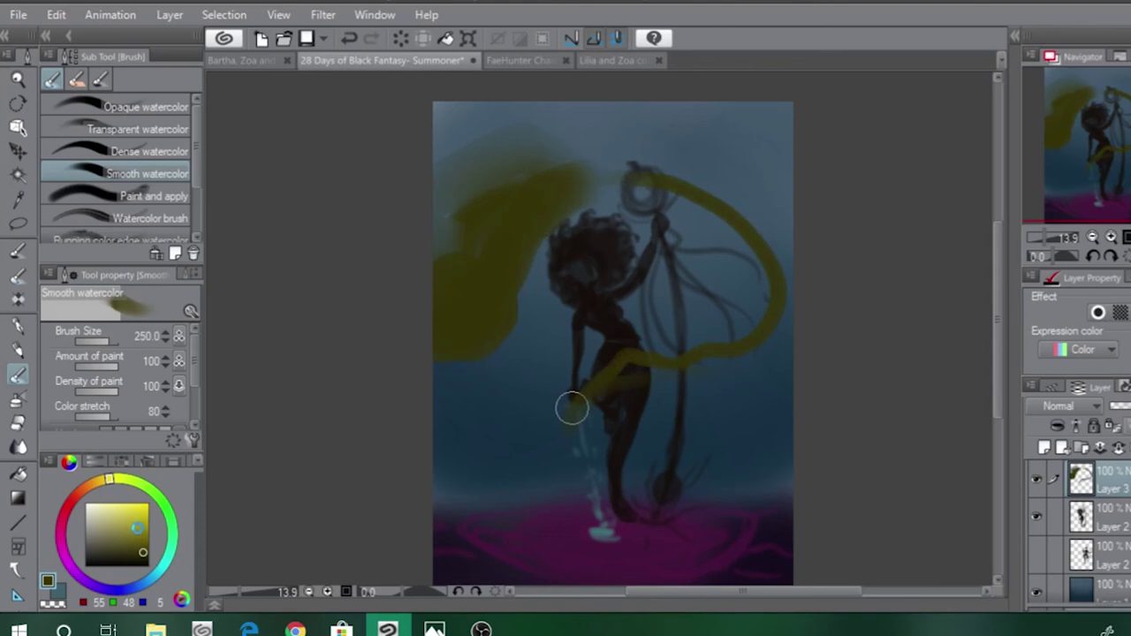
mouse_move(598, 398)
mouse_down()
mouse_move(722, 373)
mouse_move(775, 338)
mouse_move(794, 293)
mouse_move(772, 250)
mouse_move(785, 197)
mouse_move(807, 183)
mouse_move(804, 225)
mouse_move(748, 174)
mouse_move(738, 186)
mouse_move(759, 223)
mouse_move(686, 164)
mouse_move(644, 156)
mouse_move(697, 164)
mouse_move(756, 205)
mouse_move(721, 202)
mouse_move(702, 176)
mouse_up()
key(bracketright)
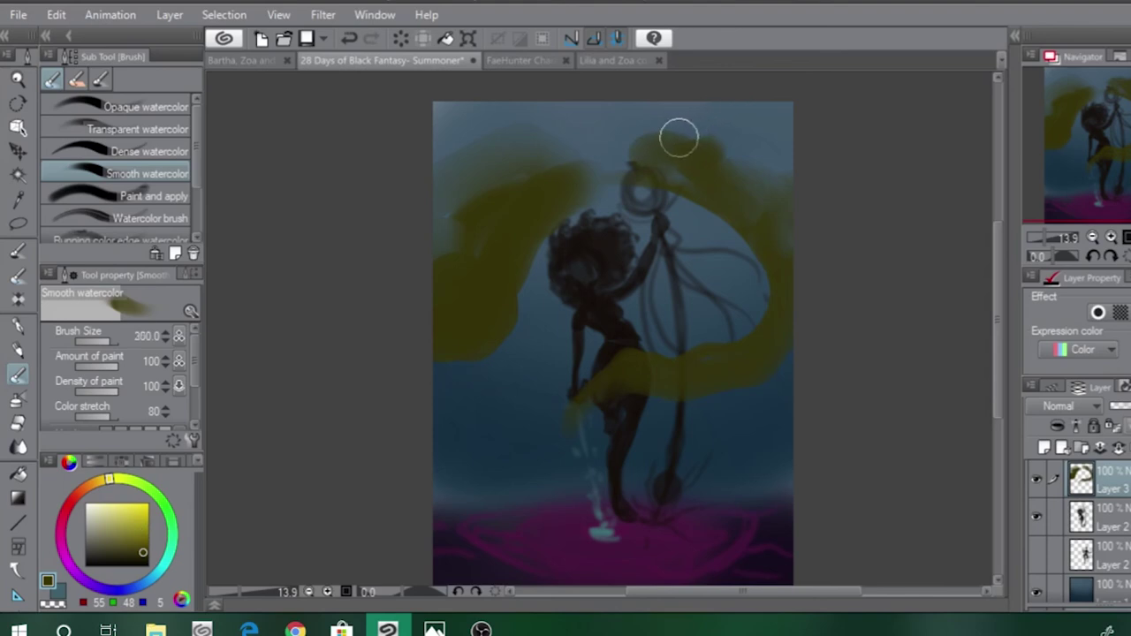
mouse_move(677, 132)
mouse_down()
mouse_move(738, 163)
mouse_move(776, 108)
mouse_move(810, 141)
mouse_move(787, 155)
mouse_move(783, 267)
mouse_move(770, 213)
mouse_move(712, 113)
mouse_move(670, 166)
mouse_move(624, 156)
mouse_move(638, 119)
mouse_move(755, 195)
mouse_move(786, 186)
mouse_move(799, 266)
mouse_move(777, 261)
mouse_move(740, 92)
mouse_move(784, 92)
mouse_move(523, 161)
mouse_move(471, 216)
mouse_move(457, 280)
mouse_move(492, 280)
mouse_move(478, 336)
mouse_move(454, 369)
mouse_move(491, 366)
mouse_move(488, 395)
mouse_move(526, 381)
mouse_move(566, 334)
mouse_up()
key(bracketleft)
key(bracketleft)
key(bracketleft)
key(bracketleft)
key(bracketleft)
key(bracketleft)
key(bracketleft)
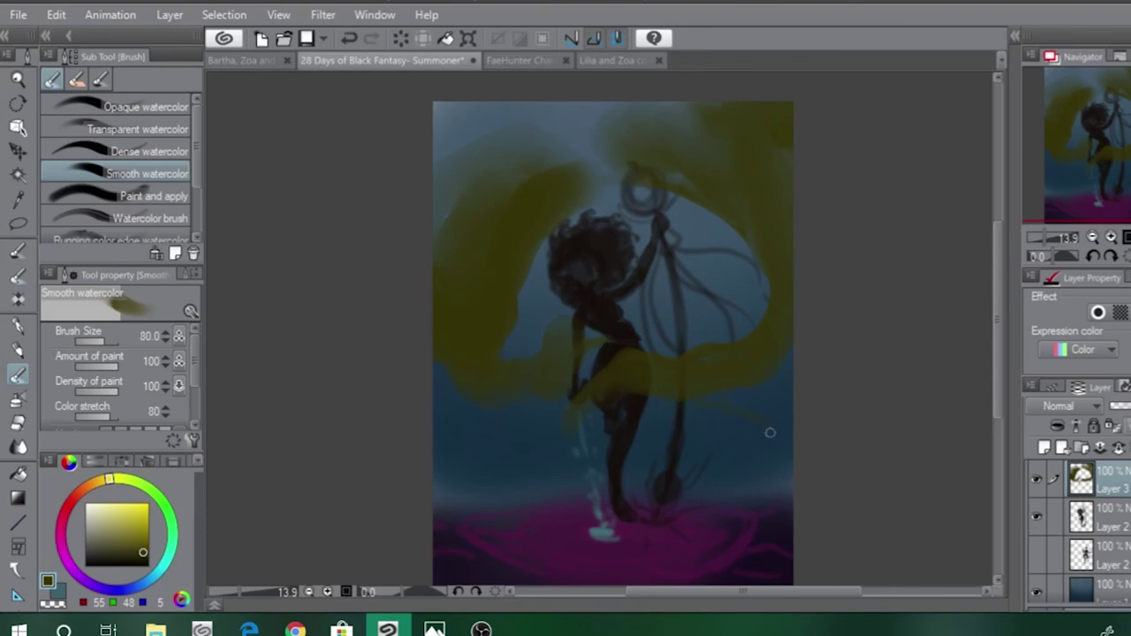
key(bracketleft)
drag(623, 524, 724, 482)
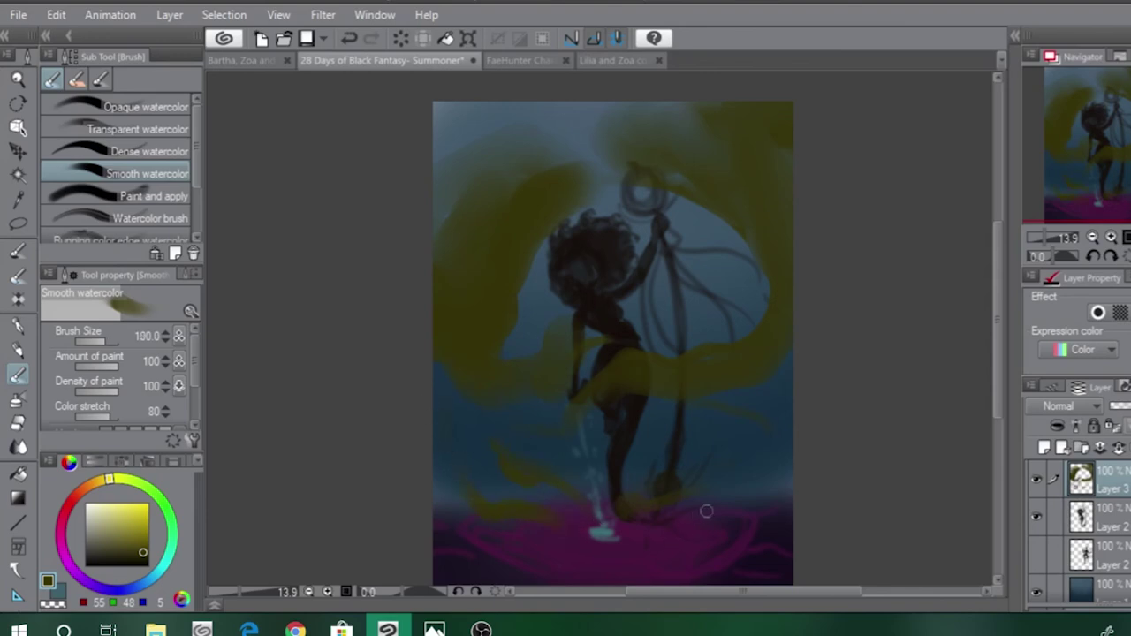
alt+click(668, 528)
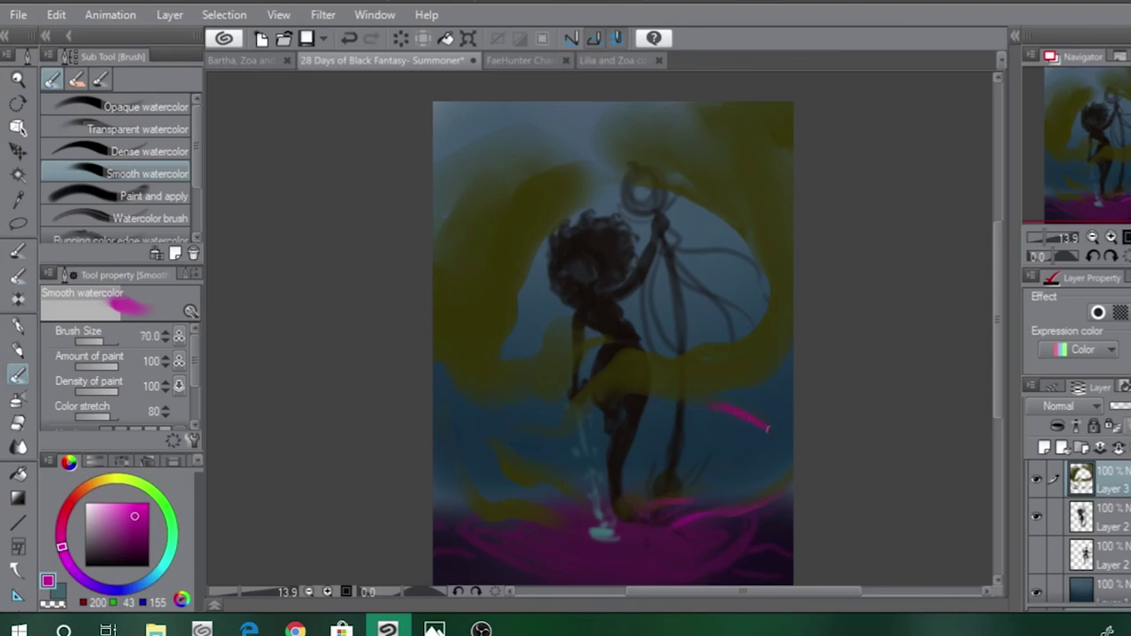
Paint a magenta watercolour band across the figure's waist at brush size 170
key(bracketright)
key(bracketright)
key(bracketright)
key(bracketright)
key(bracketright)
drag(613, 391, 708, 360)
mouse_move(623, 378)
mouse_down()
mouse_move(716, 375)
mouse_move(766, 355)
mouse_move(680, 384)
mouse_move(703, 360)
mouse_move(601, 380)
mouse_up()
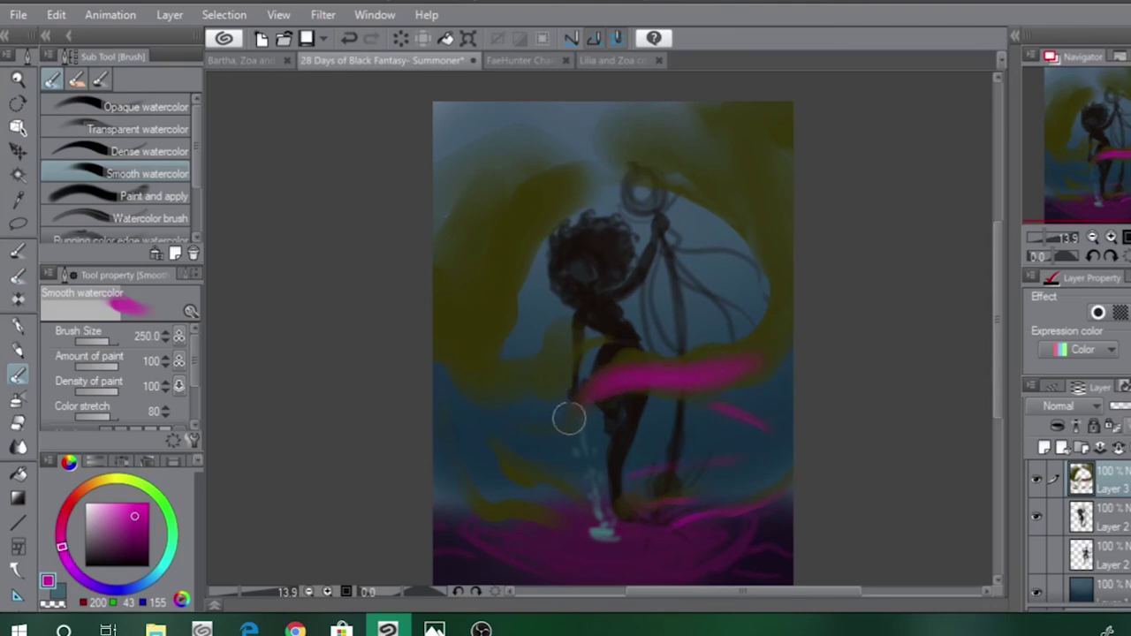
key(bracketleft)
key(bracketleft)
key(bracketleft)
key(bracketleft)
key(bracketleft)
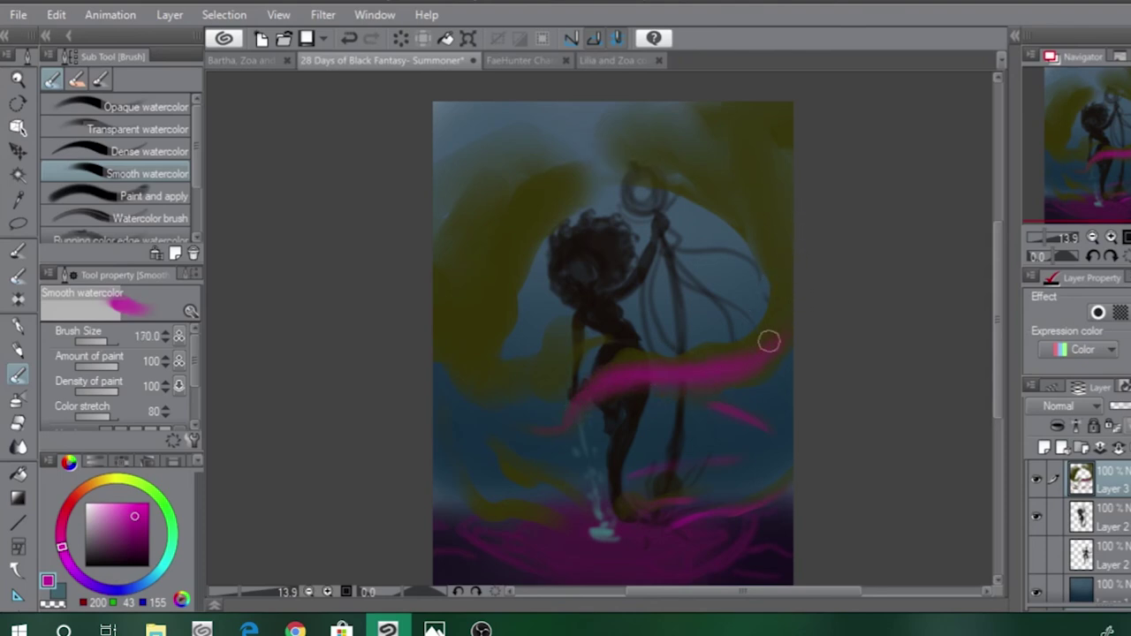
Sweep a magenta ribbon up the right side, into the top-right corner and across the top edge
mouse_move(768, 341)
mouse_down()
mouse_move(761, 212)
mouse_move(681, 168)
mouse_up()
key(bracketright)
key(bracketleft)
key(bracketleft)
mouse_move(781, 138)
mouse_down()
mouse_move(764, 115)
mouse_move(746, 141)
mouse_move(756, 191)
mouse_move(698, 165)
mouse_up()
mouse_move(609, 156)
mouse_down()
mouse_move(581, 117)
mouse_move(604, 83)
mouse_up()
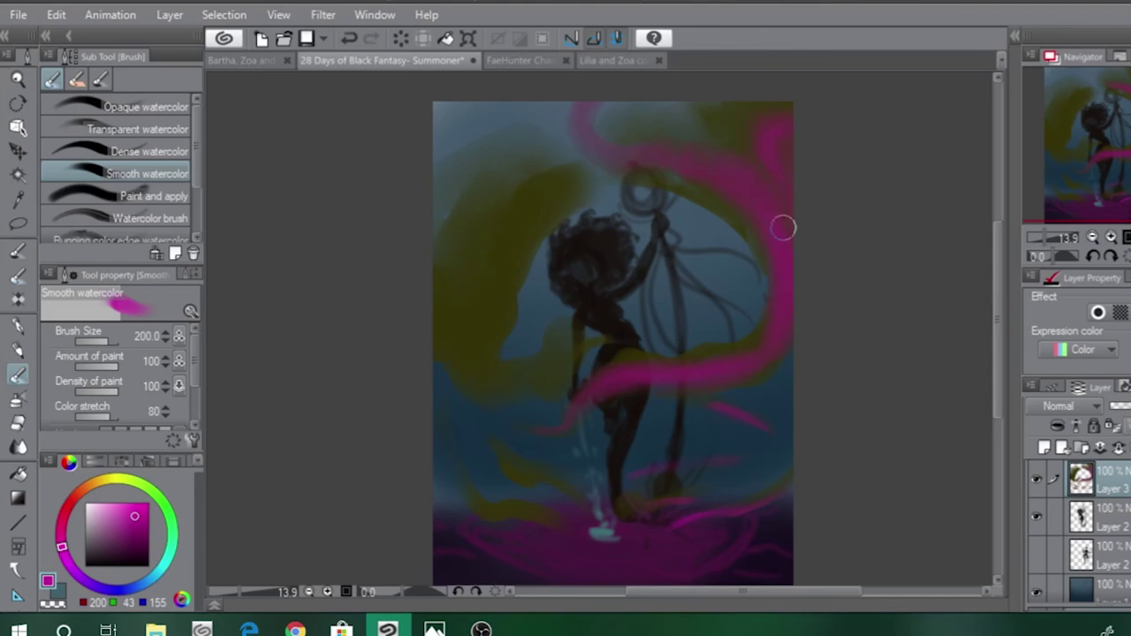
key(bracketright)
key(bracketright)
key(bracketright)
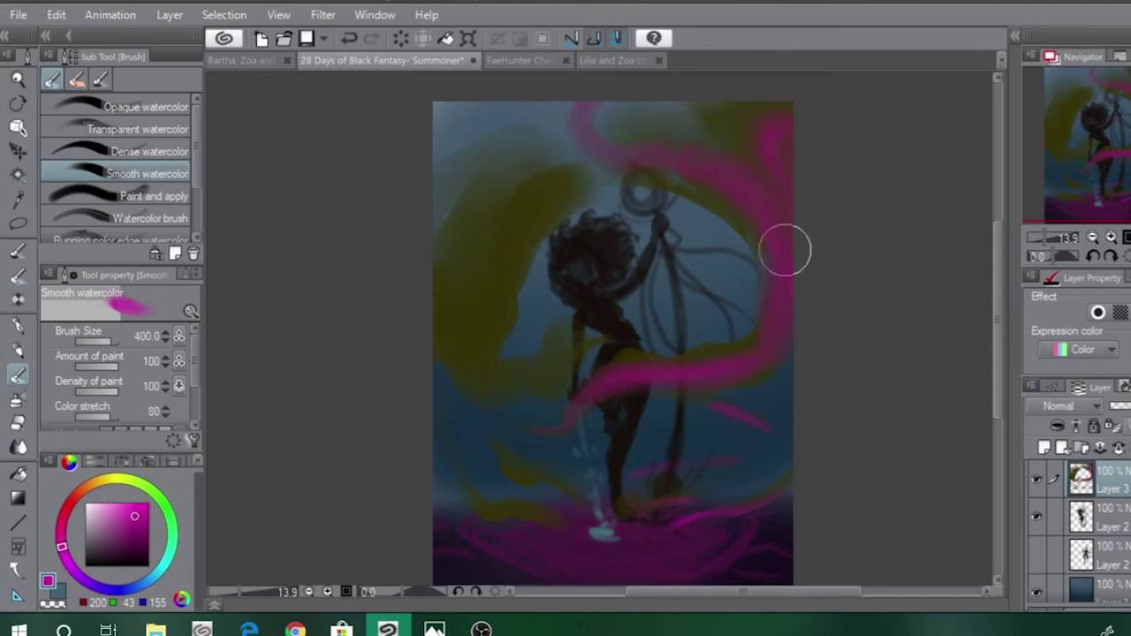
Discard a stray G-pen stroke, then paint and blend a dark purple band along the upper-left swirl
key(p)
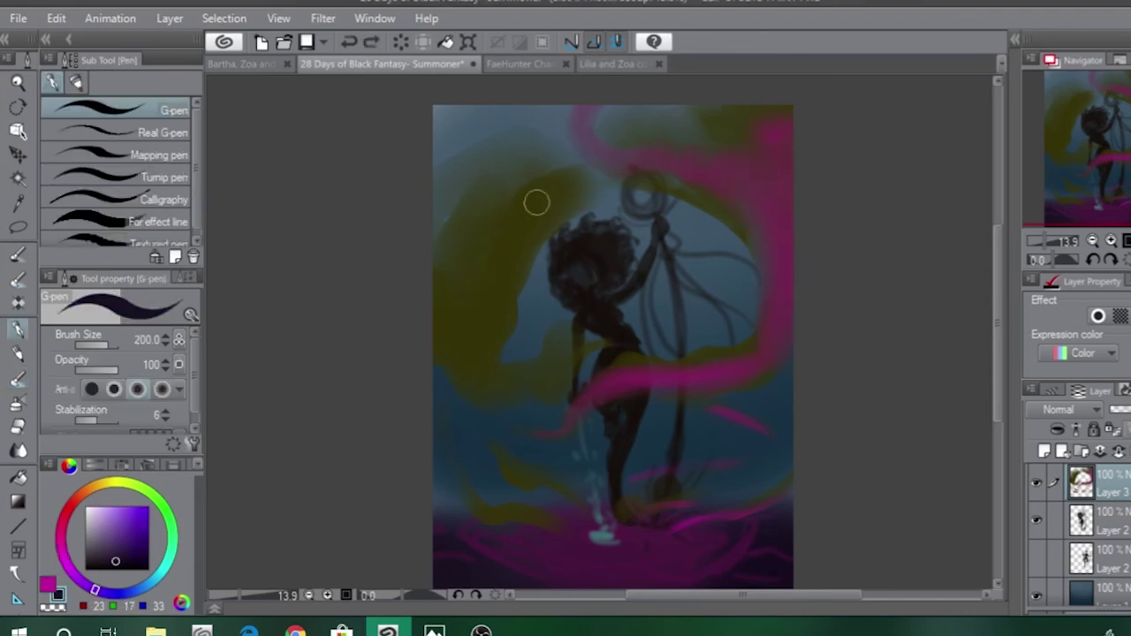
drag(536, 197, 482, 262)
key(ctrl+z)
key(b)
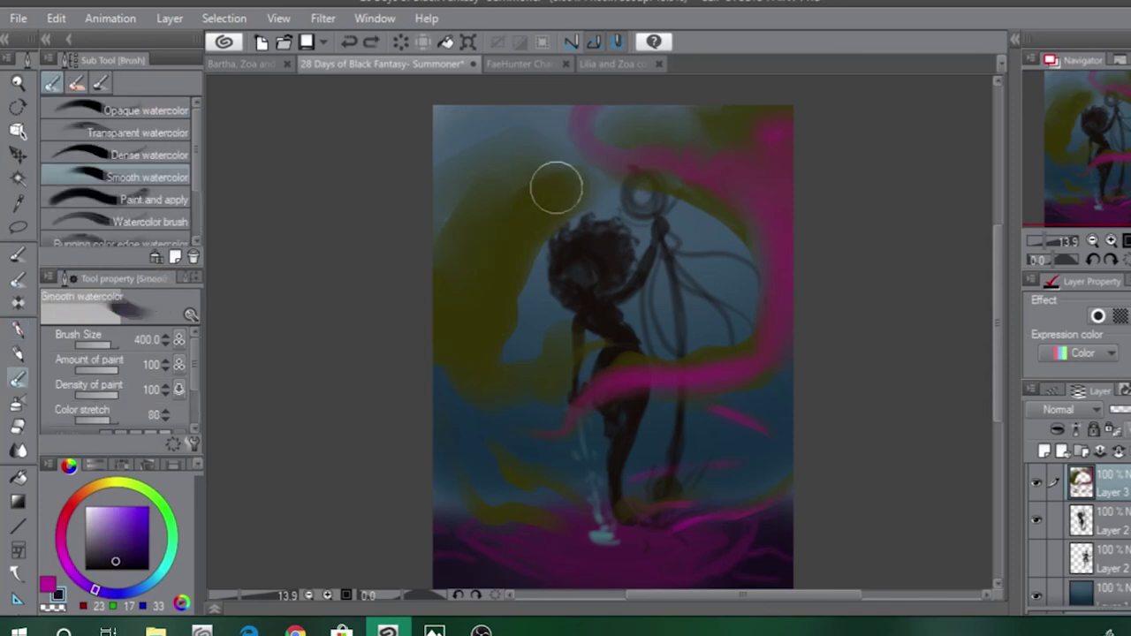
mouse_move(548, 189)
mouse_down()
mouse_move(471, 275)
mouse_move(470, 320)
mouse_move(530, 214)
mouse_move(566, 185)
mouse_move(451, 288)
mouse_move(482, 208)
mouse_move(517, 164)
mouse_move(468, 251)
mouse_move(451, 320)
mouse_move(467, 316)
mouse_move(468, 334)
mouse_move(522, 223)
mouse_move(566, 185)
mouse_move(490, 239)
mouse_move(462, 345)
mouse_move(463, 314)
mouse_move(482, 380)
mouse_up()
key(bracketright)
key(bracketleft)
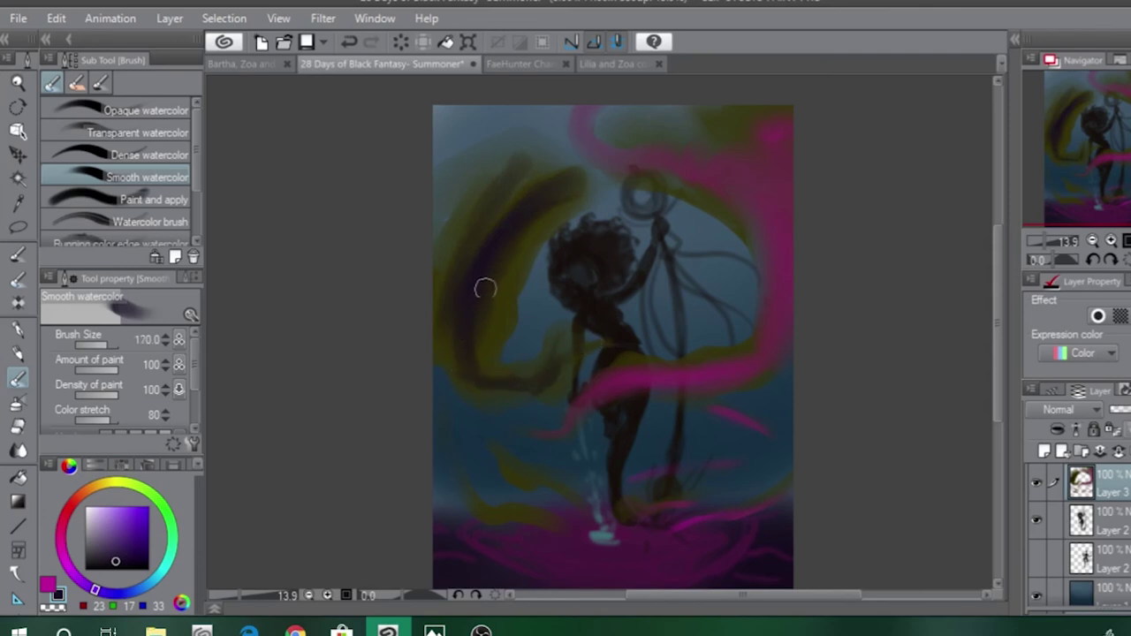
drag(485, 288, 483, 323)
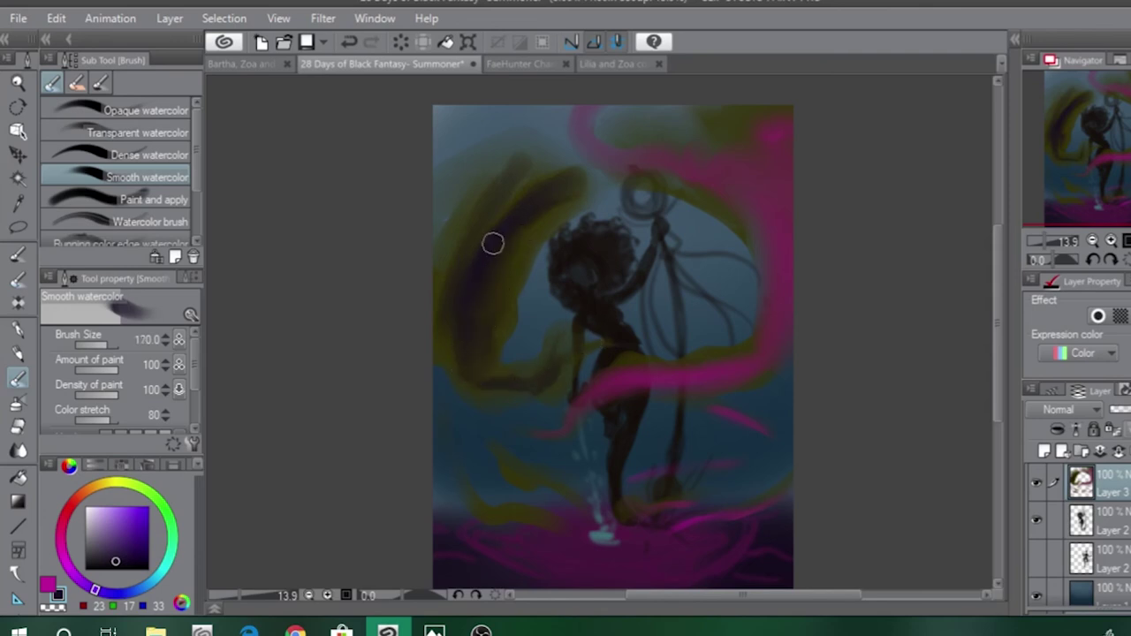
drag(492, 243, 520, 182)
Paint bolder magenta into the top-right corner
alt+click(758, 120)
mouse_move(710, 139)
mouse_down()
mouse_move(741, 118)
mouse_move(776, 116)
mouse_move(743, 153)
mouse_move(774, 213)
mouse_move(785, 299)
mouse_up()
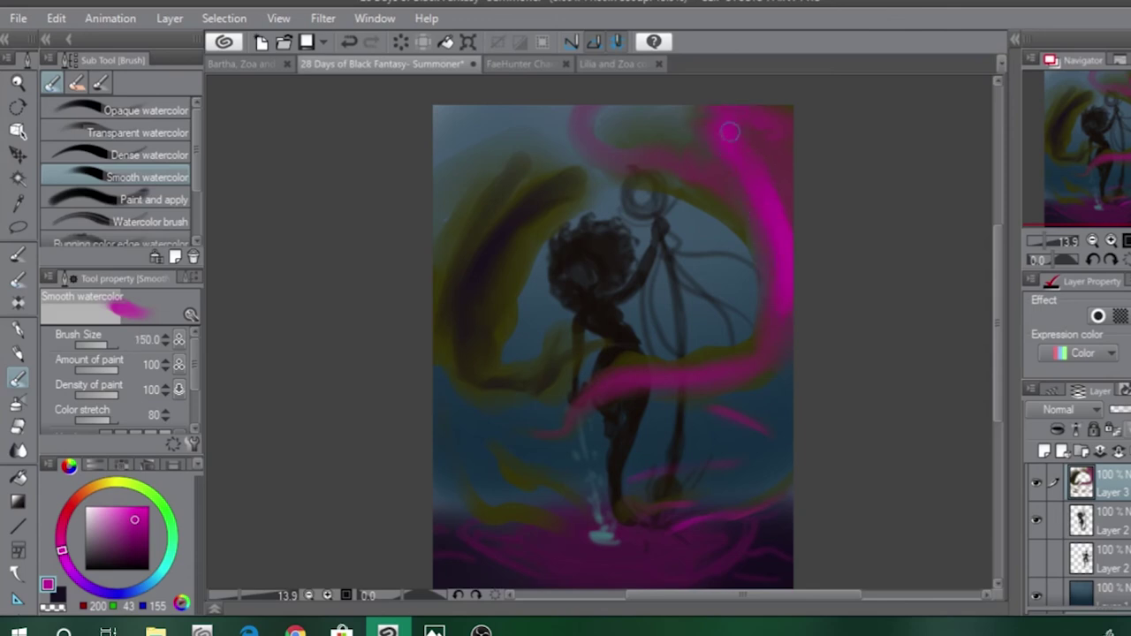
alt+click(576, 185)
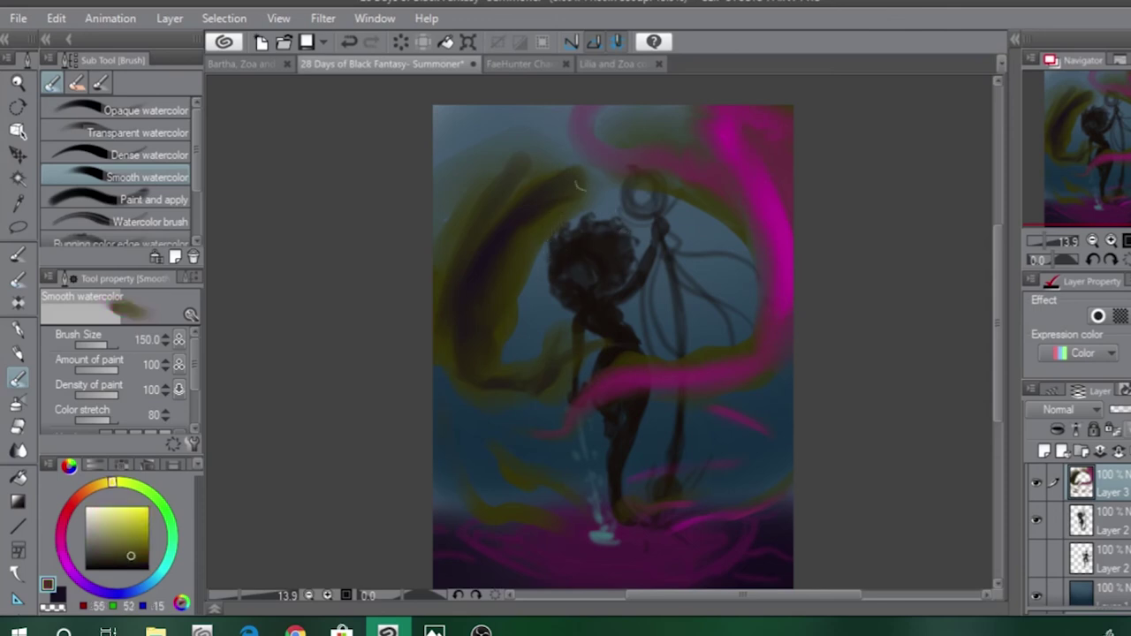
Paint dark olive over the magenta at the top and fill the top-left corner
mouse_move(611, 157)
mouse_down()
mouse_move(752, 250)
mouse_move(742, 241)
mouse_move(737, 329)
mouse_up()
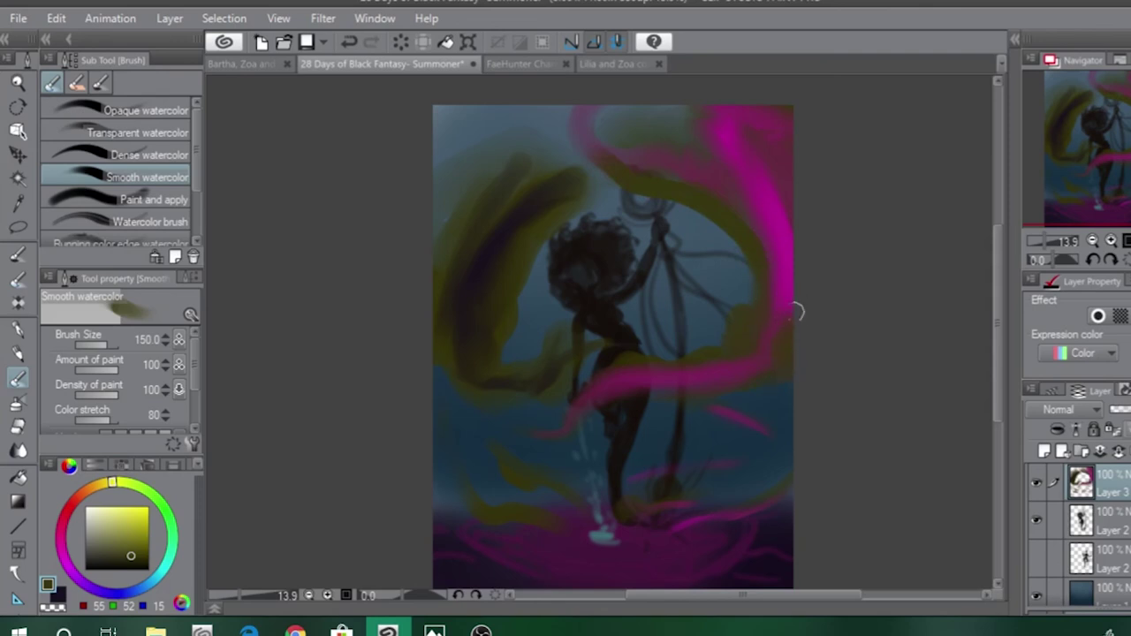
key(bracketright)
key(bracketright)
key(bracketleft)
key(bracketleft)
key(bracketleft)
key(bracketleft)
key(bracketleft)
key(bracketleft)
key(bracketleft)
key(bracketleft)
key(bracketleft)
key(bracketleft)
key(bracketleft)
drag(623, 135, 566, 106)
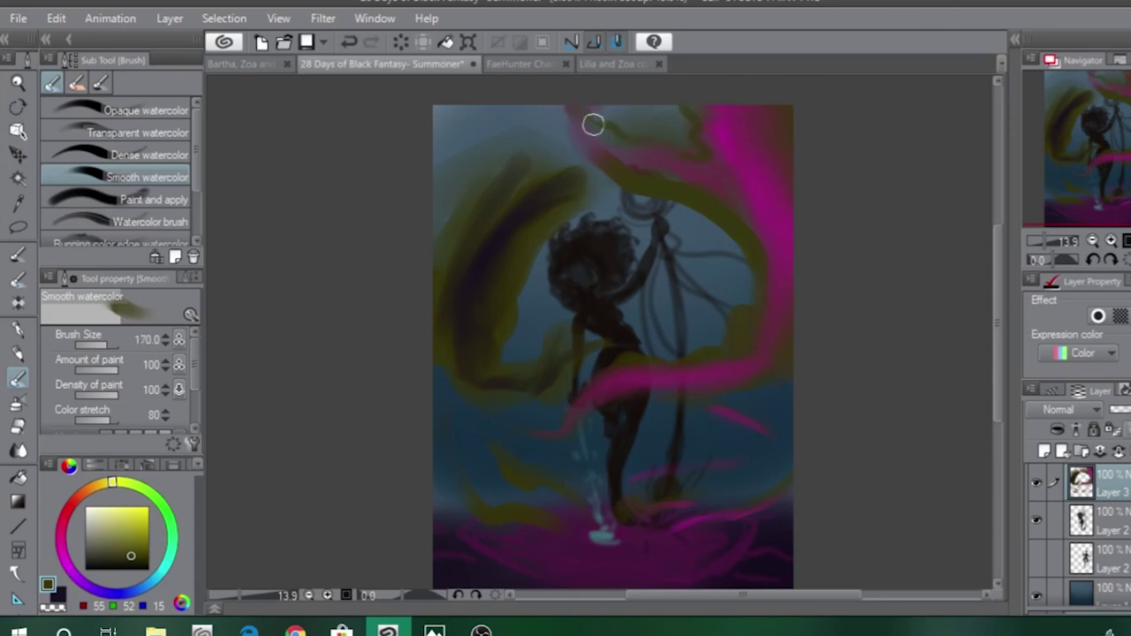
key(bracketright)
key(bracketright)
key(bracketright)
key(bracketright)
key(bracketright)
key(bracketright)
key(bracketright)
key(bracketright)
key(bracketright)
key(bracketright)
key(bracketright)
key(bracketright)
mouse_move(599, 113)
mouse_down()
mouse_move(704, 143)
mouse_move(730, 112)
mouse_move(702, 84)
mouse_move(646, 84)
mouse_move(608, 115)
mouse_up()
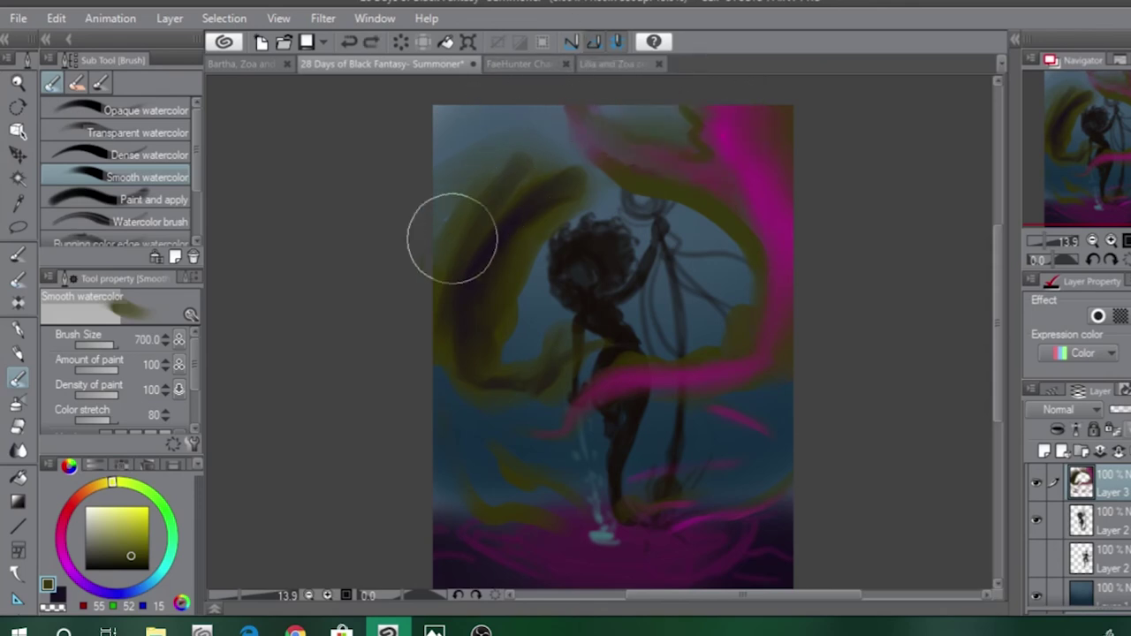
key(bracketleft)
key(bracketleft)
key(bracketleft)
key(bracketleft)
key(bracketleft)
key(bracketleft)
drag(508, 177, 403, 181)
key(bracketright)
key(bracketright)
key(bracketright)
key(bracketright)
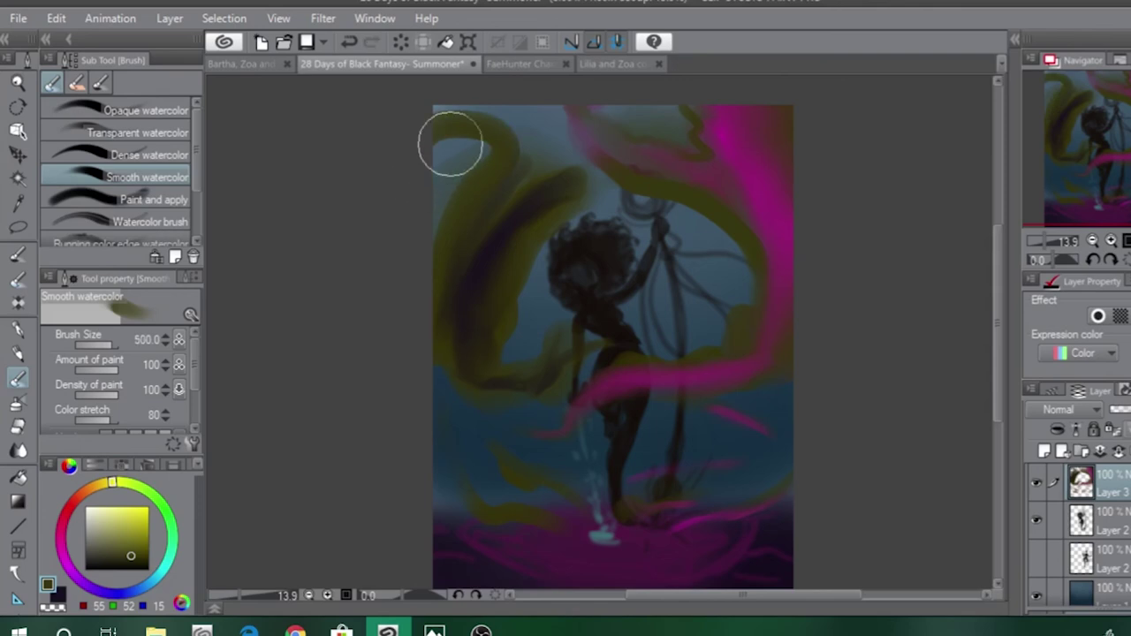
mouse_move(450, 144)
mouse_down()
mouse_move(437, 206)
mouse_move(453, 144)
mouse_move(482, 112)
mouse_move(519, 123)
mouse_up()
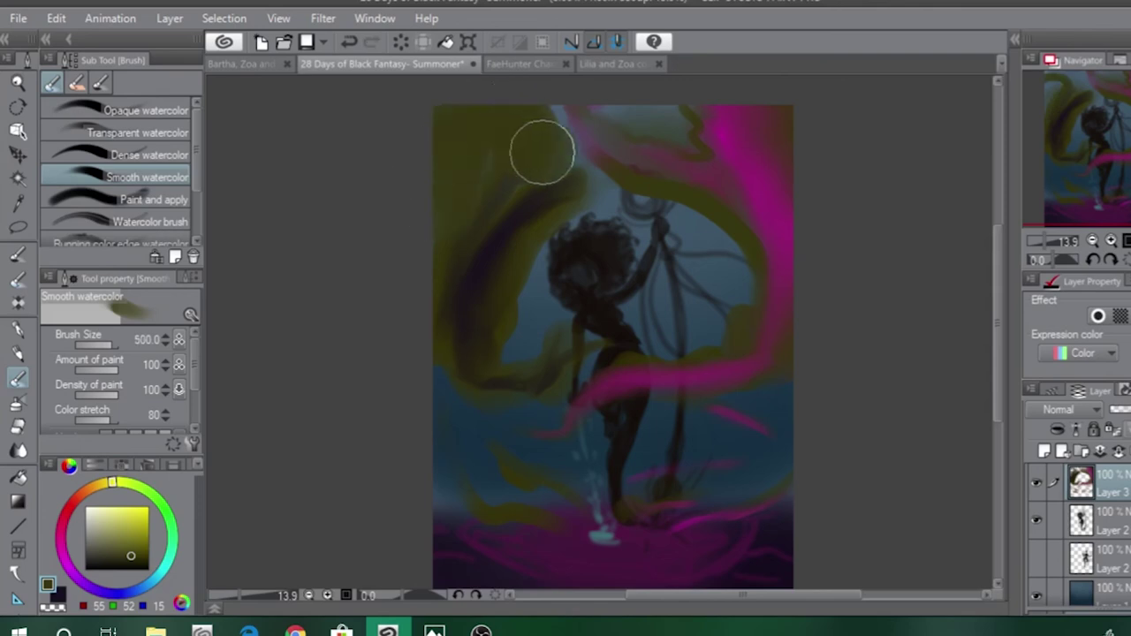
Drop a trial greyish-blue stroke, cover the top centre with olive, and blend beside the head and arm
alt+click(559, 115)
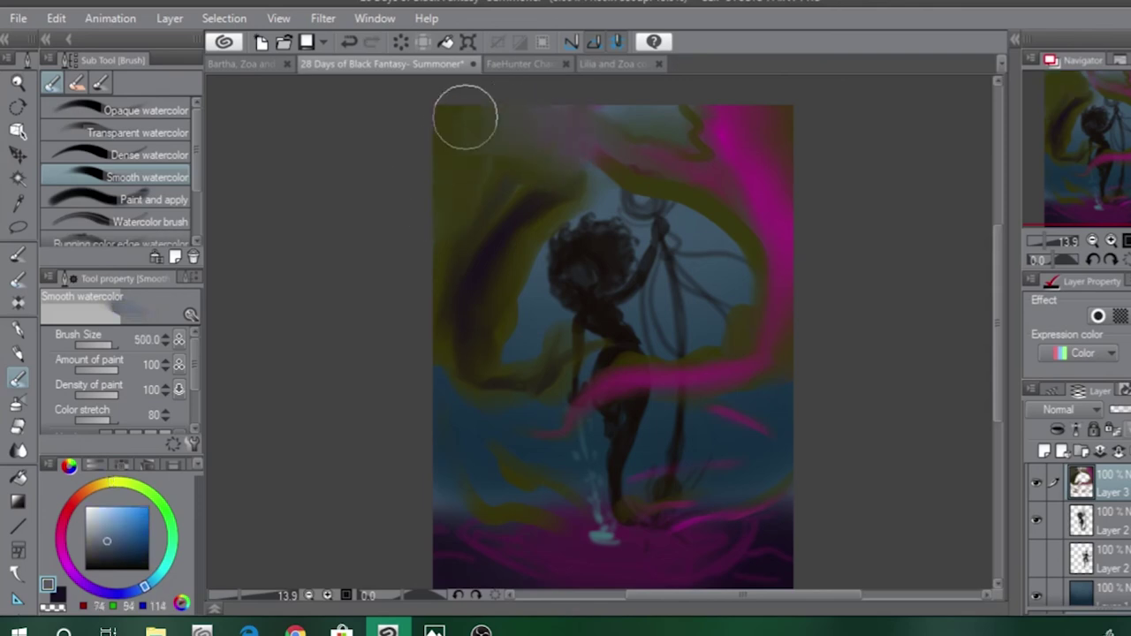
mouse_move(465, 114)
mouse_down()
mouse_move(470, 141)
mouse_move(508, 133)
mouse_move(598, 156)
mouse_move(649, 116)
mouse_move(685, 115)
mouse_move(740, 90)
mouse_up()
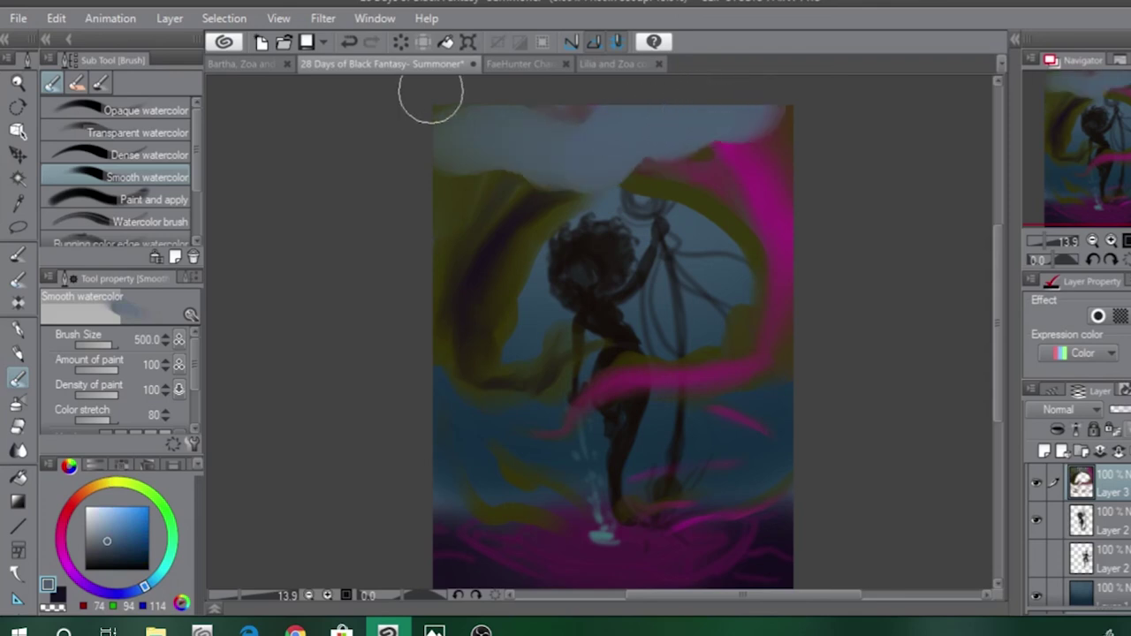
key(ctrl+z)
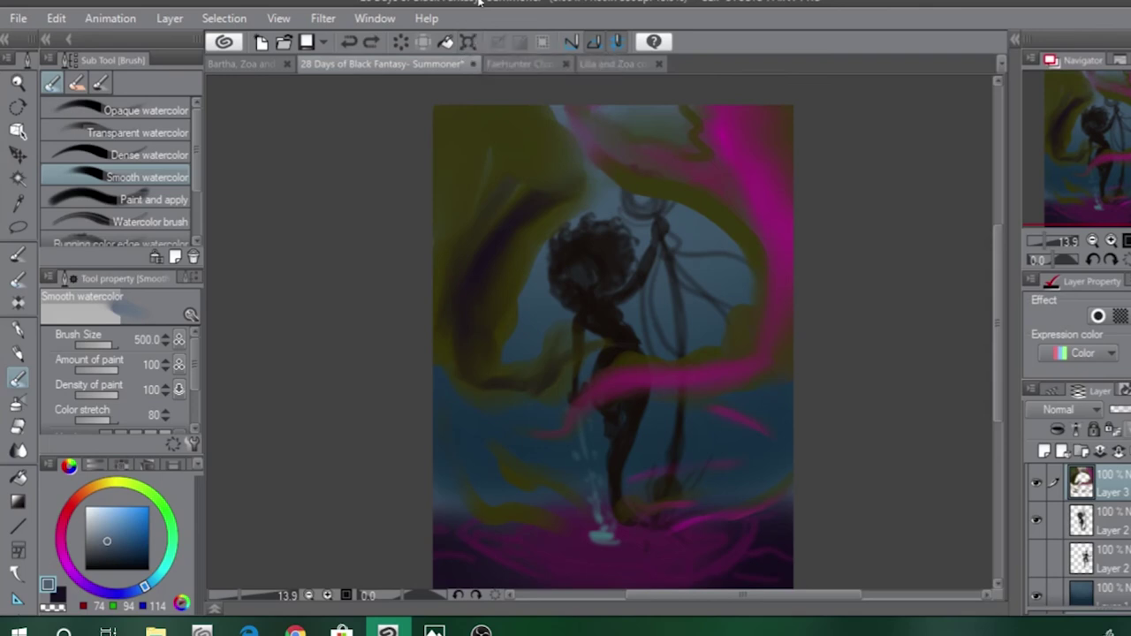
alt+click(505, 144)
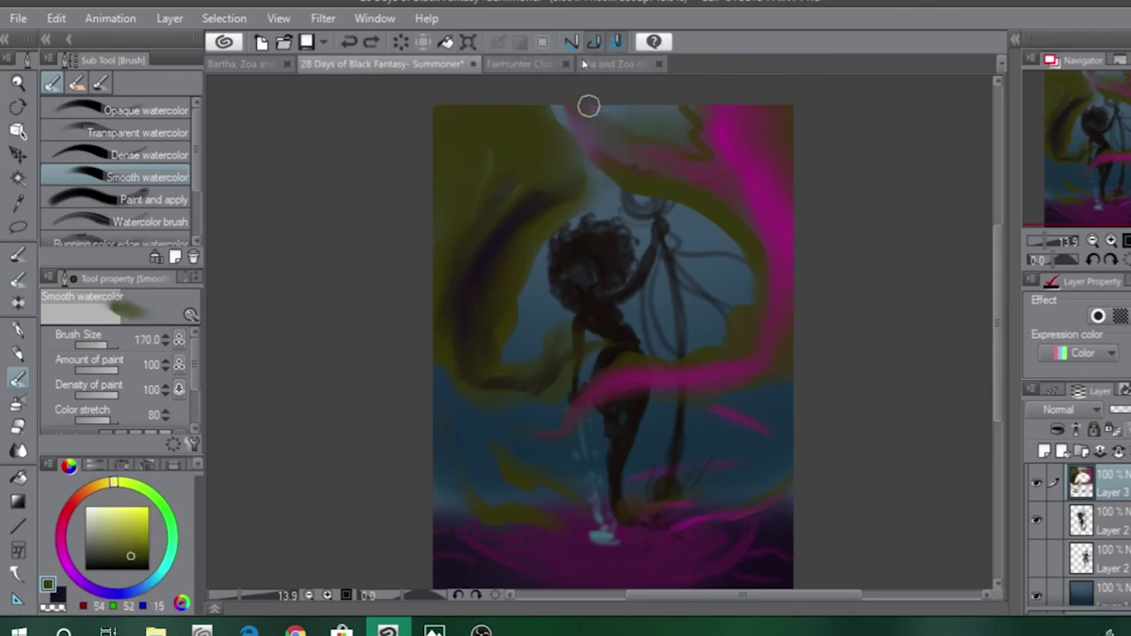
mouse_move(557, 116)
mouse_down()
mouse_move(599, 173)
mouse_move(590, 193)
mouse_move(562, 115)
mouse_move(587, 150)
mouse_move(590, 110)
mouse_move(676, 121)
mouse_move(600, 100)
mouse_move(685, 144)
mouse_up()
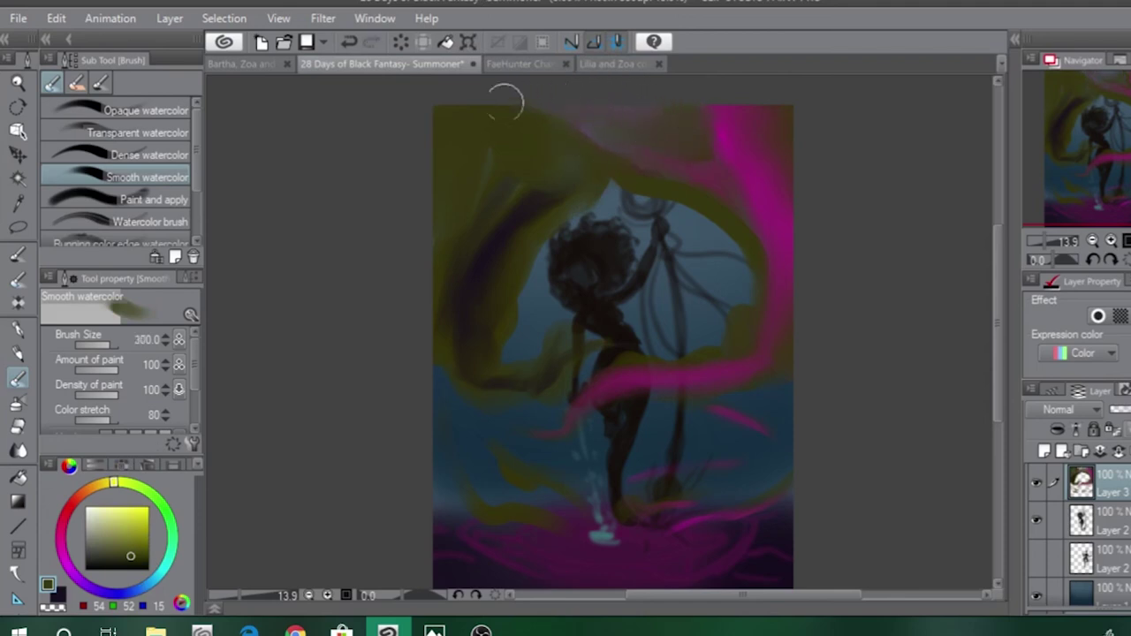
mouse_move(563, 177)
mouse_down()
mouse_move(458, 181)
mouse_move(449, 139)
mouse_move(465, 217)
mouse_move(495, 232)
mouse_move(500, 331)
mouse_up()
key(bracketleft)
key(bracketleft)
key(bracketleft)
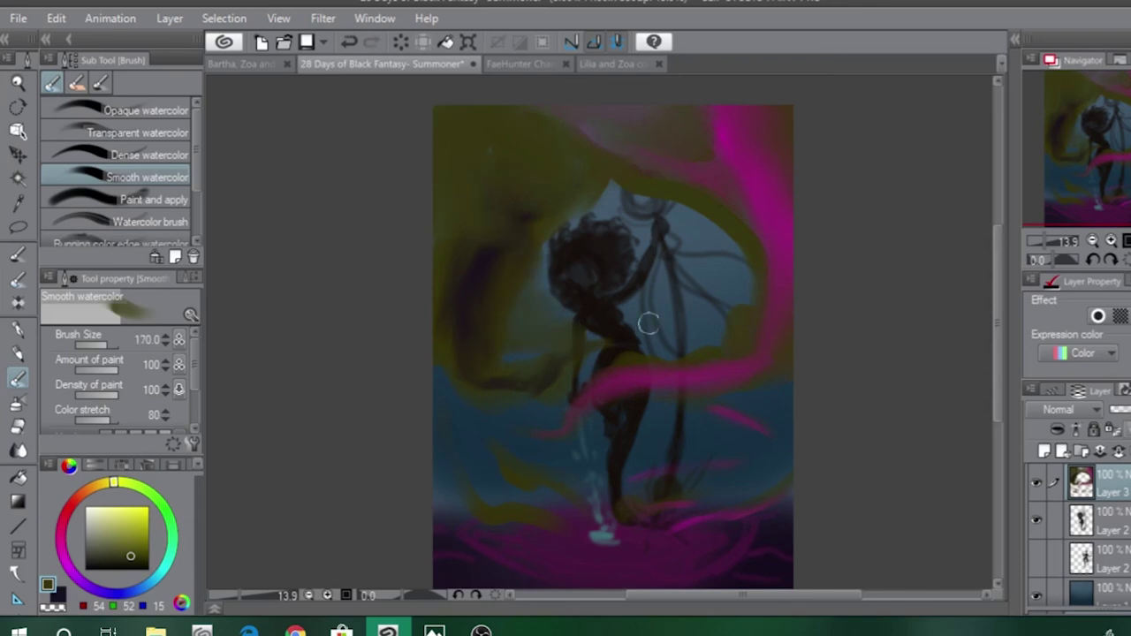
mouse_move(649, 325)
mouse_down()
mouse_move(689, 298)
mouse_move(672, 264)
mouse_move(631, 319)
mouse_move(678, 344)
mouse_up()
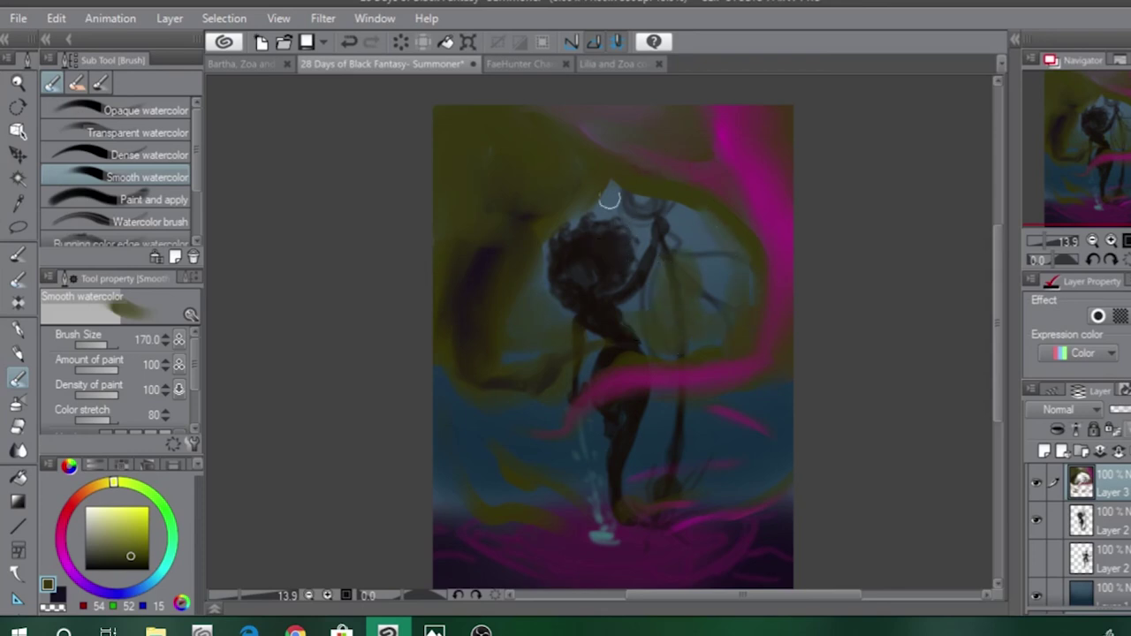
key(bracketleft)
key(bracketleft)
key(bracketleft)
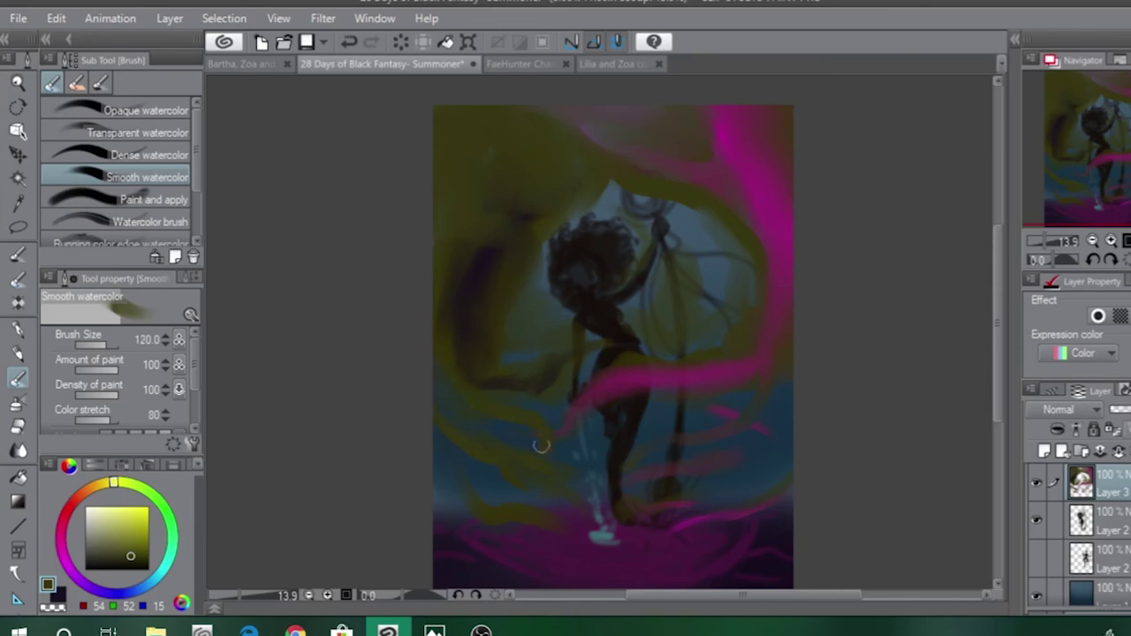
alt+click(470, 376)
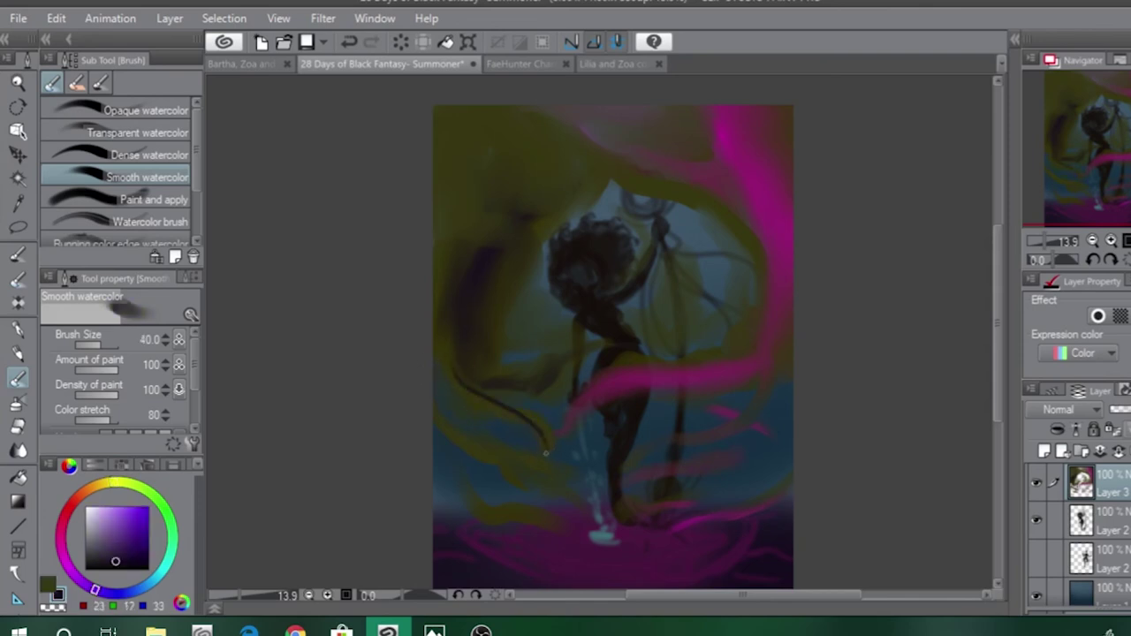
Darken the figure's lower left with purple and paint dark curves up the left edge
drag(532, 436, 463, 387)
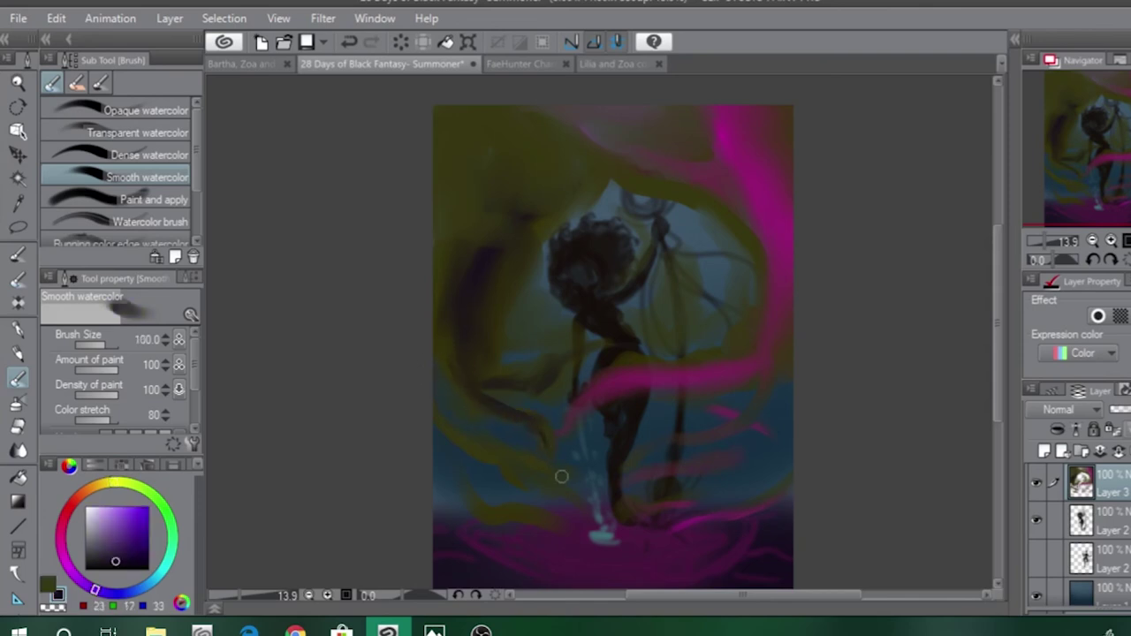
key(bracketright)
key(bracketright)
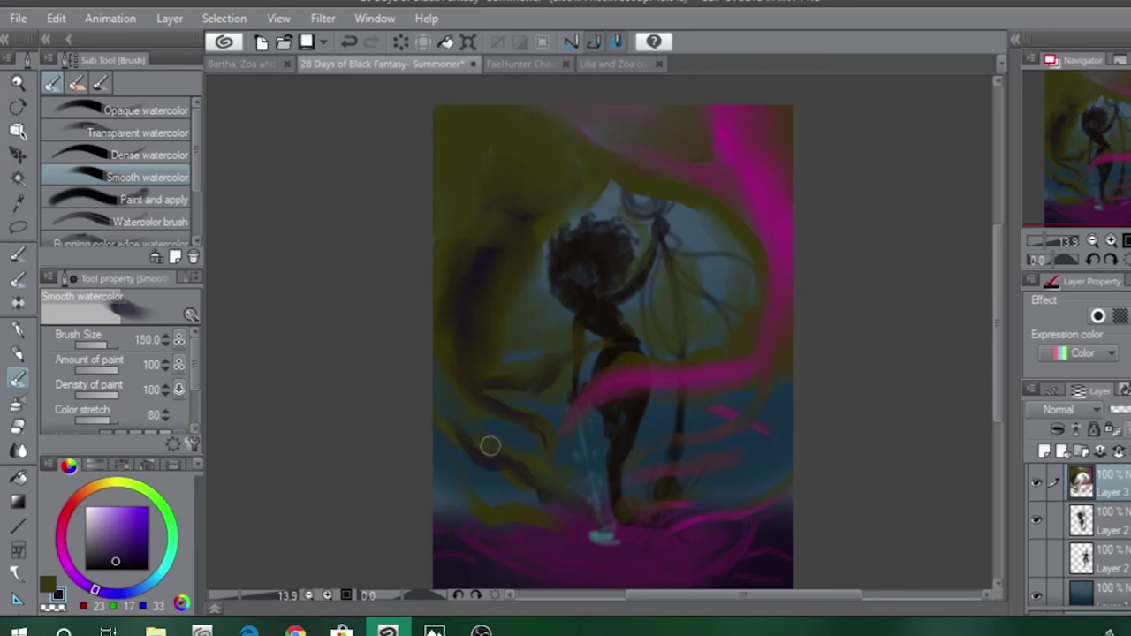
drag(511, 513, 465, 485)
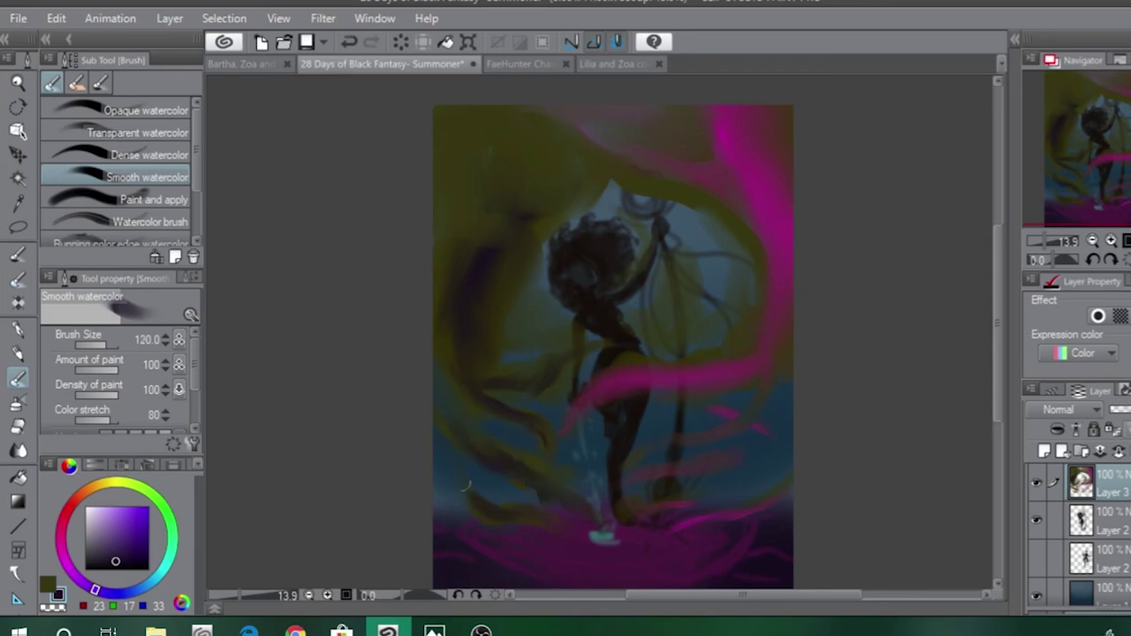
mouse_move(466, 296)
mouse_down()
mouse_move(456, 222)
mouse_move(473, 142)
mouse_move(543, 157)
mouse_up()
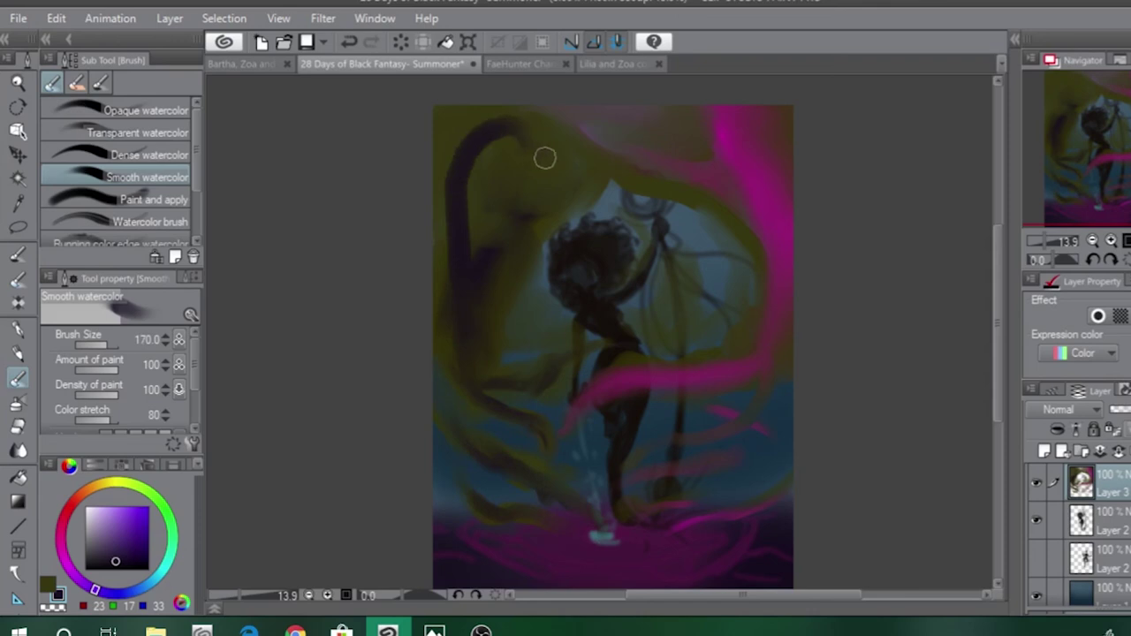
key(bracketright)
key(bracketright)
key(bracketright)
key(bracketright)
key(bracketright)
mouse_move(526, 225)
mouse_down()
mouse_move(587, 172)
mouse_move(596, 129)
mouse_move(542, 76)
mouse_up()
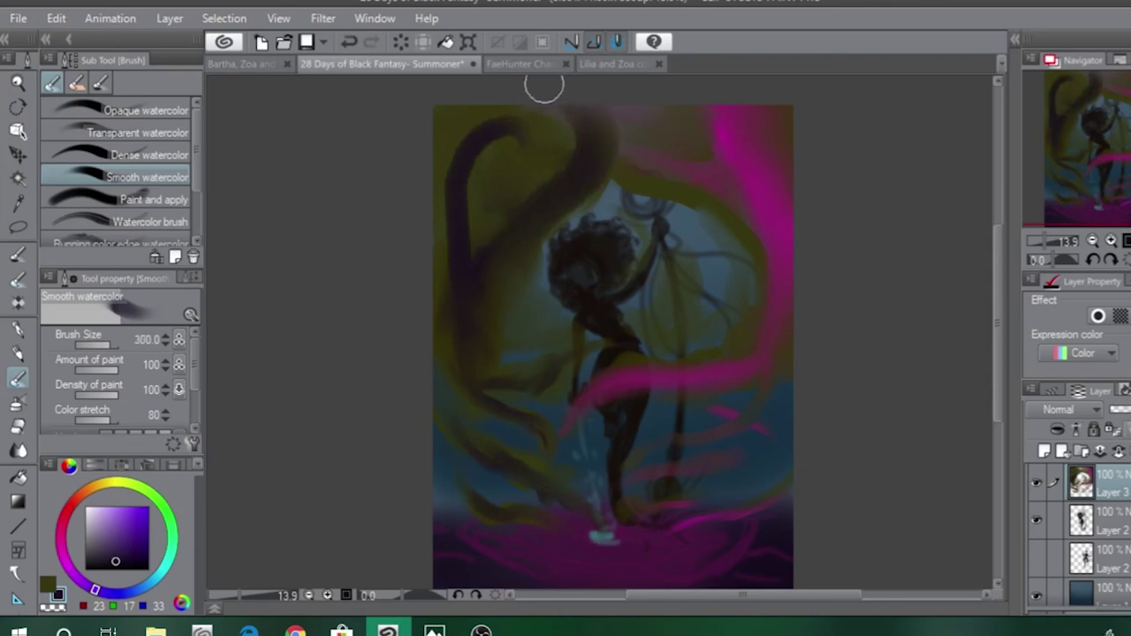
key(bracketright)
key(bracketright)
mouse_move(565, 171)
mouse_down()
mouse_move(558, 95)
mouse_move(508, 84)
mouse_move(499, 228)
mouse_move(487, 240)
mouse_move(494, 152)
mouse_up()
Paint a dark purple spiral at the top-left of the summoner painting
key(ctrl+Tab)
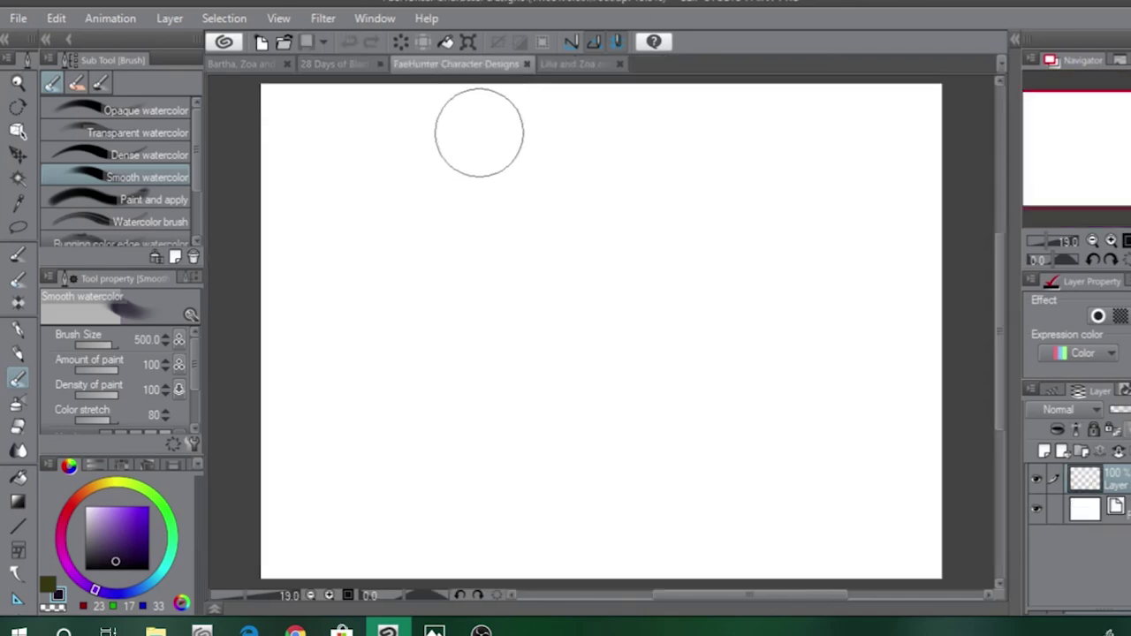
click(321, 65)
key(bracketleft)
key(bracketleft)
key(bracketleft)
key(bracketleft)
key(bracketleft)
key(bracketleft)
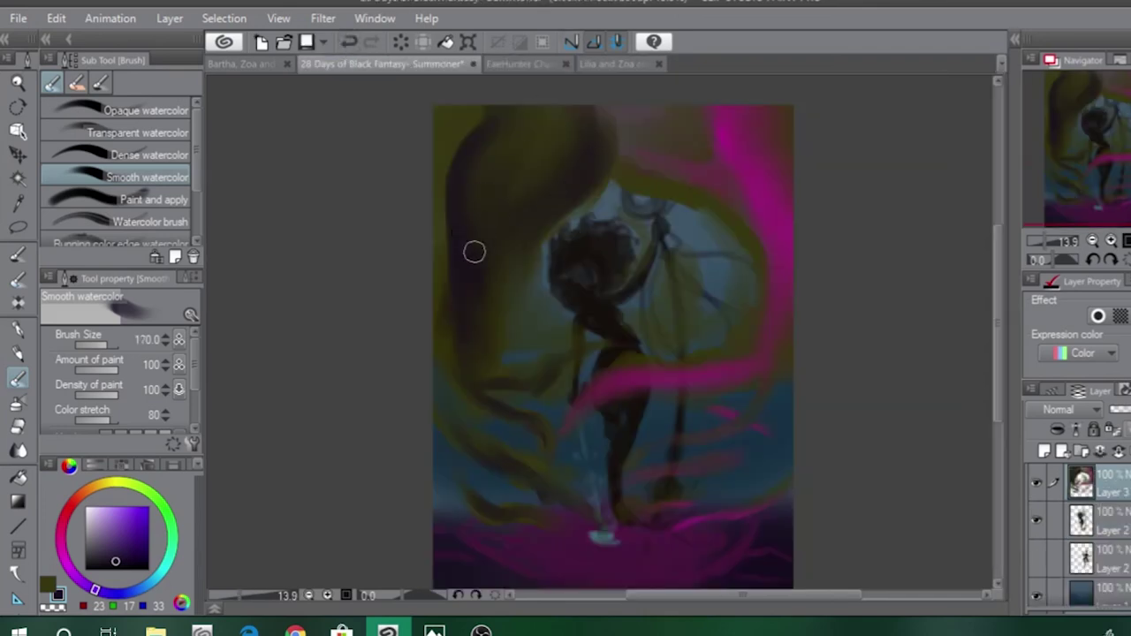
key(bracketright)
key(bracketright)
key(bracketright)
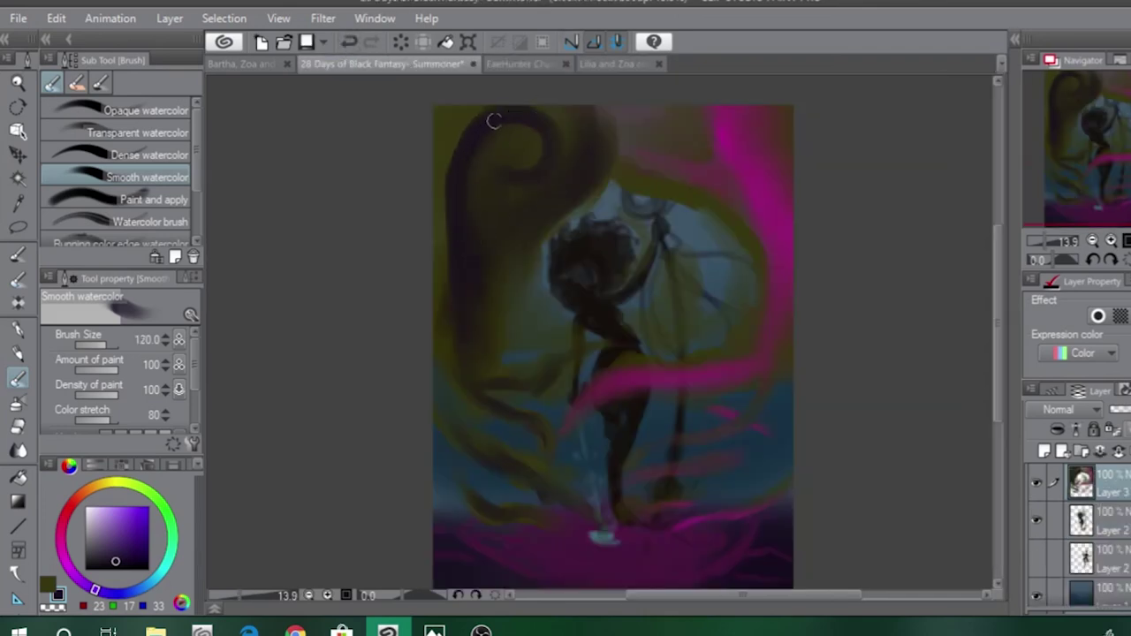
drag(500, 114, 518, 132)
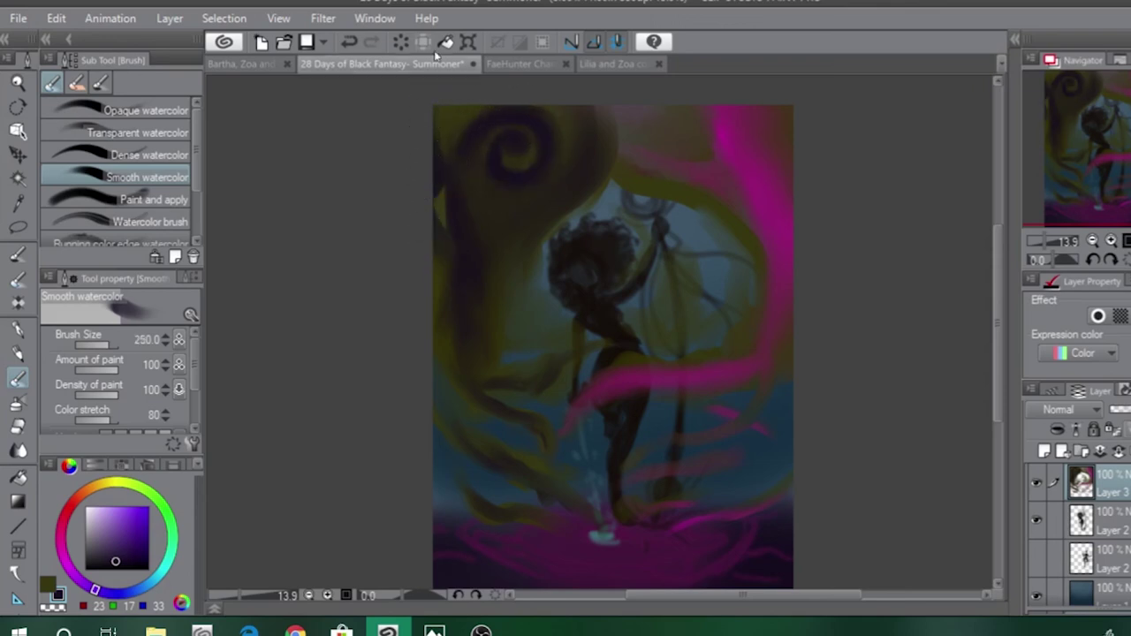
Sample magenta and test dark red strokes at the top right, undoing them
alt+click(676, 150)
key(bracketleft)
key(bracketleft)
key(bracketleft)
key(bracketleft)
key(bracketleft)
key(bracketleft)
key(bracketleft)
key(bracketleft)
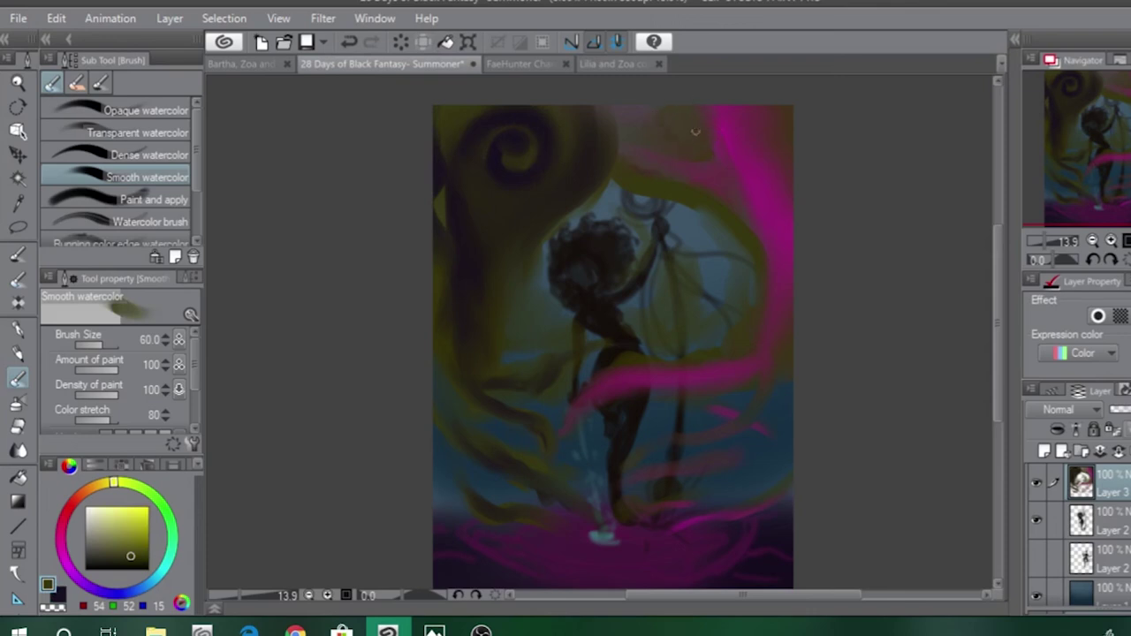
alt+click(766, 183)
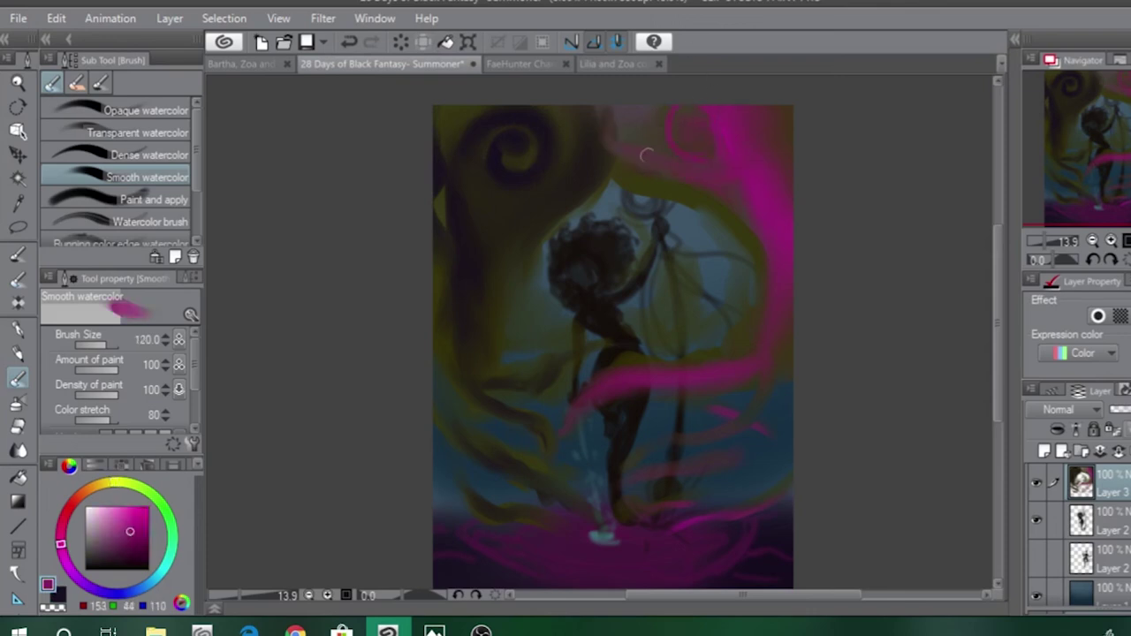
key(bracketright)
key(bracketright)
click(140, 559)
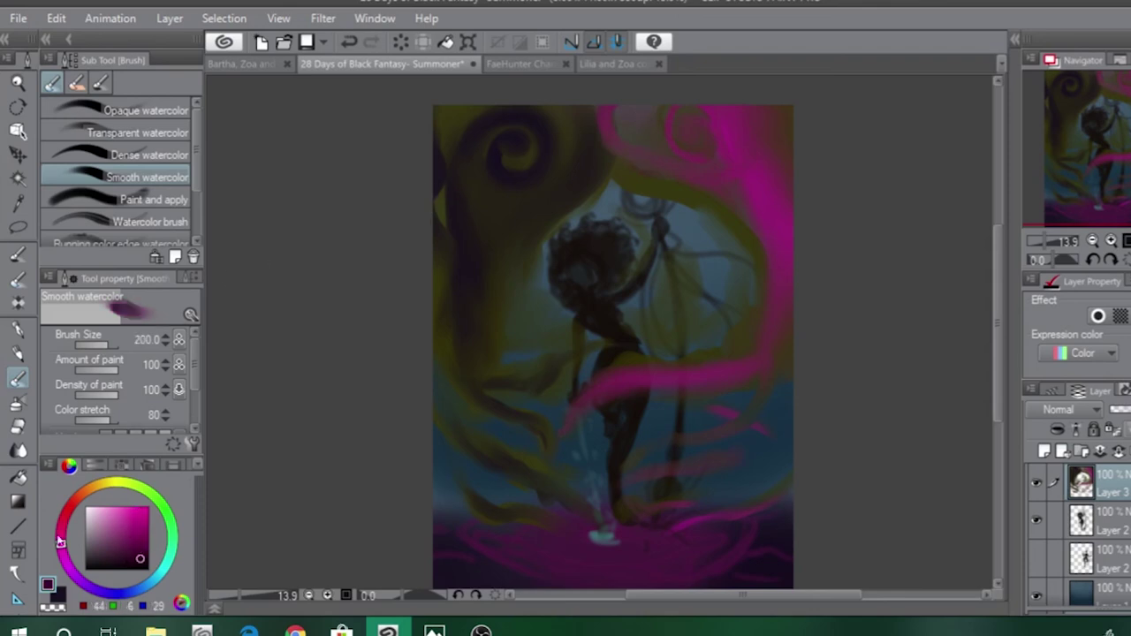
drag(61, 541, 64, 512)
mouse_move(715, 121)
mouse_down()
mouse_move(740, 154)
mouse_move(739, 199)
mouse_move(730, 133)
mouse_move(720, 127)
mouse_move(730, 147)
mouse_move(709, 157)
mouse_move(705, 140)
mouse_move(719, 141)
mouse_move(703, 130)
mouse_move(730, 162)
mouse_move(705, 141)
mouse_move(711, 129)
mouse_move(730, 161)
mouse_move(714, 129)
mouse_move(726, 170)
mouse_up()
key(ctrl+z)
key(ctrl+z)
key(p)
key(ctrl+z)
Dab a dark red blob on the magenta and run dark lines down the right edge
key(p)
alt+click(716, 132)
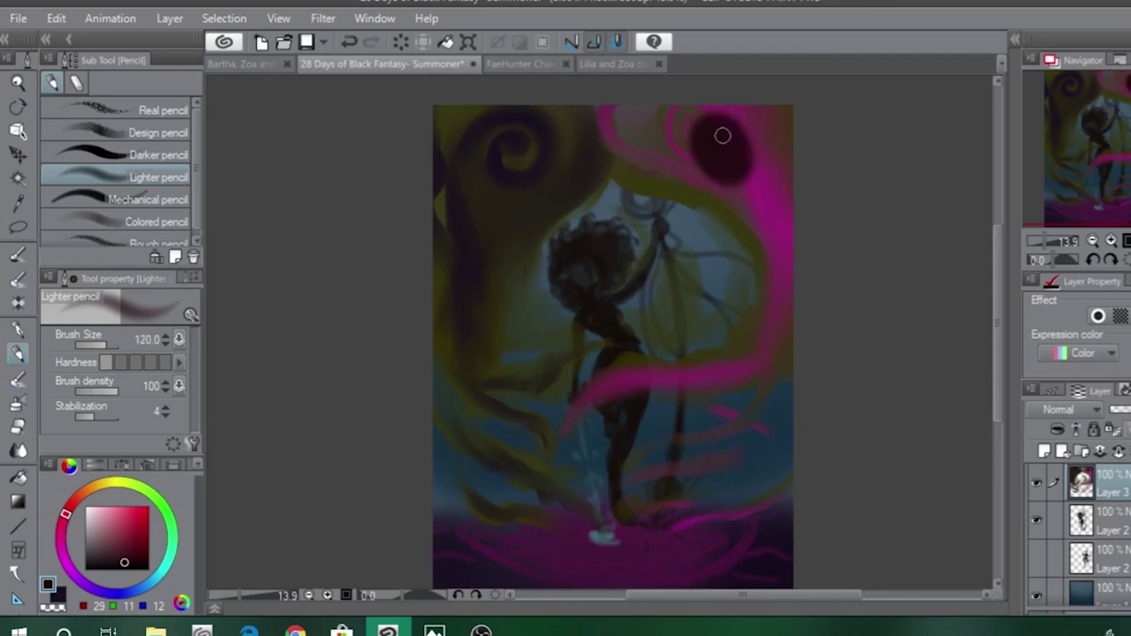
mouse_move(676, 131)
mouse_down()
mouse_move(672, 109)
mouse_move(733, 101)
mouse_up()
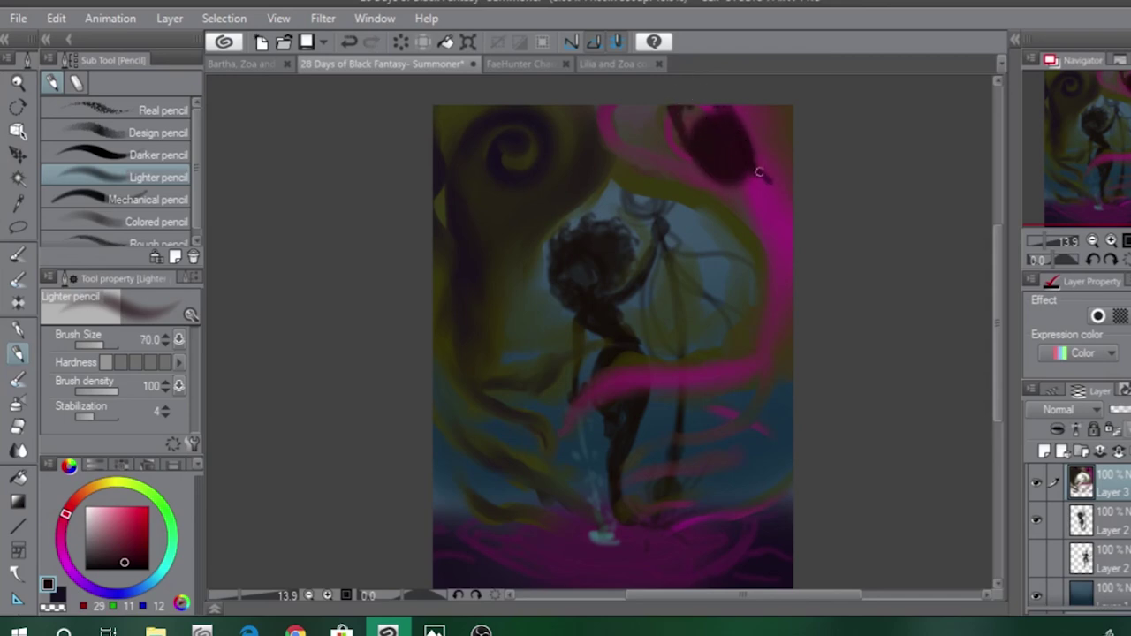
drag(759, 172, 786, 201)
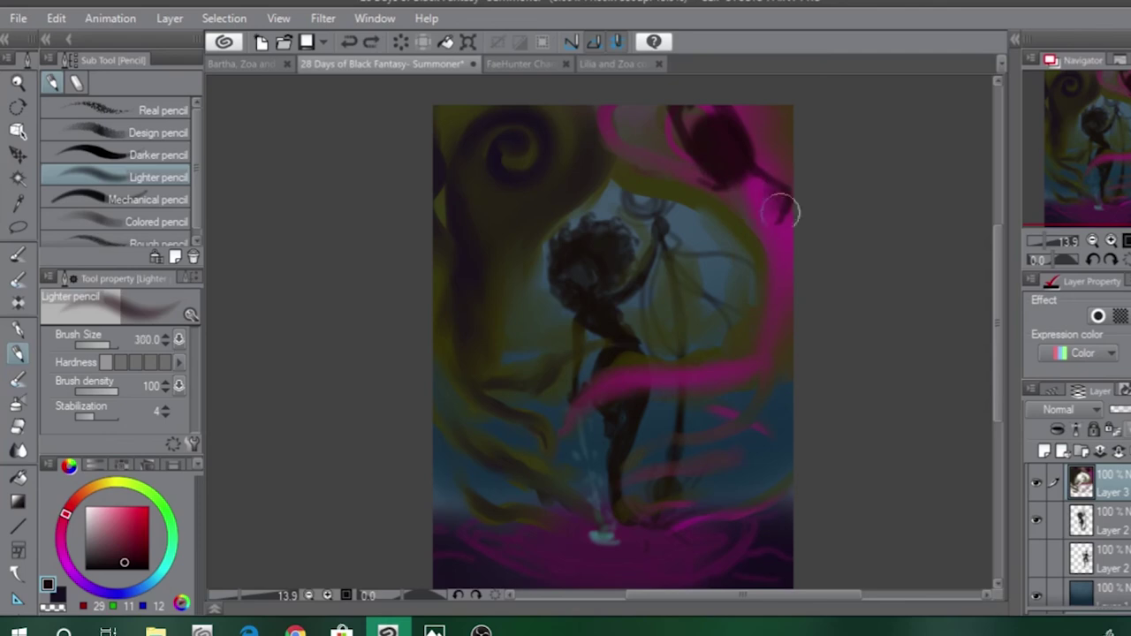
mouse_move(777, 207)
mouse_down()
mouse_move(778, 236)
mouse_move(774, 217)
mouse_move(757, 226)
mouse_move(771, 205)
mouse_move(770, 234)
mouse_move(759, 206)
mouse_move(748, 245)
mouse_move(756, 237)
mouse_move(757, 257)
mouse_move(710, 318)
mouse_move(680, 394)
mouse_move(766, 289)
mouse_move(688, 407)
mouse_move(714, 395)
mouse_move(702, 461)
mouse_move(685, 397)
mouse_move(663, 426)
mouse_move(701, 453)
mouse_move(700, 412)
mouse_move(676, 428)
mouse_move(668, 415)
mouse_move(649, 451)
mouse_up()
Paint the right creature arm and clawed hand, reaching toward the figure's head
key(bracketleft)
key(bracketleft)
key(bracketleft)
key(bracketleft)
key(bracketleft)
key(bracketleft)
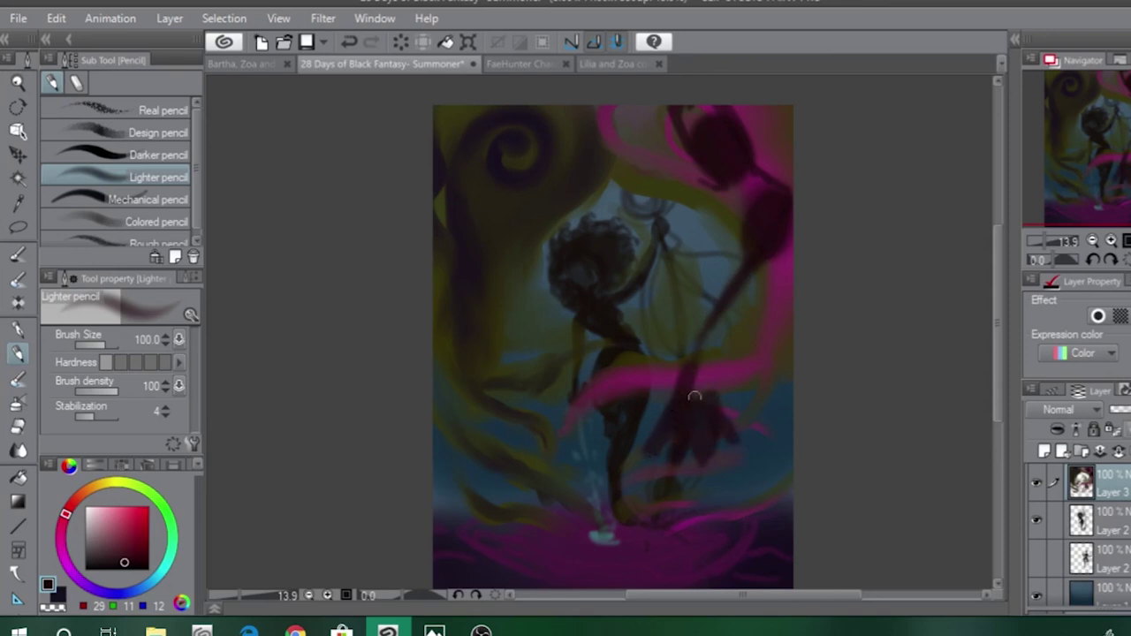
key(bracketright)
mouse_move(695, 397)
mouse_down()
mouse_move(707, 333)
mouse_move(707, 385)
mouse_move(693, 346)
mouse_move(705, 319)
mouse_move(708, 357)
mouse_move(705, 310)
mouse_move(701, 321)
mouse_move(745, 313)
mouse_move(715, 325)
mouse_move(750, 304)
mouse_move(707, 320)
mouse_move(755, 233)
mouse_move(756, 267)
mouse_up()
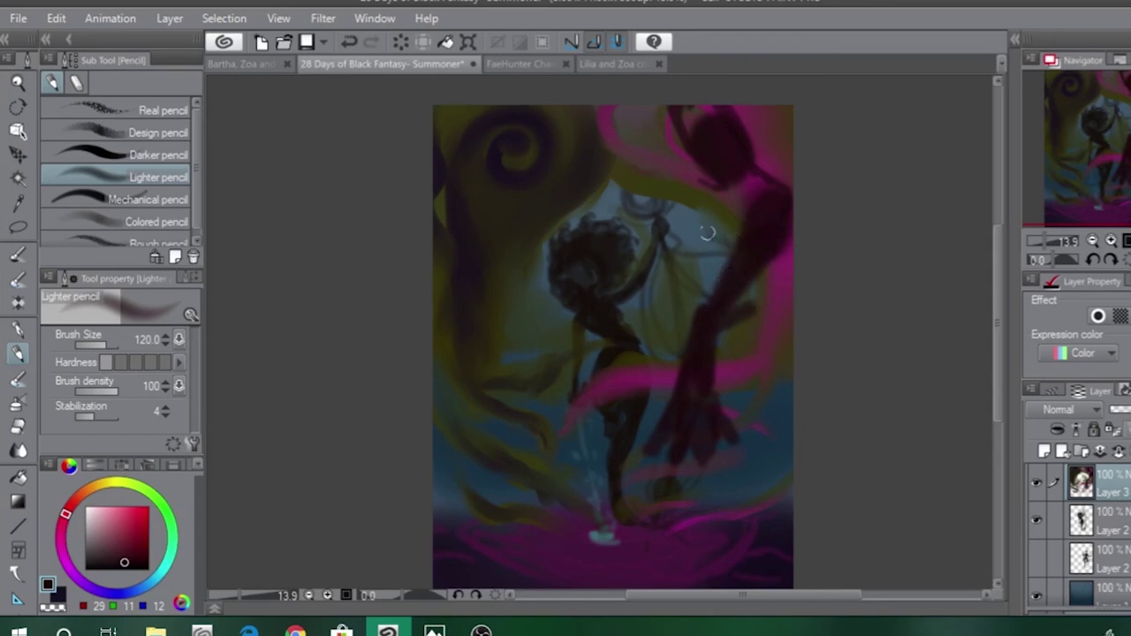
mouse_move(707, 232)
mouse_down()
mouse_move(697, 183)
mouse_move(690, 196)
mouse_move(712, 242)
mouse_move(686, 217)
mouse_move(691, 170)
mouse_move(689, 221)
mouse_move(704, 179)
mouse_move(708, 209)
mouse_move(724, 178)
mouse_move(728, 234)
mouse_move(742, 187)
mouse_up()
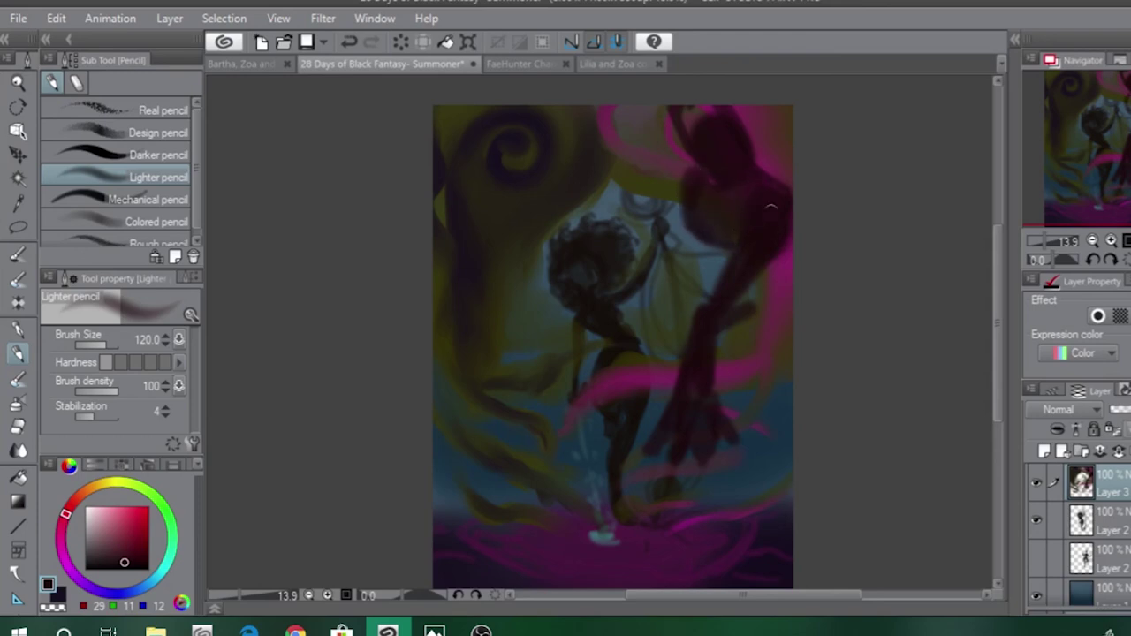
drag(698, 128, 684, 110)
drag(727, 149, 718, 130)
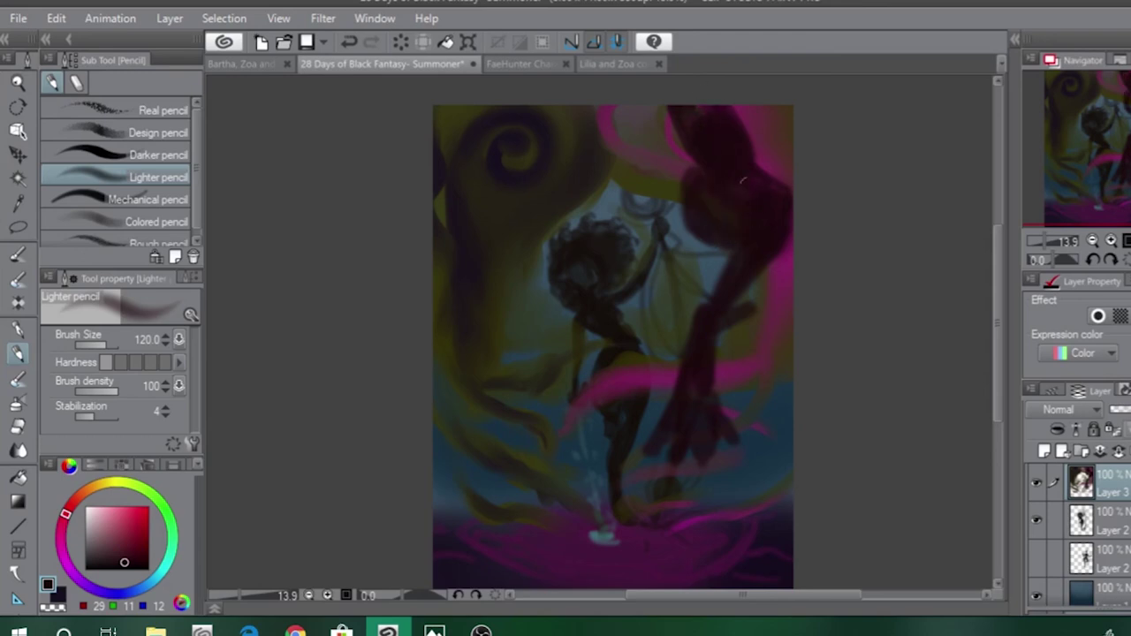
drag(681, 228, 672, 253)
key(ctrl+z)
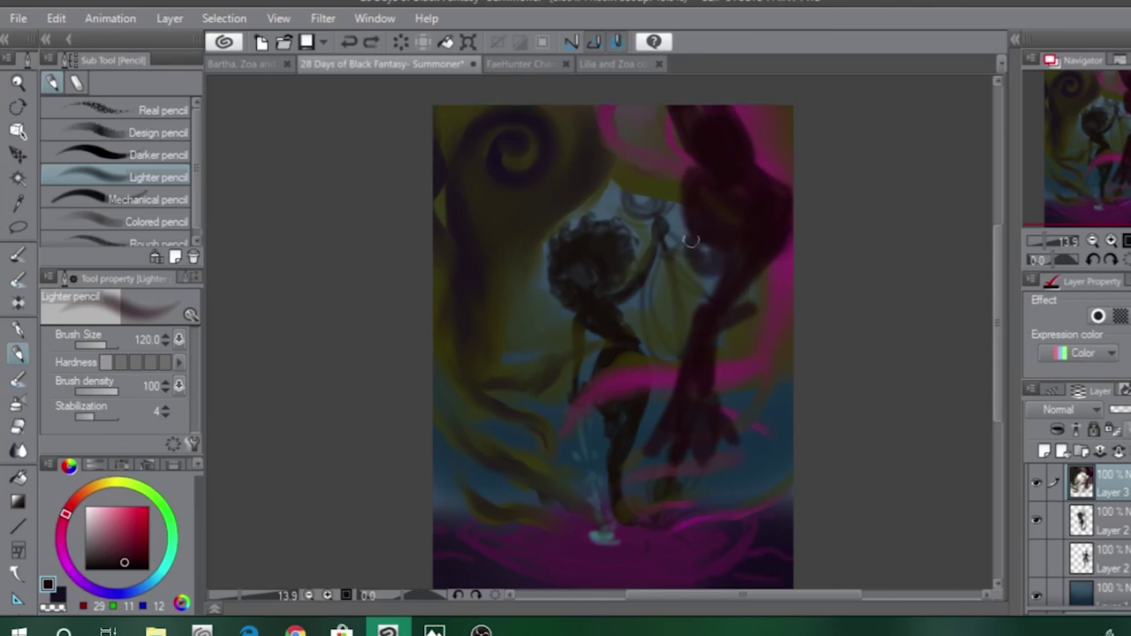
mouse_move(704, 265)
mouse_down()
mouse_move(686, 238)
mouse_move(696, 238)
mouse_move(679, 254)
mouse_move(659, 233)
mouse_move(629, 233)
mouse_move(601, 252)
mouse_up()
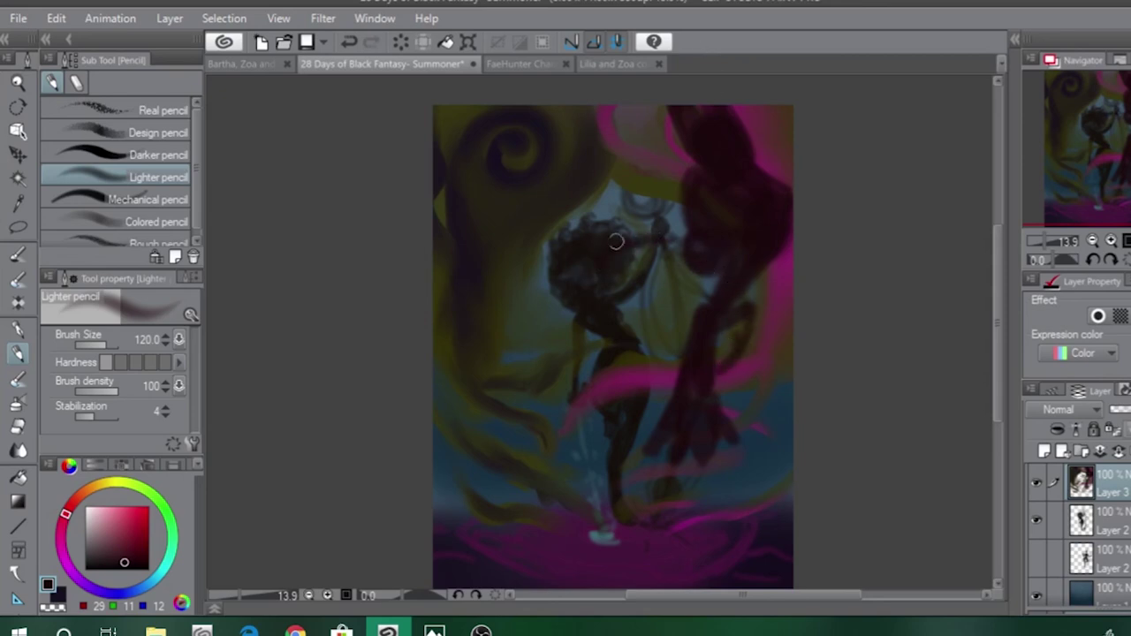
Shift the colour to maroon and darken the top-left swirl eye with a stroke down-left
key(x)
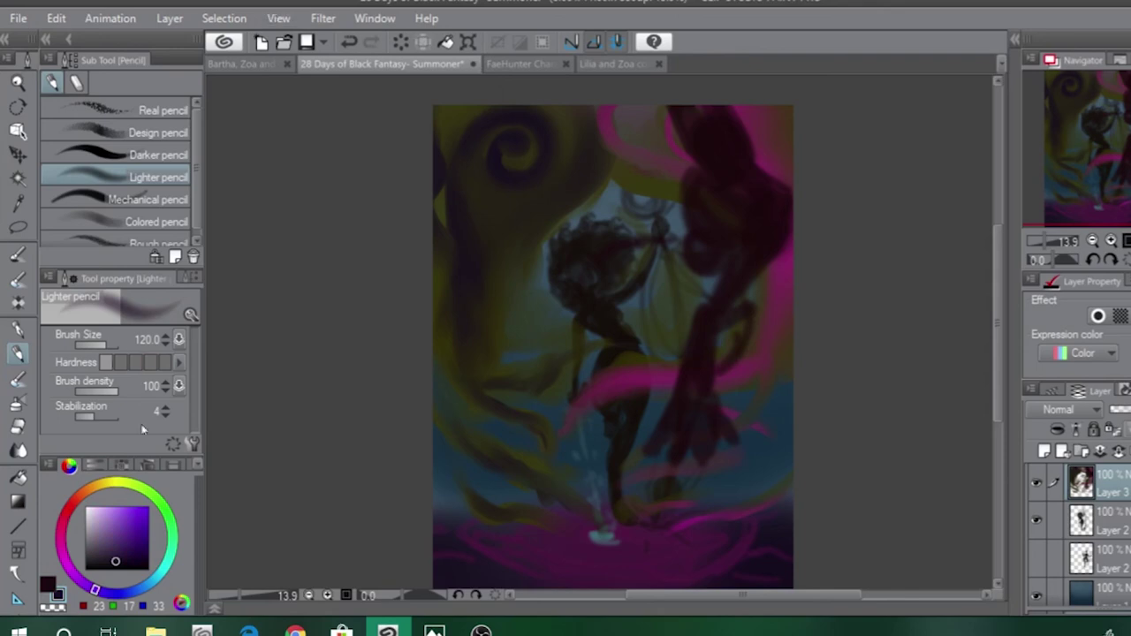
click(65, 509)
drag(79, 499, 91, 487)
key(bracketright)
key(bracketright)
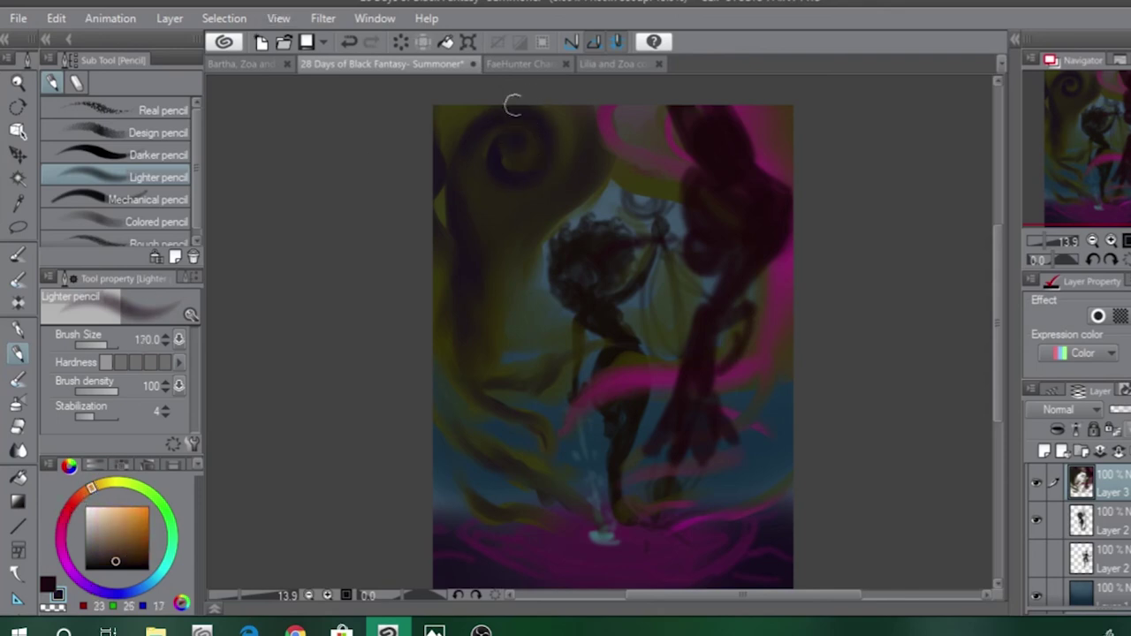
alt+click(720, 156)
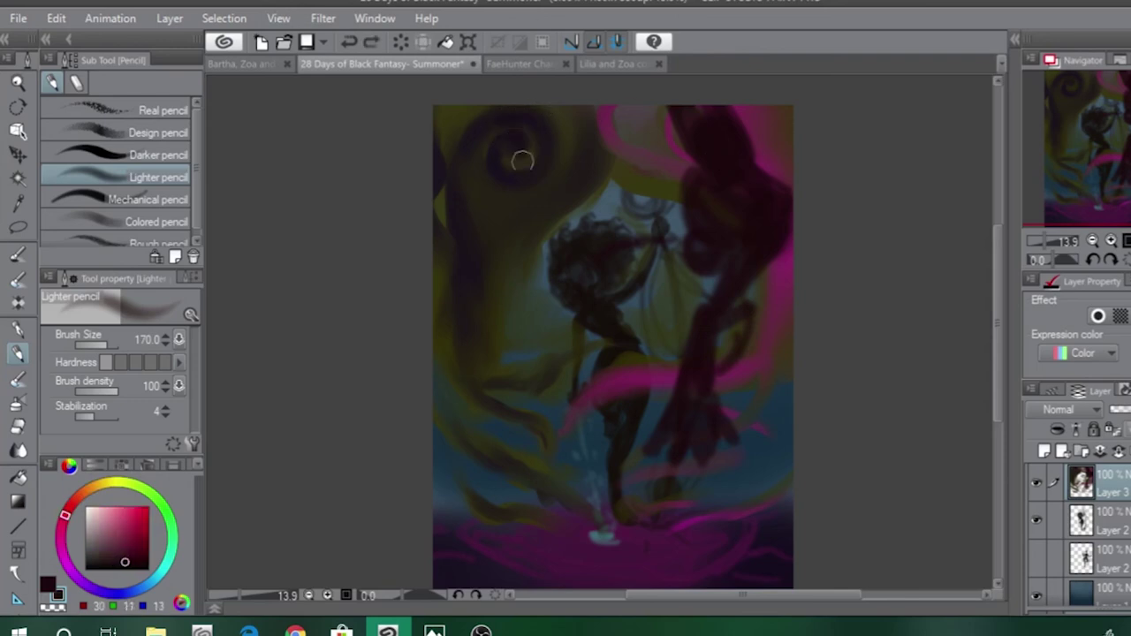
mouse_move(522, 161)
mouse_down()
mouse_move(498, 140)
mouse_move(529, 142)
mouse_up()
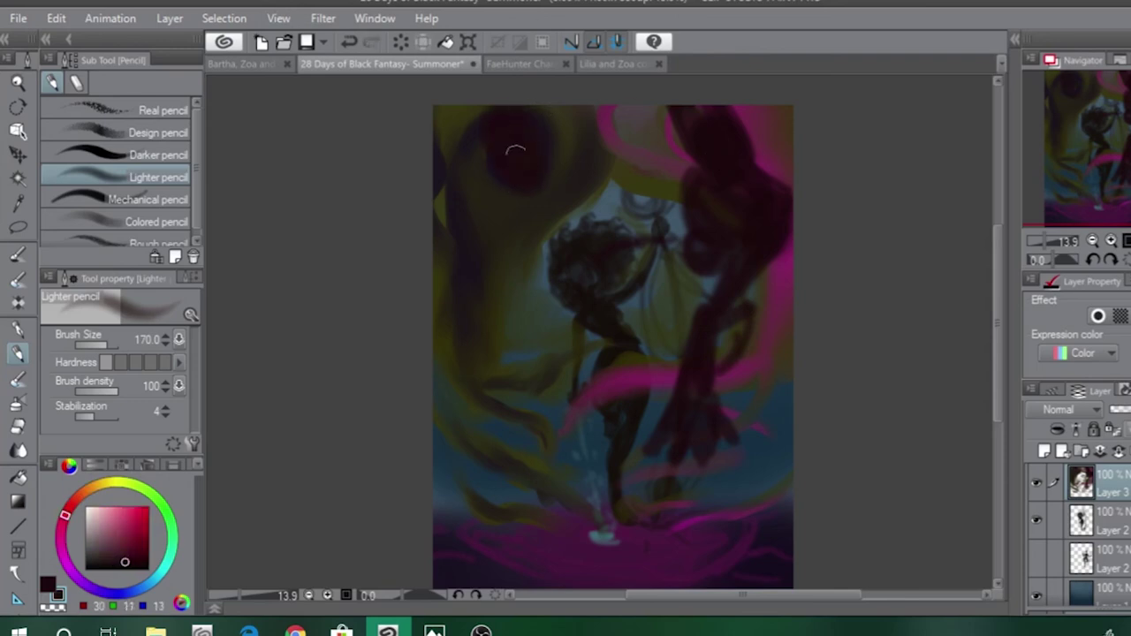
key(bracketleft)
key(bracketleft)
key(bracketleft)
key(bracketleft)
key(bracketleft)
key(bracketright)
key(bracketright)
key(bracketright)
drag(542, 165, 498, 232)
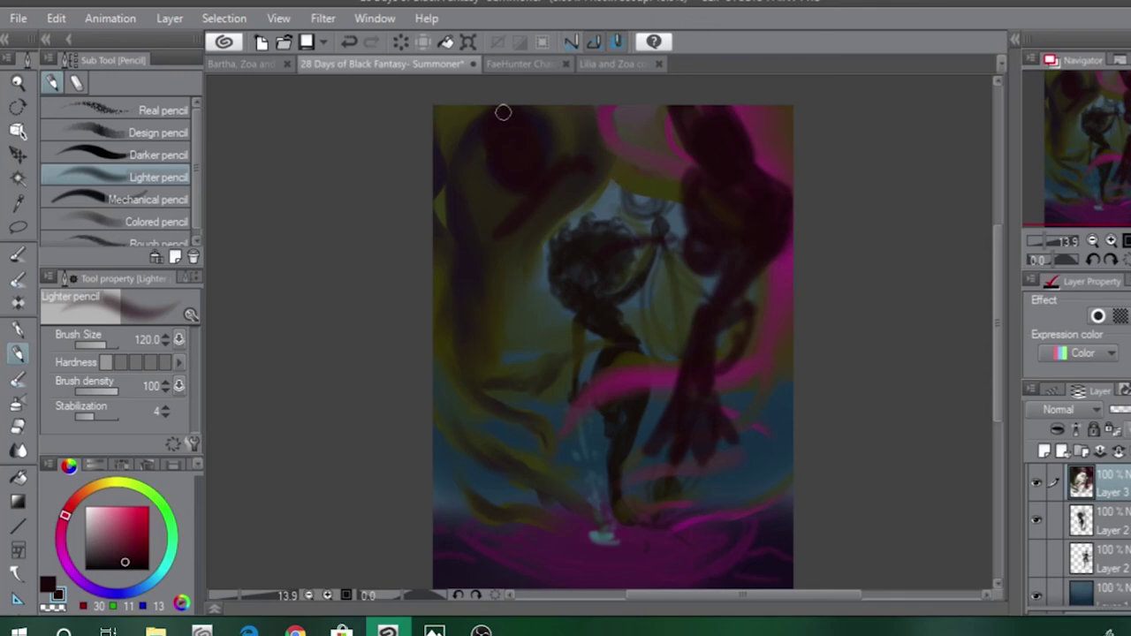
Darken the top beside the pink area and thicken both the right and left creature arms
mouse_move(576, 165)
mouse_down()
mouse_move(565, 157)
mouse_move(578, 123)
mouse_move(594, 135)
mouse_move(565, 126)
mouse_up()
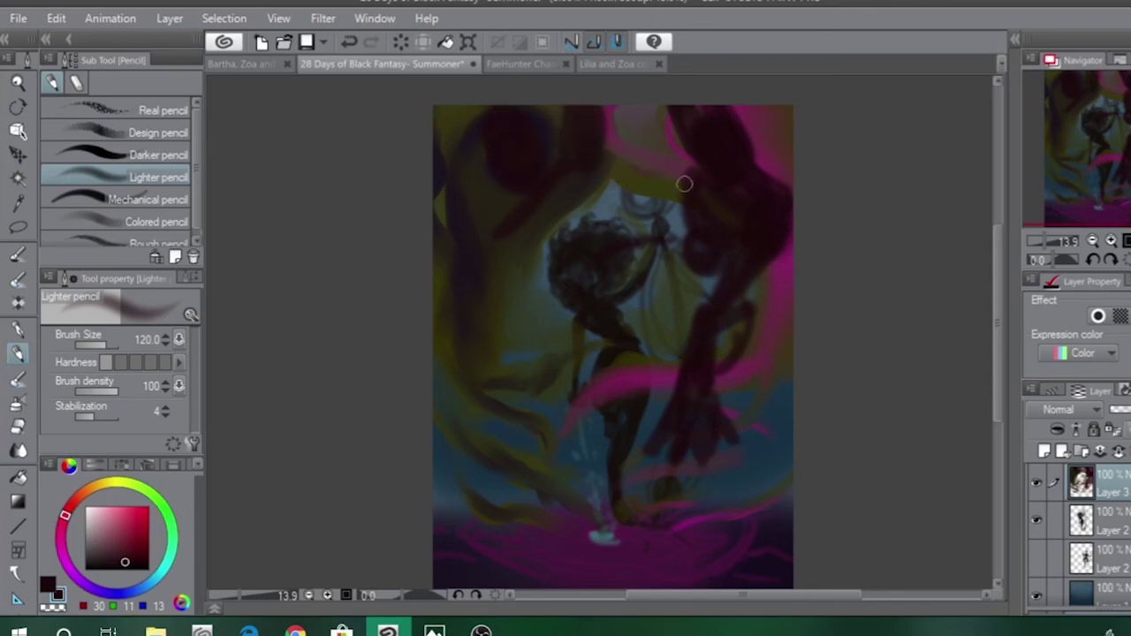
mouse_move(681, 182)
mouse_down()
mouse_move(645, 113)
mouse_move(621, 98)
mouse_move(652, 107)
mouse_move(653, 137)
mouse_move(664, 122)
mouse_up()
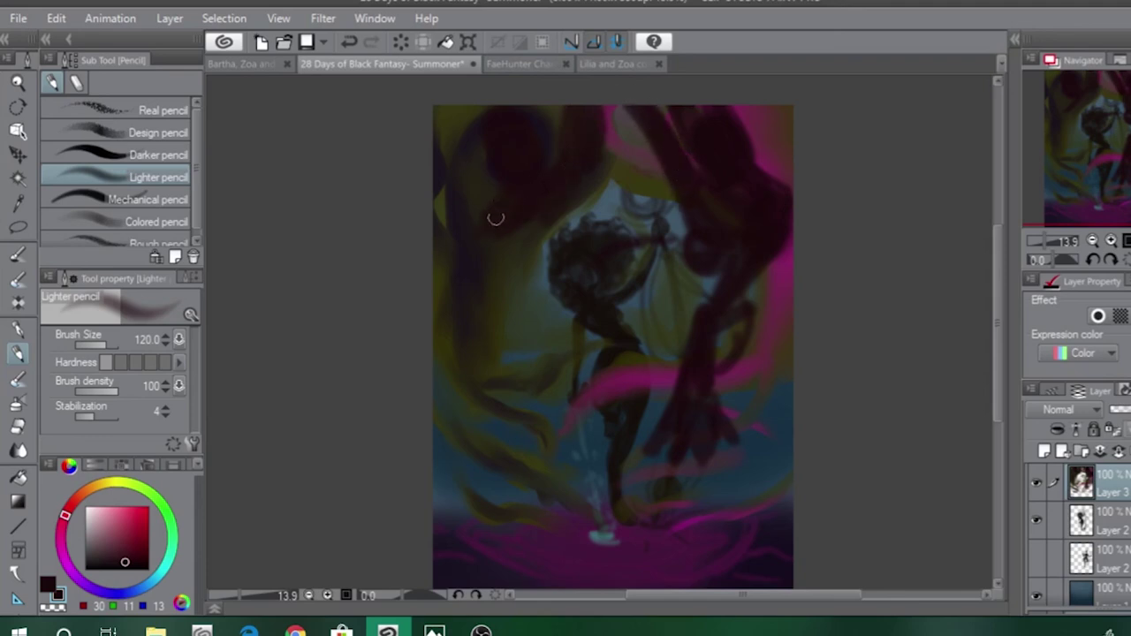
mouse_move(565, 182)
mouse_down()
mouse_move(538, 273)
mouse_move(515, 284)
mouse_up()
key(bracketright)
key(bracketright)
key(bracketright)
mouse_move(517, 202)
mouse_down()
mouse_move(533, 245)
mouse_move(479, 283)
mouse_up()
key(bracketleft)
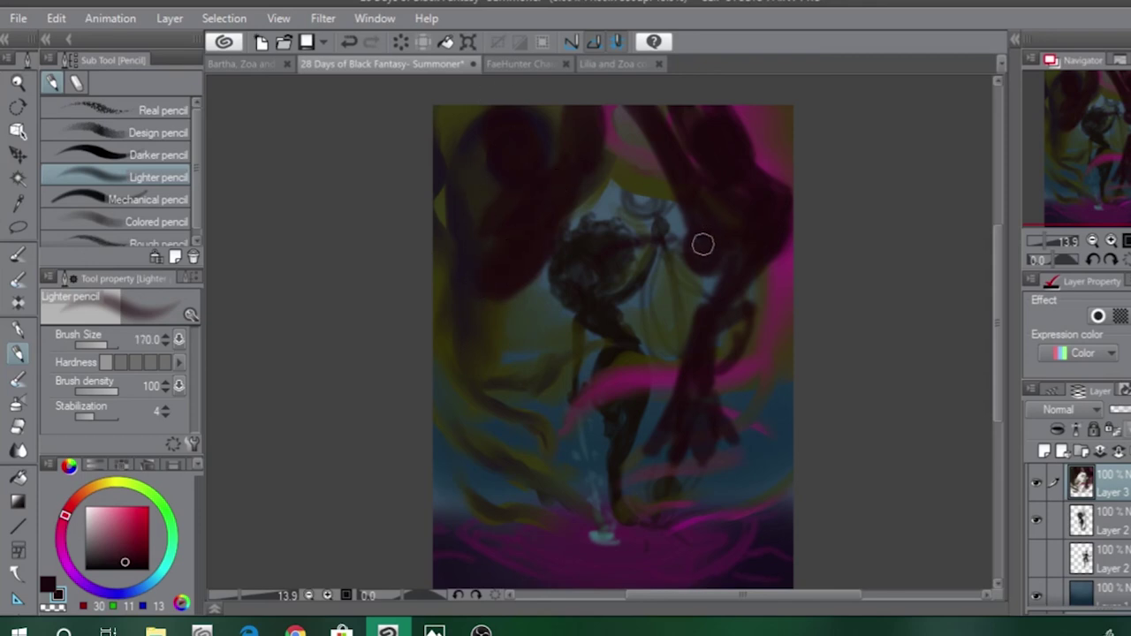
key(bracketleft)
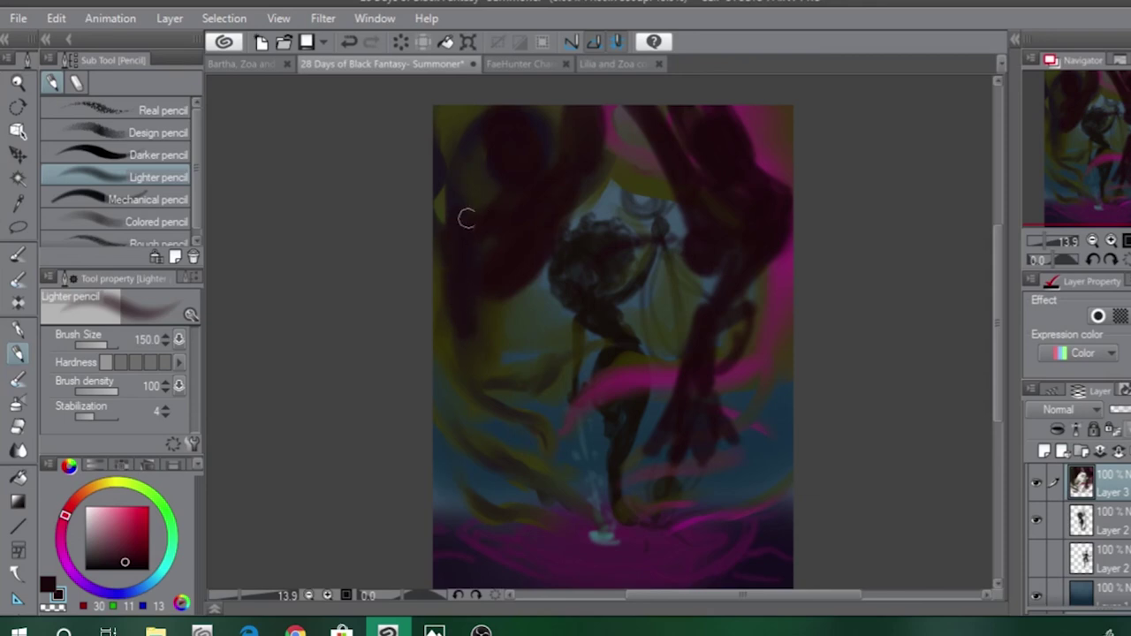
key(bracketleft)
key(bracketleft)
key(bracketleft)
key(bracketleft)
key(bracketleft)
key(ctrl+z)
Darken the left edge and paint dark purple down the figure's right side
mouse_move(496, 336)
mouse_down()
mouse_move(522, 362)
mouse_move(487, 353)
mouse_up()
key(bracketright)
key(bracketright)
key(bracketright)
key(bracketright)
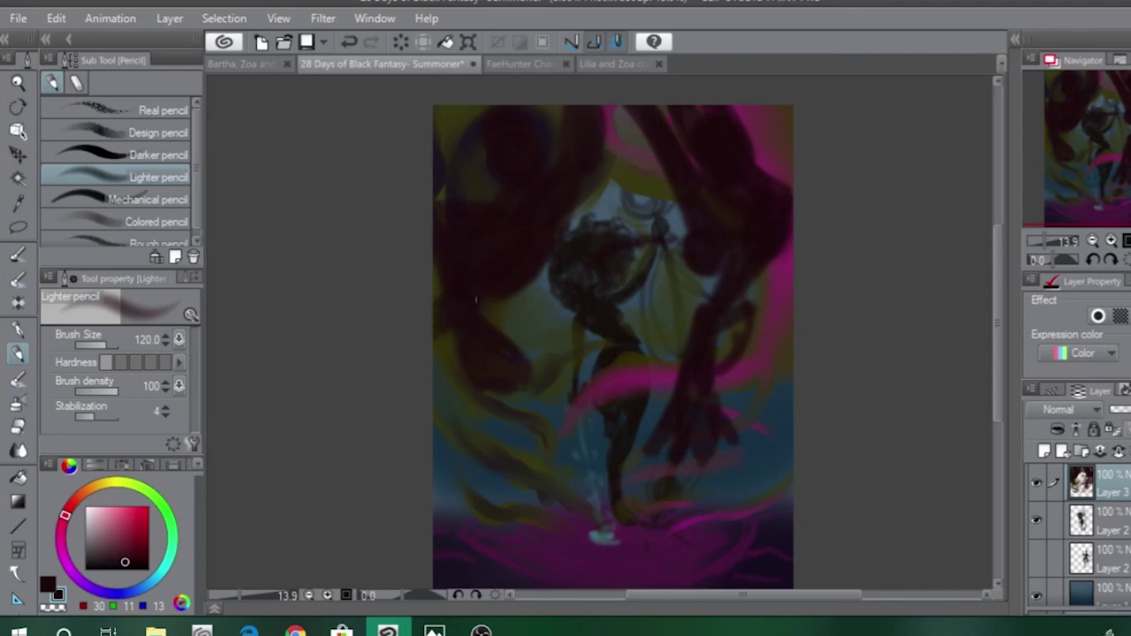
drag(439, 336, 440, 364)
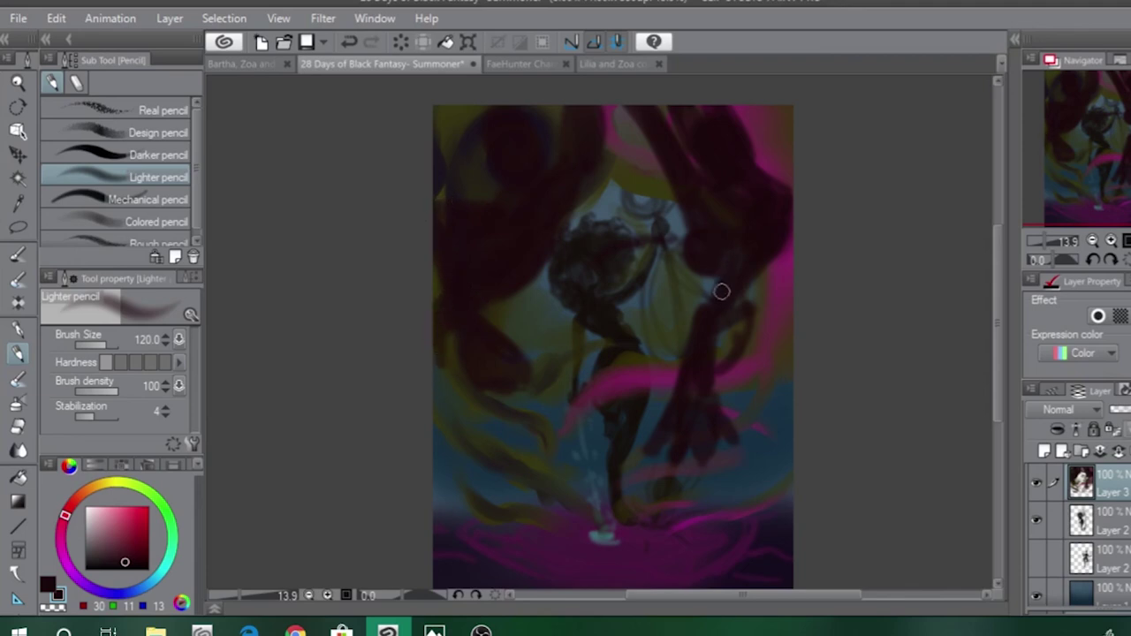
key(bracketright)
key(bracketright)
mouse_move(691, 263)
mouse_down()
mouse_move(672, 292)
mouse_move(677, 308)
mouse_move(696, 307)
mouse_up()
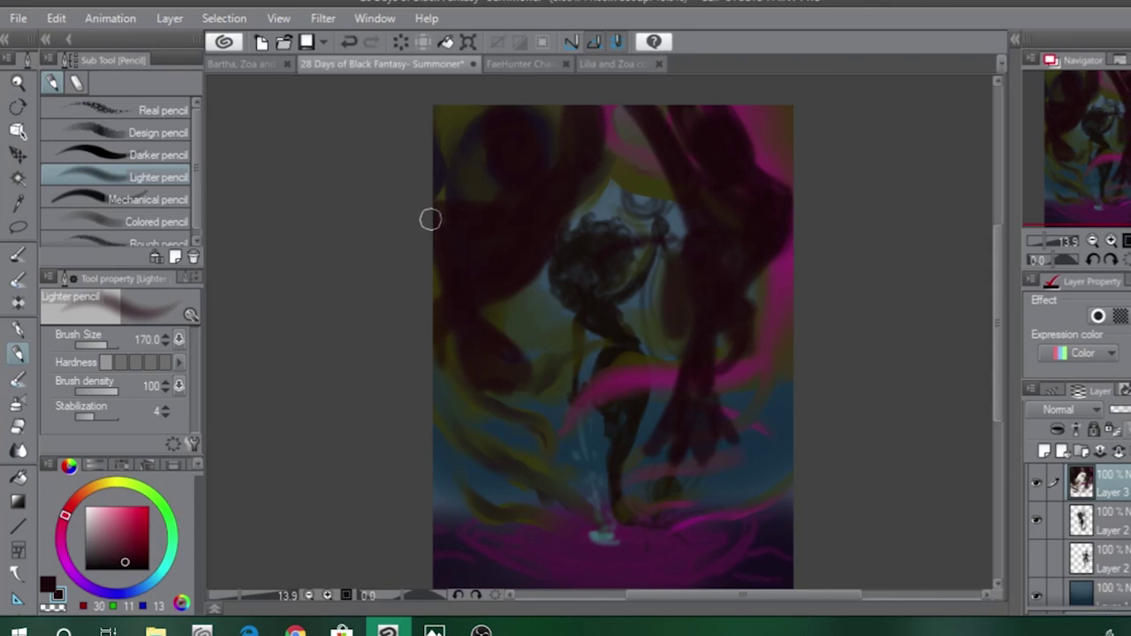
key(bracketleft)
key(ctrl+z)
Cover the green patch left of the figure with sampled dark red, then choose a deeper red
alt+click(442, 453)
alt+click(456, 344)
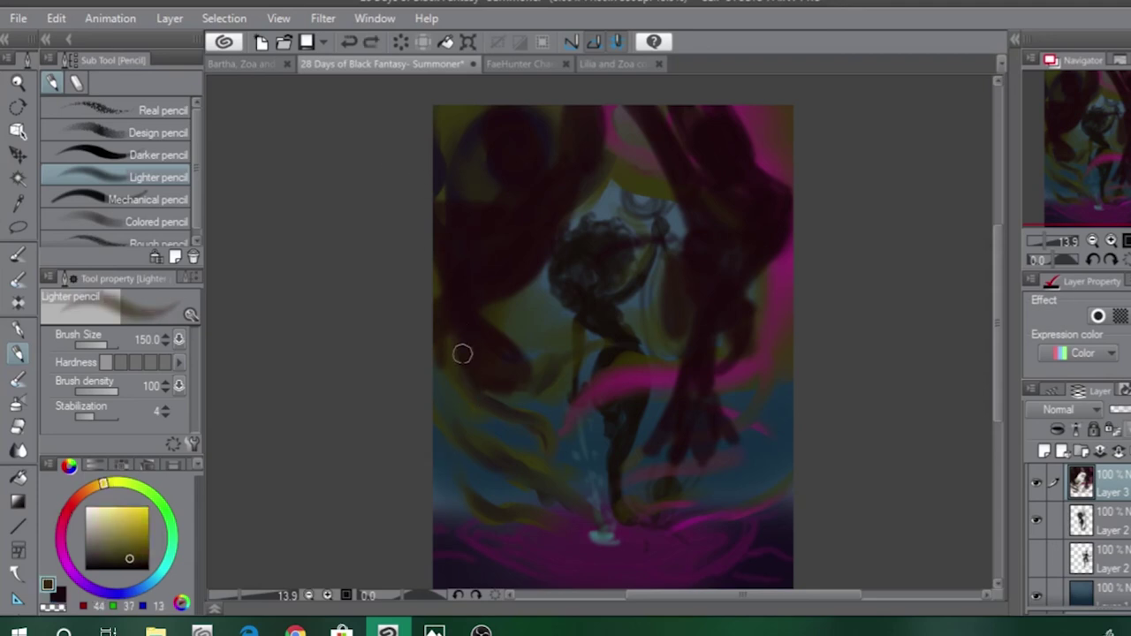
mouse_move(452, 336)
mouse_down()
mouse_move(440, 222)
mouse_move(460, 225)
mouse_move(503, 374)
mouse_move(486, 334)
mouse_move(507, 362)
mouse_move(504, 421)
mouse_move(523, 364)
mouse_move(528, 408)
mouse_move(506, 373)
mouse_move(535, 379)
mouse_move(545, 460)
mouse_move(539, 409)
mouse_move(504, 380)
mouse_move(526, 448)
mouse_move(537, 441)
mouse_move(522, 424)
mouse_move(538, 373)
mouse_move(555, 394)
mouse_move(539, 405)
mouse_move(527, 346)
mouse_move(546, 454)
mouse_move(502, 419)
mouse_move(506, 394)
mouse_move(504, 443)
mouse_up()
alt+click(504, 372)
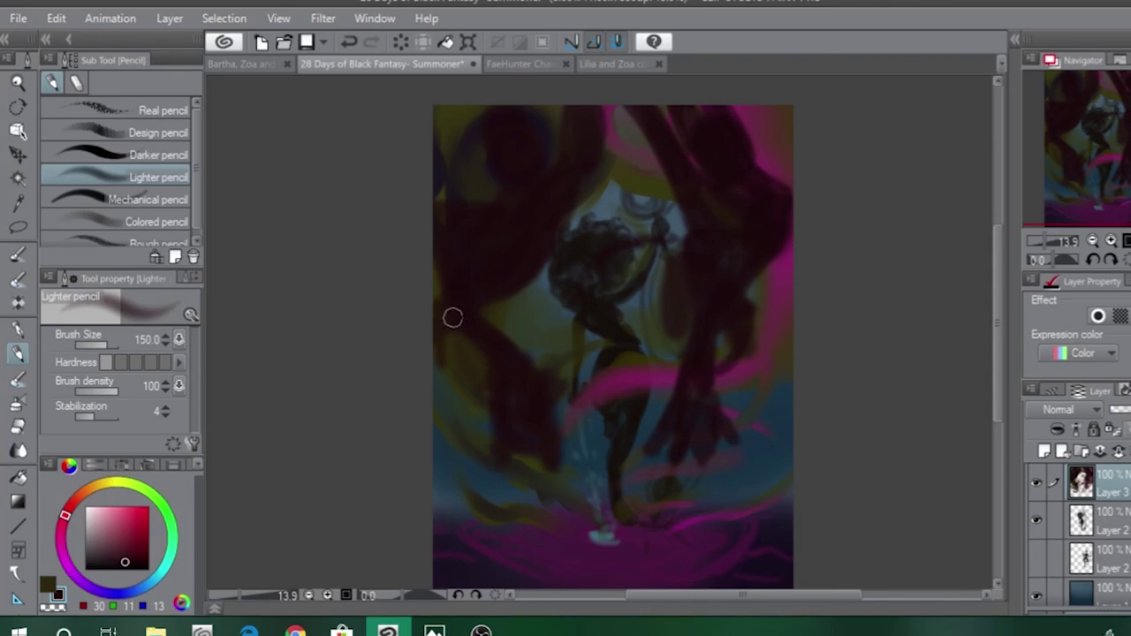
drag(499, 306, 522, 336)
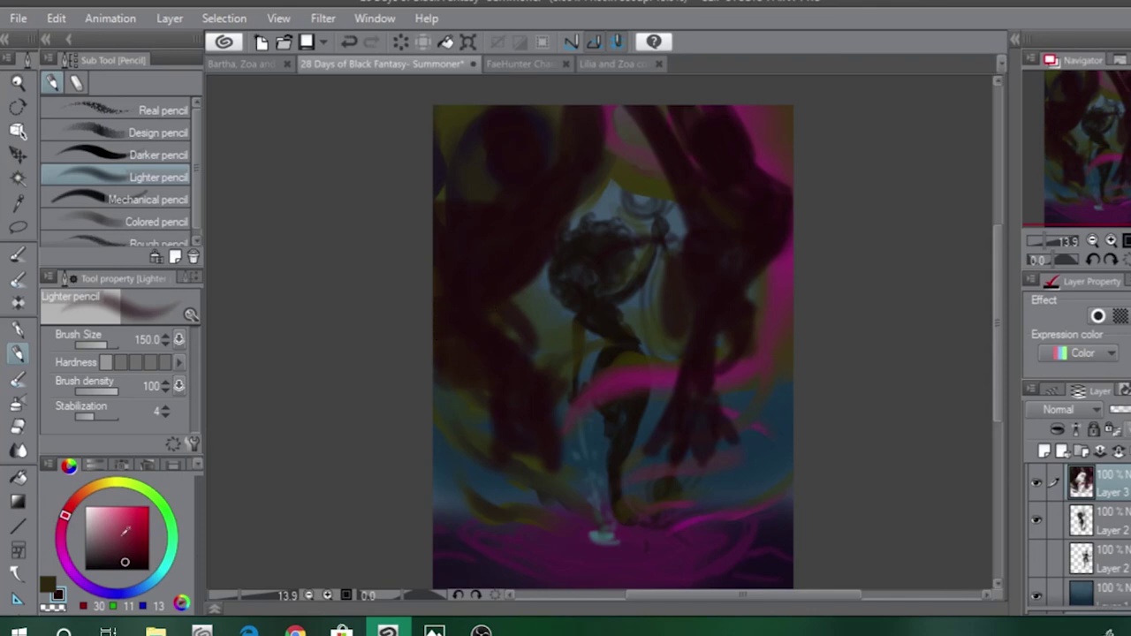
click(140, 564)
key(bracketleft)
key(bracketleft)
key(bracketleft)
key(bracketleft)
key(p)
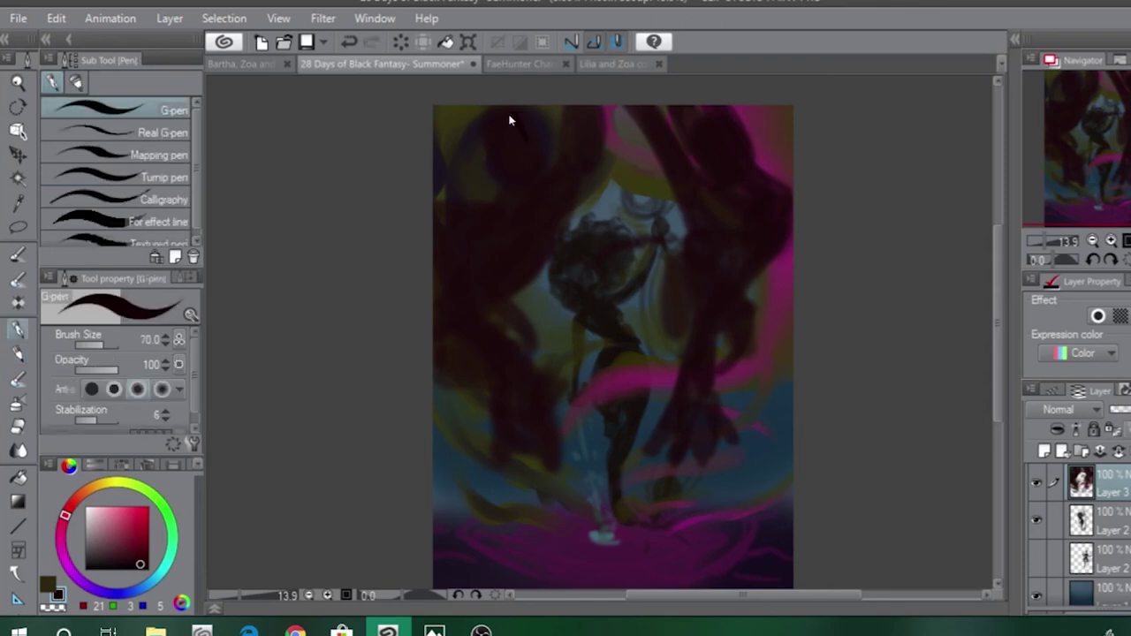
Ink small black loops and curls along the tops of both creature arms, undoing stray strokes
drag(520, 109, 532, 186)
key(ctrl+z)
mouse_move(481, 171)
mouse_down()
mouse_move(480, 182)
mouse_move(491, 175)
mouse_up()
drag(557, 150, 554, 147)
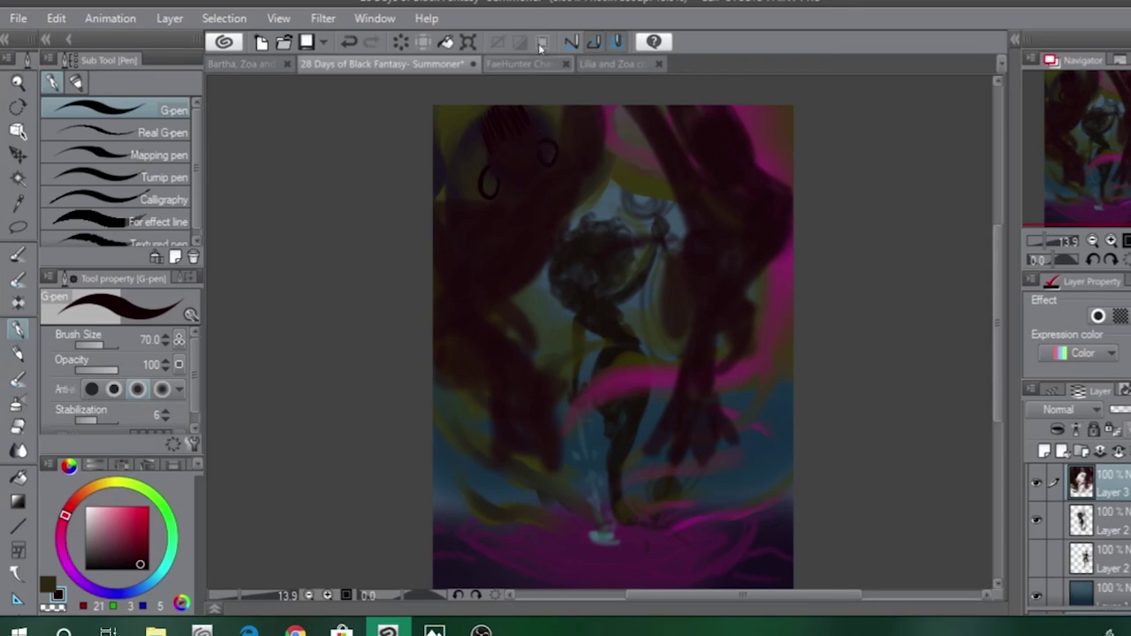
drag(769, 133, 749, 142)
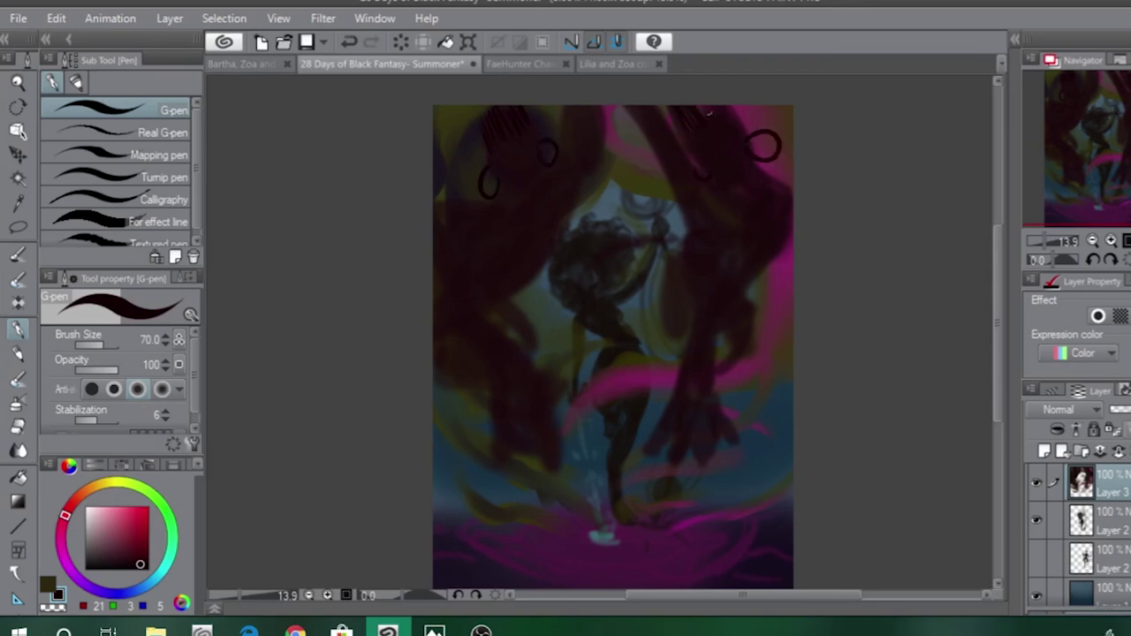
mouse_move(775, 108)
mouse_down()
mouse_move(785, 158)
mouse_move(757, 158)
mouse_up()
key(ctrl+z)
drag(478, 136, 449, 147)
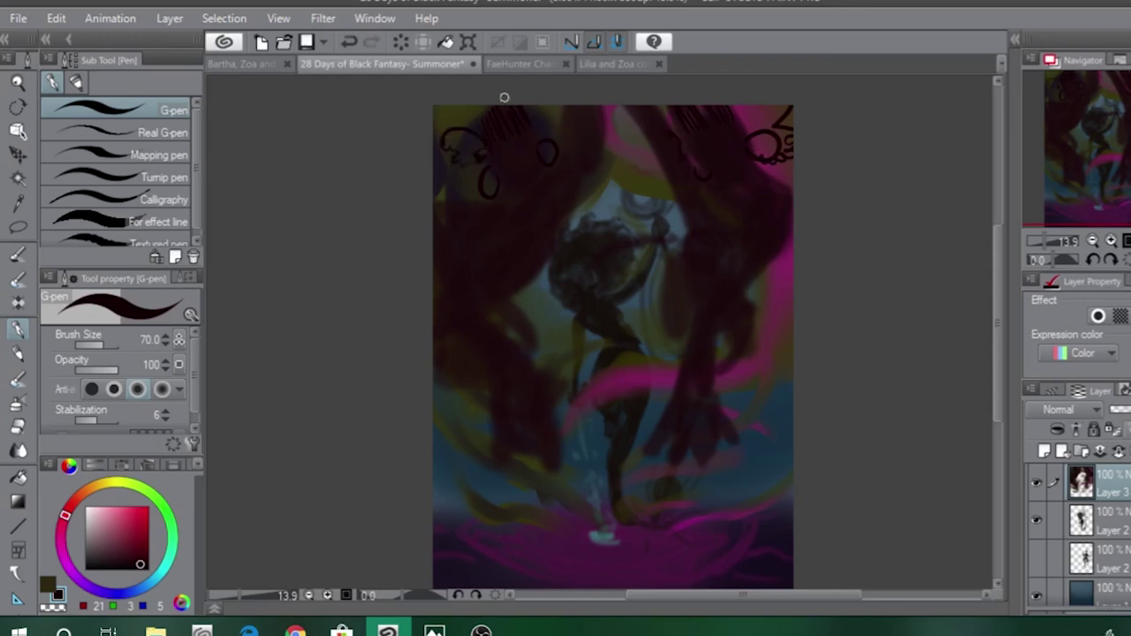
key(ctrl+z)
mouse_move(455, 182)
mouse_down()
mouse_move(489, 193)
mouse_move(458, 188)
mouse_up()
mouse_move(539, 122)
mouse_down()
mouse_move(564, 95)
mouse_move(558, 158)
mouse_up()
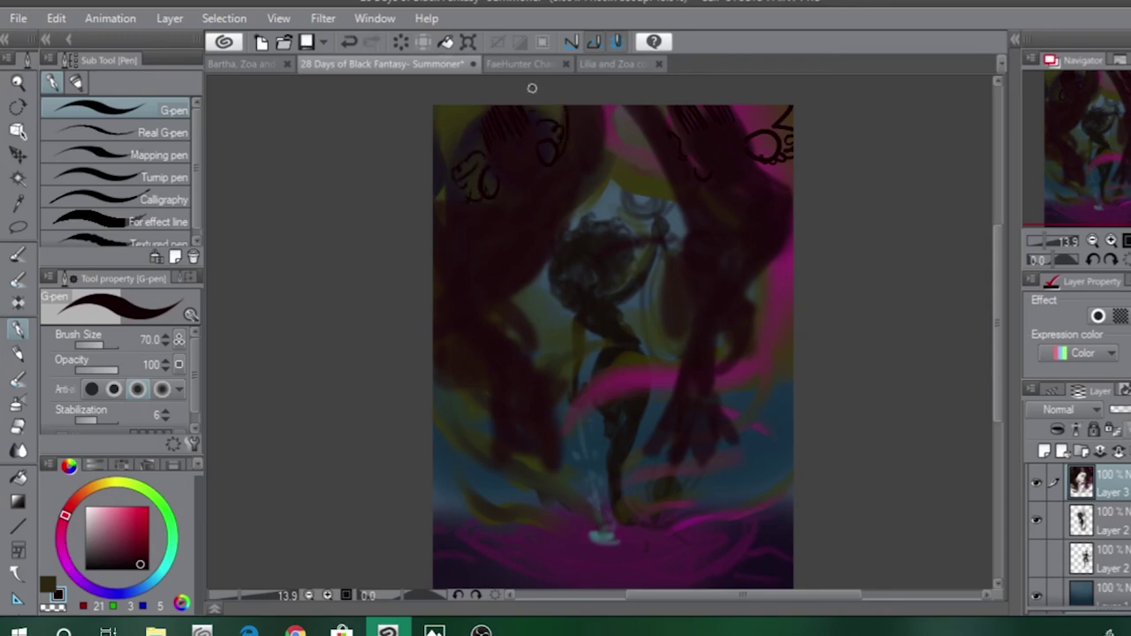
Abandon a trial transform of Layer 3 and move Layer 3 below Layer 2
click(470, 41)
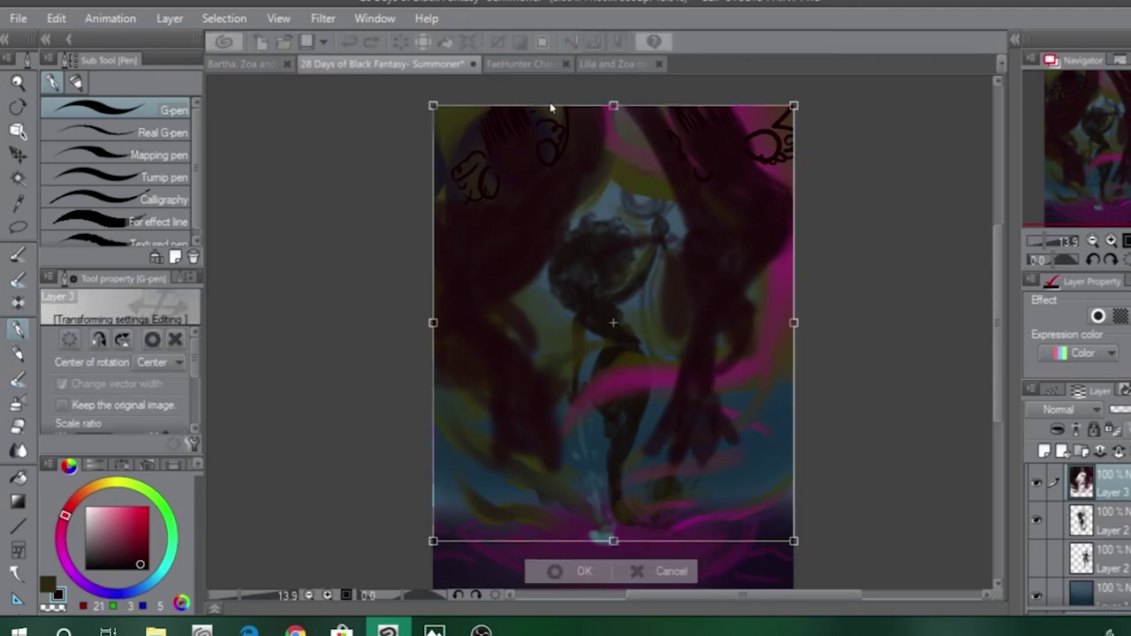
drag(611, 108, 608, 217)
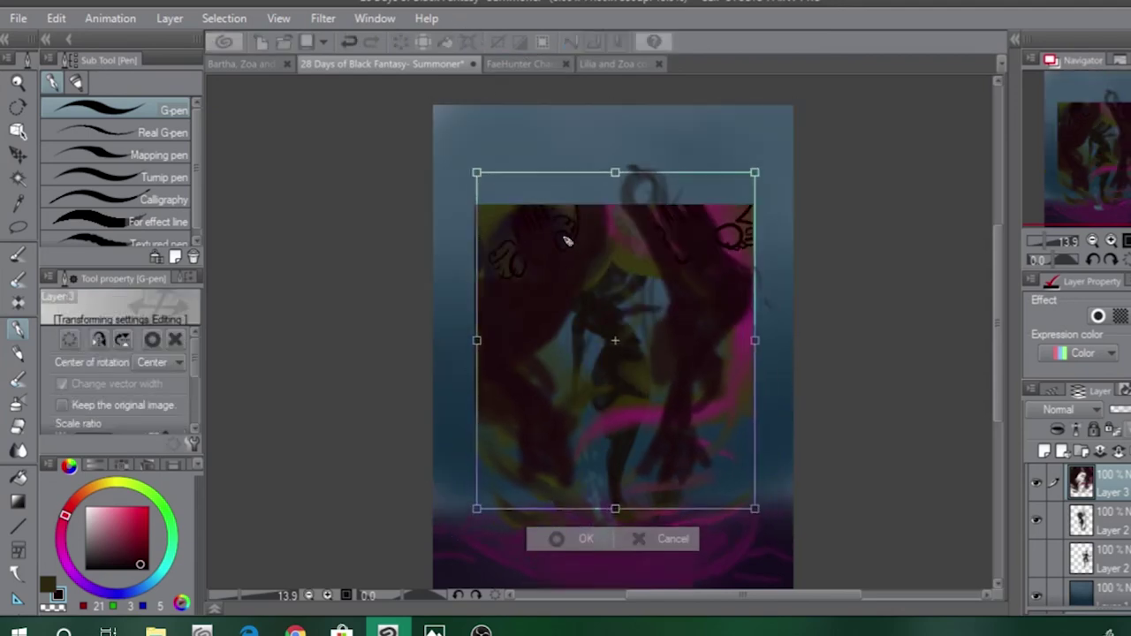
key(ctrl+z)
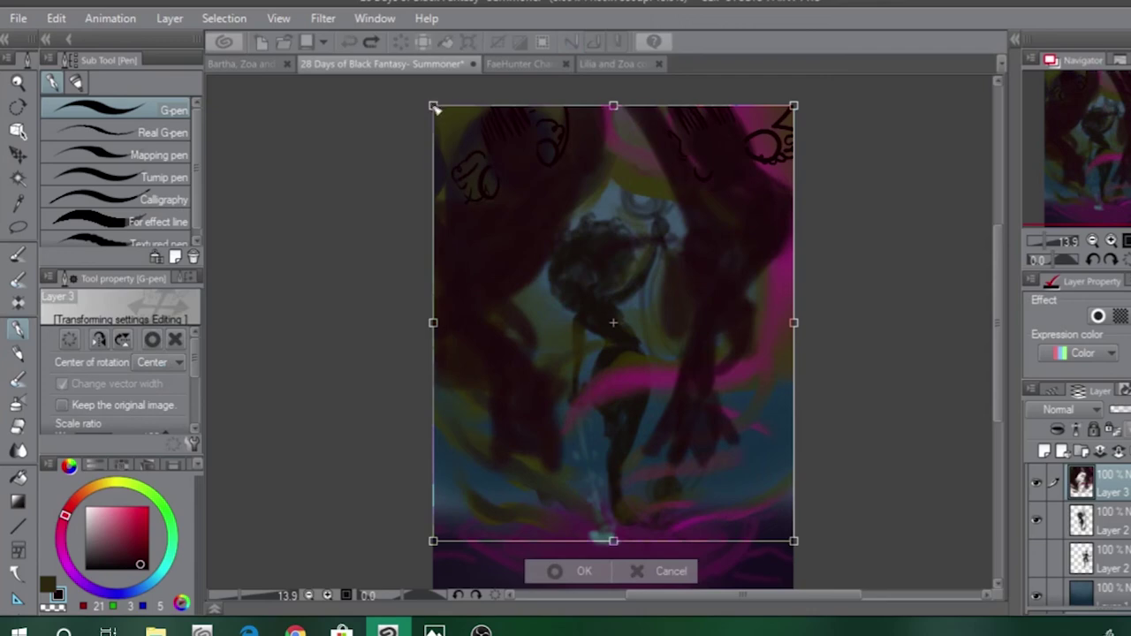
drag(436, 109, 451, 118)
key(Return)
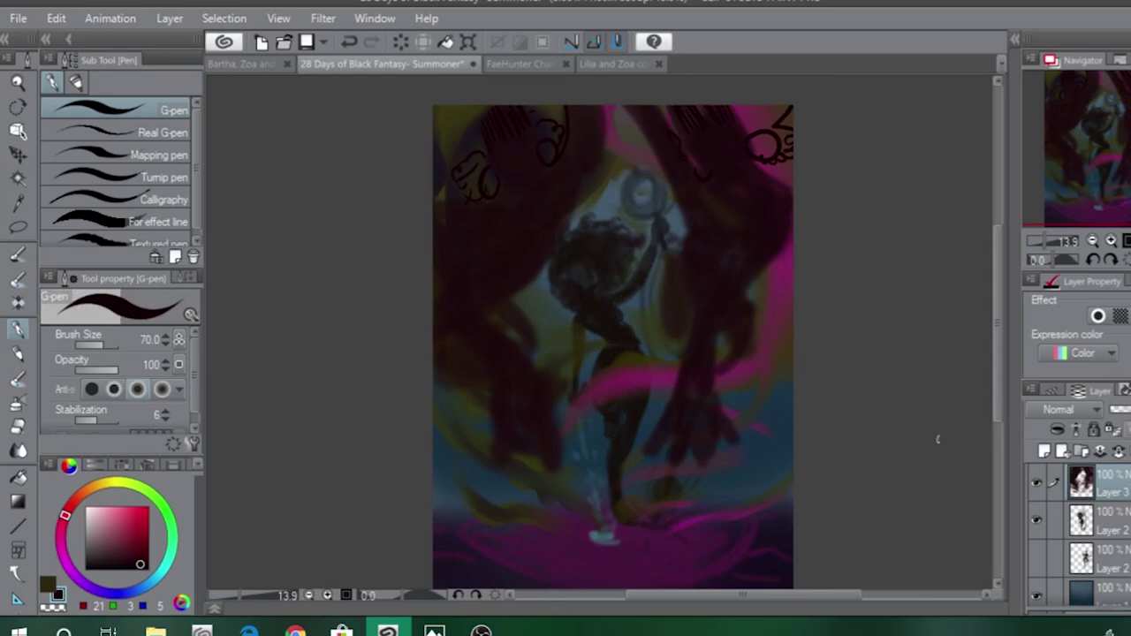
drag(1107, 524, 1106, 528)
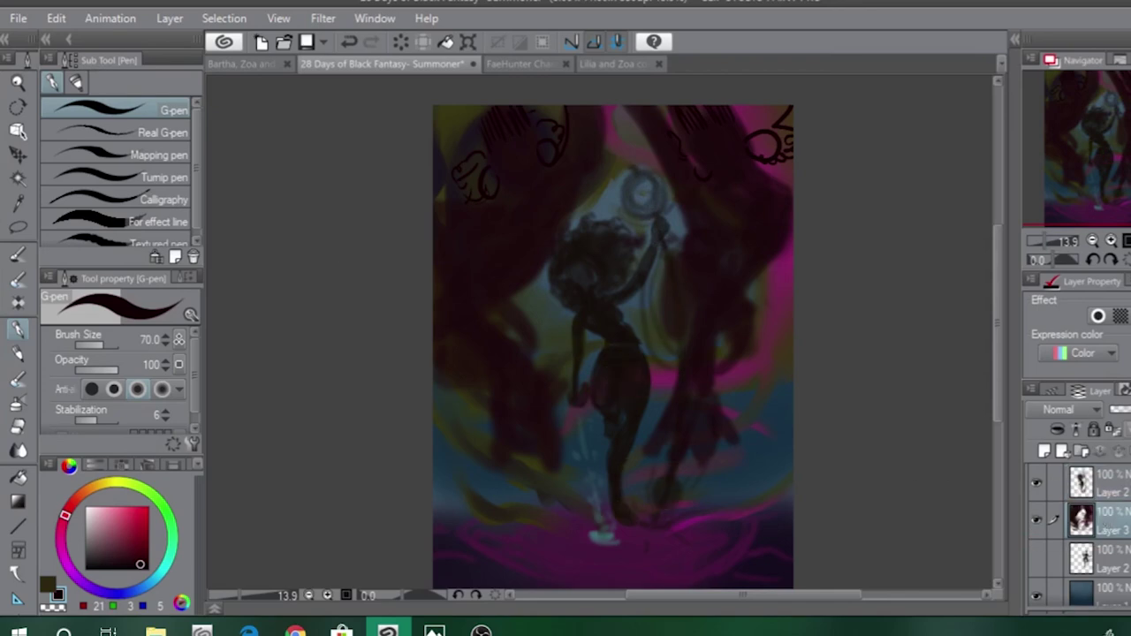
scroll(599, 331, down, 1)
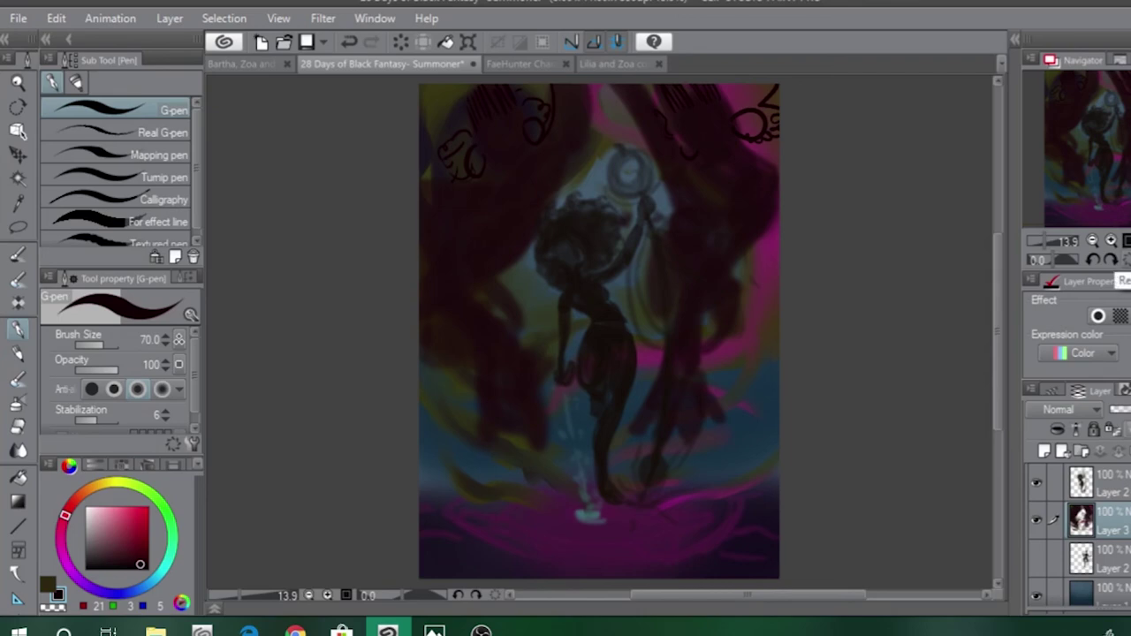
Hide the top figure, show Layer 2's reaching-hand figure, and shift it left and down
click(1036, 481)
click(1035, 556)
click(1106, 565)
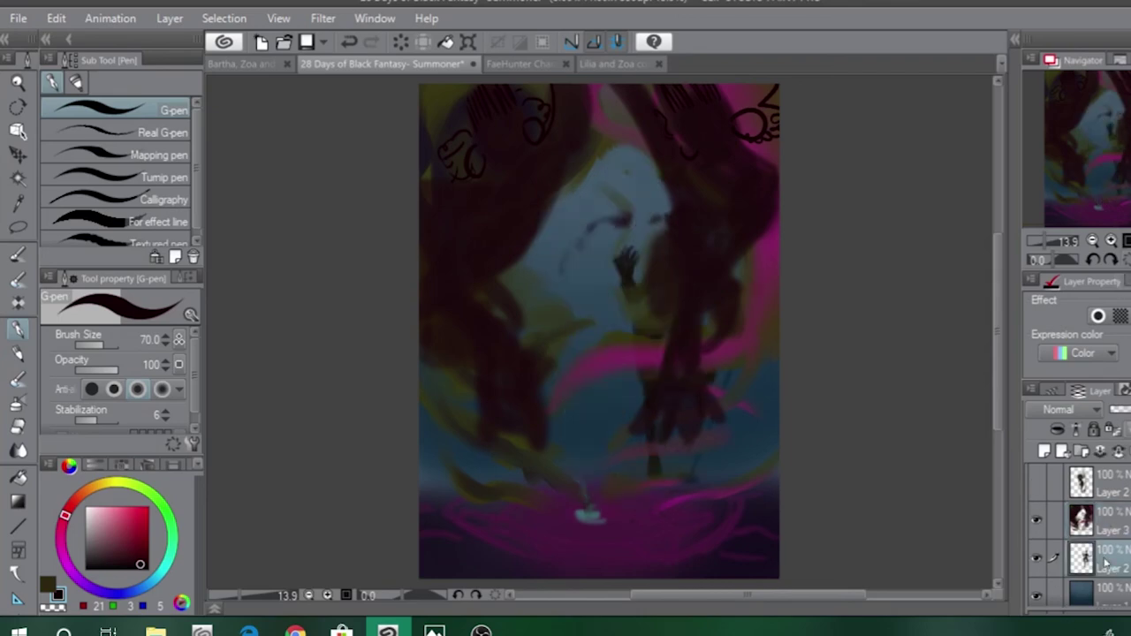
click(17, 156)
drag(646, 371, 578, 391)
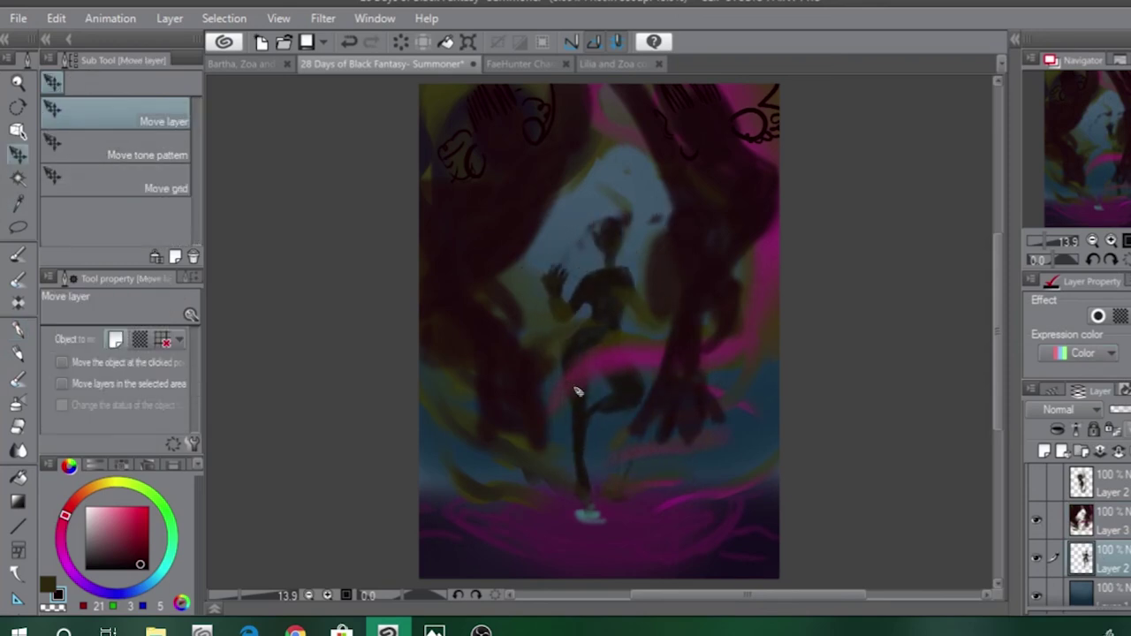
key(ctrl+t)
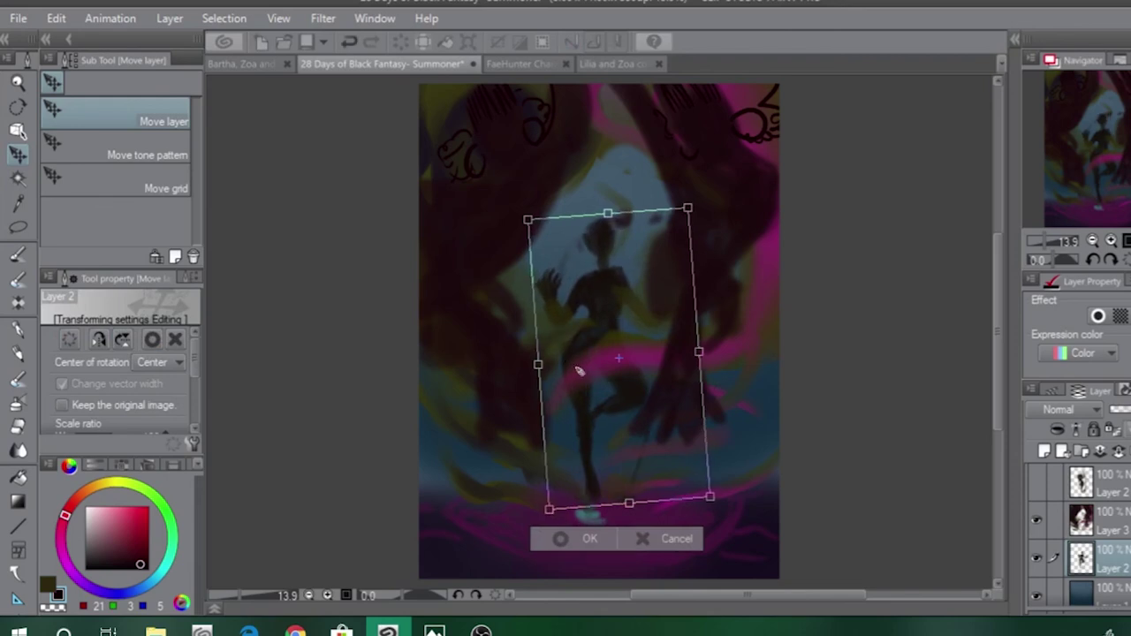
drag(572, 364, 570, 362)
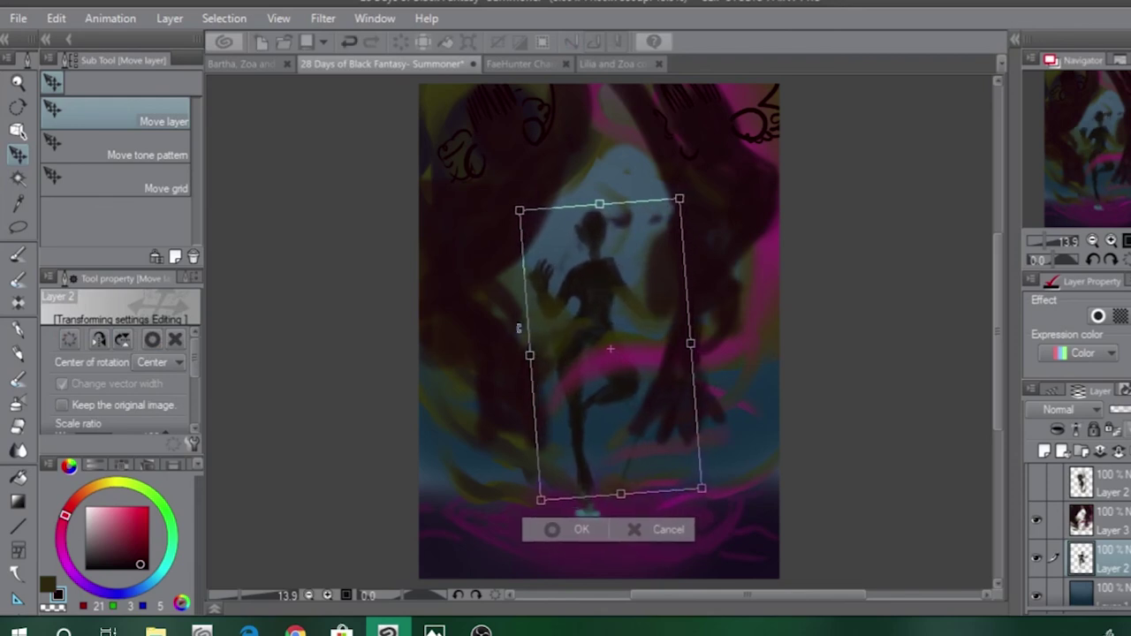
key(Return)
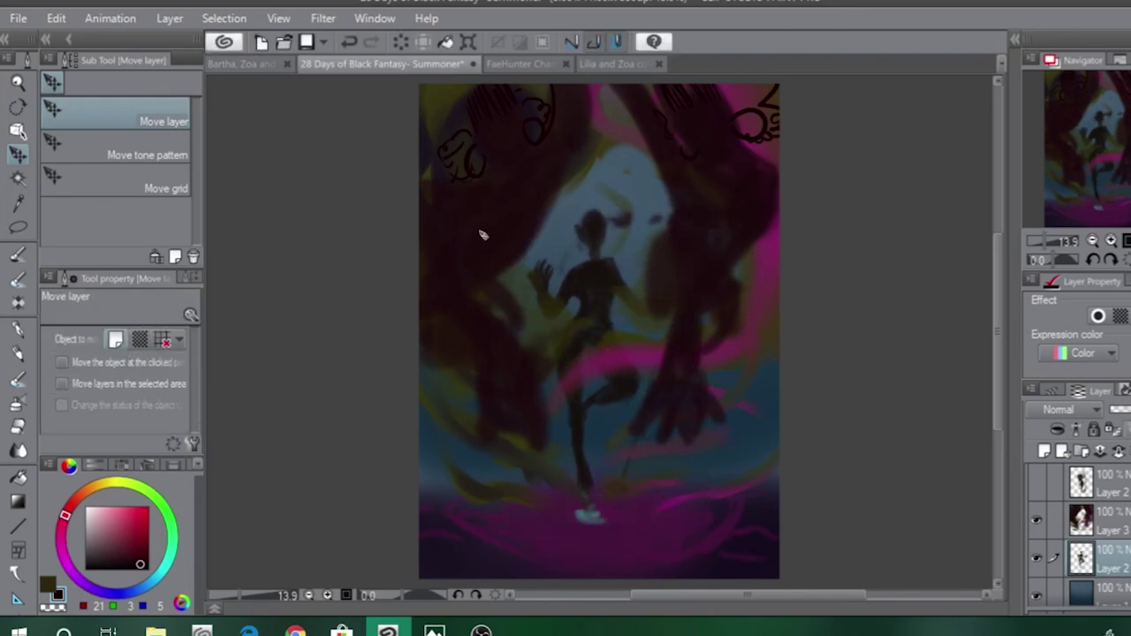
alt+click(579, 264)
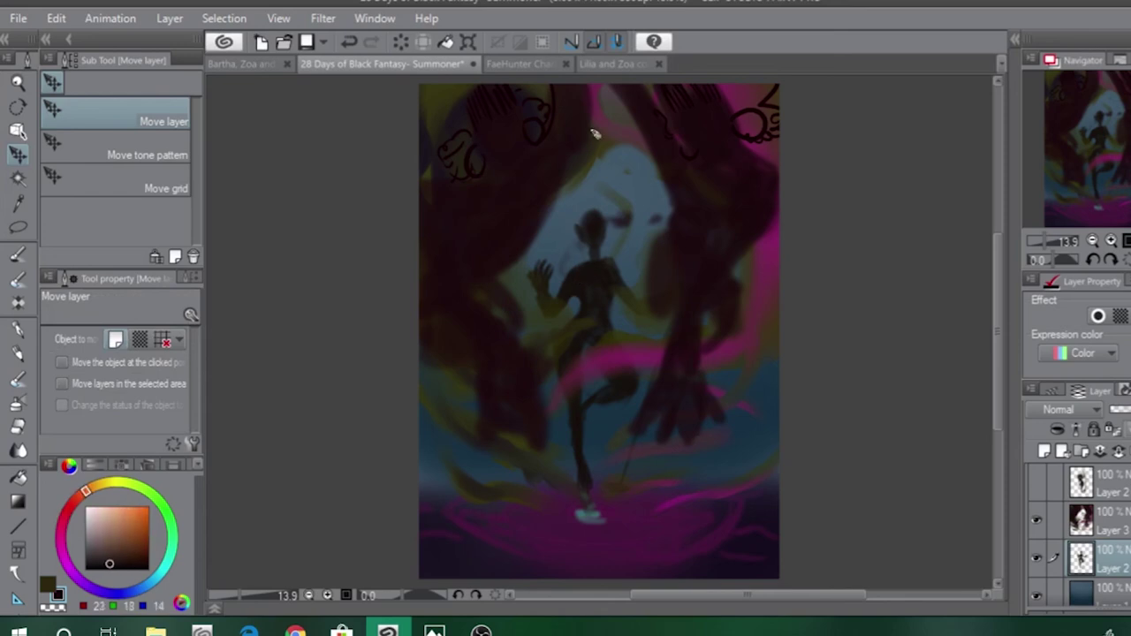
key(p)
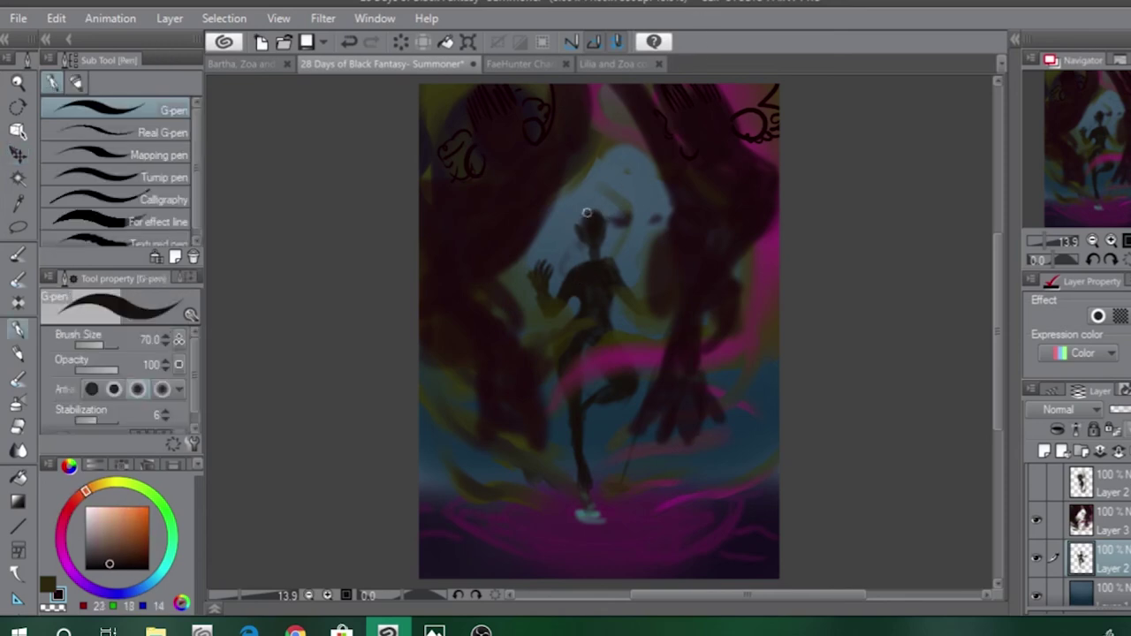
Build dark, curly hair around and over the central figure's head with the Lighter pencil
key(p)
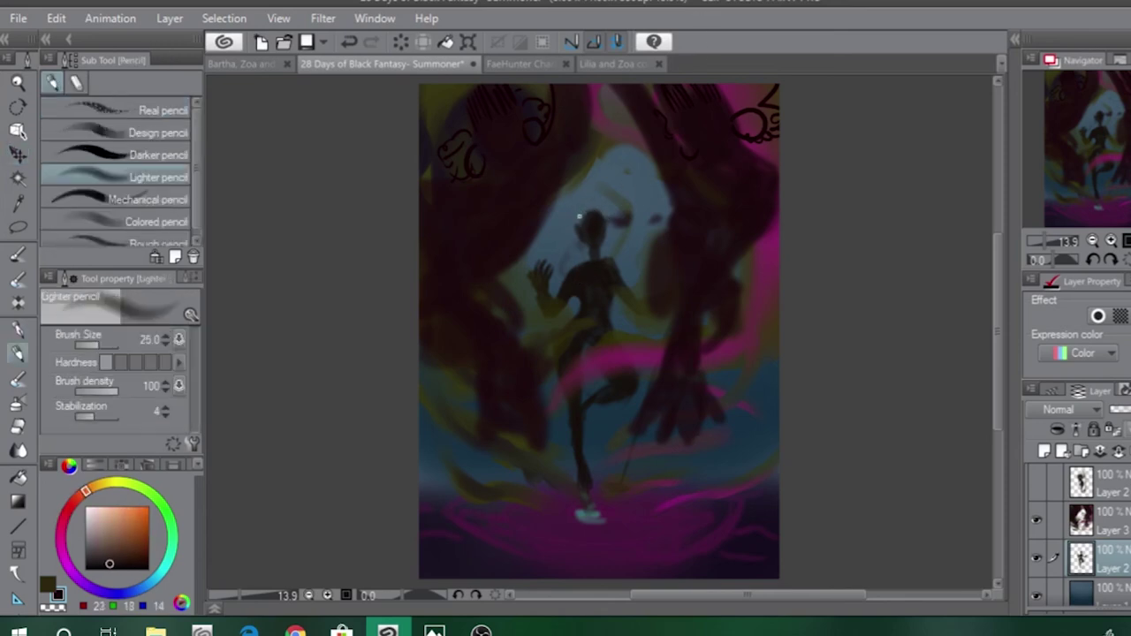
mouse_move(579, 214)
mouse_down()
mouse_move(594, 178)
mouse_move(616, 177)
mouse_move(634, 216)
mouse_move(617, 241)
mouse_move(629, 228)
mouse_move(613, 202)
mouse_move(587, 211)
mouse_move(582, 194)
mouse_move(595, 186)
mouse_move(627, 195)
mouse_move(606, 220)
mouse_move(583, 195)
mouse_up()
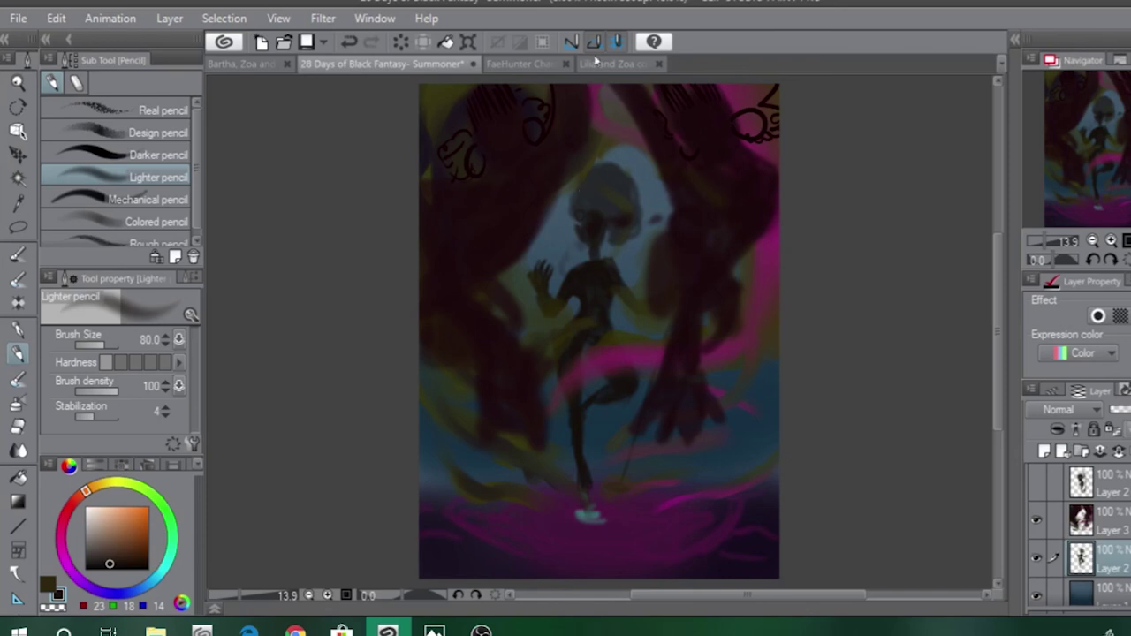
mouse_move(628, 223)
mouse_down()
mouse_move(595, 199)
mouse_move(581, 207)
mouse_move(610, 199)
mouse_up()
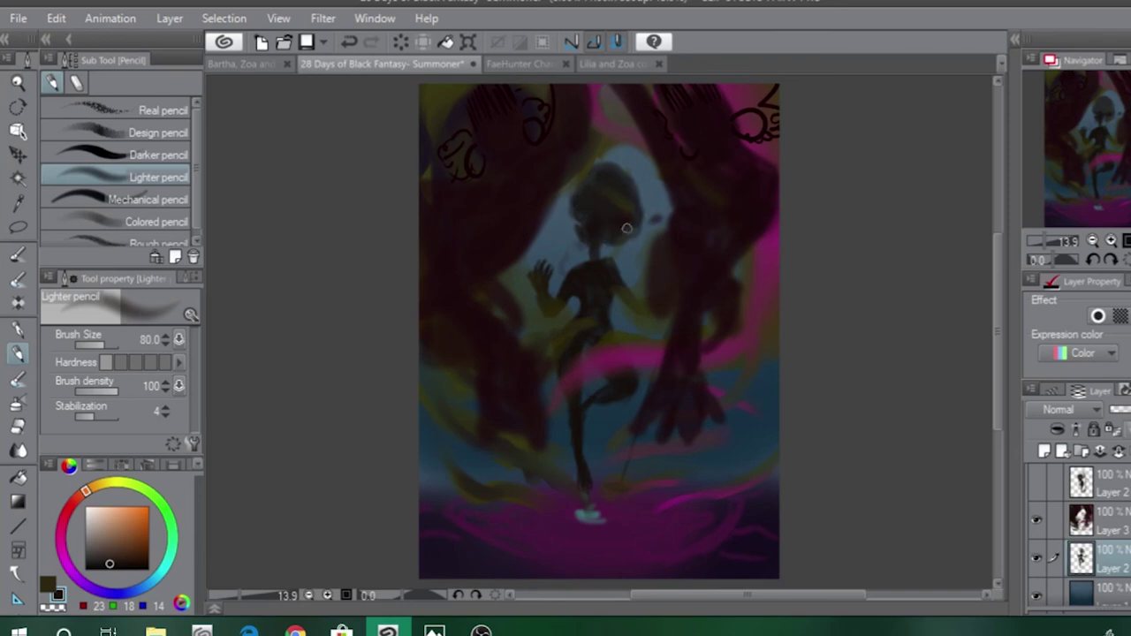
mouse_move(645, 196)
mouse_down()
mouse_move(607, 156)
mouse_move(630, 177)
mouse_move(635, 168)
mouse_move(640, 205)
mouse_move(628, 164)
mouse_move(628, 188)
mouse_move(646, 184)
mouse_move(645, 164)
mouse_move(631, 160)
mouse_move(577, 202)
mouse_up()
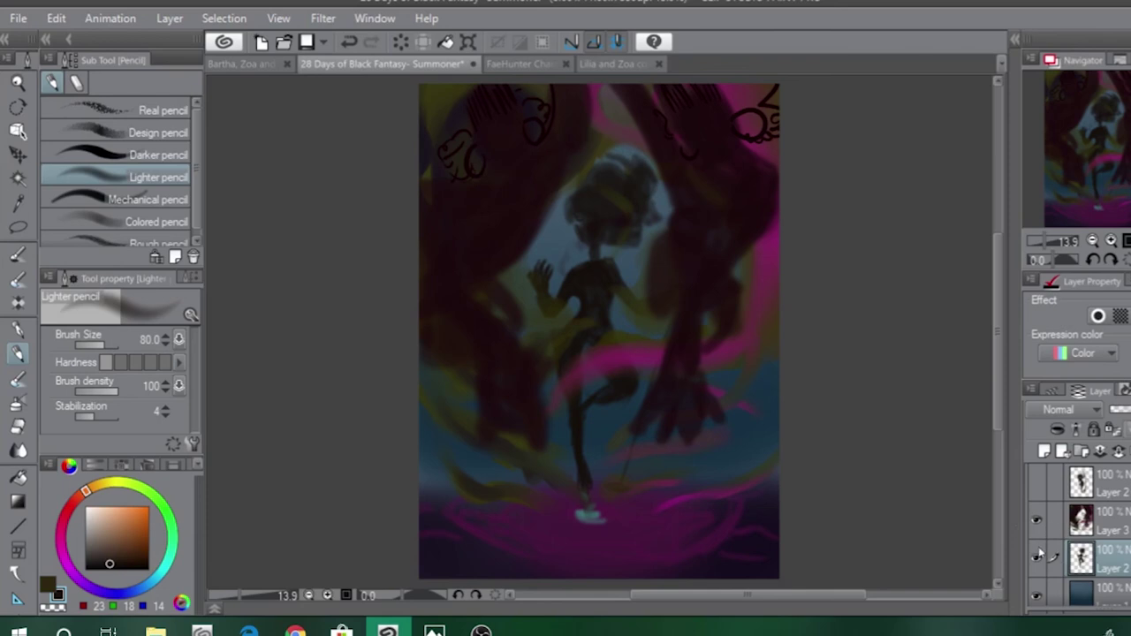
Toggle visibility of the top figure and reaching figure layers to compare the two silhouettes
click(1037, 483)
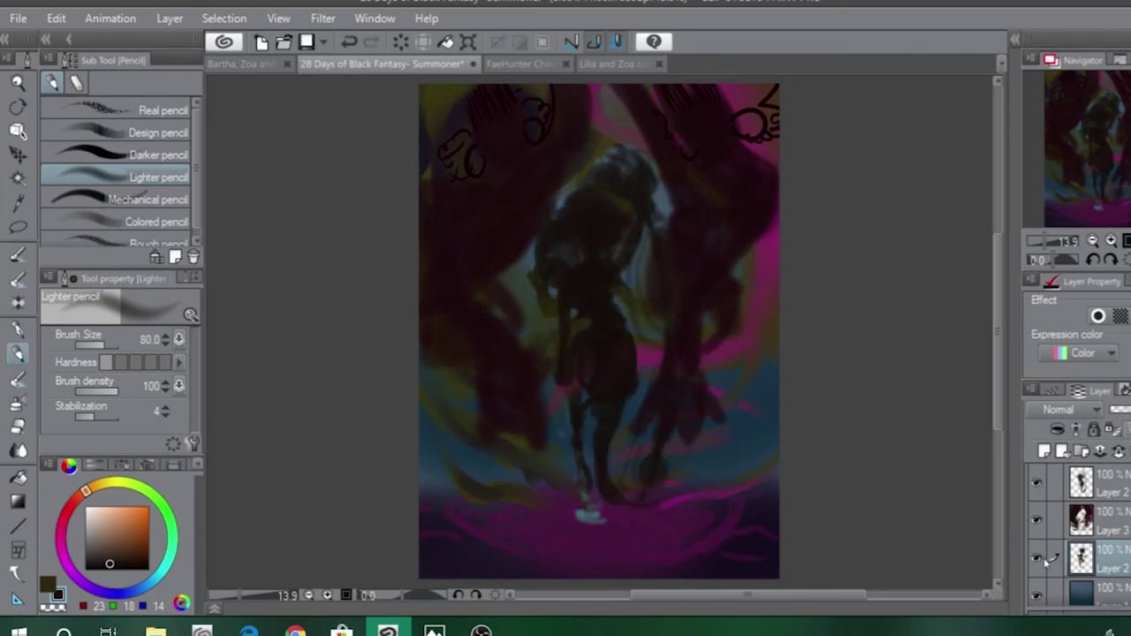
click(1043, 557)
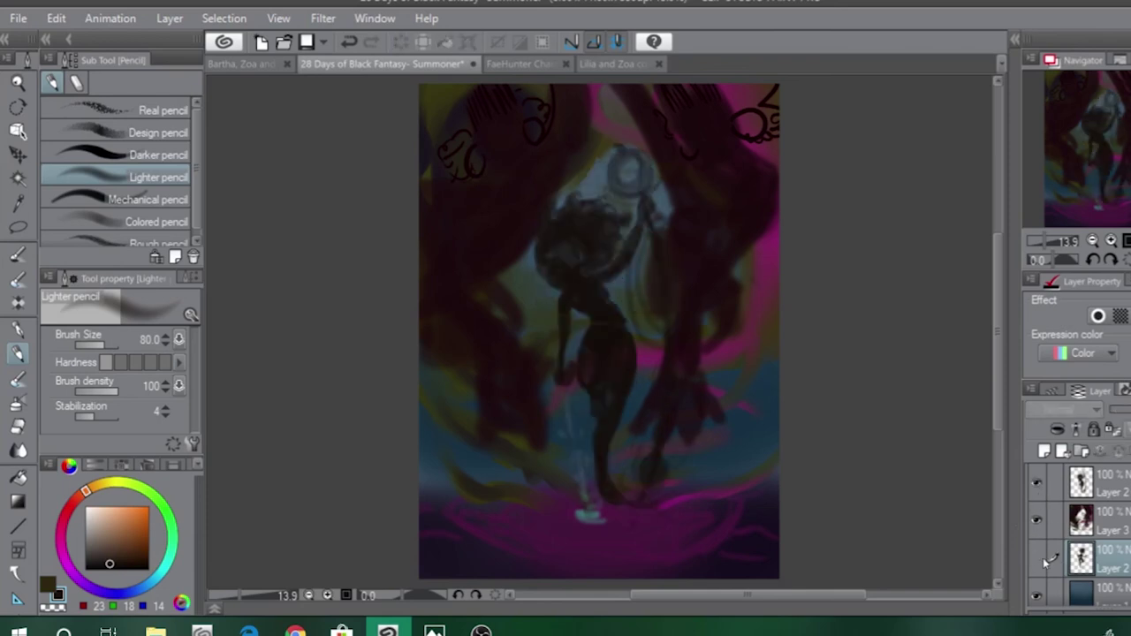
click(1042, 558)
click(1043, 491)
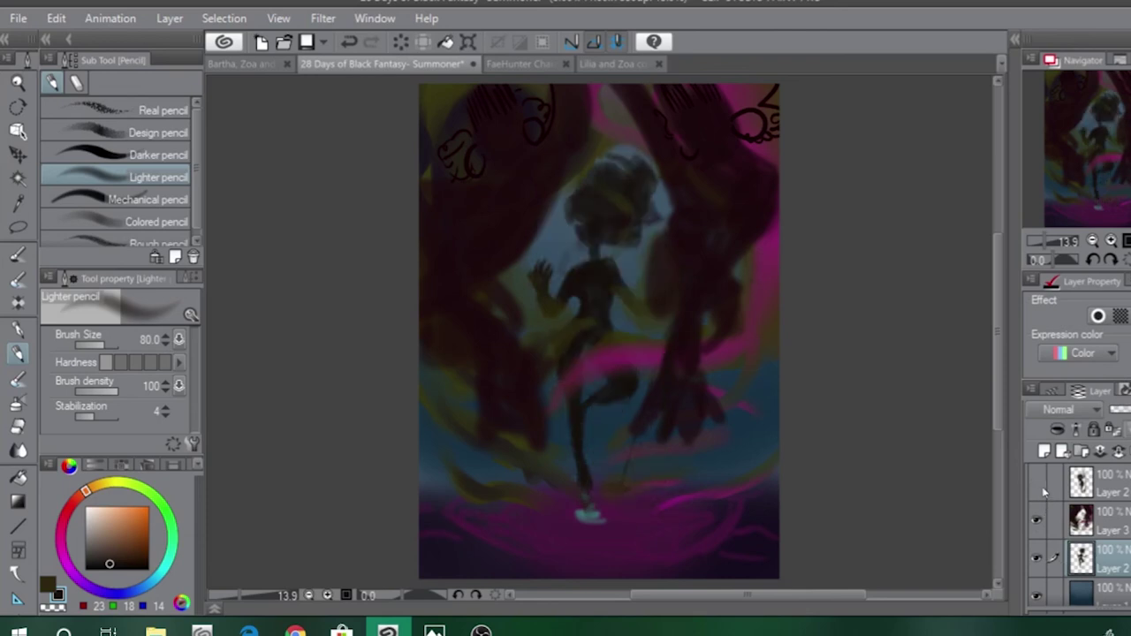
click(1041, 486)
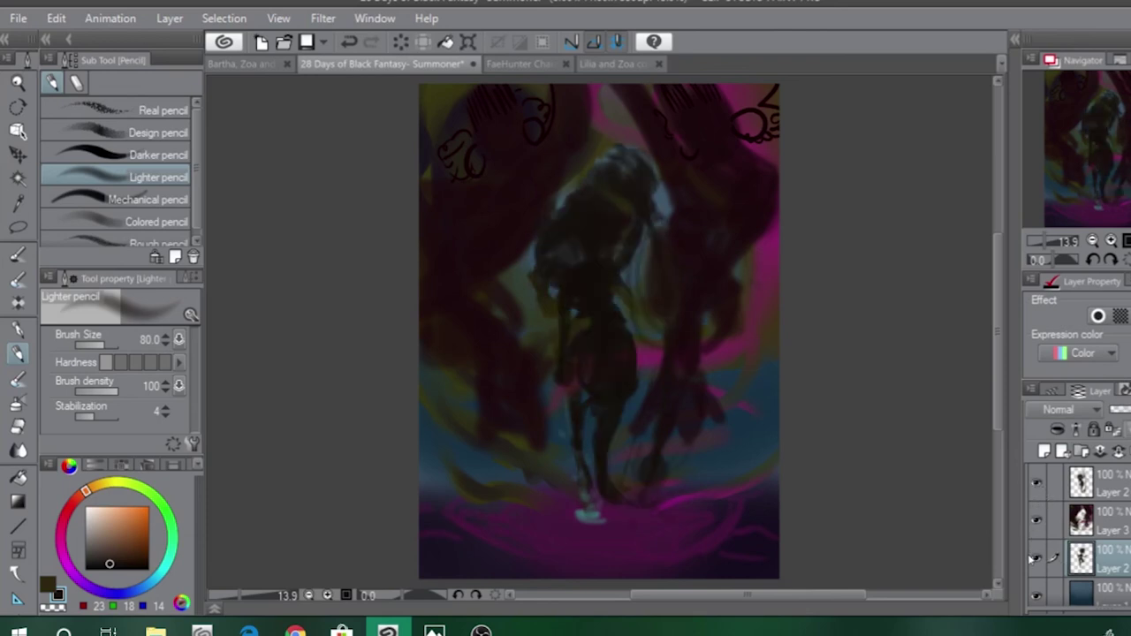
click(1036, 558)
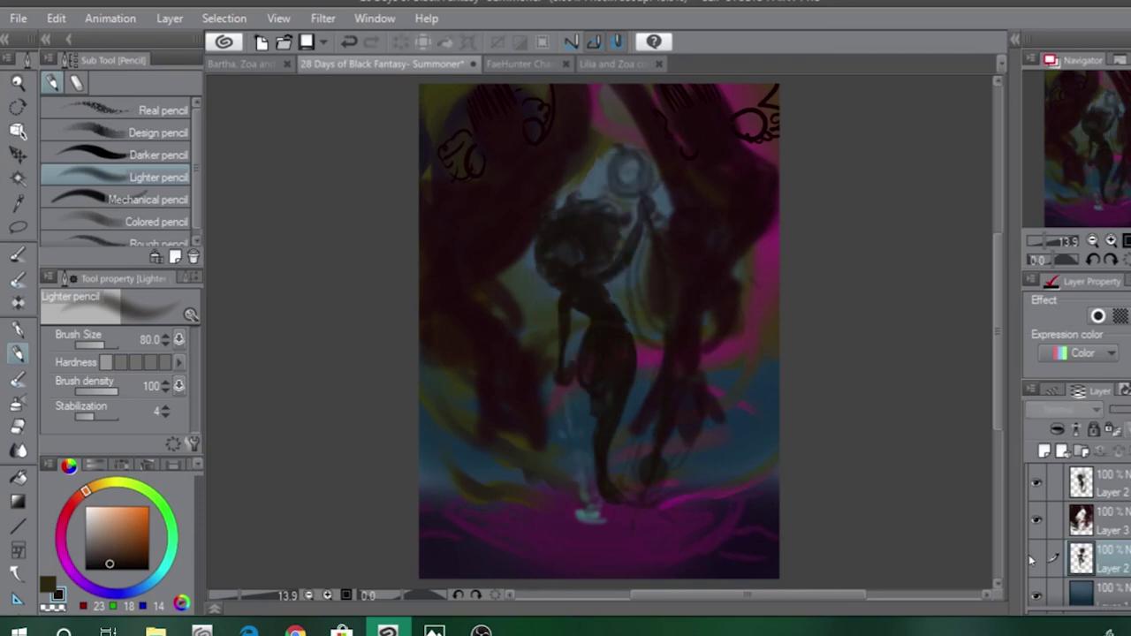
Add a new empty layer above the top figure layer and name it 'concept li'
click(1090, 492)
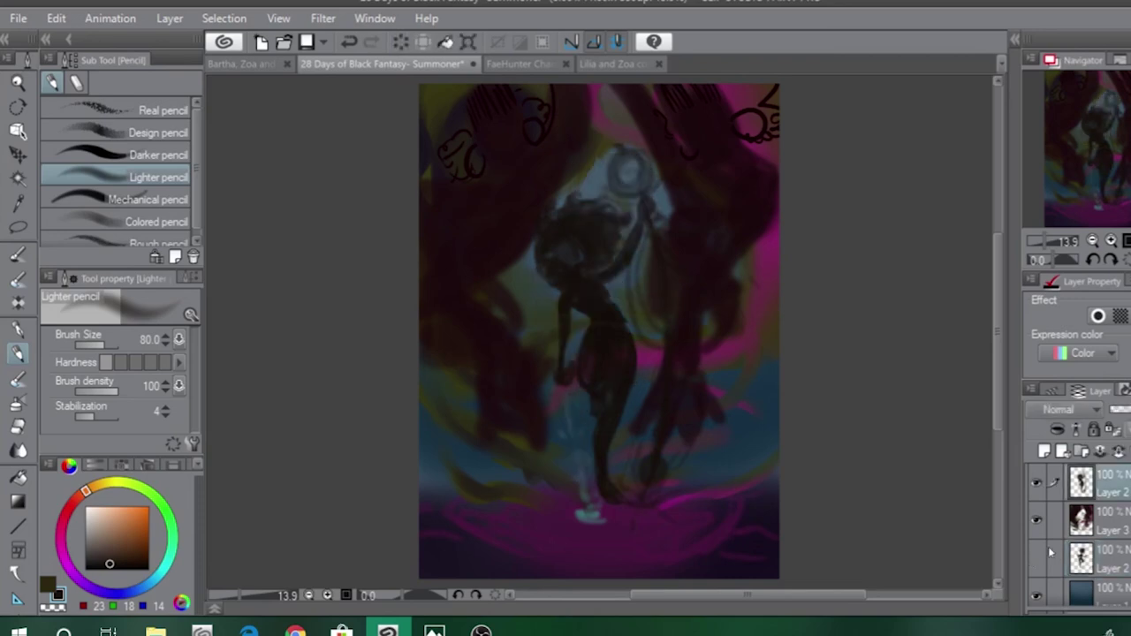
click(1044, 451)
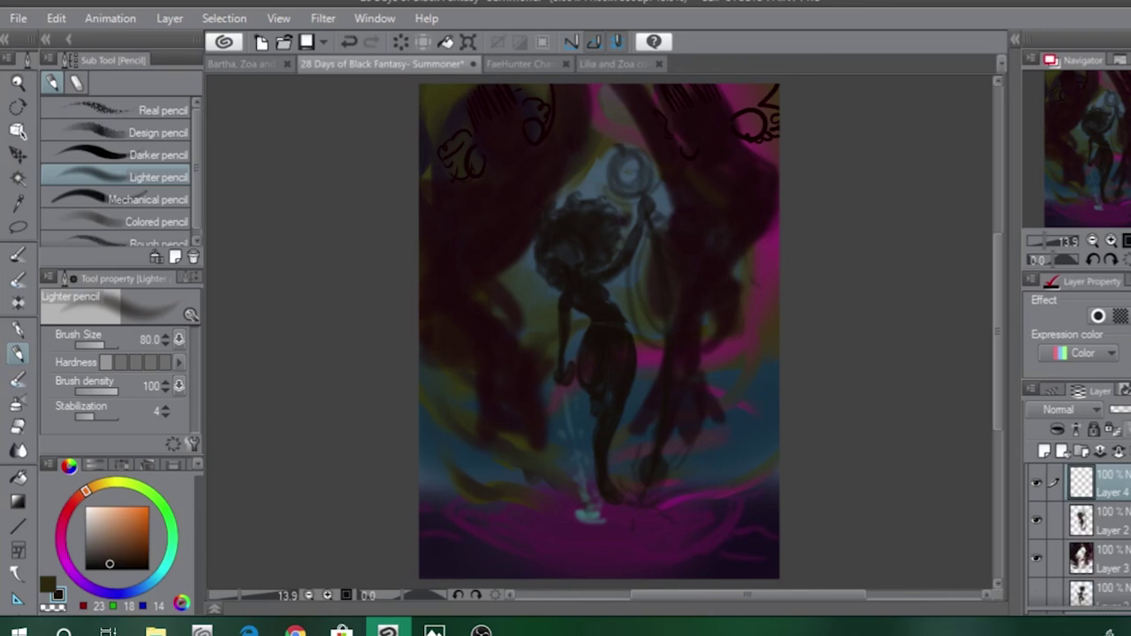
double_click(1124, 493)
text(co)
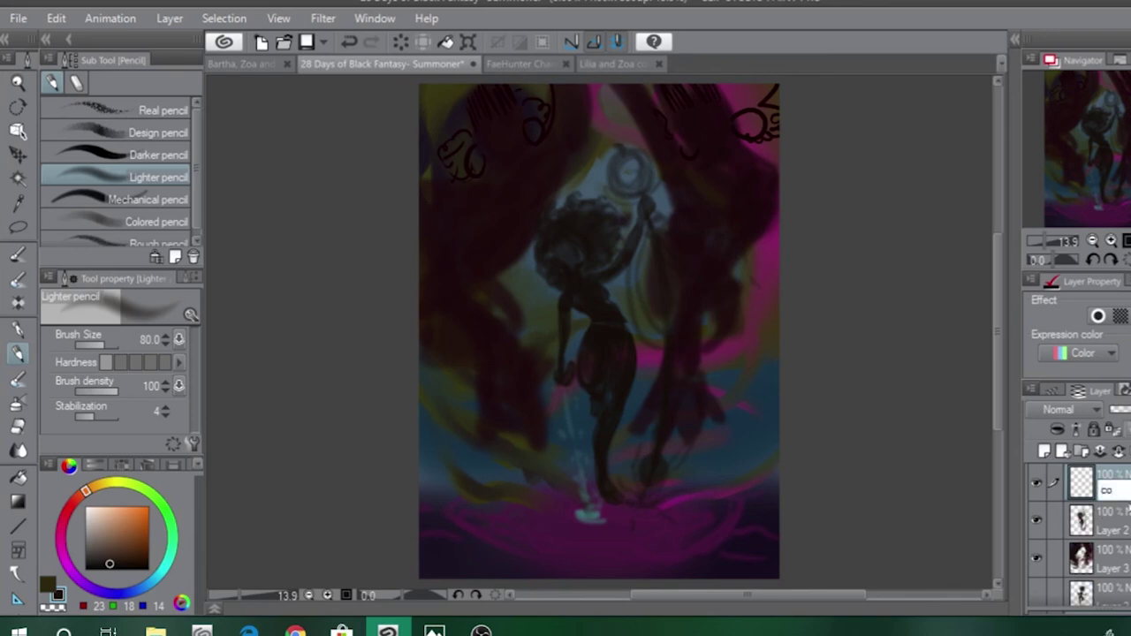
text(ncept li)
key(Return)
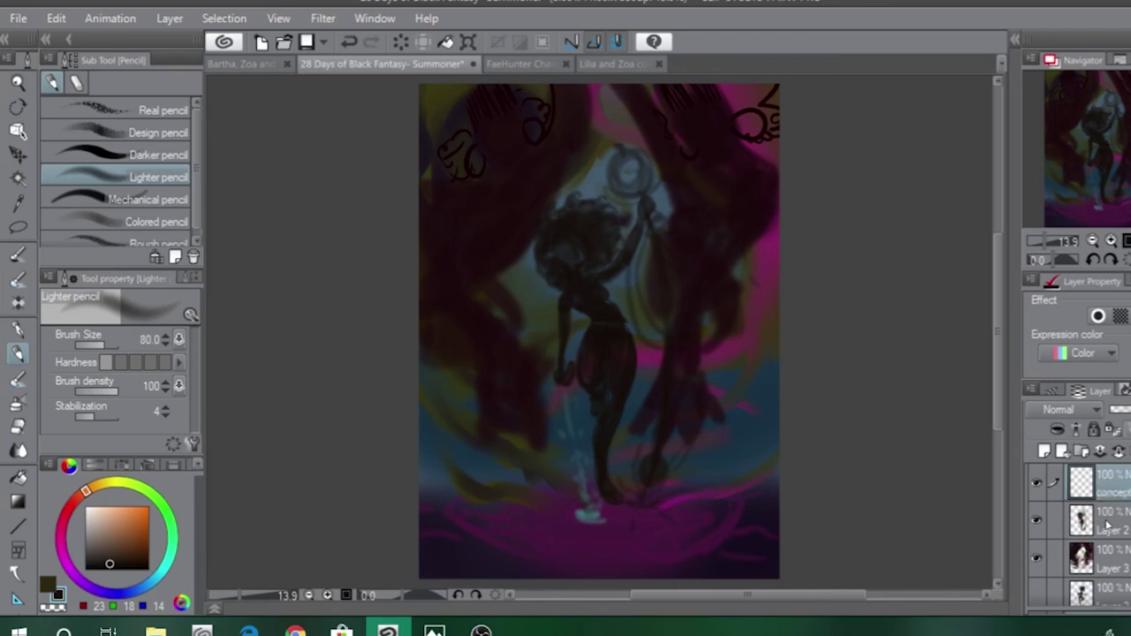
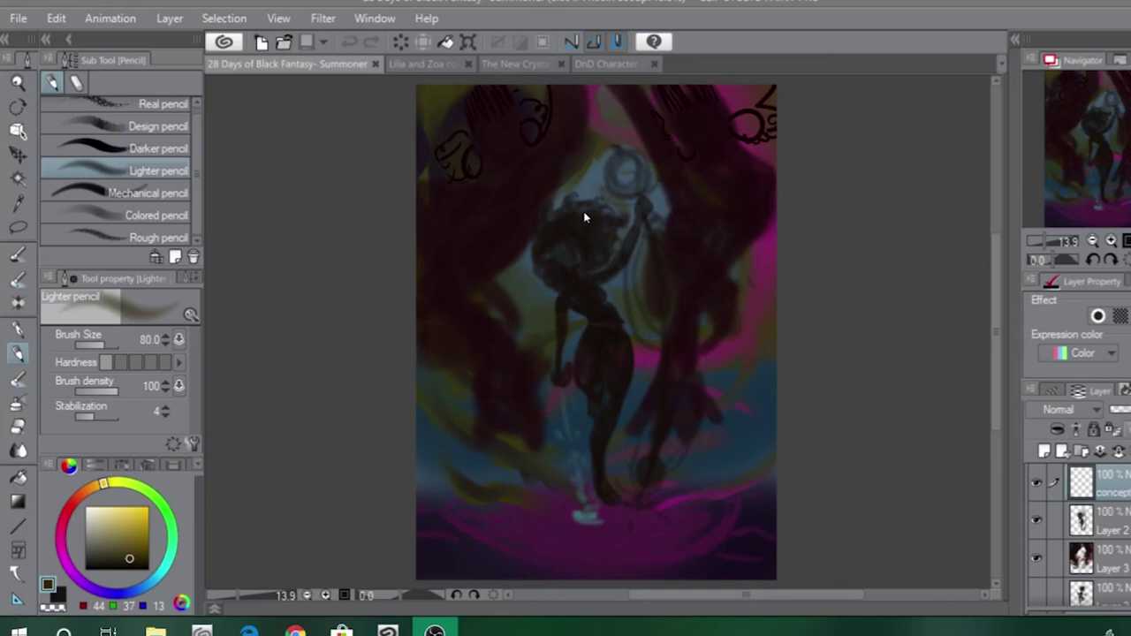
Zoom to 27.6, pick grey 62/62/62 and set the Lighter pencil size to 20
drag(523, 127, 521, 122)
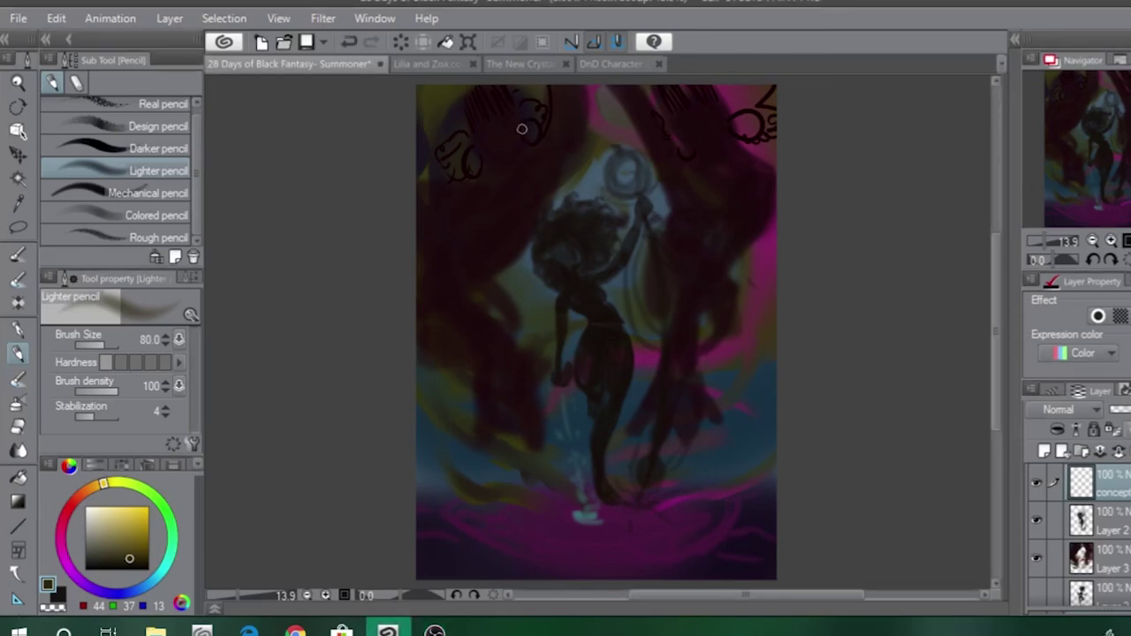
drag(1053, 243, 1069, 243)
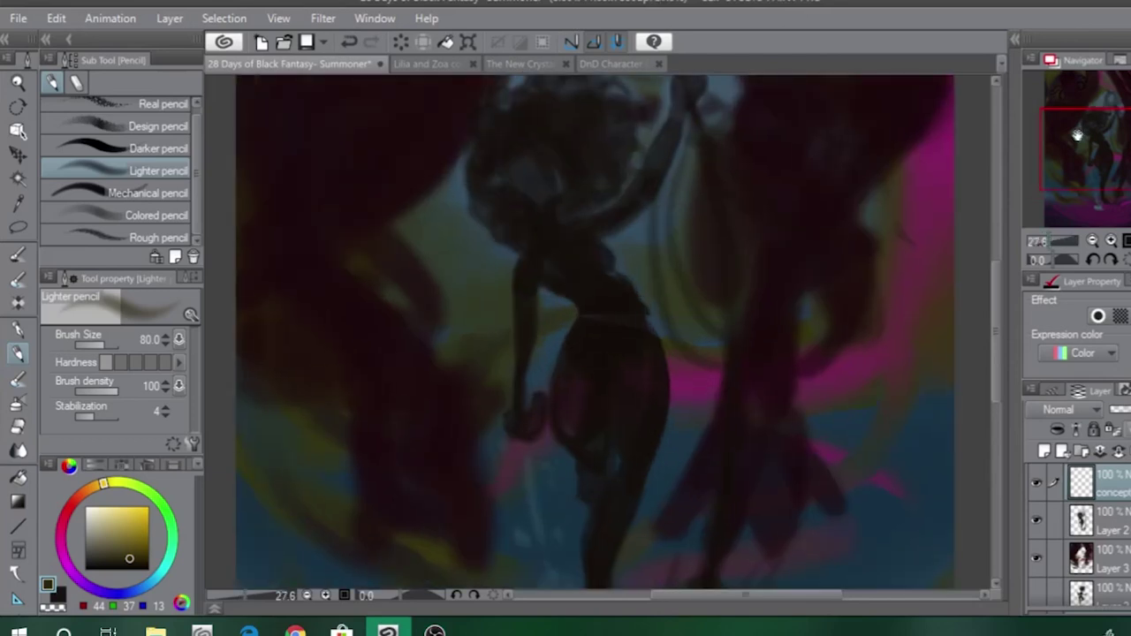
drag(1087, 155, 1089, 137)
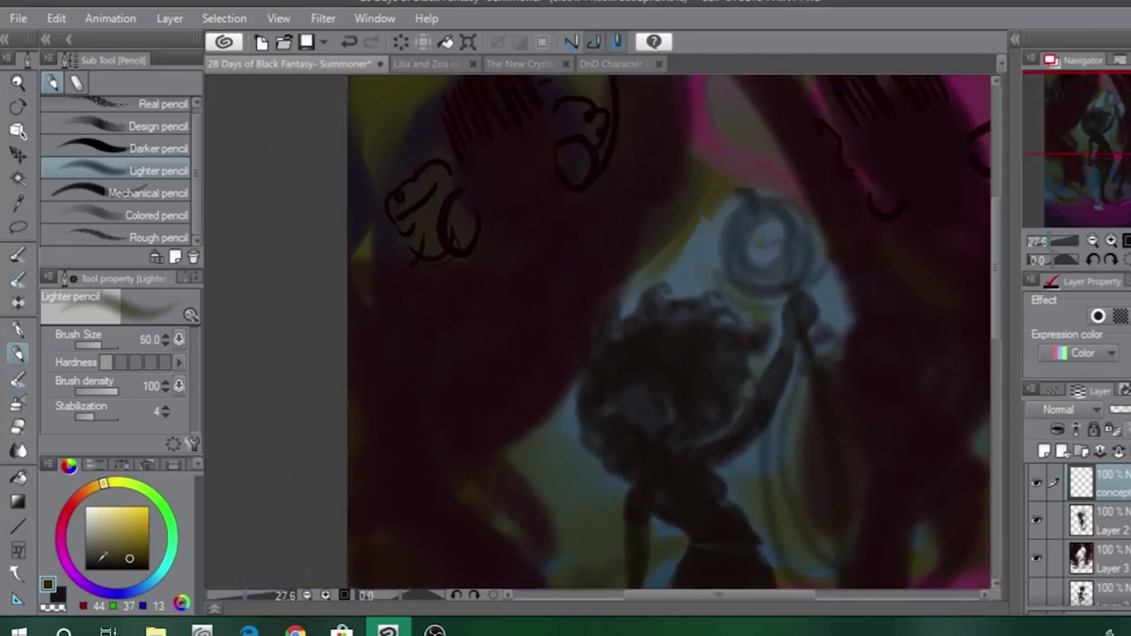
mouse_move(100, 556)
mouse_down()
mouse_move(81, 565)
mouse_move(85, 554)
mouse_up()
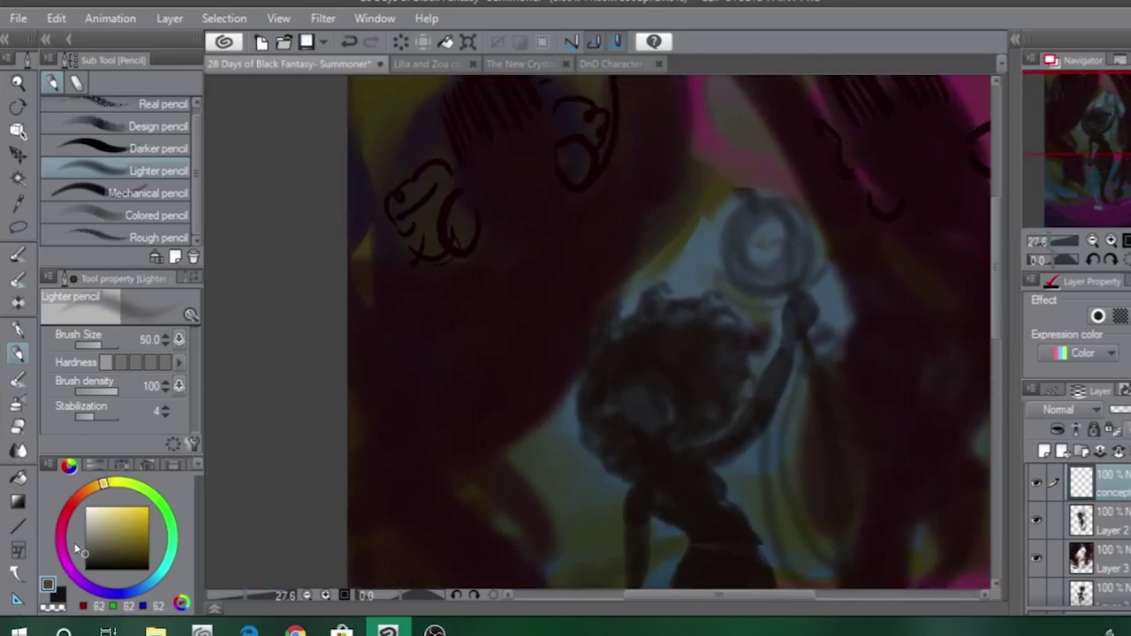
key(bracketleft)
key(bracketleft)
key(bracketleft)
key(bracketleft)
Sketch the upper-left figure's head and jaw contour, redrawing it until it sits right
drag(546, 124, 569, 212)
key(ctrl+z)
drag(550, 123, 570, 232)
key(ctrl+z)
click(550, 122)
key(ctrl+z)
drag(554, 124, 568, 190)
drag(564, 230, 551, 248)
mouse_move(453, 164)
mouse_down()
mouse_move(484, 218)
mouse_move(522, 244)
mouse_move(561, 239)
mouse_up()
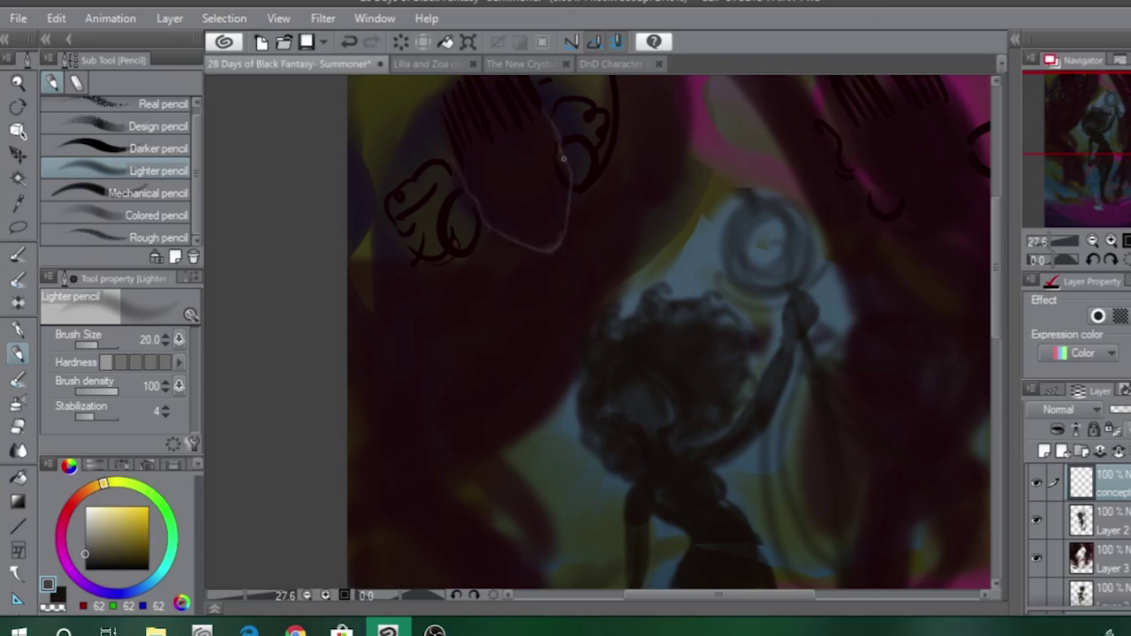
Continue the face outline, add a side arc and draw chain links below the jaw
drag(462, 159, 476, 201)
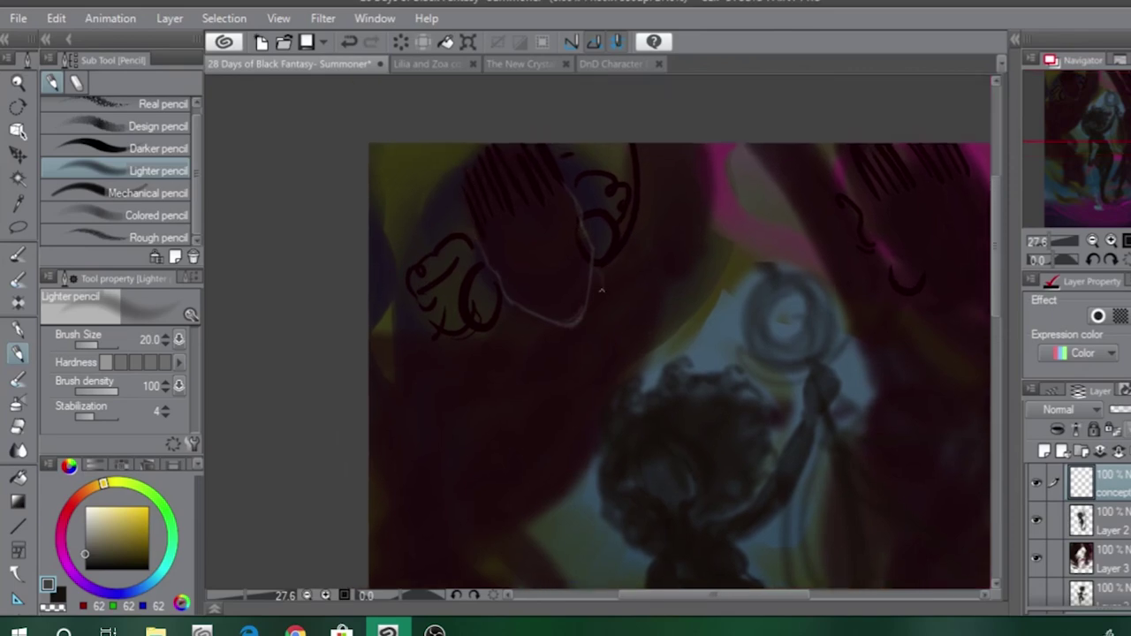
mouse_move(596, 271)
mouse_down()
mouse_move(601, 309)
mouse_move(587, 350)
mouse_up()
drag(642, 255, 648, 324)
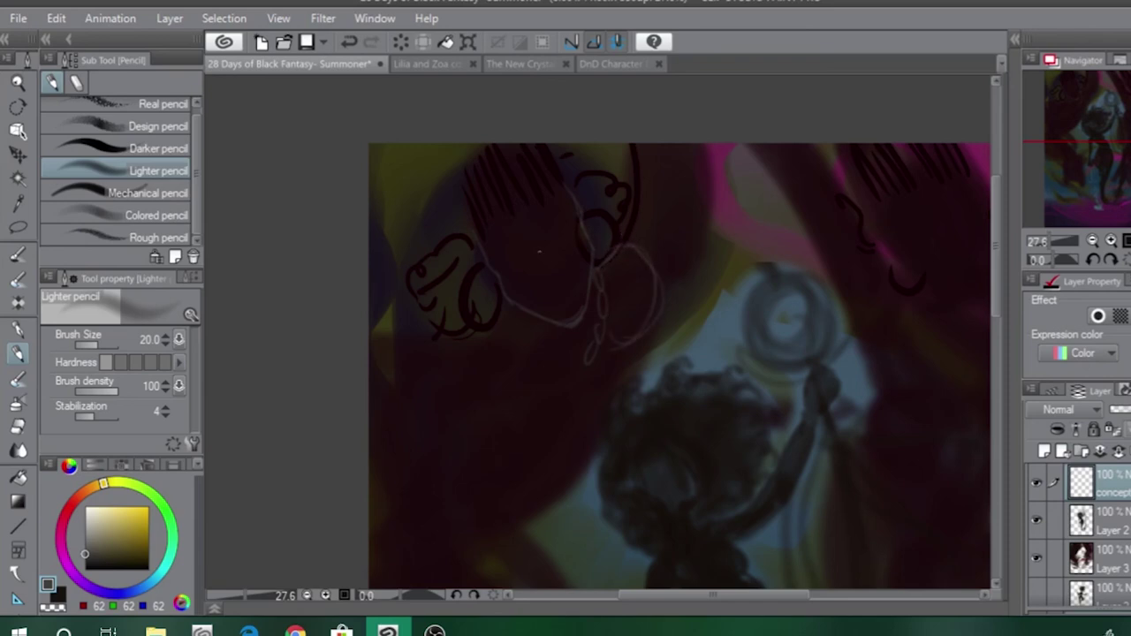
mouse_move(505, 301)
mouse_down()
mouse_move(539, 343)
mouse_move(594, 322)
mouse_move(546, 352)
mouse_move(576, 359)
mouse_move(567, 371)
mouse_move(507, 334)
mouse_move(590, 356)
mouse_move(603, 328)
mouse_move(594, 267)
mouse_up()
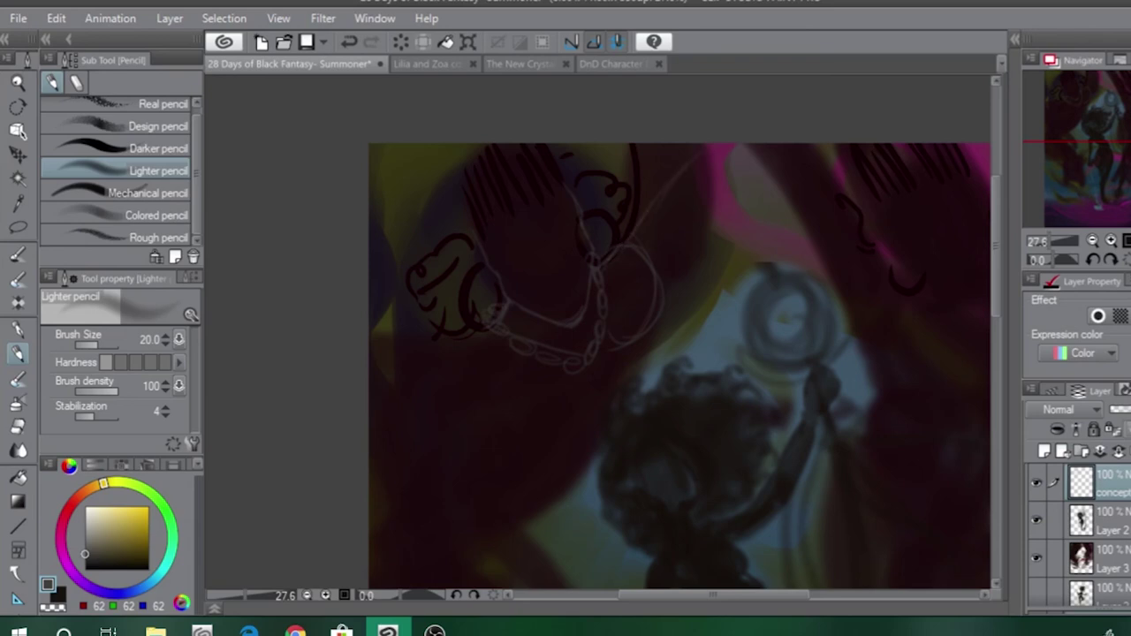
Sketch the upper-right figure's head and face contours, replacing the bad strokes
drag(647, 190, 507, 202)
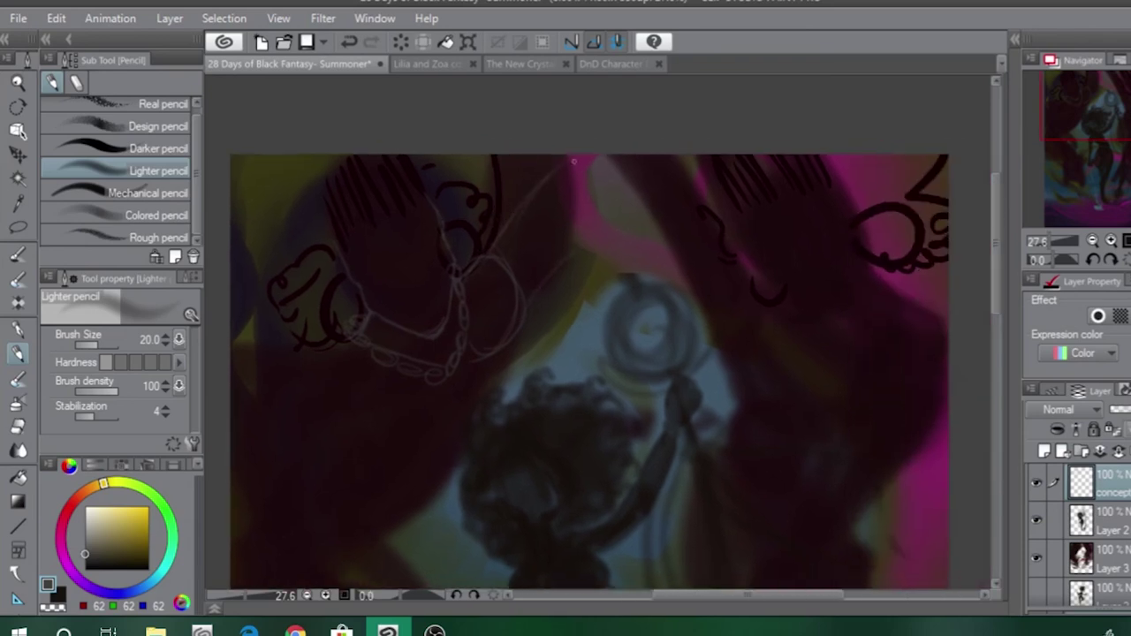
mouse_move(568, 157)
mouse_down()
mouse_move(729, 188)
mouse_move(749, 251)
mouse_up()
drag(527, 297, 546, 283)
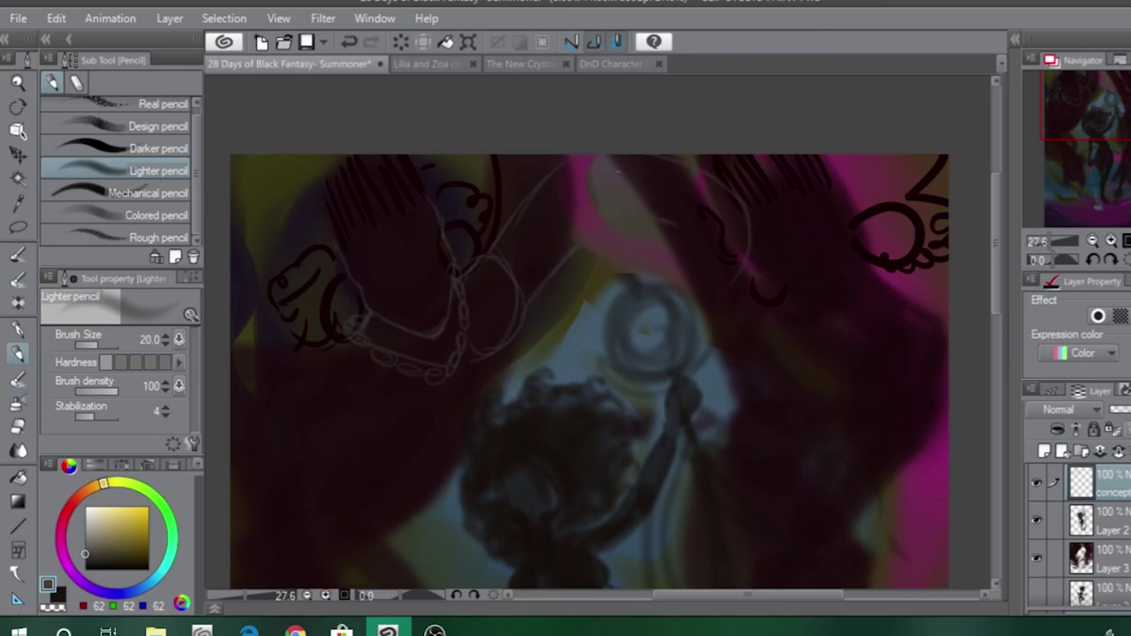
mouse_move(657, 214)
mouse_down()
mouse_move(710, 250)
mouse_move(737, 288)
mouse_move(708, 258)
mouse_move(691, 265)
mouse_move(716, 305)
mouse_move(707, 309)
mouse_up()
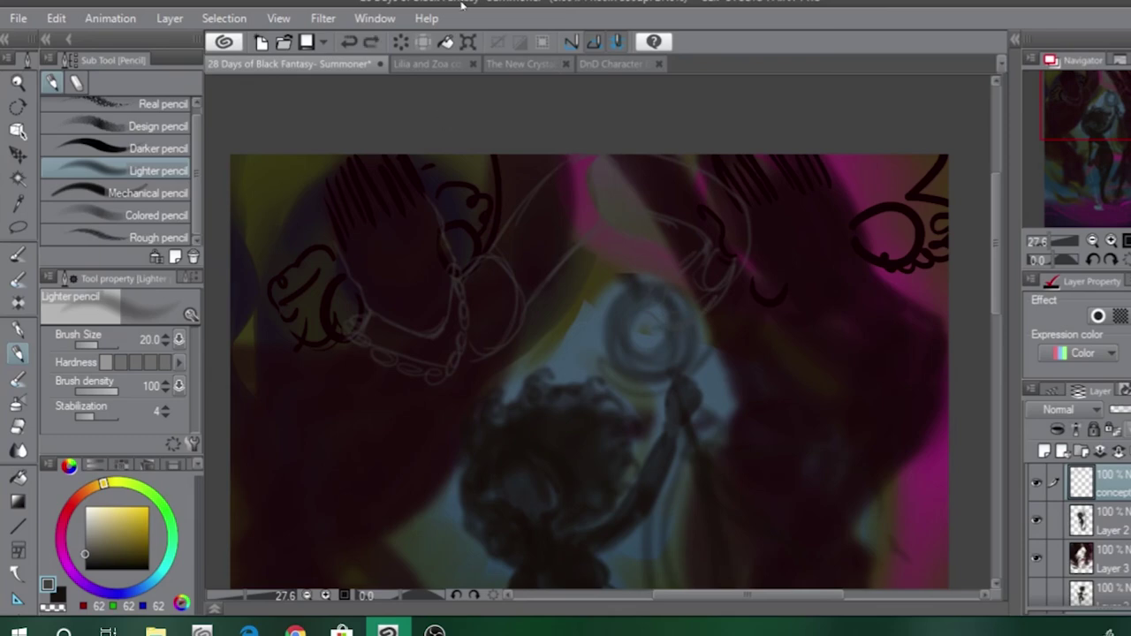
key(ctrl+z)
key(ctrl+z)
key(ctrl+z)
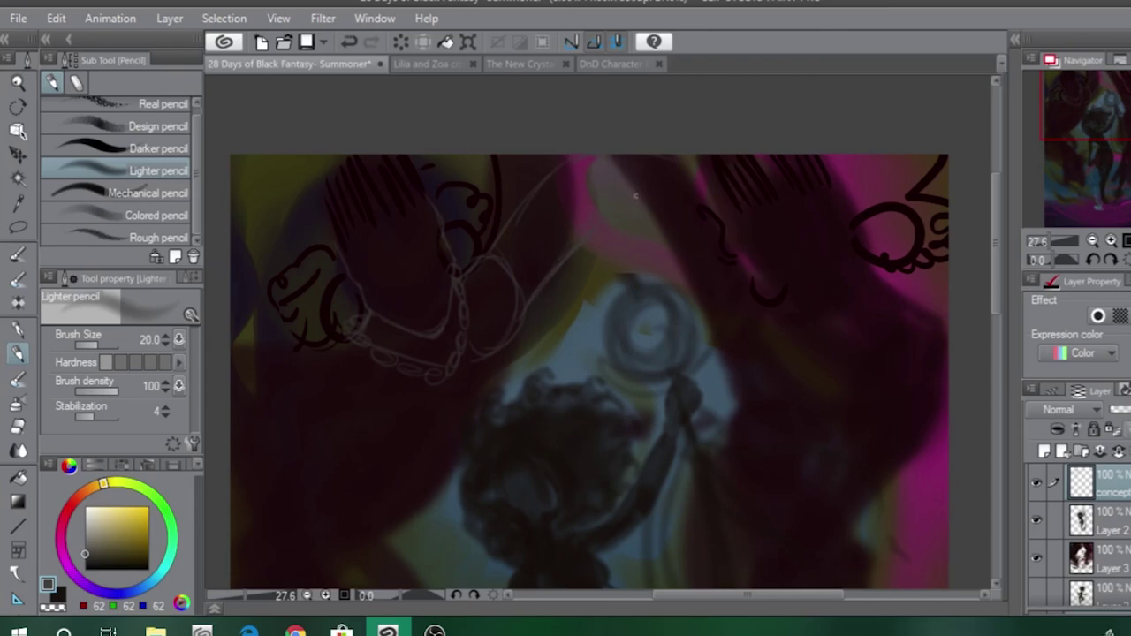
mouse_move(635, 197)
mouse_down()
mouse_move(693, 210)
mouse_move(716, 231)
mouse_up()
drag(730, 168, 777, 234)
mouse_move(738, 178)
mouse_down()
mouse_move(758, 204)
mouse_move(767, 258)
mouse_move(738, 236)
mouse_up()
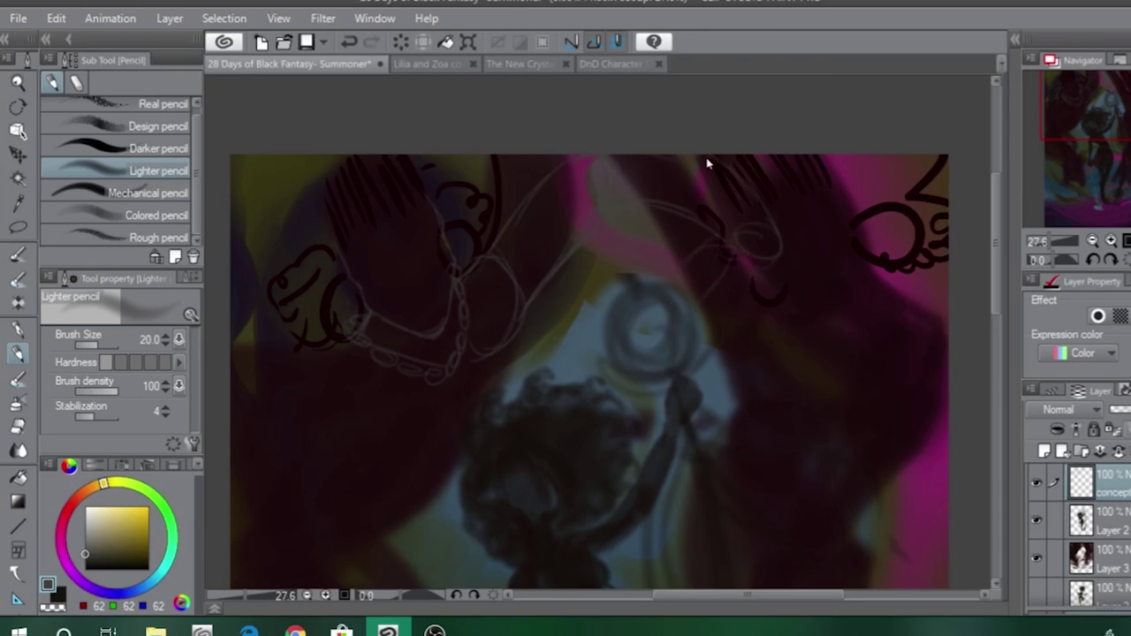
key(ctrl+z)
mouse_move(705, 299)
mouse_down()
mouse_move(773, 247)
mouse_move(755, 295)
mouse_move(729, 313)
mouse_up()
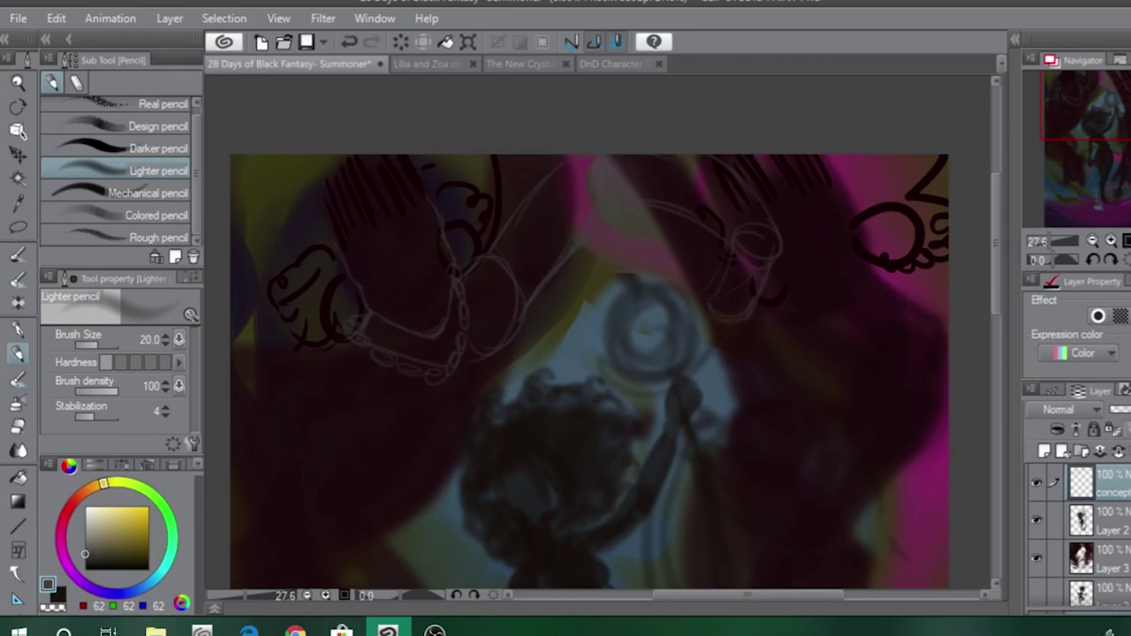
drag(723, 249, 707, 300)
Widen the left chain collar with a draped loop sweeping toward the centre
mouse_move(457, 271)
mouse_down()
mouse_move(491, 263)
mouse_move(515, 300)
mouse_up()
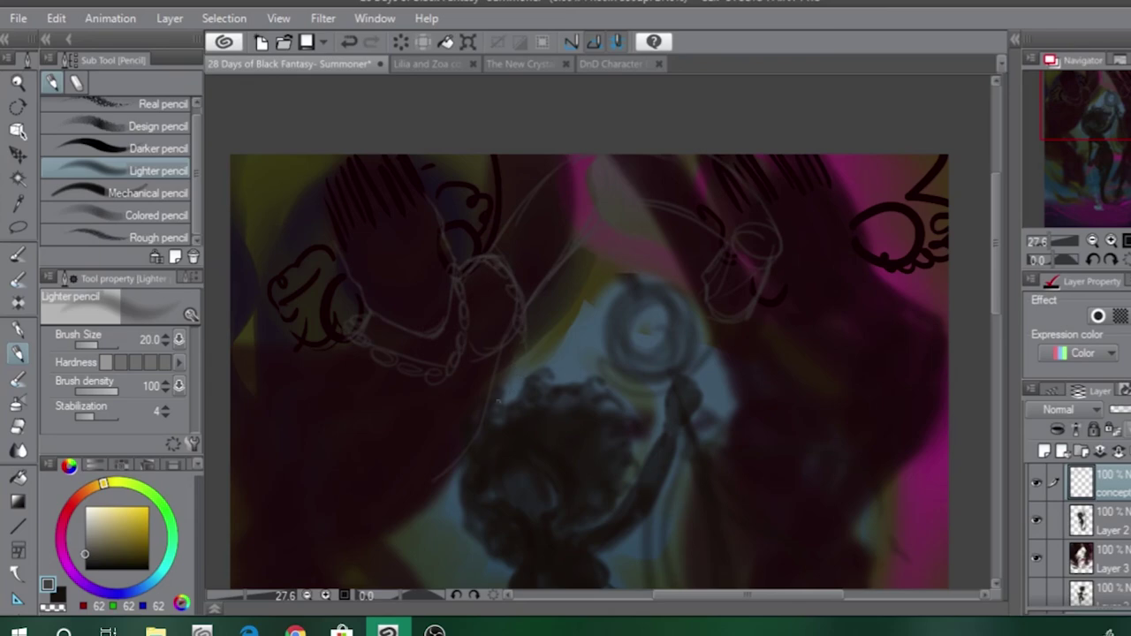
mouse_move(455, 412)
mouse_down()
mouse_move(409, 425)
mouse_move(344, 407)
mouse_move(311, 350)
mouse_move(363, 404)
mouse_up()
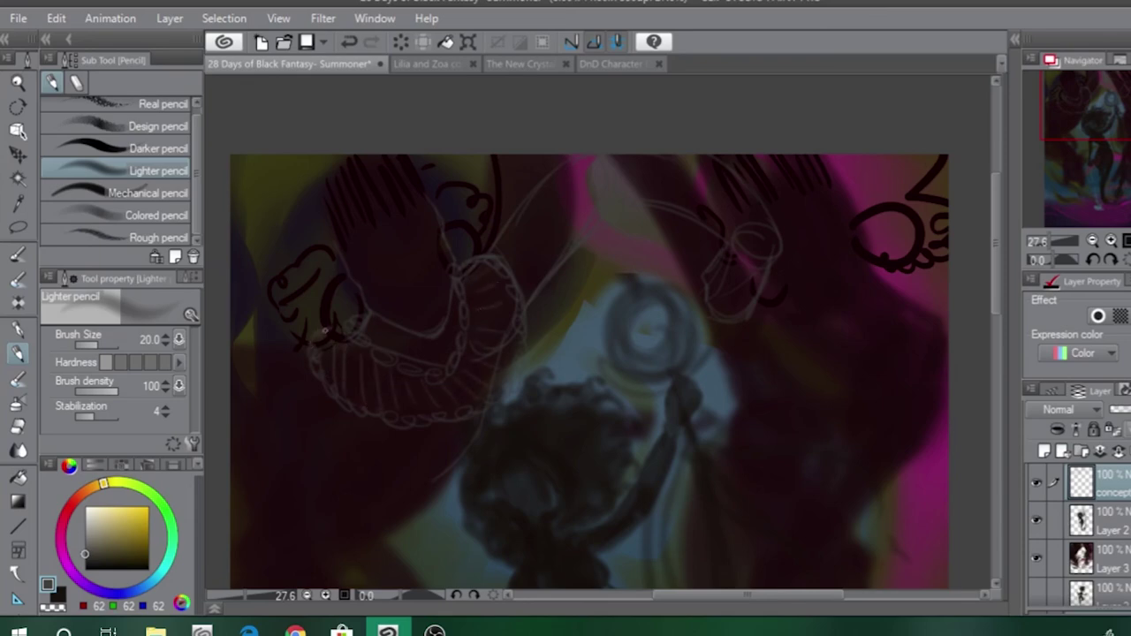
drag(327, 334, 393, 228)
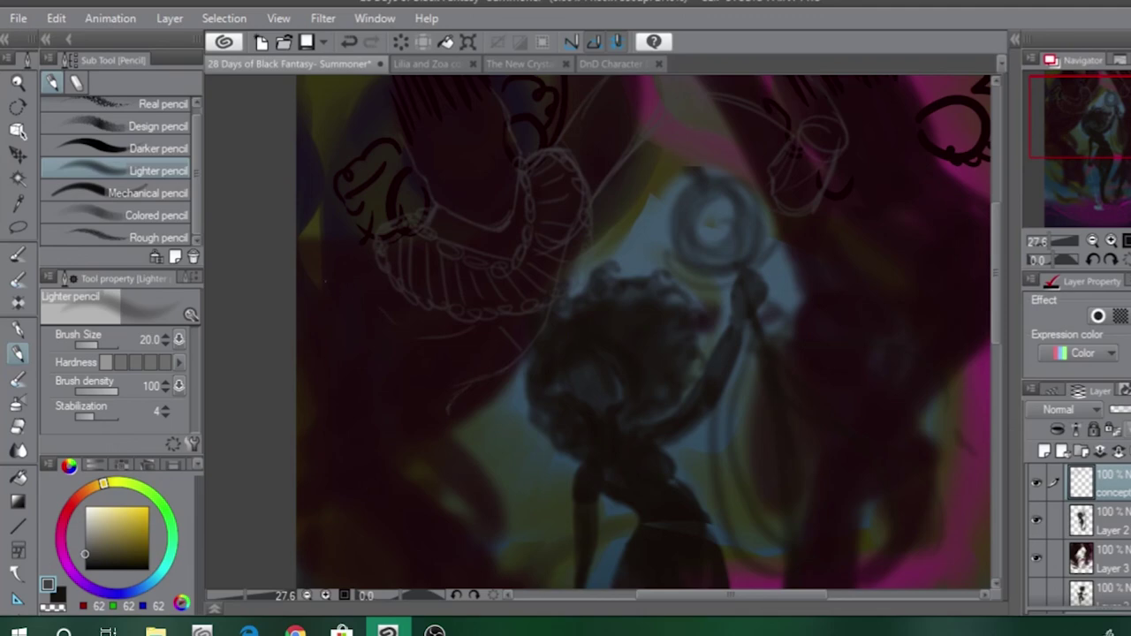
Draw the left figure's side contour and arm line below the collar
drag(311, 253, 392, 247)
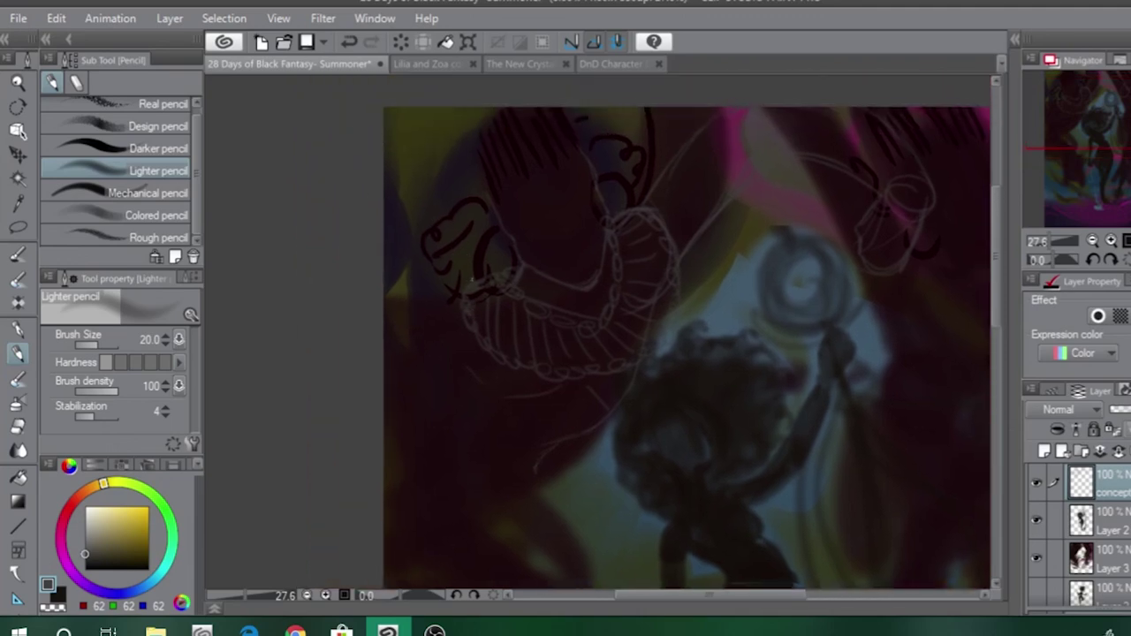
mouse_move(433, 294)
mouse_down()
mouse_move(415, 337)
mouse_move(477, 366)
mouse_move(419, 247)
mouse_move(412, 339)
mouse_move(476, 355)
mouse_move(481, 322)
mouse_up()
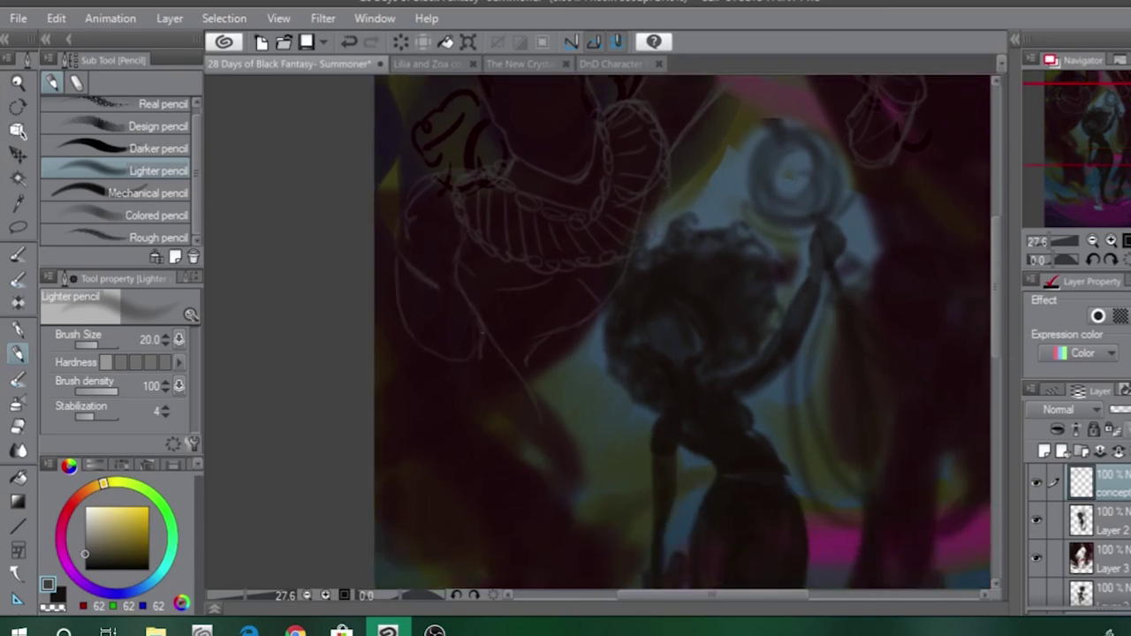
mouse_move(441, 367)
mouse_down()
mouse_move(483, 433)
mouse_move(527, 468)
mouse_up()
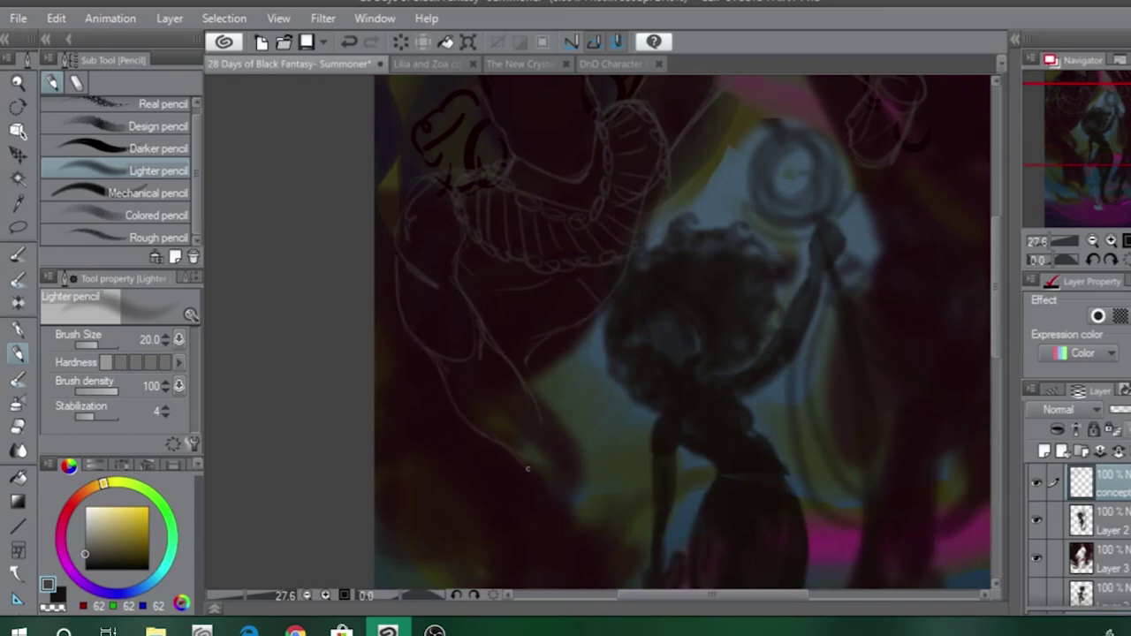
mouse_move(497, 349)
mouse_down()
mouse_move(413, 334)
mouse_move(414, 301)
mouse_move(450, 333)
mouse_move(411, 307)
mouse_move(424, 365)
mouse_up()
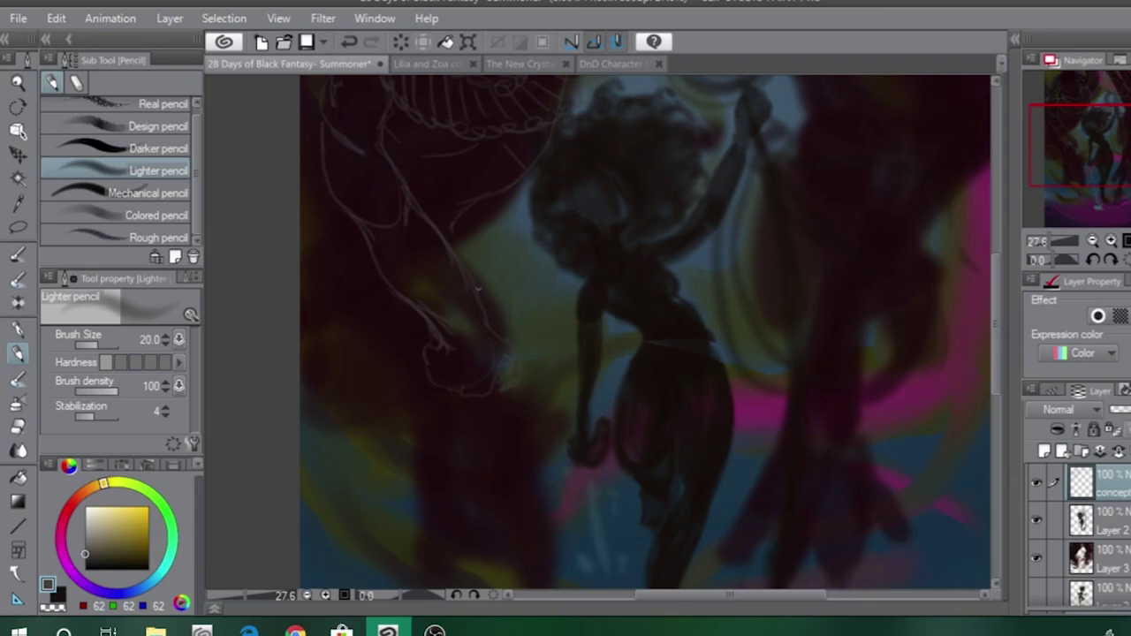
drag(433, 228, 459, 311)
key(ctrl+z)
drag(426, 212, 465, 311)
Add a large oval around the hand with inner curves, plus extra torso contour strokes
mouse_move(442, 341)
mouse_down()
mouse_move(535, 460)
mouse_move(444, 351)
mouse_up()
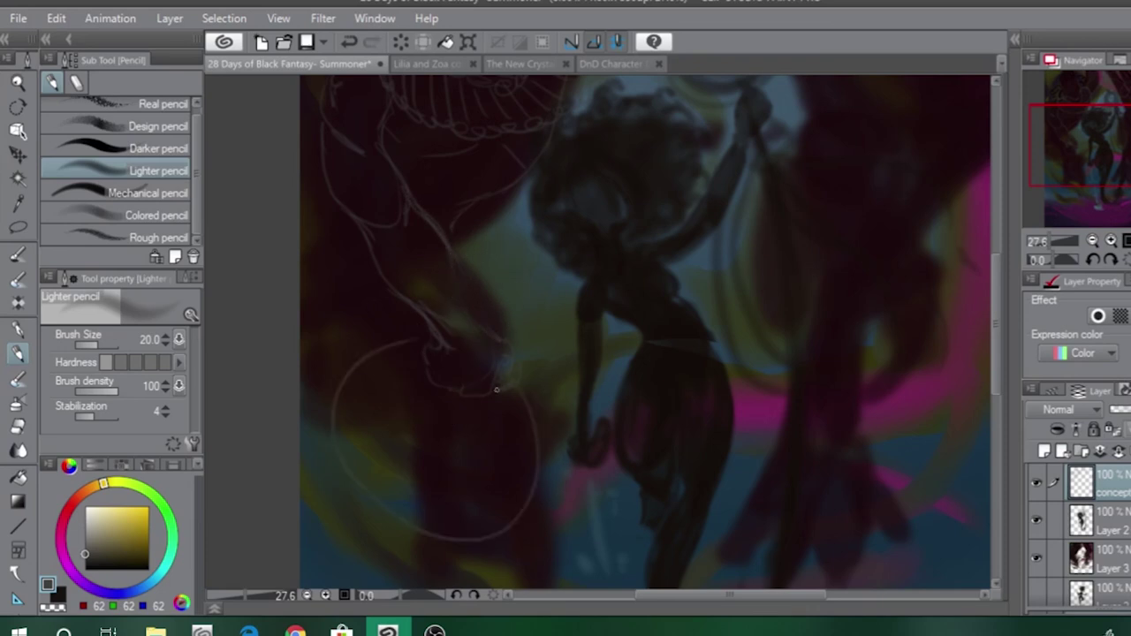
drag(496, 390, 424, 528)
drag(424, 357, 352, 429)
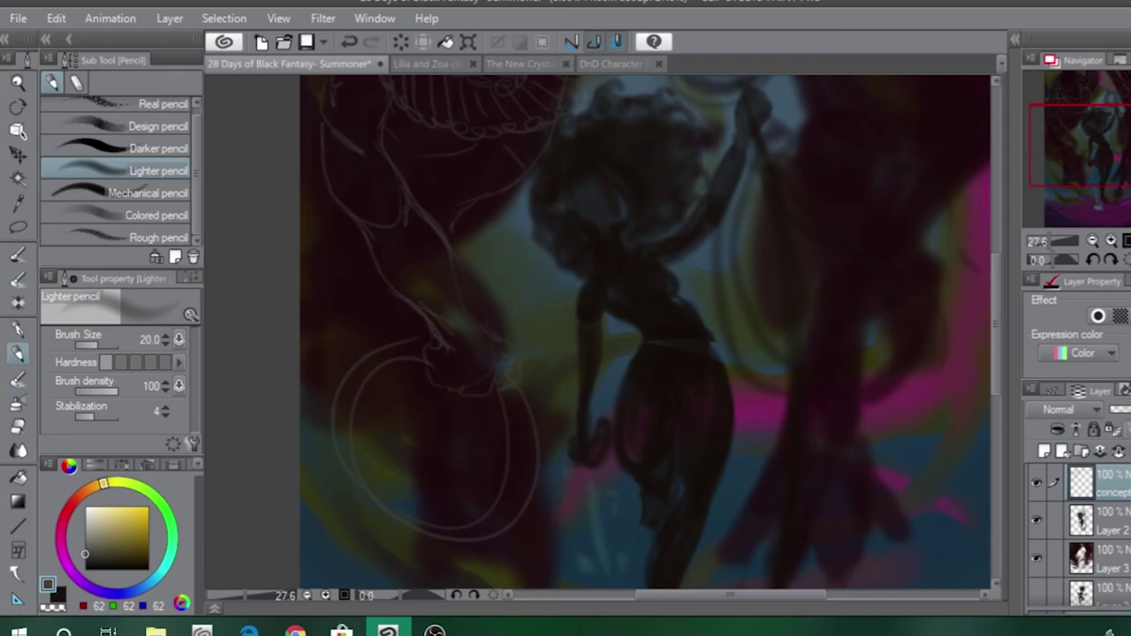
drag(425, 357, 347, 398)
mouse_move(377, 258)
mouse_down()
mouse_move(410, 362)
mouse_move(388, 189)
mouse_move(447, 416)
mouse_up()
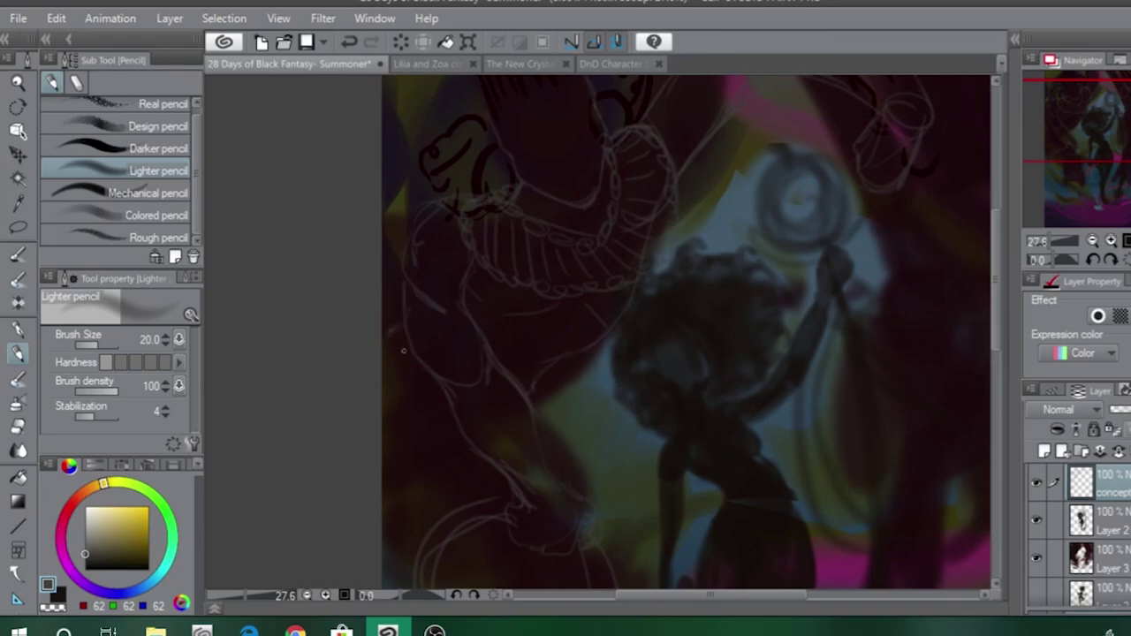
drag(412, 391, 413, 410)
drag(389, 355, 391, 323)
mouse_move(411, 385)
mouse_down()
mouse_move(420, 424)
mouse_move(445, 421)
mouse_move(426, 407)
mouse_up()
mouse_move(438, 432)
mouse_down()
mouse_move(538, 418)
mouse_move(475, 481)
mouse_move(422, 426)
mouse_move(494, 488)
mouse_up()
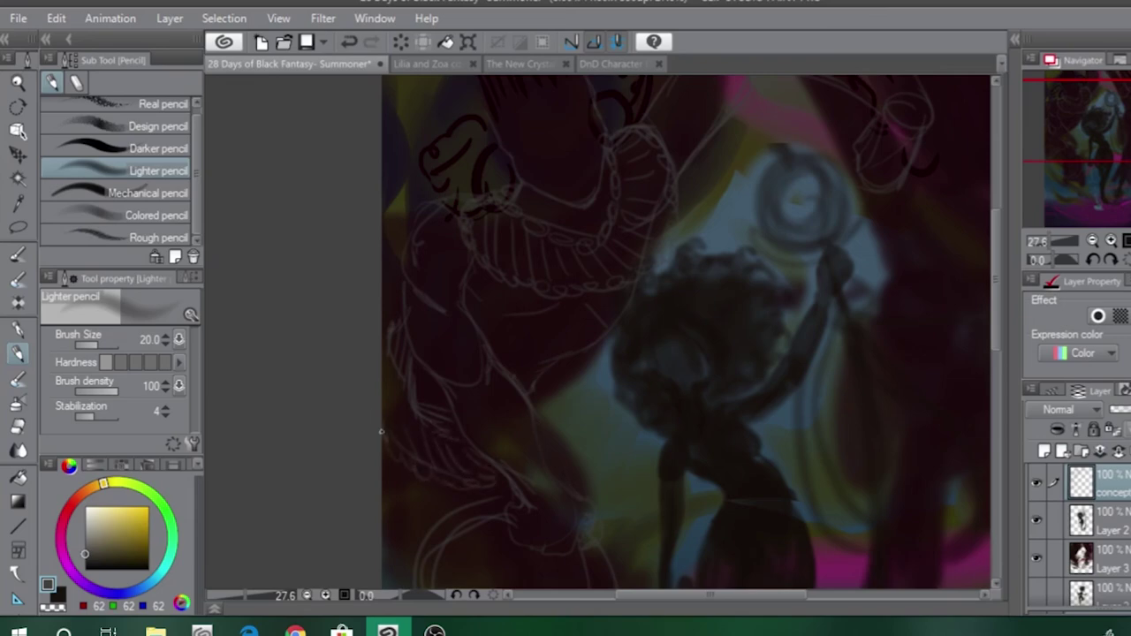
drag(380, 345, 401, 434)
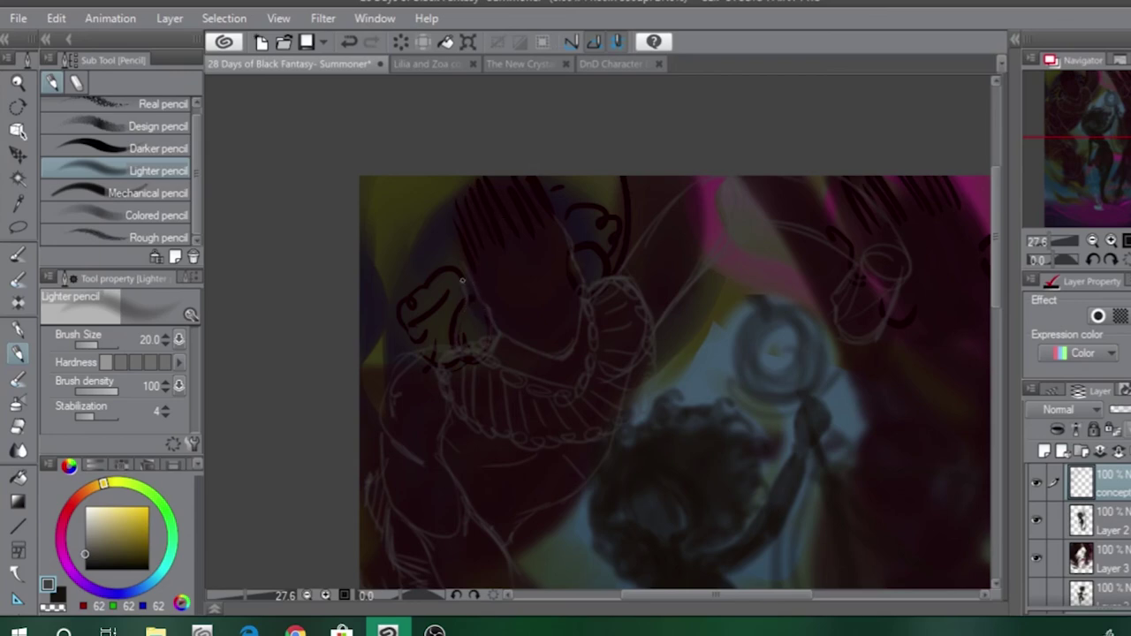
Draw small eye ovals on the left figure, then outline its forehead, hair top and tall hat
drag(573, 247, 585, 289)
mouse_move(554, 279)
mouse_down()
mouse_move(532, 254)
mouse_move(562, 261)
mouse_up()
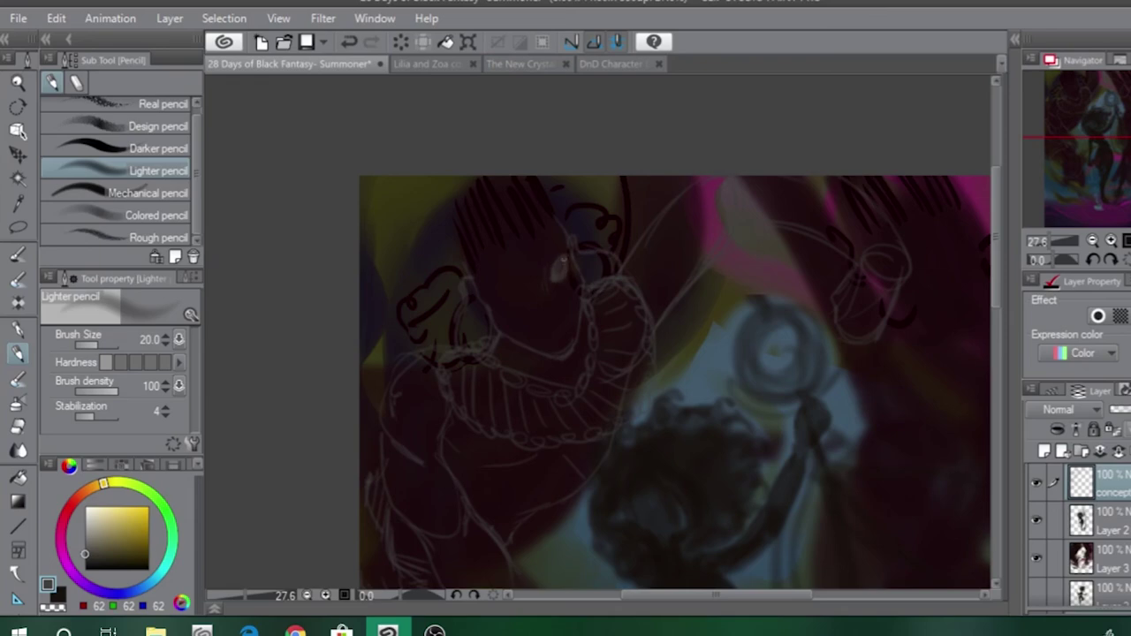
drag(498, 294, 496, 297)
key(ctrl+z)
click(559, 296)
mouse_move(512, 284)
mouse_down()
mouse_move(497, 298)
mouse_move(510, 304)
mouse_move(501, 291)
mouse_move(513, 293)
mouse_up()
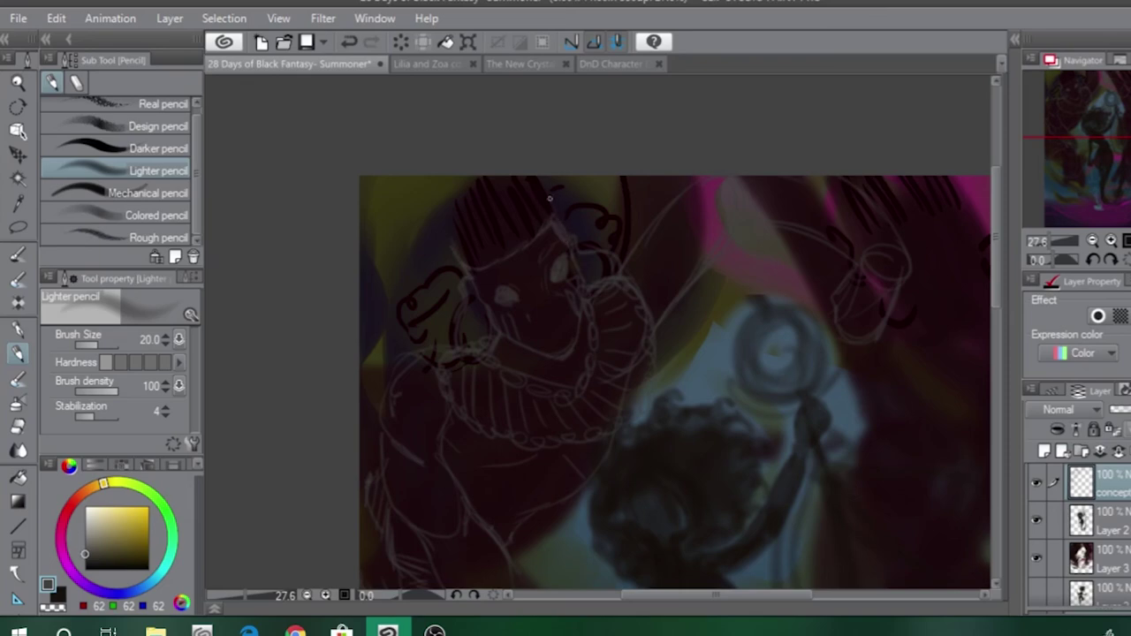
drag(550, 198, 558, 218)
mouse_move(443, 226)
mouse_down()
mouse_move(479, 177)
mouse_move(542, 185)
mouse_up()
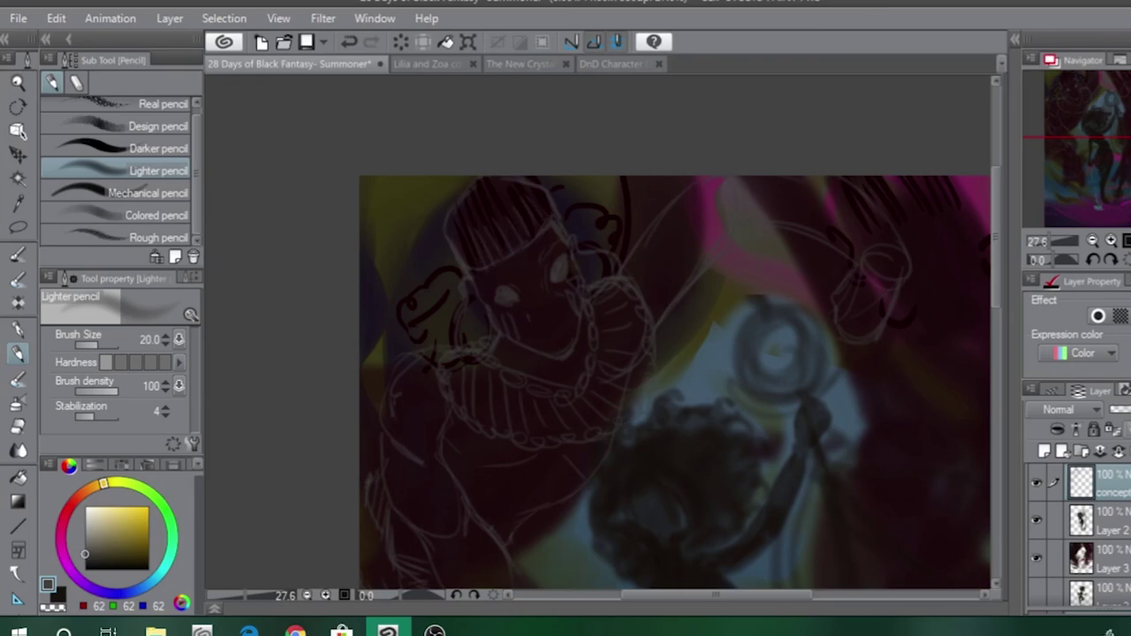
Sketch the hat's lower edge, then remove the stray hat strokes
drag(500, 221, 440, 233)
key(ctrl+z)
key(ctrl+y)
key(ctrl+z)
key(ctrl+y)
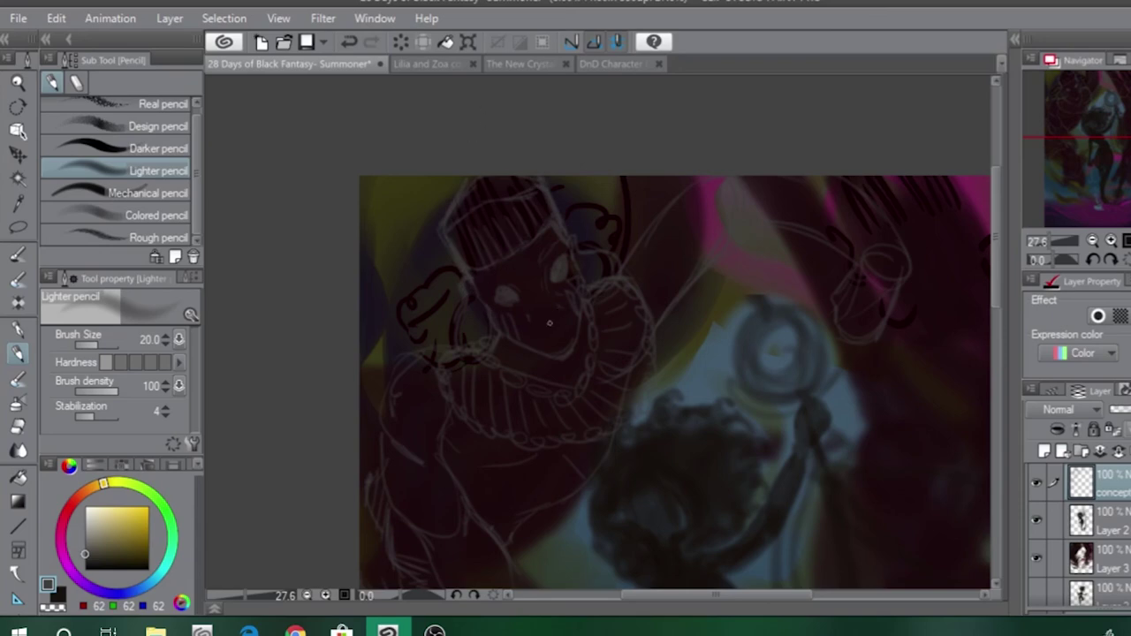
key(ctrl+z)
key(ctrl+y)
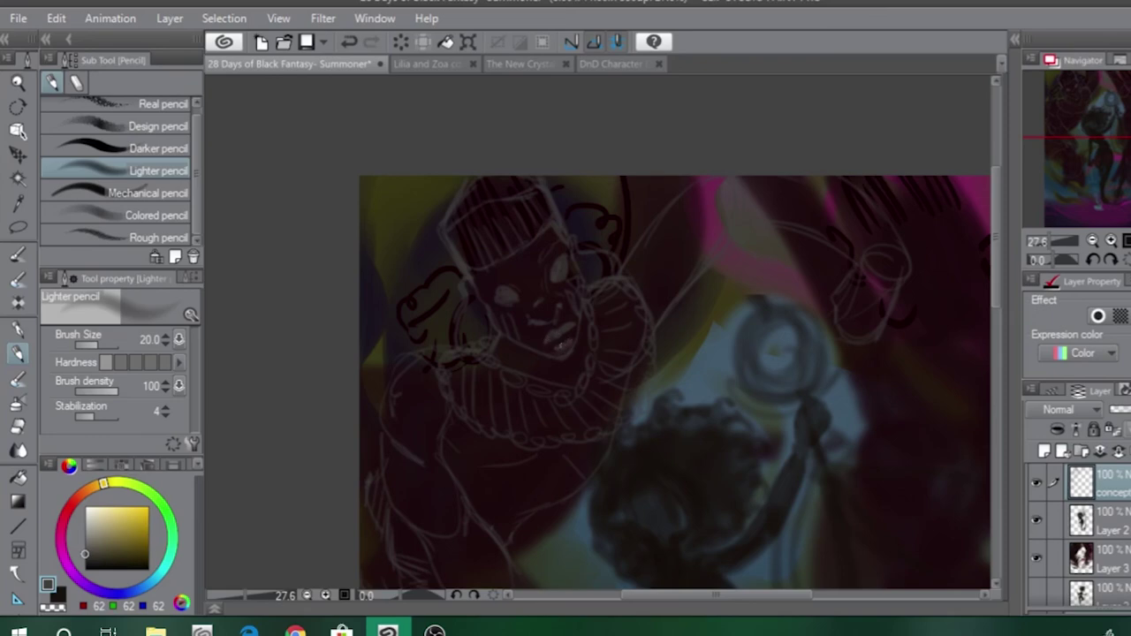
key(ctrl+z)
Rework the eye, nose and mouth lines on the left figure's face
click(549, 325)
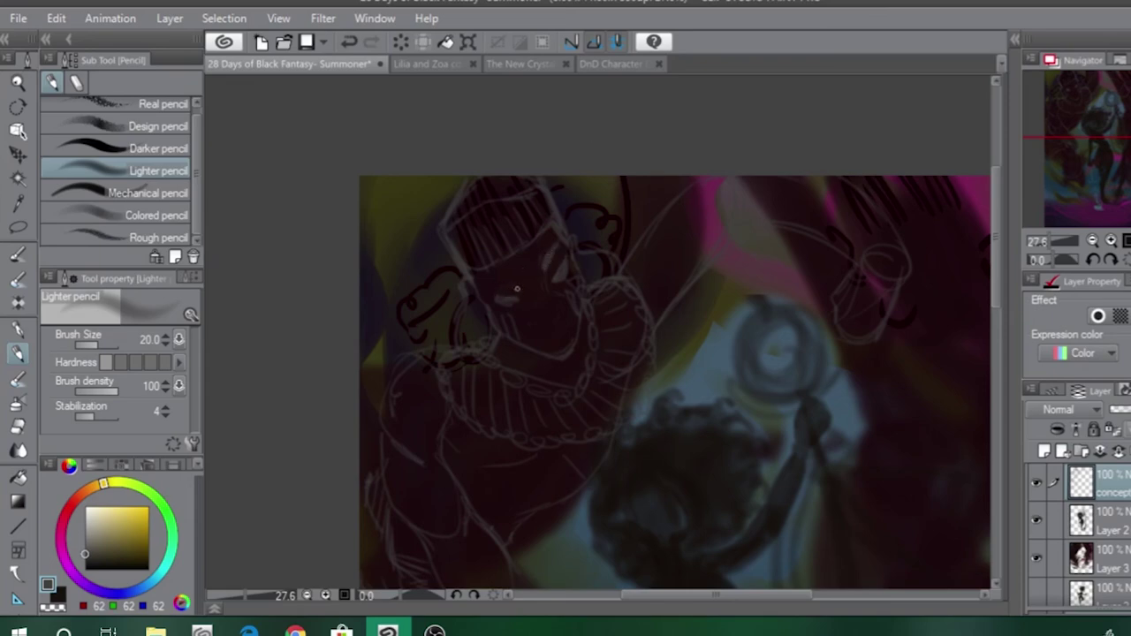
drag(518, 288, 500, 289)
drag(548, 235, 537, 256)
mouse_move(475, 285)
mouse_down()
mouse_move(511, 270)
mouse_move(500, 285)
mouse_up()
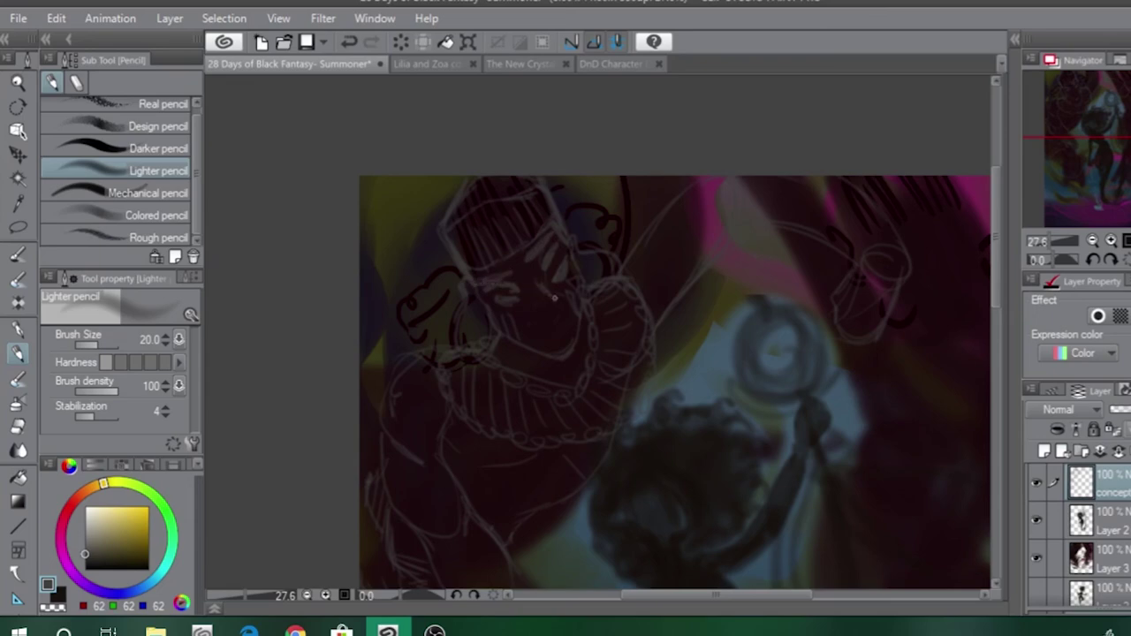
key(ctrl+z)
drag(543, 315, 536, 316)
drag(525, 315, 547, 320)
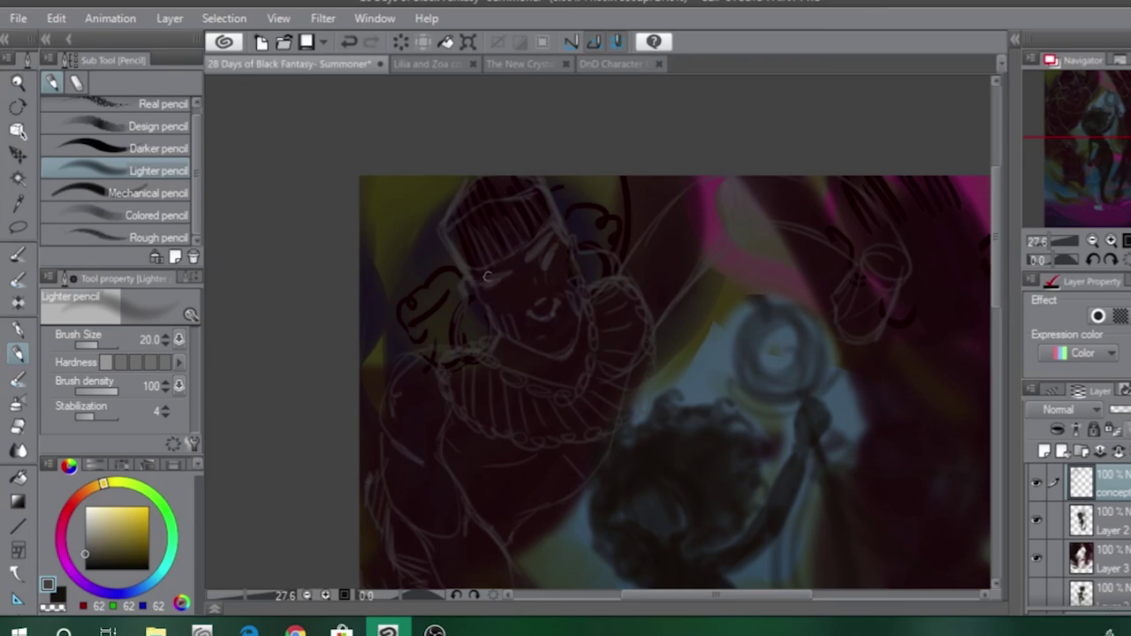
drag(521, 263, 544, 237)
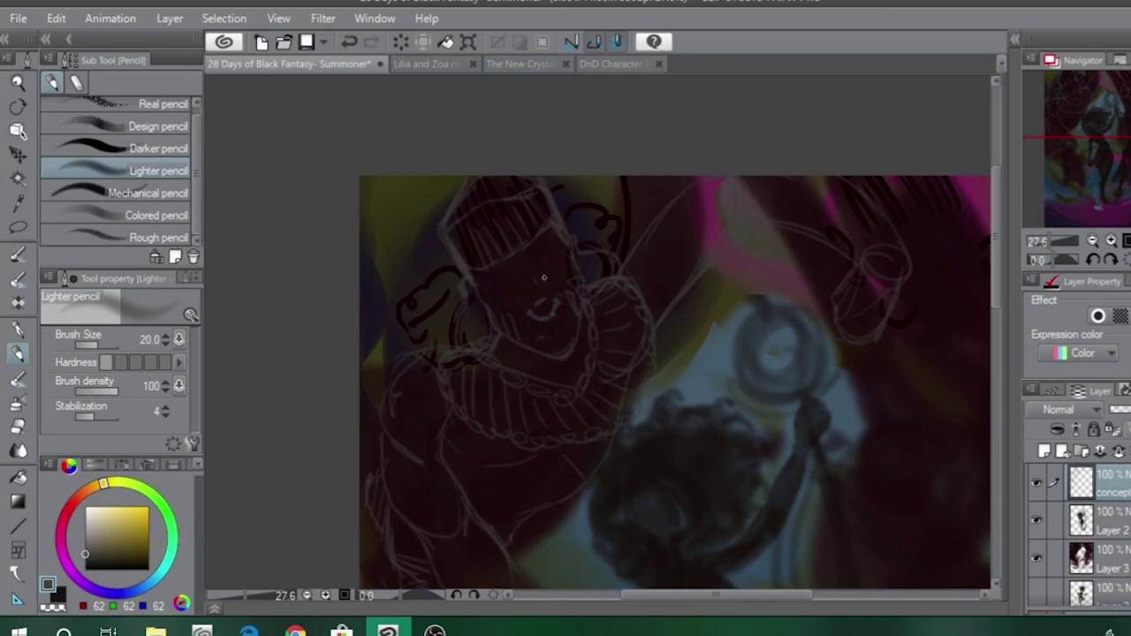
mouse_move(554, 255)
mouse_down()
mouse_move(561, 265)
mouse_move(546, 279)
mouse_move(548, 267)
mouse_up()
key(ctrl+z)
key(ctrl+y)
Draw the cheek arc and the left eye's lid and brow lines
drag(555, 325, 512, 336)
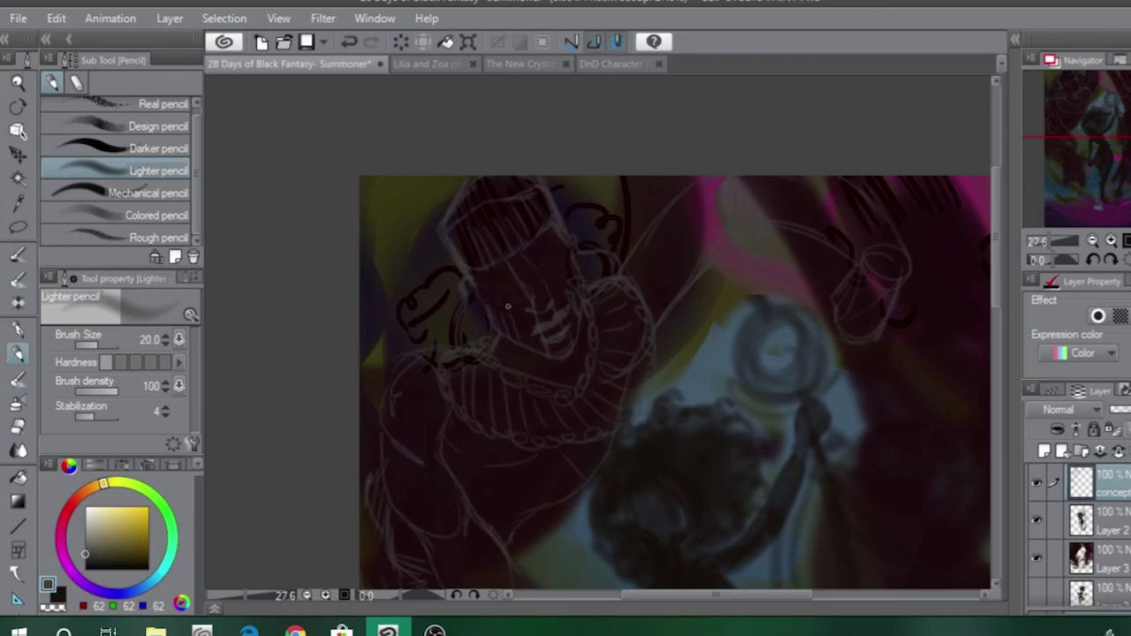
drag(487, 301, 514, 304)
drag(512, 306, 500, 299)
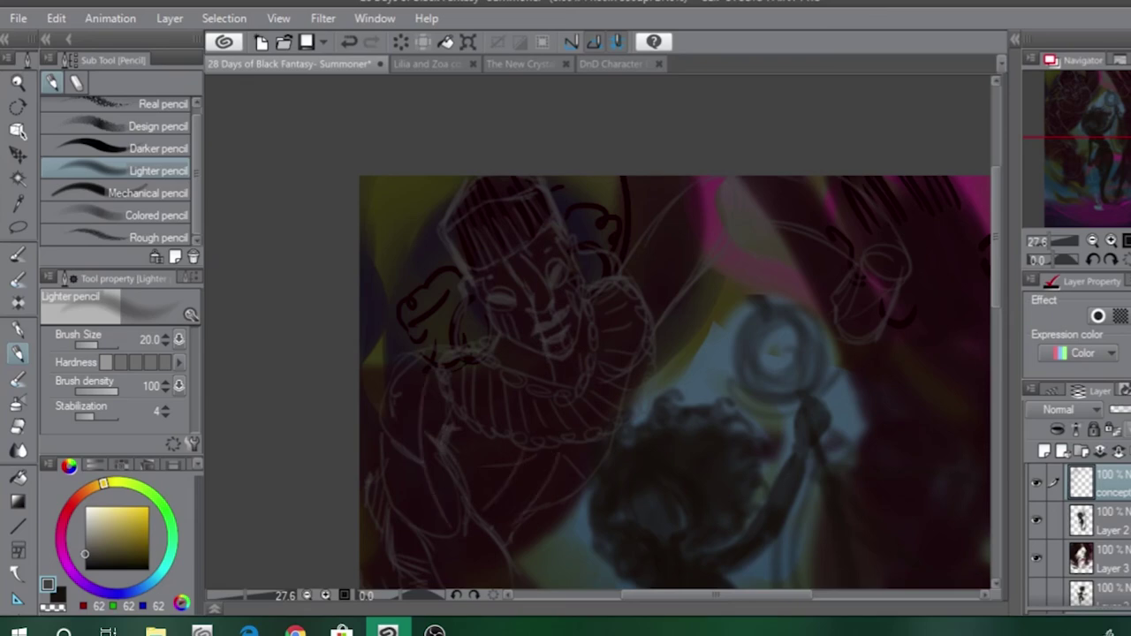
Add short pencil marks near the lower figure below the circle, then zoom out to the whole painting
drag(403, 503, 406, 163)
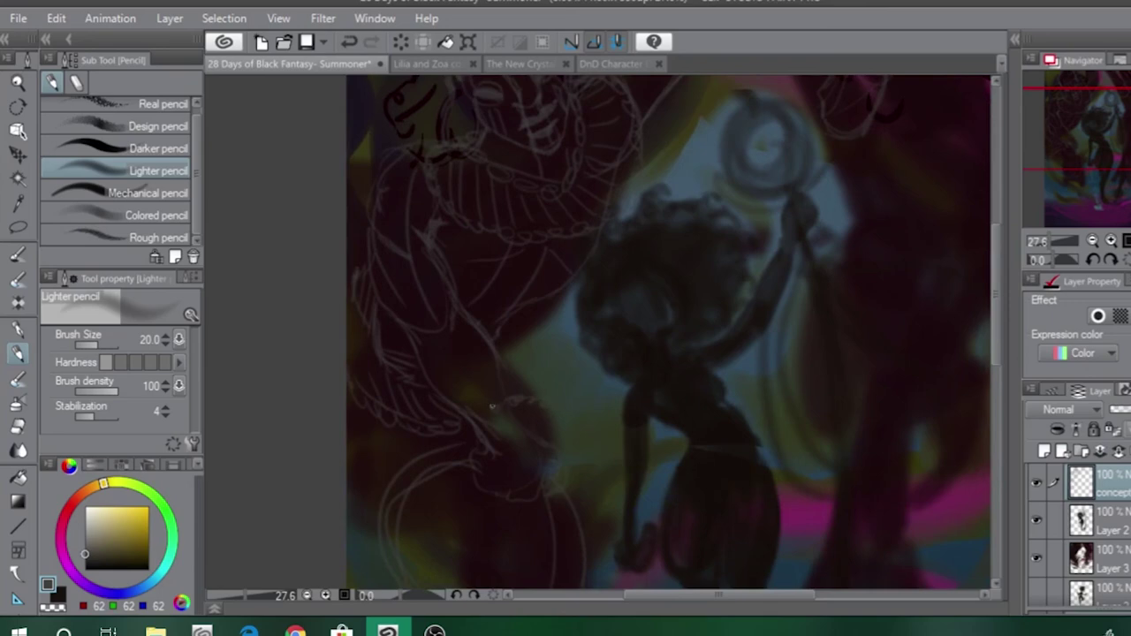
drag(492, 407, 460, 435)
drag(548, 418, 533, 430)
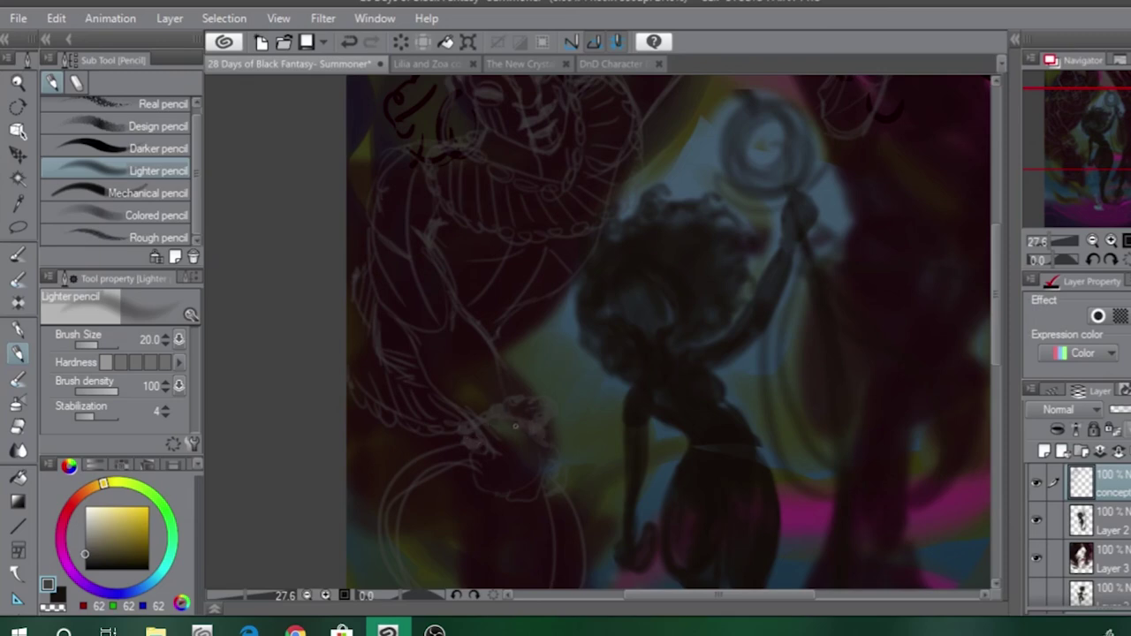
mouse_move(456, 418)
mouse_down()
mouse_move(442, 348)
mouse_move(500, 232)
mouse_up()
mouse_move(543, 477)
mouse_down()
mouse_move(517, 528)
mouse_move(479, 535)
mouse_up()
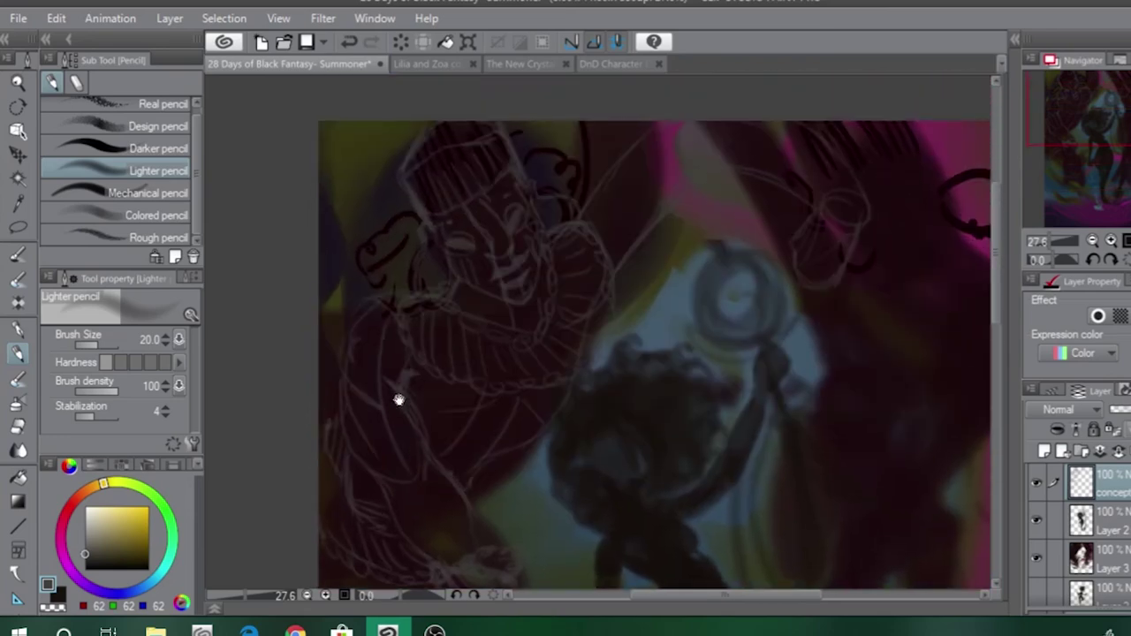
drag(500, 353, 310, 383)
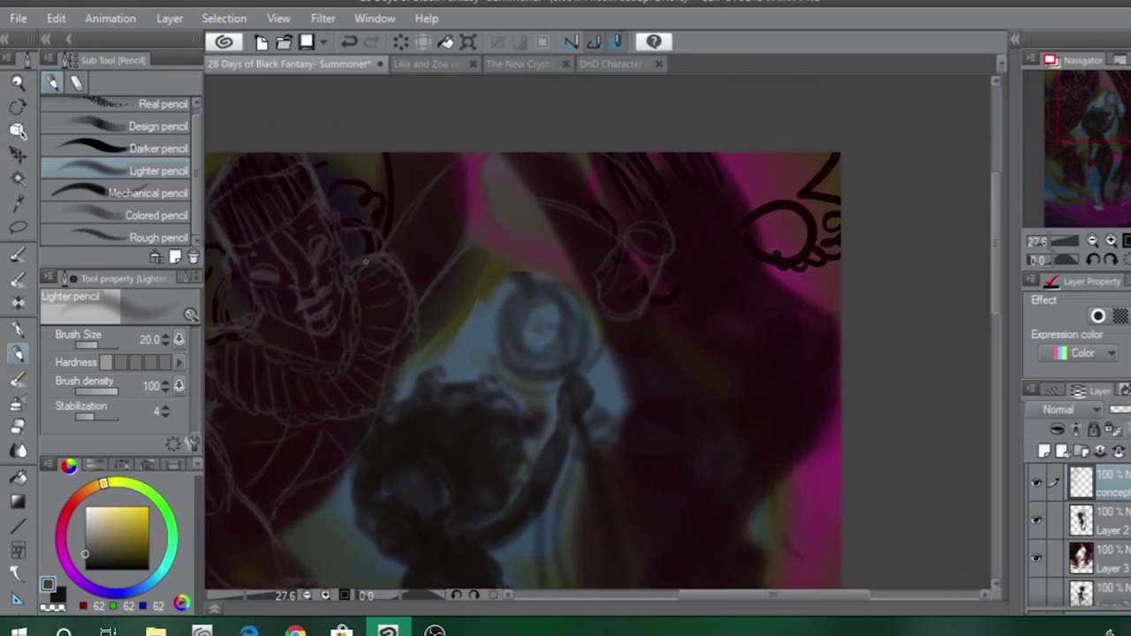
drag(1051, 246, 1043, 250)
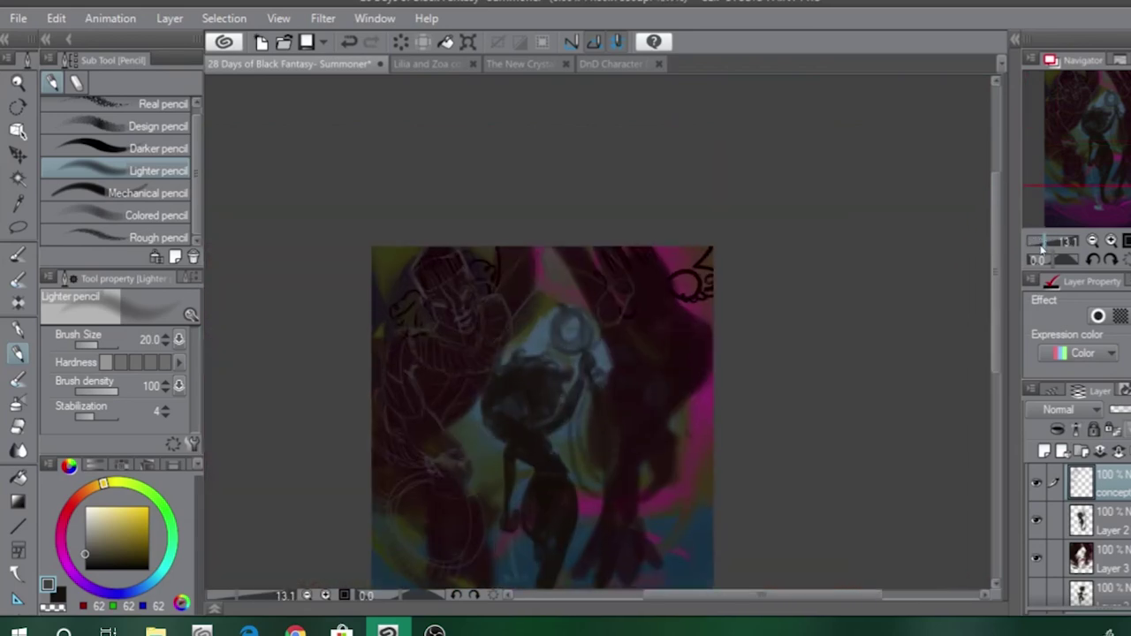
Hide Layer 3, zoom back in on the upper face, and undo then redo the last stroke
click(1036, 558)
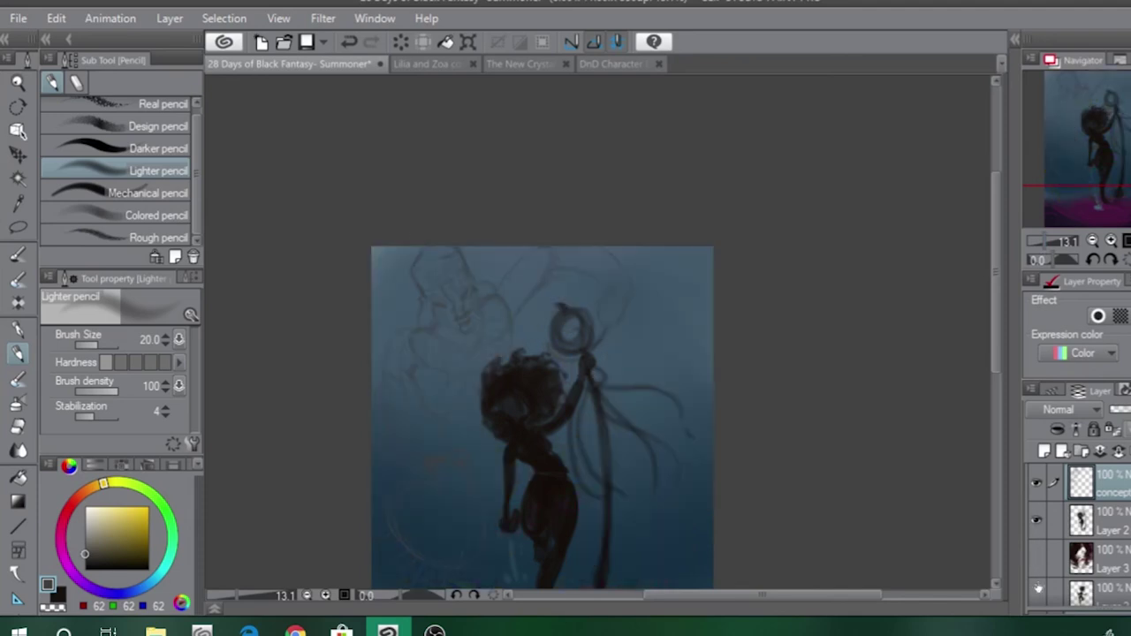
drag(1050, 240, 1060, 240)
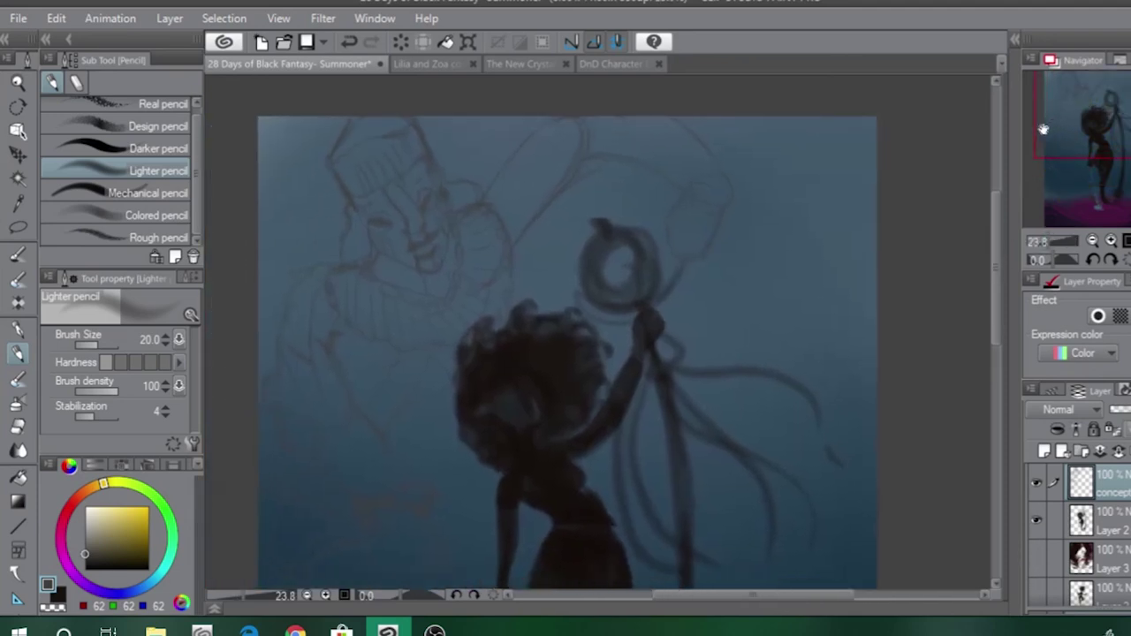
drag(1042, 129, 1046, 133)
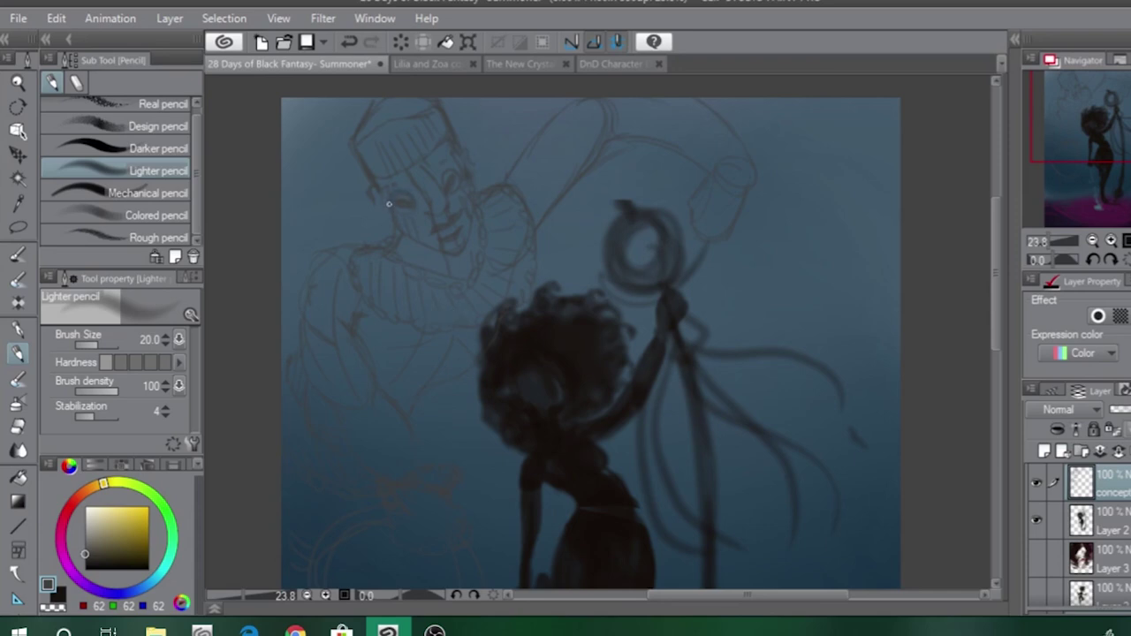
key(ctrl+z)
key(ctrl+y)
Show Layer 3 again and touch up the right figure's face with pencil sizes 10 and 15
click(1036, 558)
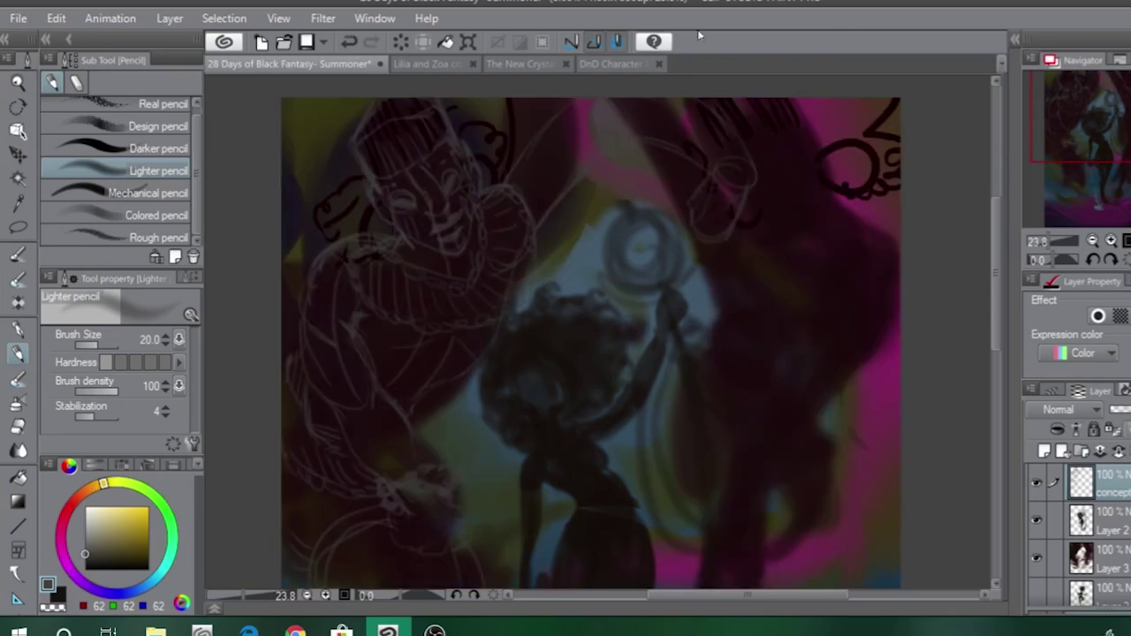
scroll(1095, 106, up, 3)
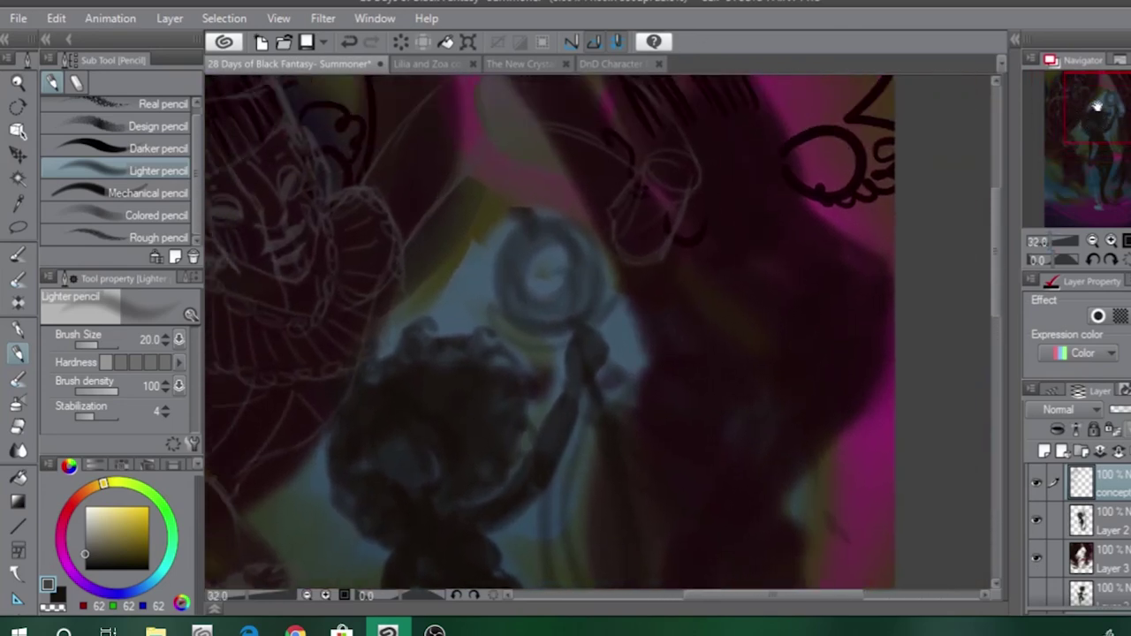
click(1096, 106)
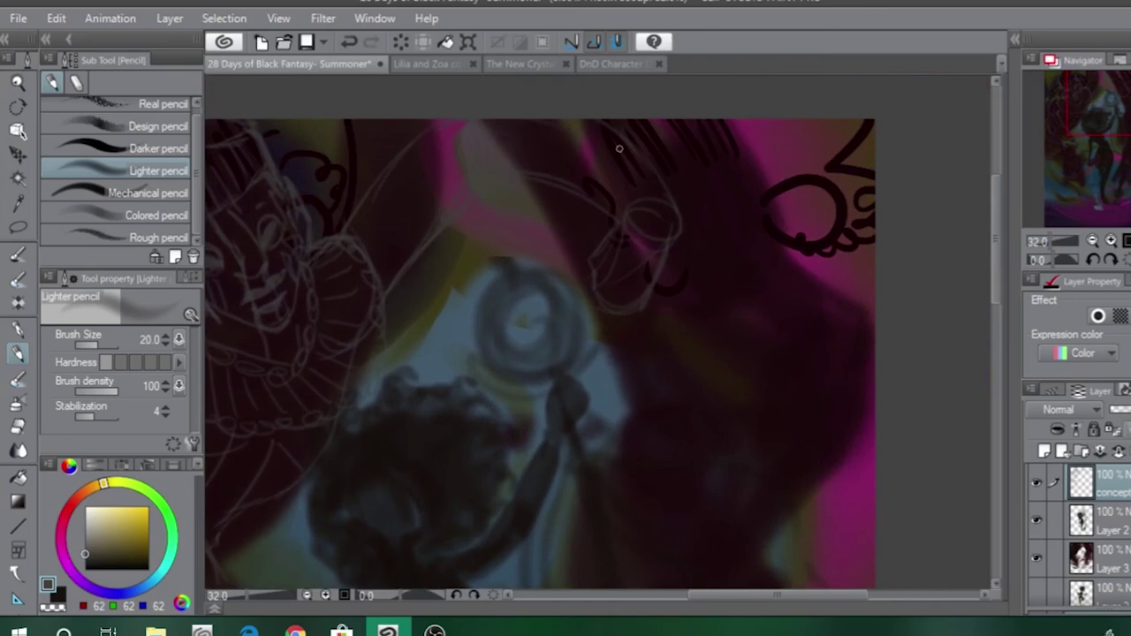
mouse_move(657, 197)
mouse_down()
mouse_move(694, 278)
mouse_move(653, 255)
mouse_move(621, 199)
mouse_up()
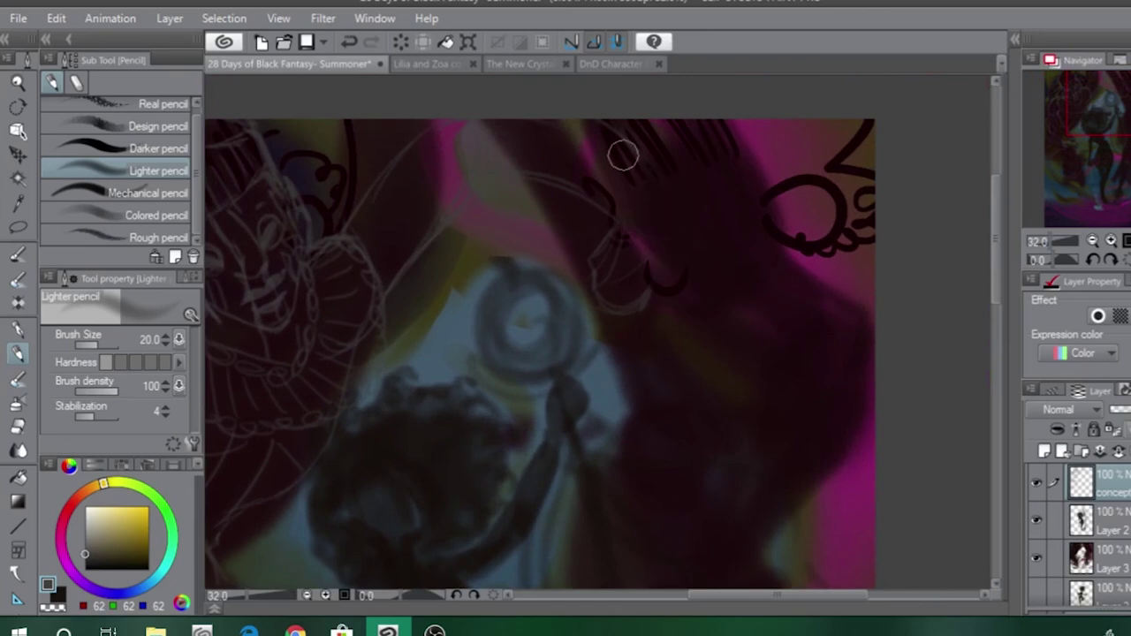
key(ctrl+z)
key(bracketleft)
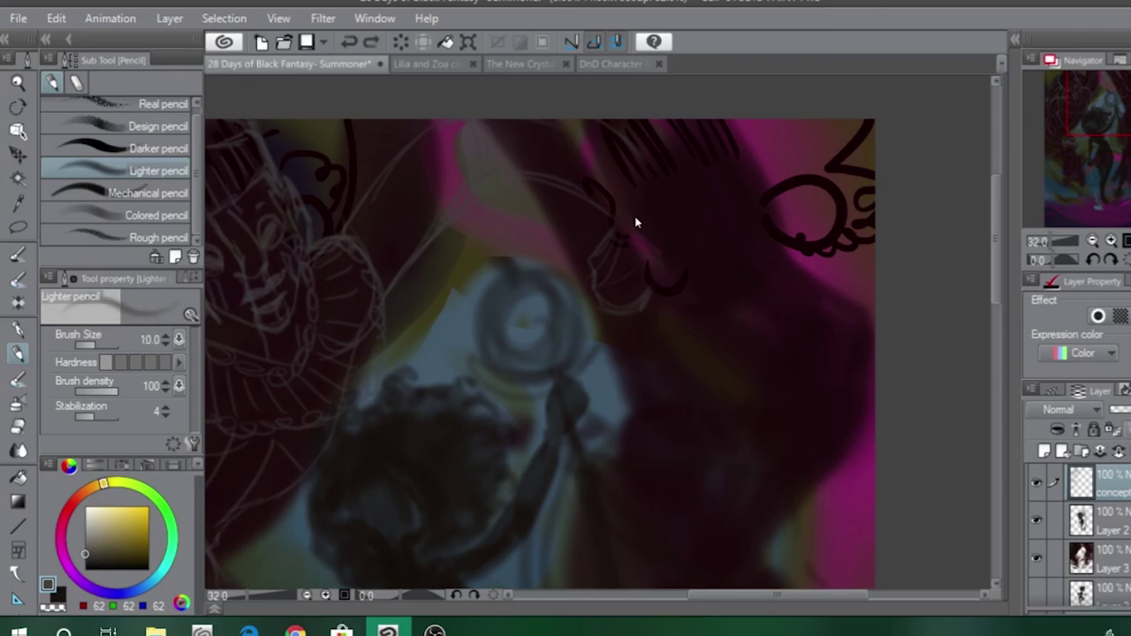
drag(658, 250, 667, 257)
drag(707, 302, 723, 307)
key(])
mouse_move(746, 279)
mouse_down()
mouse_move(761, 228)
mouse_move(741, 283)
mouse_up()
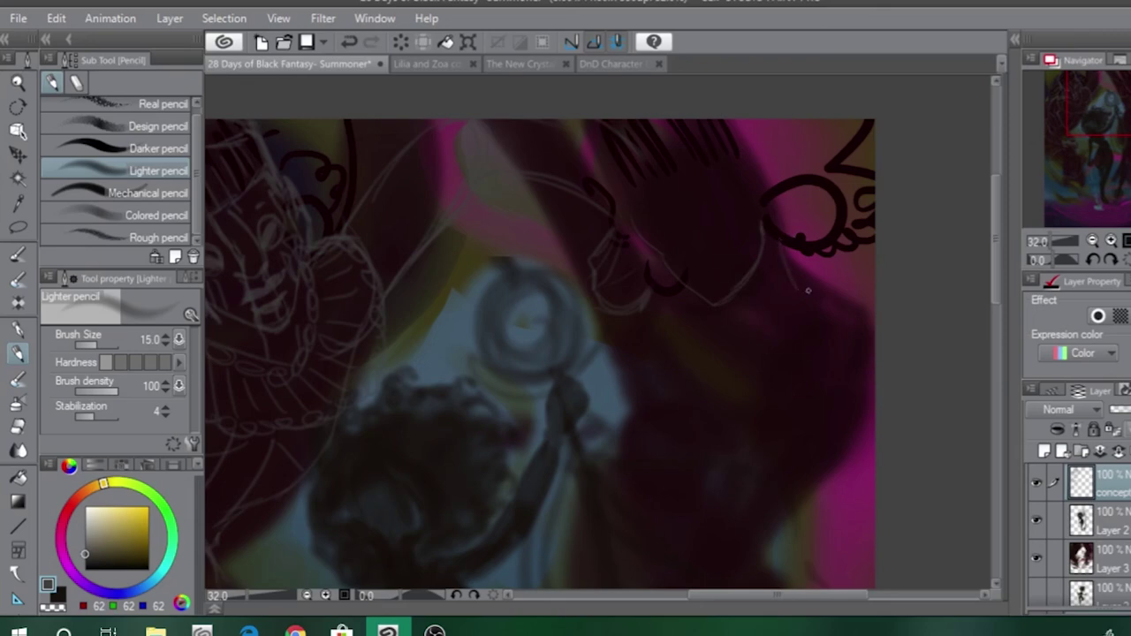
drag(762, 228, 716, 306)
Sketch faint arcs of the central dancer's raised arm and head around the orb
drag(627, 227, 689, 224)
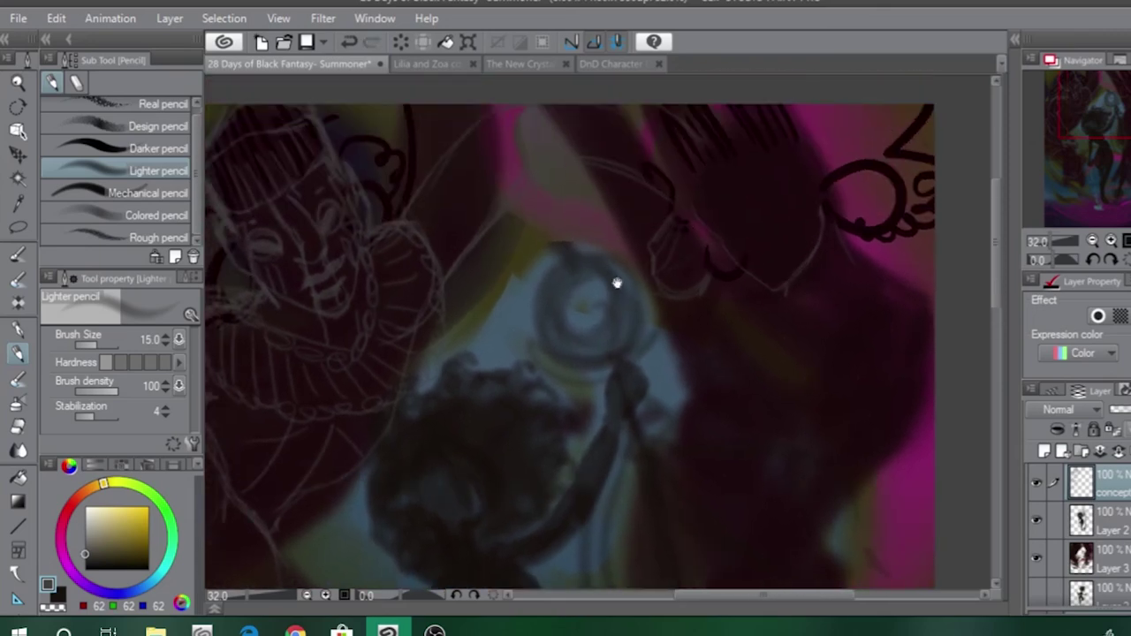
drag(616, 285, 601, 321)
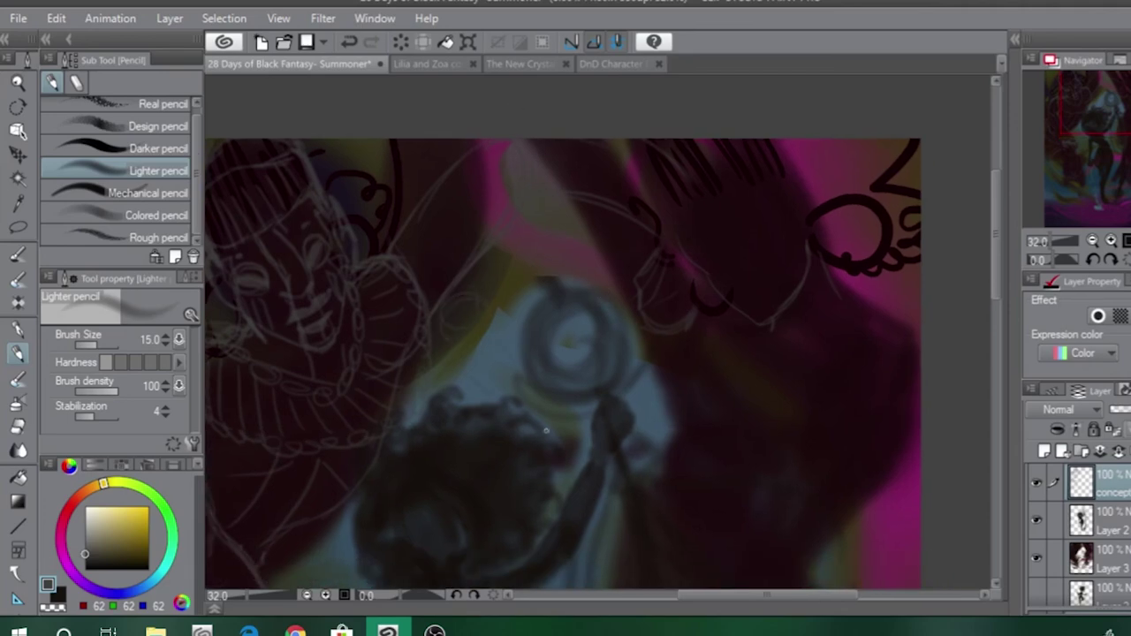
key(ctrl+z)
key(ctrl+y)
key(ctrl+z)
key(ctrl+y)
drag(446, 273, 426, 217)
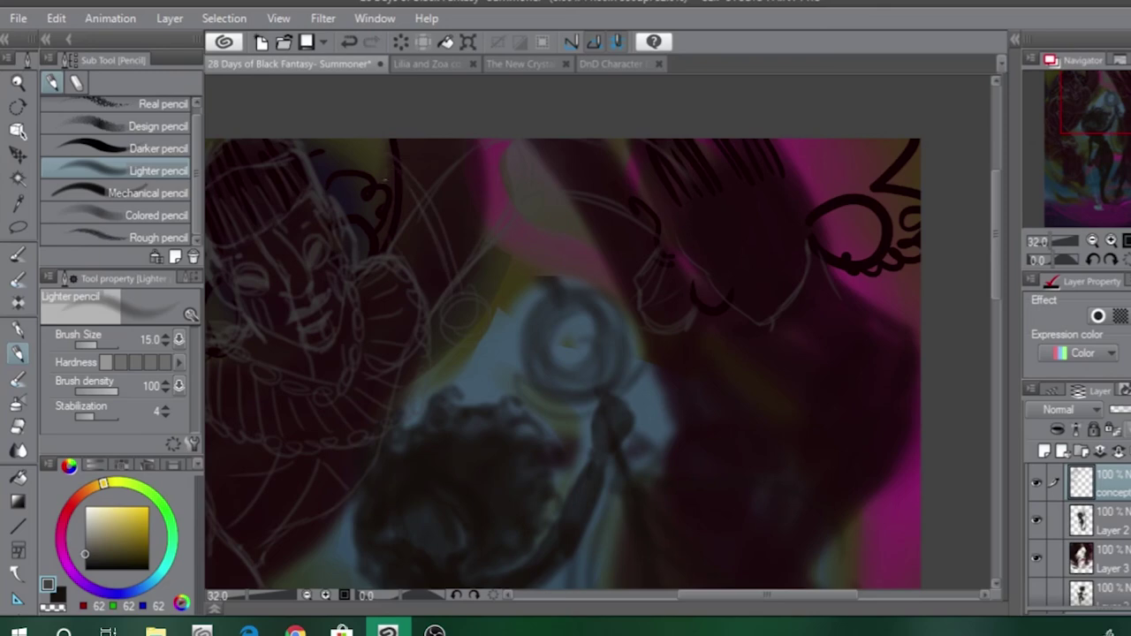
drag(384, 181, 384, 168)
drag(445, 188, 461, 243)
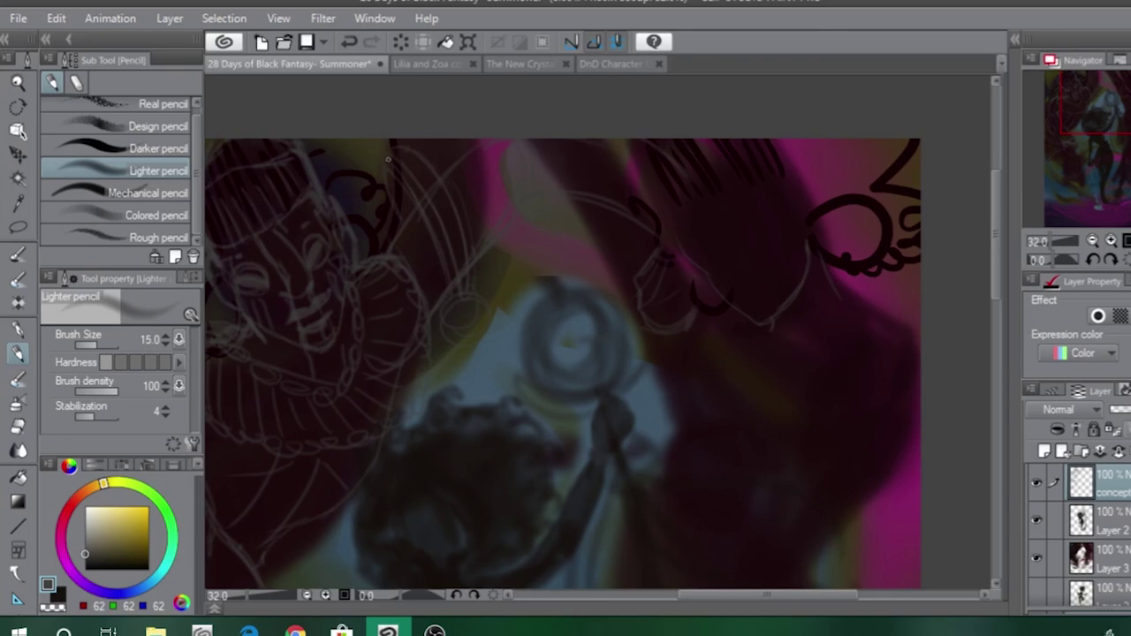
drag(396, 181, 411, 210)
mouse_move(469, 305)
mouse_down()
mouse_move(441, 272)
mouse_move(455, 245)
mouse_move(484, 281)
mouse_up()
drag(426, 239, 439, 280)
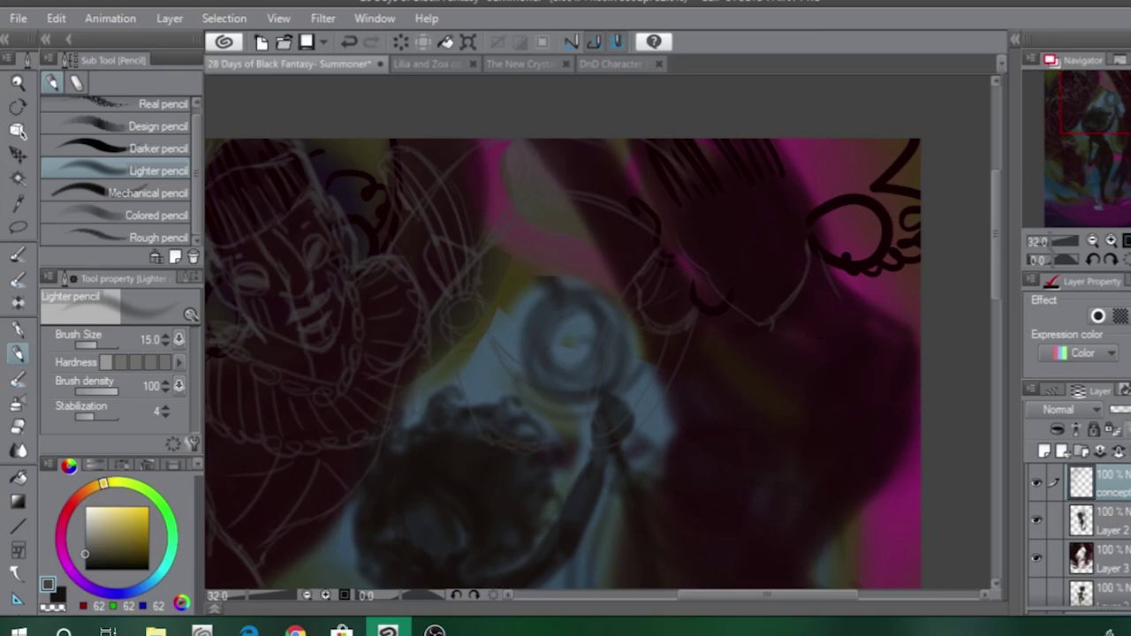
Trace the right figure's face outline, jaw, neck and under-chin in light pencil, redrawing one undone stroke
drag(548, 412, 451, 347)
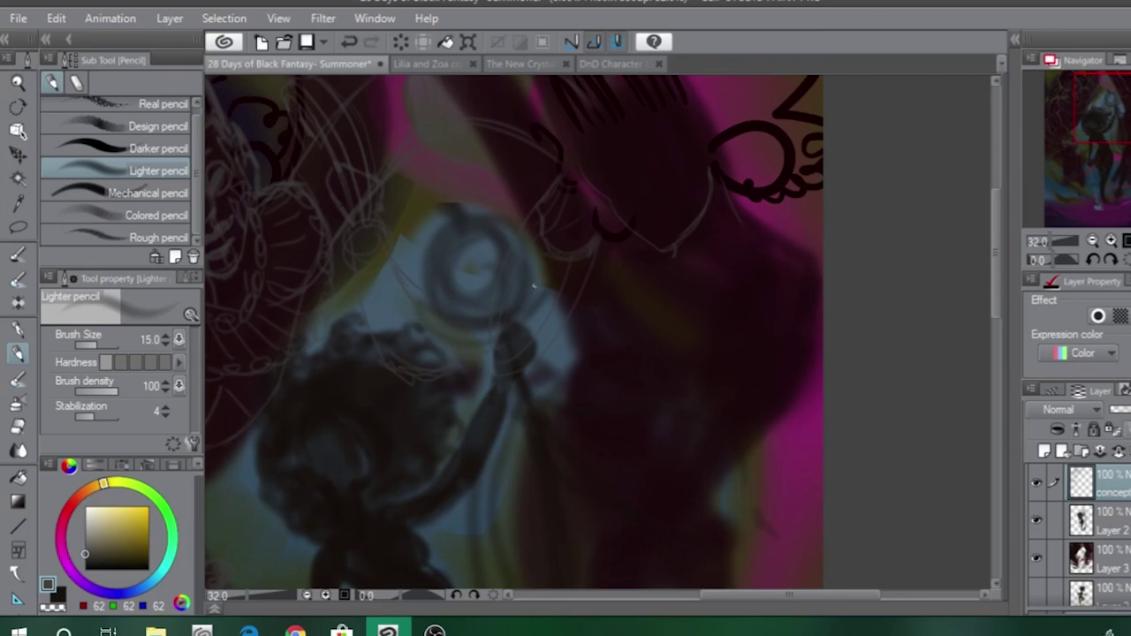
drag(566, 251, 649, 245)
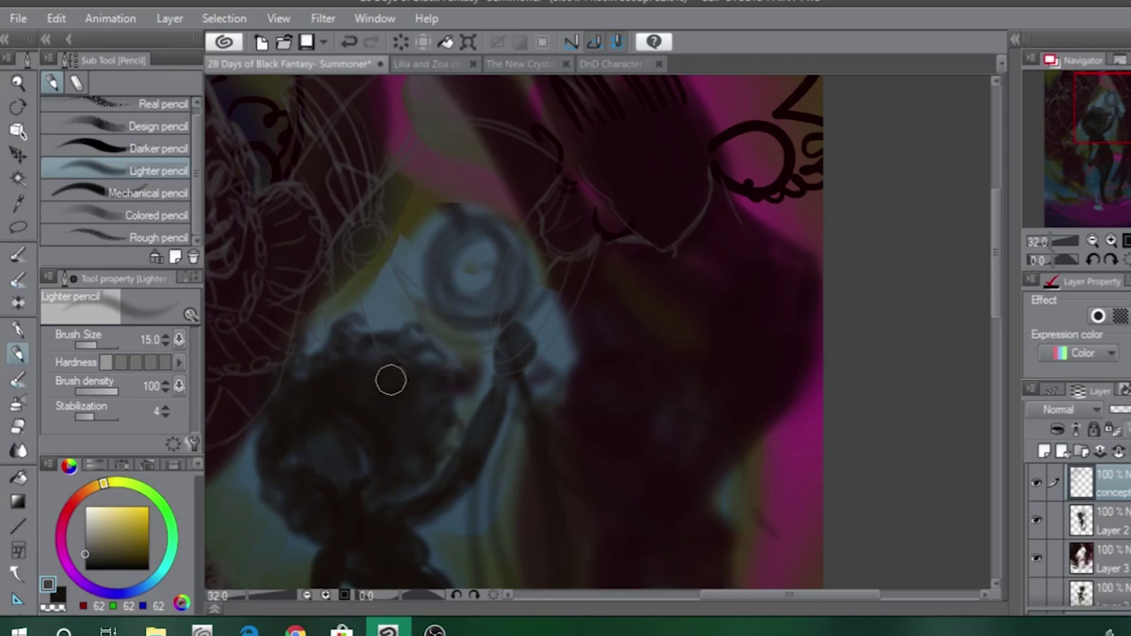
drag(589, 319, 621, 312)
mouse_move(639, 253)
mouse_down()
mouse_move(606, 213)
mouse_move(596, 141)
mouse_move(600, 373)
mouse_up()
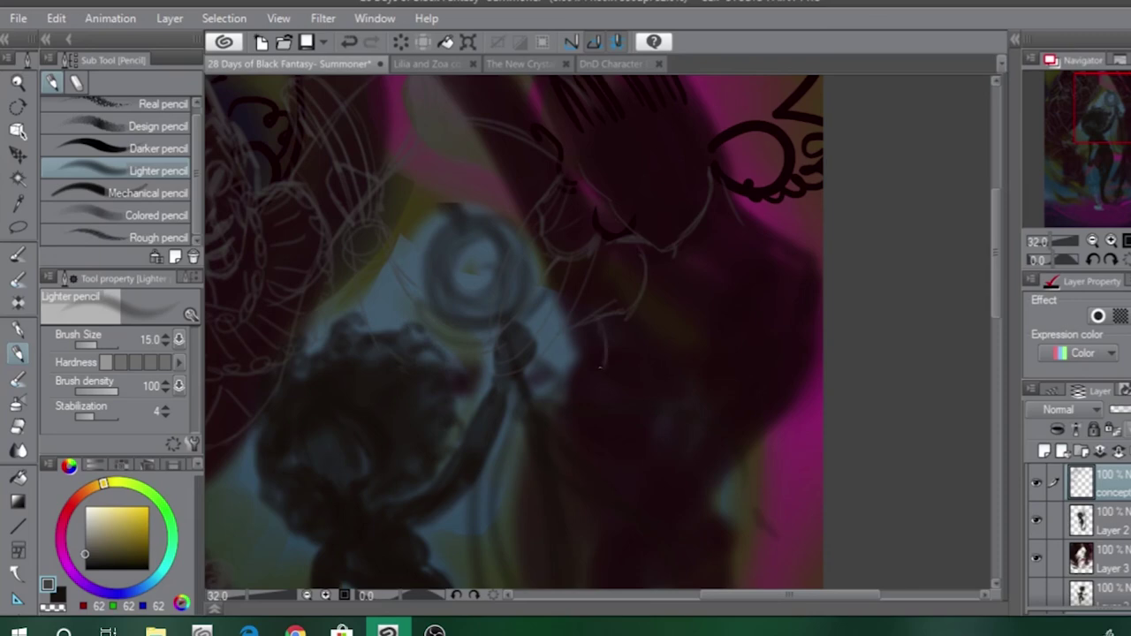
key(ctrl+z)
drag(609, 309, 548, 267)
drag(577, 318, 592, 312)
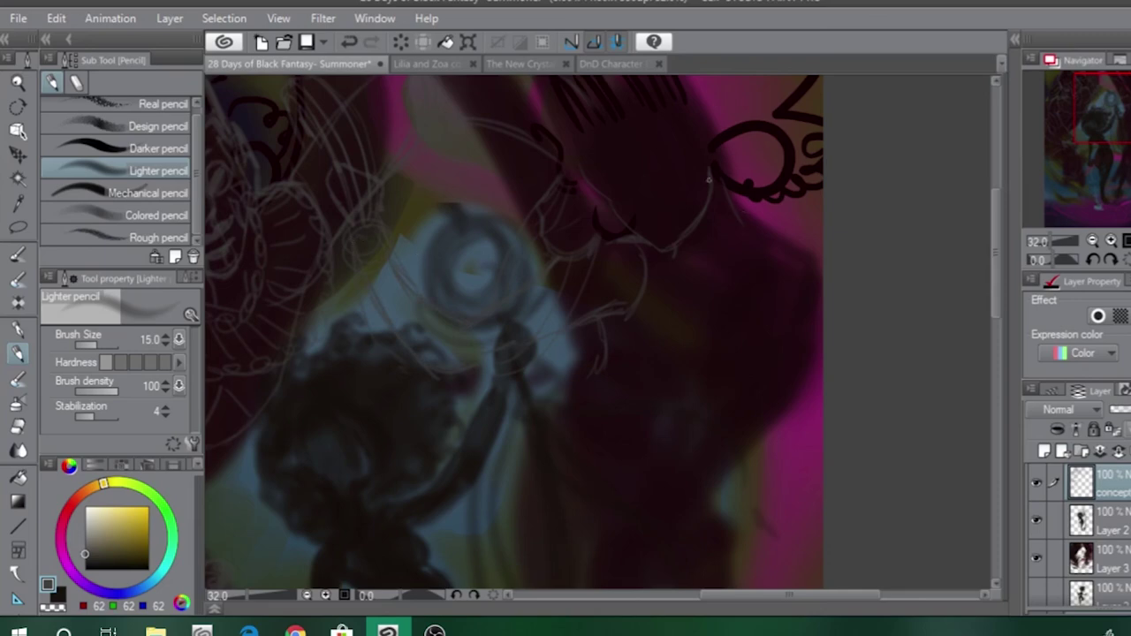
Sketch faint contours down the right figure's side, chest and body, then zoom out
mouse_move(738, 217)
mouse_down()
mouse_move(806, 294)
mouse_move(798, 352)
mouse_up()
drag(662, 253, 673, 279)
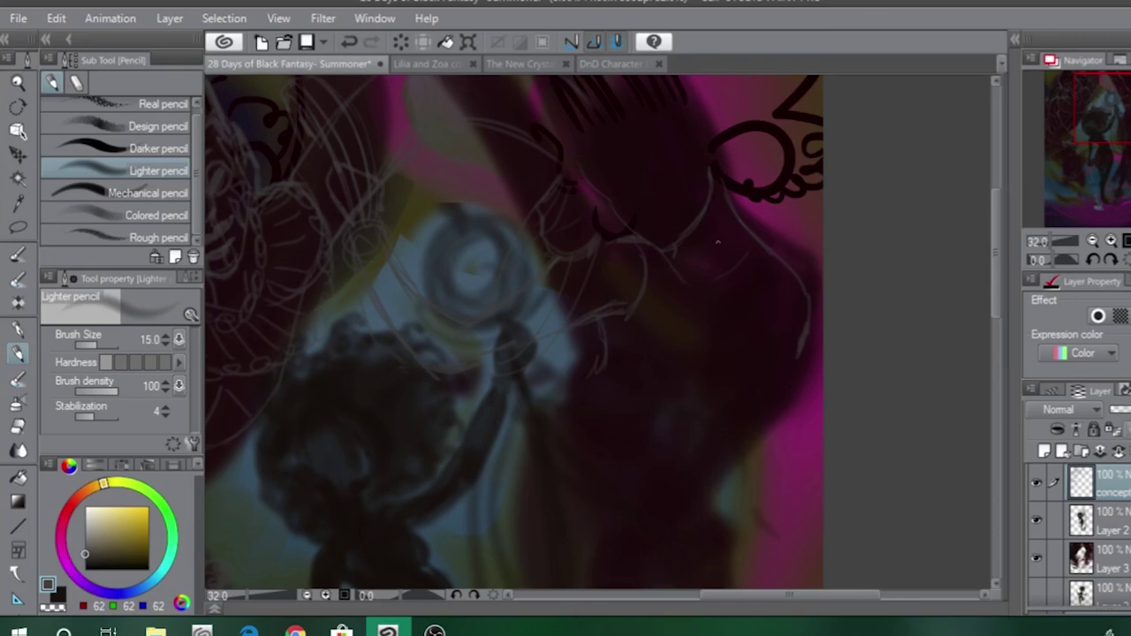
mouse_move(781, 353)
mouse_down()
mouse_move(783, 403)
mouse_move(770, 418)
mouse_up()
key(ctrl+z)
key(ctrl+z)
drag(795, 292, 641, 96)
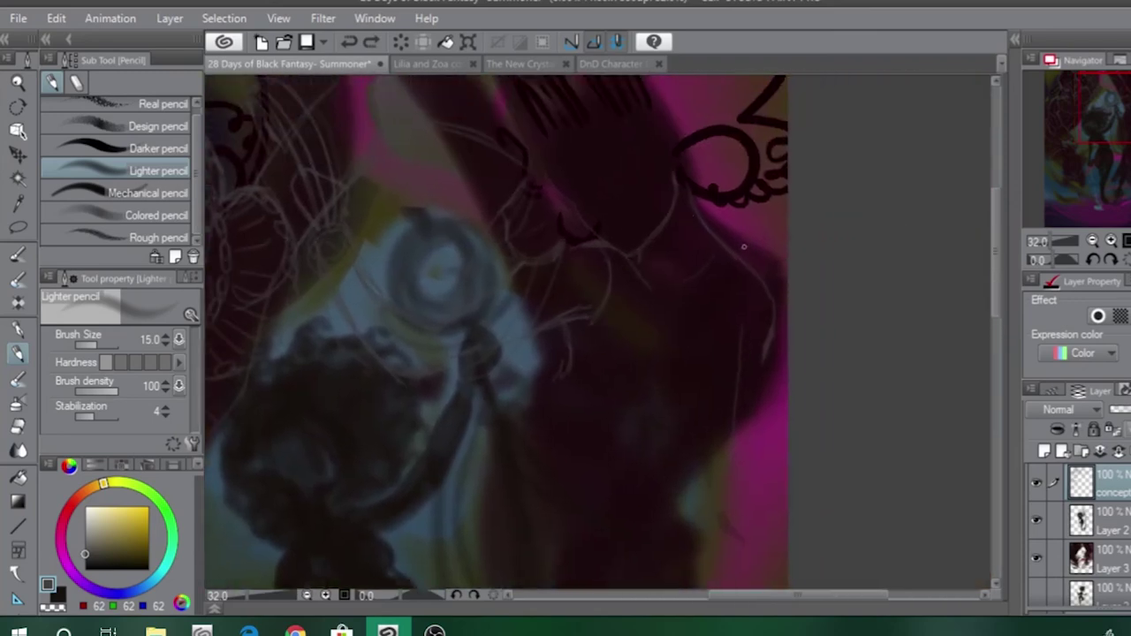
drag(744, 248, 748, 280)
drag(730, 323, 733, 360)
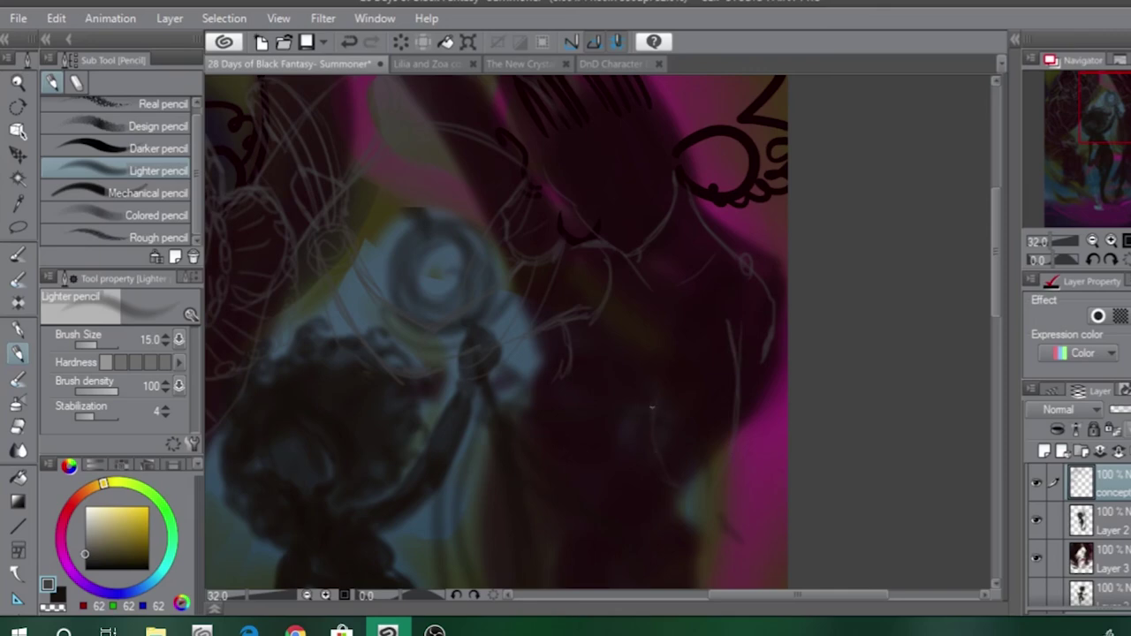
drag(557, 382, 566, 415)
drag(763, 350, 741, 392)
drag(619, 424, 627, 371)
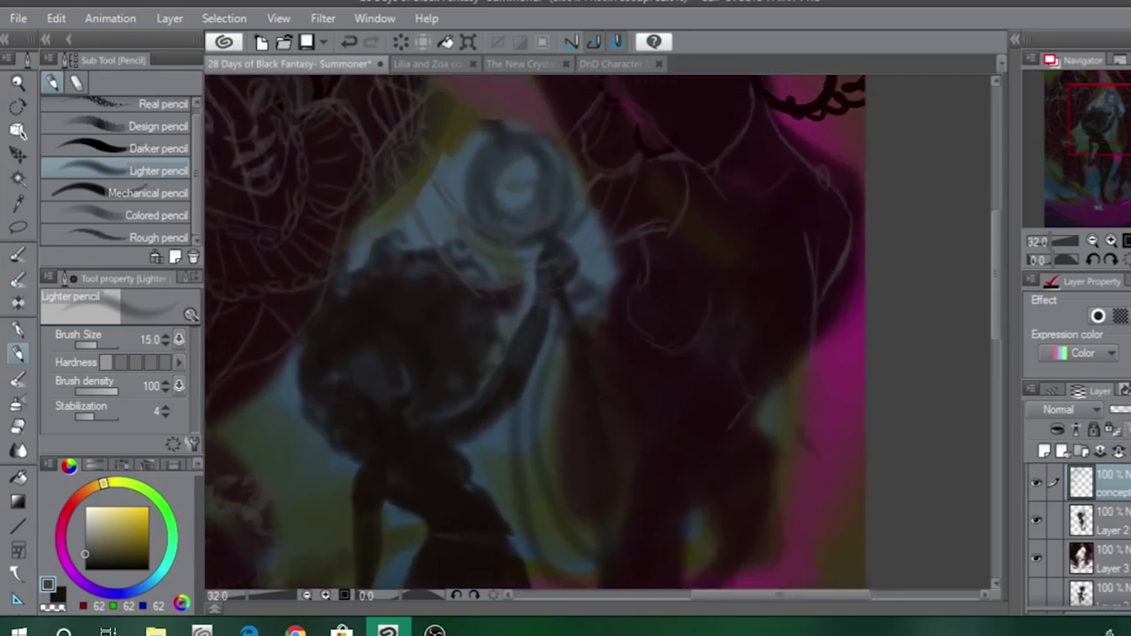
key(ctrl+minus)
key(ctrl+minus)
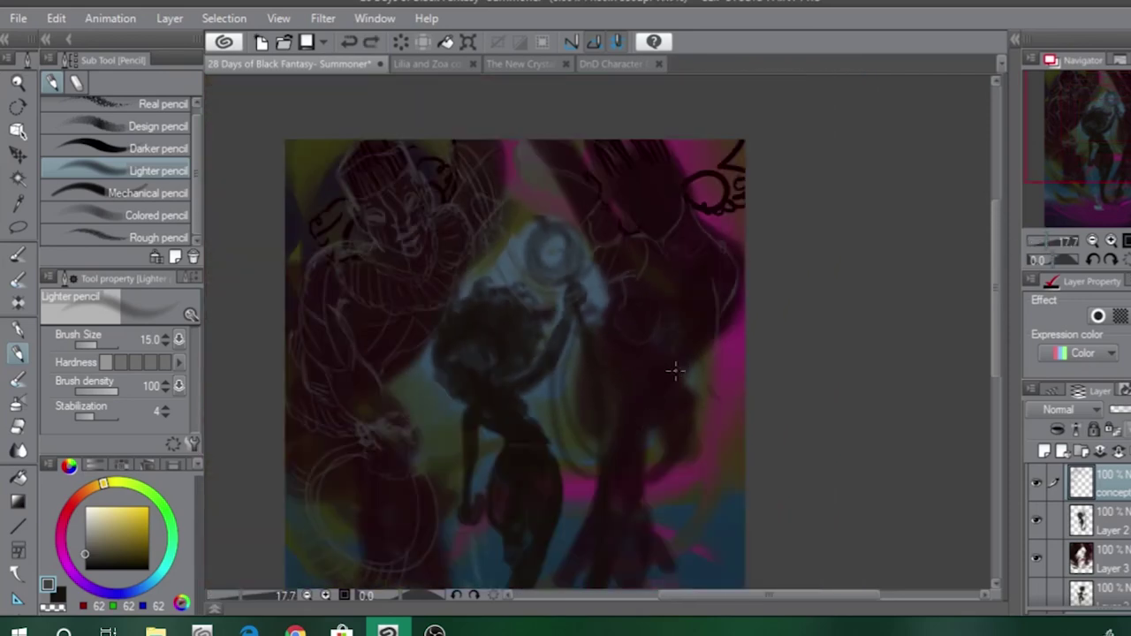
Draw two light pencil strokes and a small loop down the right figure's torso
mouse_move(663, 334)
mouse_down()
mouse_move(622, 428)
mouse_move(639, 461)
mouse_move(670, 392)
mouse_move(628, 455)
mouse_up()
mouse_move(644, 374)
mouse_down()
mouse_move(445, 306)
mouse_move(450, 266)
mouse_move(685, 463)
mouse_move(614, 453)
mouse_move(646, 424)
mouse_move(631, 446)
mouse_move(616, 440)
mouse_move(642, 464)
mouse_move(657, 439)
mouse_move(642, 430)
mouse_move(595, 458)
mouse_move(696, 511)
mouse_move(646, 435)
mouse_move(631, 433)
mouse_move(657, 534)
mouse_move(653, 441)
mouse_move(636, 509)
mouse_move(636, 444)
mouse_move(610, 472)
mouse_move(627, 430)
mouse_move(647, 439)
mouse_move(626, 451)
mouse_move(630, 433)
mouse_move(651, 440)
mouse_move(606, 441)
mouse_up()
scroll(442, 303, down, 1)
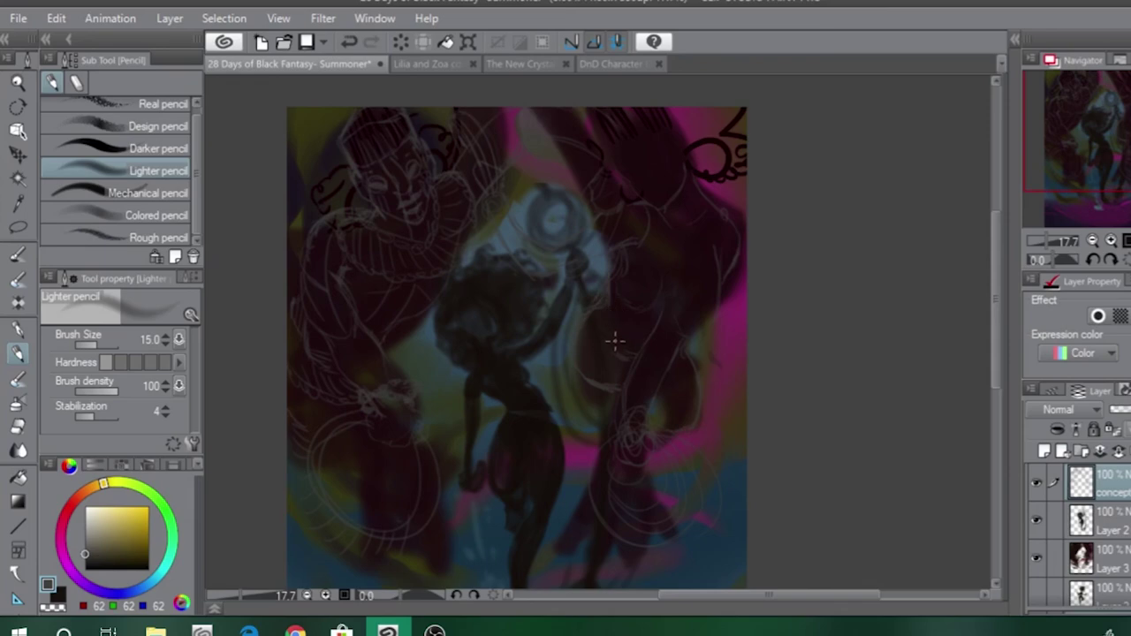
Outline the right figure's head and arc its top in light pencil, discarding a misfired oval
scroll(612, 300, up, 3)
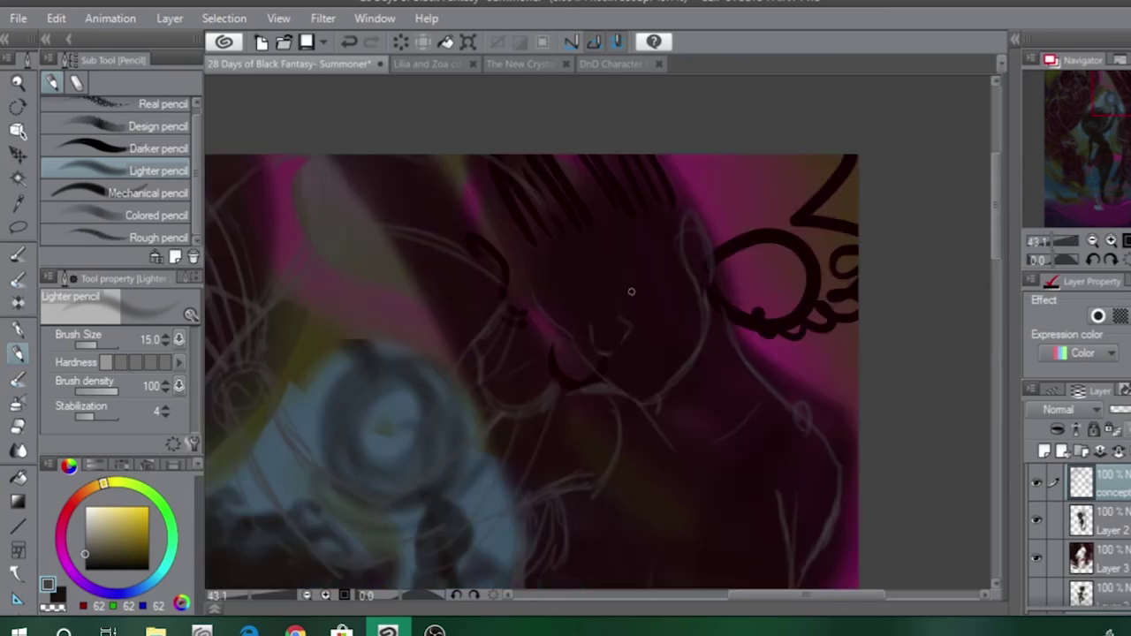
mouse_move(631, 283)
mouse_down()
mouse_move(647, 253)
mouse_move(655, 259)
mouse_move(622, 291)
mouse_up()
key(ctrl+z)
drag(627, 301, 681, 340)
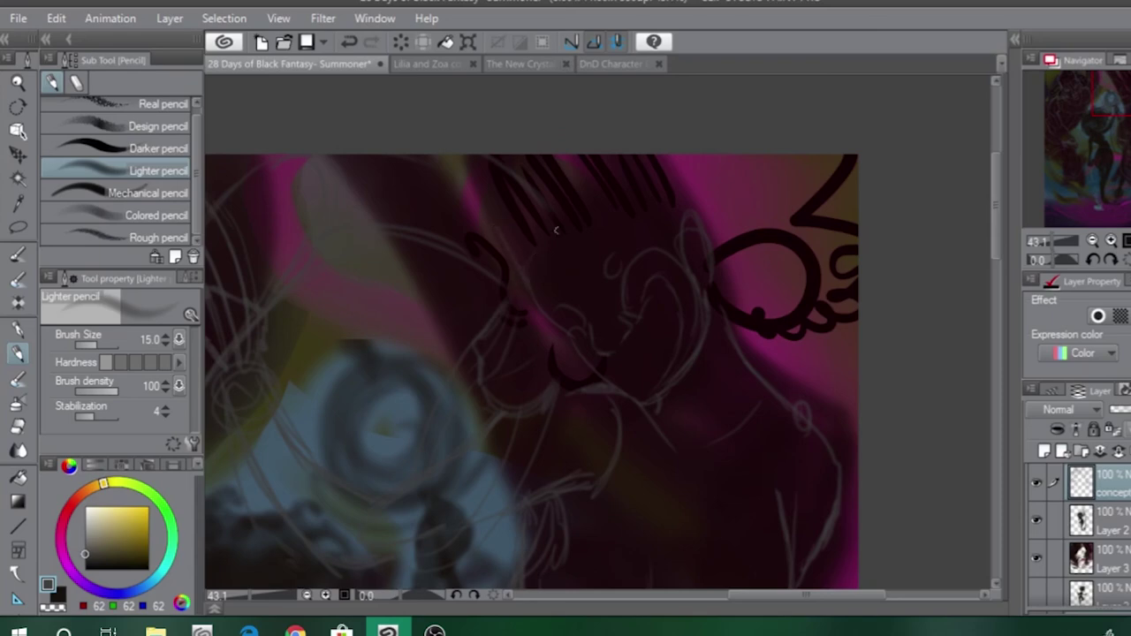
mouse_move(546, 231)
mouse_down()
mouse_move(633, 205)
mouse_move(671, 217)
mouse_up()
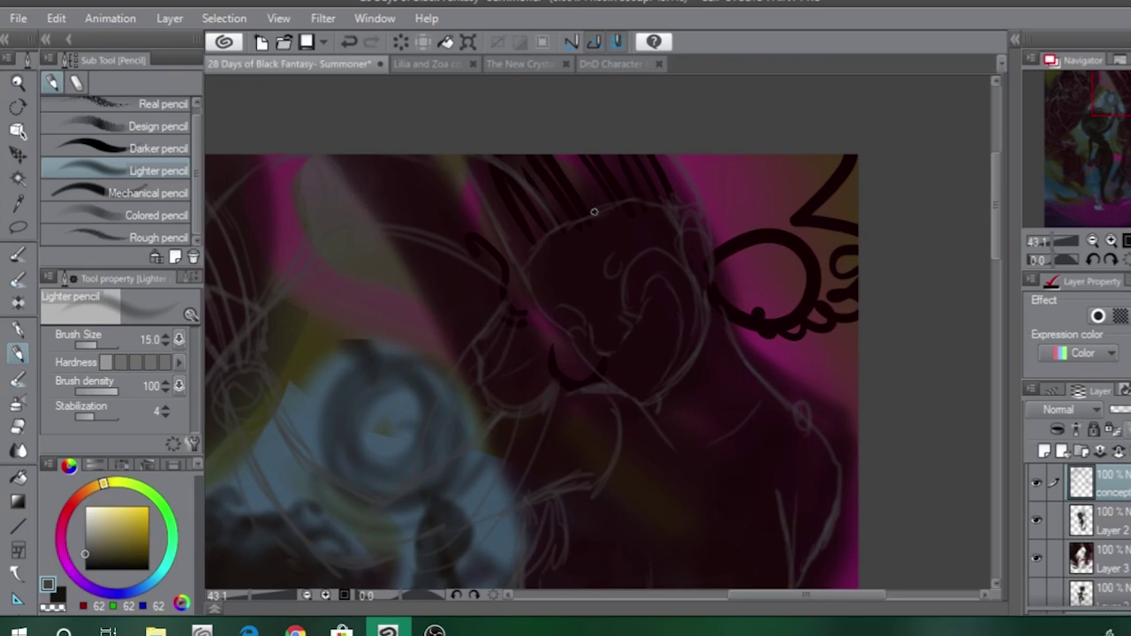
Paint small grey highlights into the left and right eyes
mouse_move(631, 295)
mouse_down()
mouse_move(653, 264)
mouse_move(628, 295)
mouse_move(641, 267)
mouse_move(631, 276)
mouse_move(652, 265)
mouse_move(628, 292)
mouse_move(653, 267)
mouse_move(635, 292)
mouse_up()
key(ctrl+z)
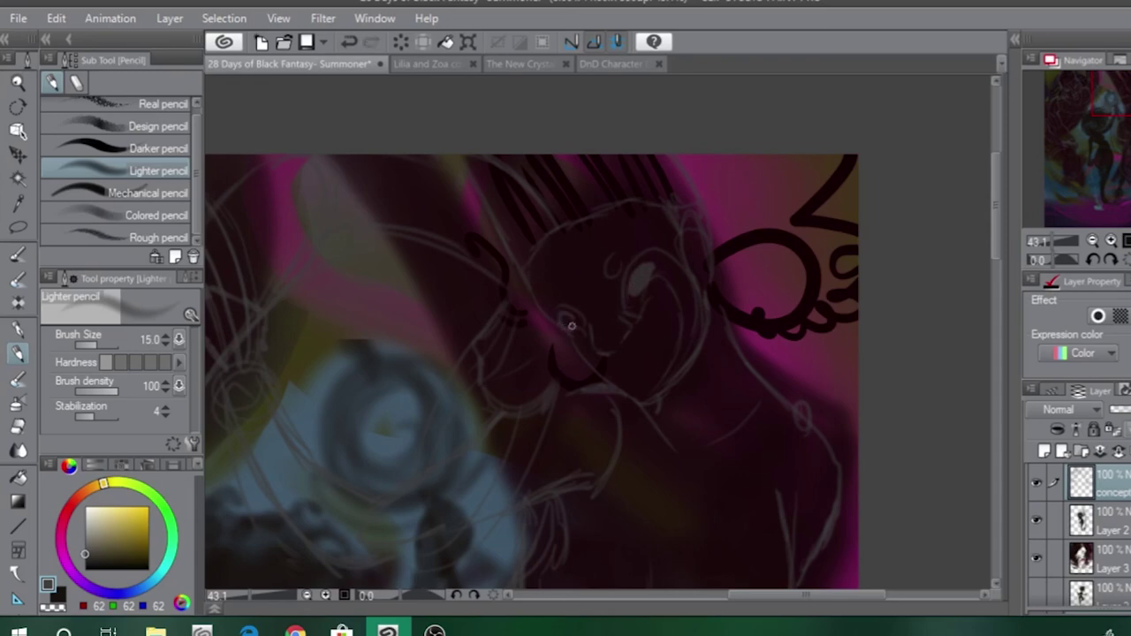
drag(562, 324, 570, 322)
drag(634, 295, 642, 277)
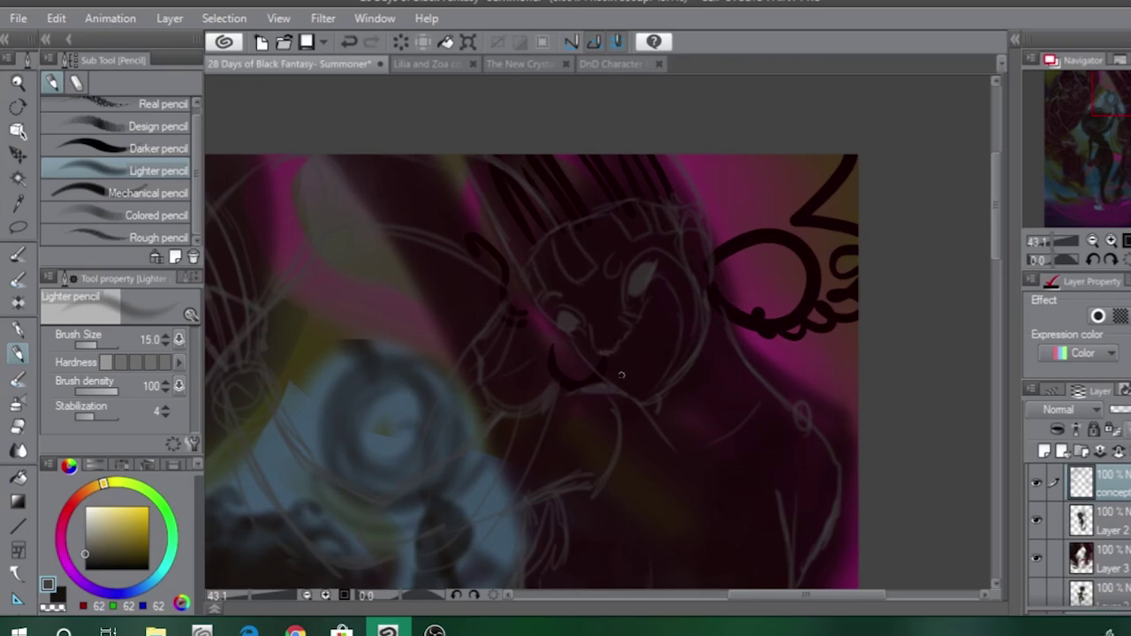
Draw a long line down the right cheek and short strokes around the mouth
drag(631, 369, 650, 359)
mouse_move(704, 293)
mouse_down()
mouse_move(693, 355)
mouse_move(650, 406)
mouse_up()
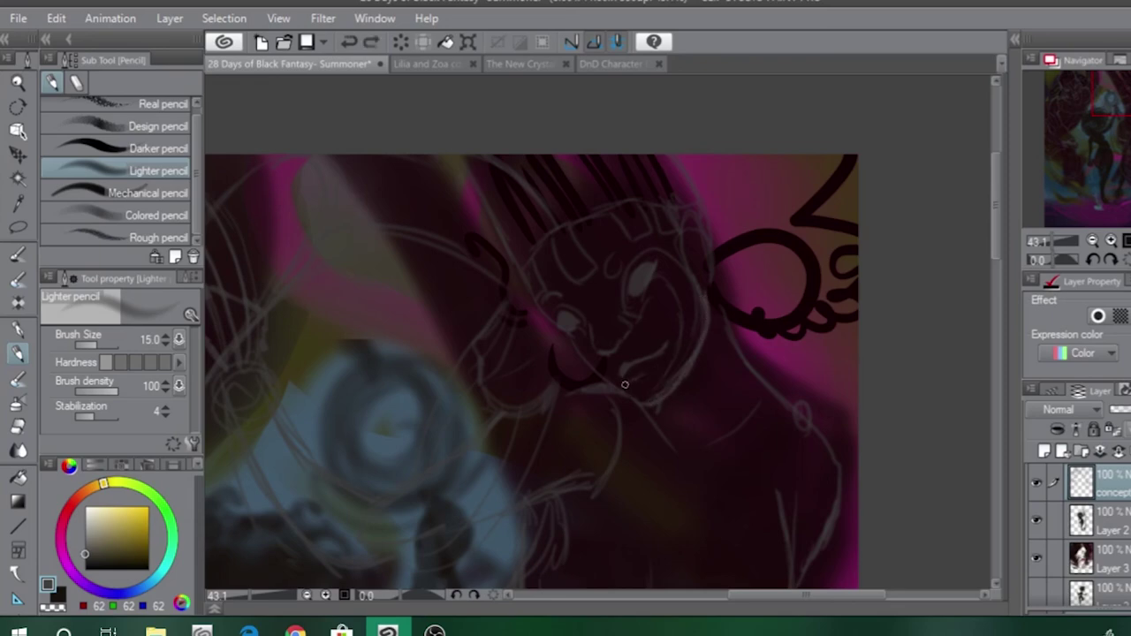
mouse_move(620, 375)
mouse_down()
mouse_move(617, 358)
mouse_move(656, 350)
mouse_move(617, 368)
mouse_up()
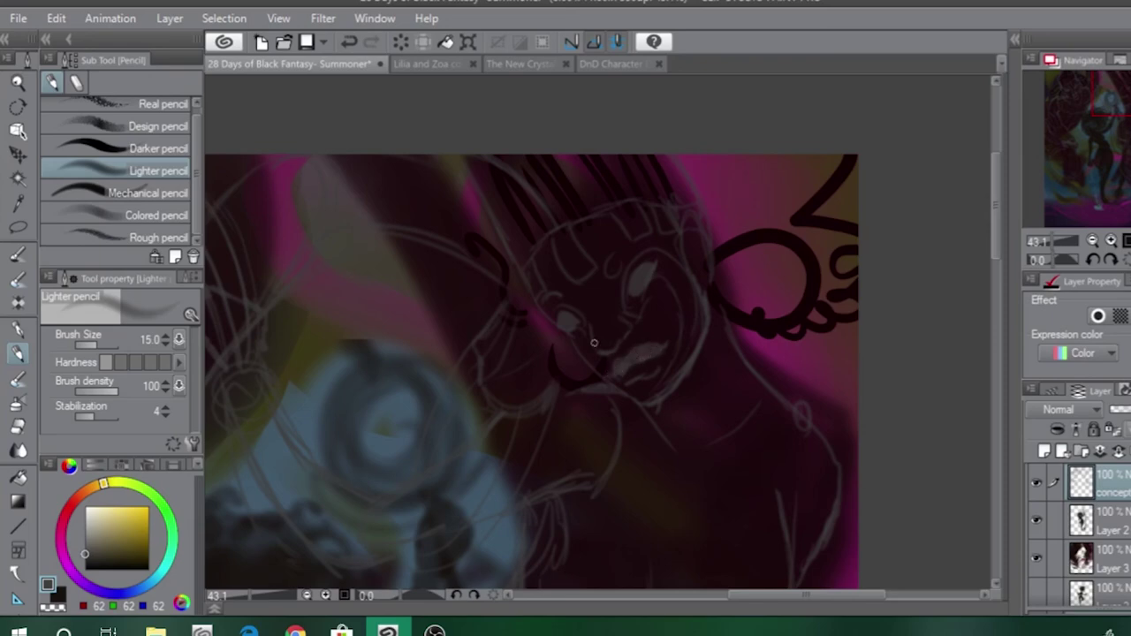
Sketch short Lighter pencil strokes down the central figure's right side beside the black loop
click(17, 227)
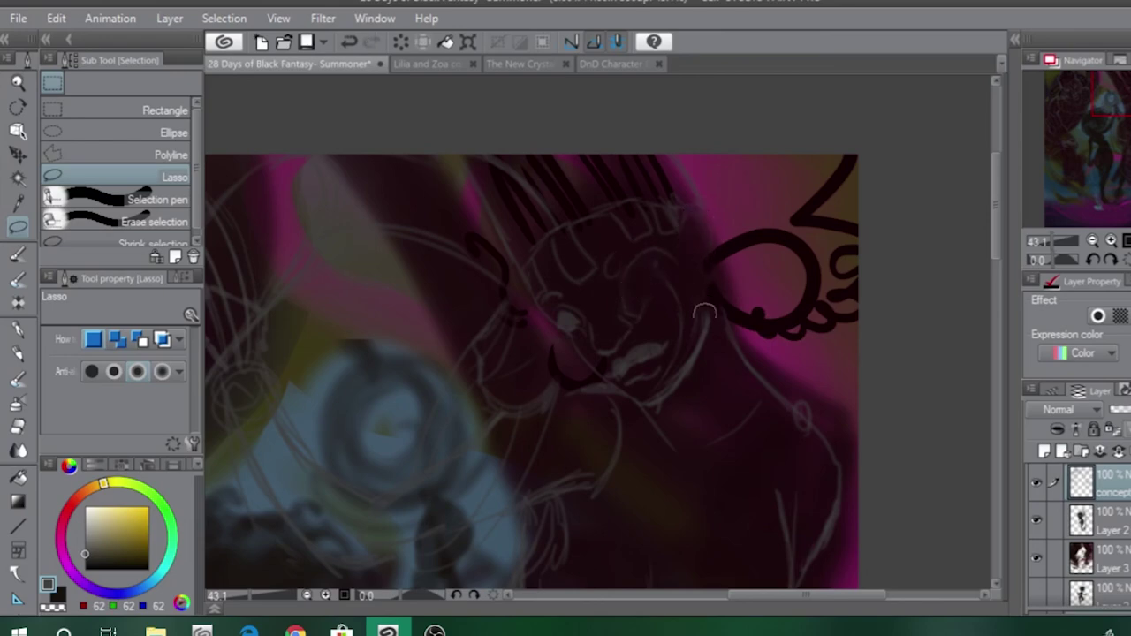
click(20, 350)
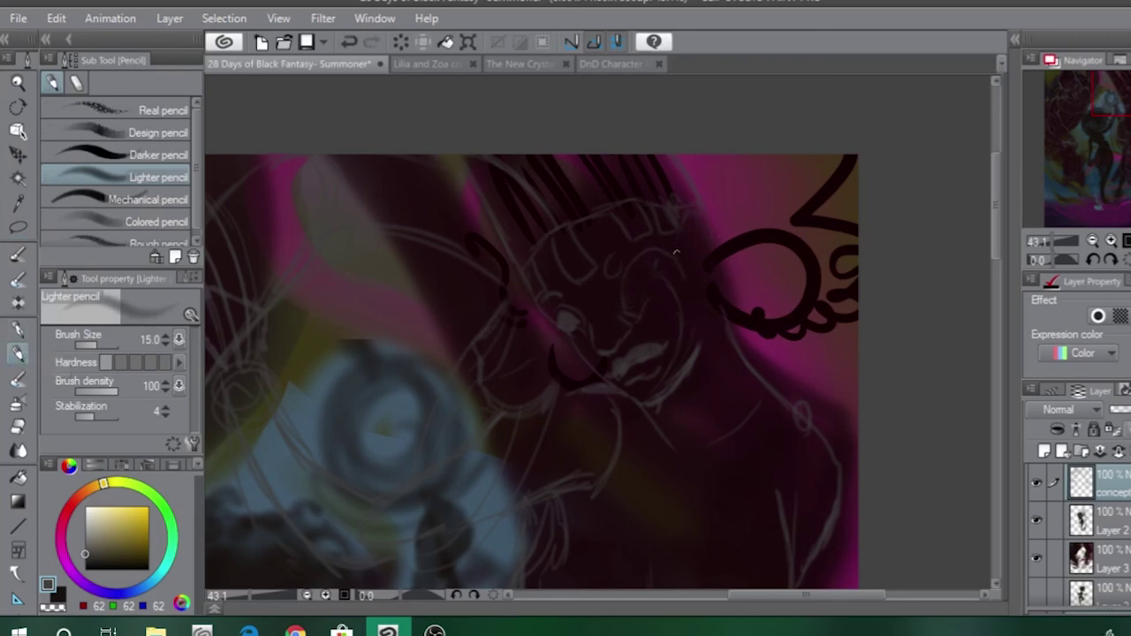
drag(704, 240, 697, 313)
drag(691, 332, 686, 357)
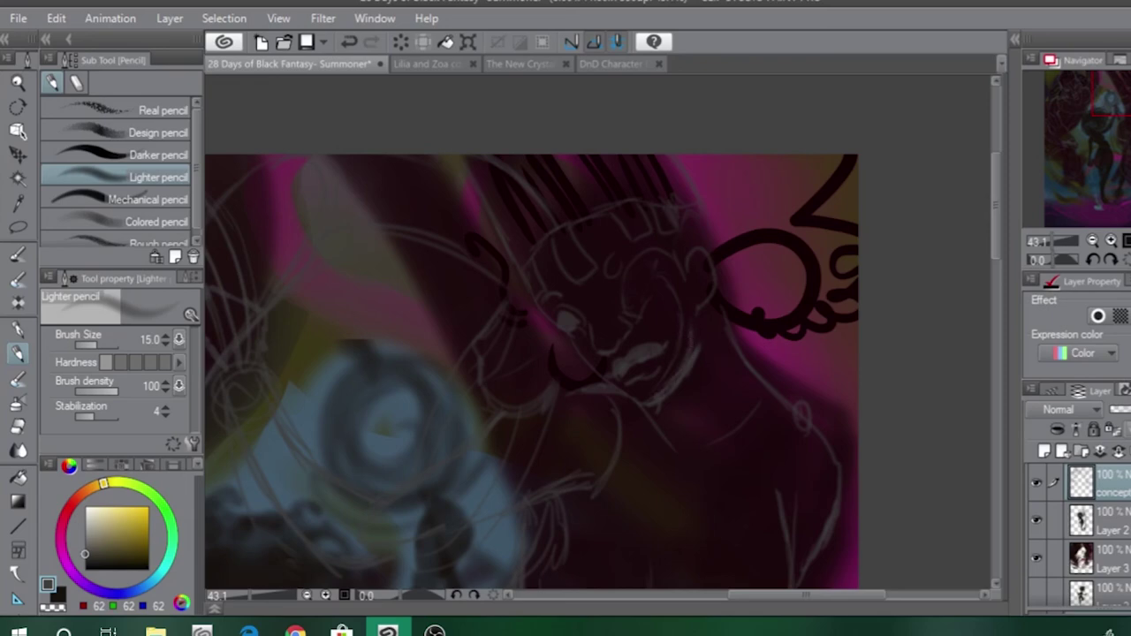
drag(725, 281, 725, 316)
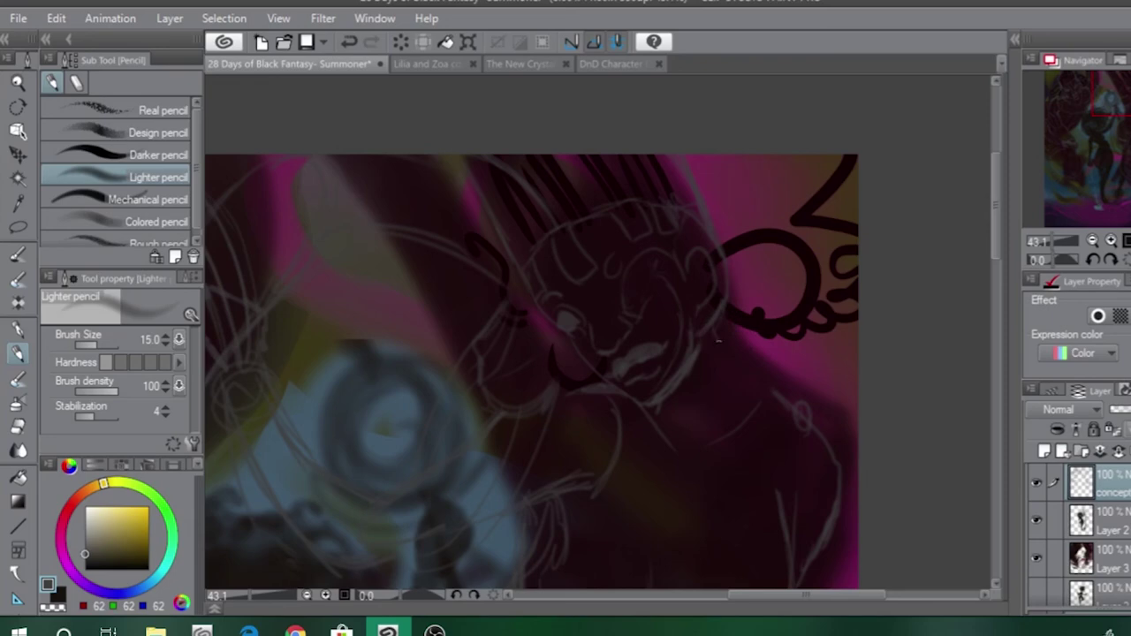
drag(718, 341, 763, 388)
drag(705, 341, 695, 408)
drag(718, 297, 714, 245)
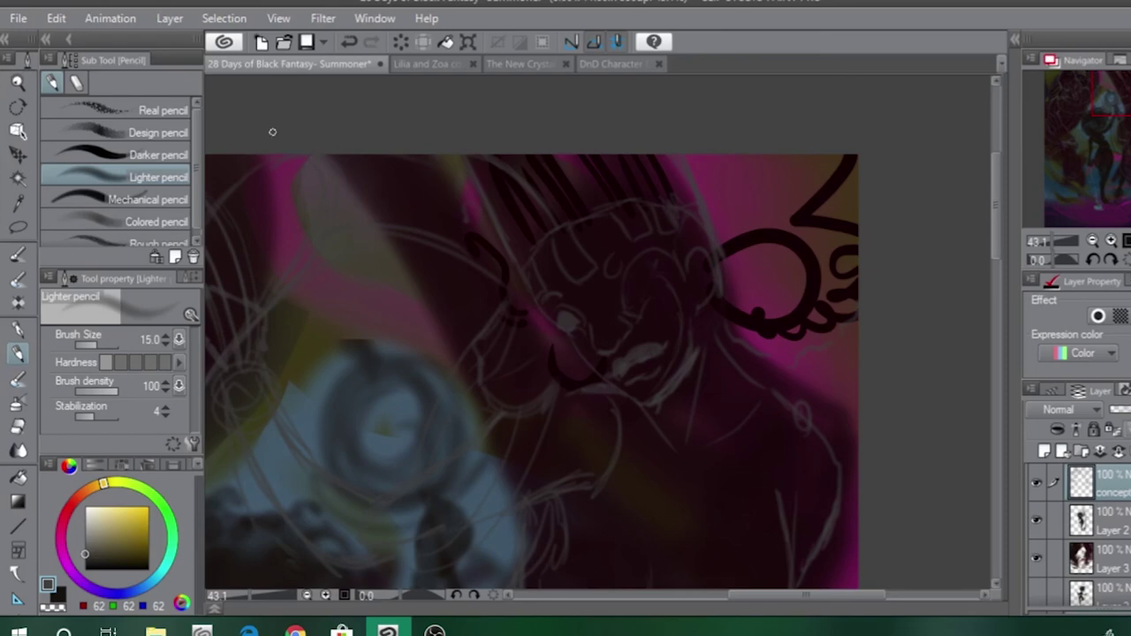
Rework the central dancer's eye, nose line and ear area with light pencil strokes
key(ctrl+z)
mouse_move(628, 303)
mouse_down()
mouse_move(626, 275)
mouse_move(649, 267)
mouse_move(640, 296)
mouse_move(634, 284)
mouse_up()
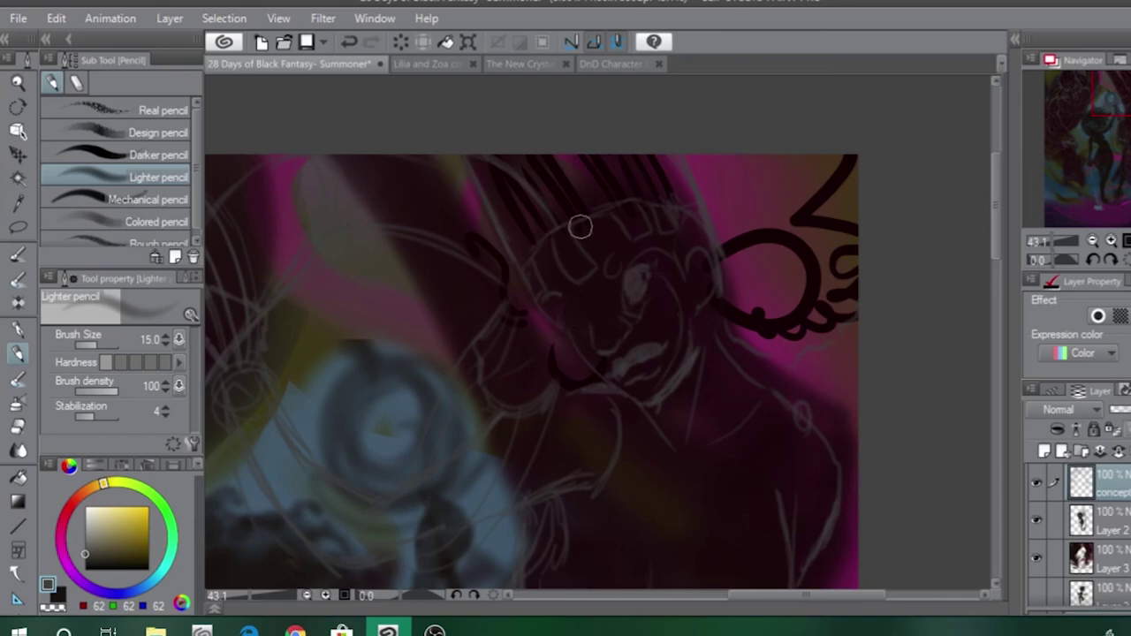
drag(595, 311, 593, 332)
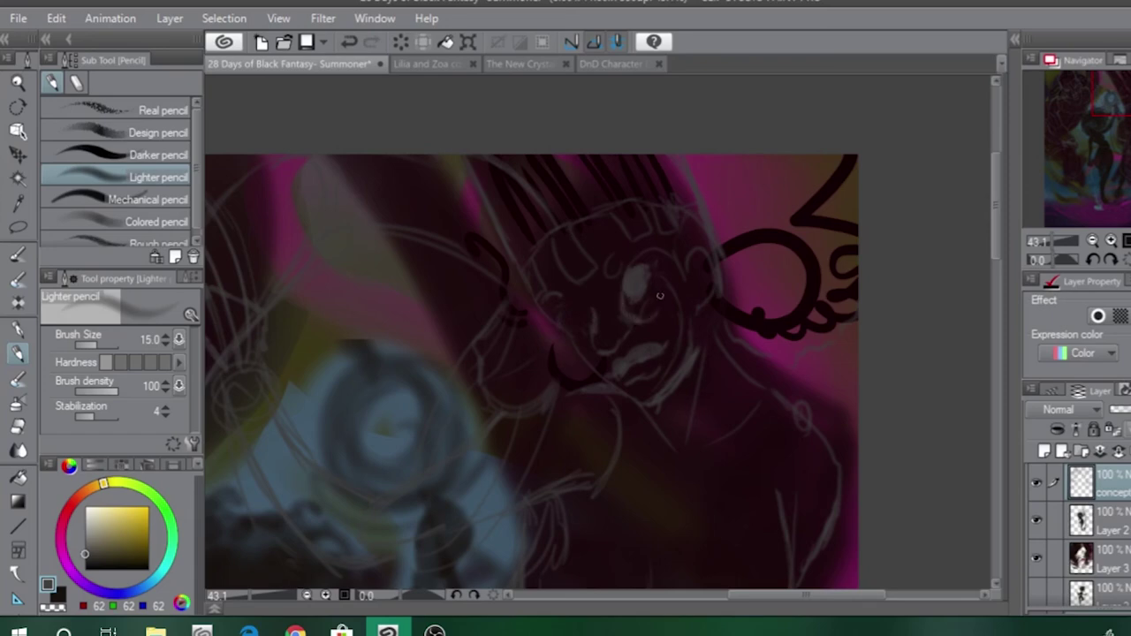
drag(644, 292, 640, 299)
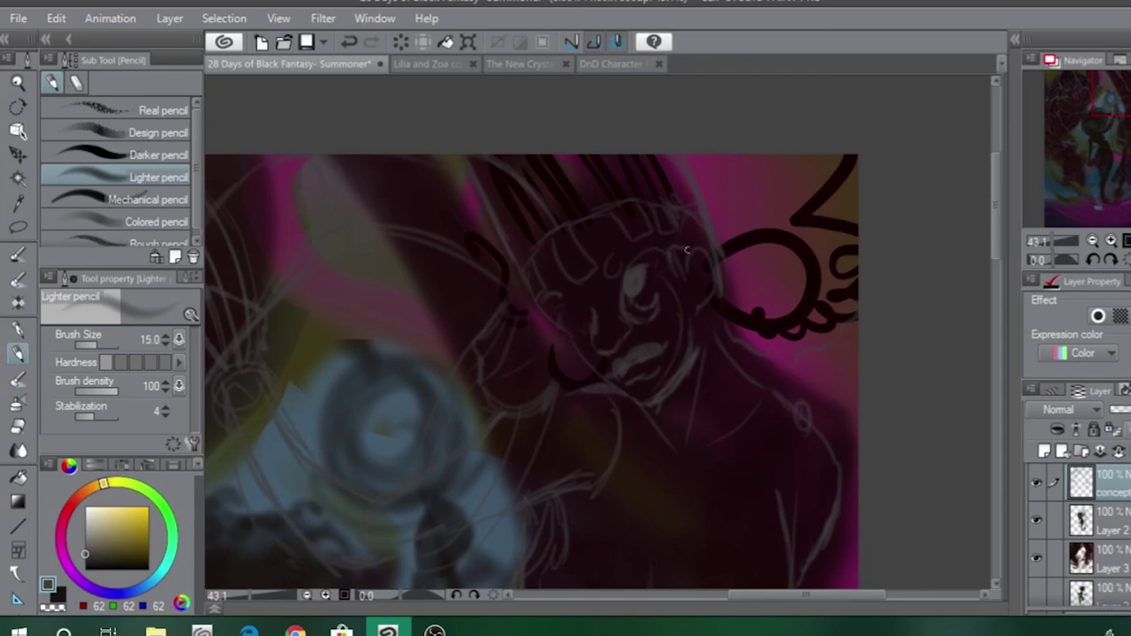
mouse_move(686, 251)
mouse_down()
mouse_move(703, 286)
mouse_move(675, 244)
mouse_up()
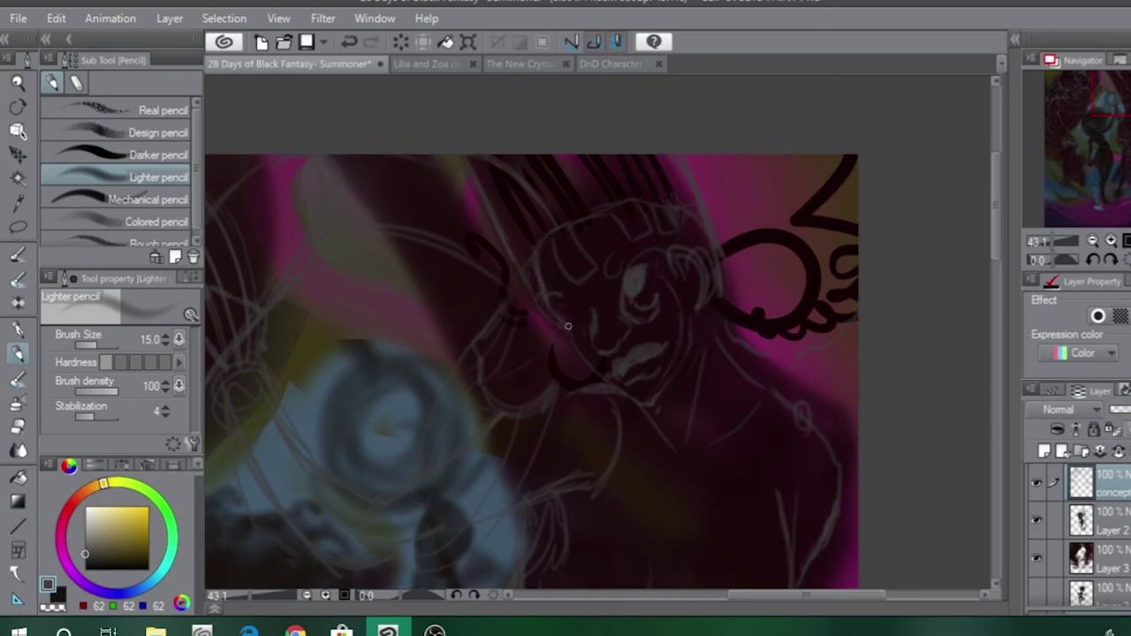
Trace the chin, then raise the pencil to size 17 and darken the hair
mouse_move(572, 343)
mouse_down()
mouse_move(588, 371)
mouse_move(642, 402)
mouse_up()
drag(666, 356, 682, 384)
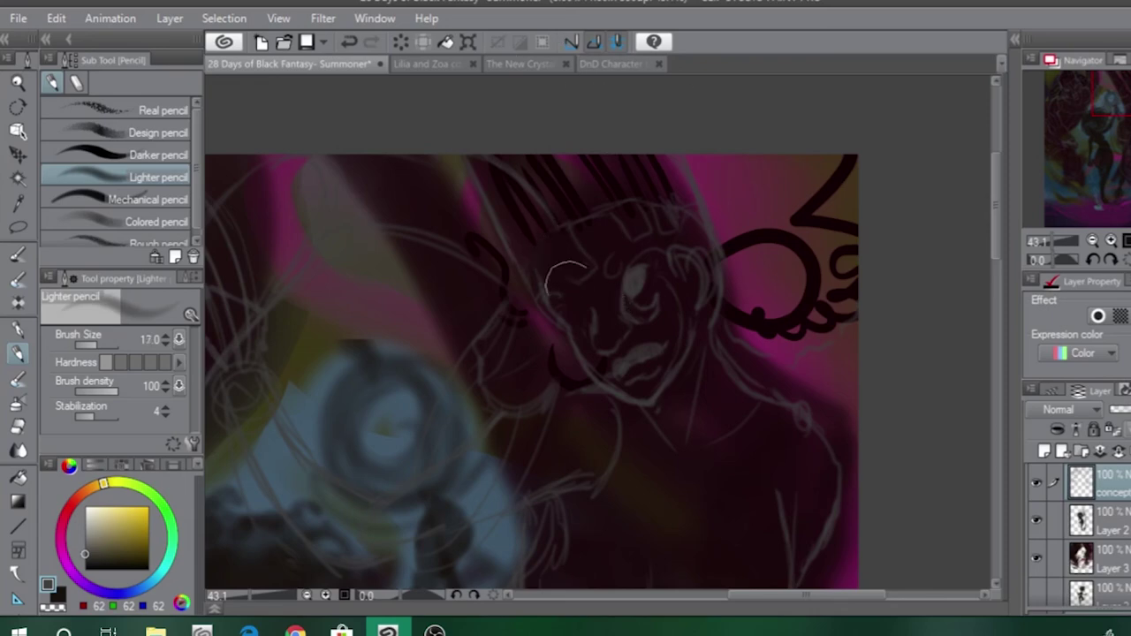
key(bracketright)
mouse_move(614, 188)
mouse_down()
mouse_move(662, 189)
mouse_move(655, 175)
mouse_move(636, 291)
mouse_move(570, 235)
mouse_up()
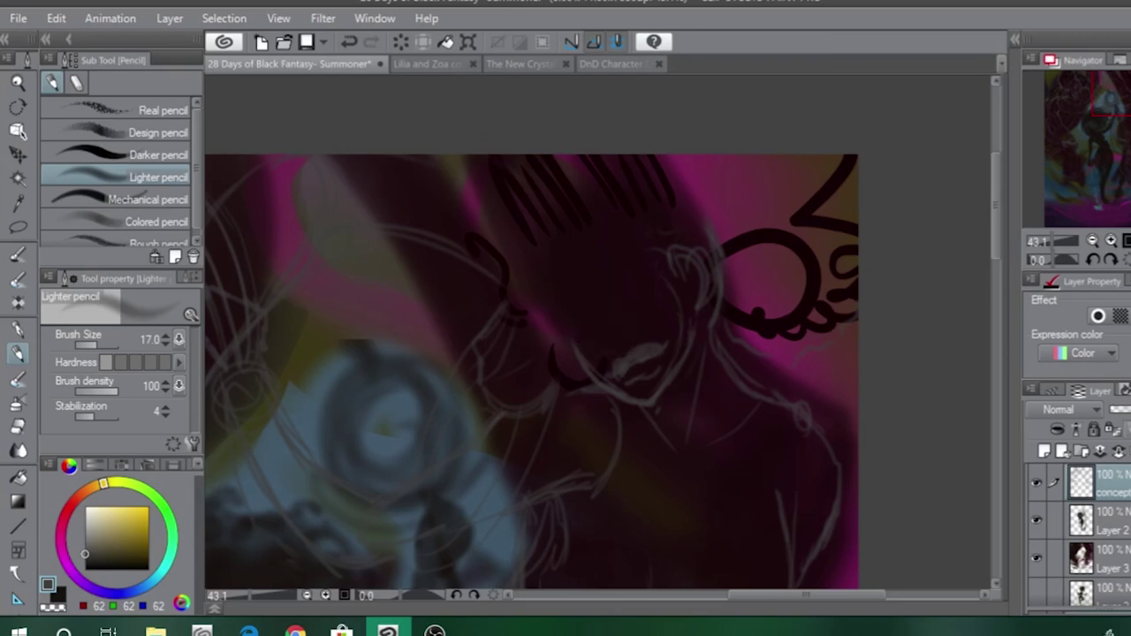
Pan down to the torso and add a stroke along the dancer's neckline
drag(581, 368, 573, 192)
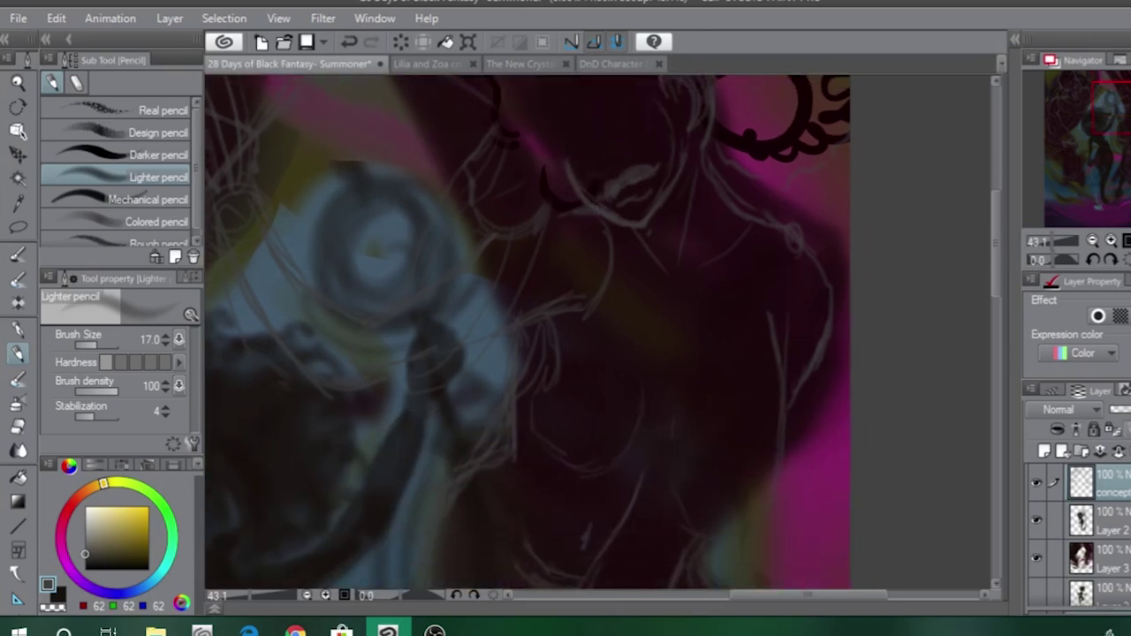
mouse_move(721, 194)
mouse_down()
mouse_move(718, 273)
mouse_move(721, 190)
mouse_up()
key(ctrl+z)
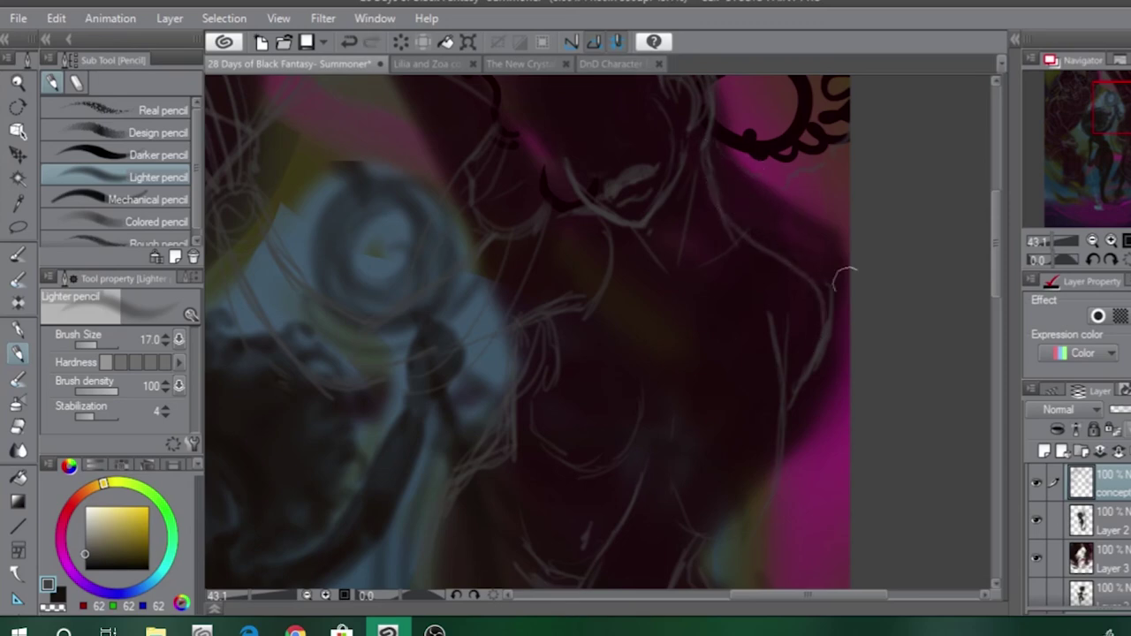
drag(742, 251, 688, 300)
Draw vertical torso lines, including a dashed one, and activate the Zebra Print decoration brush
mouse_move(562, 222)
mouse_down()
mouse_move(577, 292)
mouse_move(575, 417)
mouse_up()
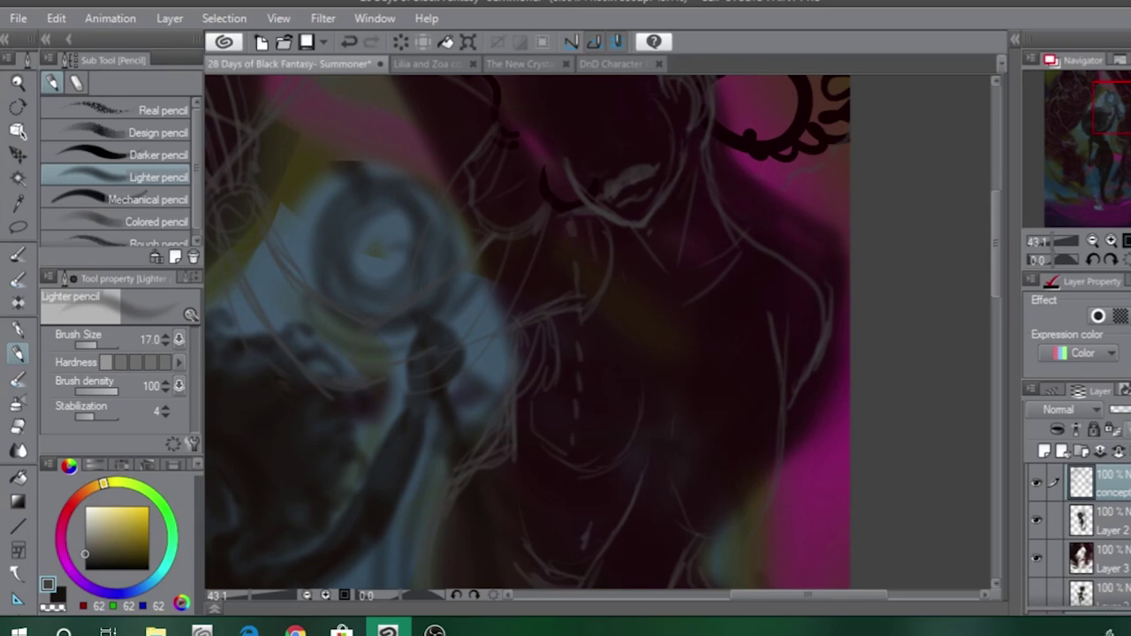
drag(601, 337, 604, 438)
drag(610, 242, 631, 441)
key(ctrl+z)
key(b)
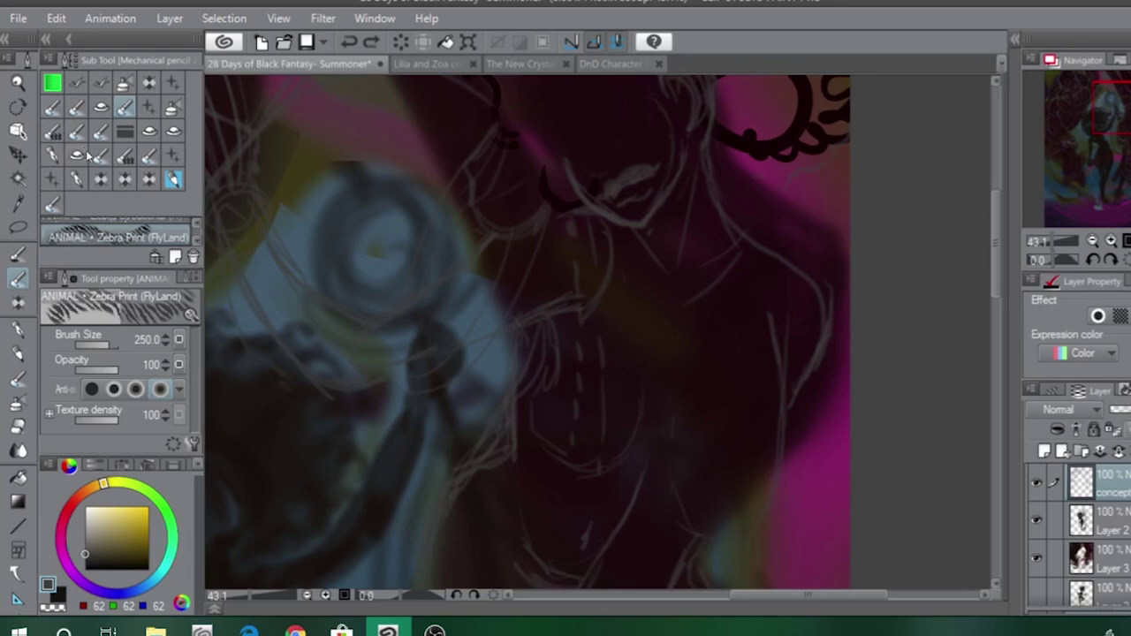
click(101, 178)
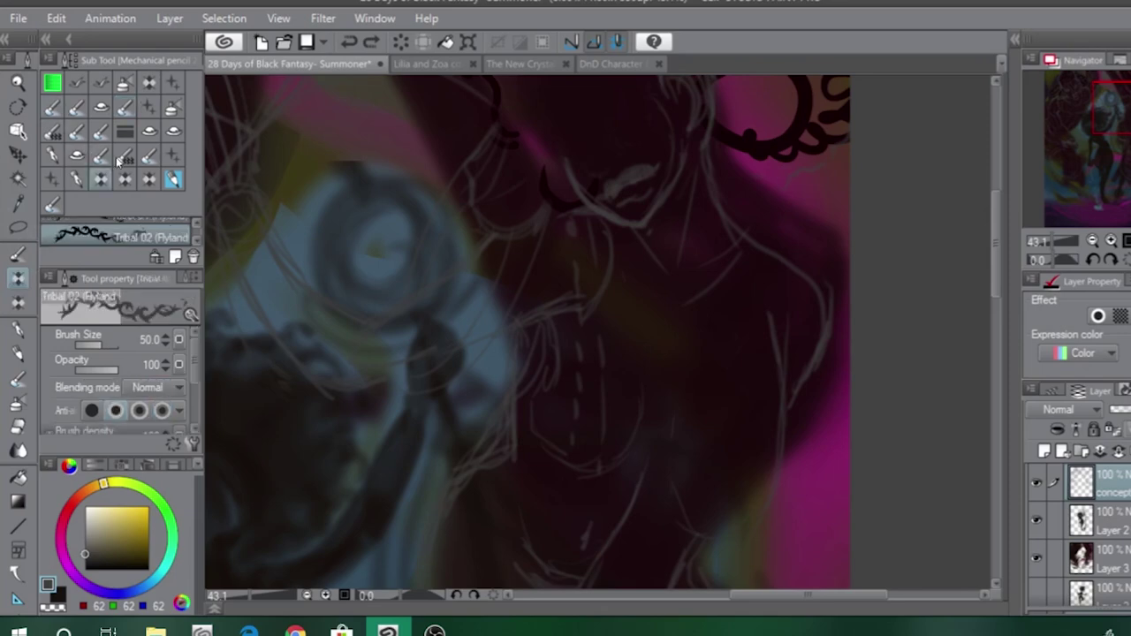
click(117, 157)
click(118, 159)
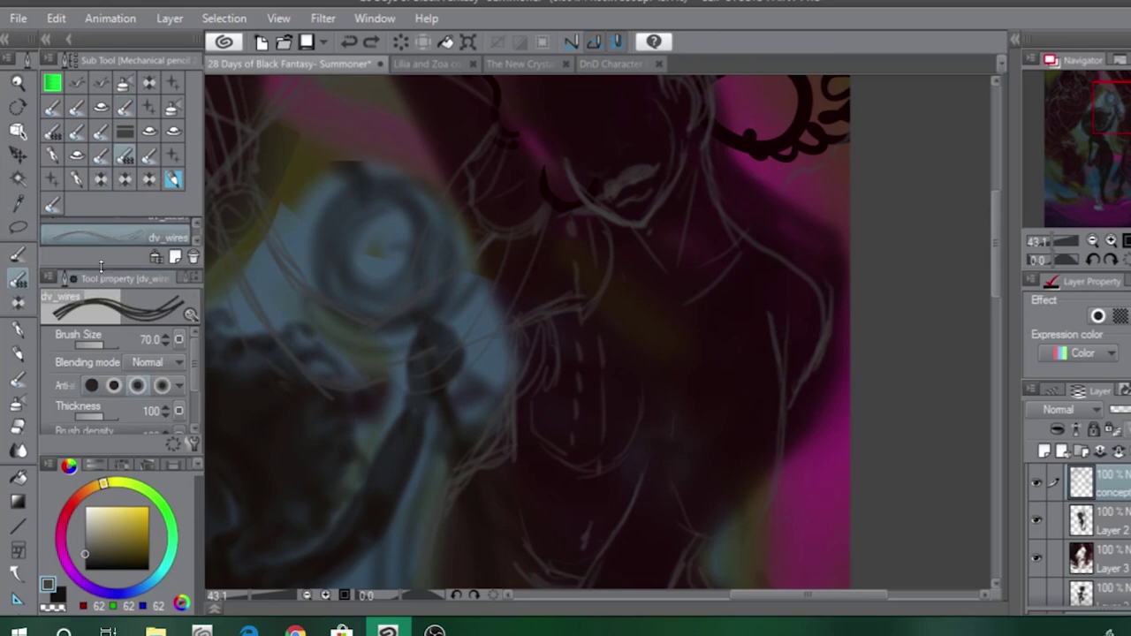
drag(100, 267, 97, 323)
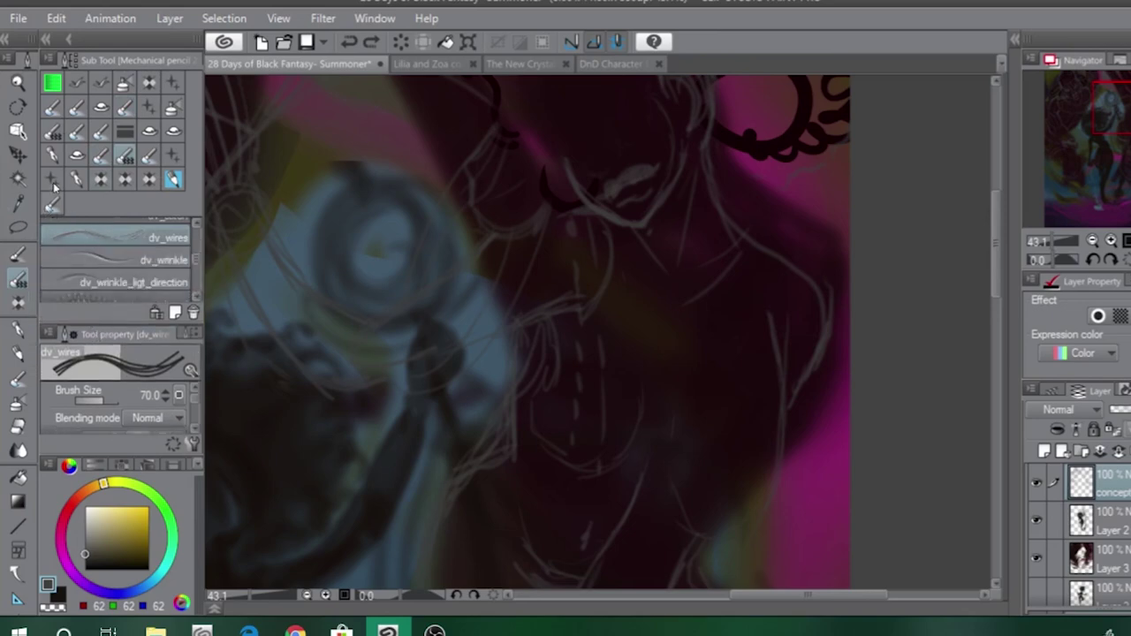
click(54, 184)
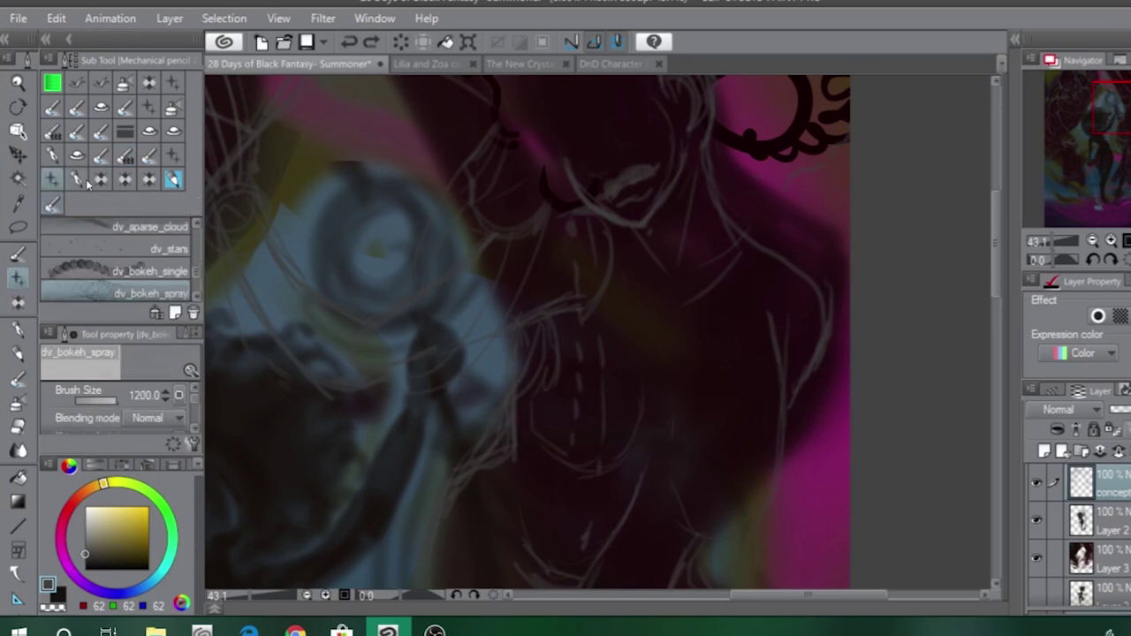
click(83, 179)
click(113, 180)
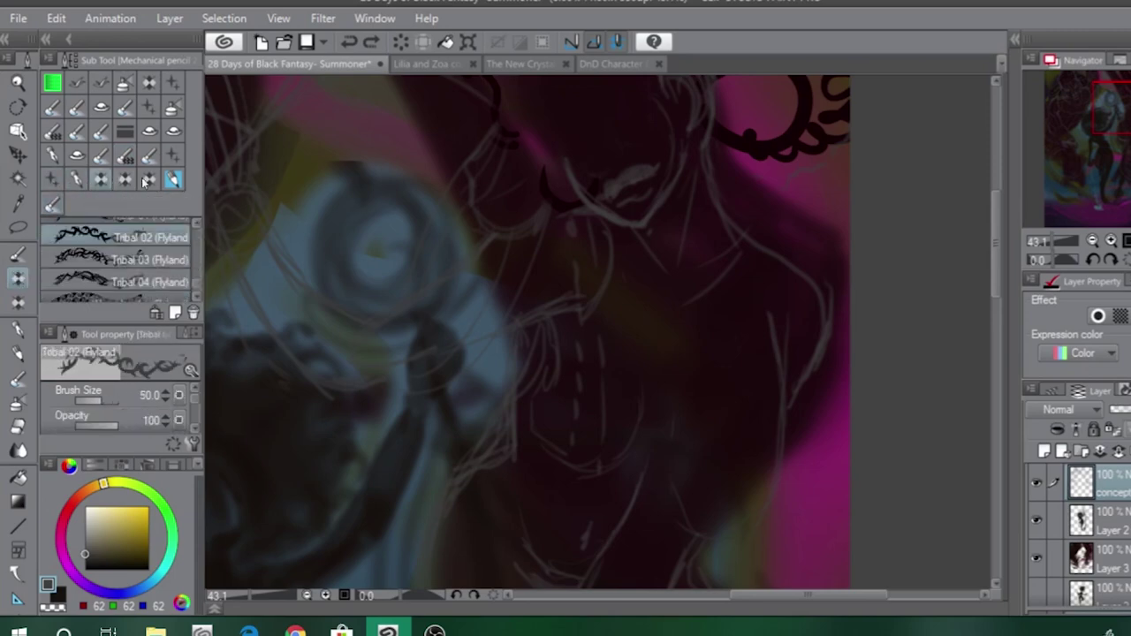
click(171, 181)
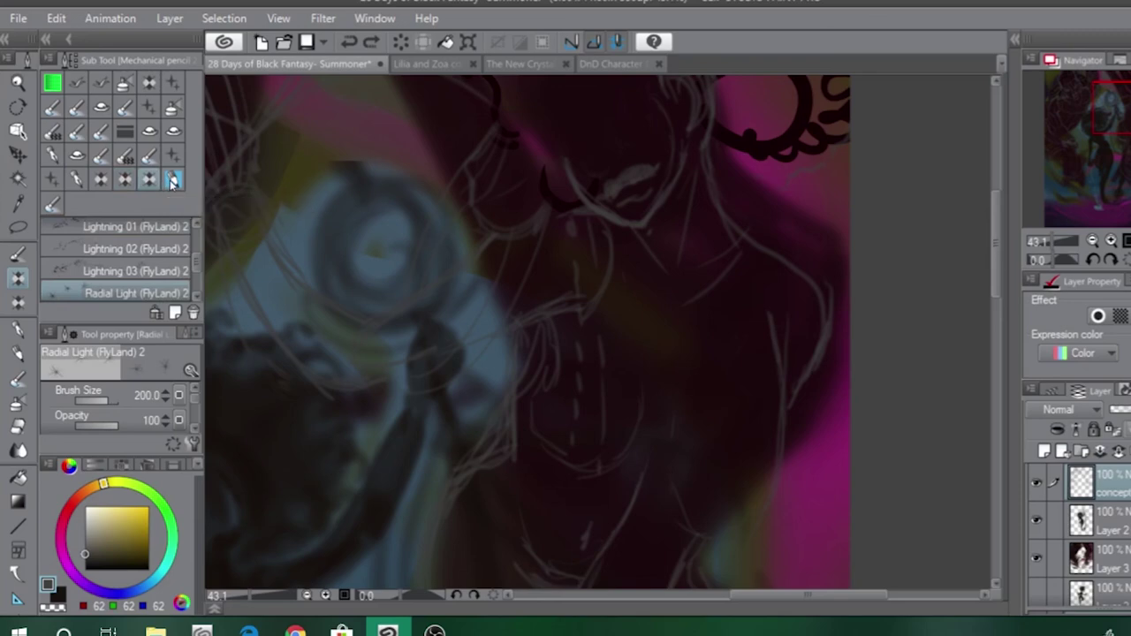
scroll(78, 248, up, 3)
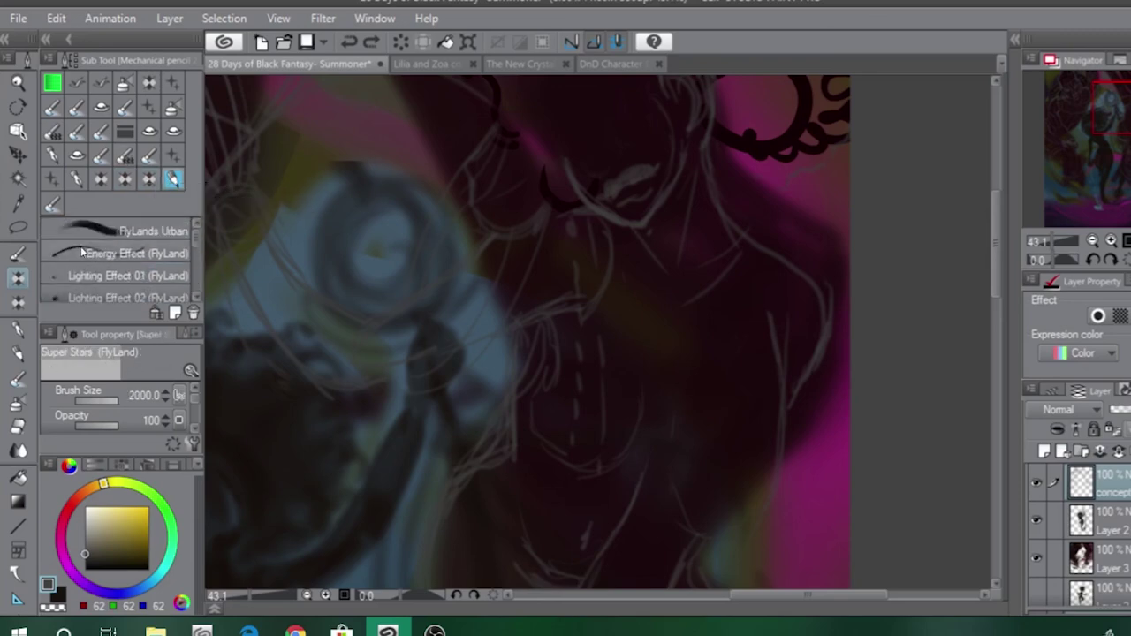
click(84, 90)
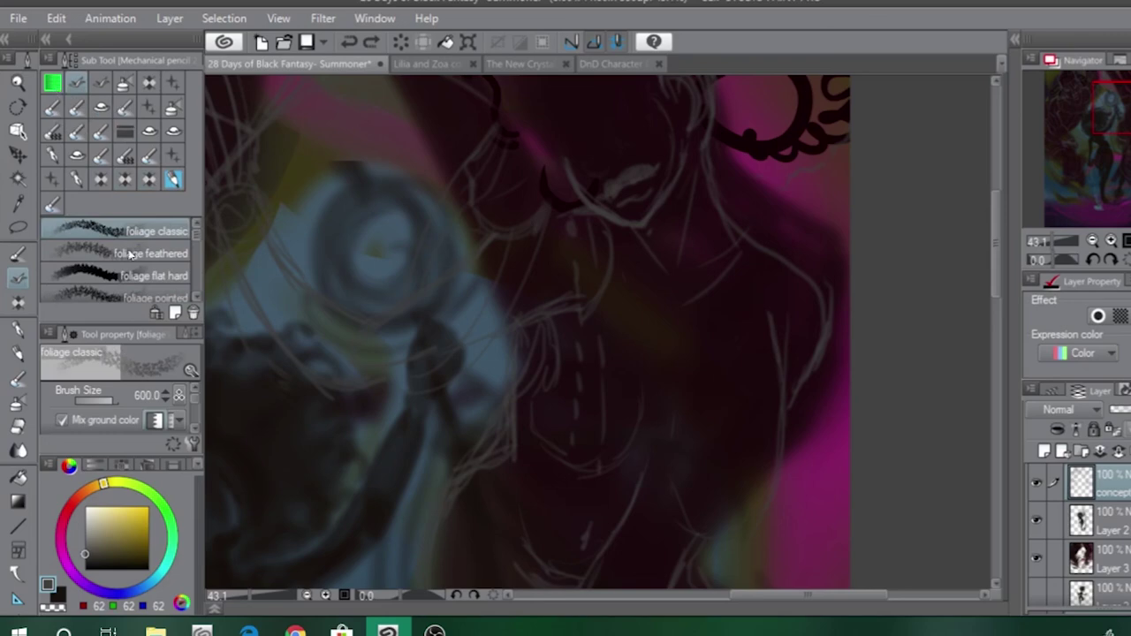
scroll(124, 260, down, 5)
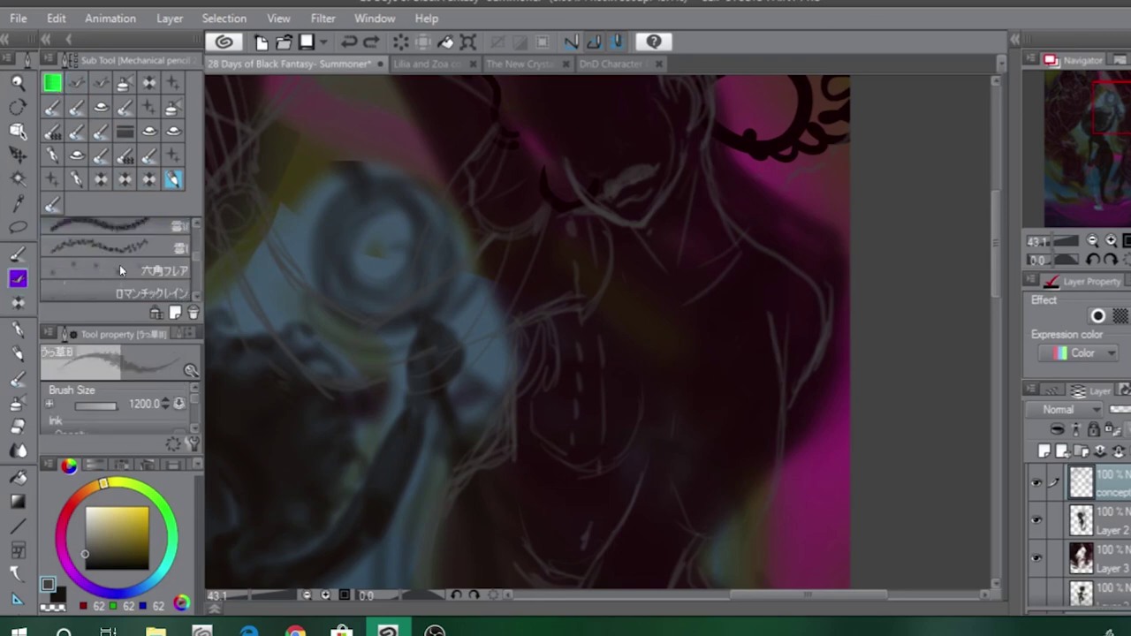
scroll(117, 268, down, 5)
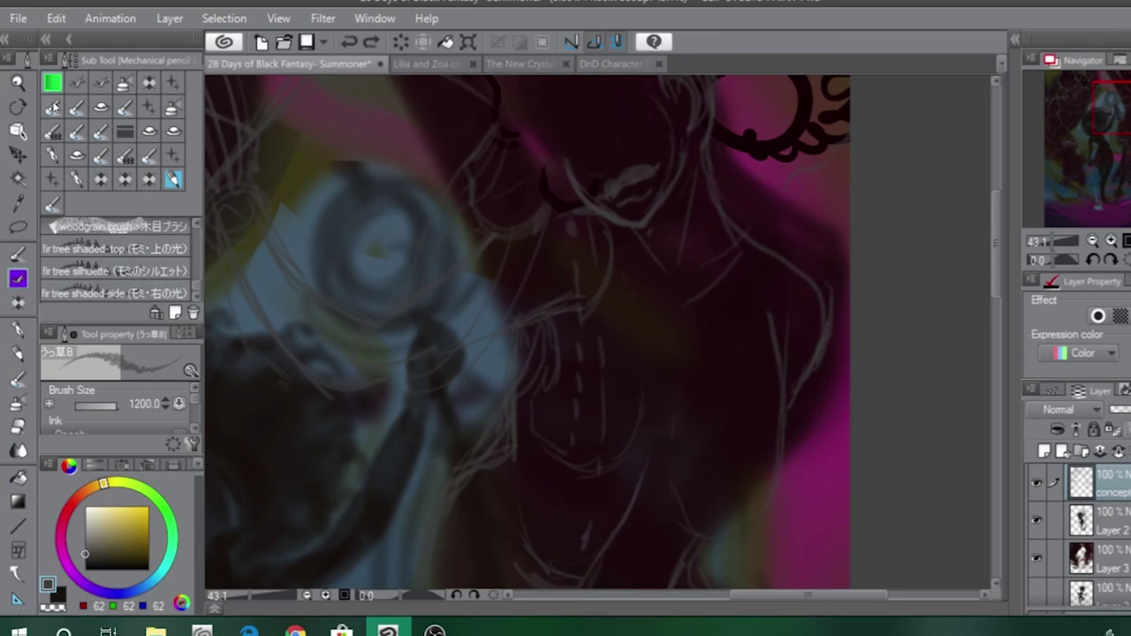
click(53, 106)
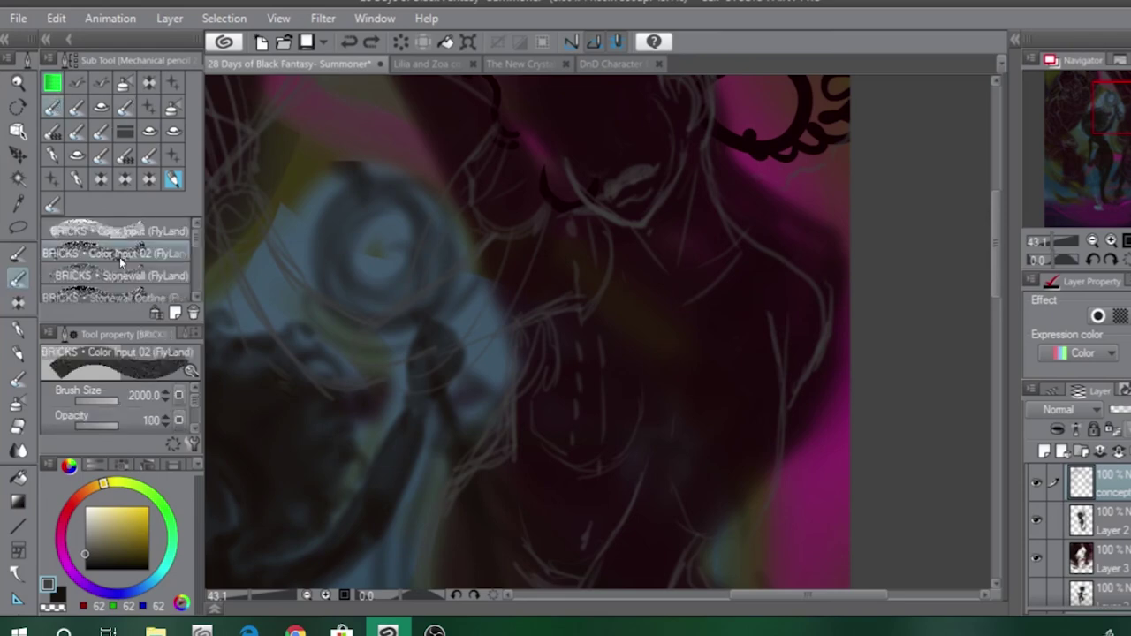
click(172, 82)
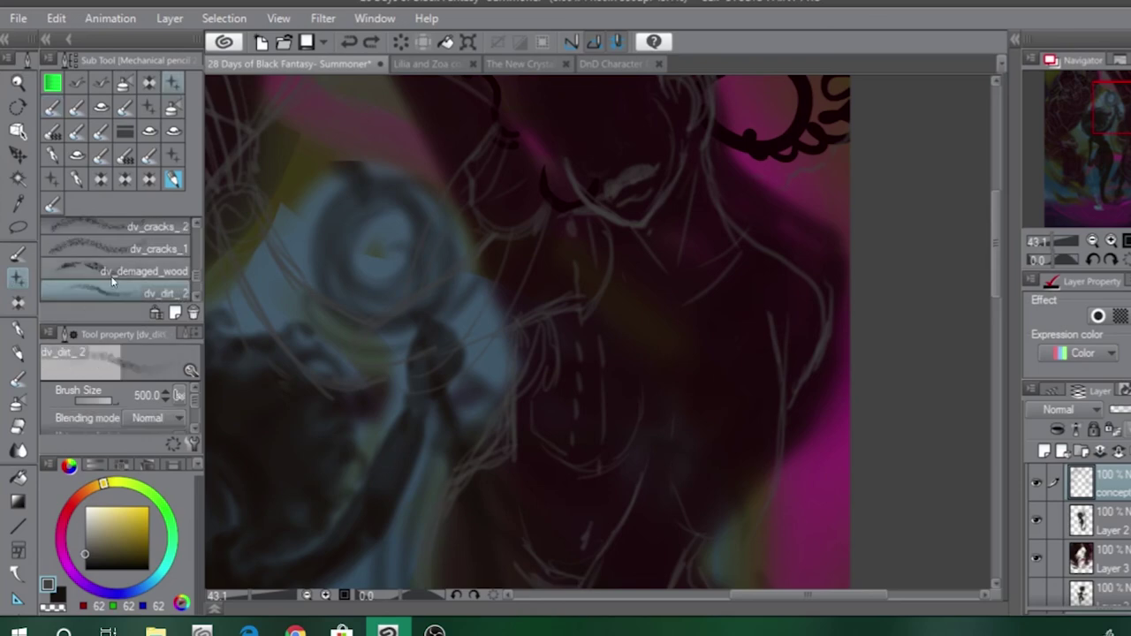
scroll(113, 281, down, 1)
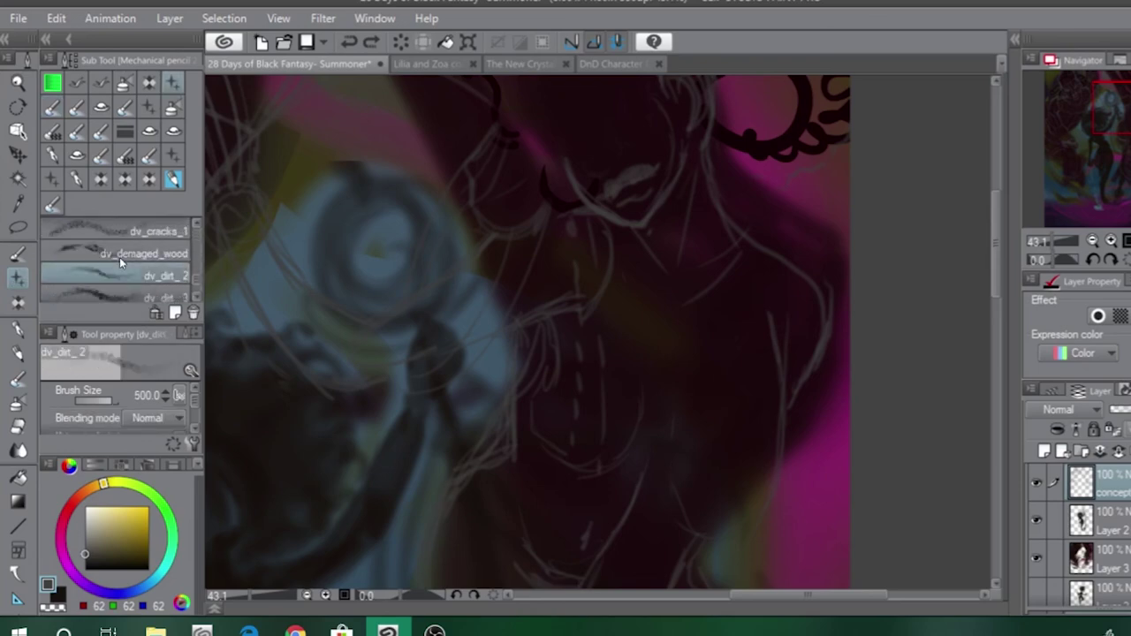
scroll(119, 257, down, 1)
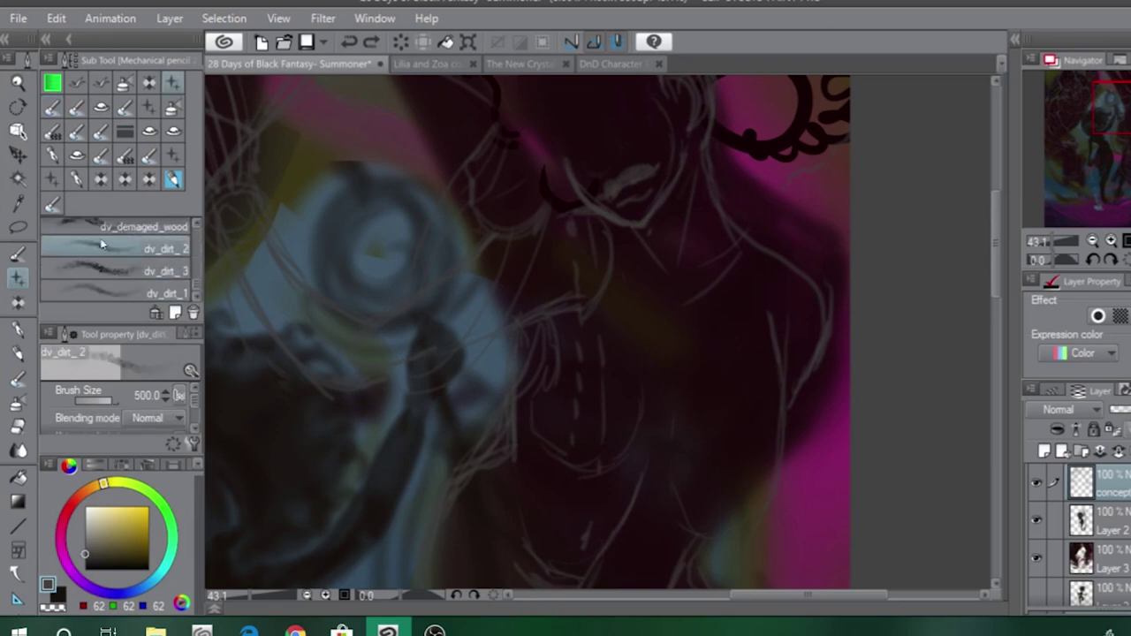
click(75, 178)
scroll(119, 280, down, 2)
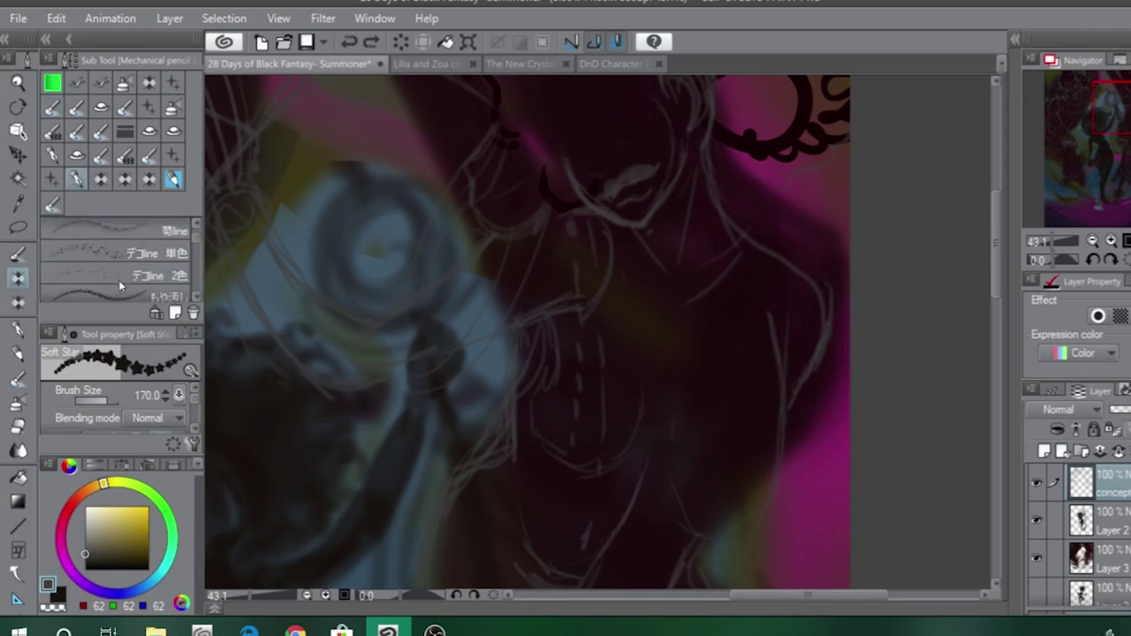
scroll(119, 280, down, 5)
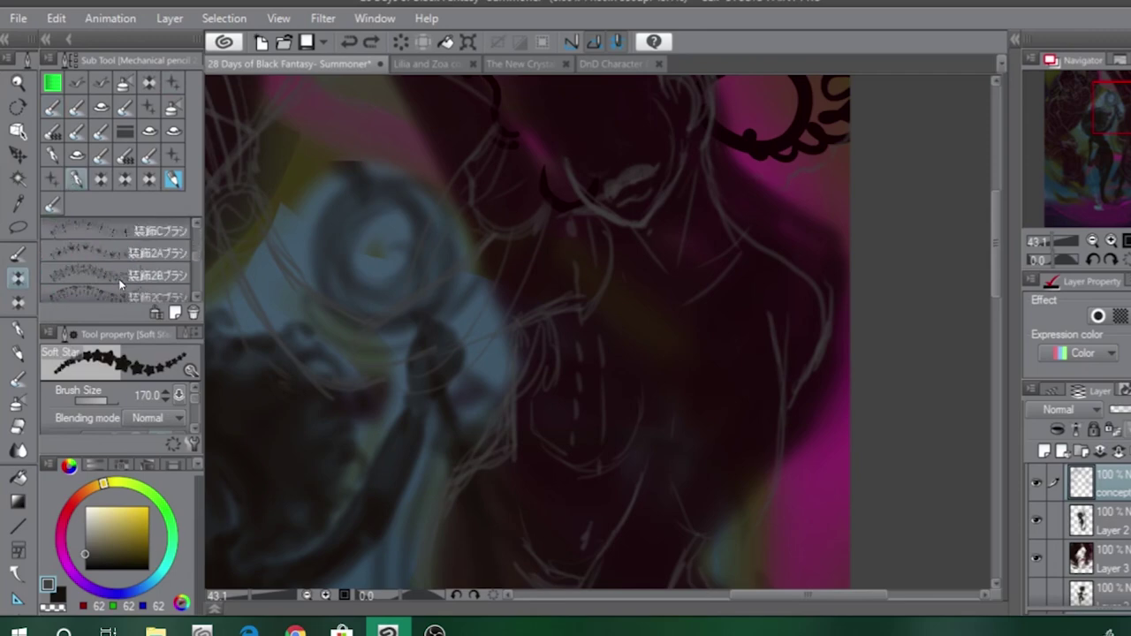
scroll(118, 279, down, 3)
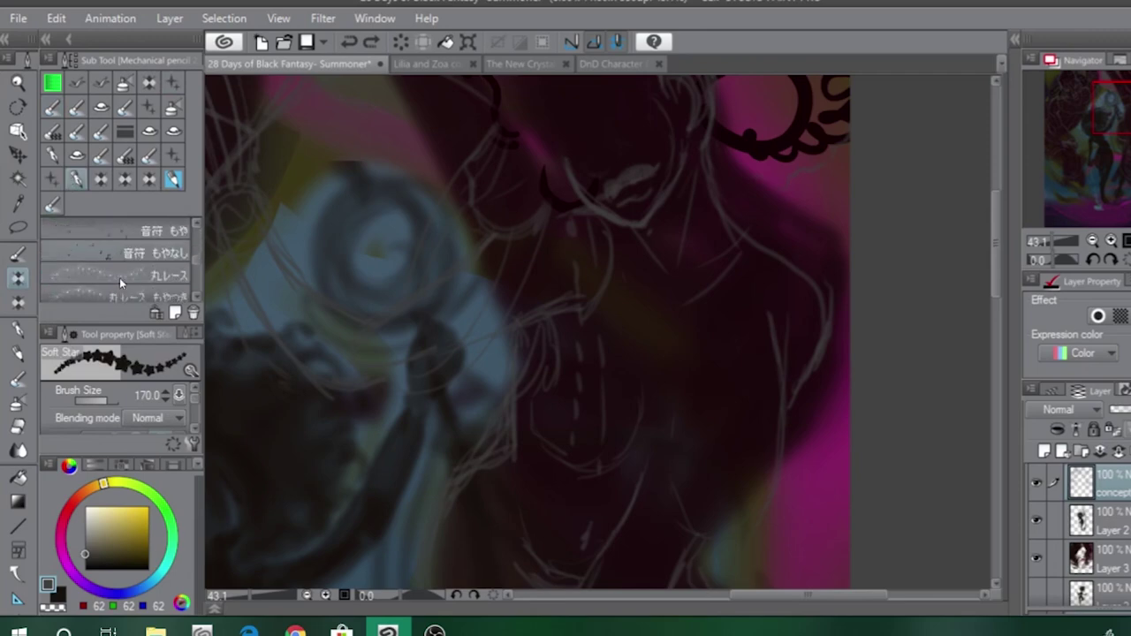
Select the 丸レース round lace brush and try several lace strands across the chest, undoing each
click(125, 254)
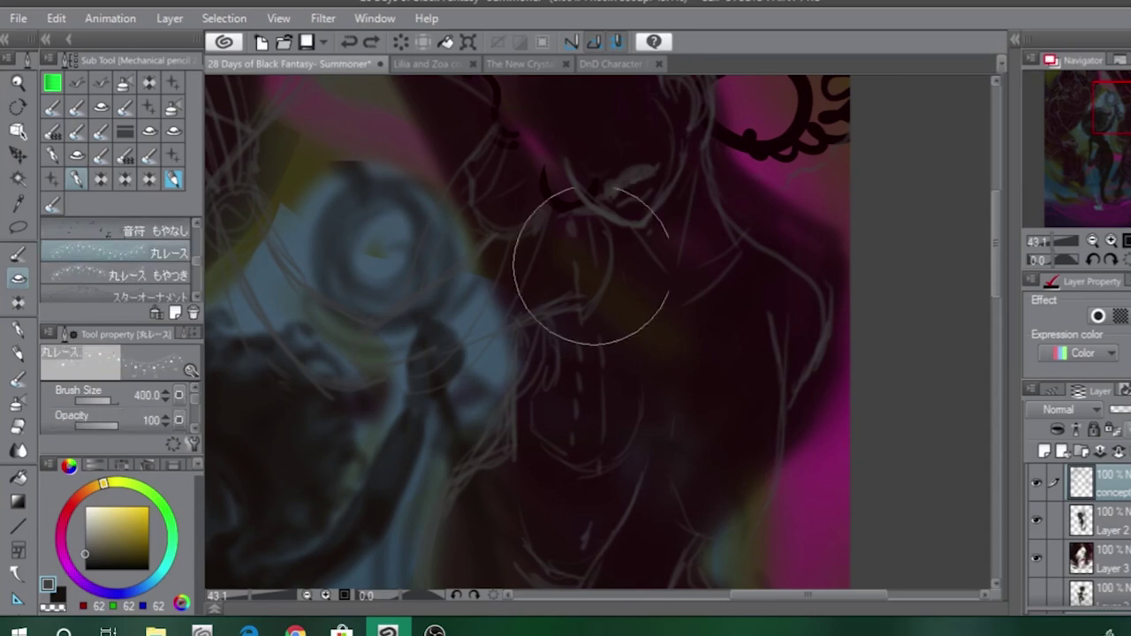
mouse_move(566, 257)
mouse_down()
mouse_move(578, 367)
mouse_move(686, 443)
mouse_move(779, 366)
mouse_move(811, 310)
mouse_up()
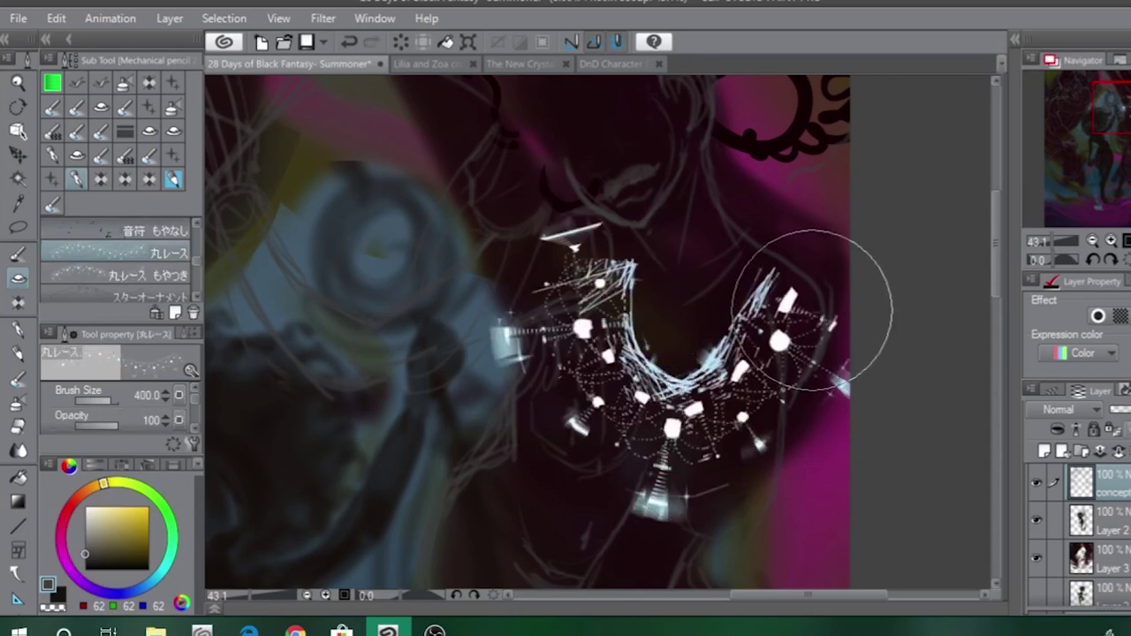
key(ctrl+z)
key(ctrl+z)
drag(495, 265, 830, 296)
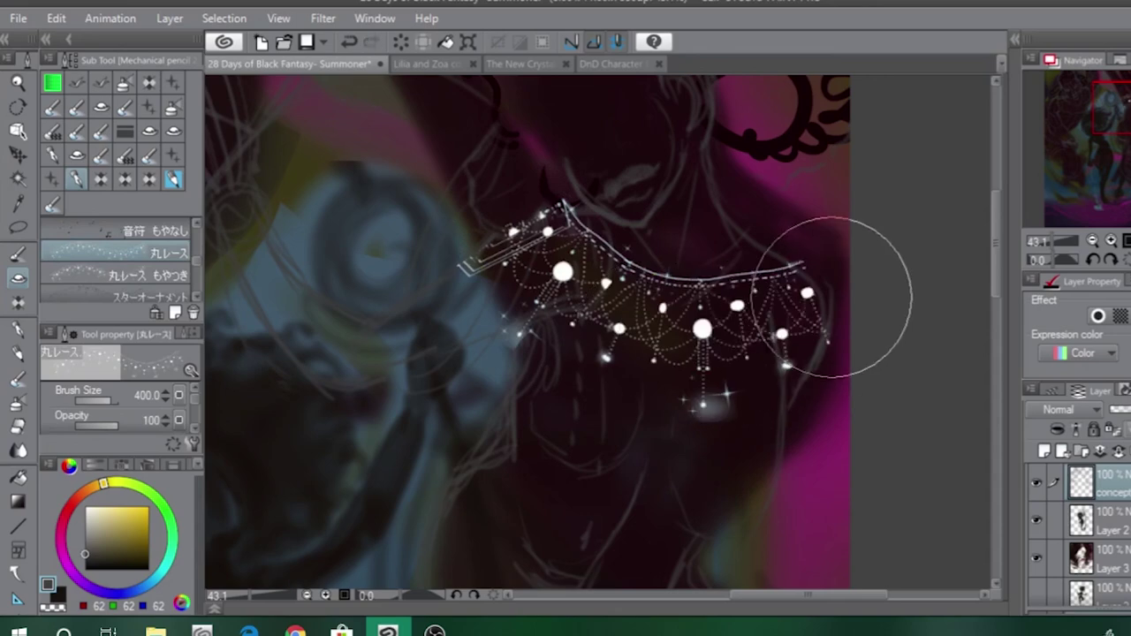
key(ctrl+z)
mouse_move(538, 273)
mouse_down()
mouse_move(480, 303)
mouse_move(461, 341)
mouse_move(512, 132)
mouse_move(698, 301)
mouse_up()
key(ctrl+z)
mouse_move(530, 221)
mouse_down()
mouse_move(500, 350)
mouse_move(733, 328)
mouse_up()
key(ctrl+z)
key(ctrl+z)
drag(957, 354, 739, 344)
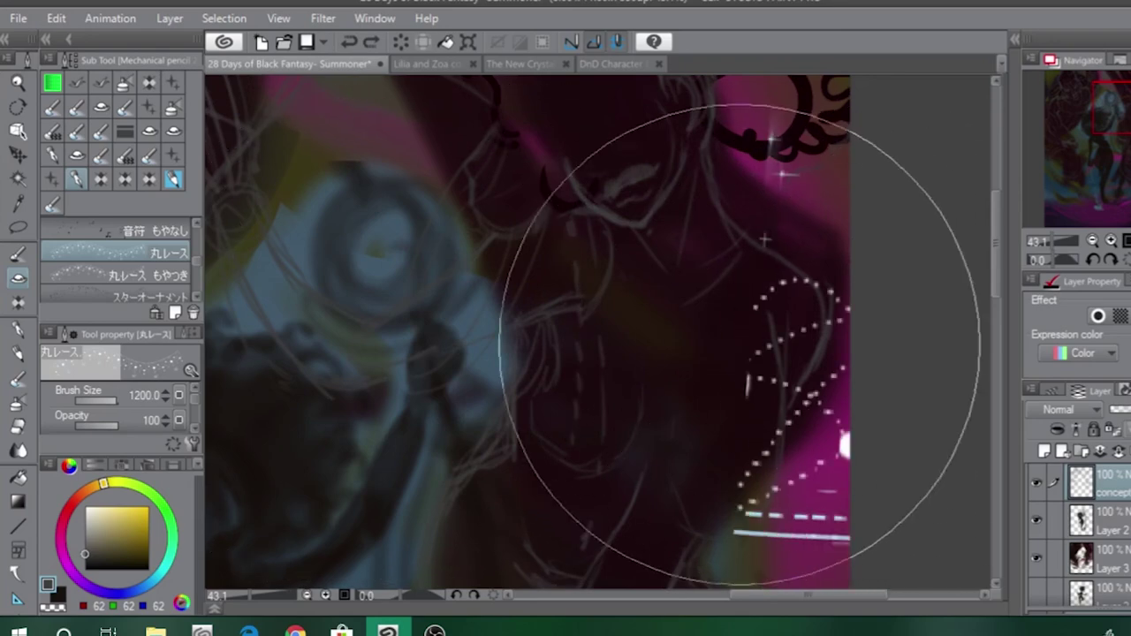
key(ctrl+z)
drag(833, 425, 366, 424)
key(ctrl+z)
mouse_move(376, 165)
mouse_down()
mouse_move(375, 442)
mouse_move(833, 168)
mouse_up()
key(ctrl+z)
key(ctrl+z)
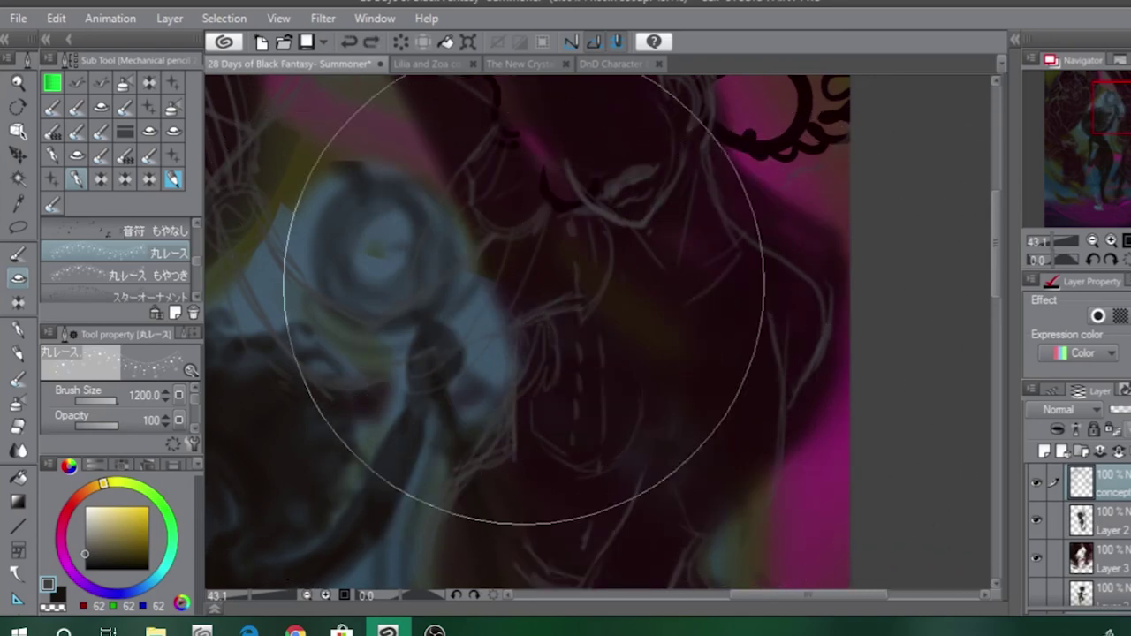
Paint the final tiered lace strands across the upper chest and zoom out
mouse_move(522, 213)
mouse_down()
mouse_move(601, 291)
mouse_move(813, 286)
mouse_up()
drag(535, 328, 782, 365)
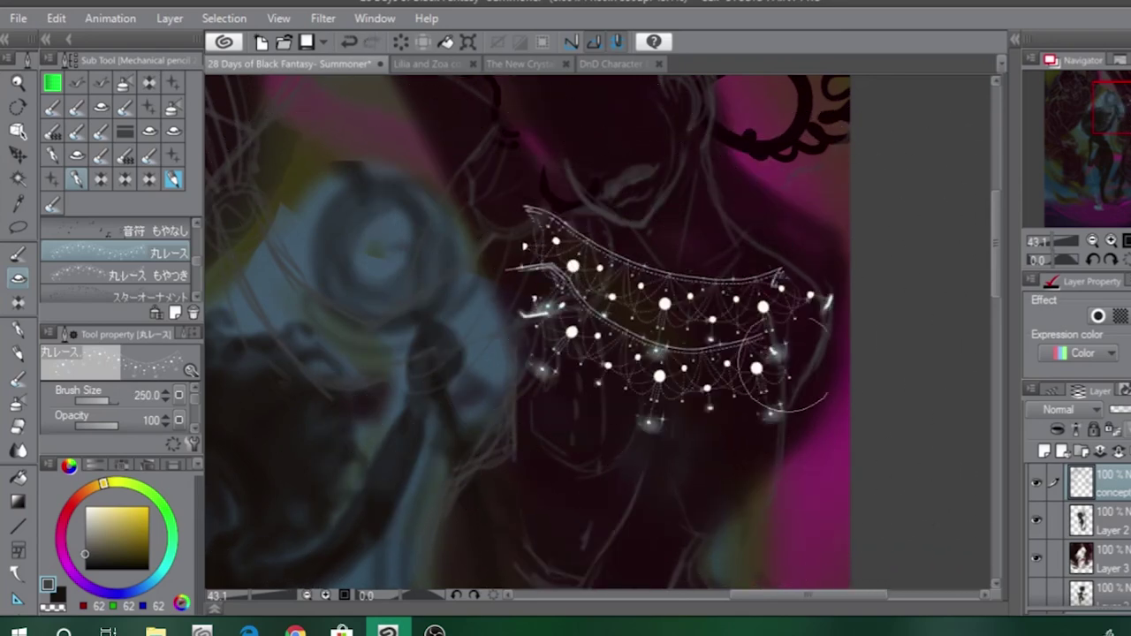
key(ctrl+z)
key(ctrl+z)
mouse_move(550, 245)
mouse_down()
mouse_move(659, 291)
mouse_move(593, 252)
mouse_move(581, 353)
mouse_move(628, 458)
mouse_move(760, 442)
mouse_move(790, 460)
mouse_up()
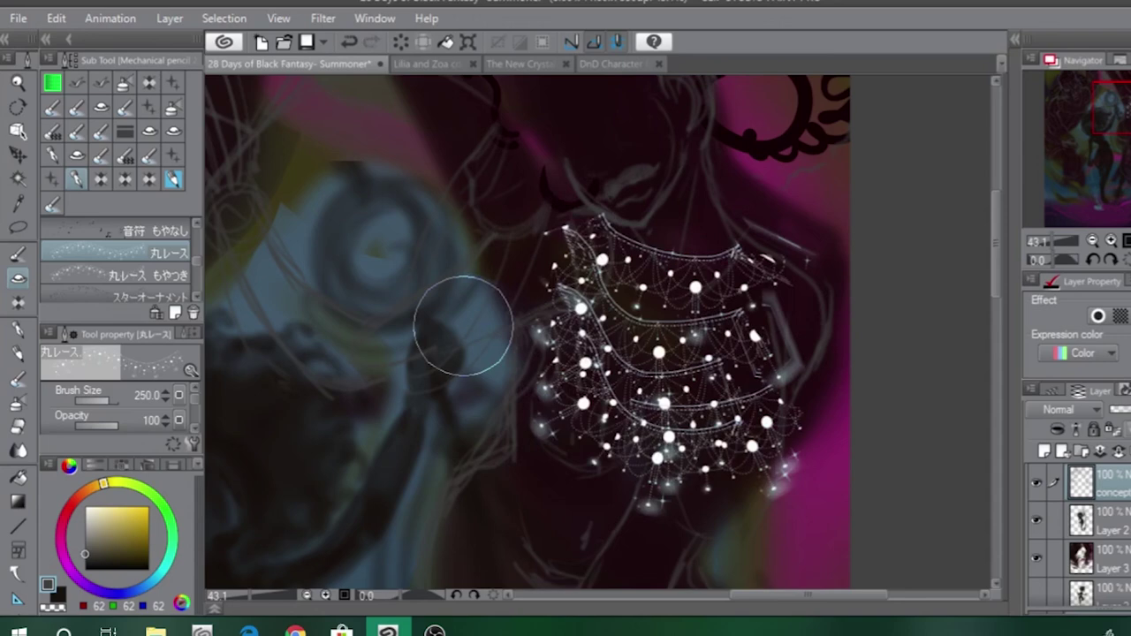
key(ctrl+minus)
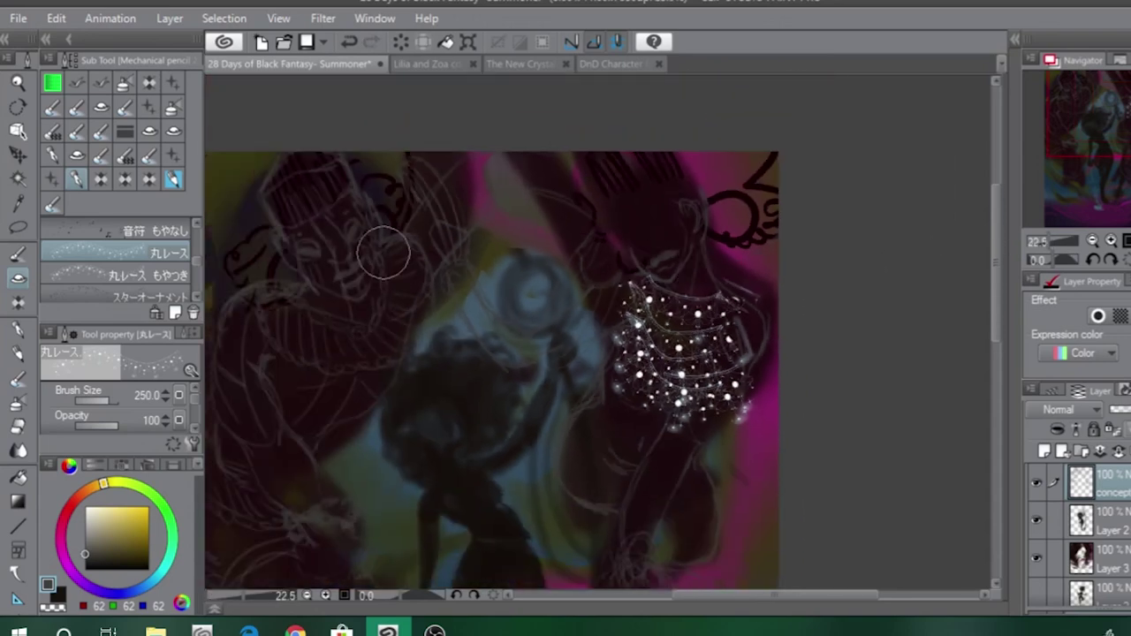
Scatter sparkle dots over the left figure with the 丸レース 色変更可 brush, then return to the Lighter pencil
scroll(140, 256, down, 3)
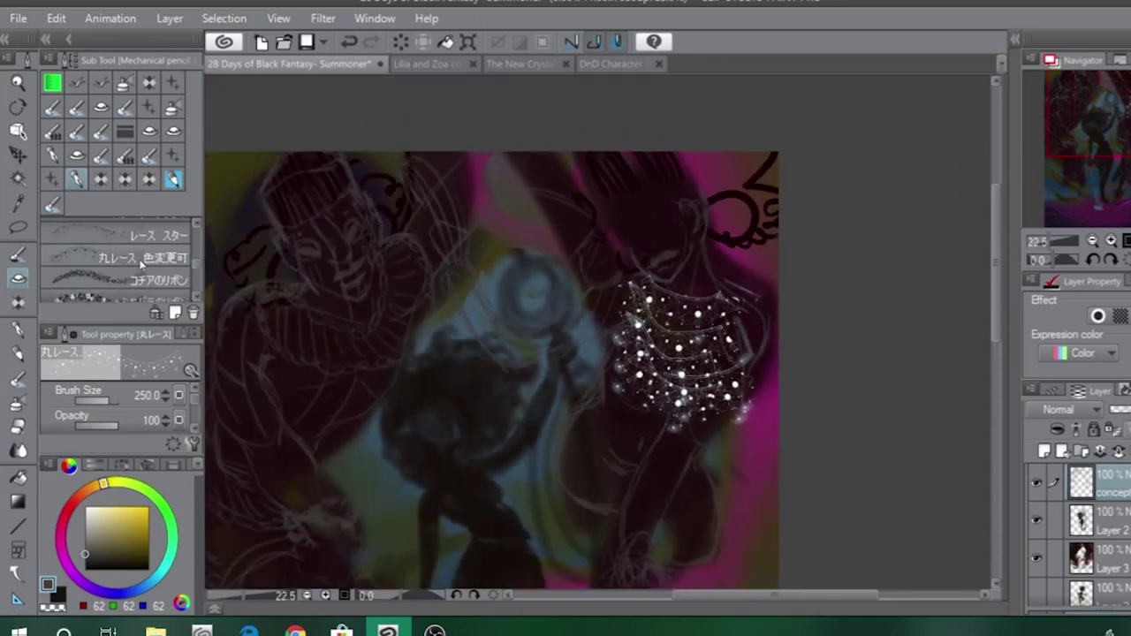
click(76, 257)
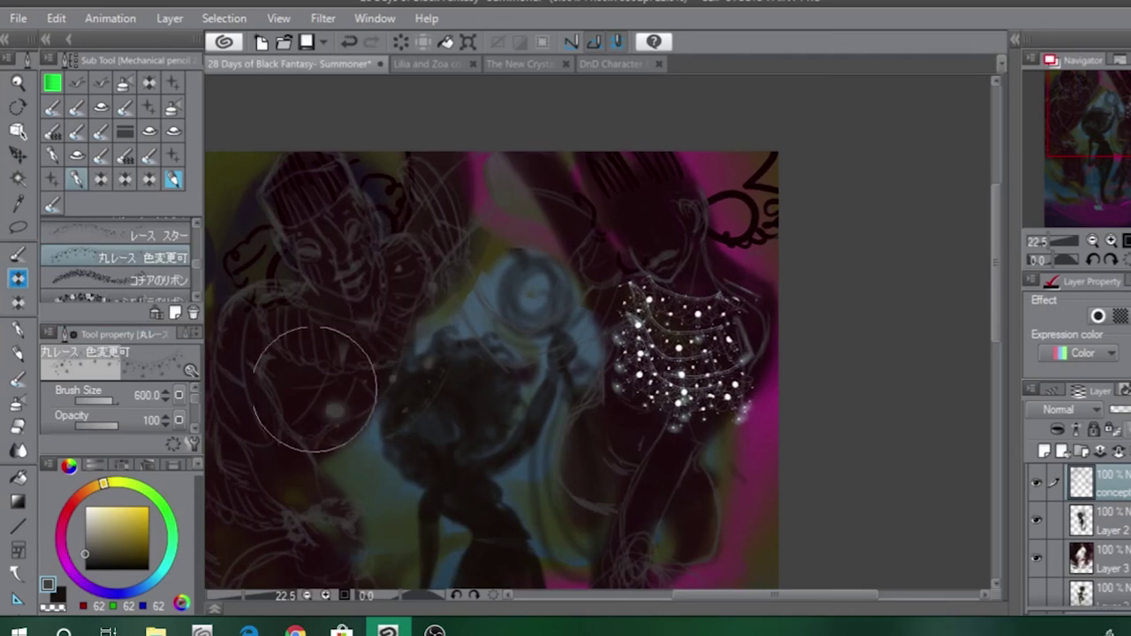
mouse_move(270, 340)
mouse_down()
mouse_move(363, 404)
mouse_move(412, 287)
mouse_up()
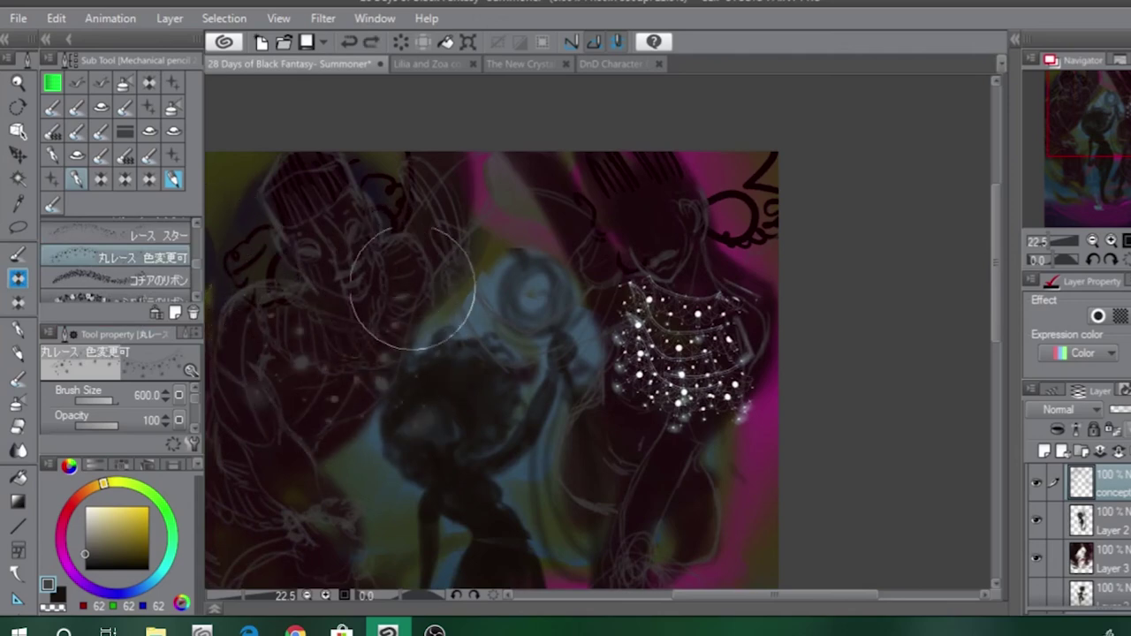
mouse_move(384, 227)
mouse_down()
mouse_move(273, 403)
mouse_move(278, 492)
mouse_up()
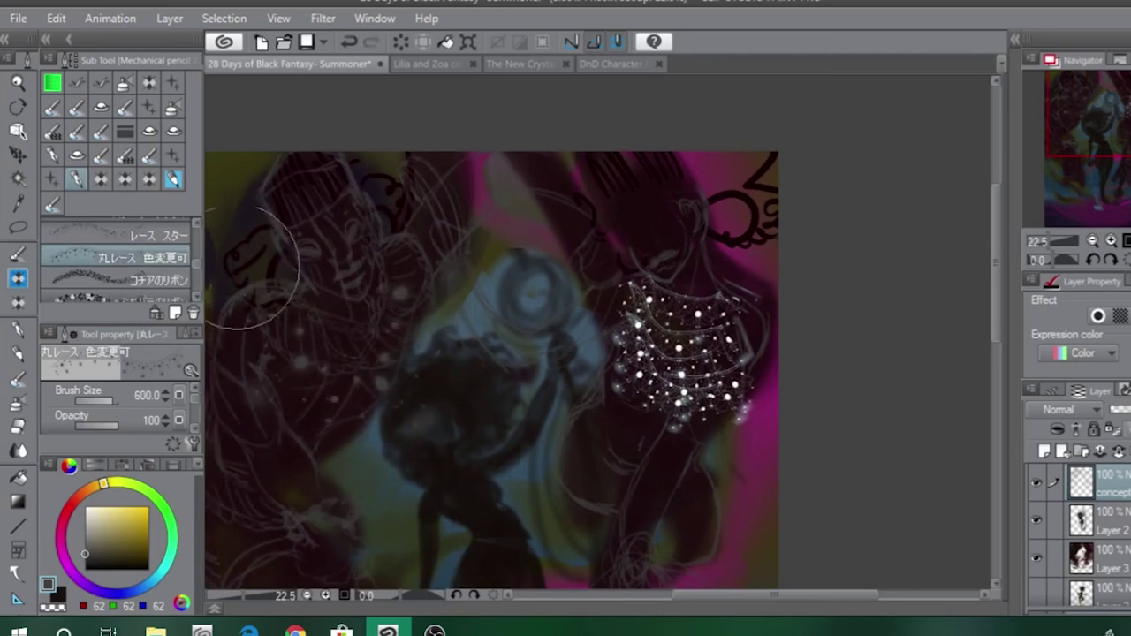
scroll(279, 265, up, 2)
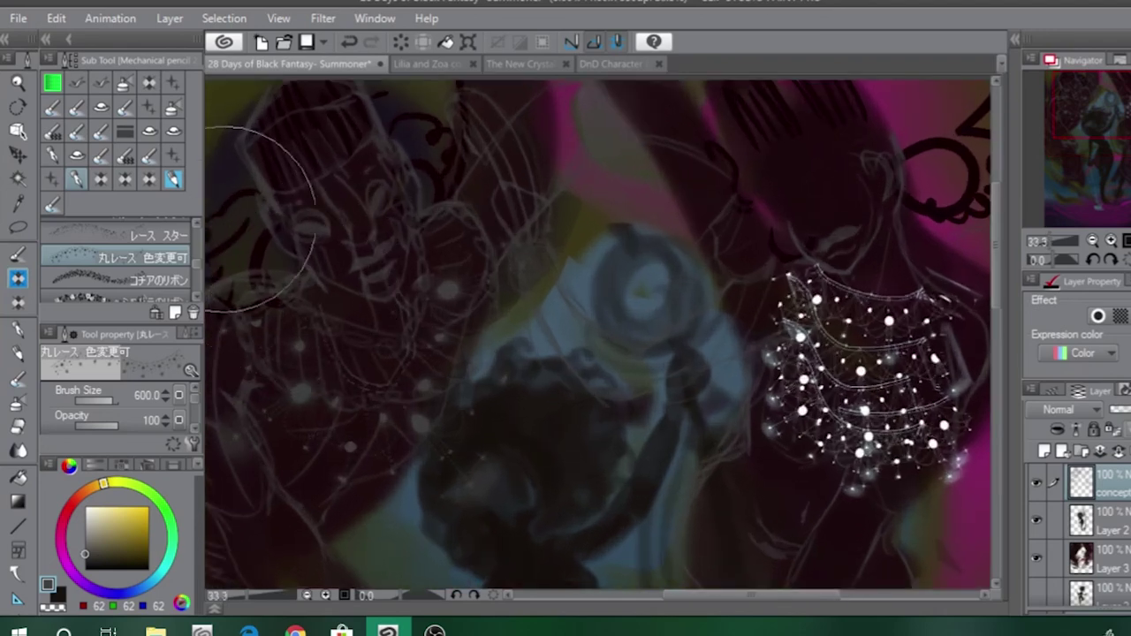
drag(576, 324, 512, 391)
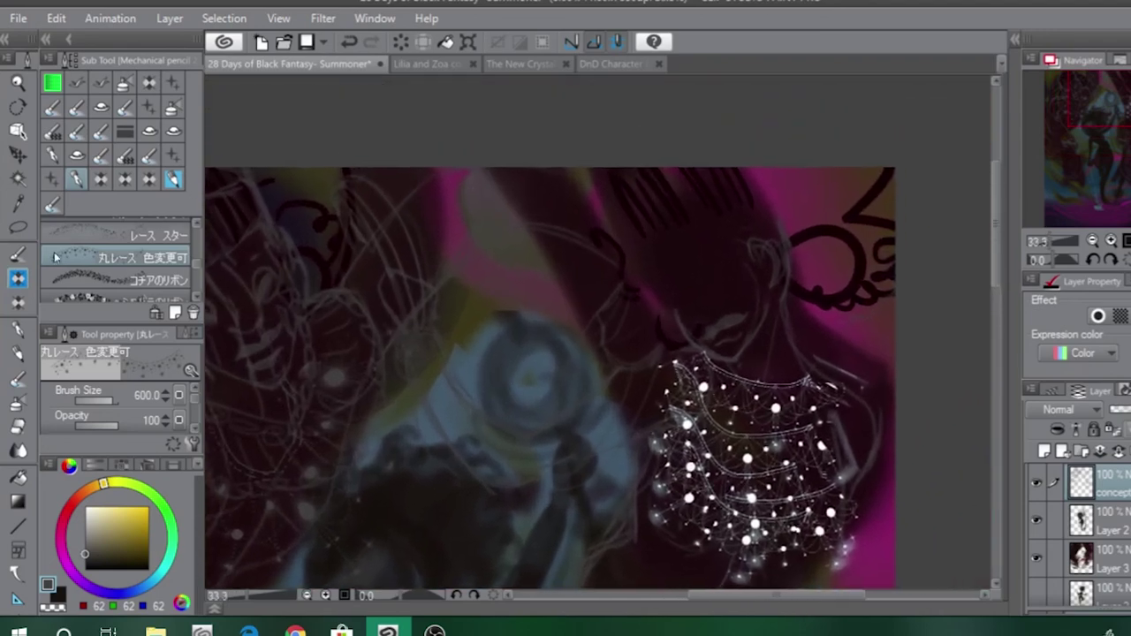
click(19, 352)
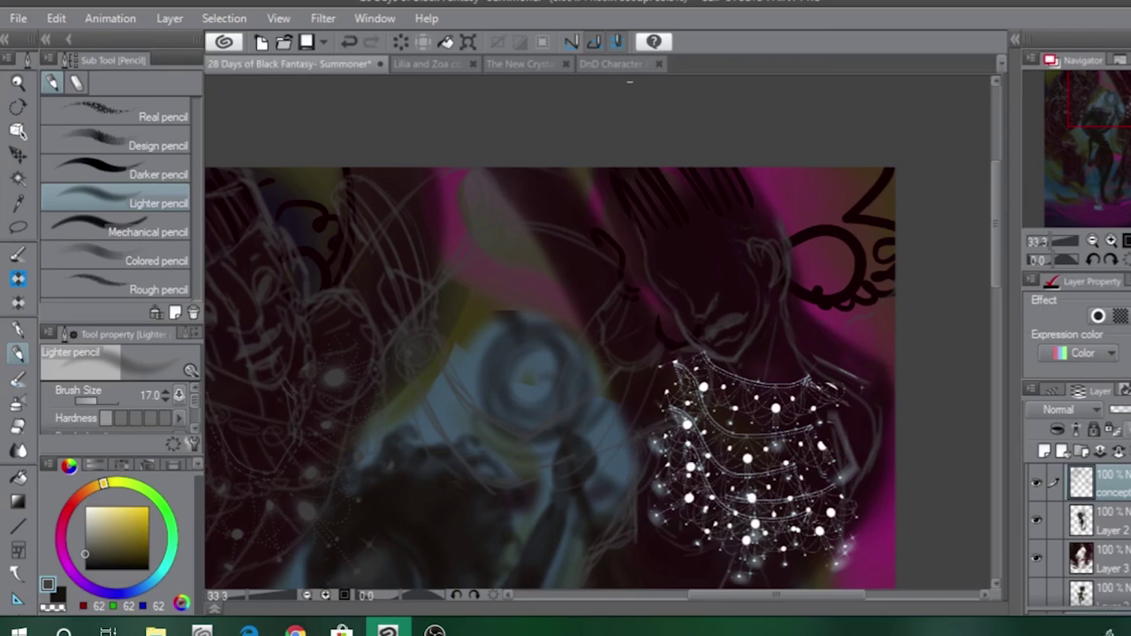
Sketch light lines around the lace figure's eye and head top, enlarging the pencil for the hair
key(ctrl+z)
key(ctrl+y)
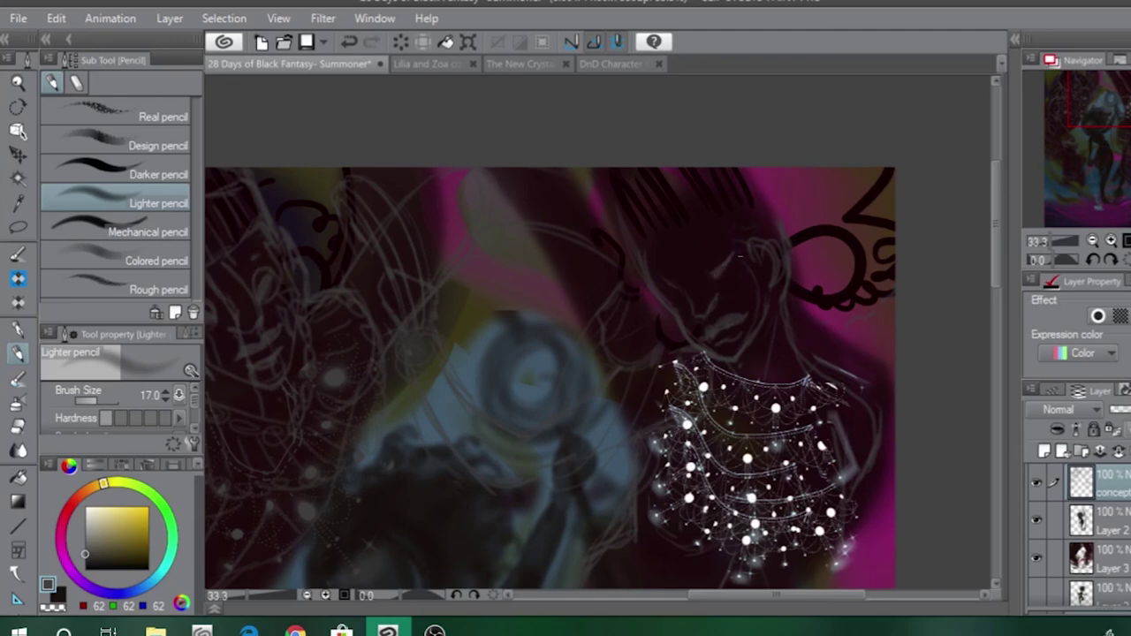
mouse_move(739, 255)
mouse_down()
mouse_move(716, 274)
mouse_move(724, 253)
mouse_move(715, 273)
mouse_up()
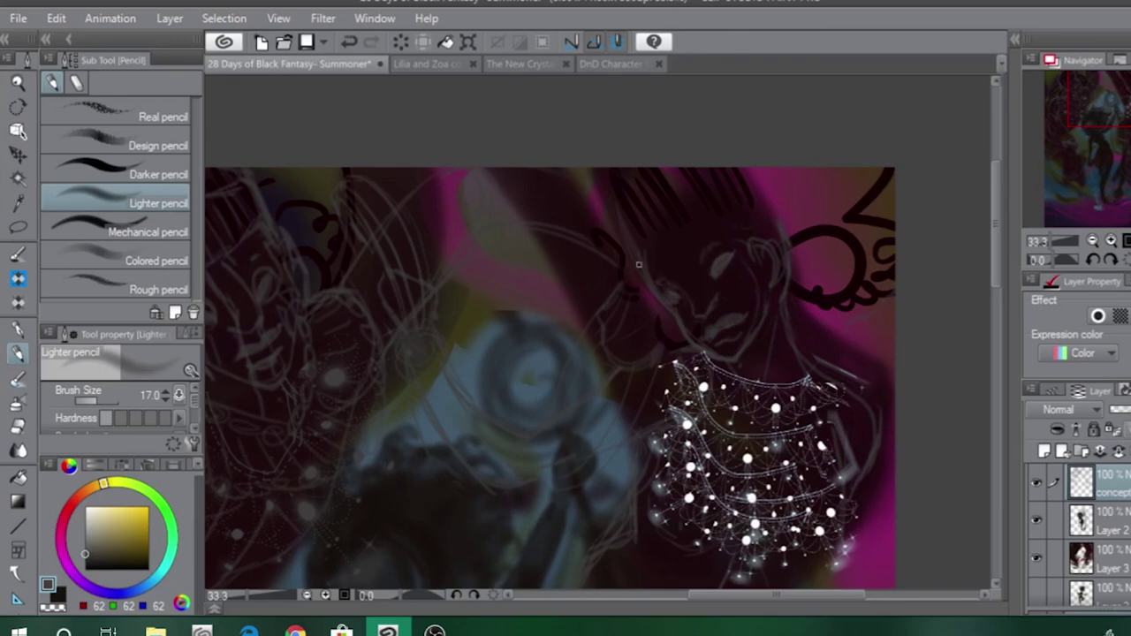
mouse_move(638, 263)
mouse_down()
mouse_move(696, 215)
mouse_move(682, 215)
mouse_move(728, 223)
mouse_up()
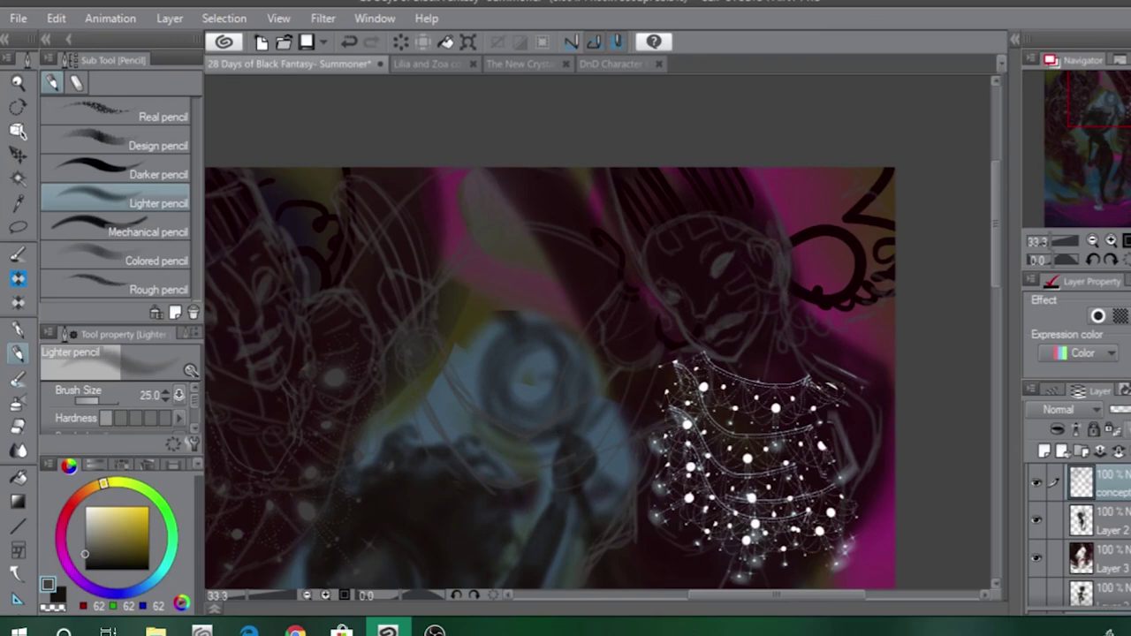
key(bracketright)
key(bracketright)
key(bracketright)
key(bracketright)
key(bracketright)
key(bracketright)
mouse_move(714, 166)
mouse_down()
mouse_move(683, 181)
mouse_move(664, 173)
mouse_move(627, 194)
mouse_move(637, 242)
mouse_move(718, 214)
mouse_move(659, 223)
mouse_move(741, 214)
mouse_move(618, 177)
mouse_up()
Hatch lightly over the left figure's hat, then add fine strokes on the lace figure's forehead
drag(487, 216, 689, 245)
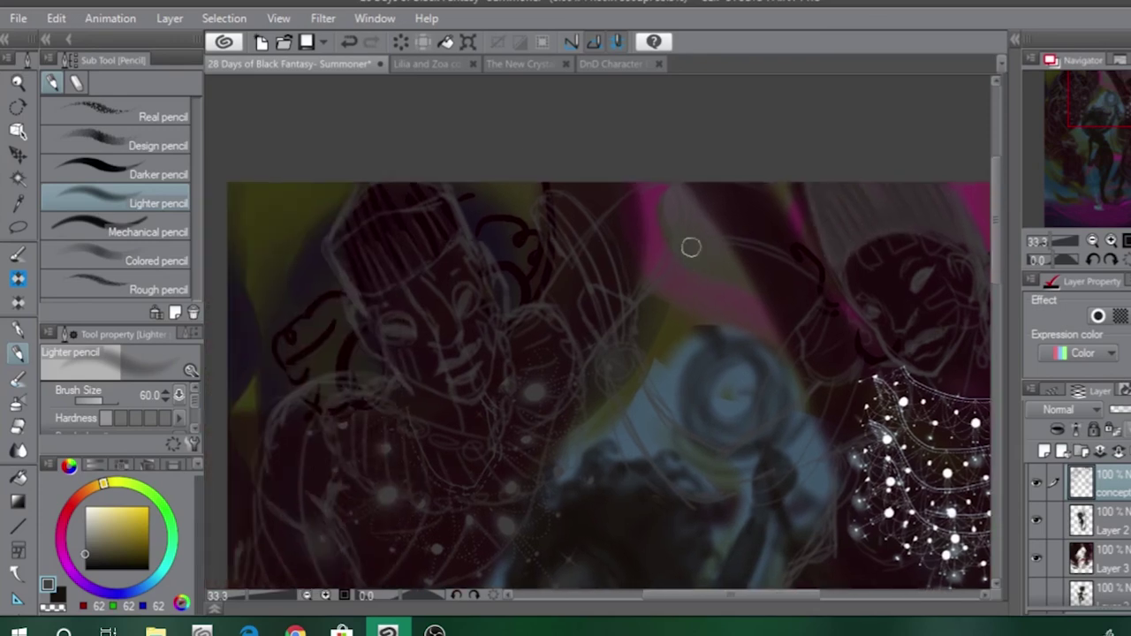
mouse_move(416, 194)
mouse_down()
mouse_move(432, 248)
mouse_move(386, 199)
mouse_move(391, 262)
mouse_move(353, 278)
mouse_up()
drag(420, 219, 247, 133)
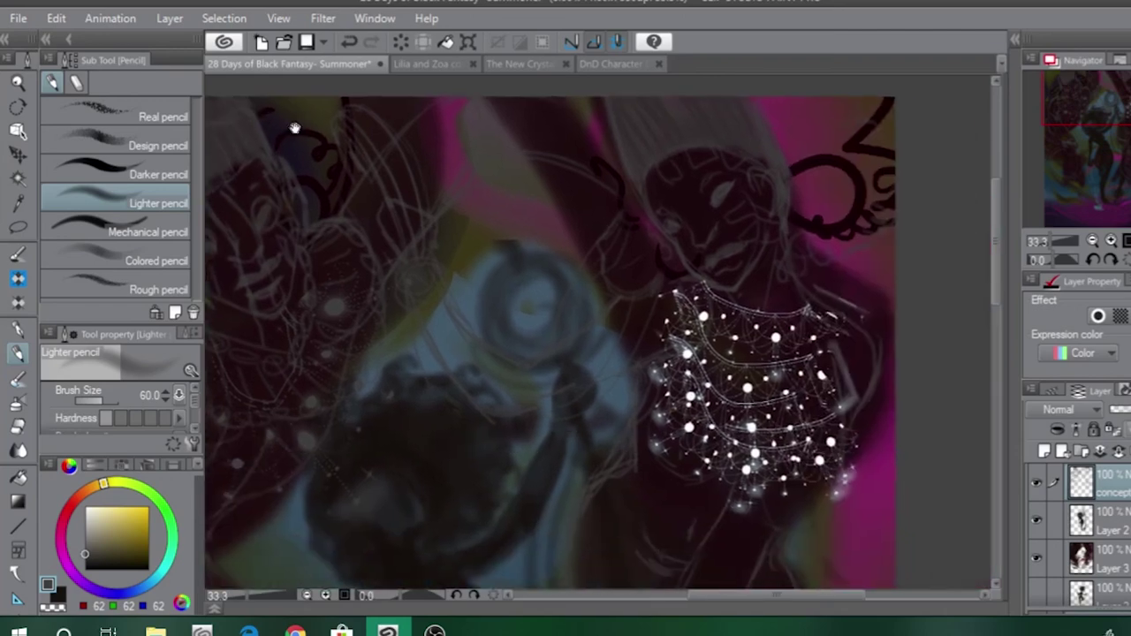
key(bracketleft)
key(bracketleft)
key(bracketleft)
key(bracketleft)
key(bracketleft)
key(bracketleft)
key(bracketleft)
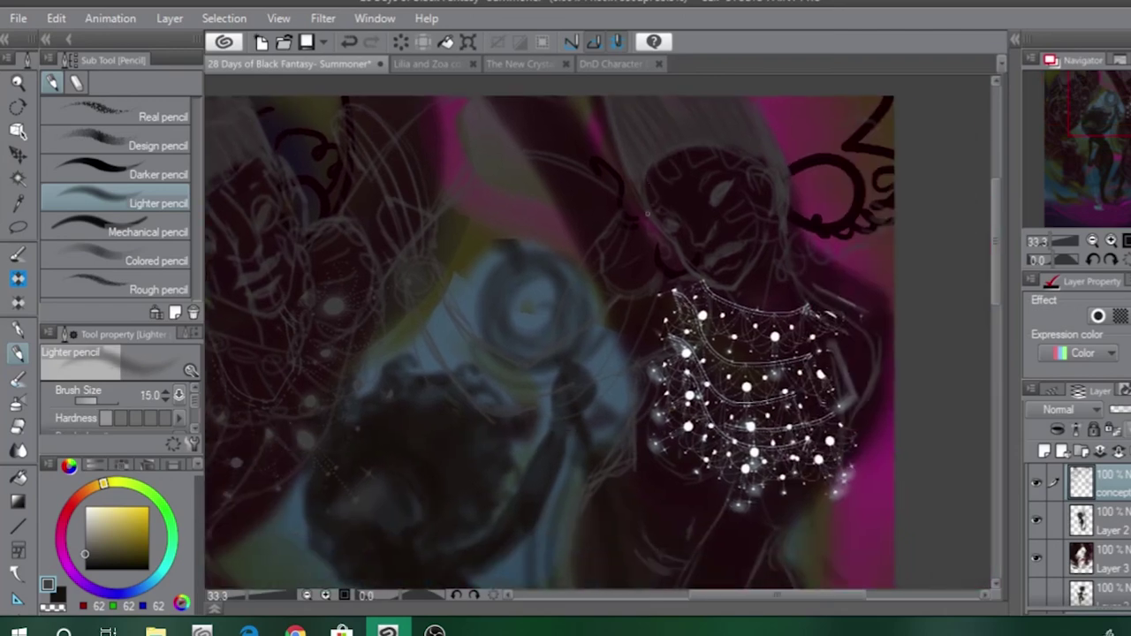
drag(690, 204, 683, 189)
Add faint pencil strokes below the lace and along the lower body
drag(517, 397, 588, 265)
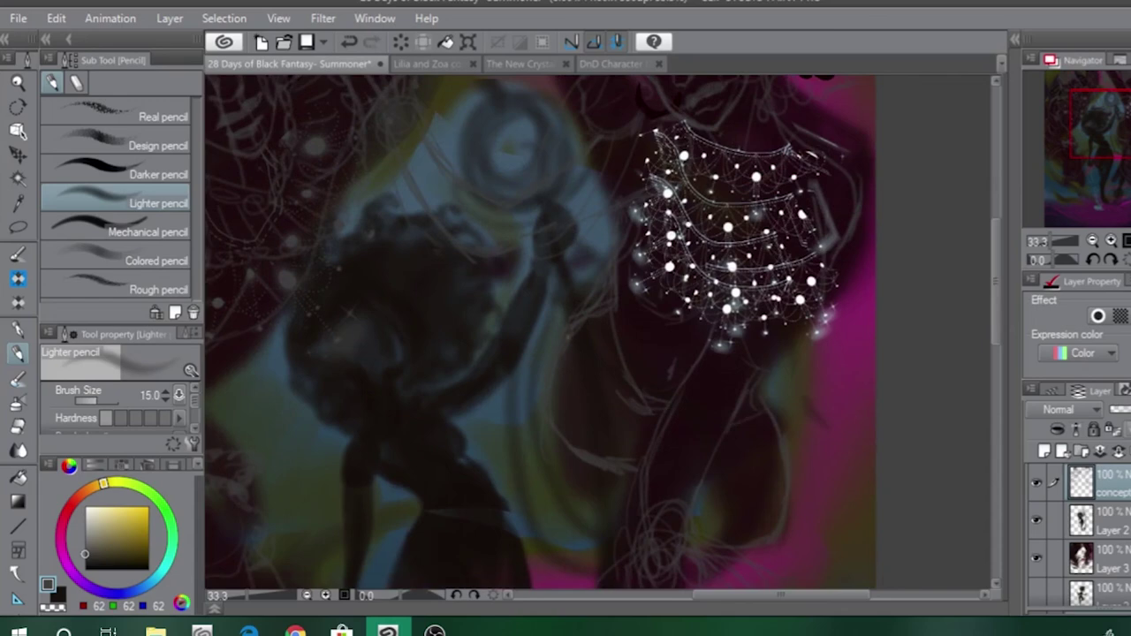
drag(592, 345, 619, 433)
mouse_move(711, 453)
mouse_down()
mouse_move(743, 455)
mouse_move(733, 522)
mouse_up()
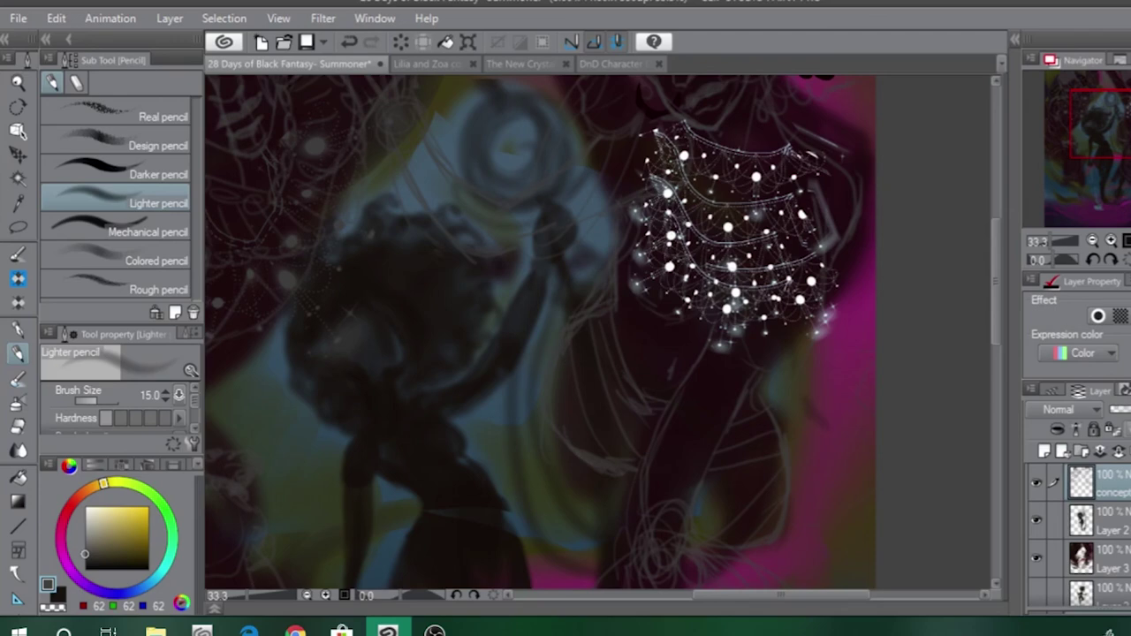
key(ctrl+minus)
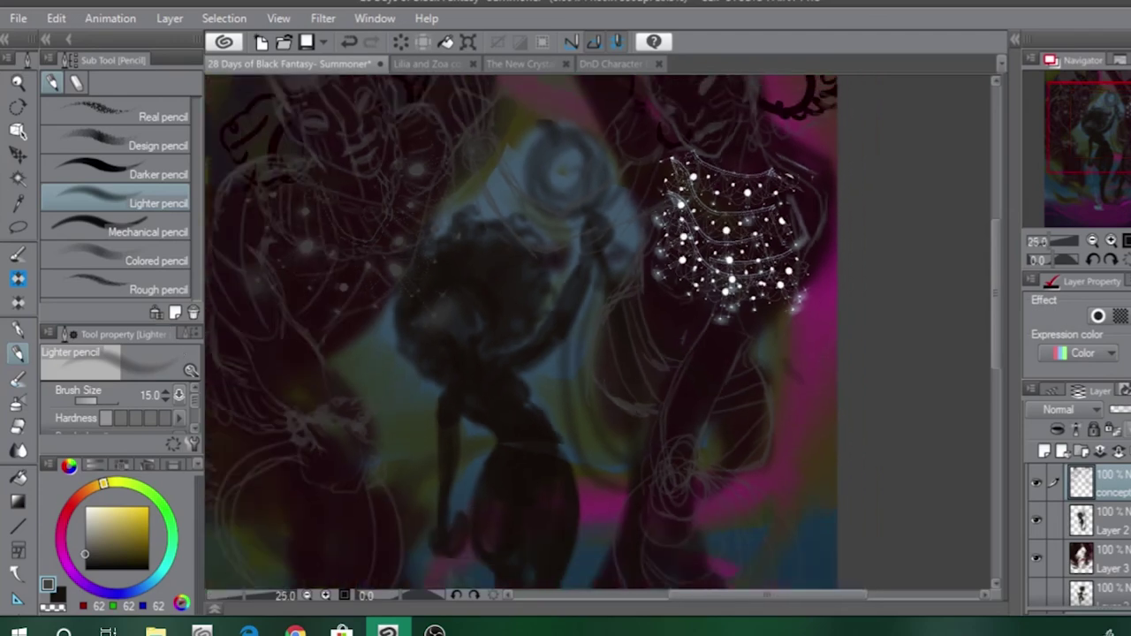
key(ctrl+minus)
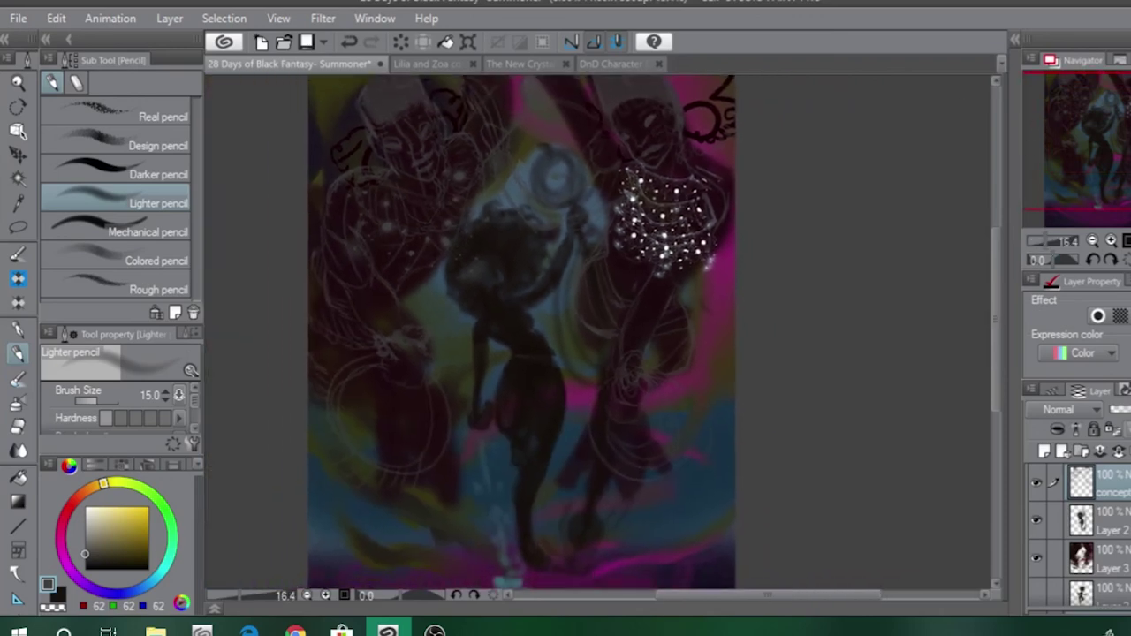
key(ctrl+minus)
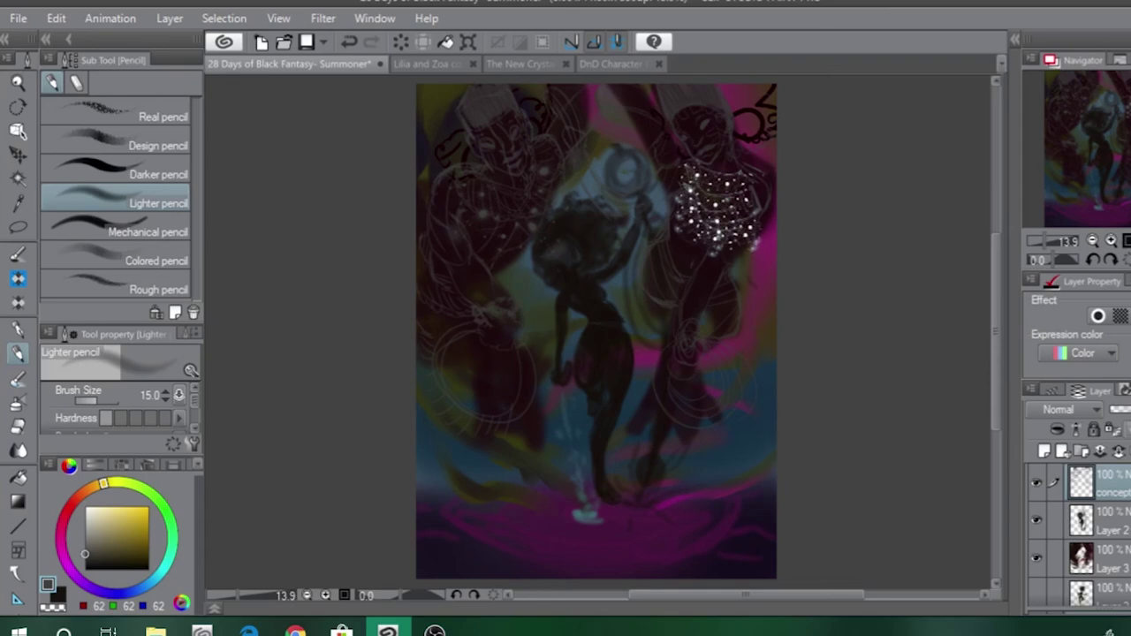
click(1033, 558)
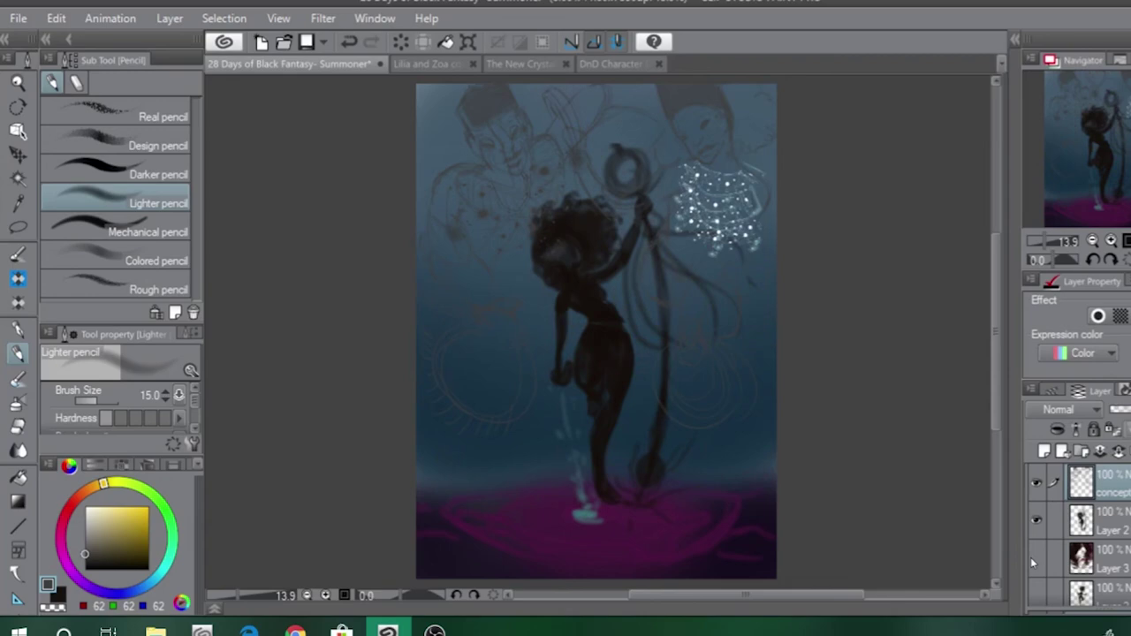
click(1034, 559)
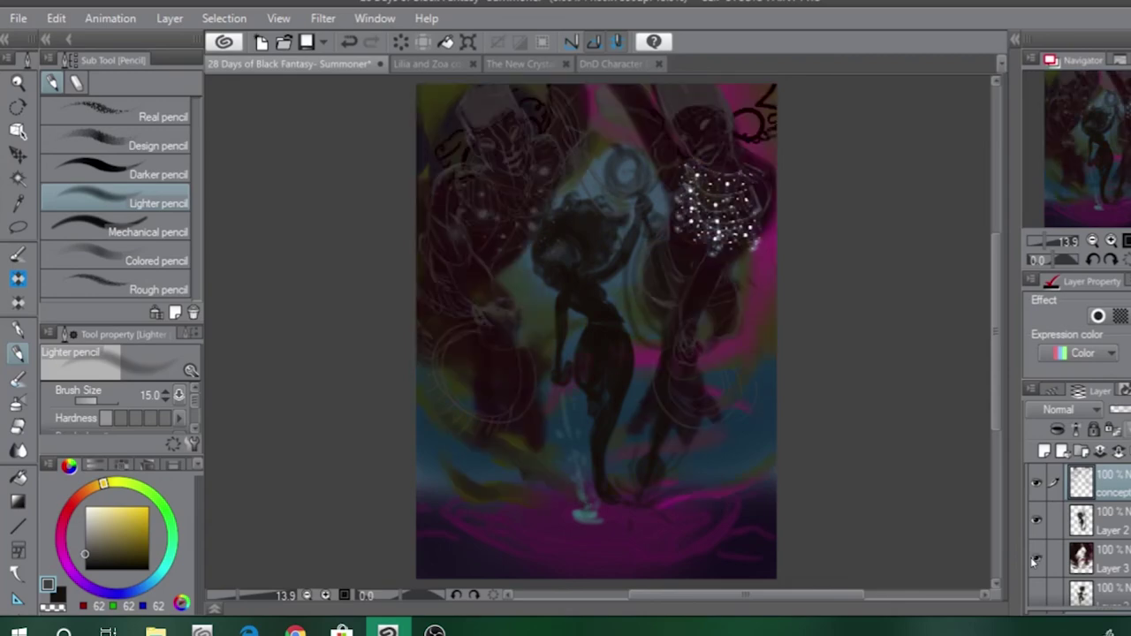
key(ctrl+plus)
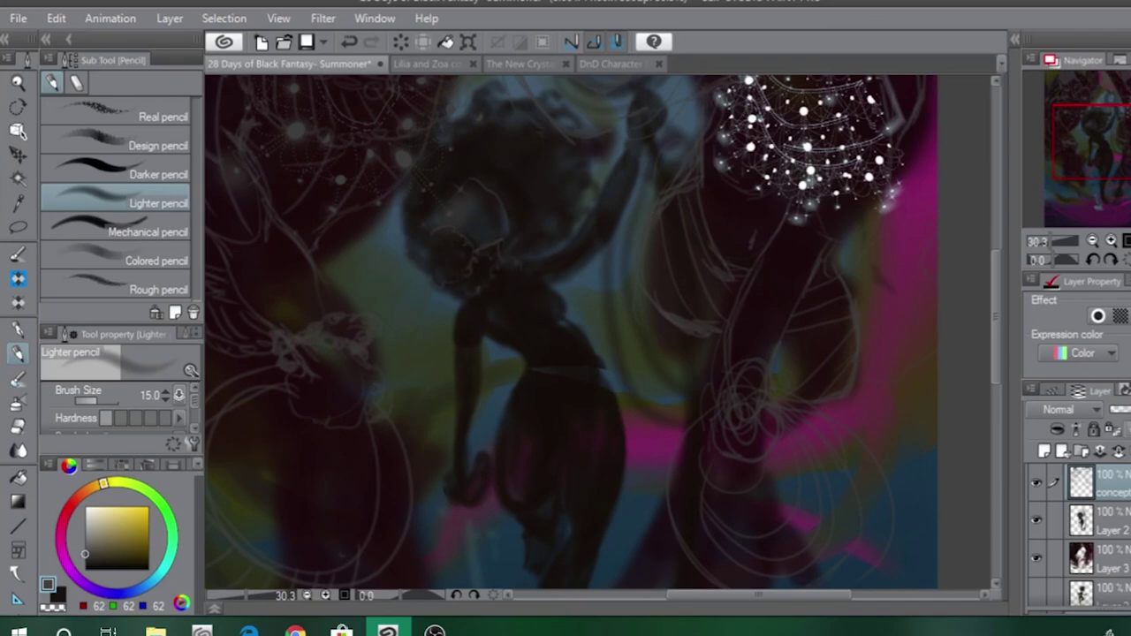
Sketch a light necklace curve around the central dancer's neck, then shift toward her shoulder
mouse_move(552, 209)
mouse_down()
mouse_move(519, 245)
mouse_move(543, 201)
mouse_up()
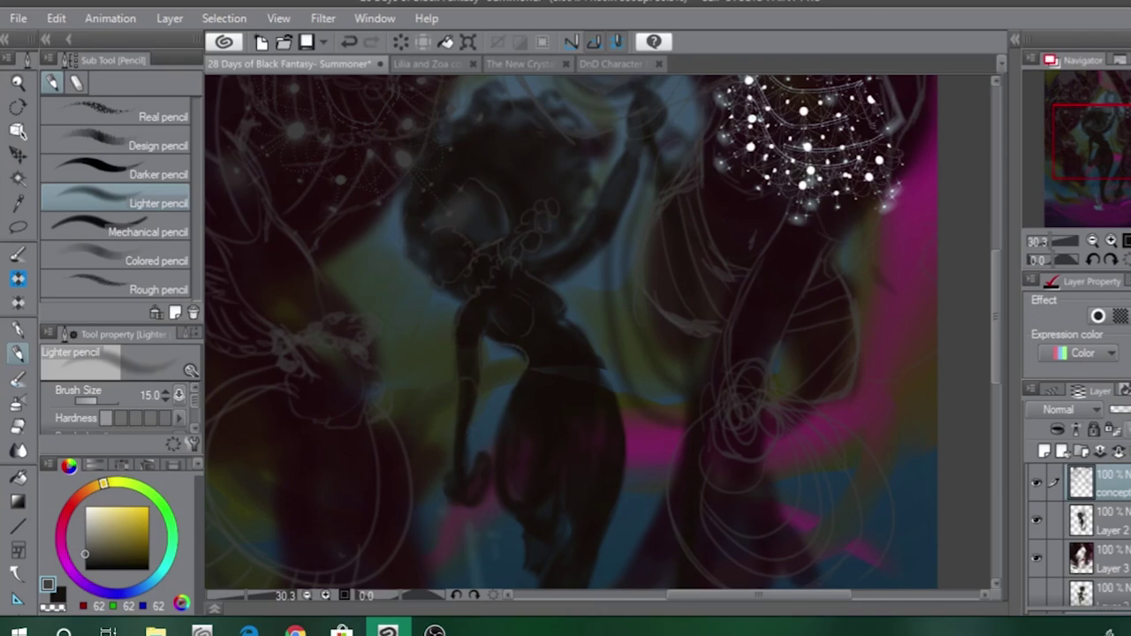
drag(433, 204, 478, 275)
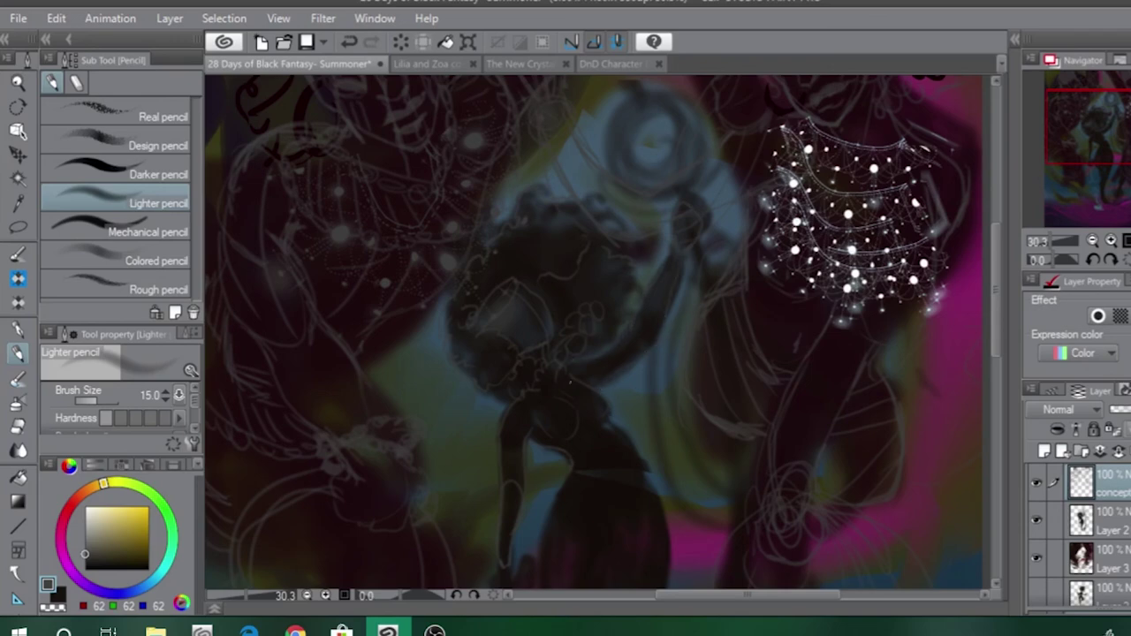
Outline a hand resting on the dancer's shoulder with light pencil strokes
drag(526, 382, 608, 408)
mouse_move(526, 407)
mouse_down()
mouse_move(626, 442)
mouse_move(576, 401)
mouse_move(569, 435)
mouse_move(624, 449)
mouse_up()
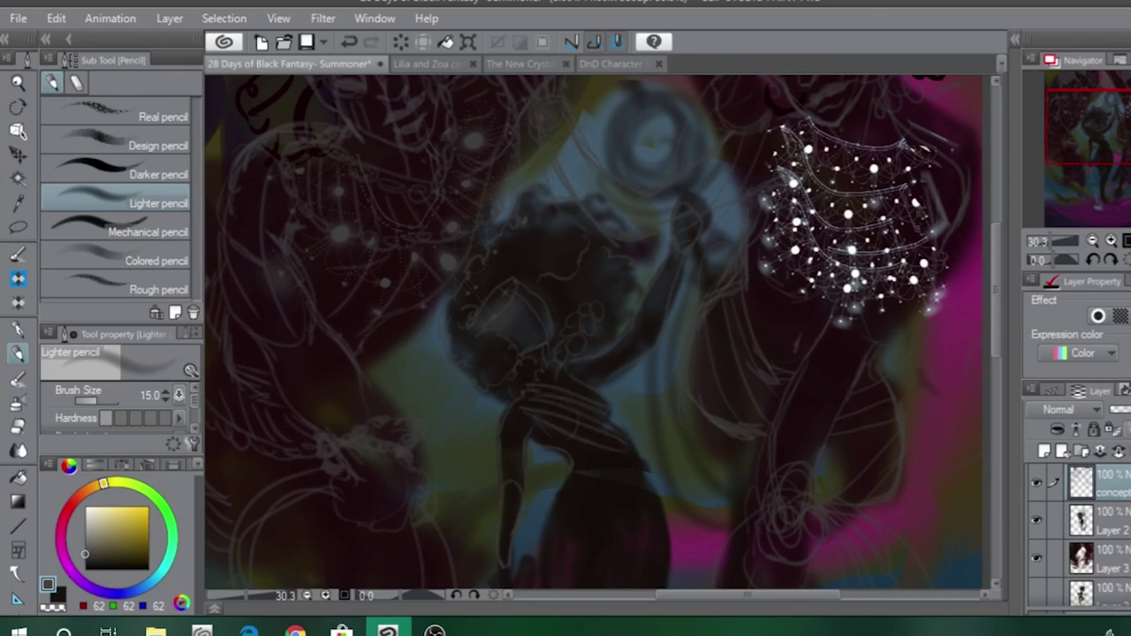
drag(534, 387, 581, 397)
drag(507, 409, 520, 401)
Draw faint lines down the dancer's side, waist and hip
drag(641, 475, 633, 527)
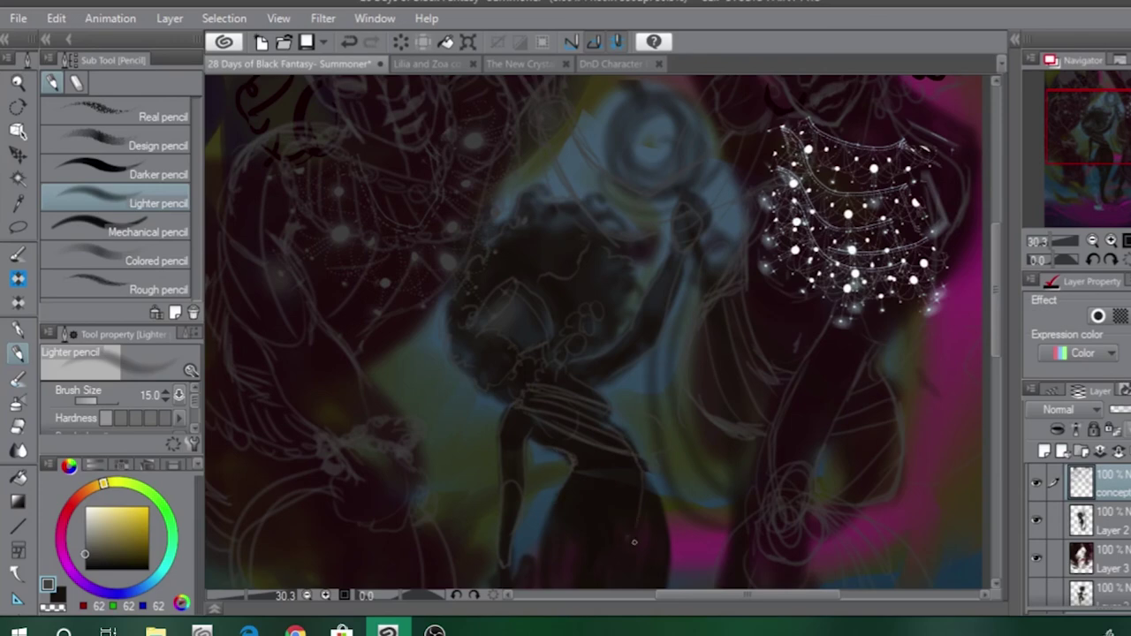
drag(591, 400, 540, 261)
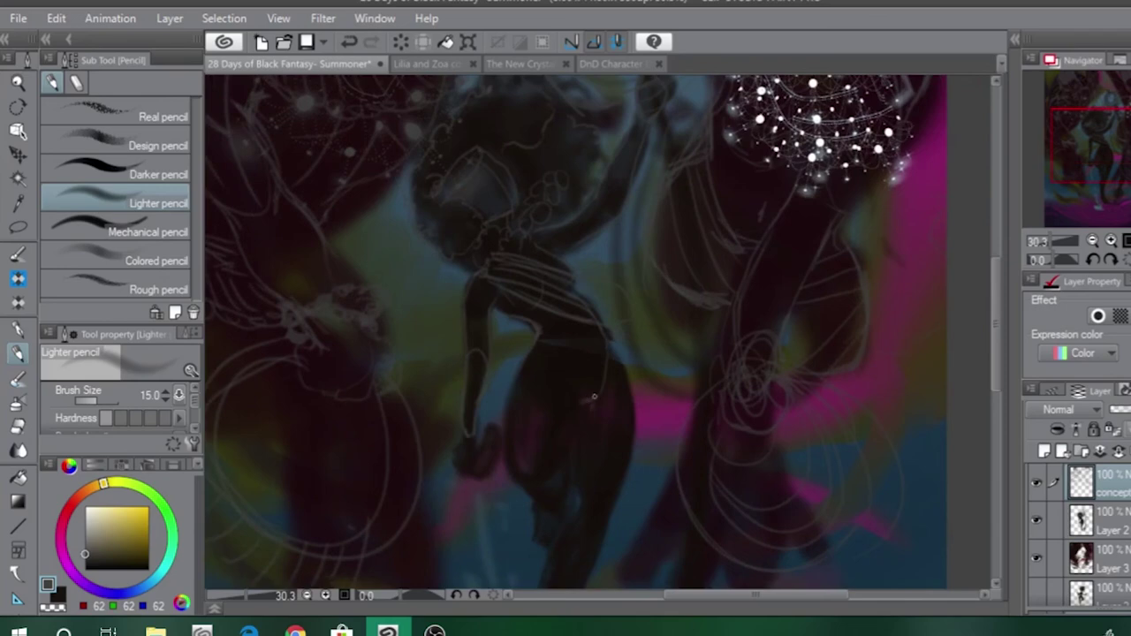
drag(566, 420, 548, 464)
drag(585, 412, 619, 484)
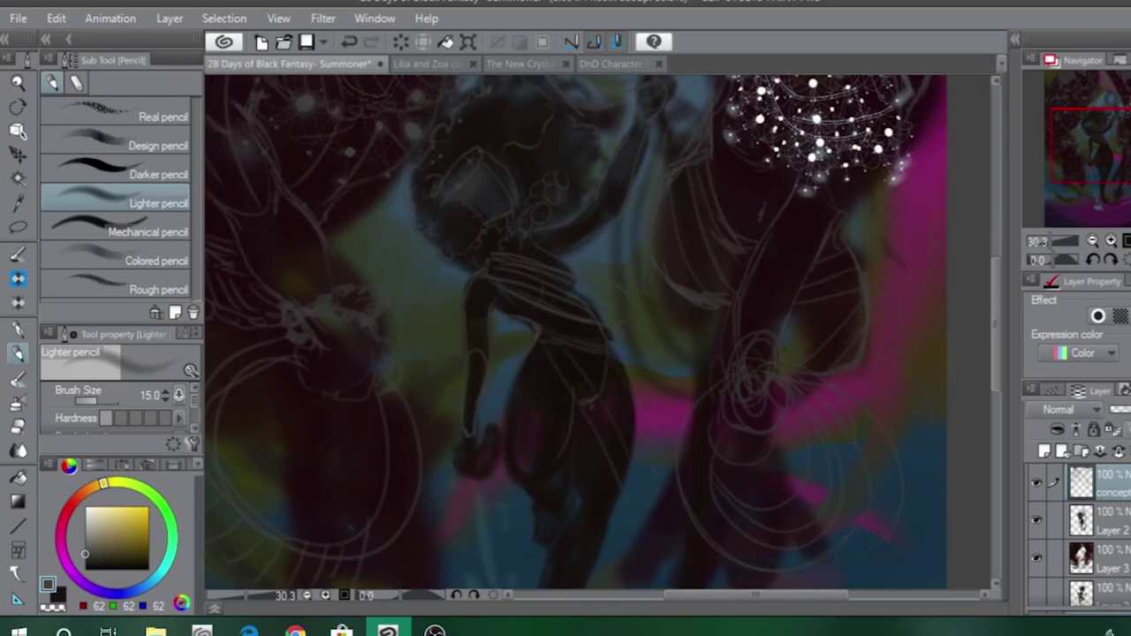
drag(530, 357, 509, 440)
drag(555, 383, 532, 285)
drag(563, 324, 573, 239)
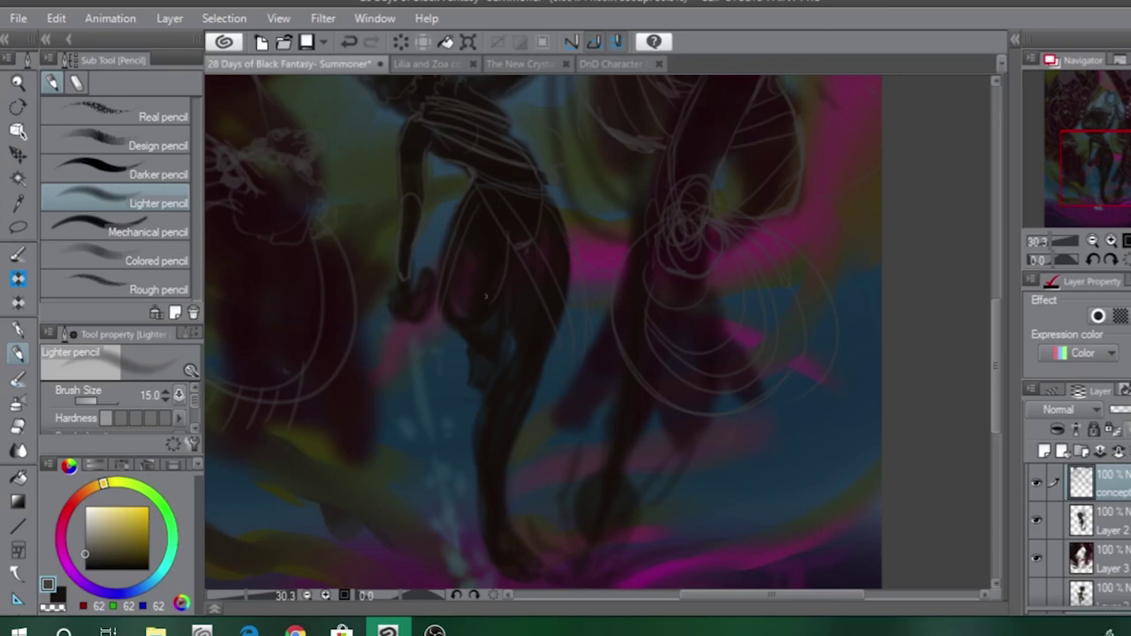
Redo the last stroke on the figure, keeping the restored version, and recentre on the waist
key(ctrl+z)
drag(446, 255, 377, 331)
key(ctrl+z)
key(ctrl+y)
drag(367, 330, 407, 419)
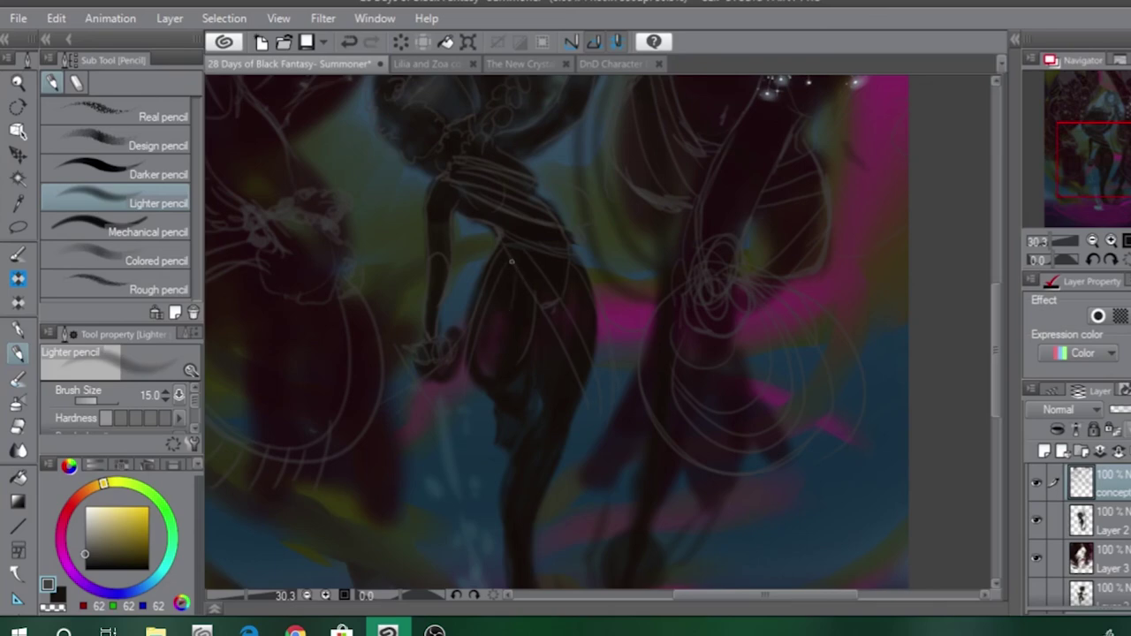
Draw a beaded belt across the dancer's waist with skirt folds below it
mouse_move(500, 250)
mouse_down()
mouse_move(592, 258)
mouse_move(562, 275)
mouse_move(501, 255)
mouse_move(562, 282)
mouse_up()
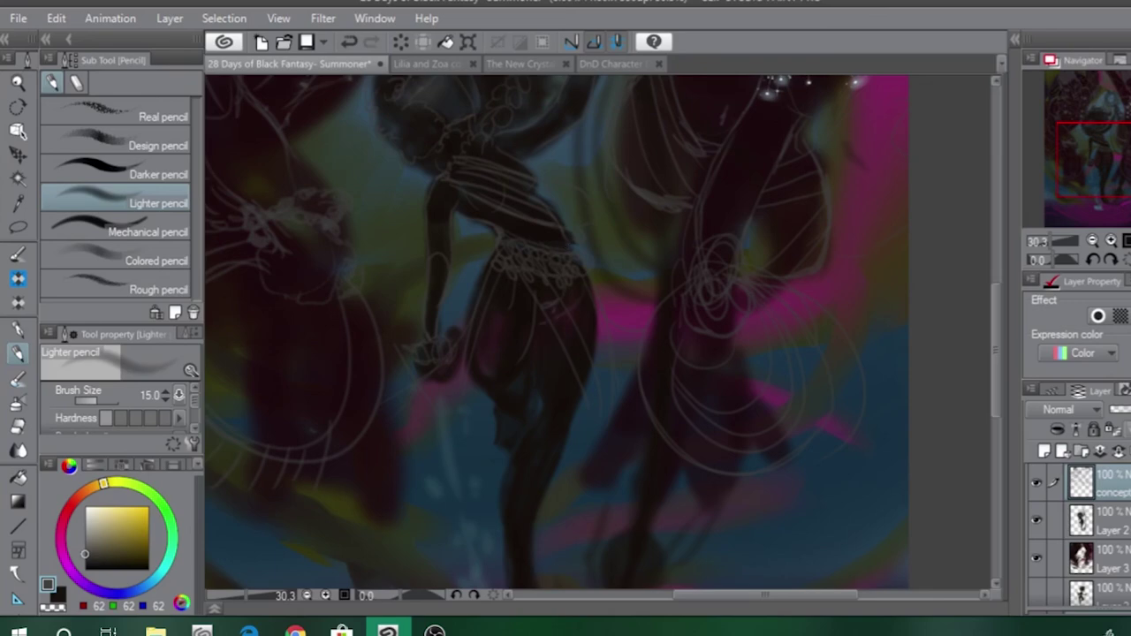
drag(470, 328, 541, 325)
drag(489, 309, 553, 297)
drag(488, 283, 523, 279)
mouse_move(475, 239)
mouse_down()
mouse_move(486, 315)
mouse_move(444, 370)
mouse_up()
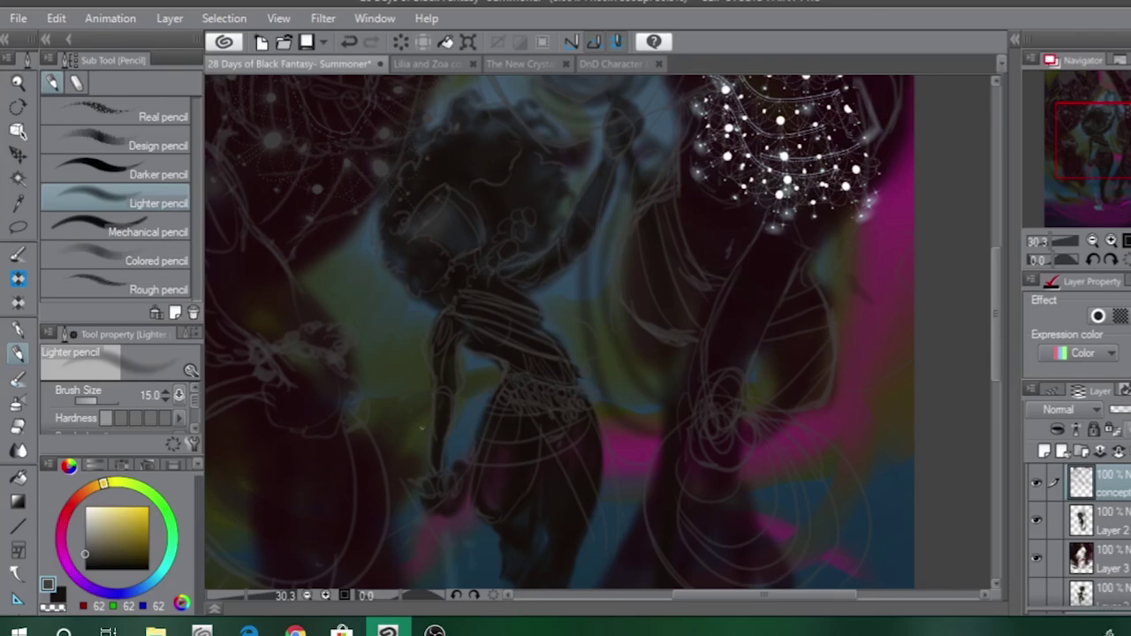
drag(413, 437, 388, 184)
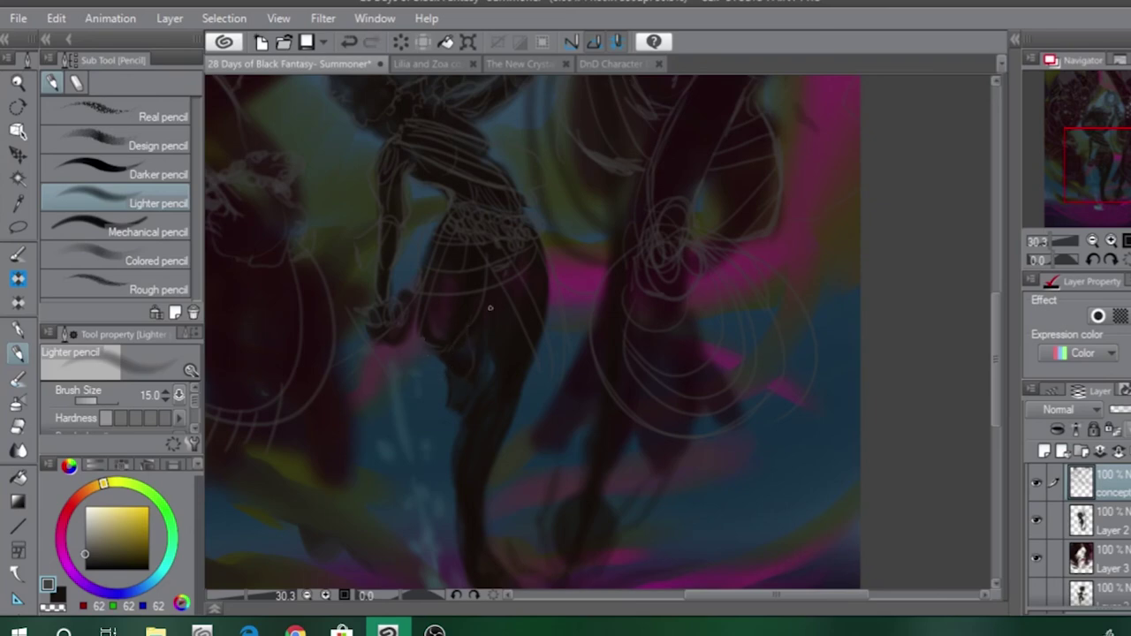
Outline the dancer's leg, redrawing the left edge and small marks until they fit
drag(491, 320, 493, 366)
mouse_move(454, 453)
mouse_down()
mouse_move(497, 456)
mouse_move(500, 444)
mouse_move(462, 471)
mouse_move(457, 459)
mouse_move(460, 519)
mouse_up()
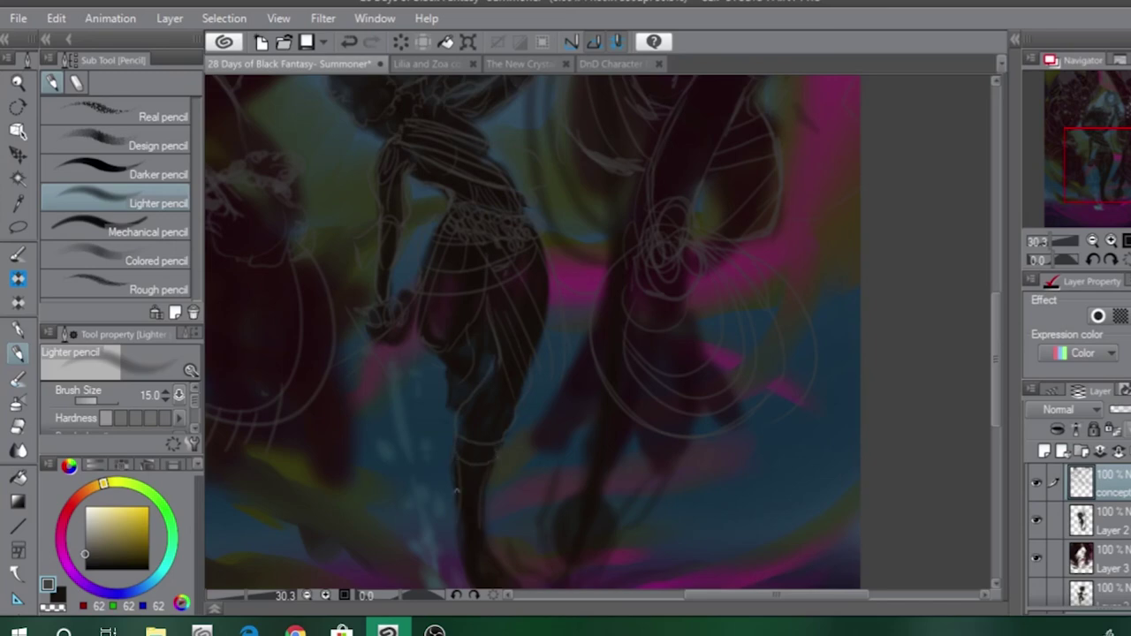
key(ctrl+z)
drag(458, 461, 456, 530)
scroll(472, 517, down, 1)
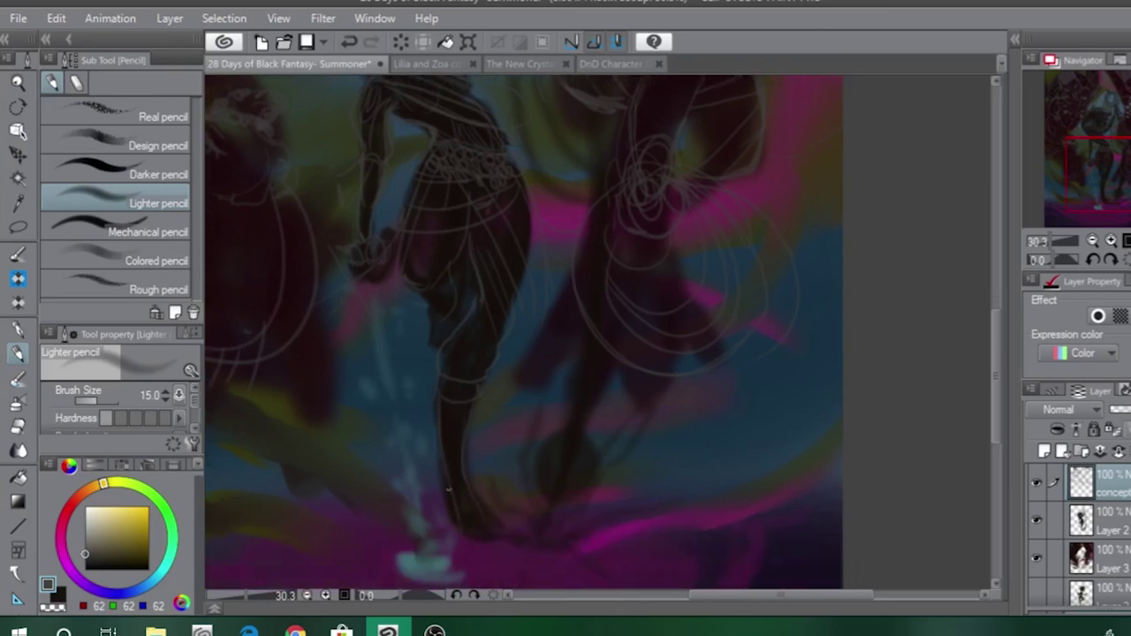
key(ctrl+z)
click(449, 501)
key(ctrl+z)
click(477, 539)
Sketch the dancer's toes and retouch the leg stroke
drag(486, 522, 491, 531)
key(ctrl+z)
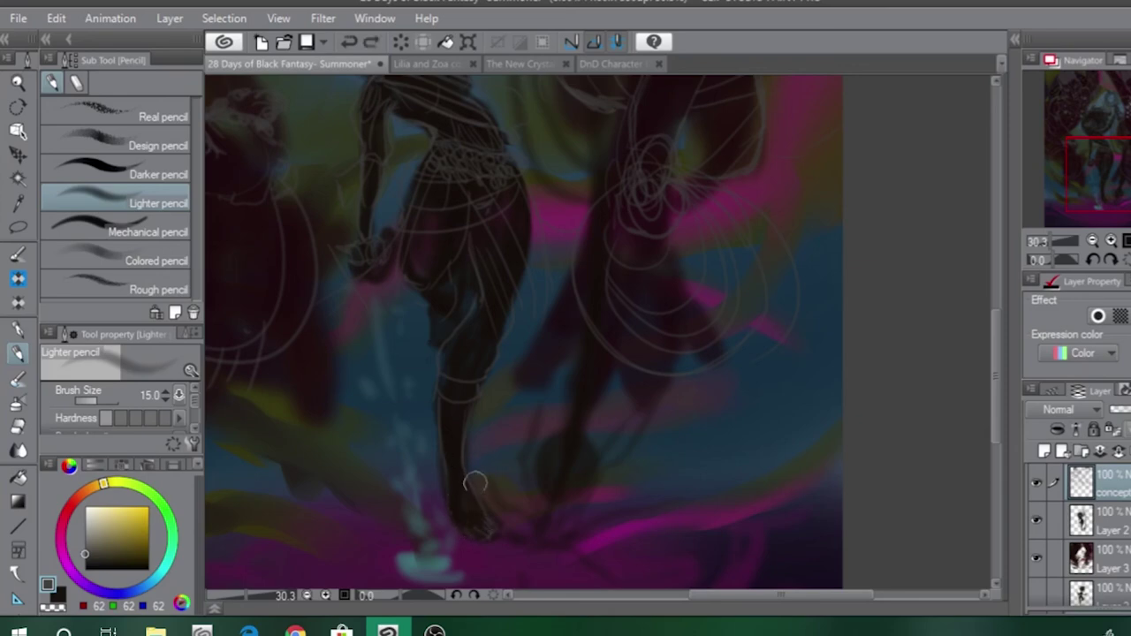
drag(487, 503, 489, 511)
key(ctrl+z)
drag(444, 468, 444, 489)
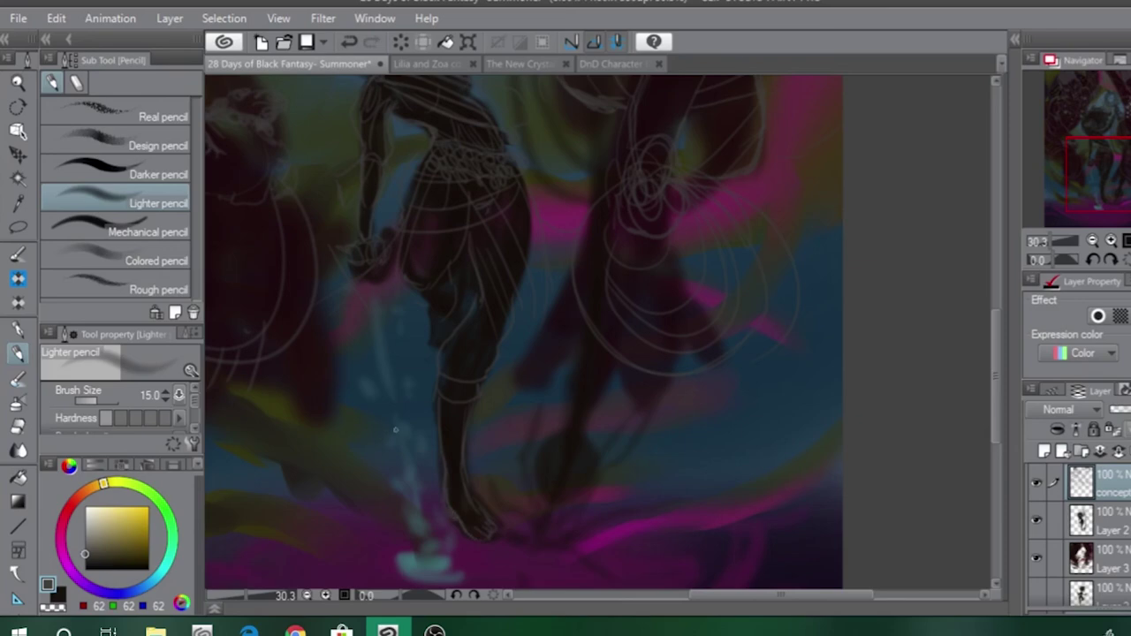
key(ctrl+z)
key(ctrl+y)
key(ctrl+z)
key(ctrl+y)
drag(397, 341, 487, 503)
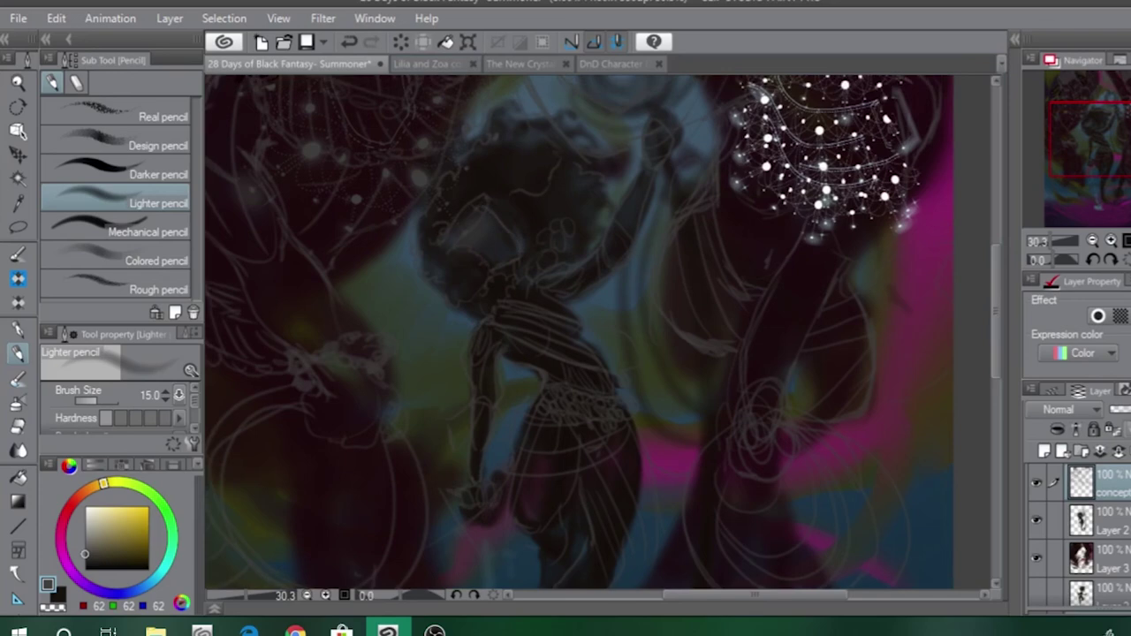
Compare the last stroke near the dancer's head, drop it, and place a small pencil mark
key(ctrl+z)
key(ctrl+y)
key(ctrl+z)
key(ctrl+y)
key(ctrl+z)
key(ctrl+y)
key(ctrl+z)
click(508, 245)
Add small pencil strokes to the face of the lace-draped figure
scroll(426, 256, down, 4)
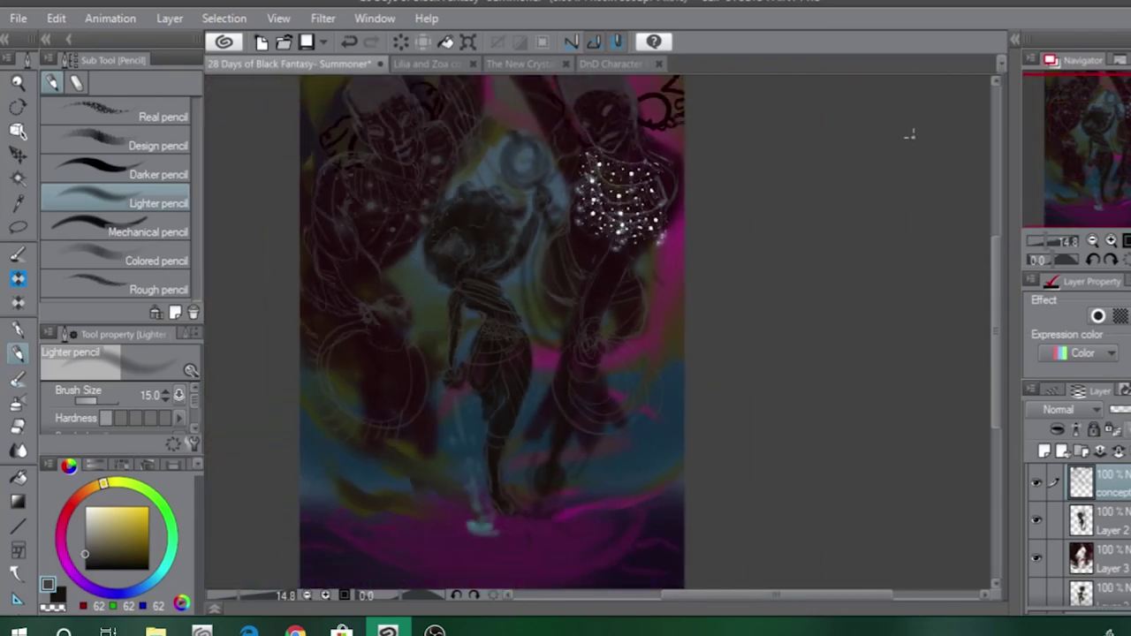
drag(1054, 122, 1044, 113)
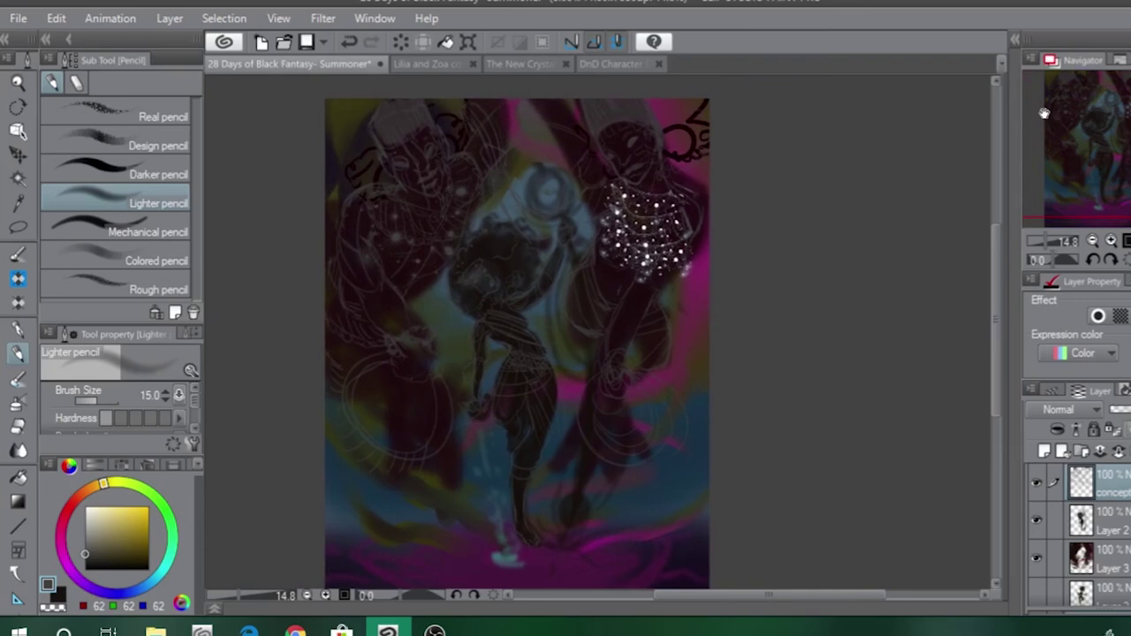
scroll(1045, 113, up, 3)
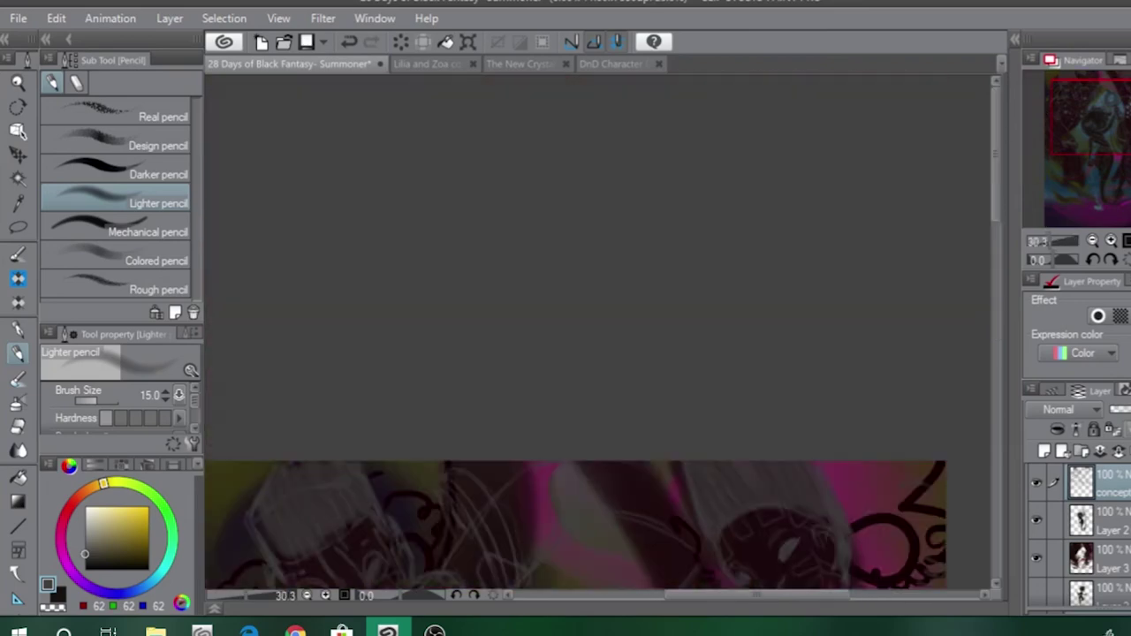
drag(1113, 106, 1118, 112)
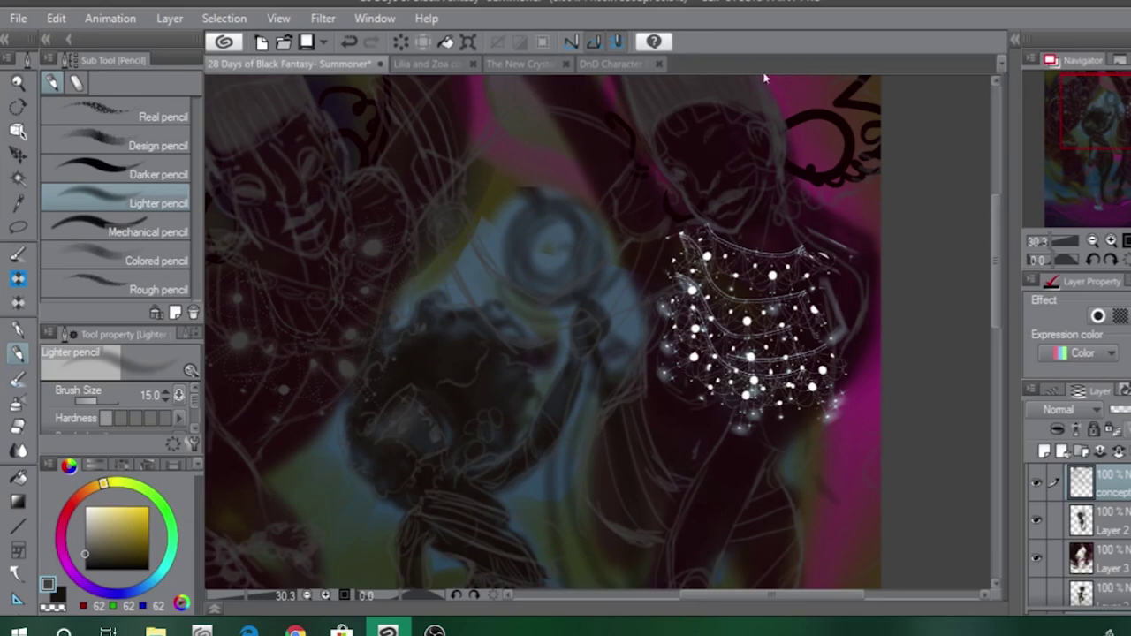
drag(707, 164, 726, 148)
drag(707, 156, 710, 133)
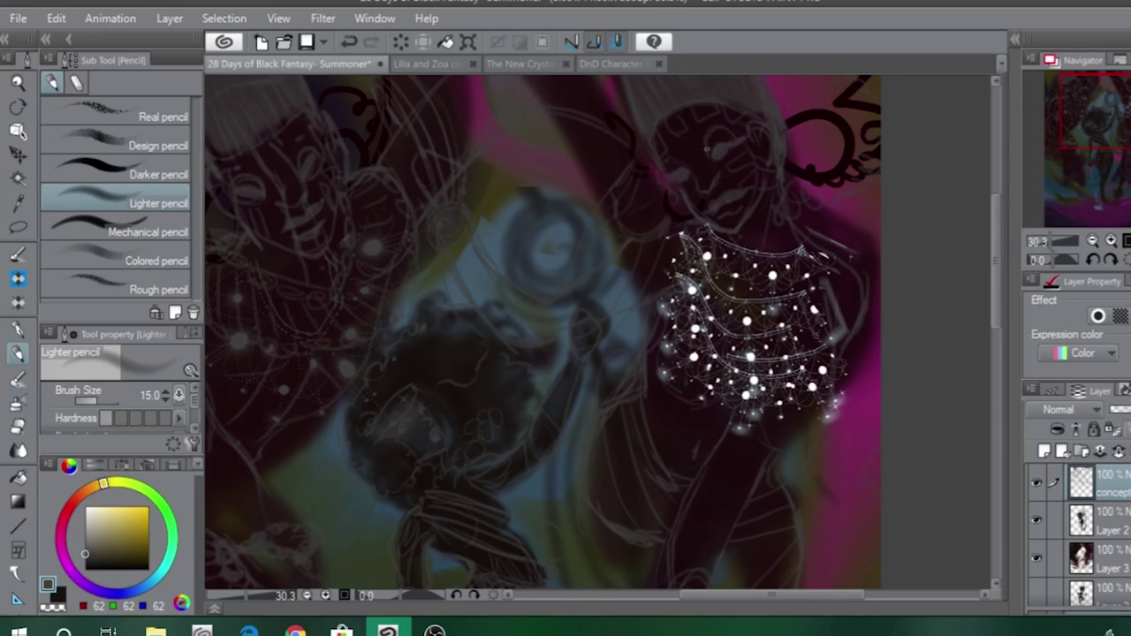
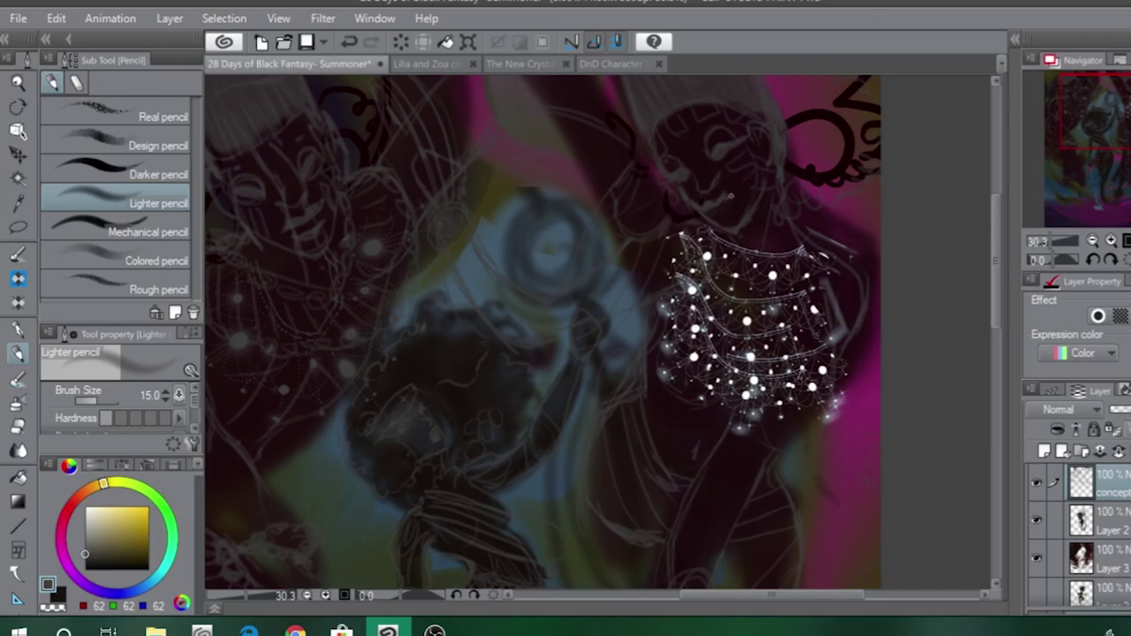
Add small strokes to the figure's mouth, then zoom out to show the illustration's lower part
drag(714, 216, 735, 207)
scroll(531, 393, down, 4)
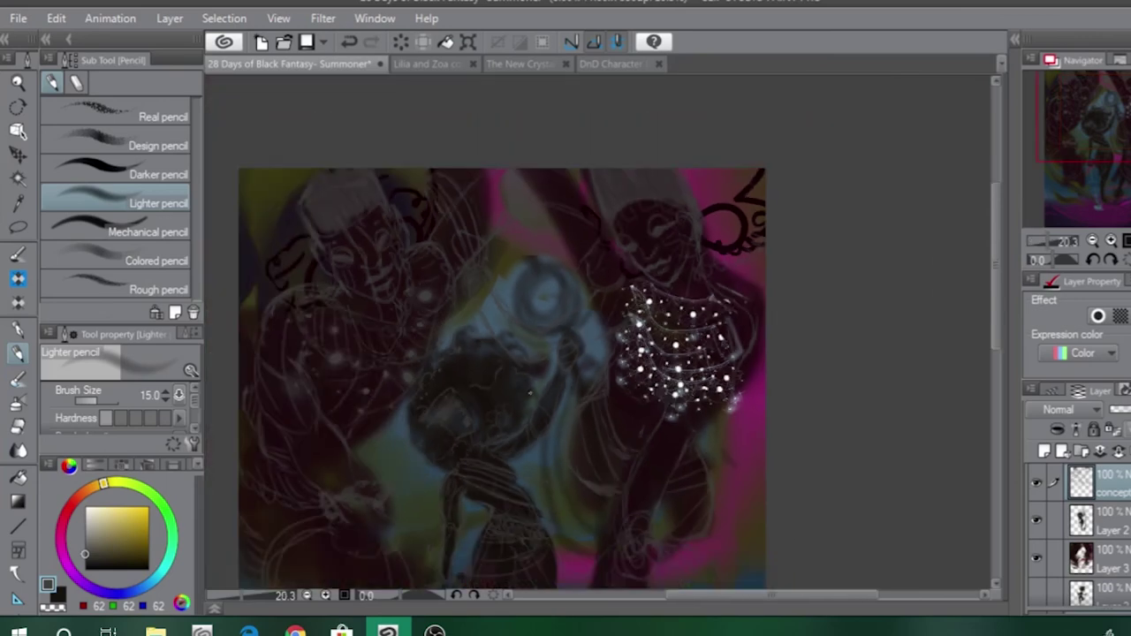
drag(981, 255, 1029, 149)
Hide the painted figure layers and the blue background so only the pencil sketch remains
click(1038, 558)
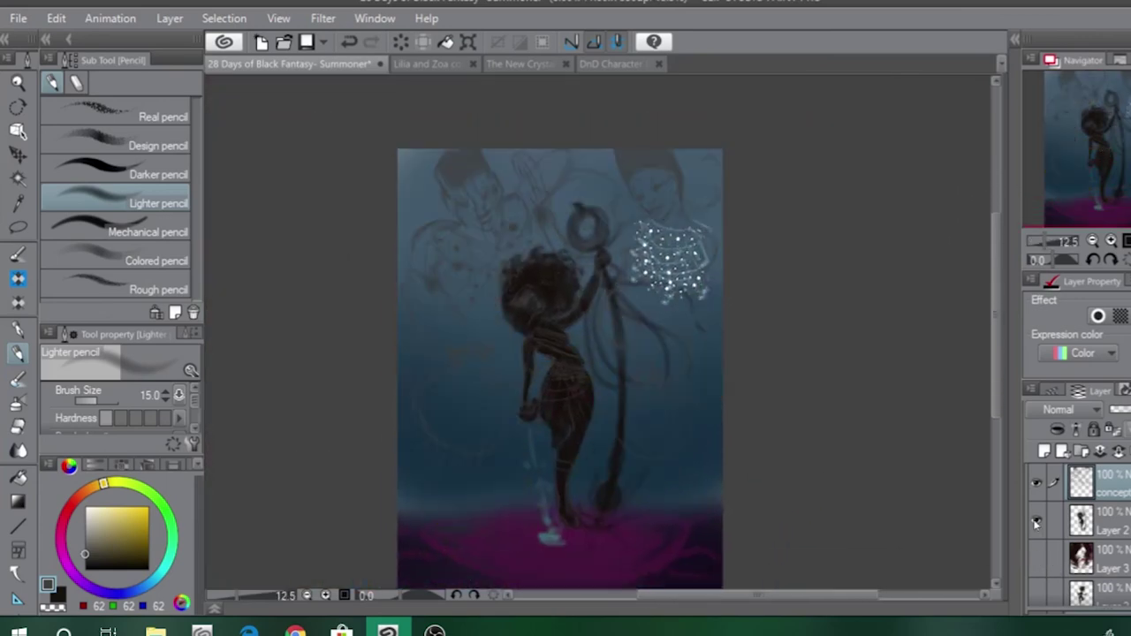
click(1034, 557)
scroll(1031, 565, down, 2)
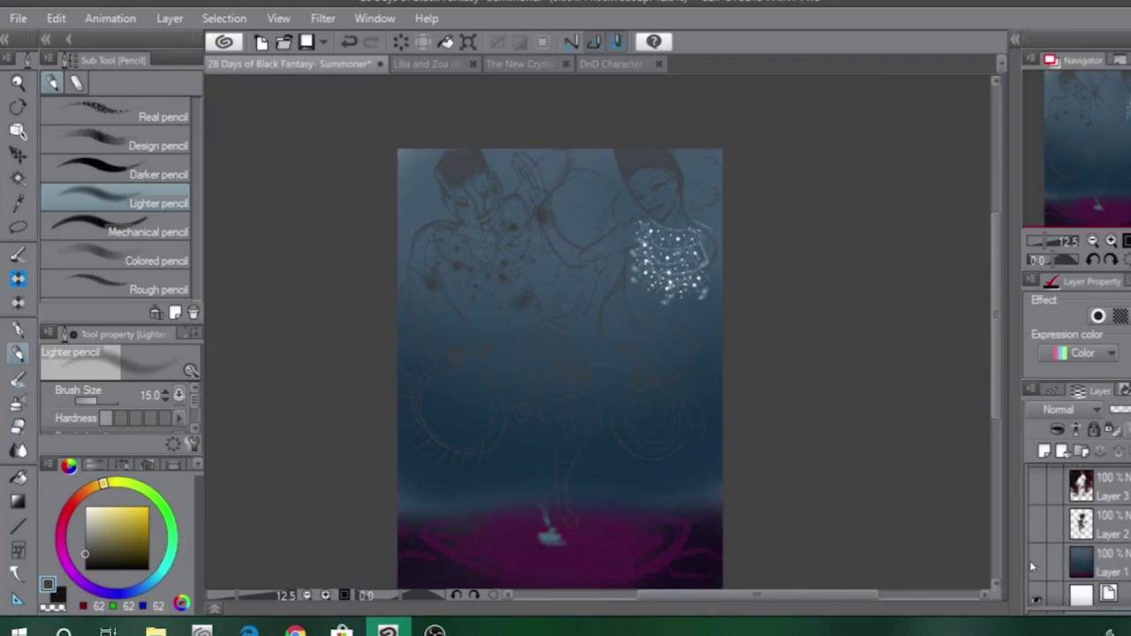
click(1030, 562)
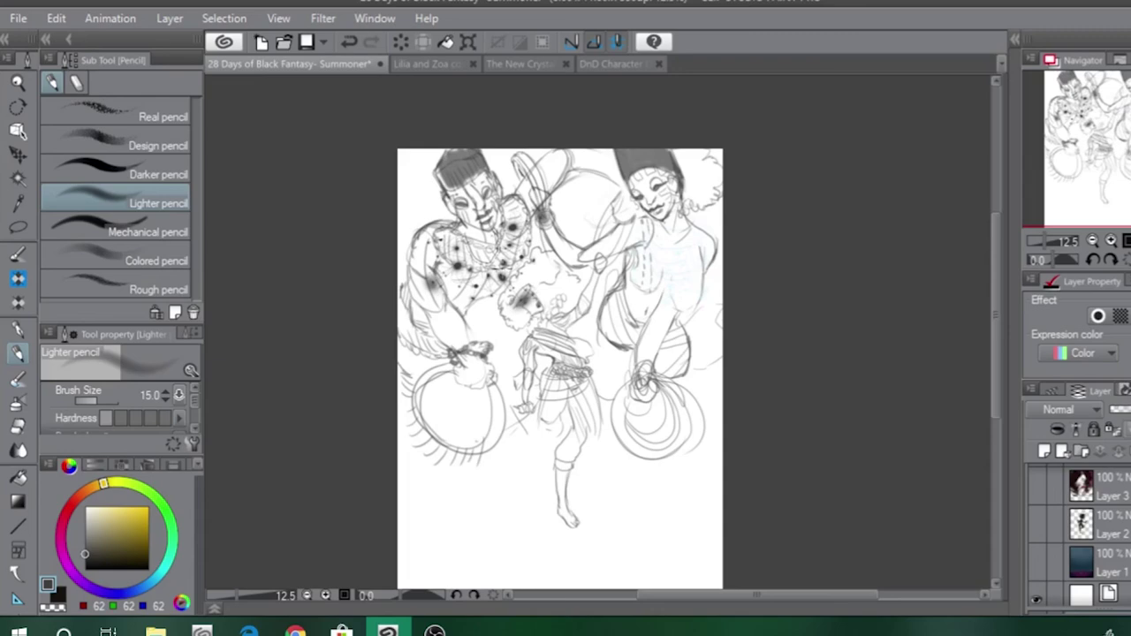
Add short light pencil marks to the central figure's torso, discarding two trial long lines
scroll(594, 331, up, 2)
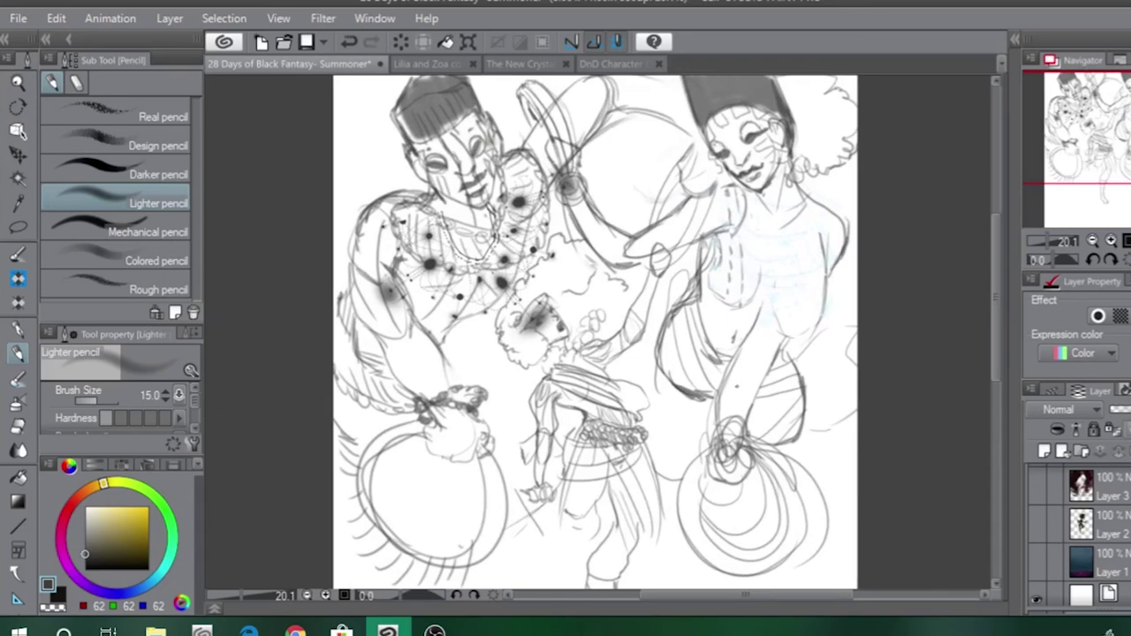
drag(462, 329, 804, 449)
mouse_move(626, 249)
mouse_down()
mouse_move(476, 387)
mouse_move(382, 549)
mouse_up()
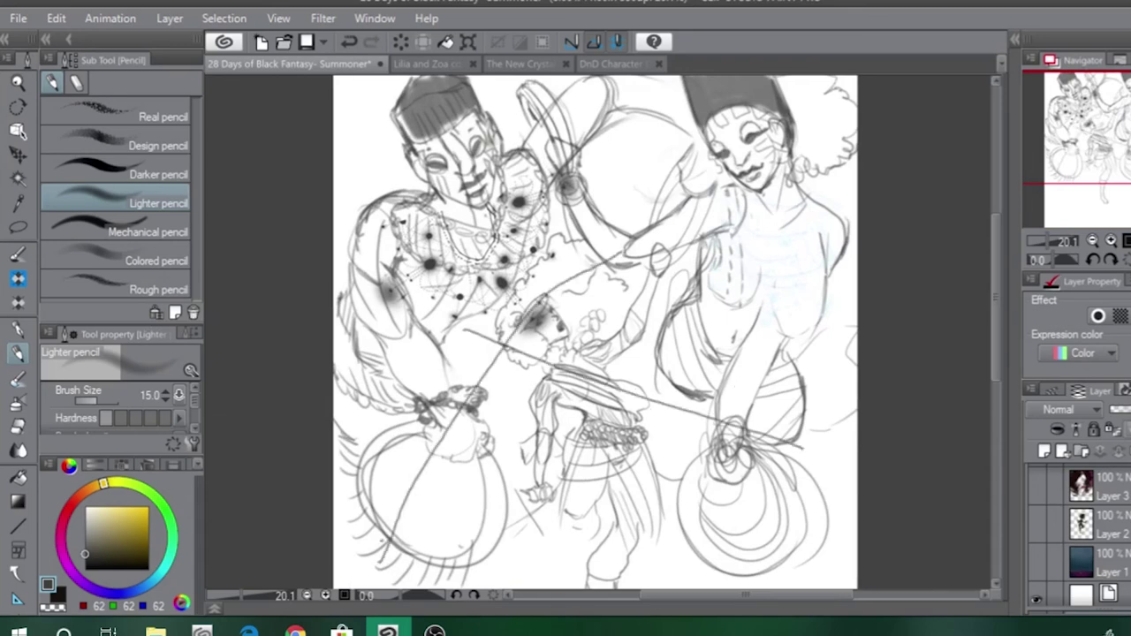
key(ctrl+z)
key(ctrl+z)
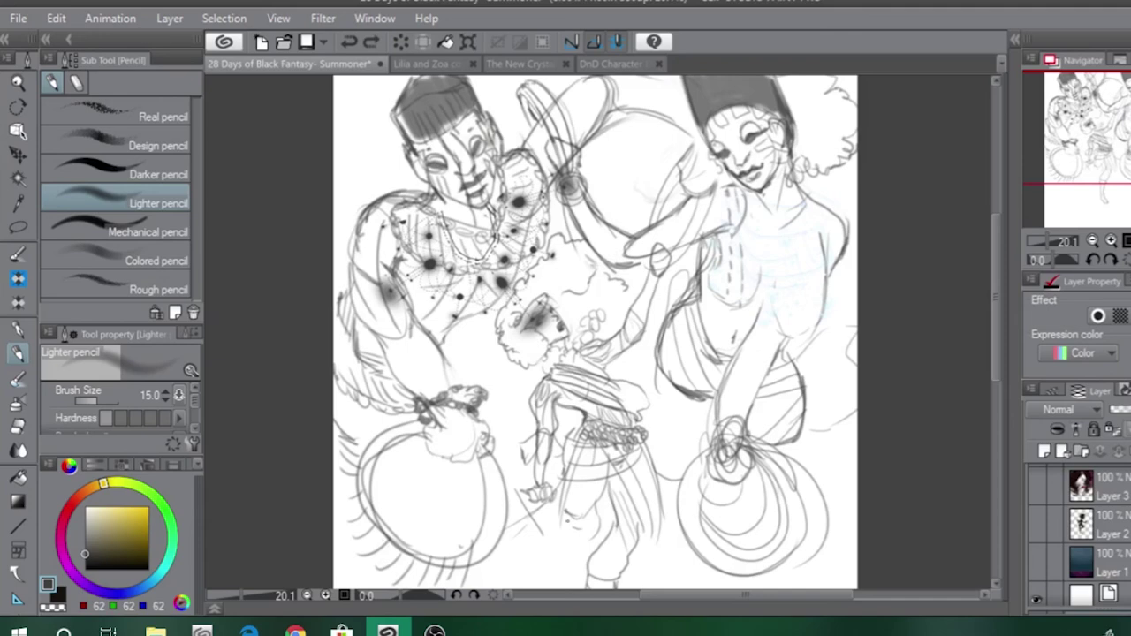
mouse_move(567, 517)
mouse_down()
mouse_move(587, 541)
mouse_move(598, 523)
mouse_move(601, 540)
mouse_up()
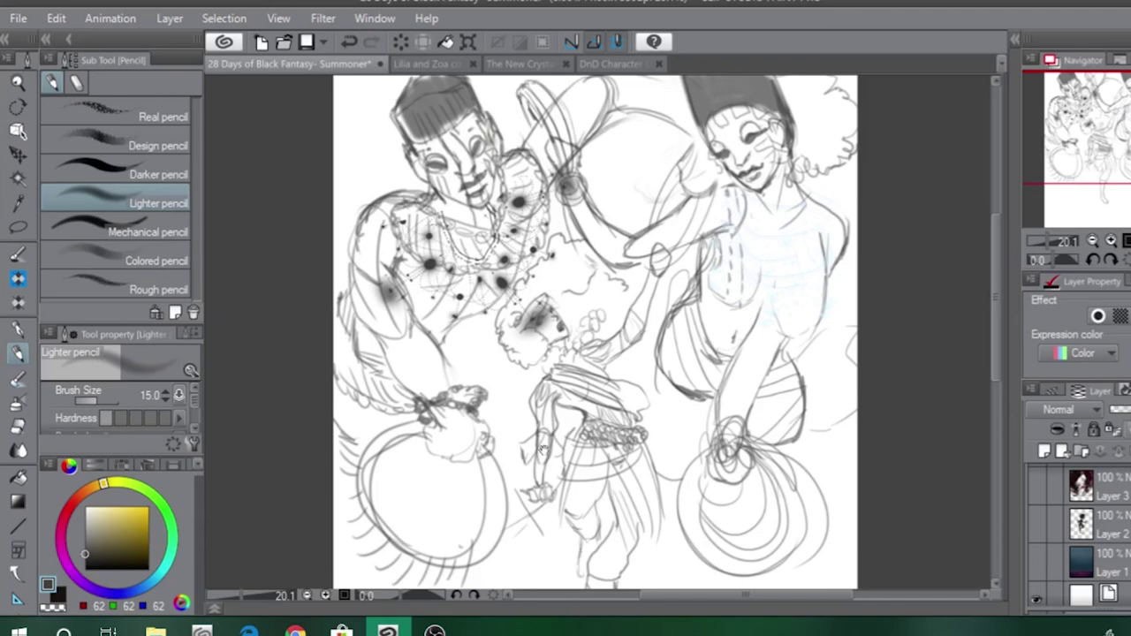
drag(541, 448, 546, 384)
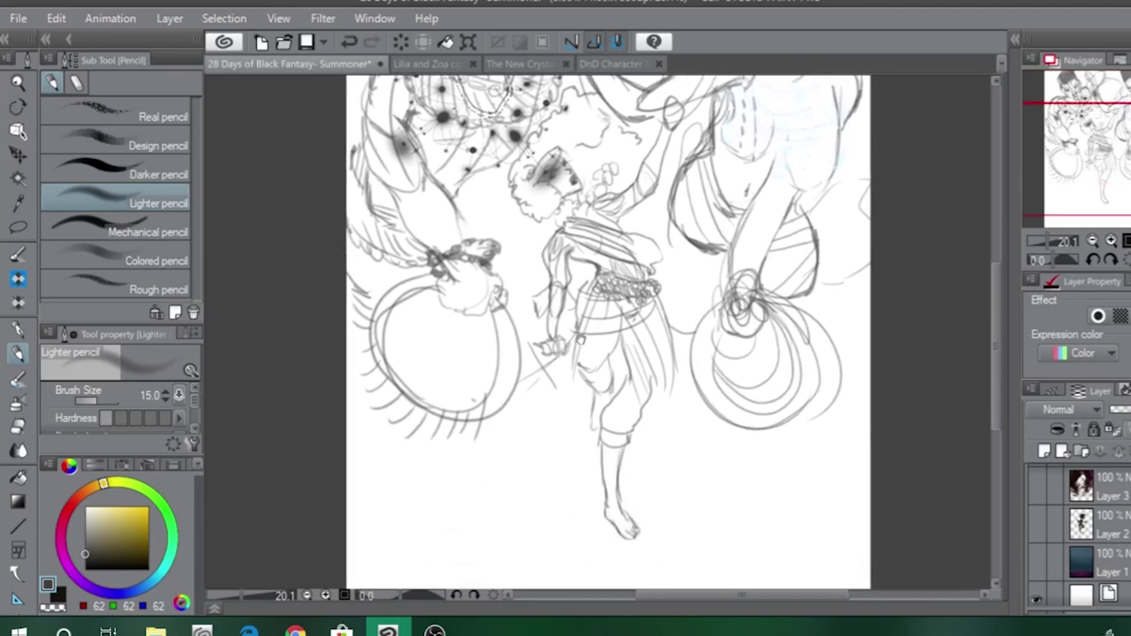
Lasso the central figure's foot, rotate it, then select and delete it
click(18, 255)
click(18, 226)
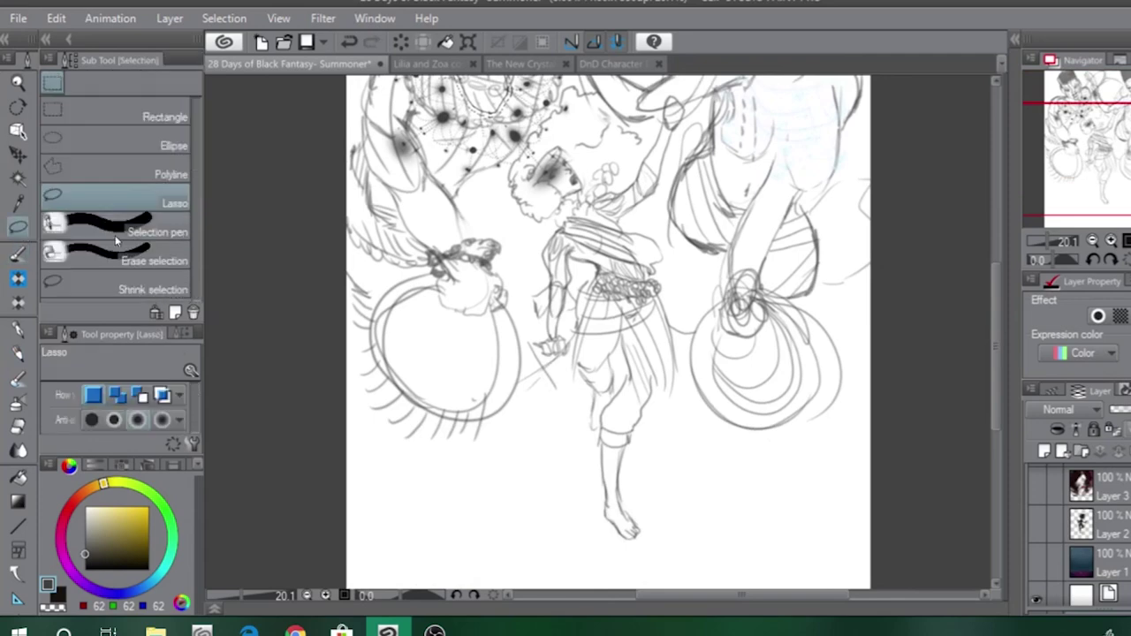
mouse_move(606, 462)
mouse_down()
mouse_move(632, 481)
mouse_move(562, 459)
mouse_move(560, 472)
mouse_move(566, 456)
mouse_up()
click(690, 574)
key(Return)
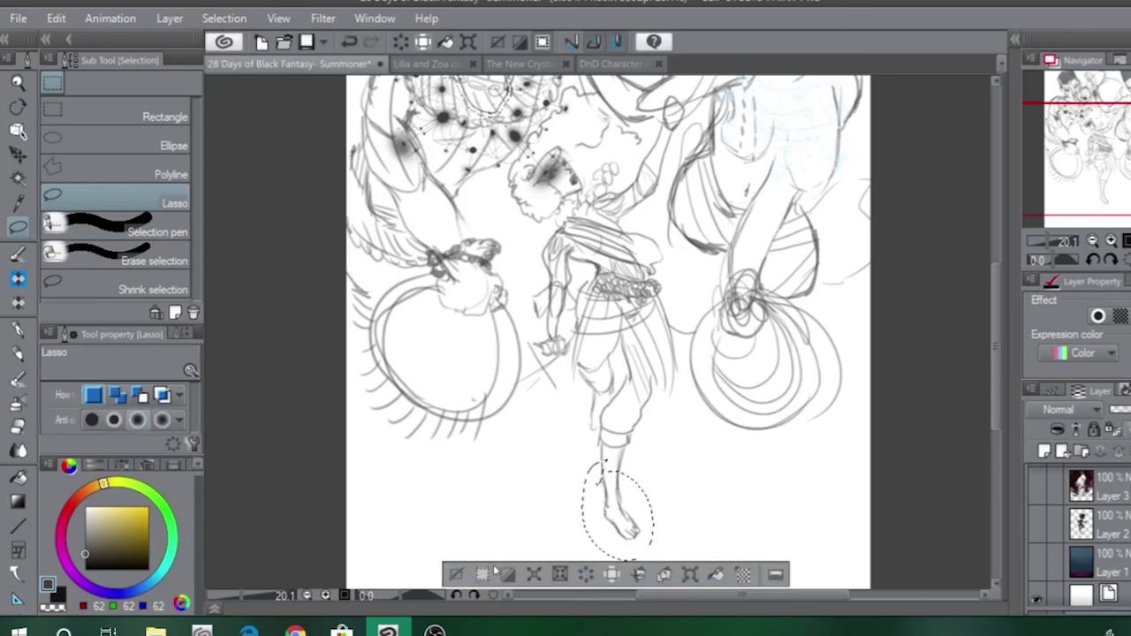
click(456, 574)
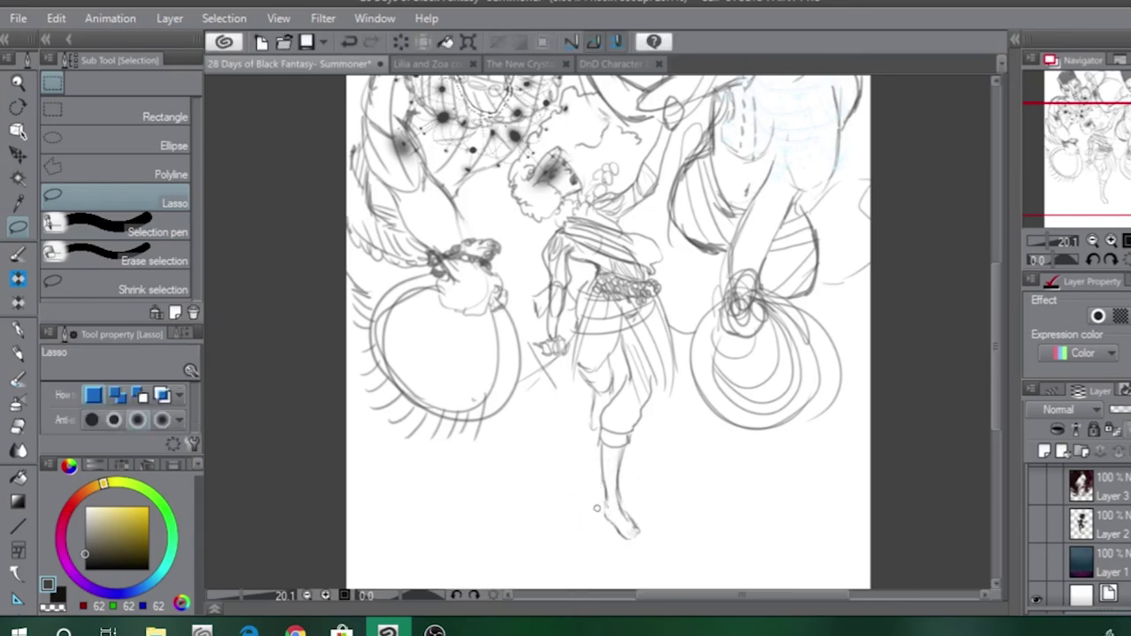
drag(595, 499, 629, 539)
key(Delete)
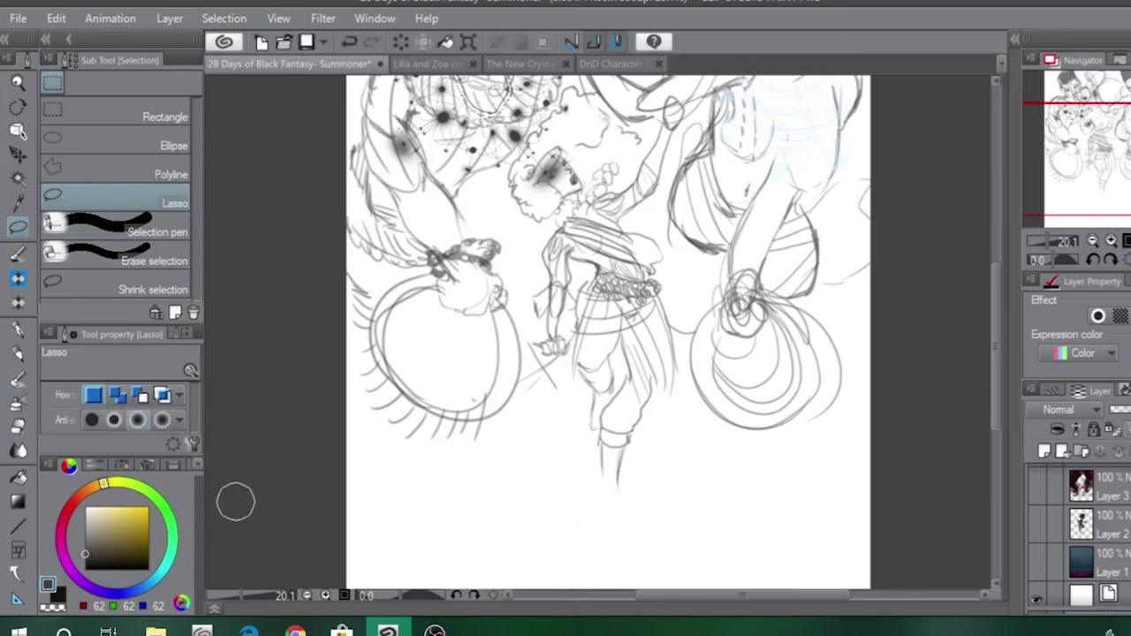
Pencil the lower leg's contours into a foot and add strokes along the leg, skirt and hand
click(18, 352)
drag(624, 451, 617, 513)
drag(601, 466, 612, 522)
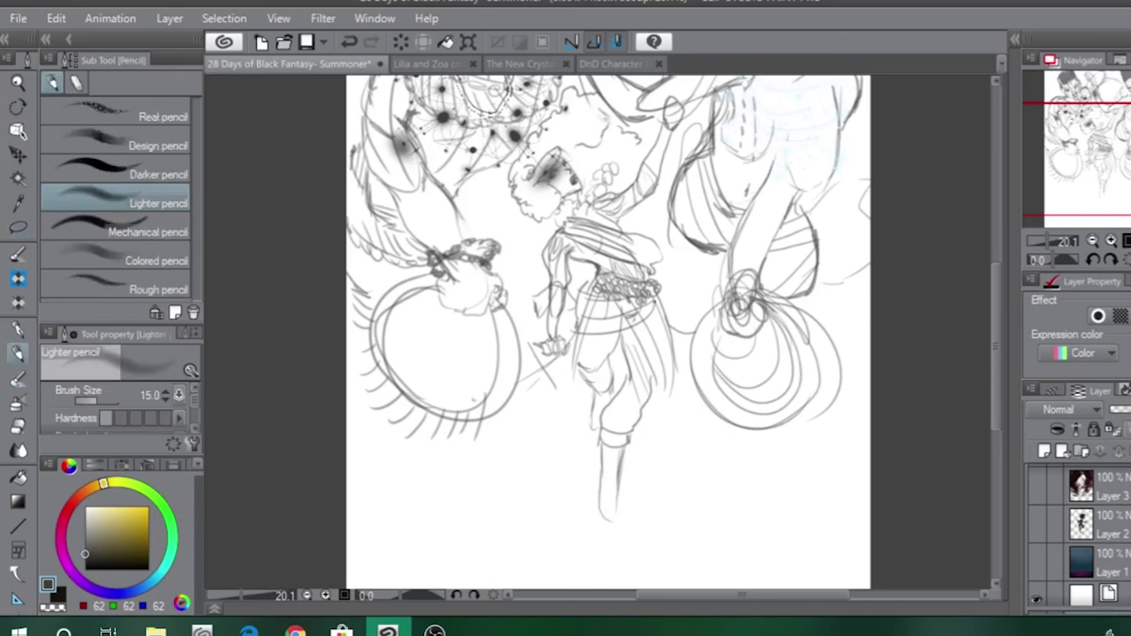
mouse_move(659, 300)
mouse_down()
mouse_move(645, 394)
mouse_move(663, 325)
mouse_move(668, 394)
mouse_move(656, 330)
mouse_move(703, 343)
mouse_move(680, 420)
mouse_up()
key(ctrl+z)
mouse_move(670, 349)
mouse_down()
mouse_move(707, 393)
mouse_move(712, 420)
mouse_up()
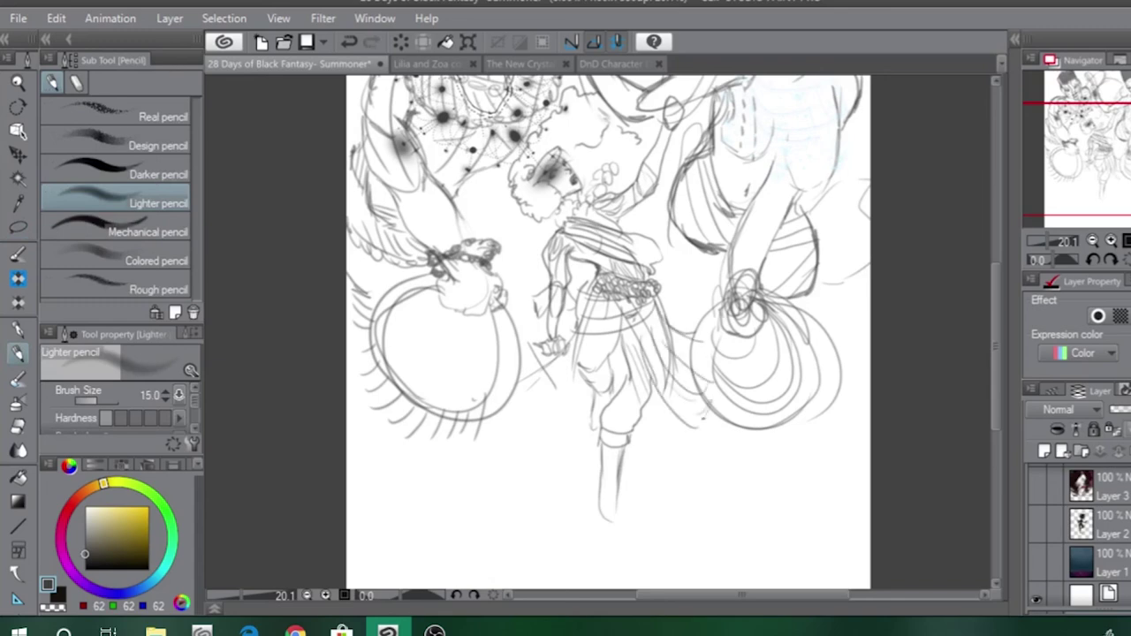
drag(608, 396, 553, 403)
drag(551, 392, 530, 407)
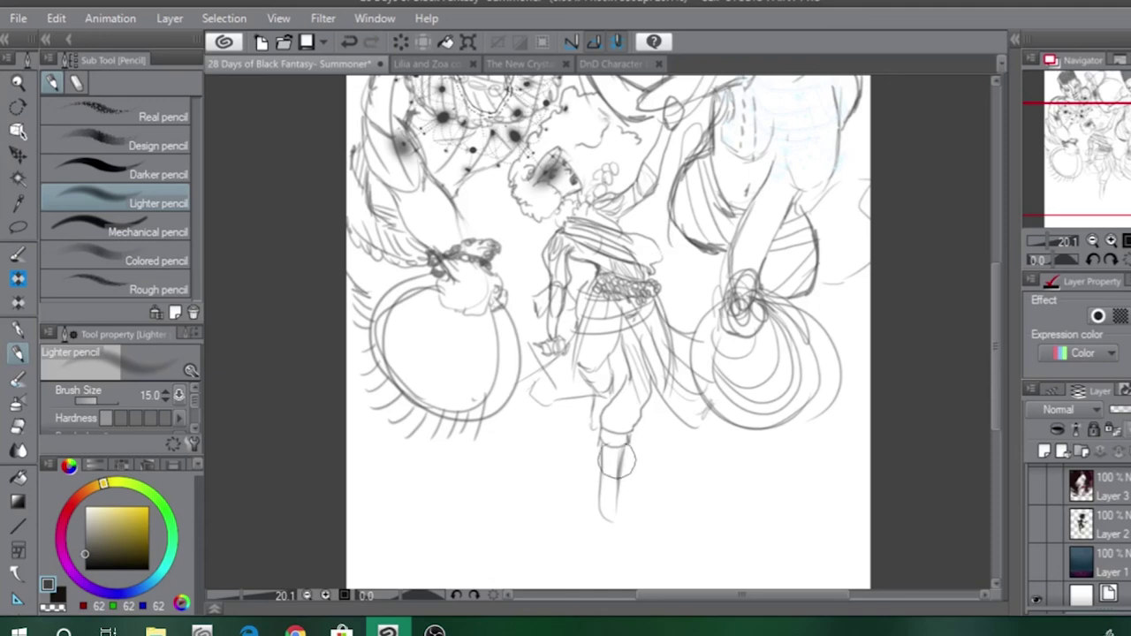
Redraw and lengthen the lower leg below the knee, then bring back the dark painted figure
mouse_move(617, 461)
mouse_down()
mouse_move(598, 514)
mouse_move(591, 454)
mouse_up()
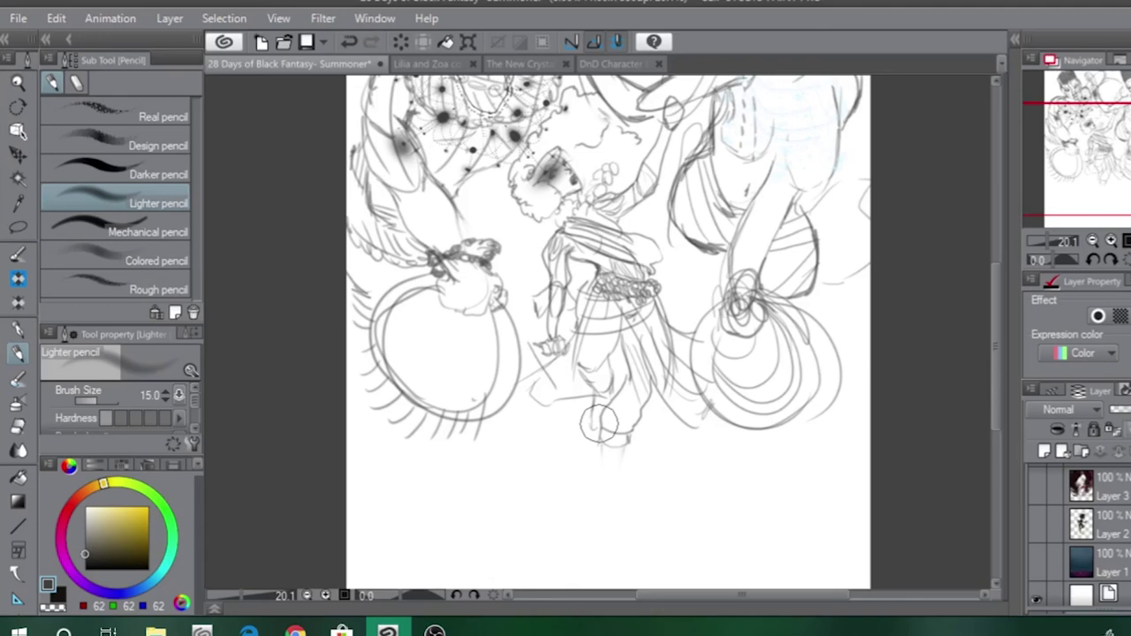
drag(625, 444, 616, 485)
mouse_move(647, 394)
mouse_down()
mouse_move(631, 431)
mouse_move(605, 435)
mouse_up()
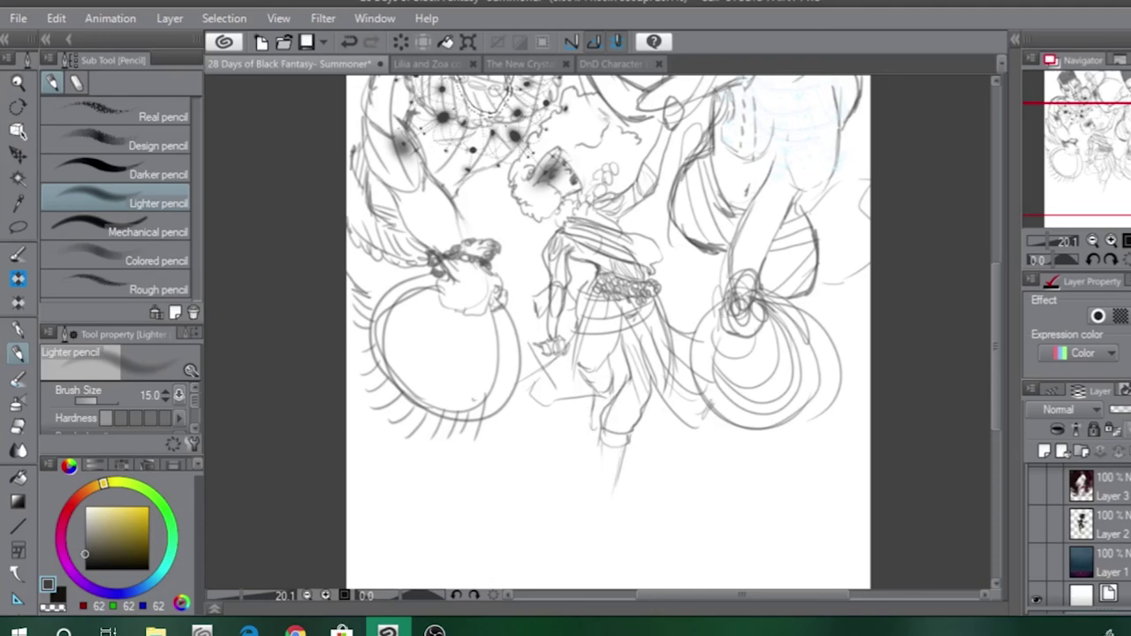
mouse_move(629, 350)
mouse_down()
mouse_move(620, 393)
mouse_move(622, 333)
mouse_move(617, 513)
mouse_up()
drag(617, 440, 621, 507)
drag(622, 466, 620, 513)
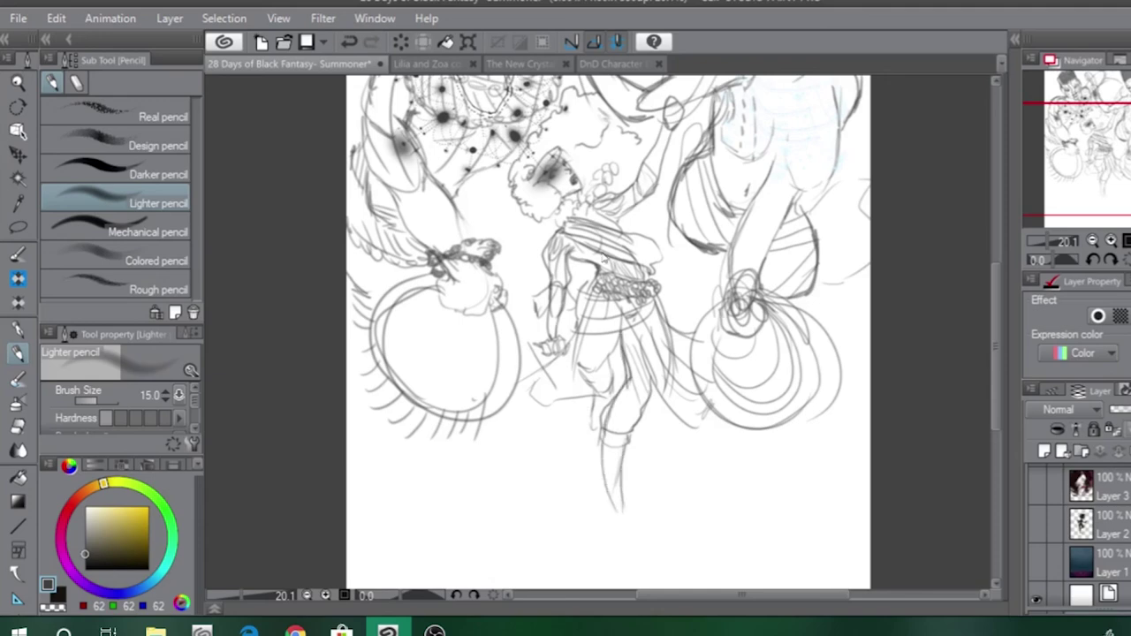
key(ctrl+shift+n)
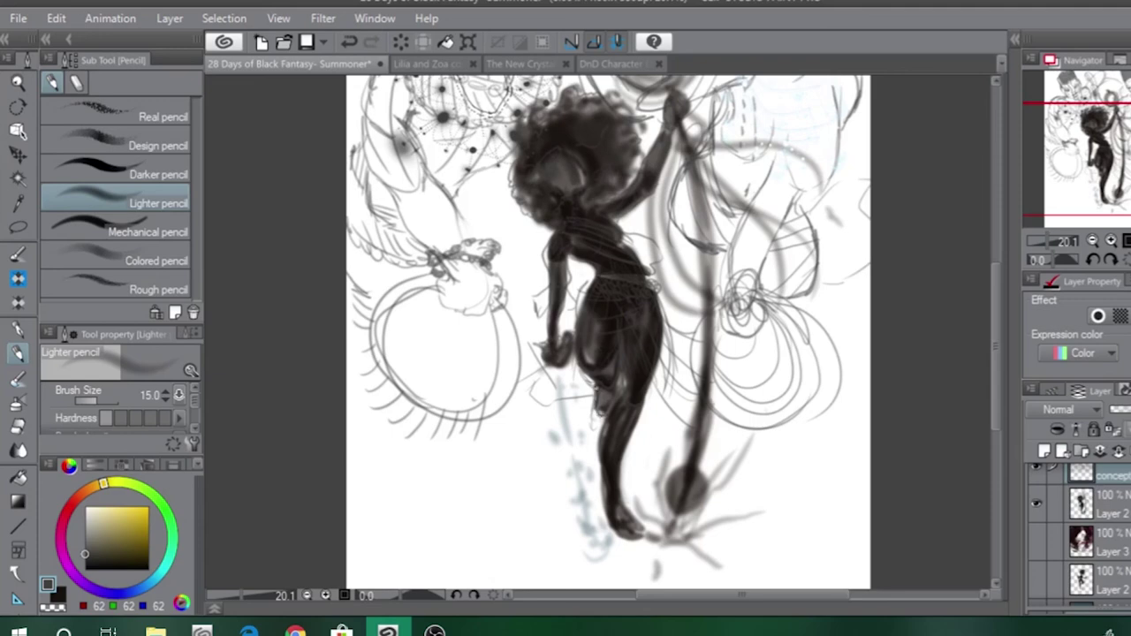
Darken the painted figure's lower leg, then hide the painted layers to see the sketch
mouse_move(603, 494)
mouse_down()
mouse_move(599, 447)
mouse_move(606, 518)
mouse_move(622, 541)
mouse_move(649, 541)
mouse_up()
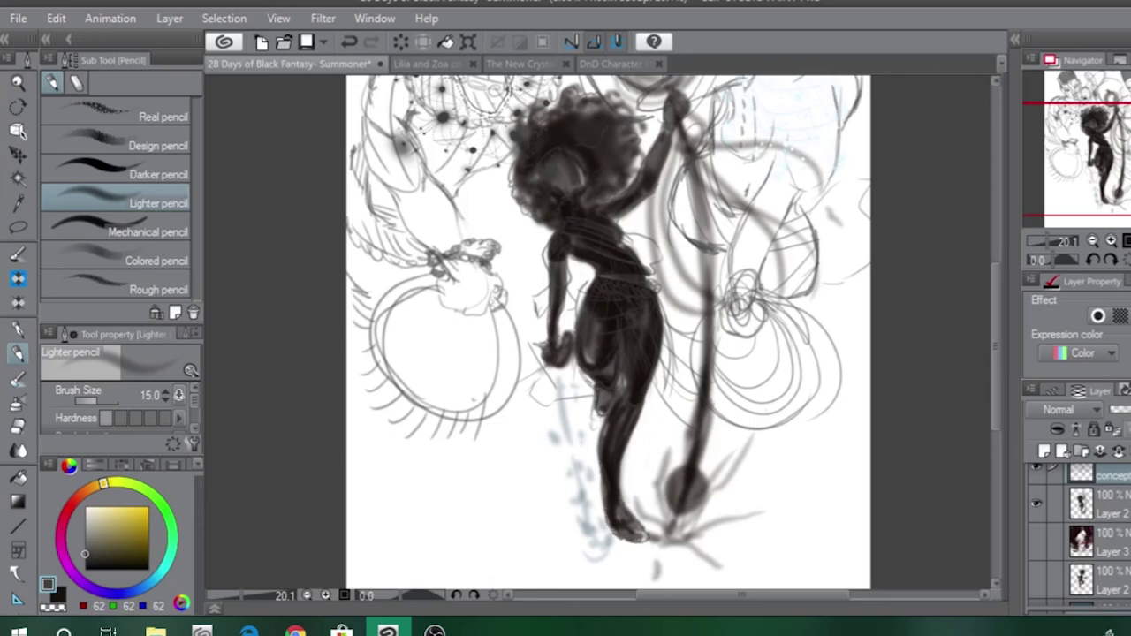
click(1038, 503)
click(1037, 541)
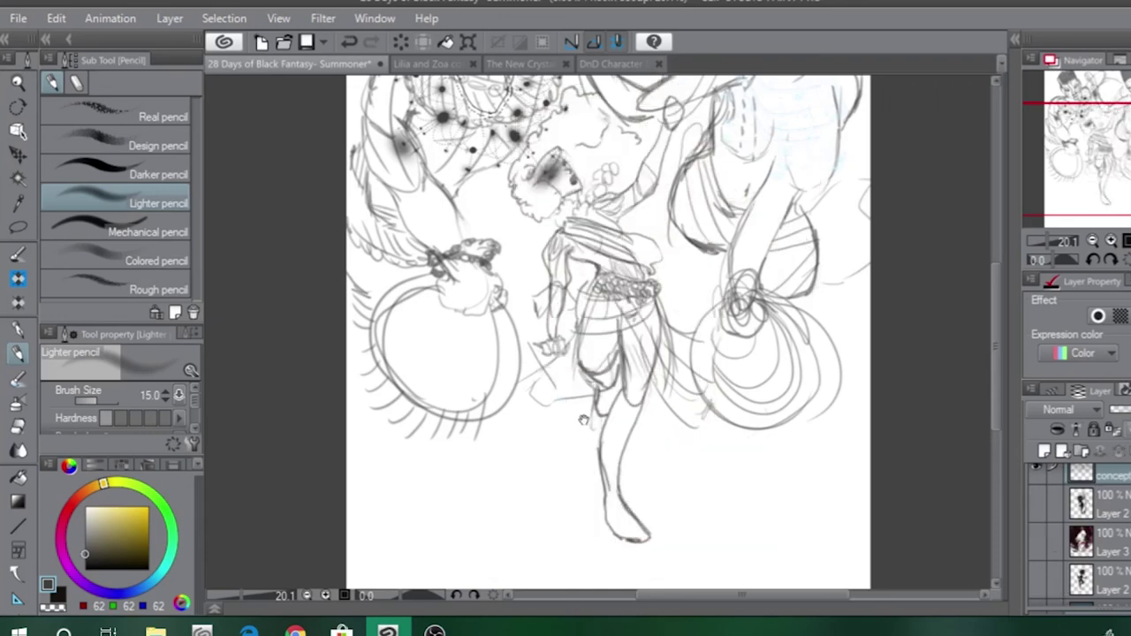
drag(627, 618, 645, 621)
key(ctrl+z)
key(ctrl+z)
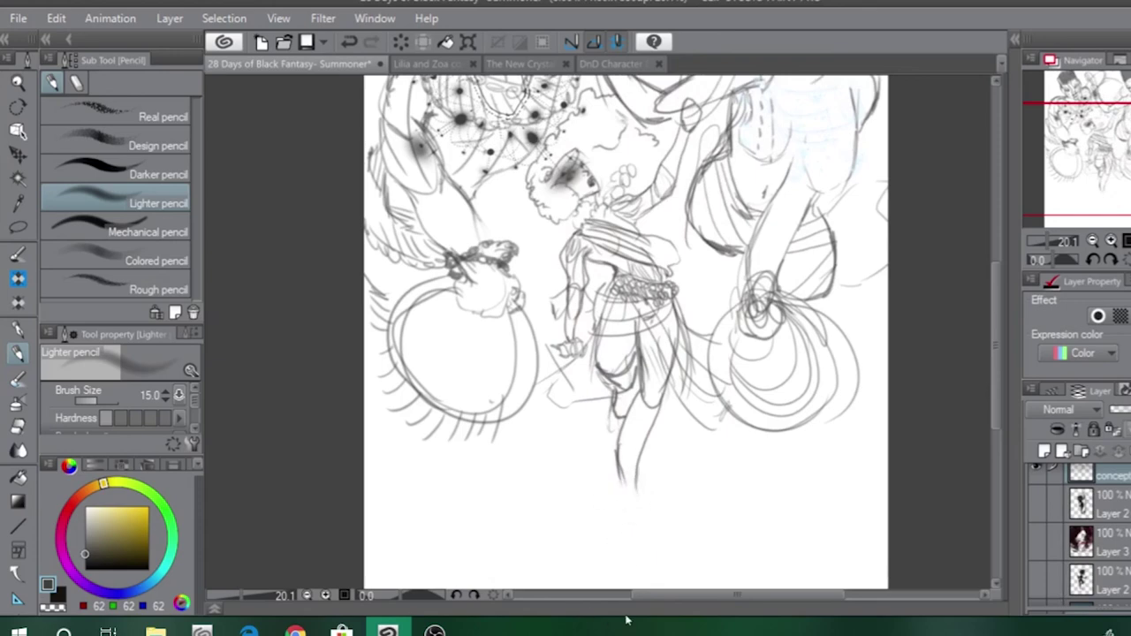
Hatch the lower leg and rework the foot's bottom edge and heel, dropping the ankle oval
mouse_move(621, 470)
mouse_down()
mouse_move(619, 408)
mouse_move(636, 387)
mouse_move(615, 445)
mouse_move(633, 525)
mouse_move(649, 529)
mouse_move(650, 547)
mouse_move(631, 541)
mouse_up()
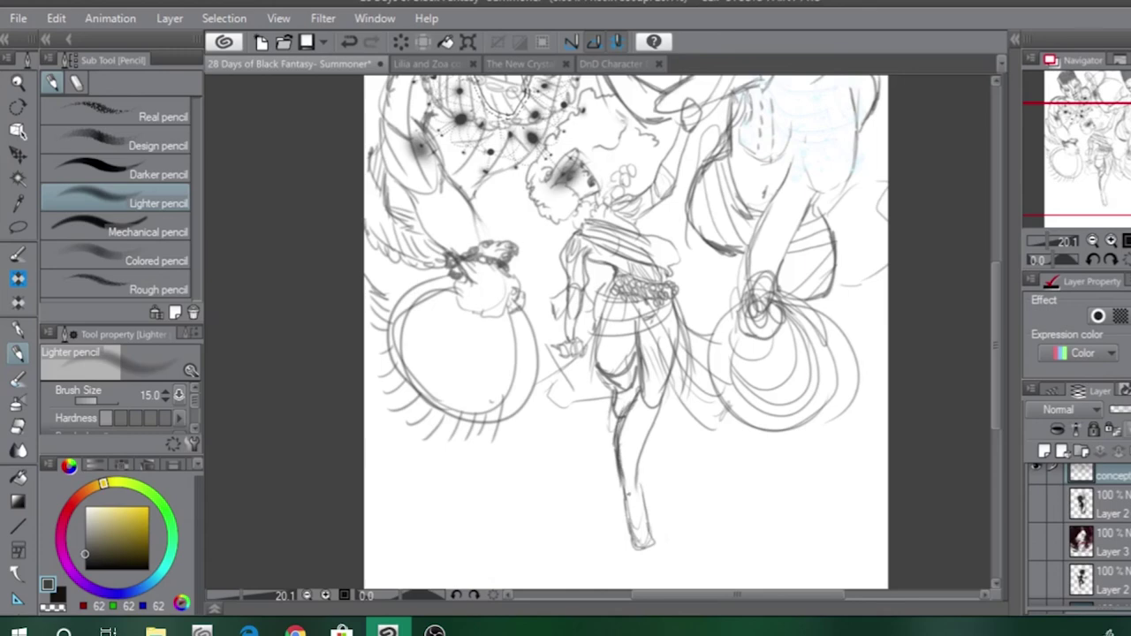
key(ctrl+z)
key(ctrl+z)
key(ctrl+z)
key(ctrl+z)
key(ctrl+z)
drag(624, 490, 655, 535)
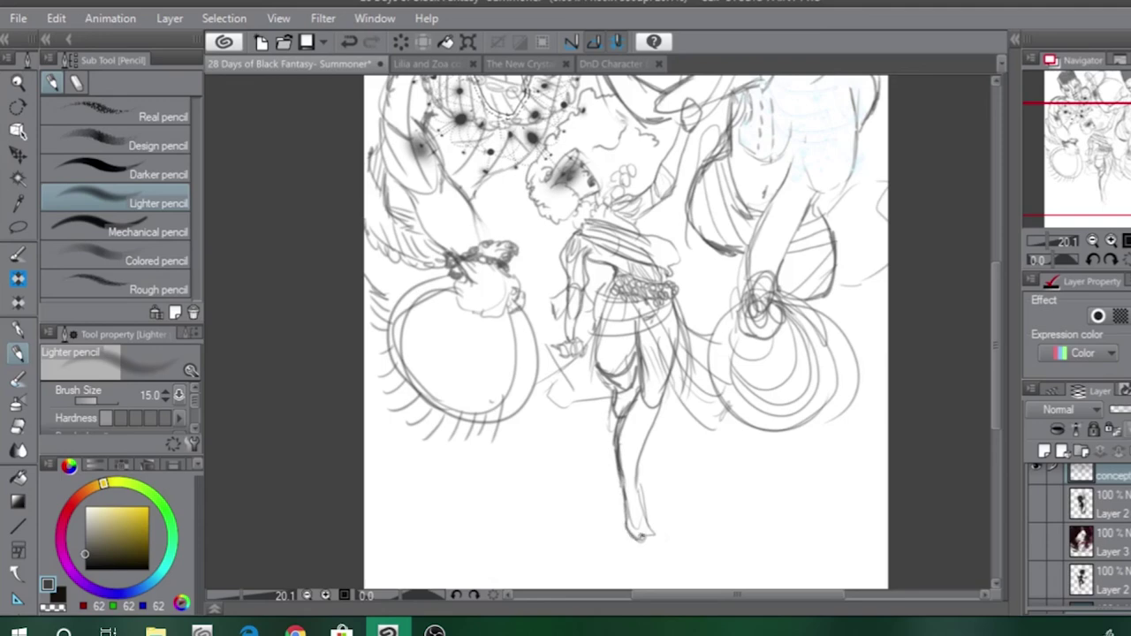
key(ctrl+z)
drag(630, 539, 648, 543)
key(ctrl+z)
drag(633, 531, 654, 540)
mouse_move(648, 485)
mouse_down()
mouse_move(602, 512)
mouse_move(608, 490)
mouse_move(626, 499)
mouse_move(601, 504)
mouse_up()
key(ctrl+z)
key(ctrl+z)
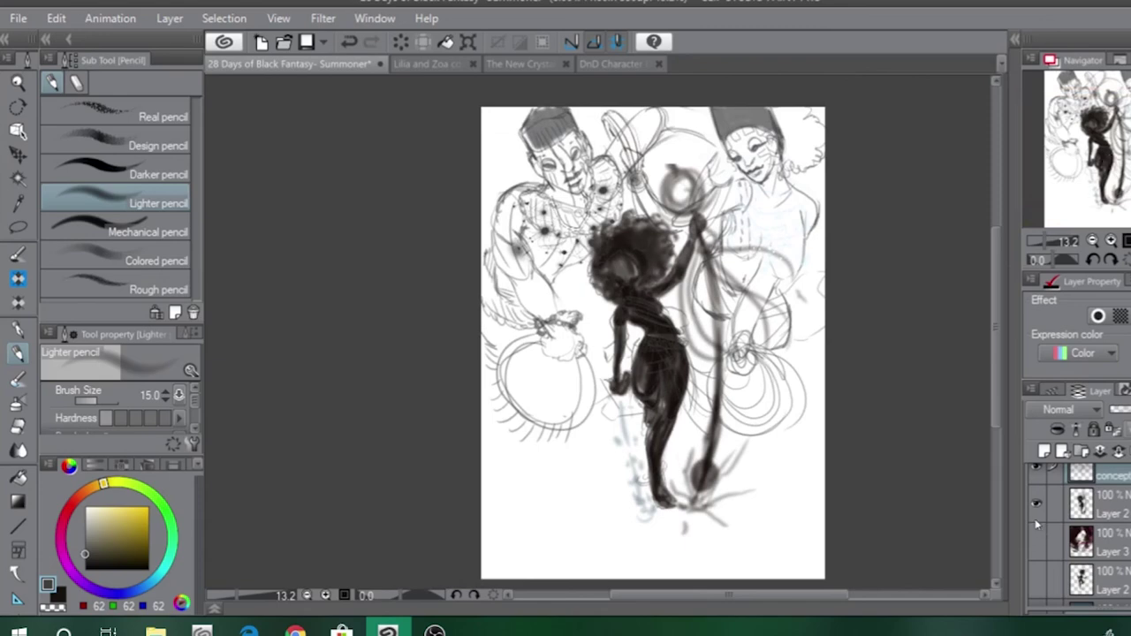
Toggle Layer 3 and Layer 1 visibility to compare the coloured painting with the sketch
scroll(1035, 524, down, 1)
click(1038, 494)
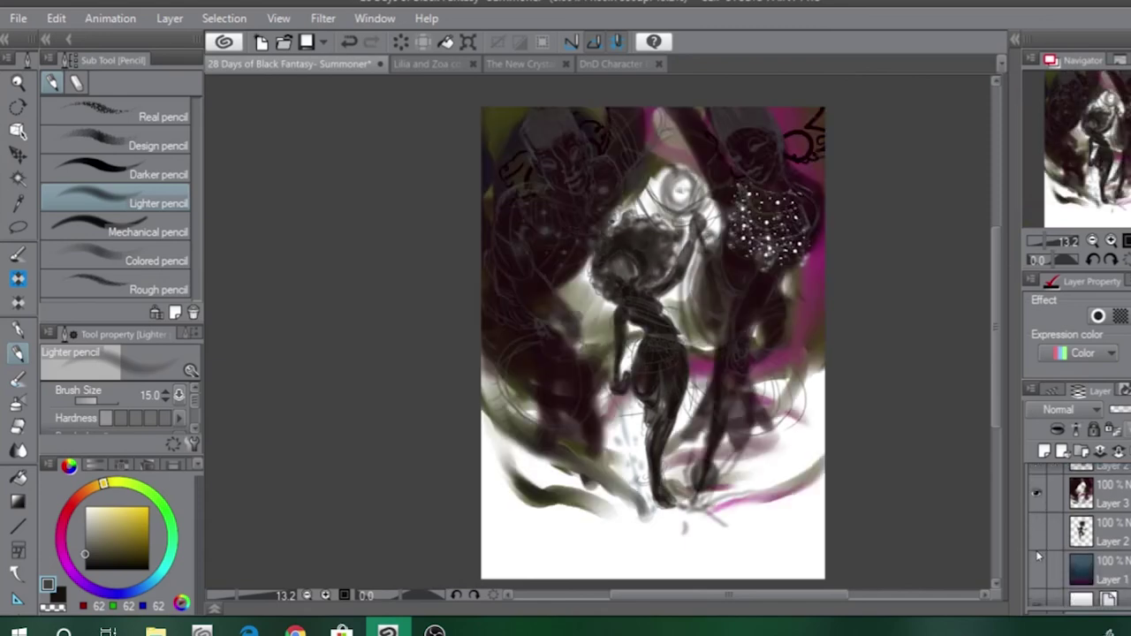
click(1038, 556)
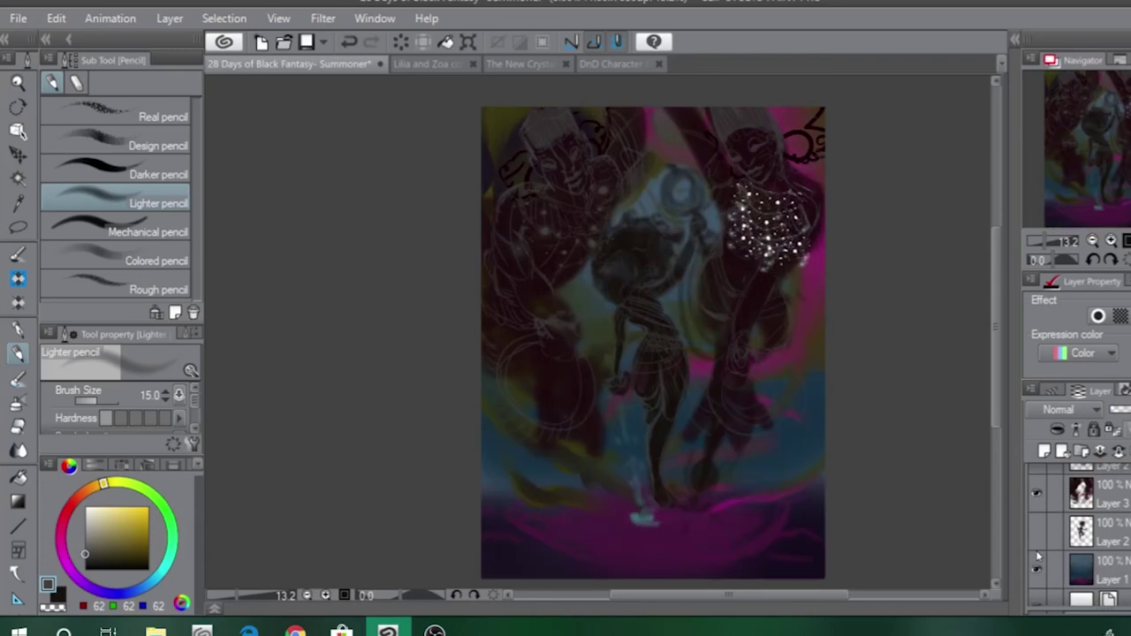
scroll(1045, 552, up, 2)
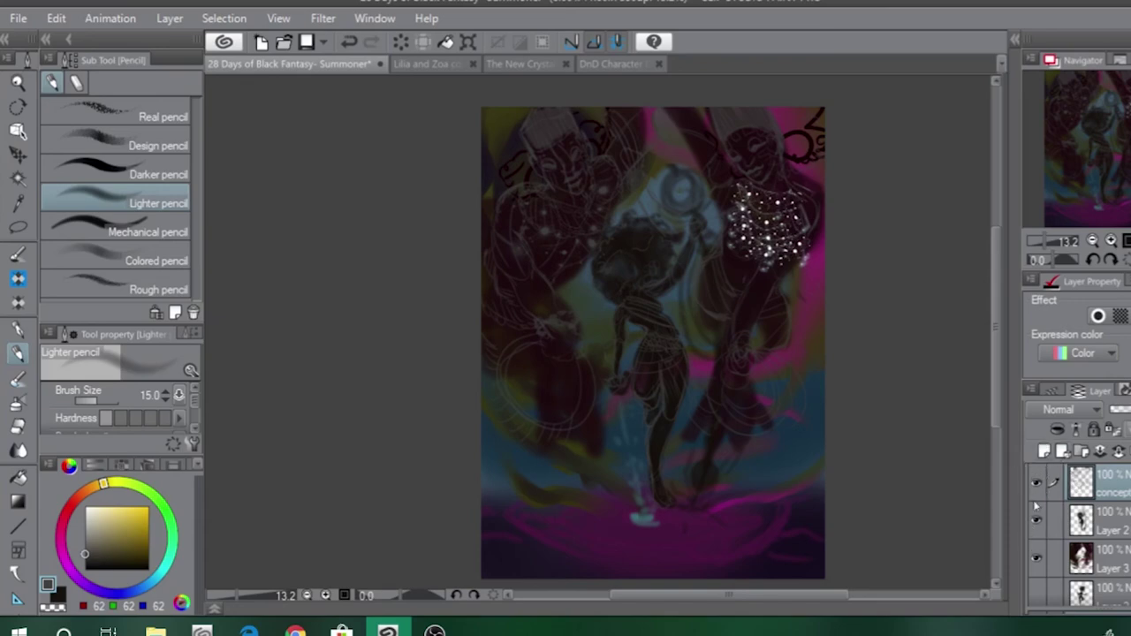
scroll(1037, 506, down, 1)
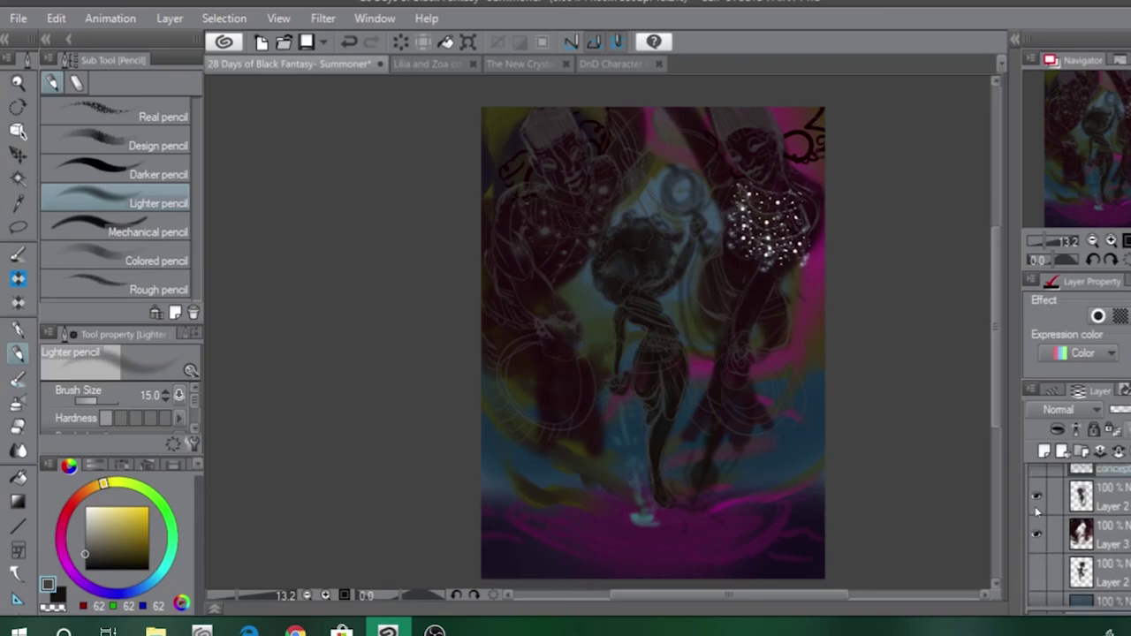
click(1036, 528)
Show Layer 3 again, select Layers 2 and 3, and zoom in on the figure's upper body
scroll(1036, 528, up, 1)
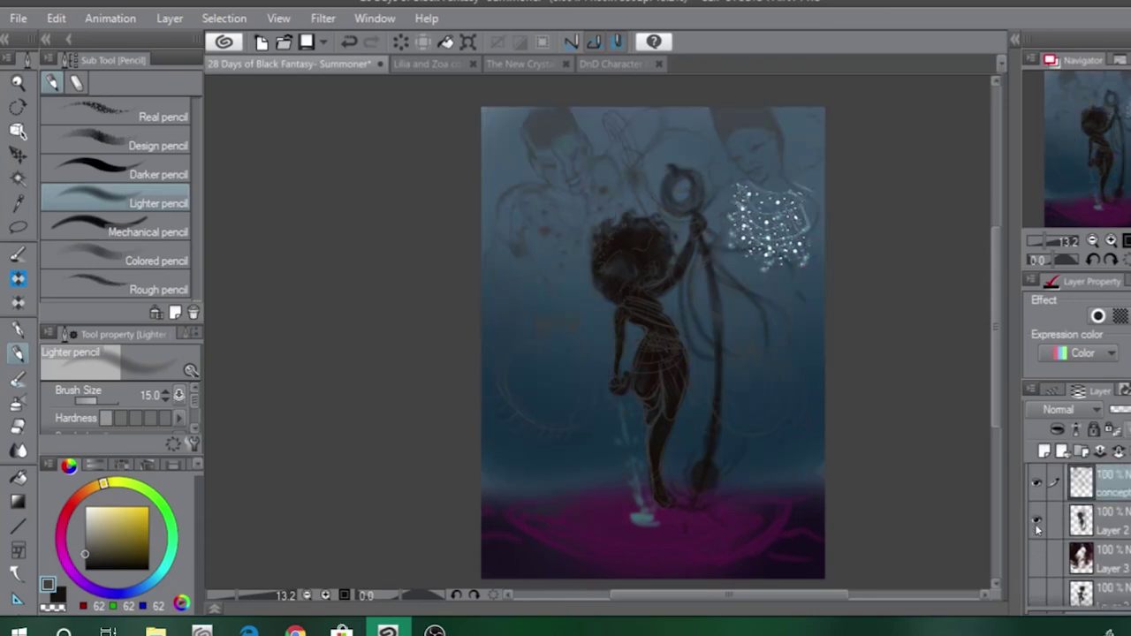
scroll(1035, 524, down, 1)
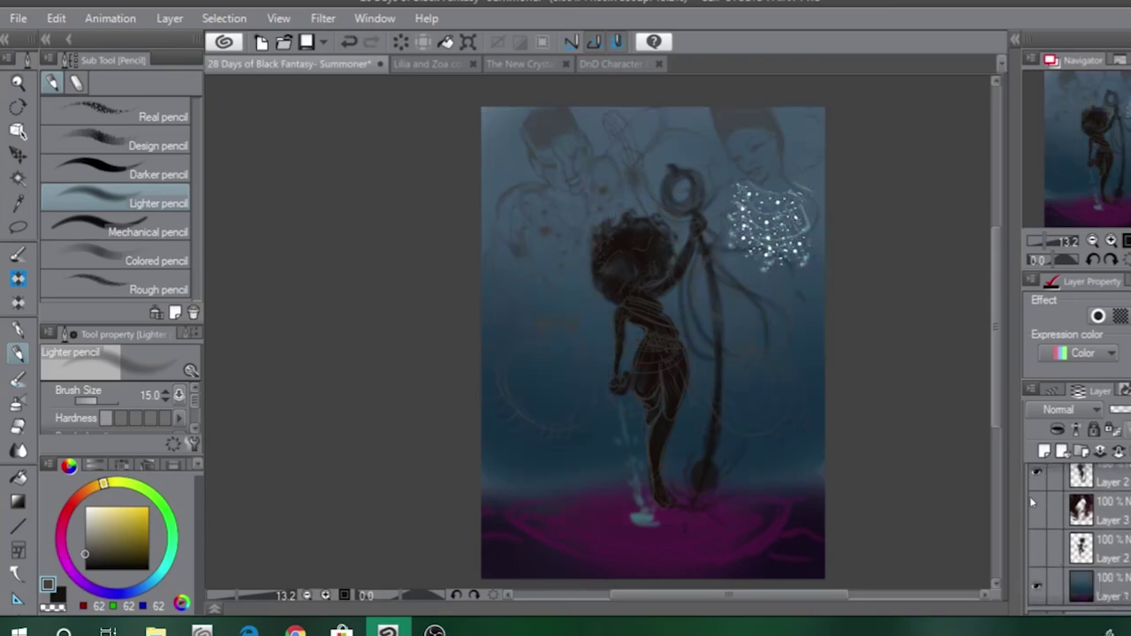
scroll(1040, 498, up, 1)
click(1036, 559)
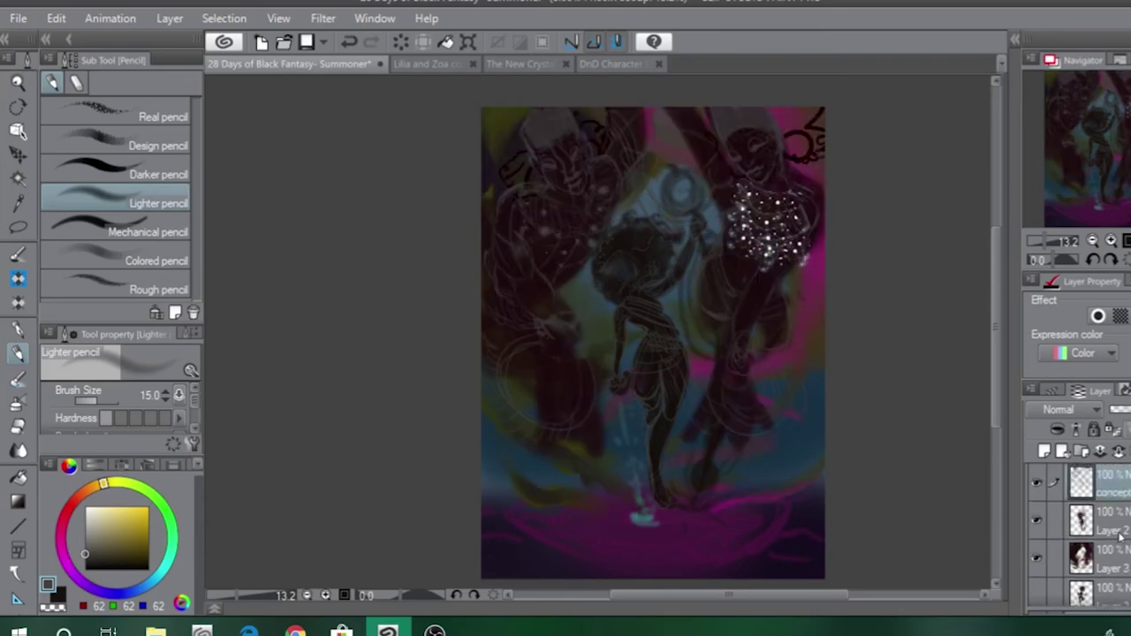
click(1104, 521)
click(1125, 549)
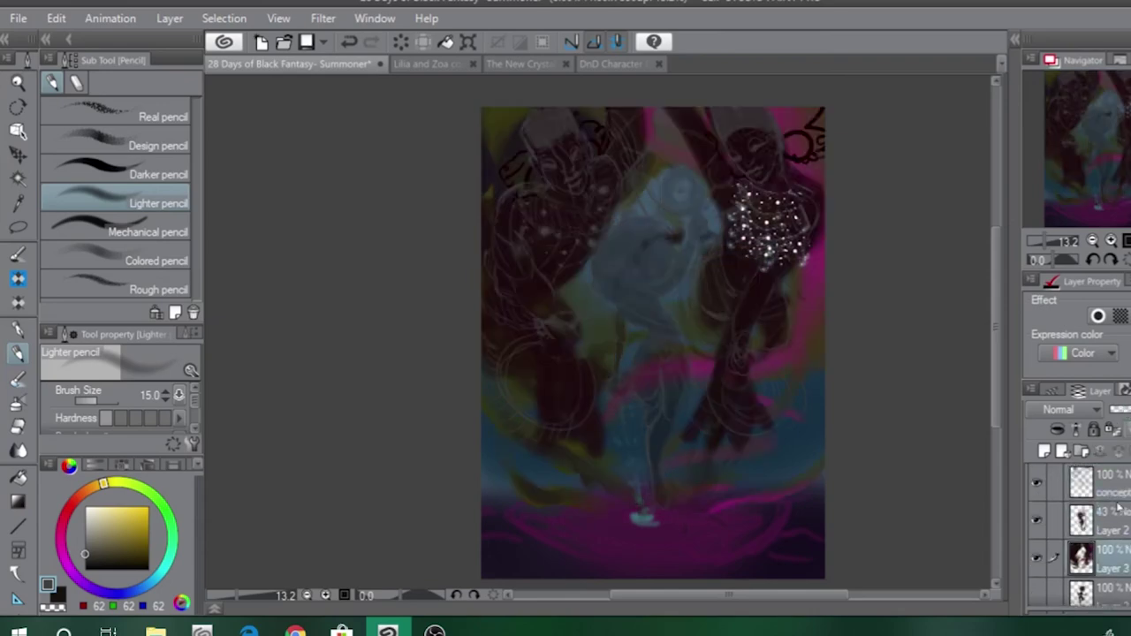
scroll(1080, 145, up, 3)
drag(1080, 146, 1093, 101)
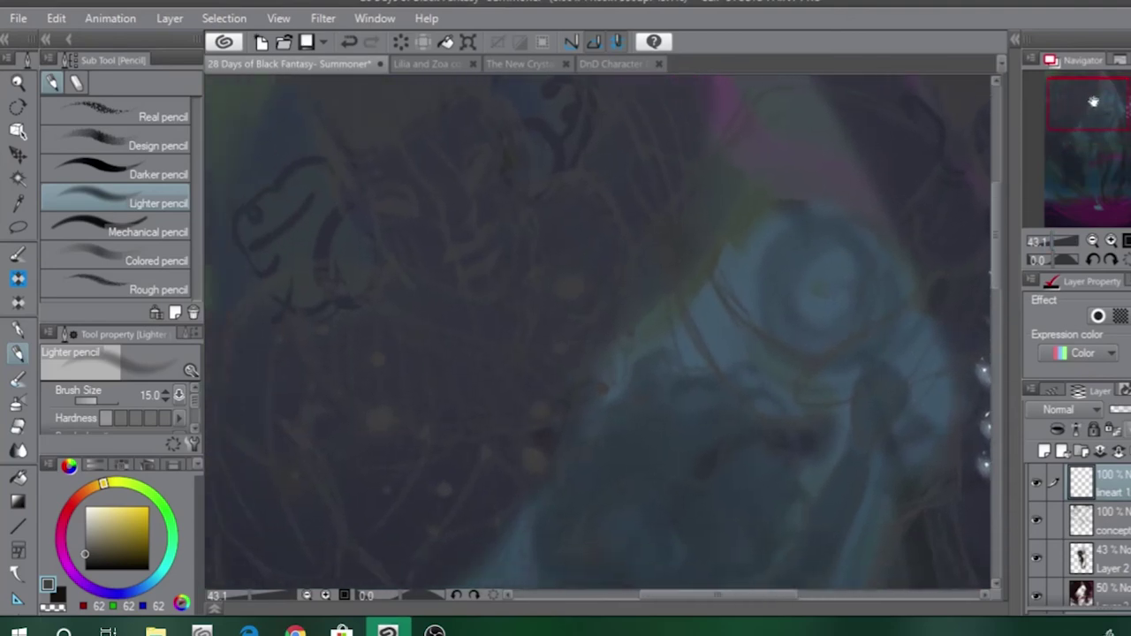
Switch to the Cel 2 brush at size 10 with the figure's face in view
drag(1093, 101, 1091, 123)
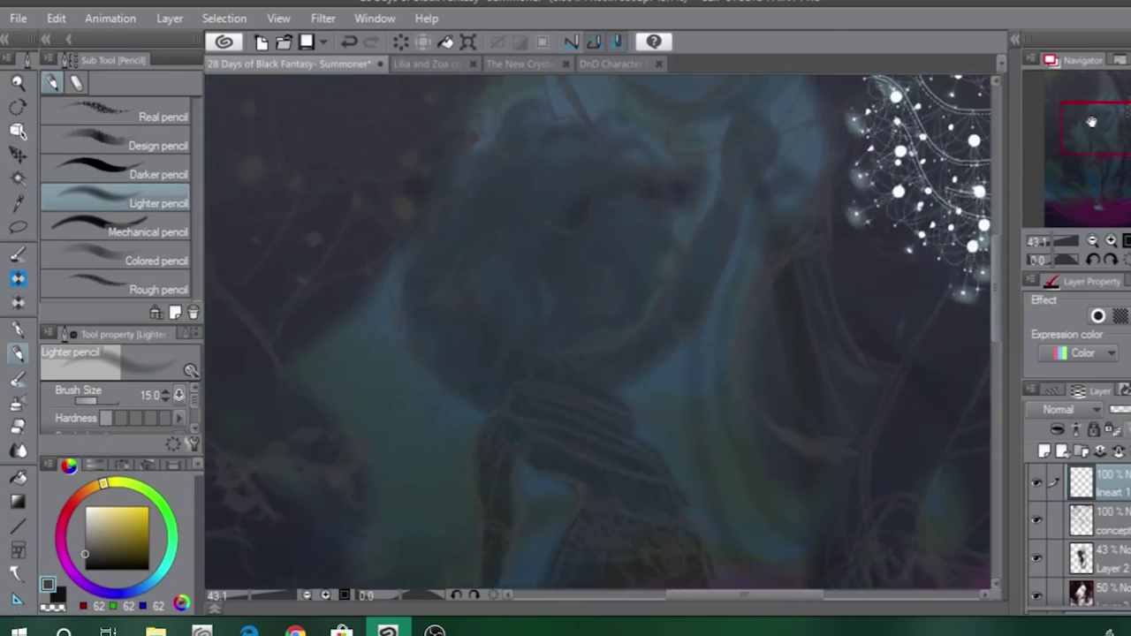
key(bracketleft)
key(bracketleft)
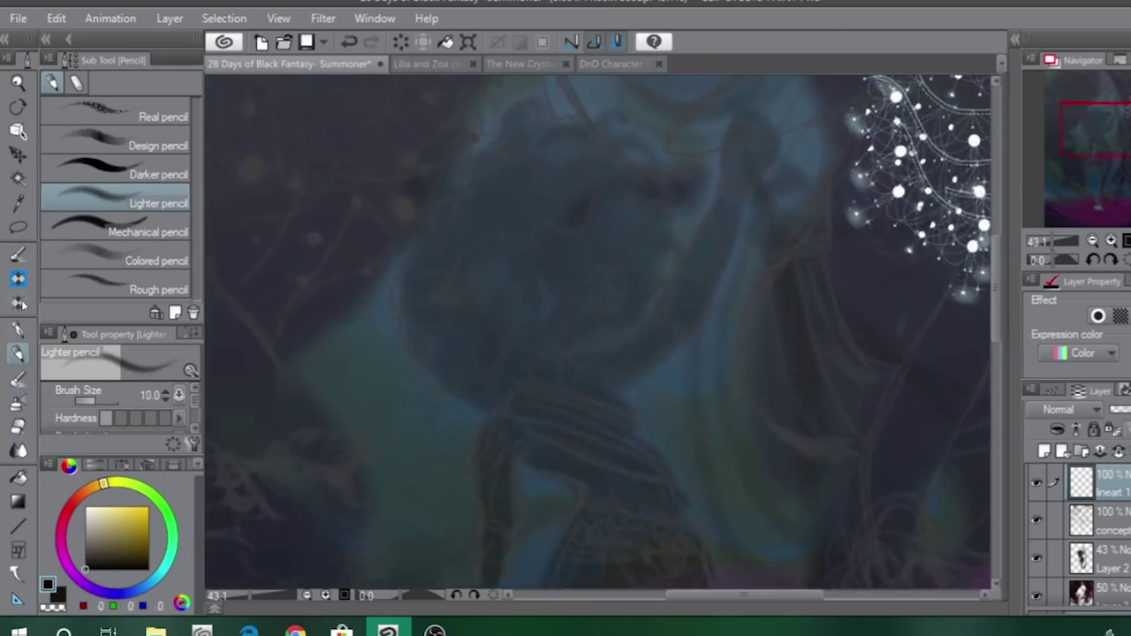
click(16, 257)
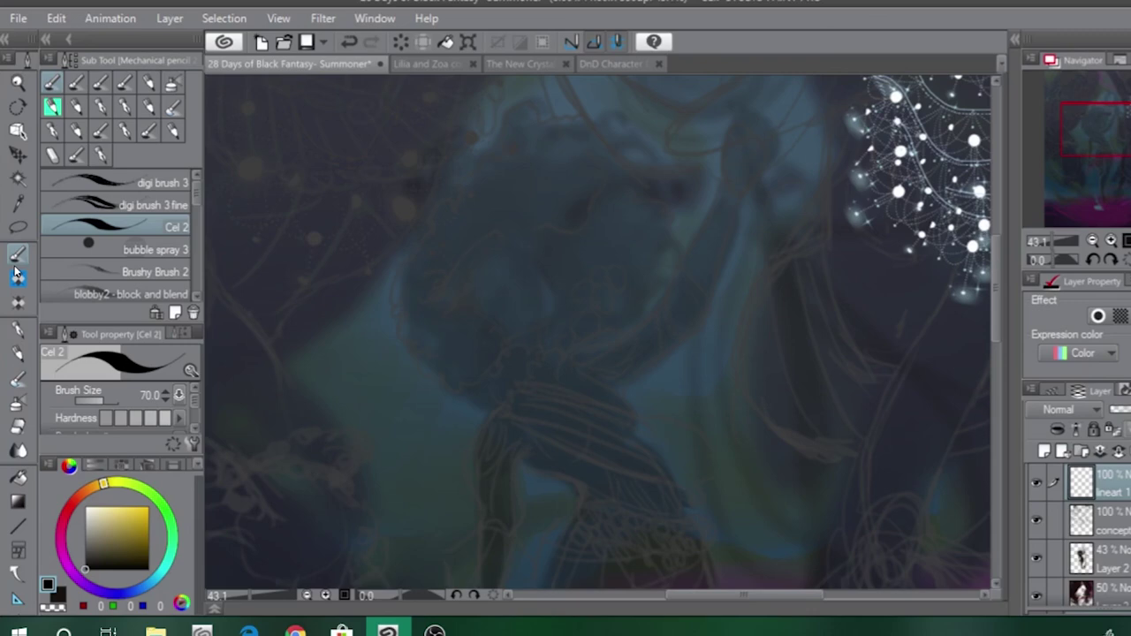
key(bracketleft)
key(bracketleft)
key(bracketleft)
key(bracketleft)
key(bracketleft)
key(bracketleft)
key(bracketleft)
key(bracketleft)
key(bracketleft)
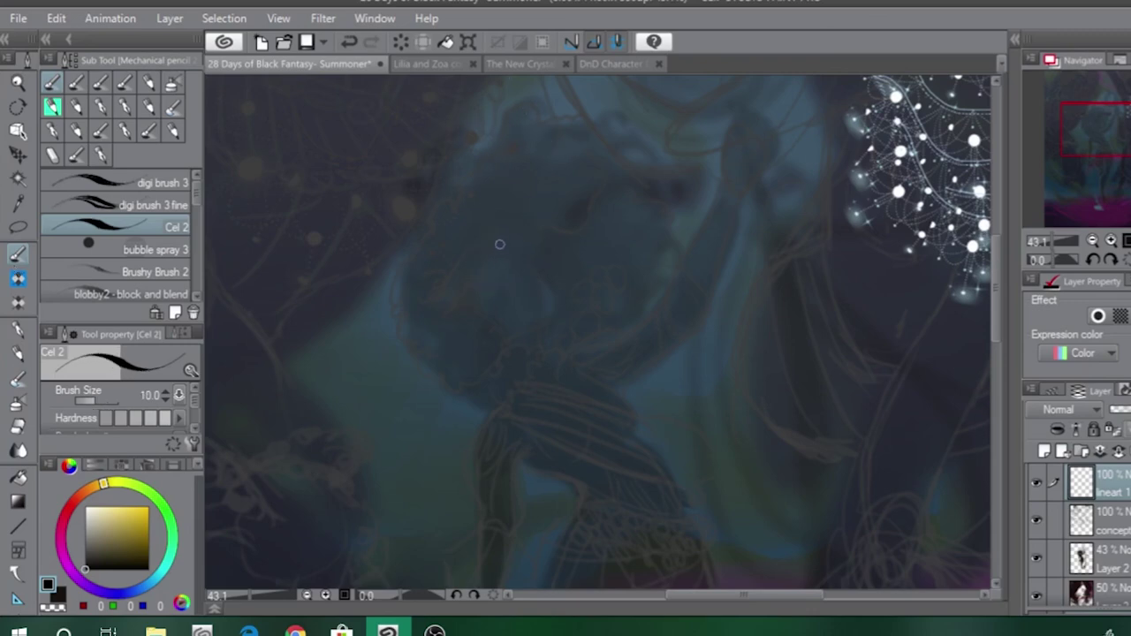
Ink the hairline and the head's right curve, retrying the strokes several times
key(ctrl+z)
drag(497, 237, 523, 256)
key(ctrl+z)
mouse_move(495, 233)
mouse_down()
mouse_move(543, 270)
mouse_move(557, 313)
mouse_up()
key(ctrl+z)
drag(520, 250, 559, 315)
key(ctrl+z)
mouse_move(522, 253)
mouse_down()
mouse_move(556, 315)
mouse_move(548, 308)
mouse_move(538, 323)
mouse_move(535, 350)
mouse_up()
key(ctrl+z)
Ink a hook stroke in the hair and refine the lower end of the head curve
mouse_move(452, 277)
mouse_down()
mouse_move(464, 299)
mouse_move(516, 329)
mouse_up()
mouse_move(497, 233)
mouse_down()
mouse_move(469, 245)
mouse_move(454, 279)
mouse_up()
key(ctrl+z)
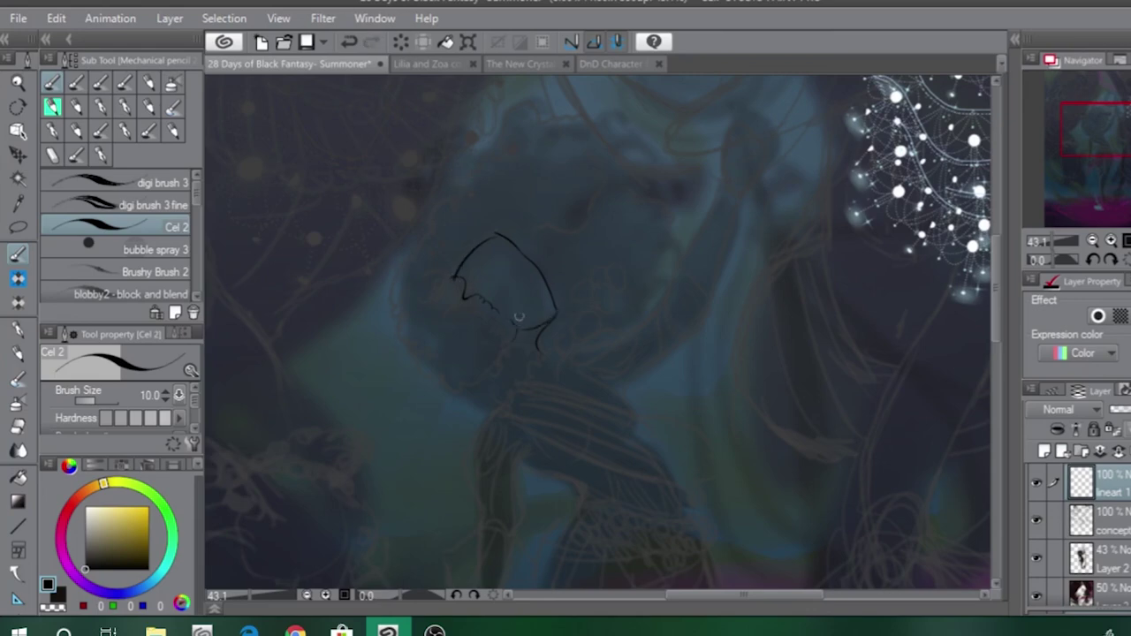
key(ctrl+z)
key(ctrl+z)
drag(556, 306, 532, 324)
key(ctrl+z)
mouse_move(551, 309)
mouse_down()
mouse_move(554, 349)
mouse_move(542, 321)
mouse_up()
key(ctrl+z)
key(ctrl+z)
drag(550, 295, 537, 318)
mouse_move(478, 303)
mouse_down()
mouse_move(484, 295)
mouse_move(497, 314)
mouse_move(527, 321)
mouse_up()
Ink the left hair curls, the headband's two parallel curves and the face profile to the chin
mouse_move(399, 275)
mouse_down()
mouse_move(445, 271)
mouse_move(454, 285)
mouse_move(495, 228)
mouse_up()
drag(458, 270, 486, 232)
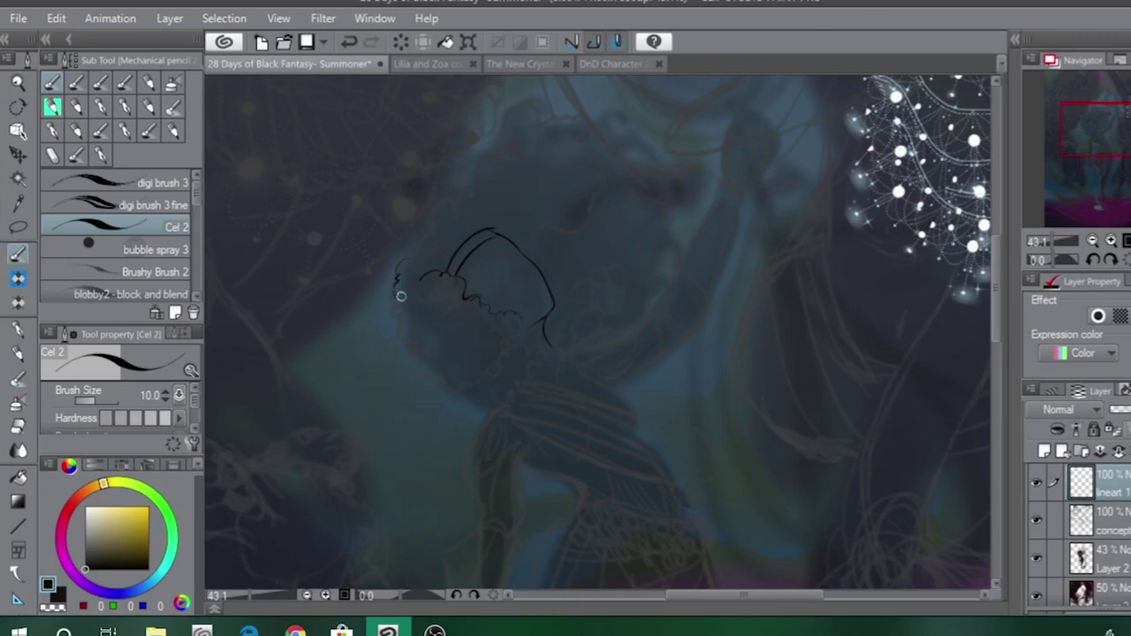
drag(397, 291, 412, 336)
mouse_move(423, 354)
mouse_down()
mouse_move(463, 402)
mouse_move(487, 400)
mouse_move(497, 364)
mouse_move(516, 368)
mouse_move(521, 322)
mouse_up()
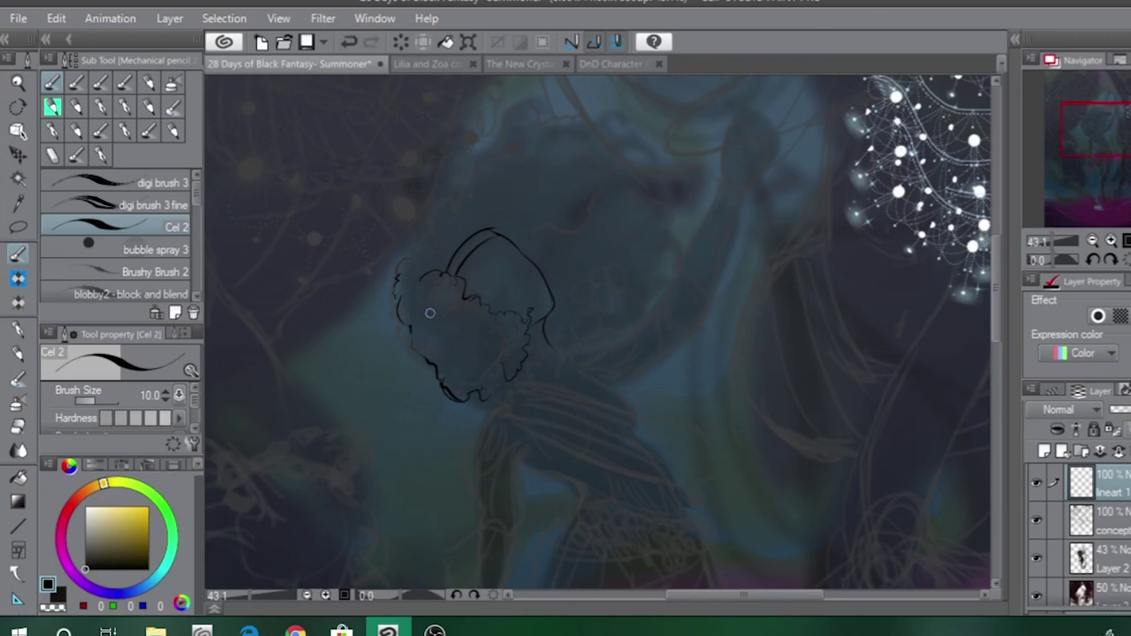
Try the left hair edge and a line right of the head, then begin the raised arm line
mouse_move(403, 269)
mouse_down()
mouse_move(429, 209)
mouse_move(457, 183)
mouse_up()
key(ctrl+z)
drag(550, 347, 544, 340)
key(ctrl+z)
mouse_move(552, 347)
mouse_down()
mouse_move(583, 345)
mouse_move(647, 304)
mouse_move(697, 194)
mouse_move(697, 313)
mouse_move(599, 387)
mouse_up()
key(ctrl+z)
key(ctrl+z)
mouse_move(699, 309)
mouse_down()
mouse_move(623, 382)
mouse_move(609, 379)
mouse_move(640, 412)
mouse_move(631, 425)
mouse_move(644, 395)
mouse_up()
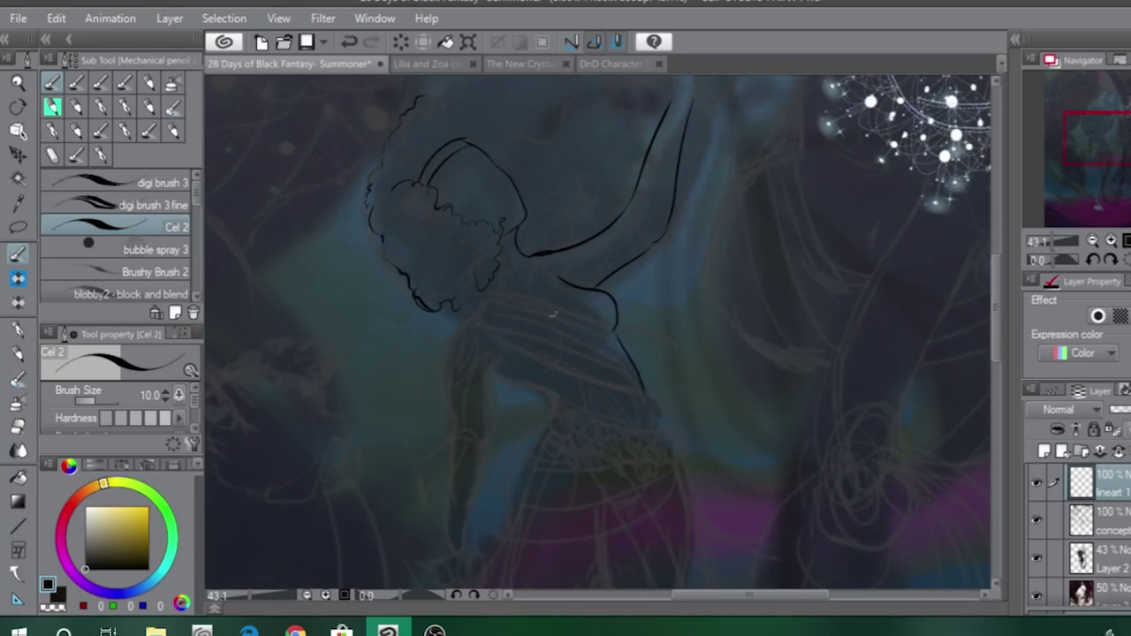
Ink the arm line, the jaw and neck, and a straighter, longer back contour
mouse_move(612, 320)
mouse_down()
mouse_move(633, 359)
mouse_move(648, 404)
mouse_up()
drag(528, 297, 490, 298)
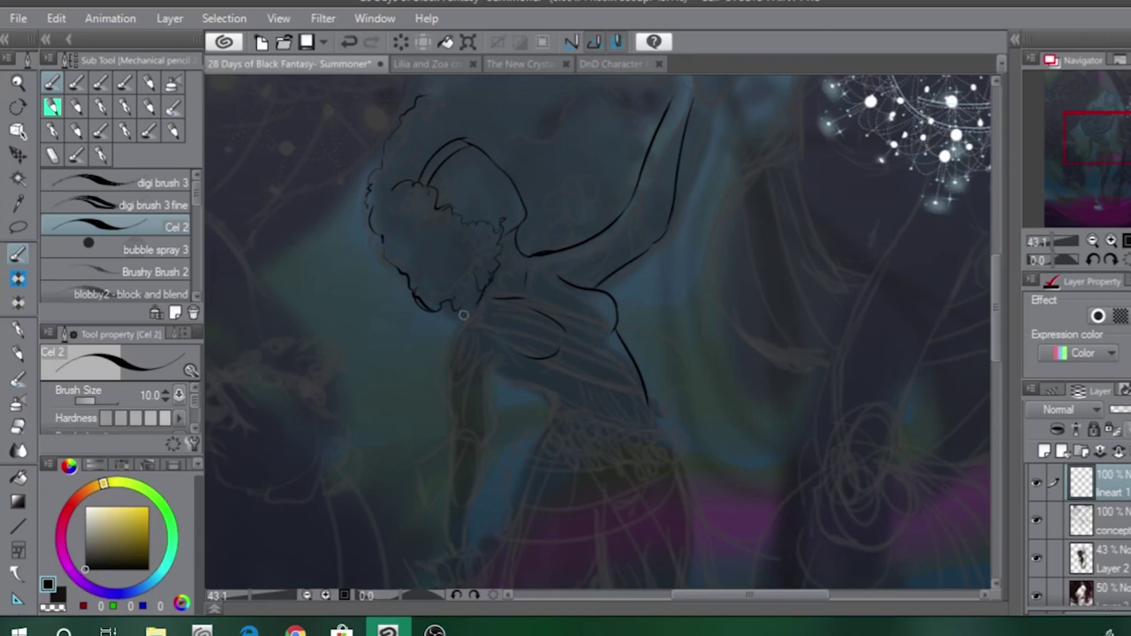
drag(475, 301, 446, 402)
key(ctrl+z)
mouse_move(476, 301)
mouse_down()
mouse_move(458, 354)
mouse_move(458, 434)
mouse_up()
drag(511, 354, 496, 362)
Ink the arm's parallel contours, the curve under the chest, and the waist and hip lines
drag(482, 452, 499, 372)
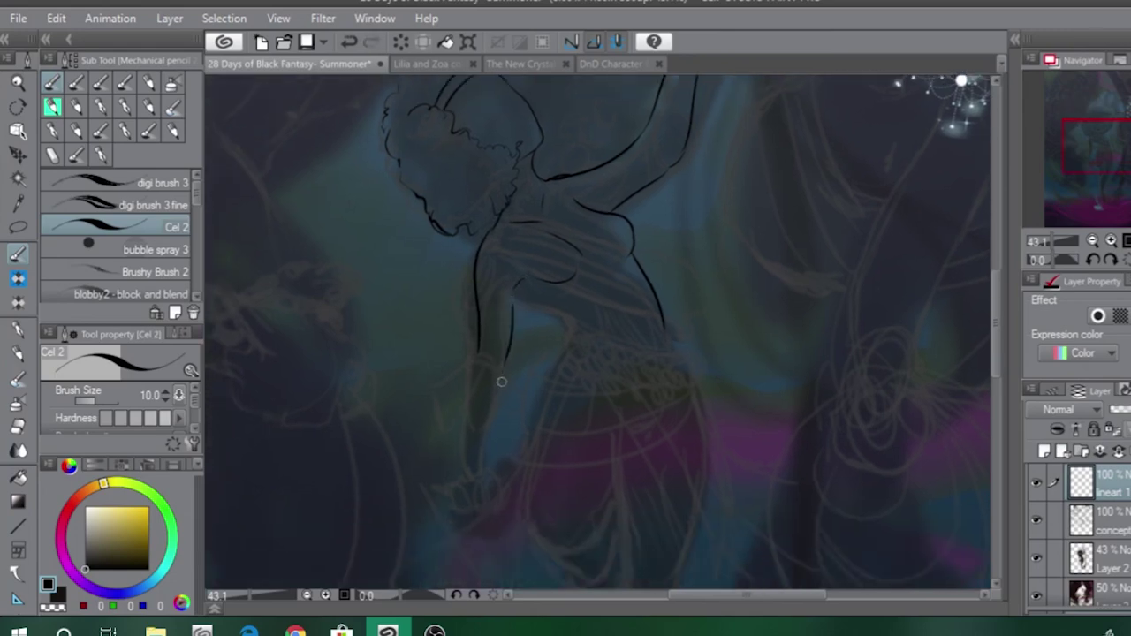
drag(516, 281, 482, 459)
drag(472, 352, 461, 472)
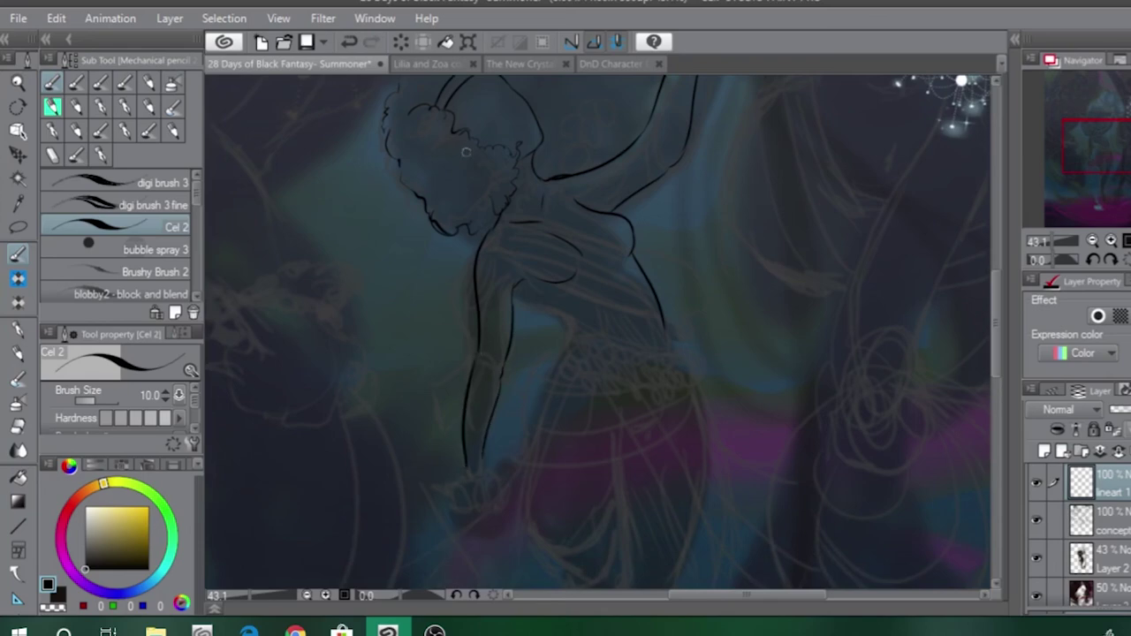
drag(489, 250, 417, 273)
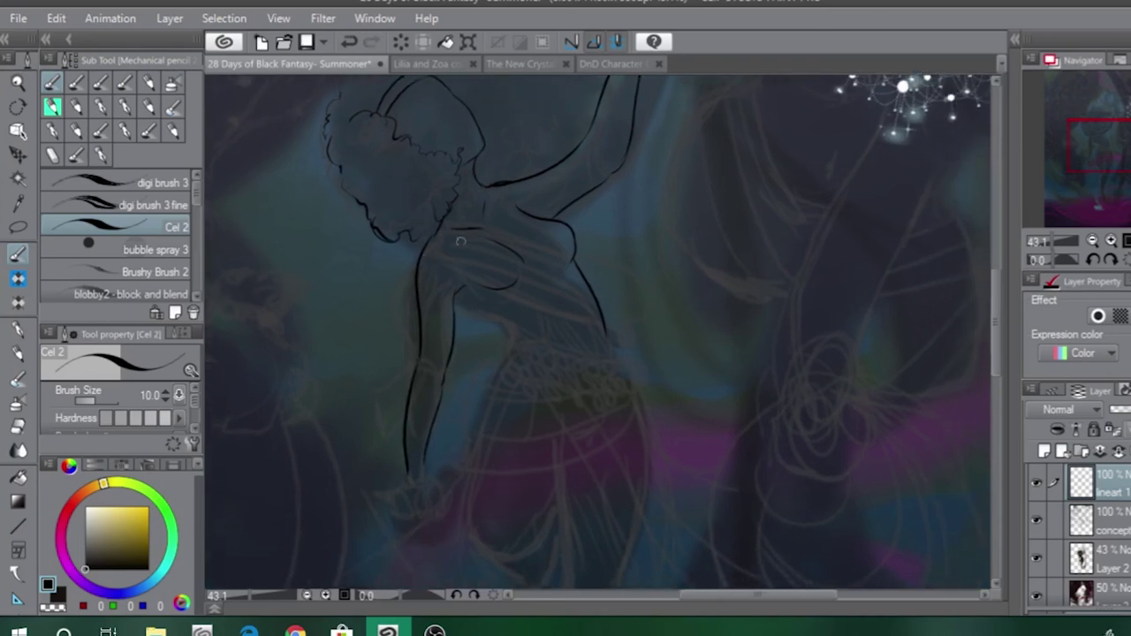
drag(460, 303, 521, 324)
key(ctrl+z)
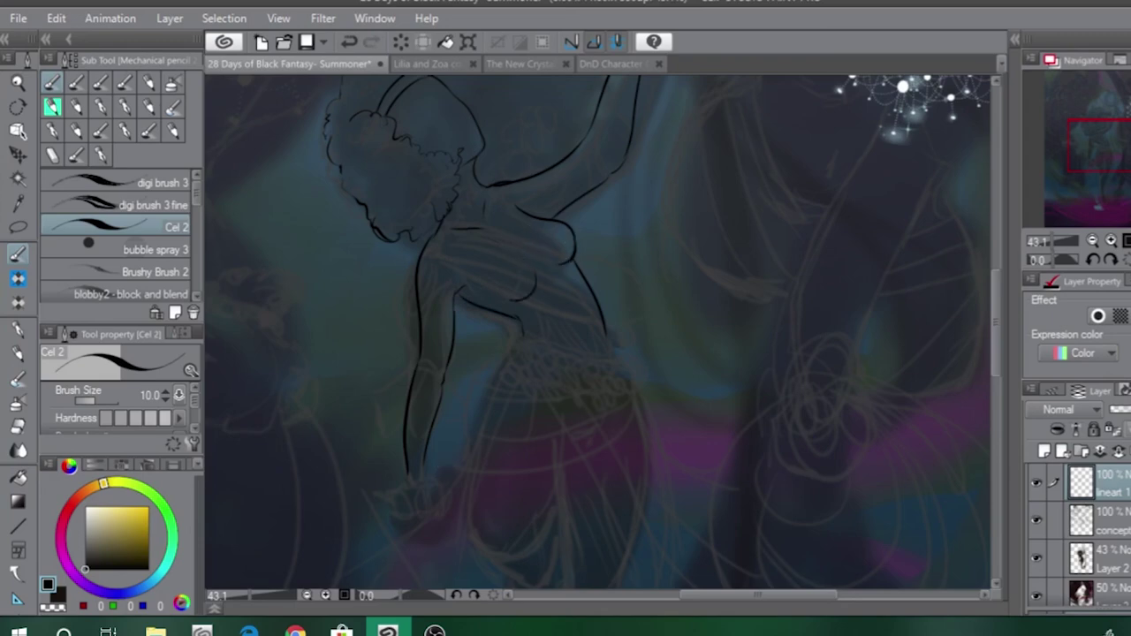
drag(536, 261, 534, 276)
drag(594, 309, 600, 376)
drag(610, 343, 626, 372)
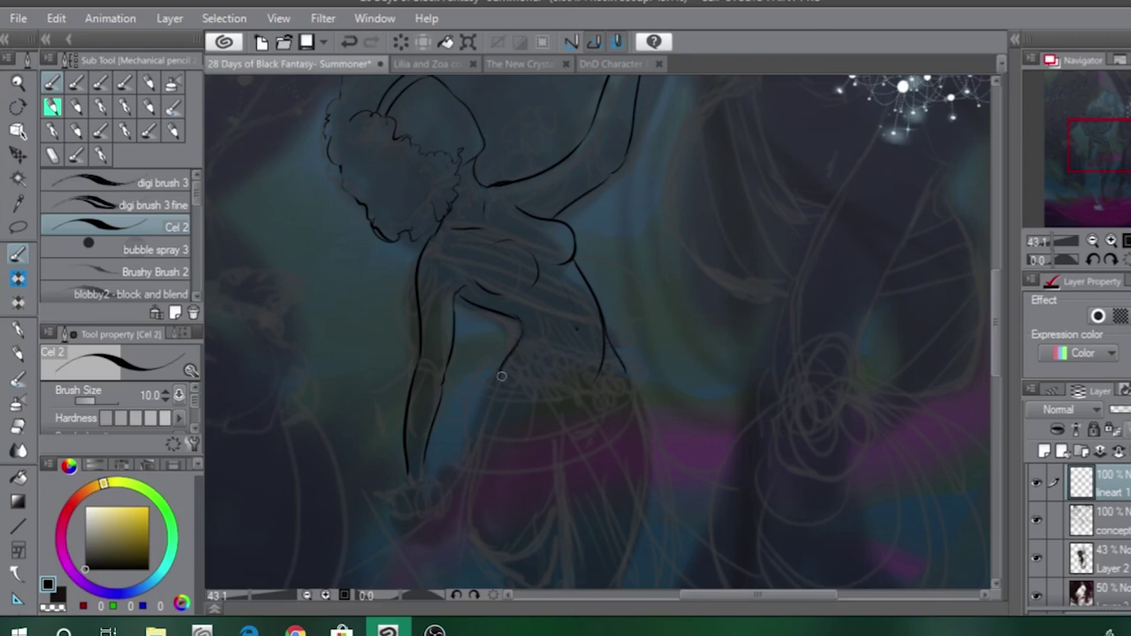
drag(502, 349, 509, 237)
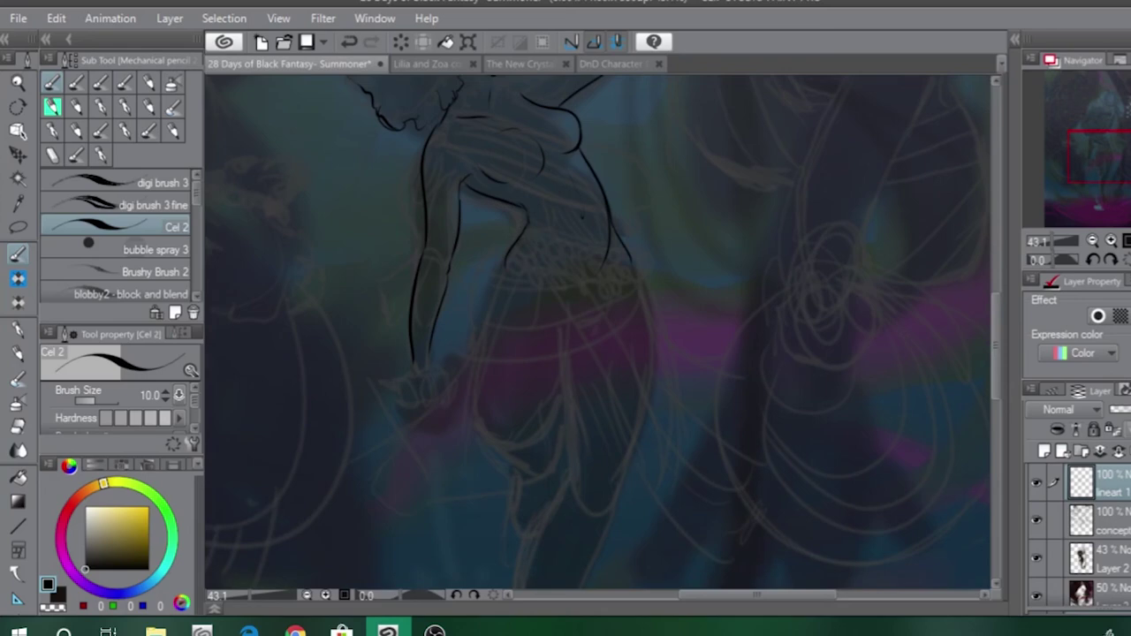
Ink the figure's side, inner leg and inner thigh down to the knee curve
mouse_move(628, 258)
mouse_down()
mouse_move(643, 301)
mouse_move(629, 474)
mouse_up()
key(ctrl+z)
mouse_move(629, 260)
mouse_down()
mouse_move(642, 406)
mouse_move(629, 449)
mouse_up()
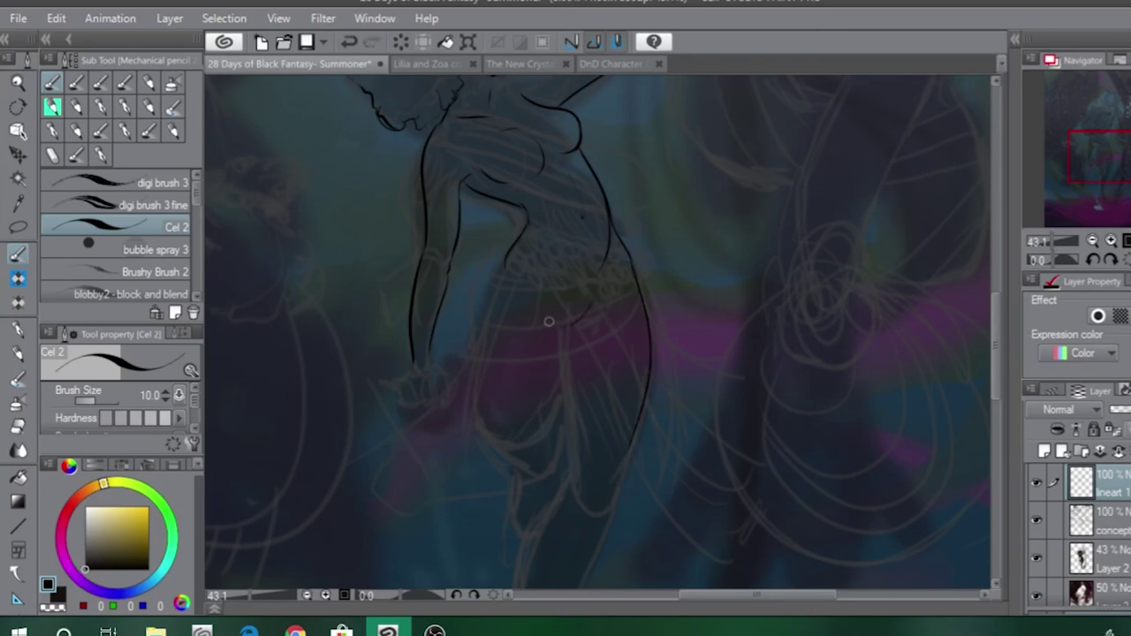
mouse_move(569, 325)
mouse_down()
mouse_move(562, 355)
mouse_move(580, 469)
mouse_up()
mouse_move(500, 277)
mouse_down()
mouse_move(484, 403)
mouse_move(495, 433)
mouse_up()
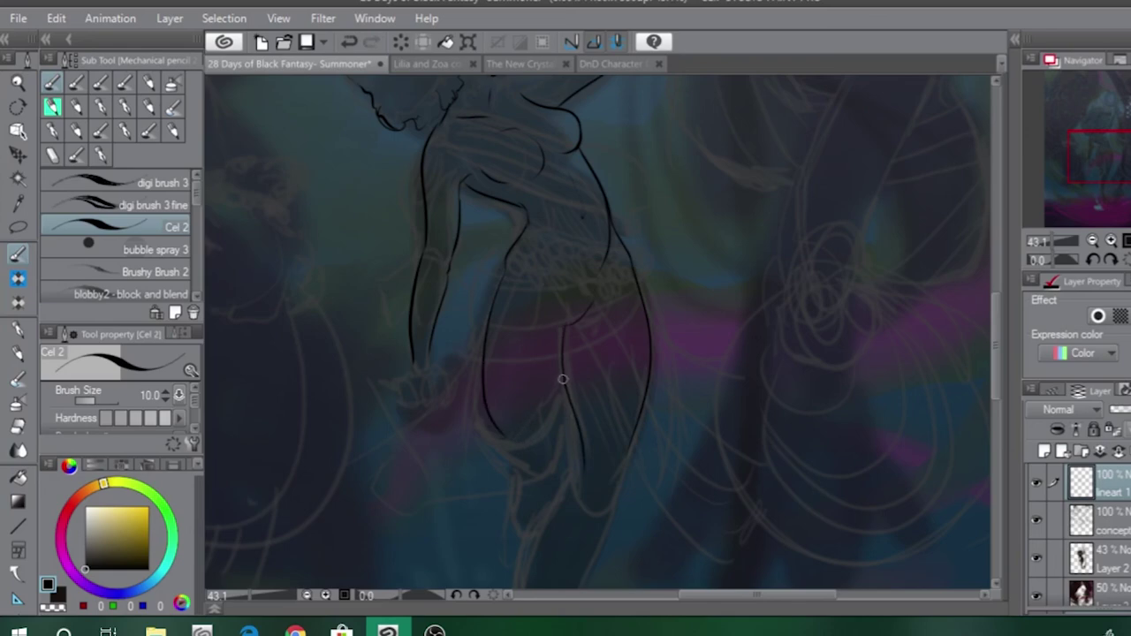
mouse_move(563, 379)
mouse_down()
mouse_move(539, 426)
mouse_move(504, 445)
mouse_move(489, 426)
mouse_move(522, 444)
mouse_up()
drag(558, 381, 553, 298)
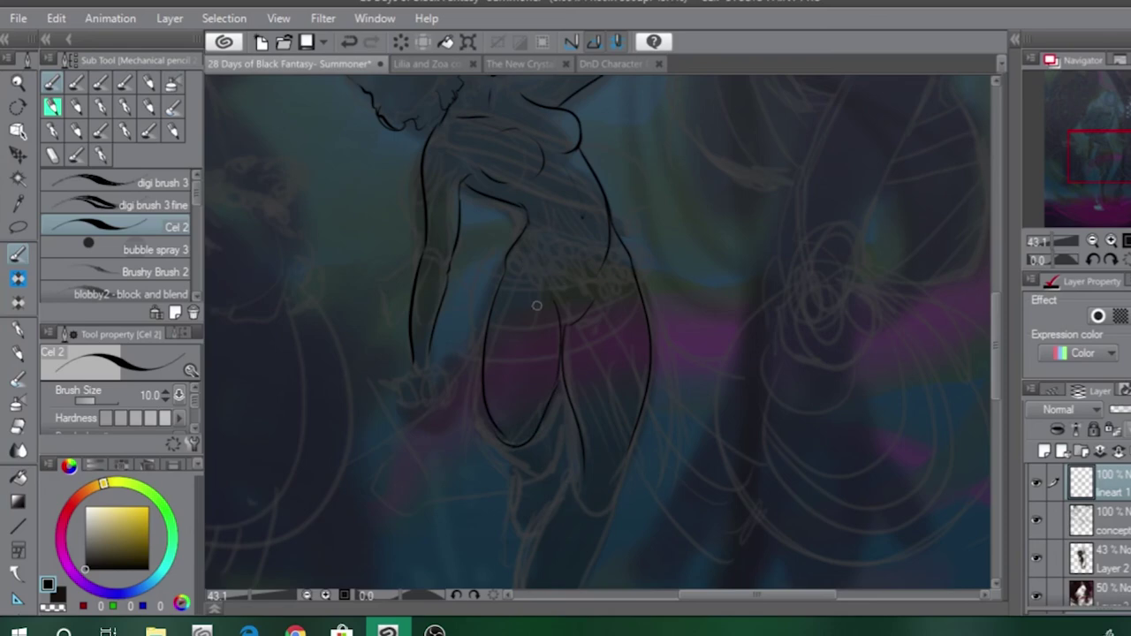
key(ctrl+z)
drag(563, 345, 545, 269)
mouse_move(563, 344)
mouse_down()
mouse_move(545, 267)
mouse_move(468, 303)
mouse_up()
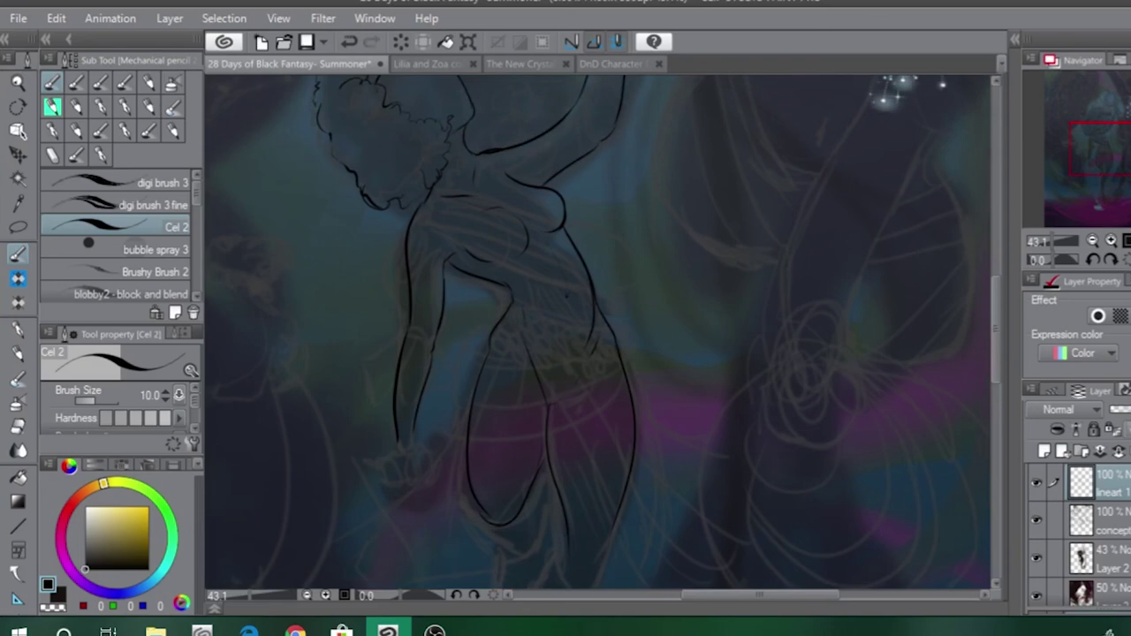
Ink the V-curve at the crotch and carry both leg lines further down
mouse_move(551, 402)
mouse_down()
mouse_move(583, 350)
mouse_move(547, 402)
mouse_move(534, 355)
mouse_up()
drag(548, 386, 528, 370)
drag(497, 317, 418, 182)
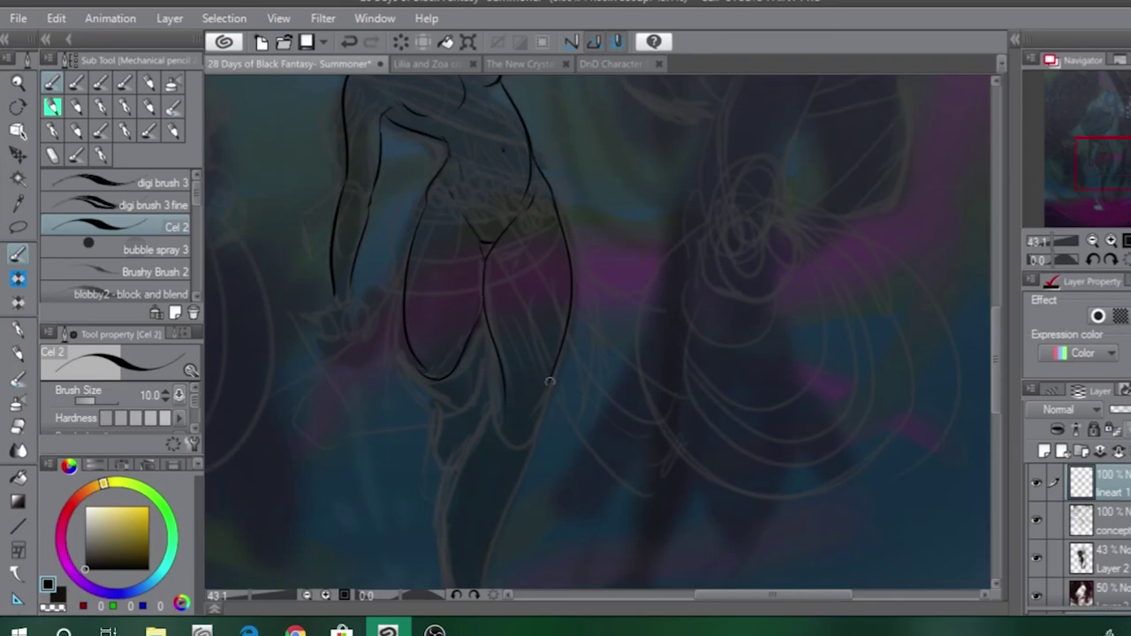
drag(551, 378, 519, 444)
drag(467, 278, 477, 214)
mouse_move(519, 325)
mouse_down()
mouse_move(471, 407)
mouse_move(471, 531)
mouse_up()
drag(525, 421, 494, 505)
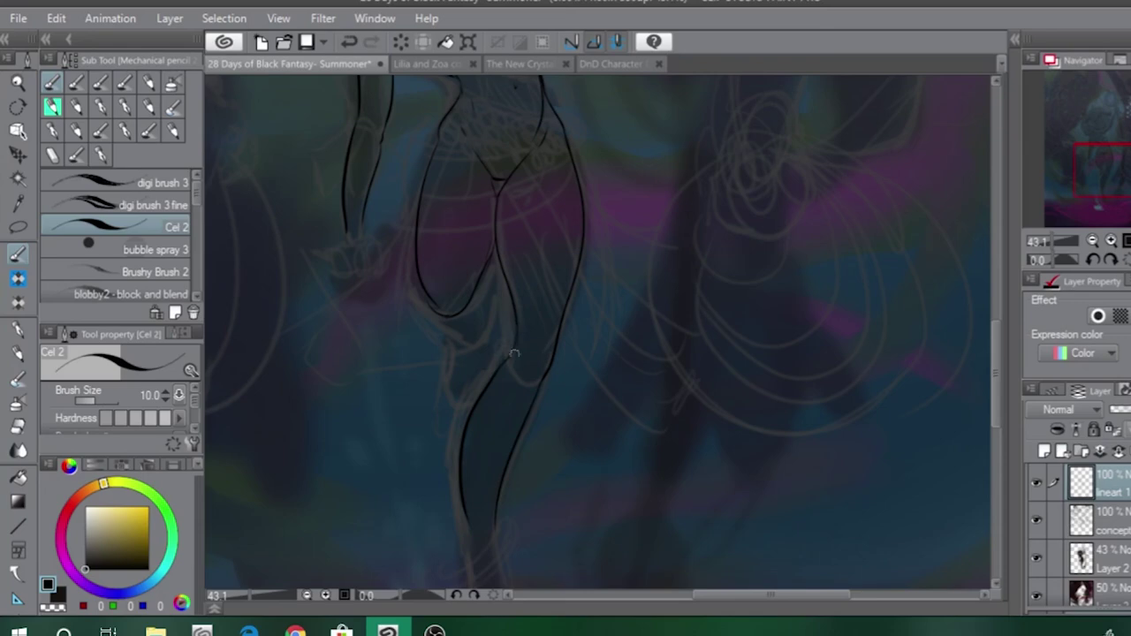
Ink the lower leg's right and left contours down toward the ankle
drag(504, 362, 512, 343)
key(ctrl+z)
key(ctrl+z)
drag(488, 380, 444, 198)
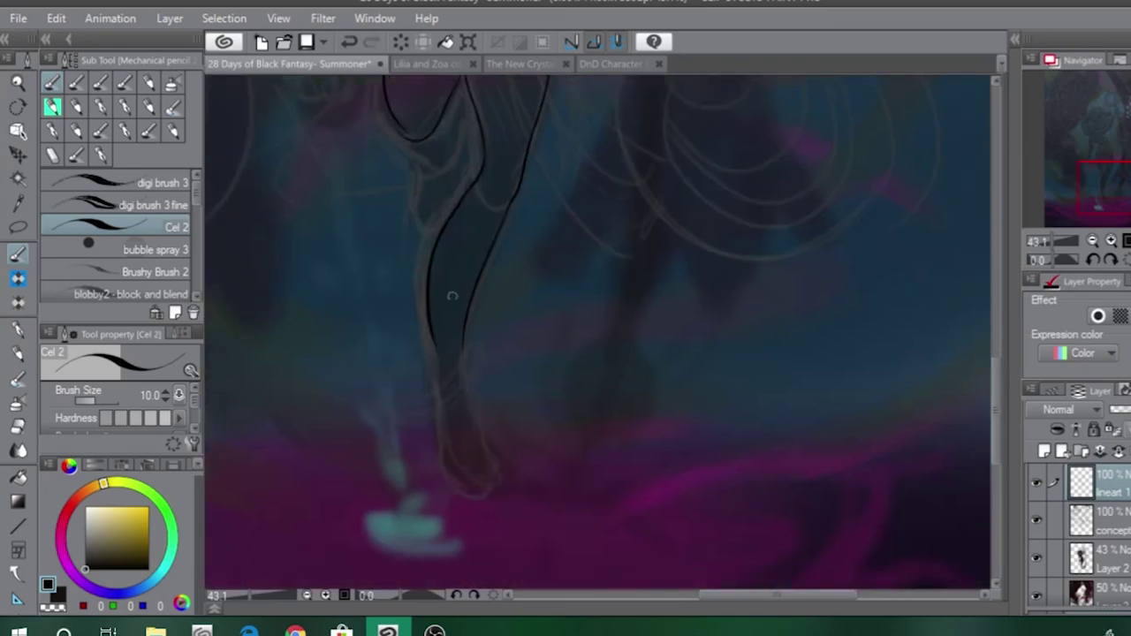
drag(462, 345, 478, 436)
drag(428, 324, 437, 386)
key(ctrl+z)
drag(429, 311, 434, 394)
Extend the leg contours to the ankle and heel, retrying the foot and toe strokes
mouse_move(436, 390)
mouse_down()
mouse_move(447, 466)
mouse_move(485, 489)
mouse_up()
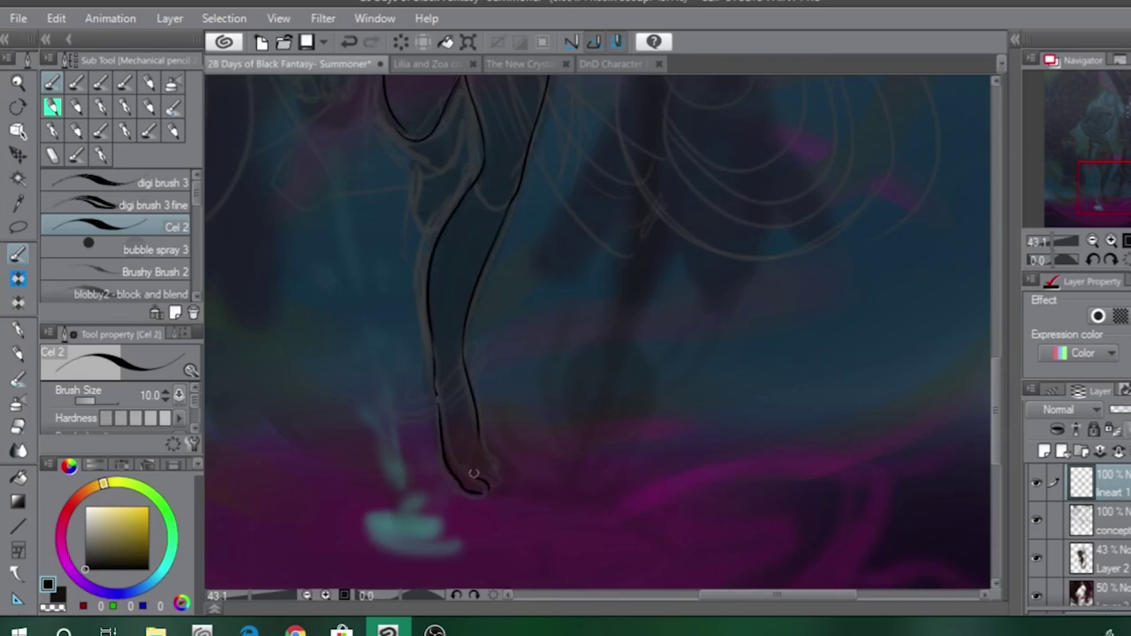
key(ctrl+z)
mouse_move(473, 466)
mouse_down()
mouse_move(484, 493)
mouse_move(491, 486)
mouse_move(472, 474)
mouse_up()
key(ctrl+z)
mouse_move(434, 357)
mouse_down()
mouse_move(429, 415)
mouse_move(426, 405)
mouse_up()
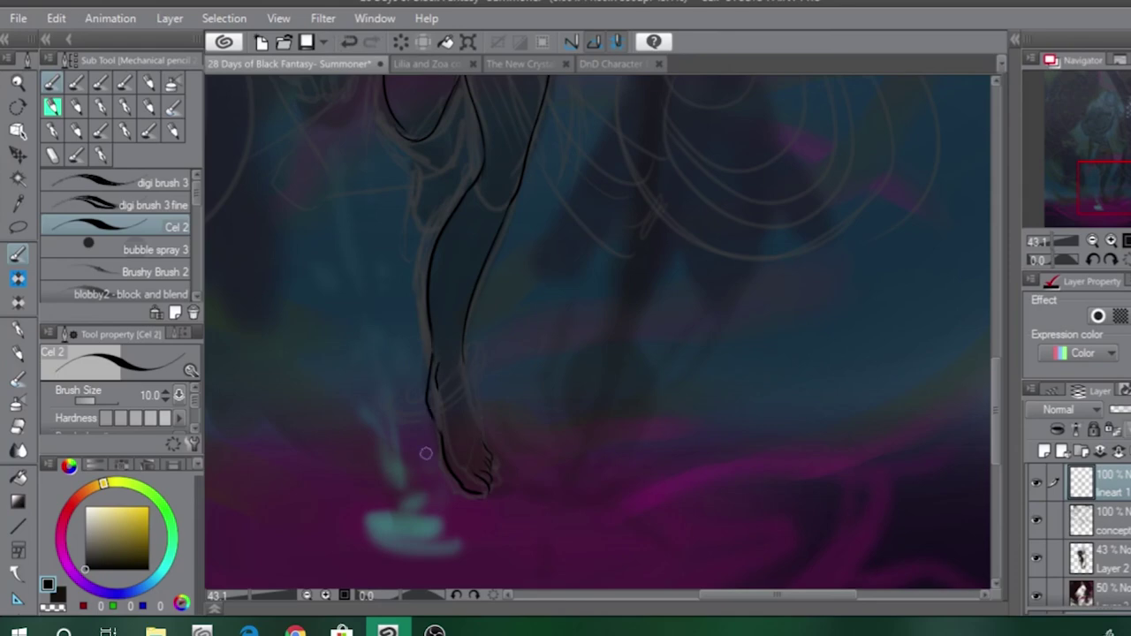
drag(465, 339, 477, 415)
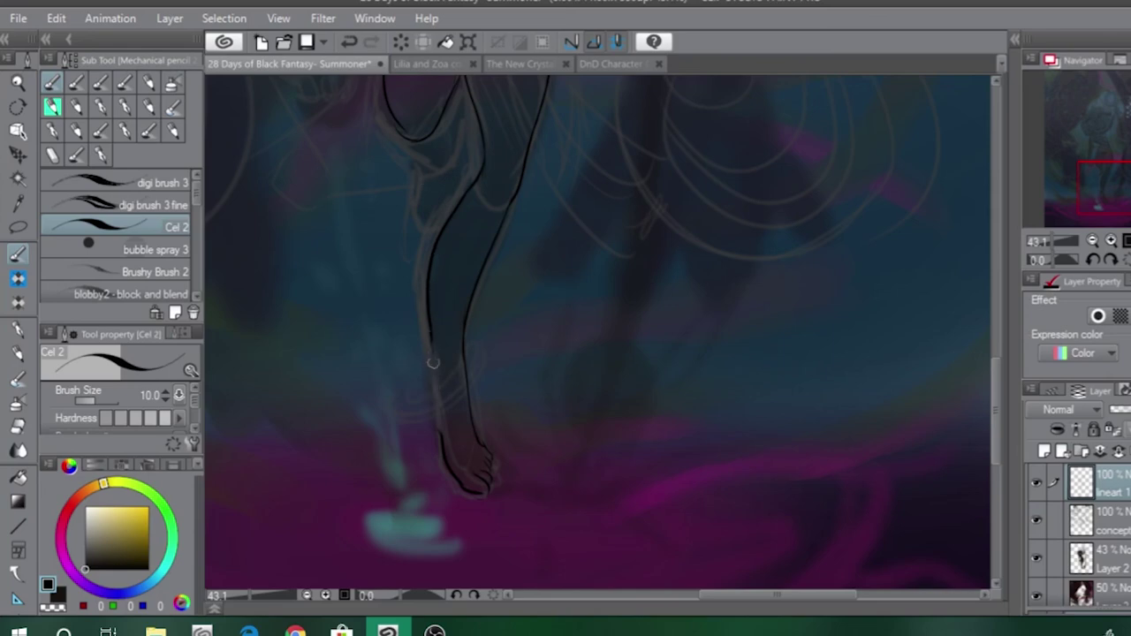
drag(428, 385, 435, 430)
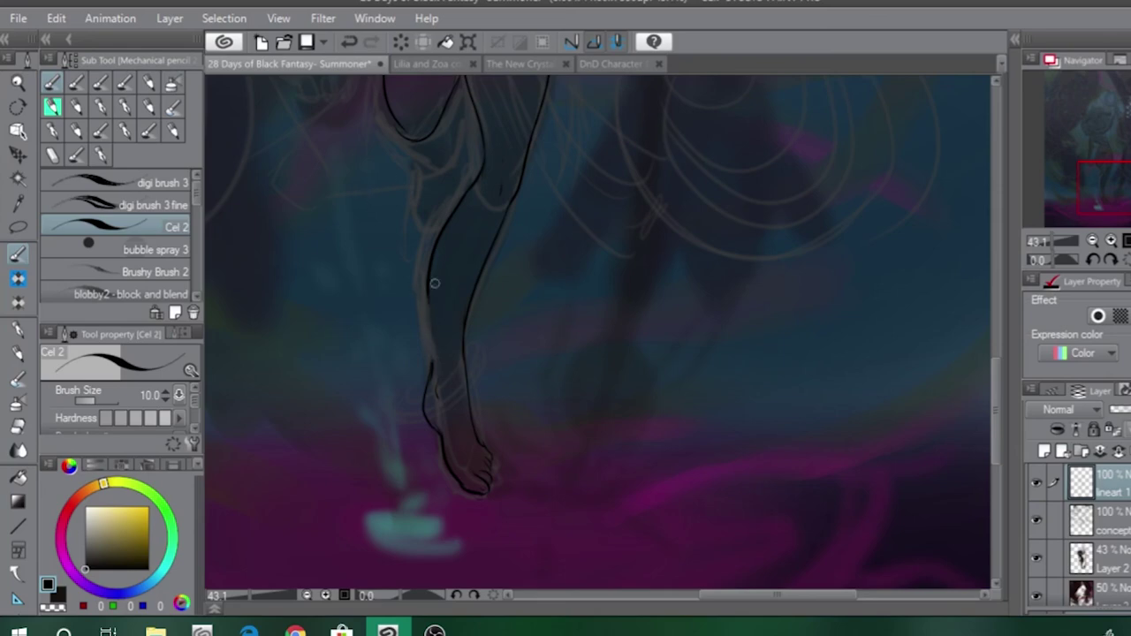
drag(441, 229, 429, 375)
Undo the last stroke, then lasso the inked foot and re-angle it beneath the ankle
click(347, 42)
click(17, 226)
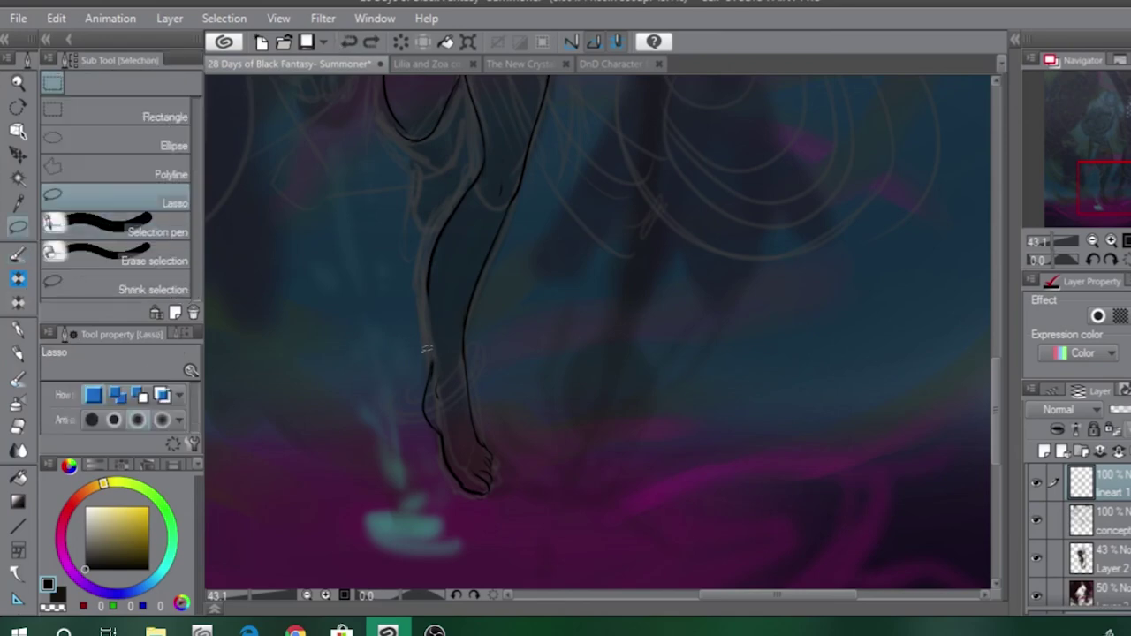
mouse_move(427, 349)
mouse_down()
mouse_move(527, 478)
mouse_move(424, 473)
mouse_move(423, 352)
mouse_up()
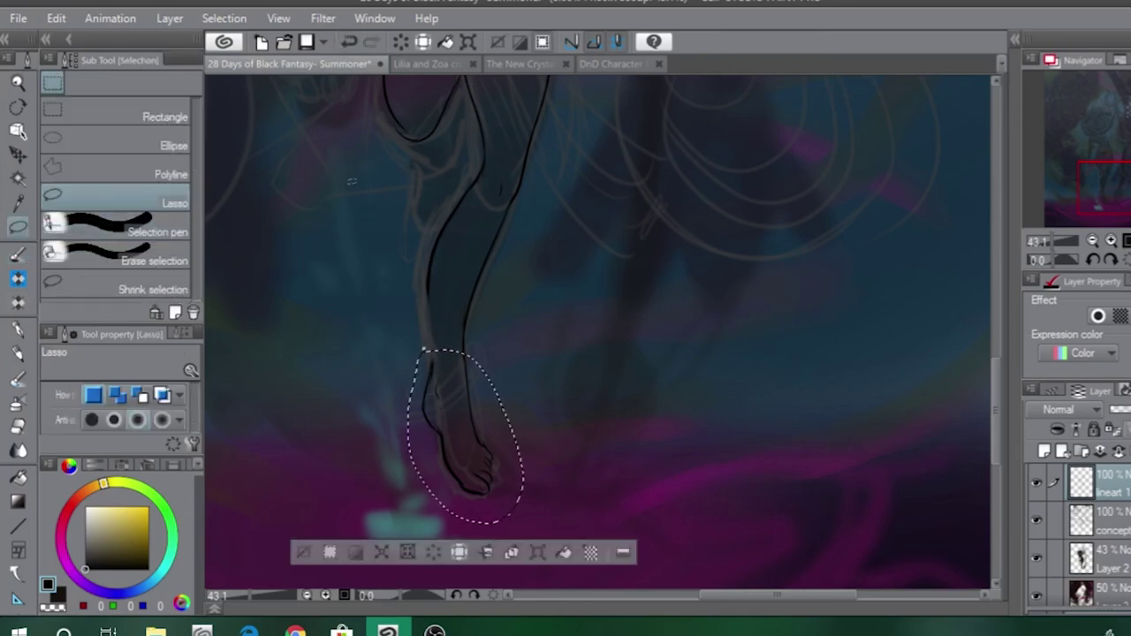
key(ctrl+t)
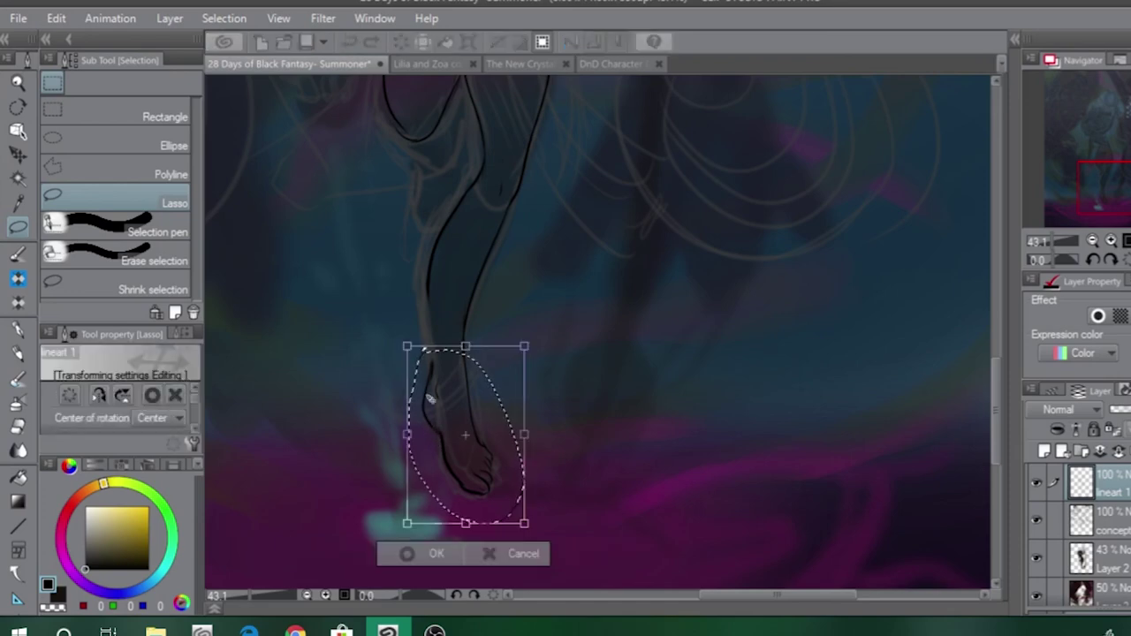
mouse_move(430, 399)
mouse_down()
mouse_move(431, 376)
mouse_move(429, 430)
mouse_move(371, 369)
mouse_move(434, 445)
mouse_move(380, 366)
mouse_move(424, 159)
mouse_move(470, 137)
mouse_up()
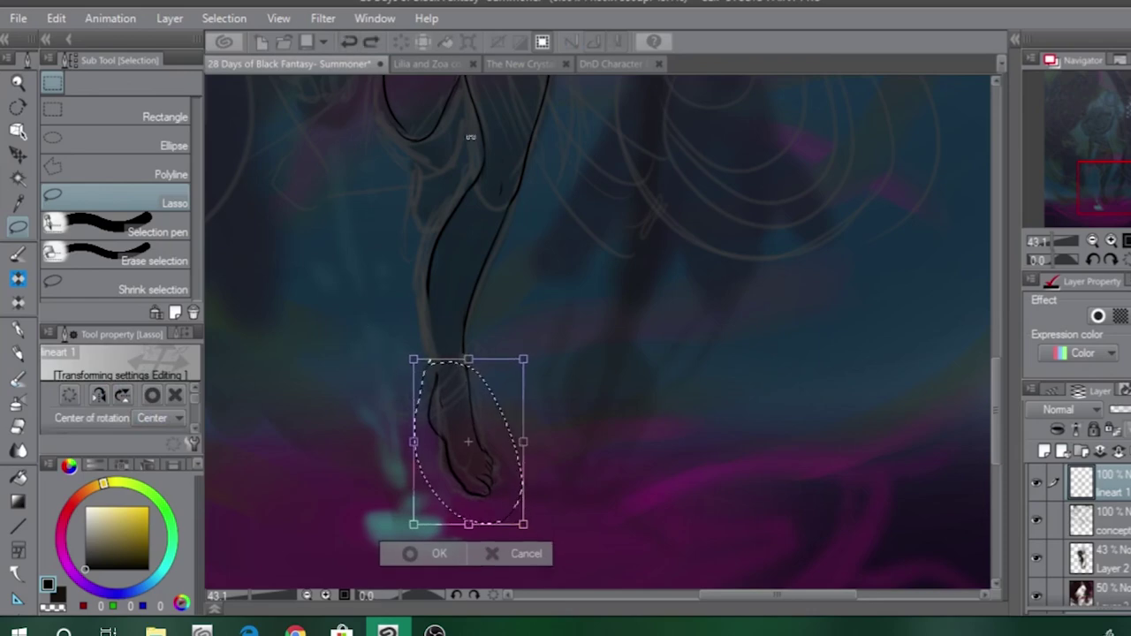
key(Return)
key(ctrl+d)
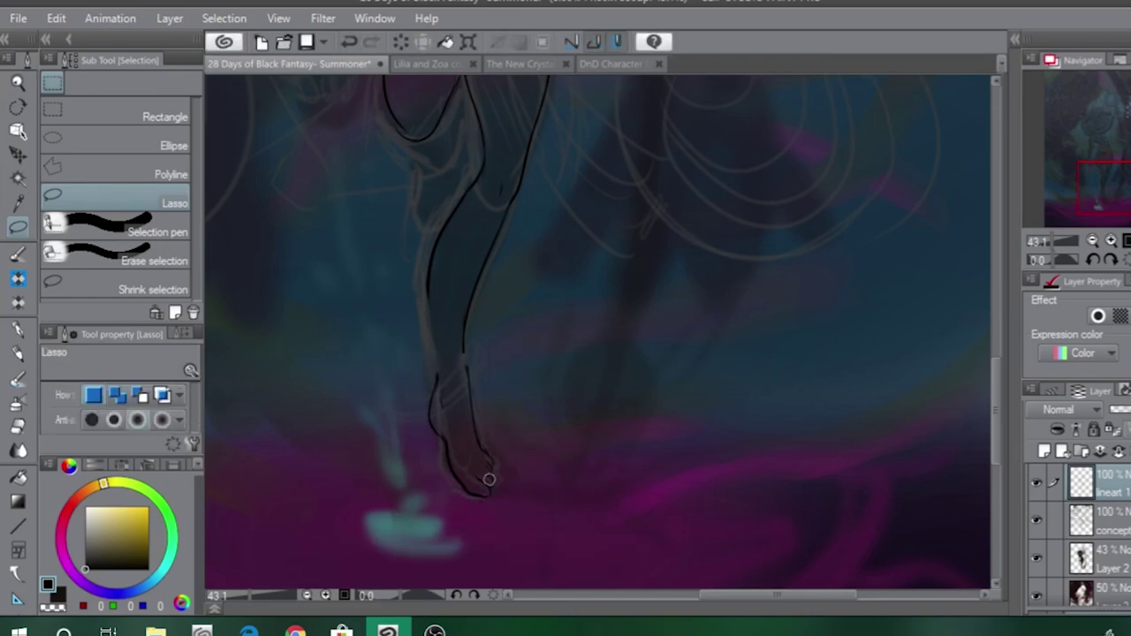
Return to the inking pen and retry the toe outline at the foot tip
key(b)
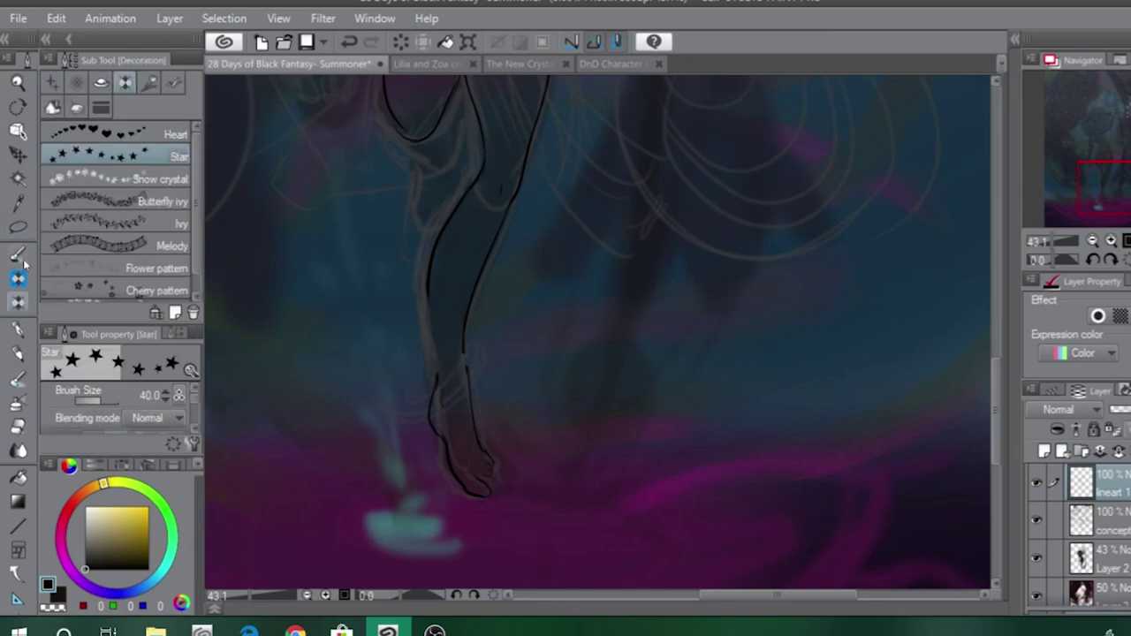
key(p)
drag(483, 478, 489, 491)
click(349, 42)
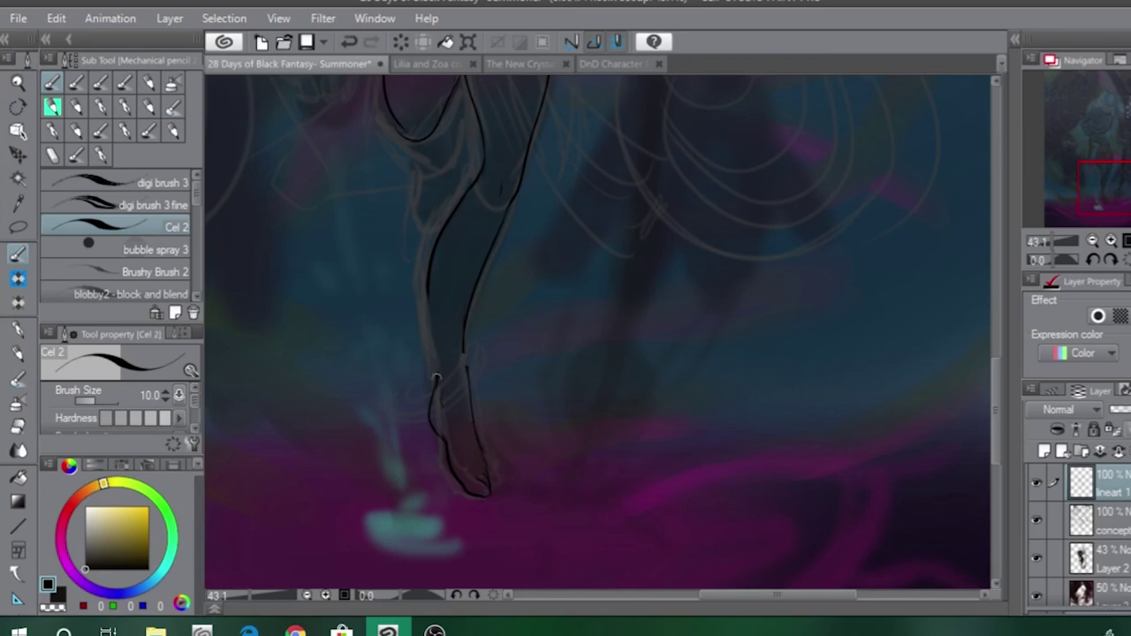
Ink the lower leg's left and right contours down to the ankle
drag(426, 278, 433, 394)
key(ctrl+z)
drag(467, 309, 468, 403)
key(ctrl+z)
drag(467, 308, 473, 424)
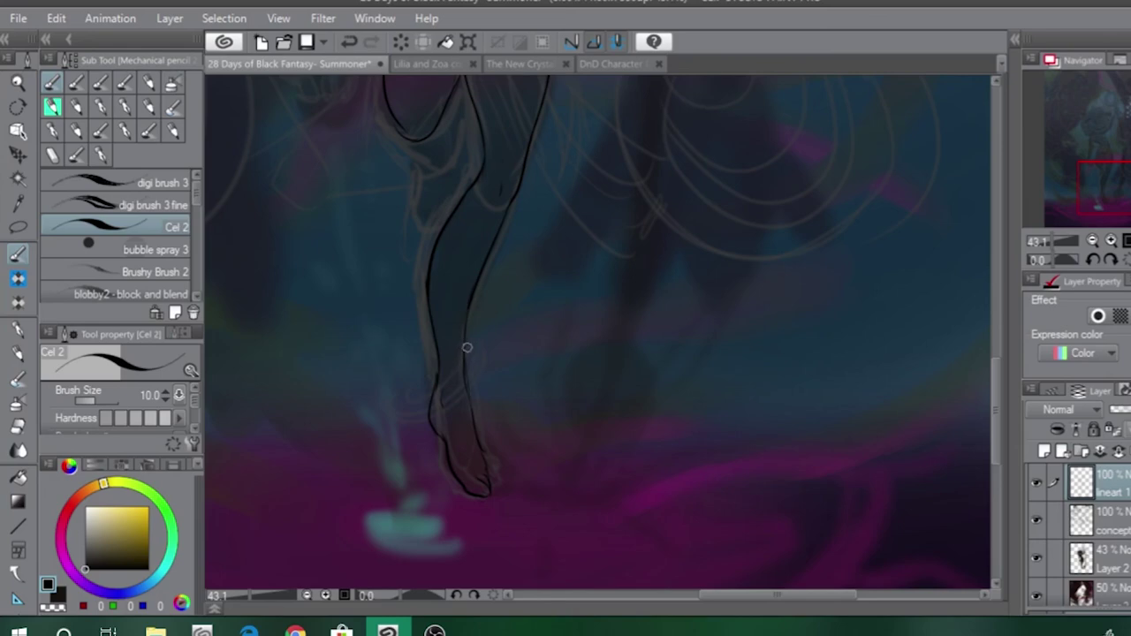
drag(466, 297, 465, 405)
Ink the inner-thigh line and the inner knee line above the lower leg
mouse_move(538, 220)
mouse_down()
mouse_move(426, 338)
mouse_move(456, 384)
mouse_up()
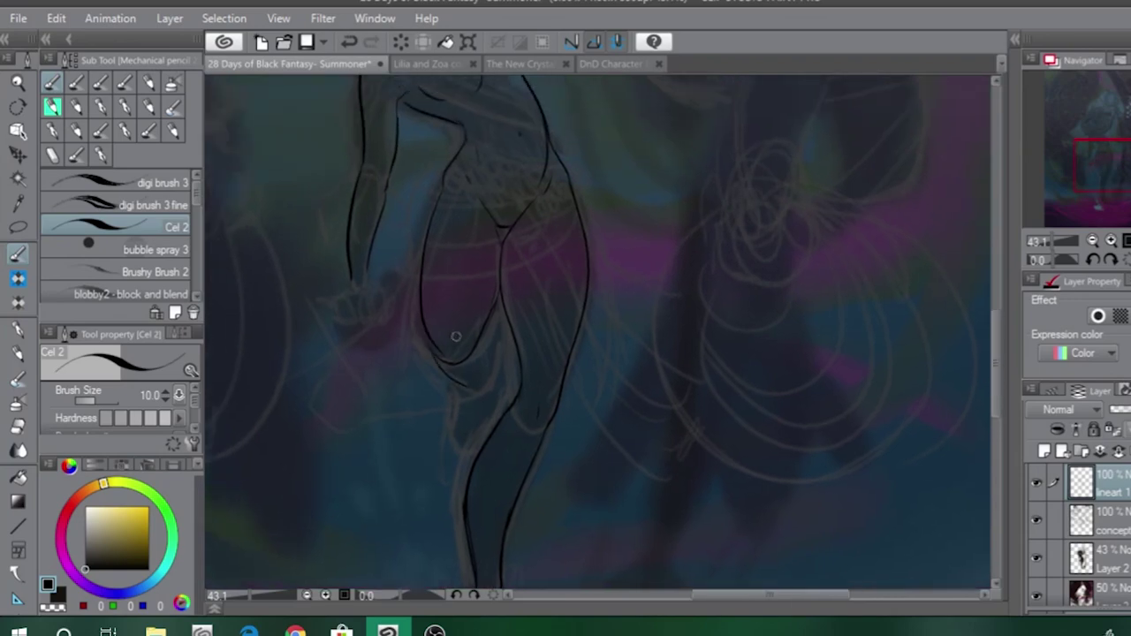
drag(491, 325, 483, 389)
mouse_move(482, 332)
mouse_down()
mouse_move(479, 390)
mouse_move(468, 372)
mouse_move(456, 383)
mouse_move(444, 349)
mouse_move(463, 422)
mouse_up()
drag(494, 371, 494, 411)
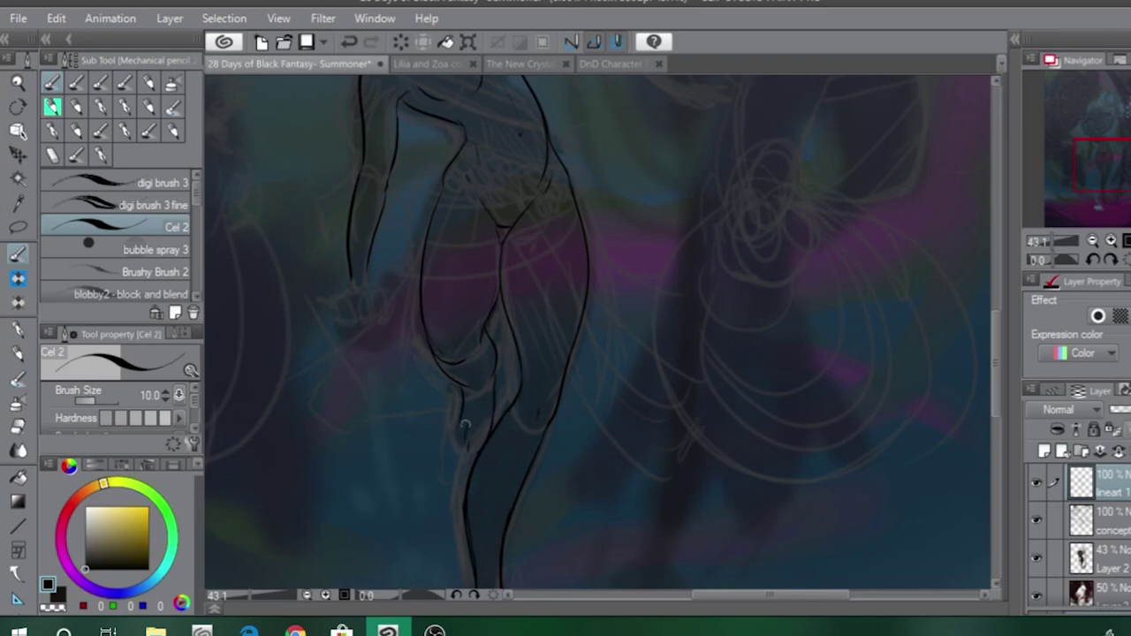
click(349, 42)
mouse_move(468, 448)
mouse_down()
mouse_move(461, 432)
mouse_move(472, 456)
mouse_up()
click(350, 42)
drag(497, 368, 491, 418)
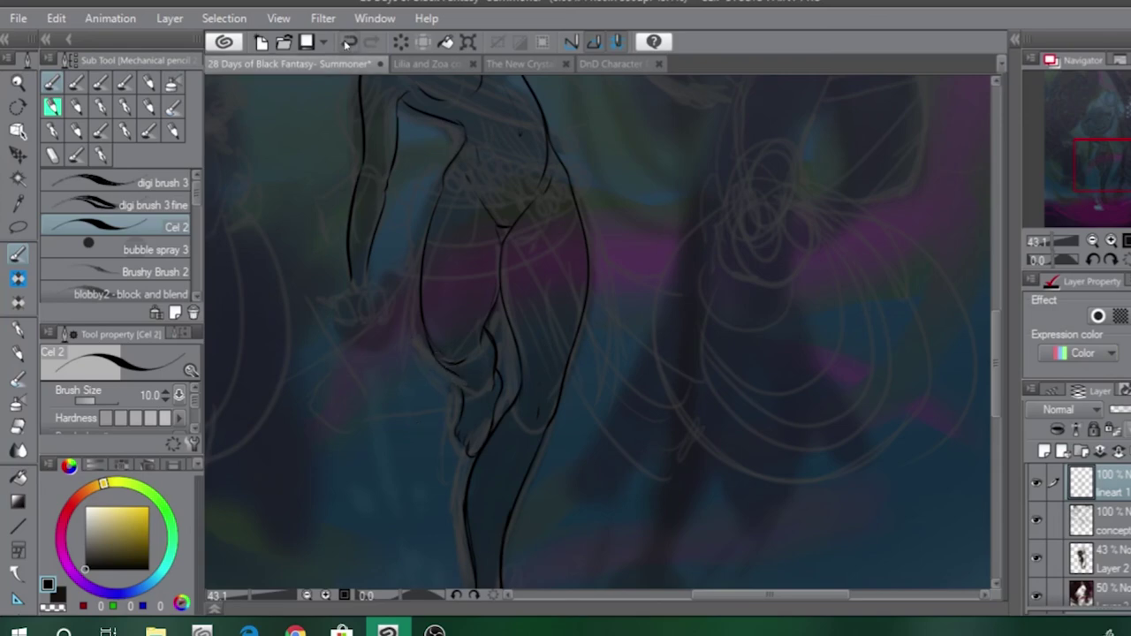
key(ctrl+z)
key(ctrl+y)
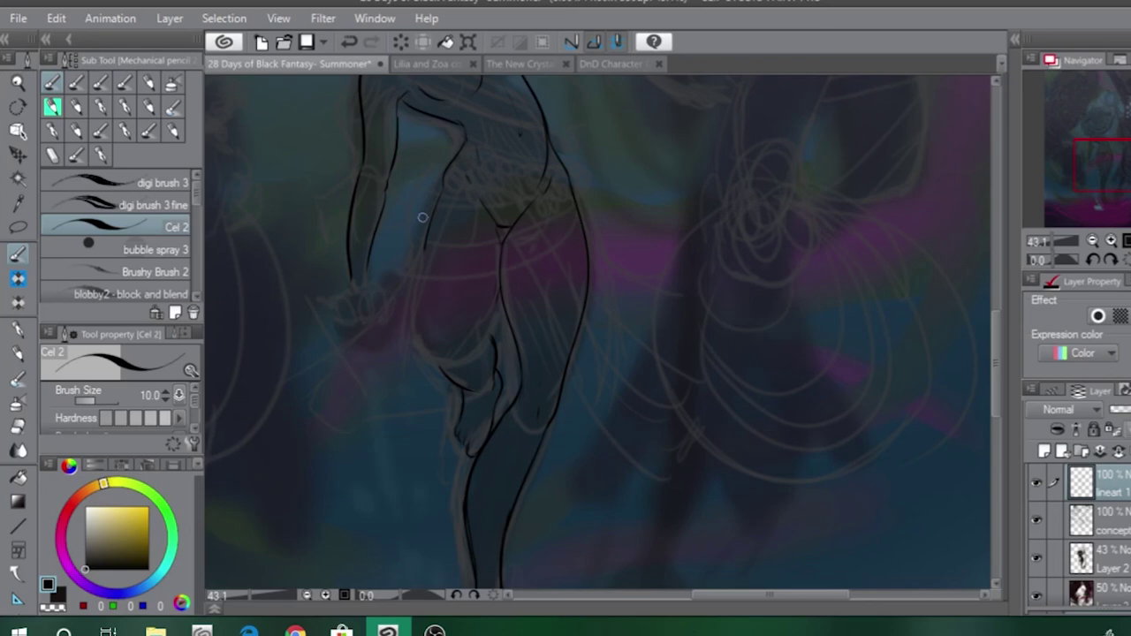
Try the left thigh contour and short knee lines, undoing most attempts
mouse_move(442, 187)
mouse_down()
mouse_move(409, 284)
mouse_move(425, 349)
mouse_up()
key(ctrl+z)
drag(431, 237, 433, 361)
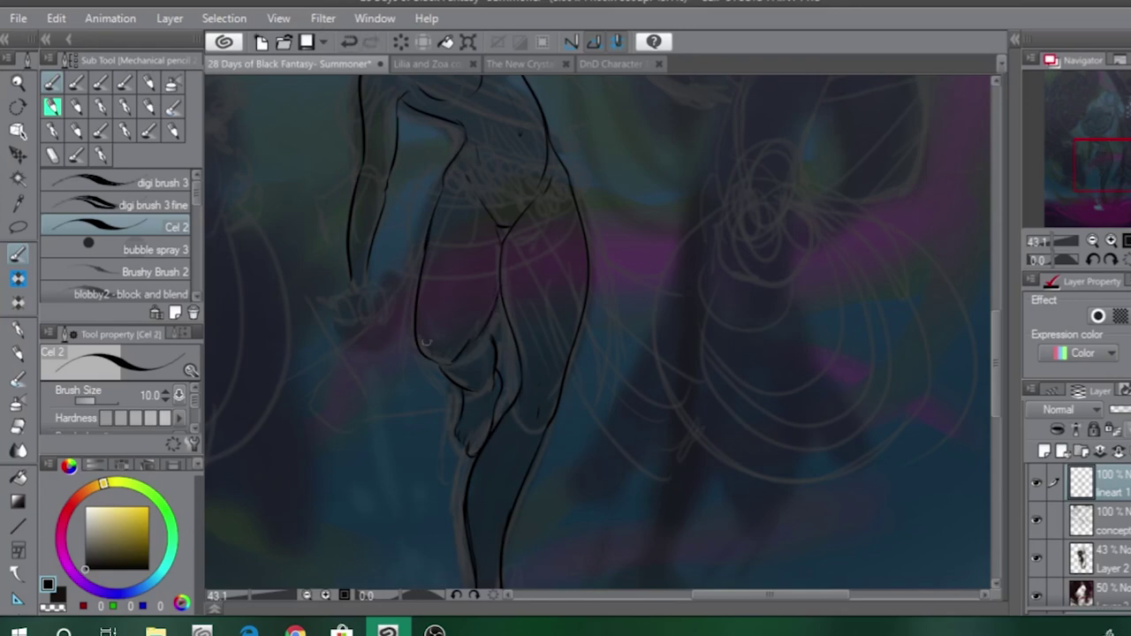
click(345, 41)
drag(467, 339, 451, 355)
drag(493, 322, 482, 352)
click(350, 42)
click(350, 41)
click(350, 42)
click(350, 41)
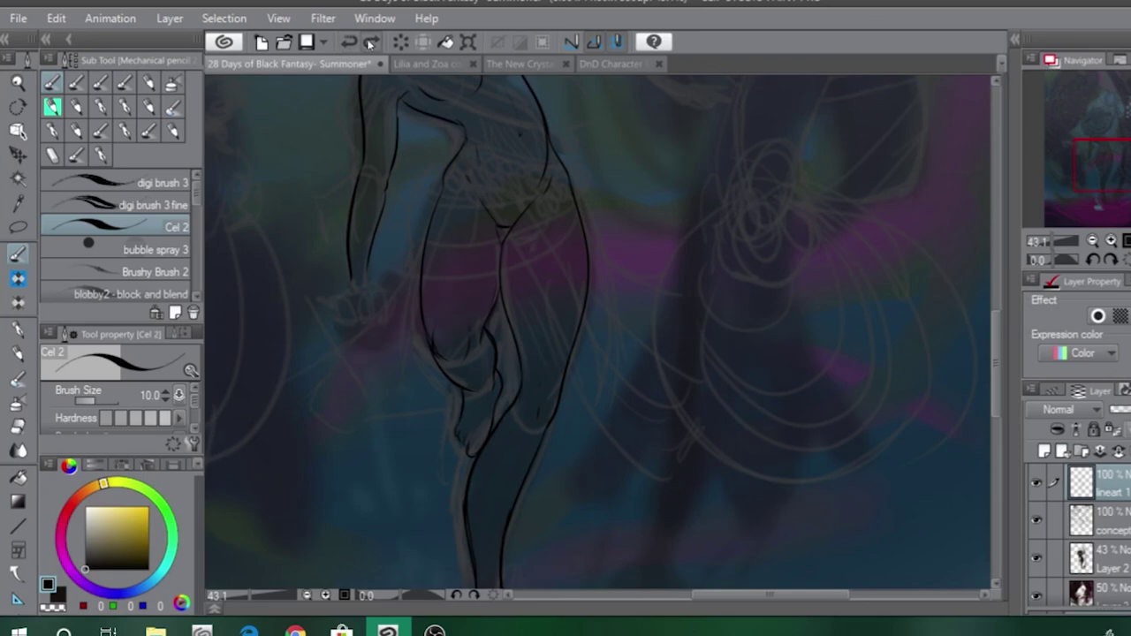
click(371, 41)
click(371, 41)
click(351, 42)
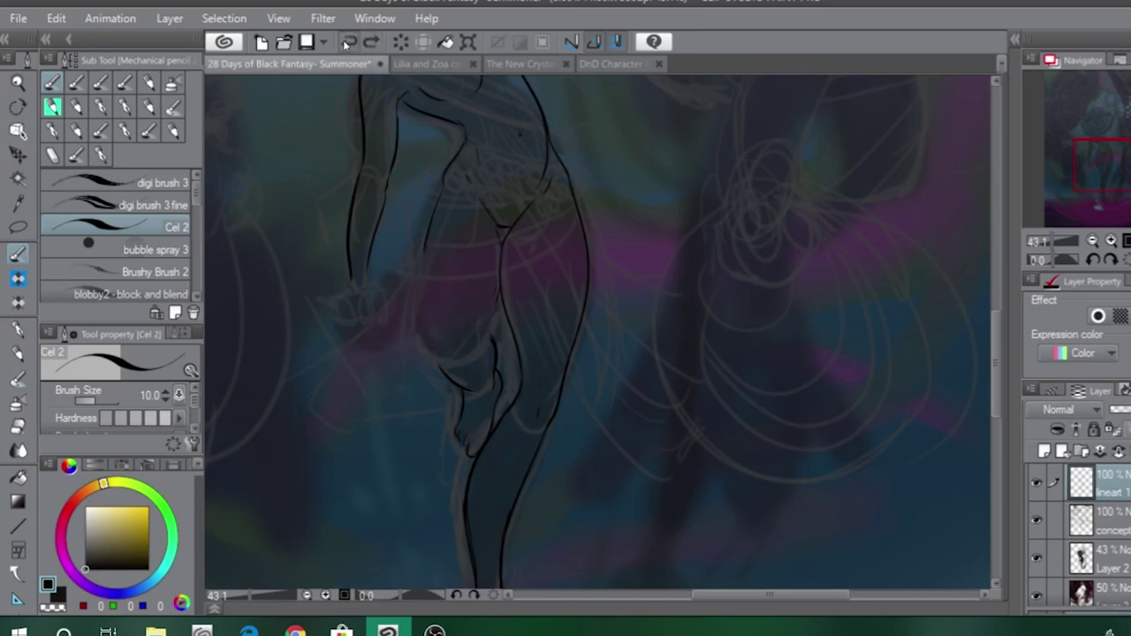
click(351, 41)
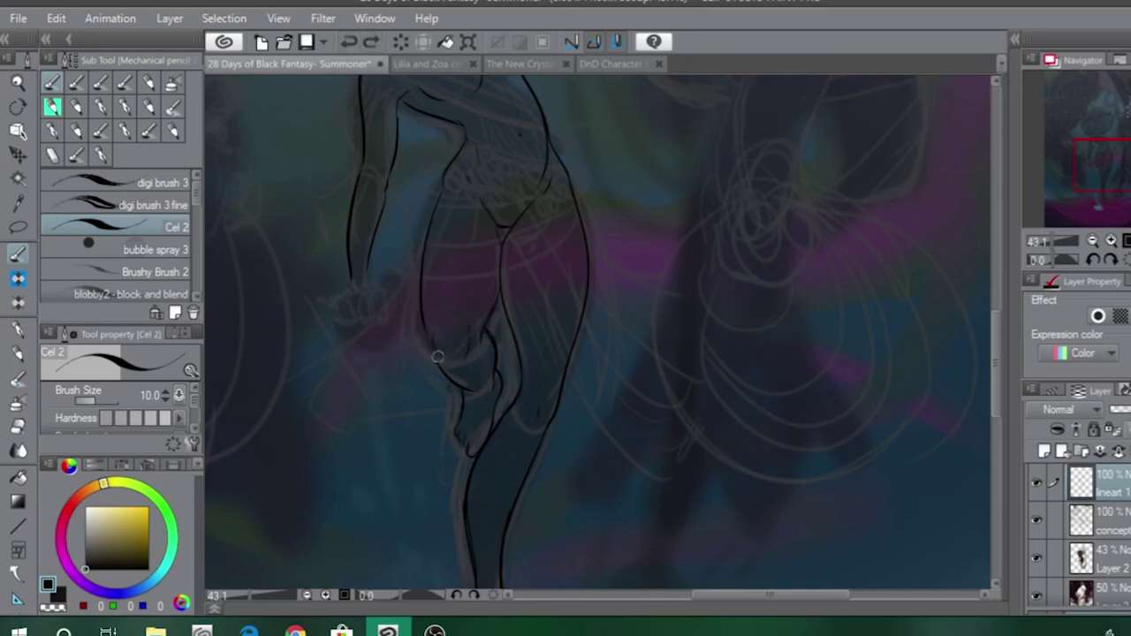
Ink a curve across the knee and join the left thigh contour to it
drag(427, 337, 421, 329)
drag(493, 318, 439, 361)
drag(422, 323, 440, 359)
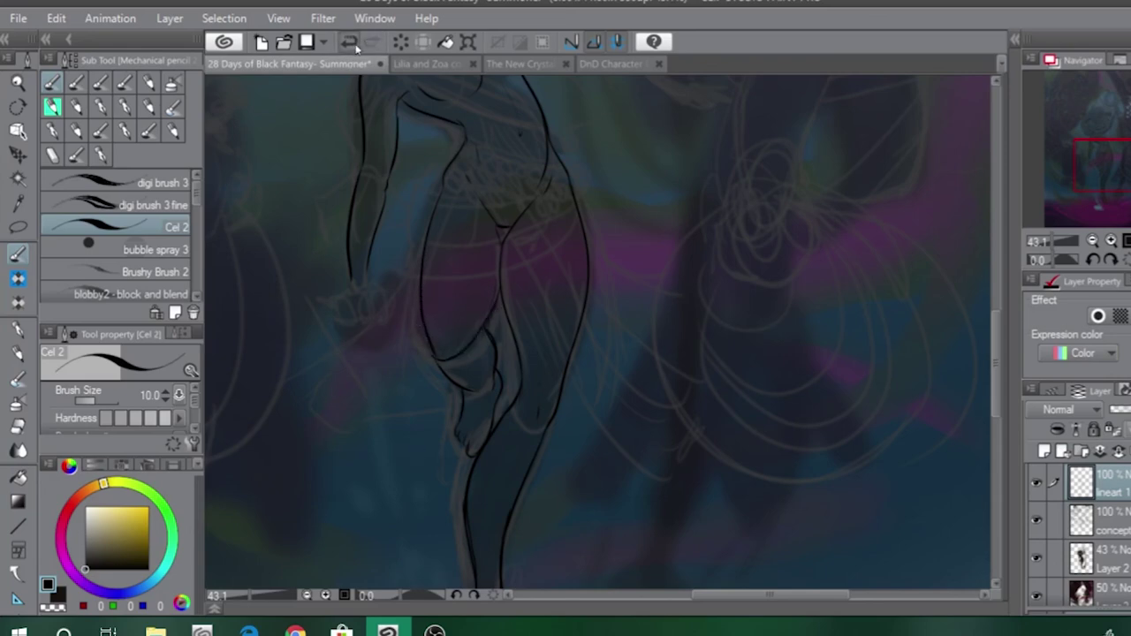
Re-ink the left thigh contour, the knee curve and the thigh's bottom edge
key(ctrl+z)
mouse_move(425, 284)
mouse_down()
mouse_move(422, 353)
mouse_move(439, 358)
mouse_up()
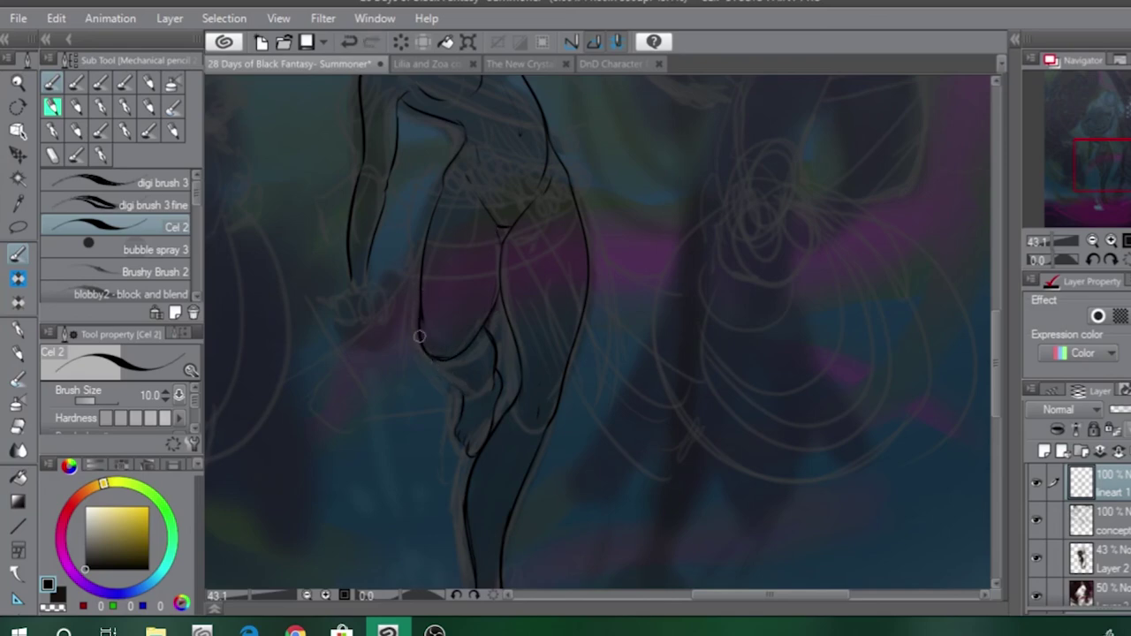
drag(425, 354, 458, 383)
drag(439, 372, 426, 357)
drag(433, 357, 470, 366)
drag(449, 361, 460, 365)
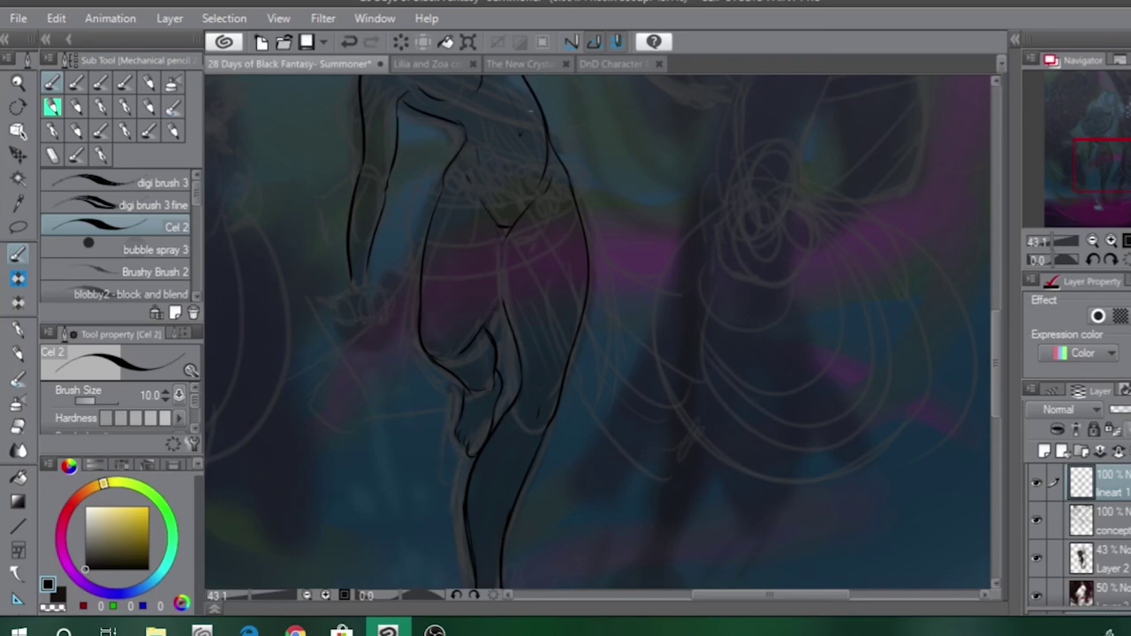
Ink the inner thigh line and retry the stroke from inner thigh to knee
mouse_move(481, 196)
mouse_down()
mouse_move(500, 240)
mouse_move(496, 323)
mouse_up()
click(350, 42)
key(ctrl+y)
drag(501, 301, 456, 353)
click(349, 44)
drag(500, 291, 456, 357)
click(349, 43)
drag(497, 293, 456, 357)
Undo the leftover knee strokes and lasso the knee and lower-leg lineart
click(349, 42)
drag(497, 294, 452, 360)
click(350, 42)
mouse_move(494, 307)
mouse_down()
mouse_move(447, 365)
mouse_move(469, 340)
mouse_move(438, 360)
mouse_move(428, 354)
mouse_move(423, 239)
mouse_move(442, 194)
mouse_move(426, 324)
mouse_up()
click(349, 42)
click(349, 42)
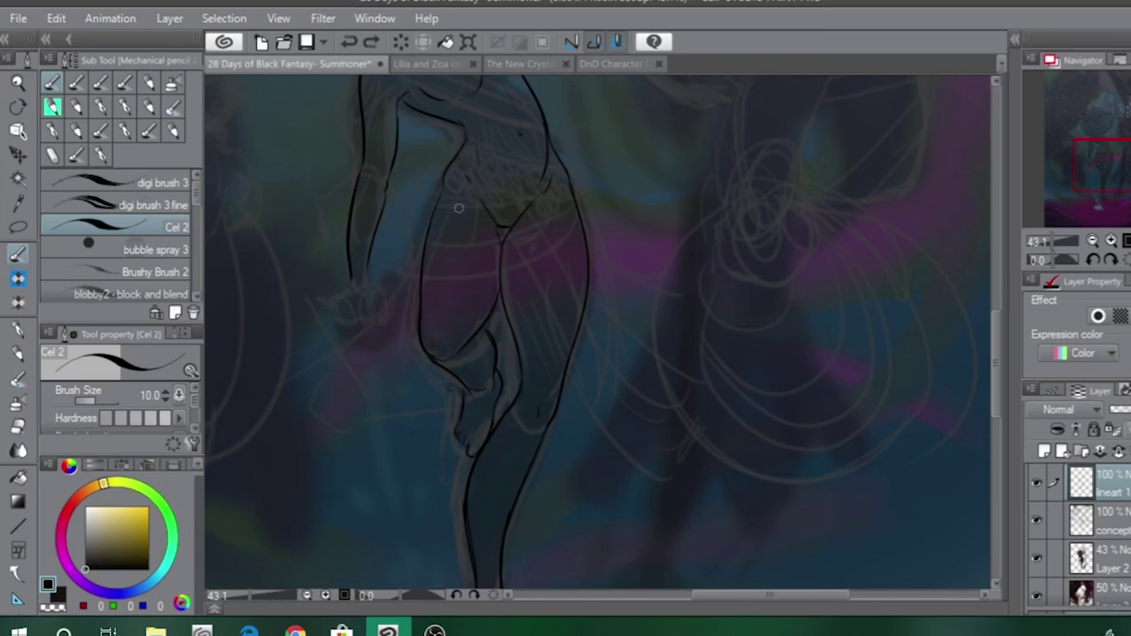
key(m)
mouse_move(423, 358)
mouse_down()
mouse_move(451, 358)
mouse_move(493, 324)
mouse_move(506, 400)
mouse_move(467, 461)
mouse_move(432, 429)
mouse_move(423, 358)
mouse_up()
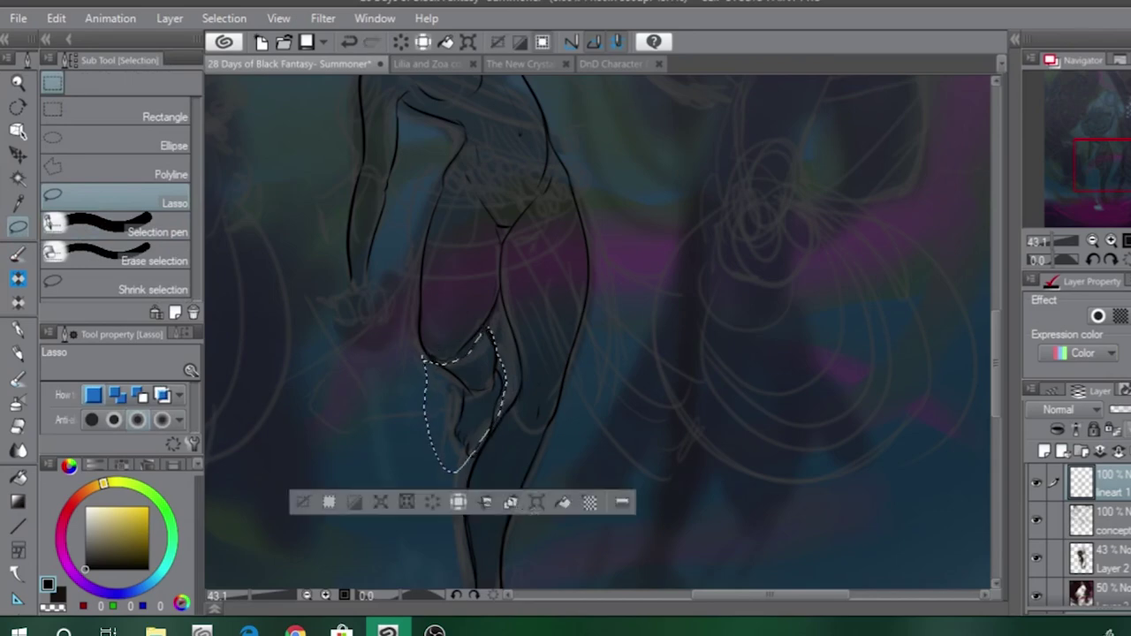
Rotate and skew the selected knee and lower-leg lines into a new angle, then deselect
key(ctrl+t)
mouse_move(362, 328)
mouse_down()
mouse_move(356, 356)
mouse_move(439, 396)
mouse_move(445, 384)
mouse_up()
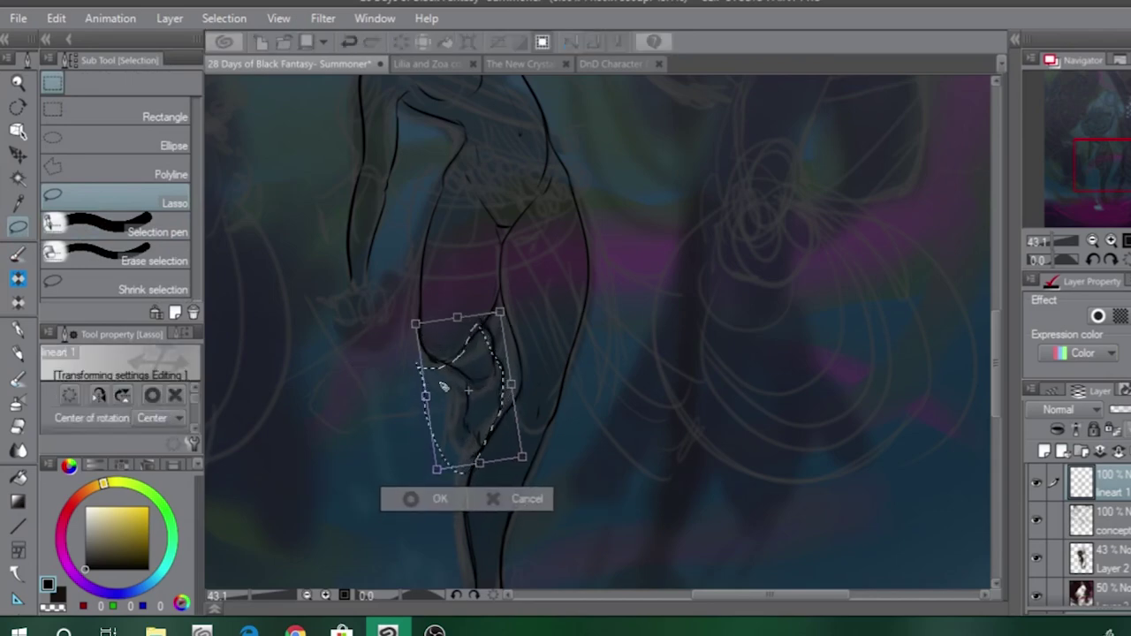
click(412, 495)
click(306, 492)
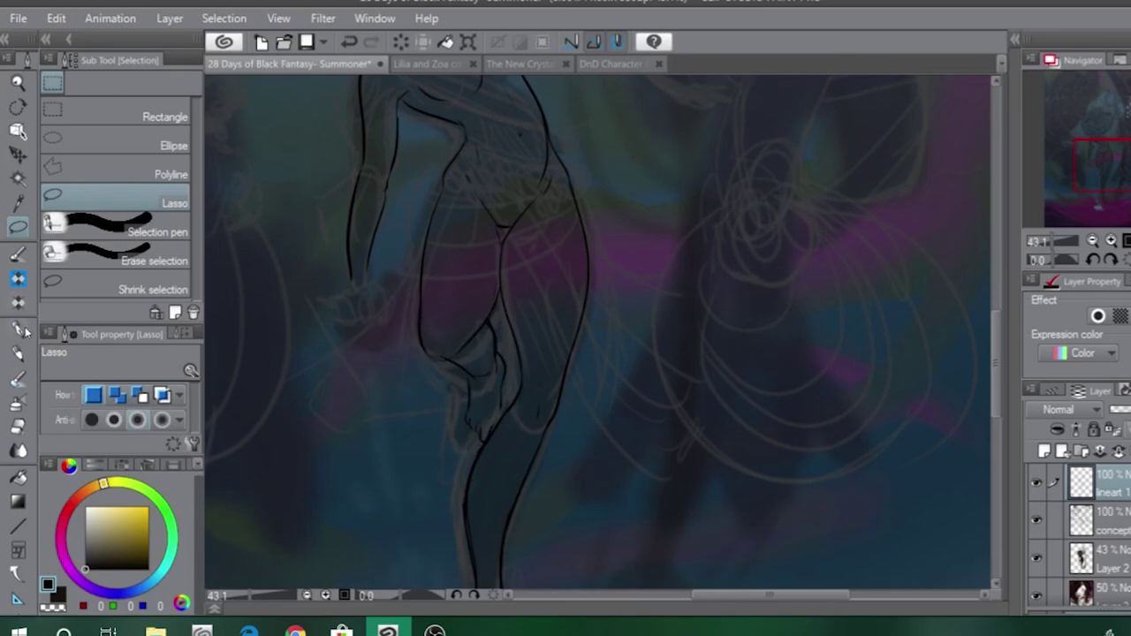
Return to the Cel 2 pen, test a stroke on the leg and undo it
click(20, 255)
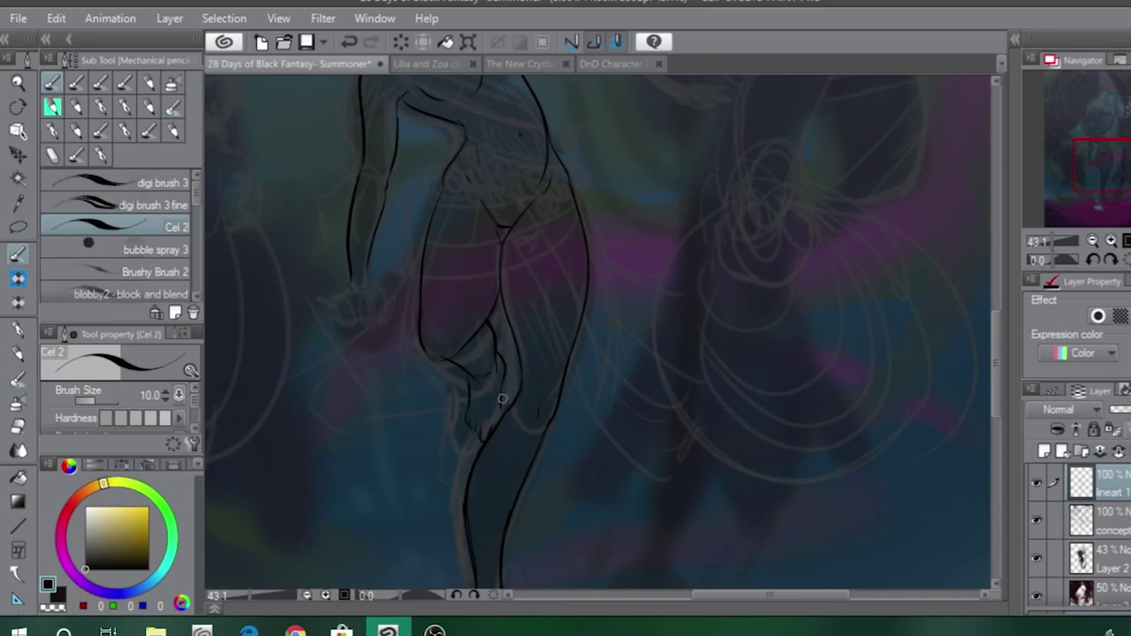
mouse_move(423, 337)
mouse_down()
mouse_move(451, 355)
mouse_move(420, 330)
mouse_move(431, 335)
mouse_move(420, 301)
mouse_move(425, 348)
mouse_move(450, 361)
mouse_up()
key(ctrl+z)
scroll(420, 310, up, 3)
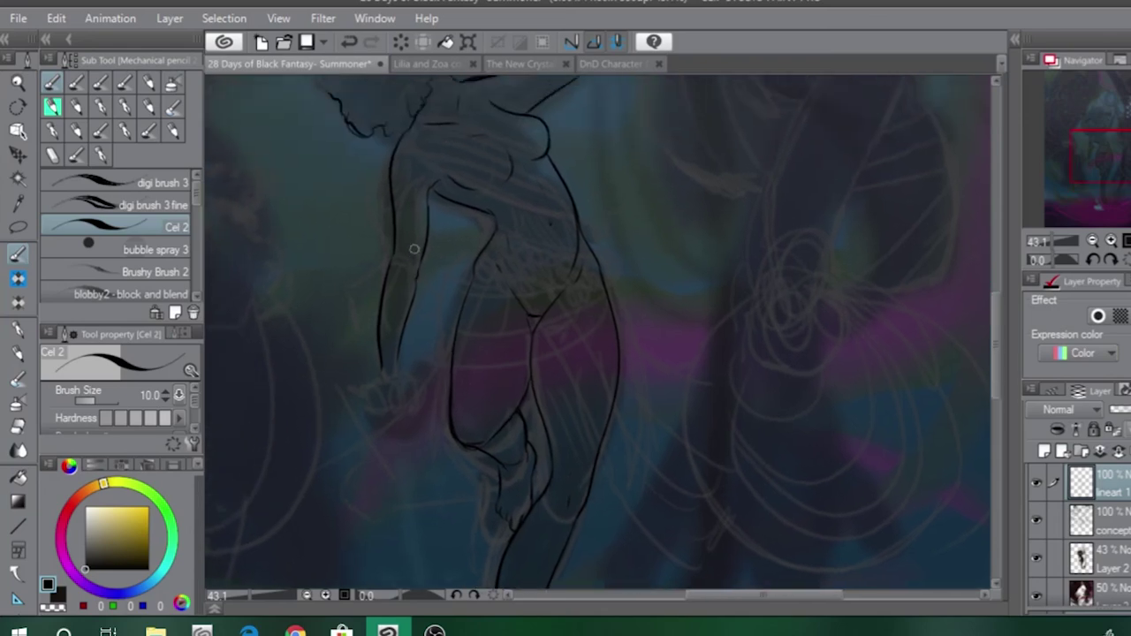
key(ctrl+z)
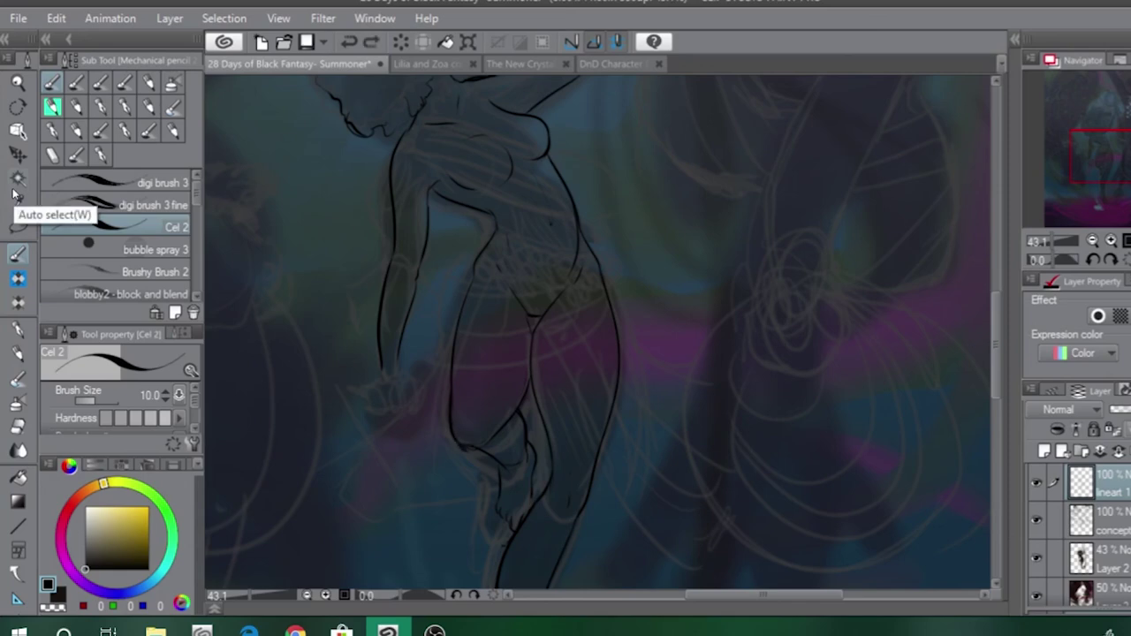
Tilt the reselected lower-leg lines slightly counterclockwise, commit, and clear the selection
key(ctrl+z)
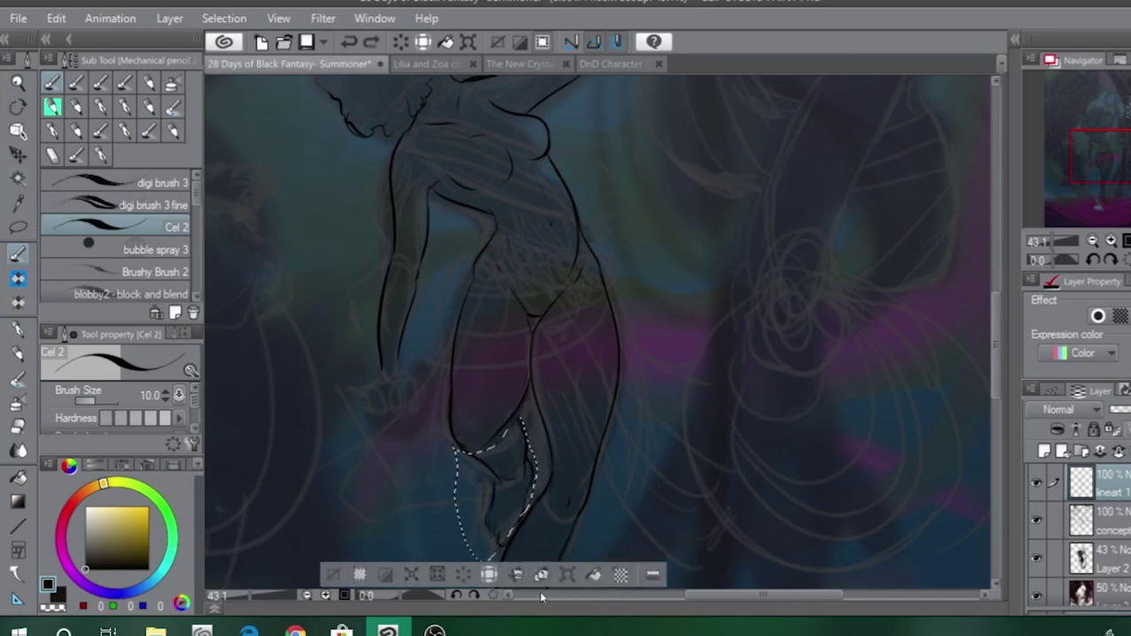
click(564, 575)
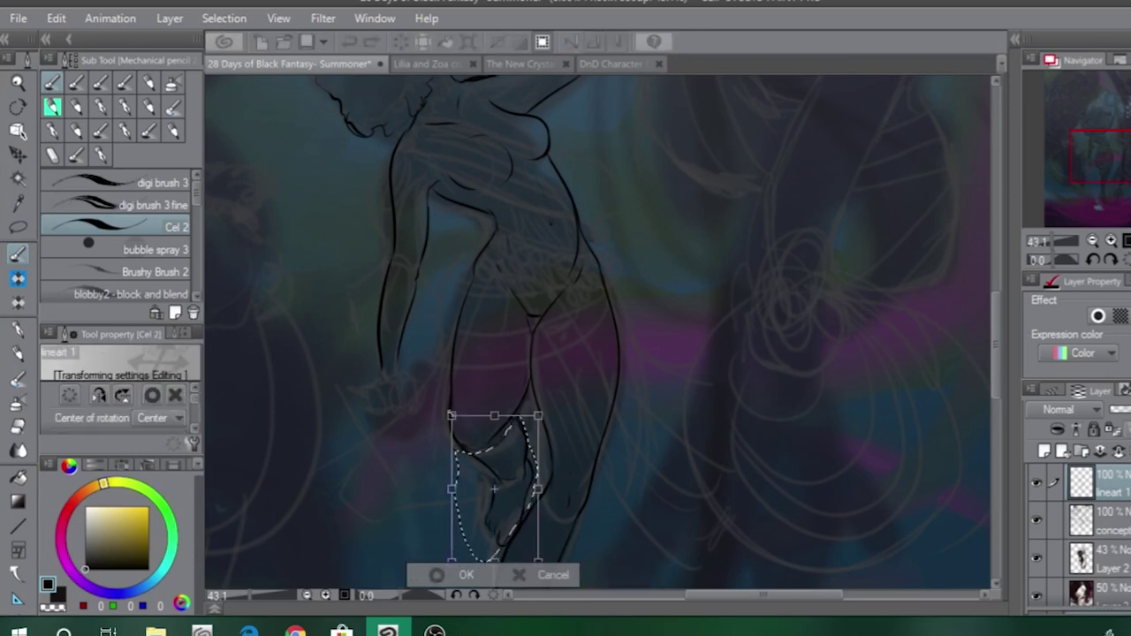
drag(460, 427, 323, 270)
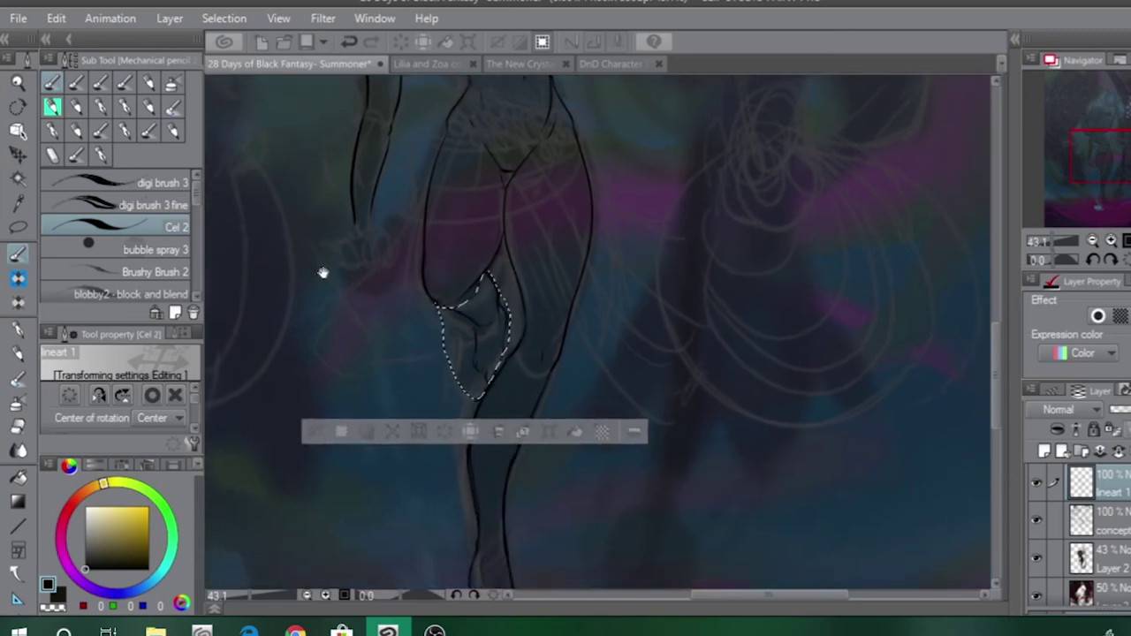
key(ctrl+z)
key(ctrl+z)
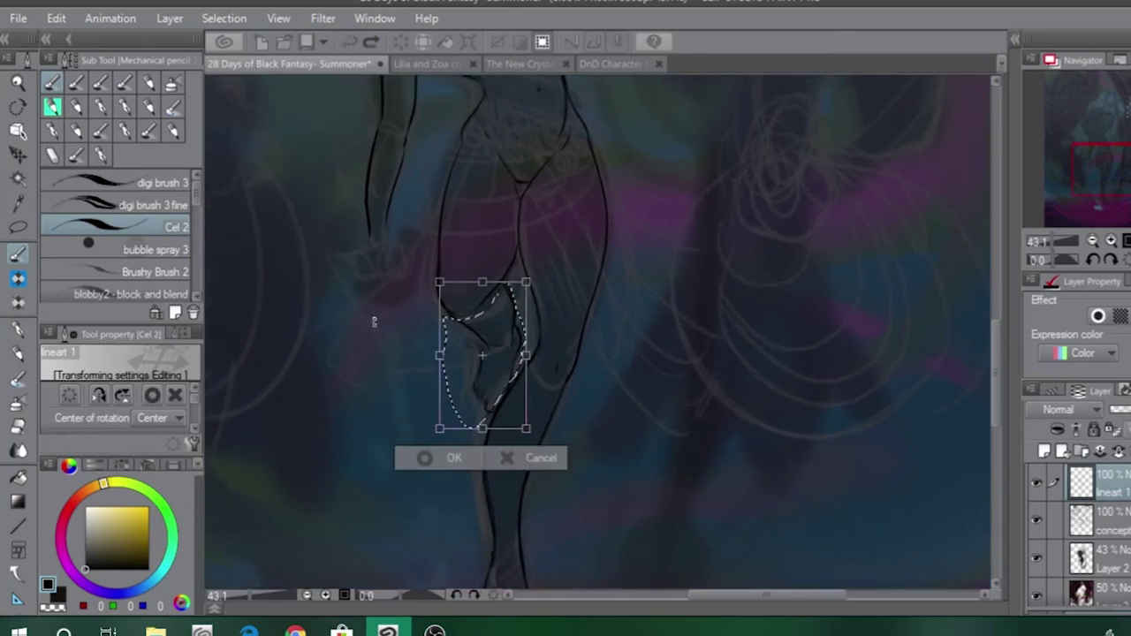
drag(392, 345, 405, 366)
key(Return)
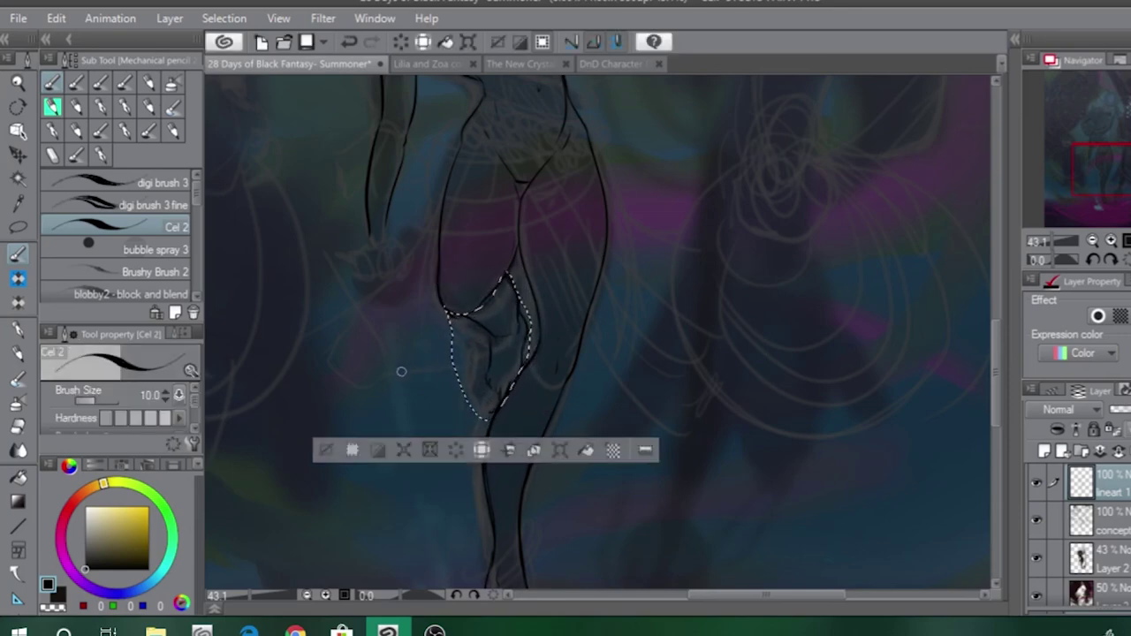
click(326, 450)
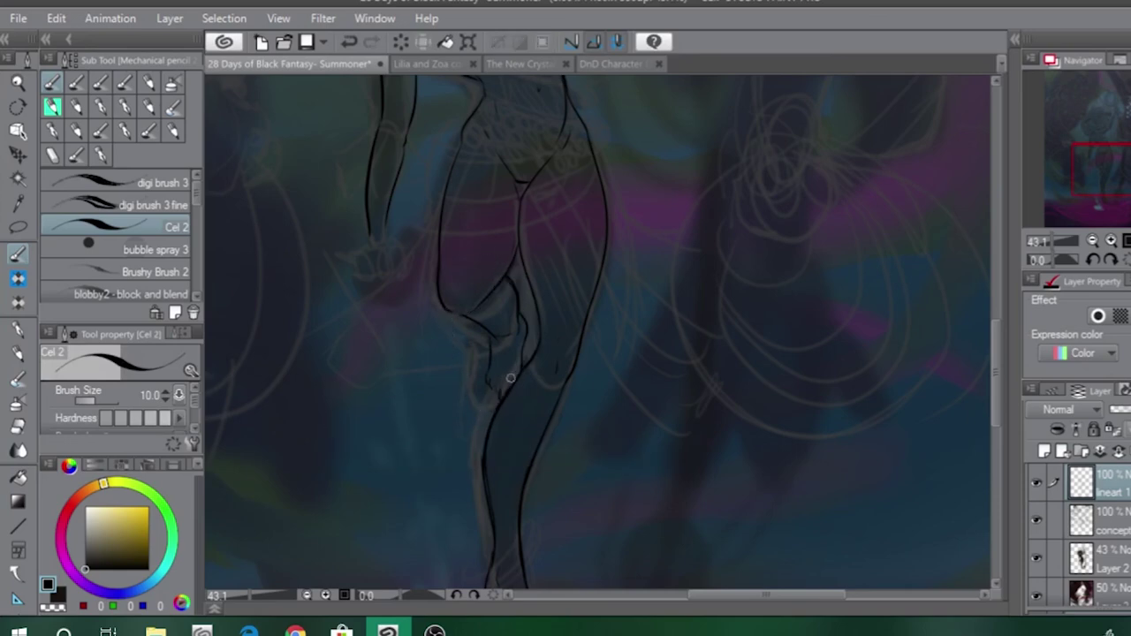
Ink a wavy curl at the top of the hair and extend the raised arm line upward
scroll(508, 339, down, 3)
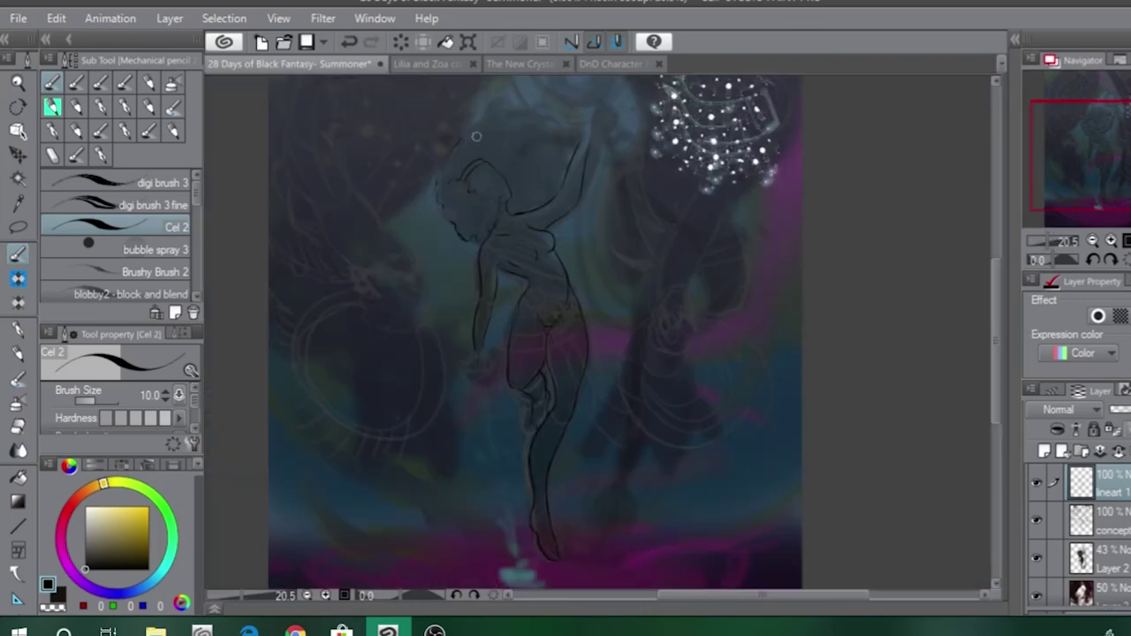
mouse_move(464, 135)
mouse_down()
mouse_move(510, 90)
mouse_move(503, 106)
mouse_move(545, 100)
mouse_move(533, 123)
mouse_move(519, 113)
mouse_move(520, 83)
mouse_up()
scroll(565, 124, up, 1)
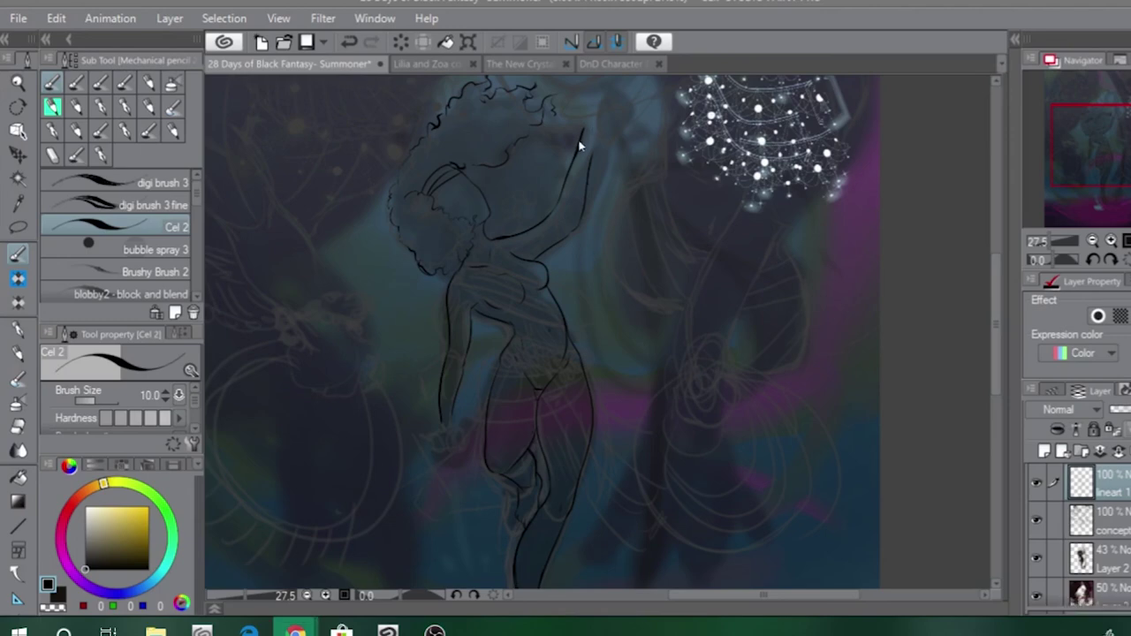
drag(583, 125, 601, 93)
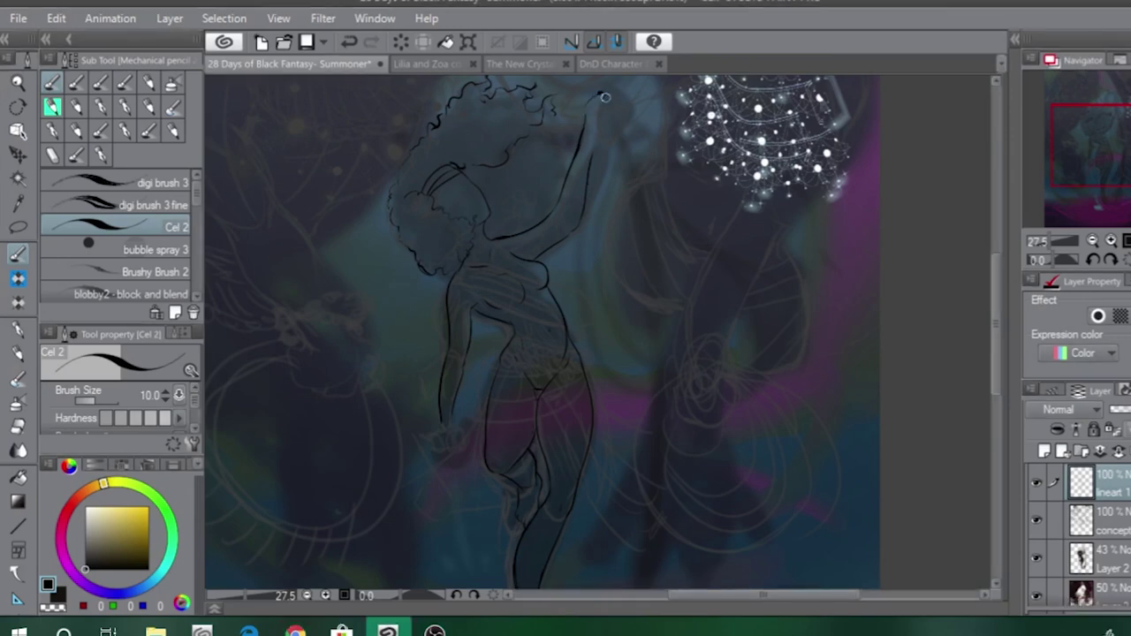
scroll(605, 104, up, 1)
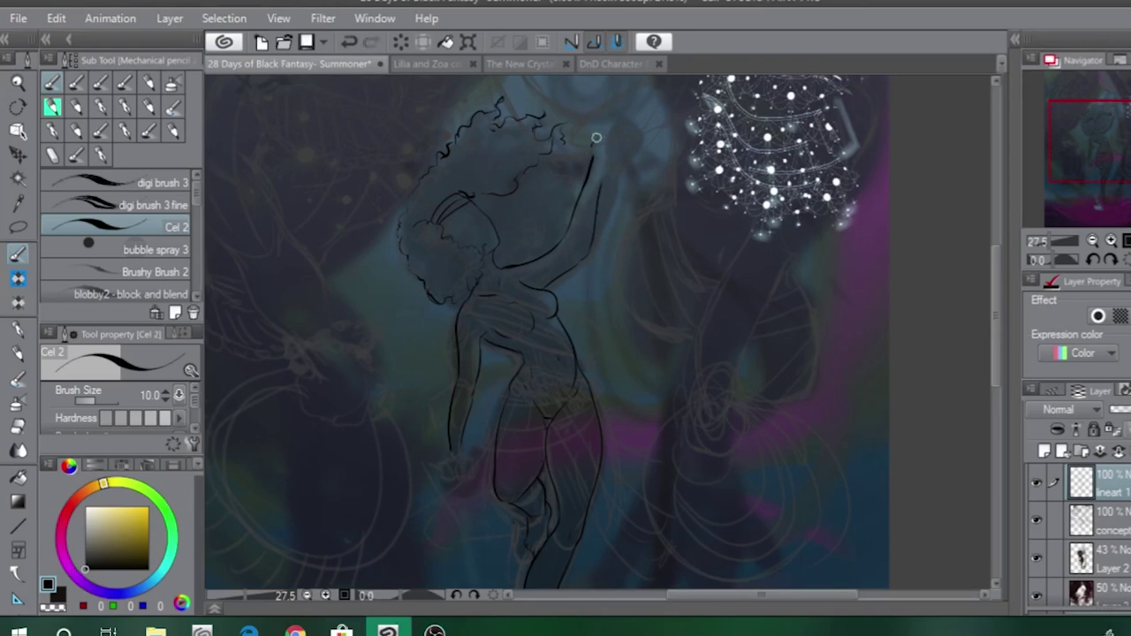
key(ctrl+z)
mouse_move(584, 184)
mouse_down()
mouse_move(595, 148)
mouse_move(620, 130)
mouse_up()
key(ctrl+z)
key(ctrl+z)
Extend the raised arm's upper line and outline the hand's fingertips
click(588, 151)
scroll(593, 144, up, 3)
drag(588, 170, 579, 217)
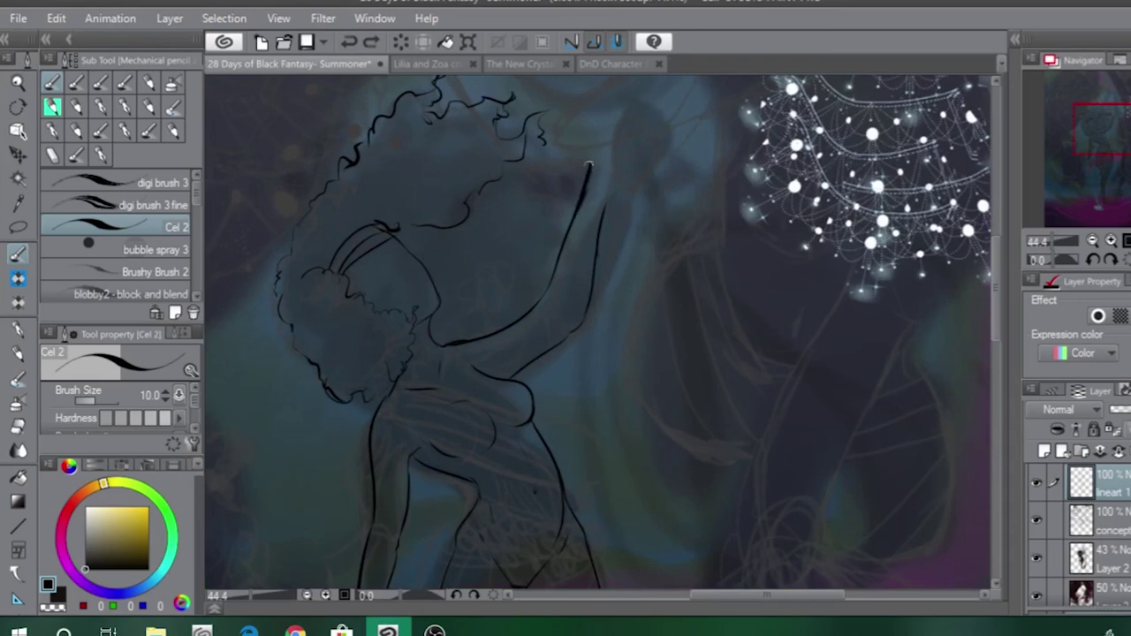
key(ctrl+z)
mouse_move(578, 202)
mouse_down()
mouse_move(593, 156)
mouse_move(612, 160)
mouse_move(592, 198)
mouse_up()
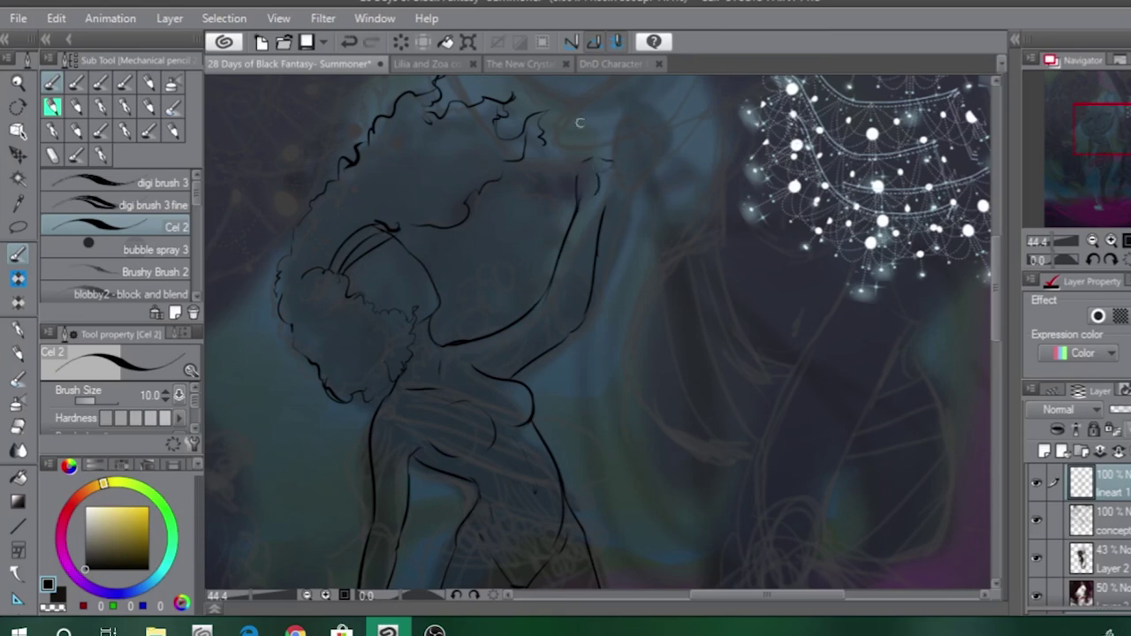
drag(591, 143, 625, 159)
key(ctrl+z)
drag(582, 170, 597, 189)
key(ctrl+z)
mouse_move(609, 200)
mouse_down()
mouse_move(597, 188)
mouse_move(610, 161)
mouse_move(588, 150)
mouse_move(610, 138)
mouse_move(636, 167)
mouse_up()
Erase stray finger strokes, outline the fingers' right side and add the wrist line
mouse_move(643, 102)
mouse_down()
mouse_move(630, 162)
mouse_move(619, 144)
mouse_move(639, 108)
mouse_up()
mouse_move(598, 152)
mouse_down()
mouse_move(575, 160)
mouse_move(613, 173)
mouse_up()
key(ctrl+z)
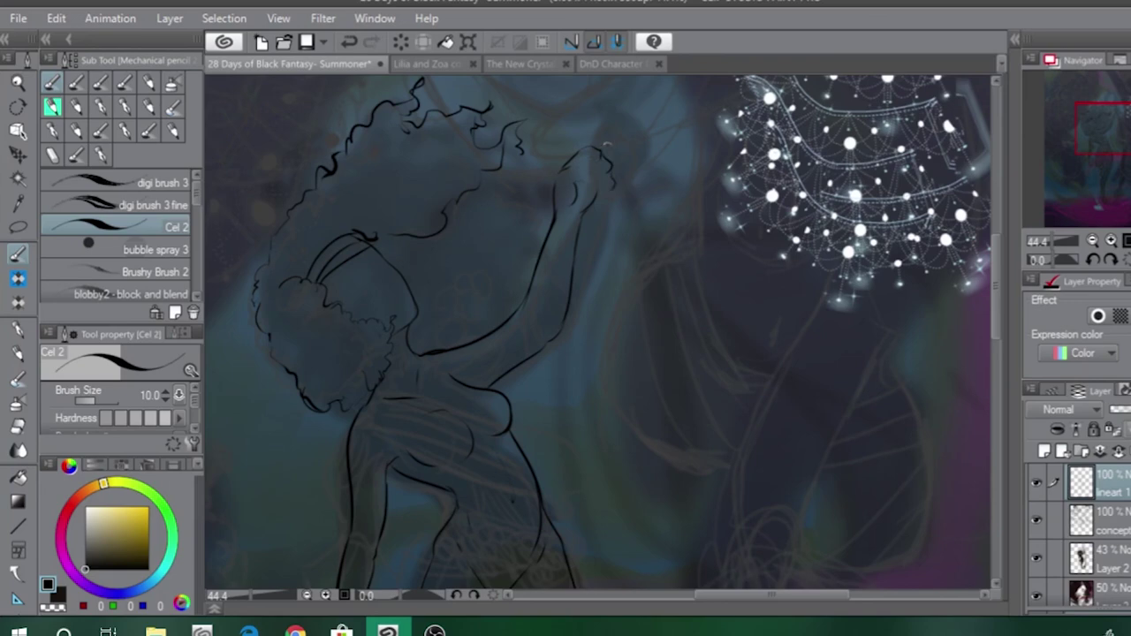
drag(612, 189, 603, 202)
drag(560, 172, 549, 230)
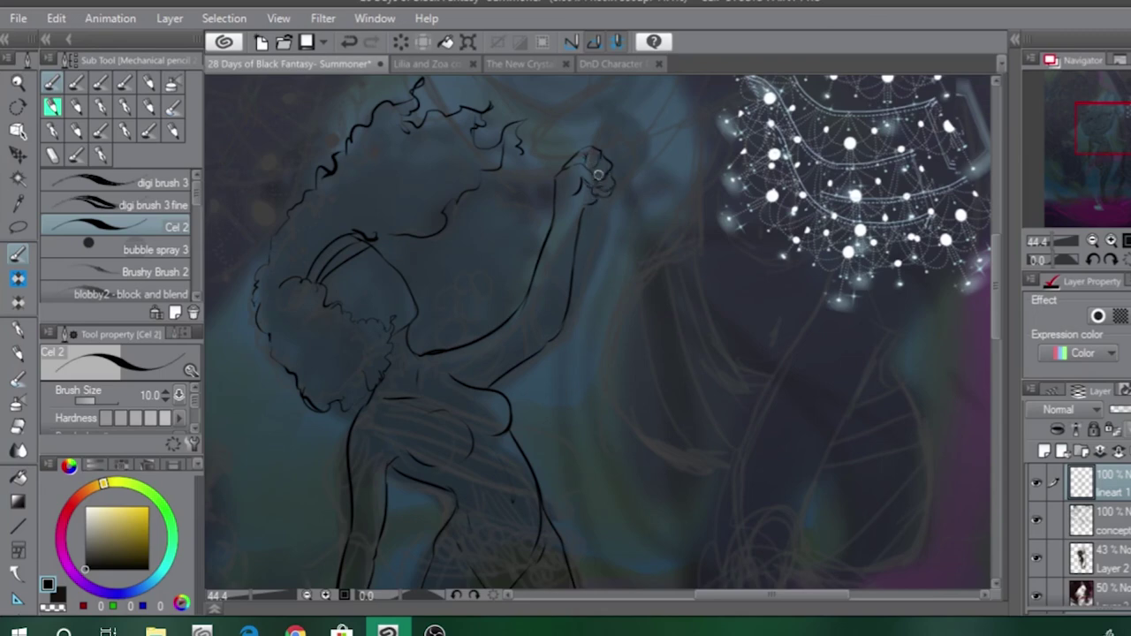
key(ctrl+z)
drag(601, 185, 610, 193)
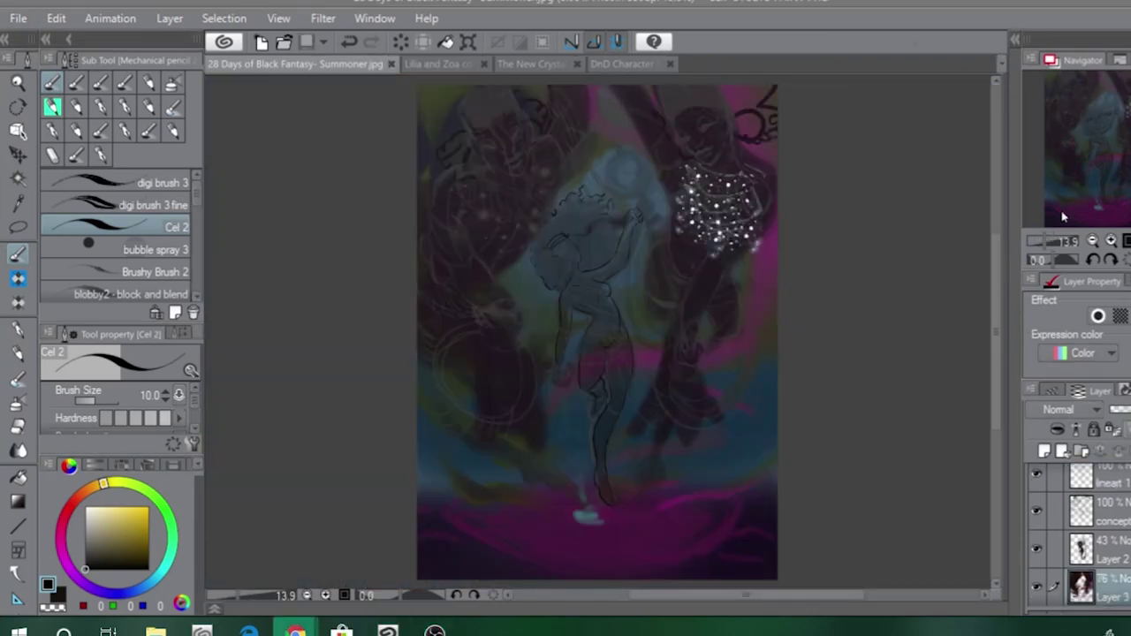
On the lineart 1 layer, erase the leftmost headband stroke and add a curly hair stroke
scroll(1063, 217, up, 4)
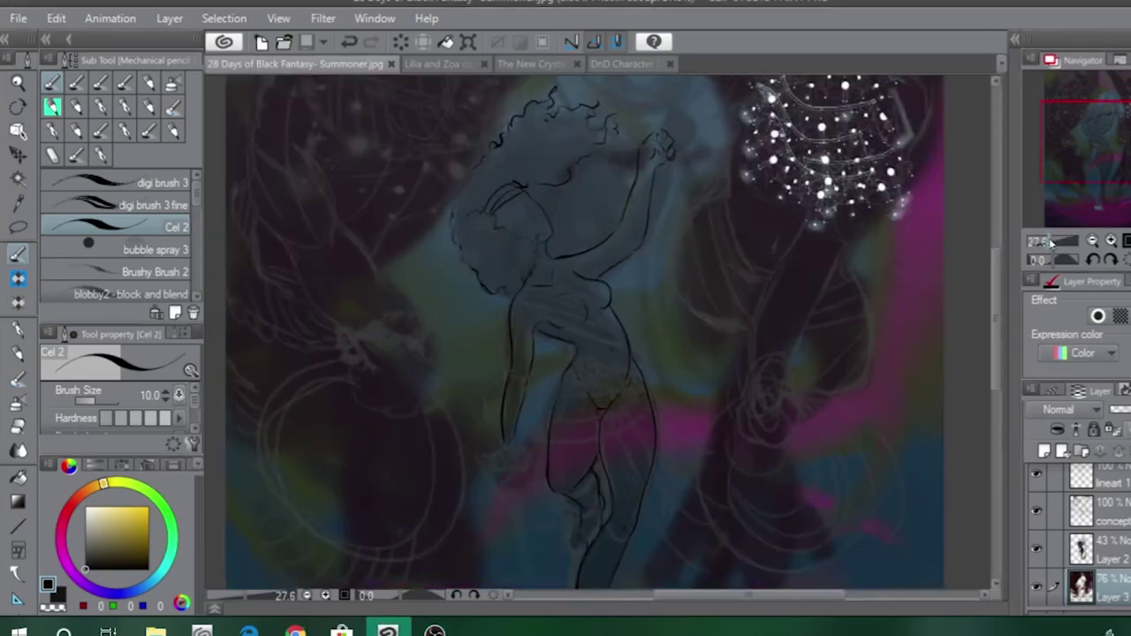
scroll(1051, 234, up, 1)
scroll(1058, 243, up, 3)
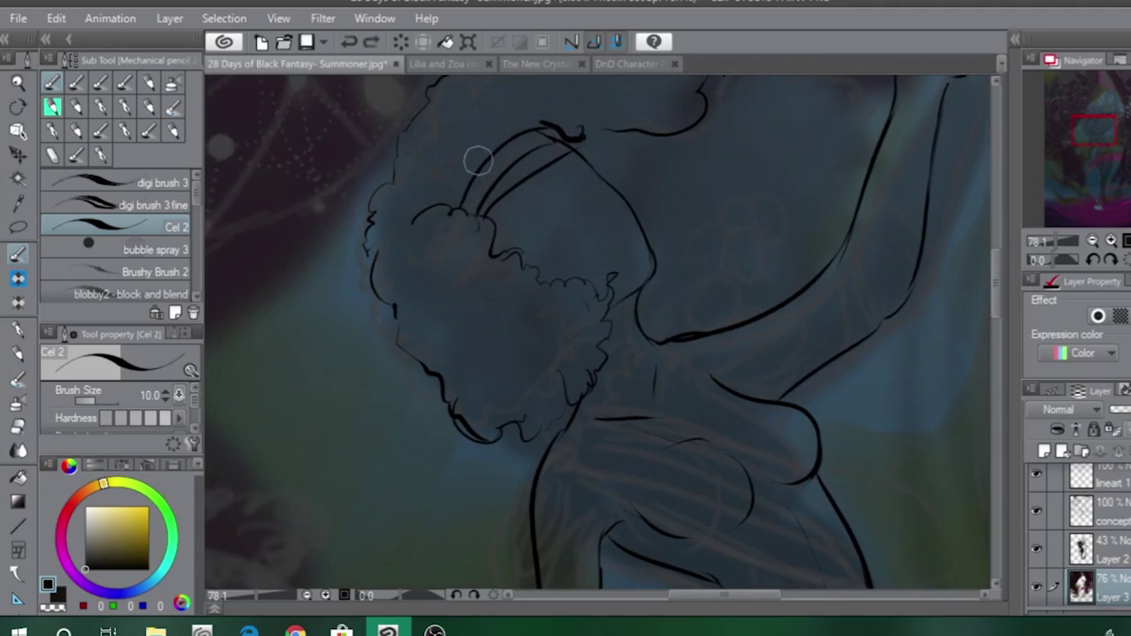
key(ctrl+shift+n)
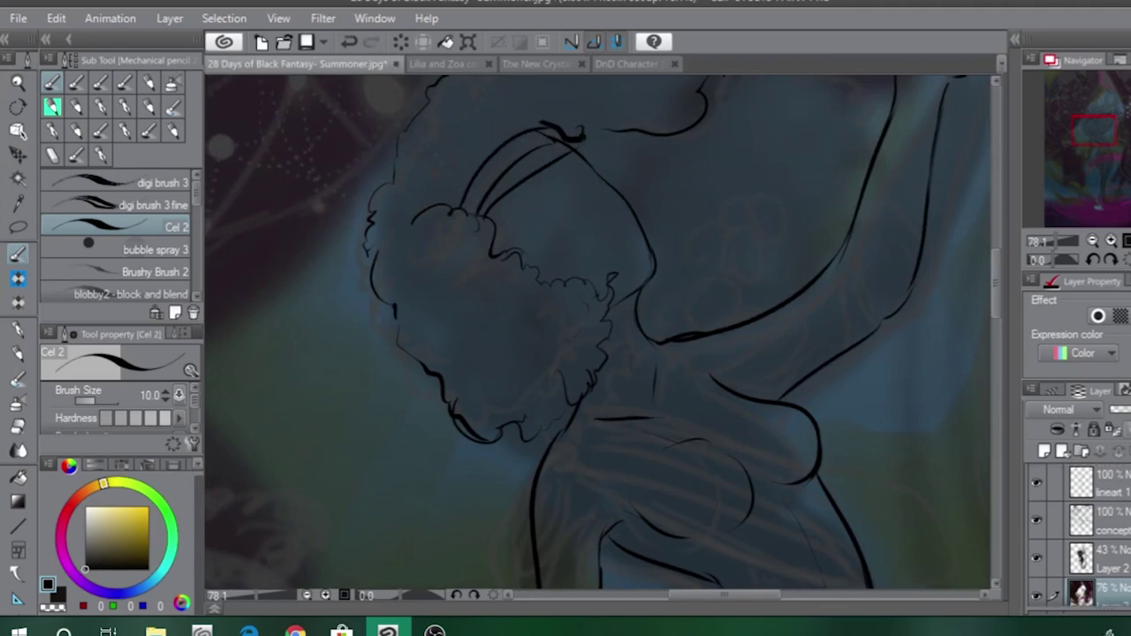
click(1113, 491)
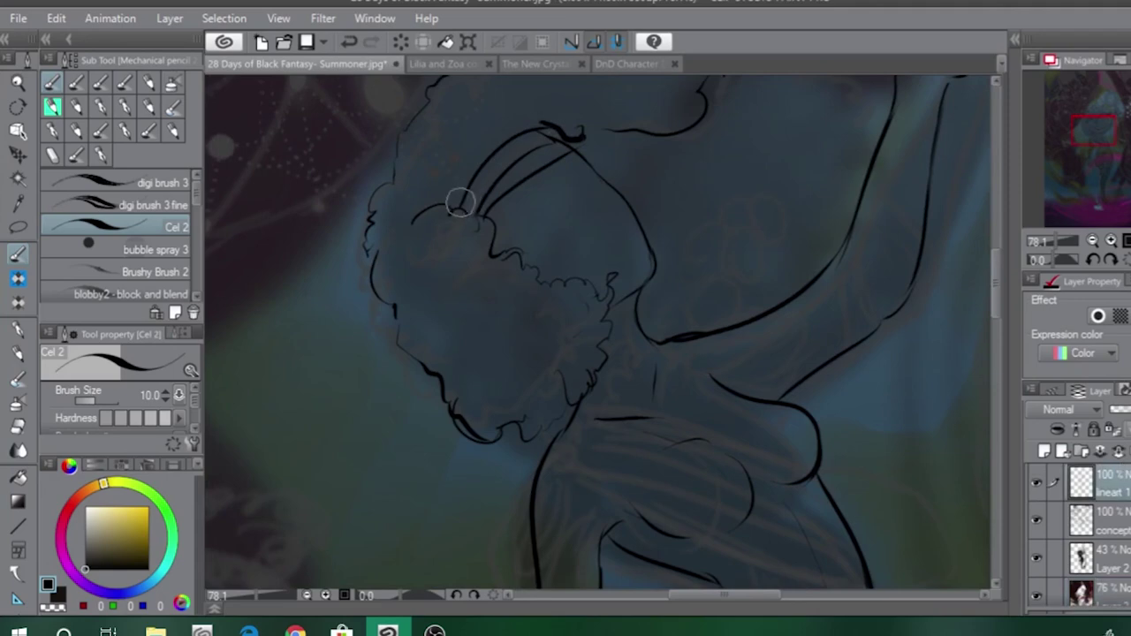
mouse_move(461, 209)
mouse_down()
mouse_move(498, 138)
mouse_move(539, 105)
mouse_move(586, 121)
mouse_up()
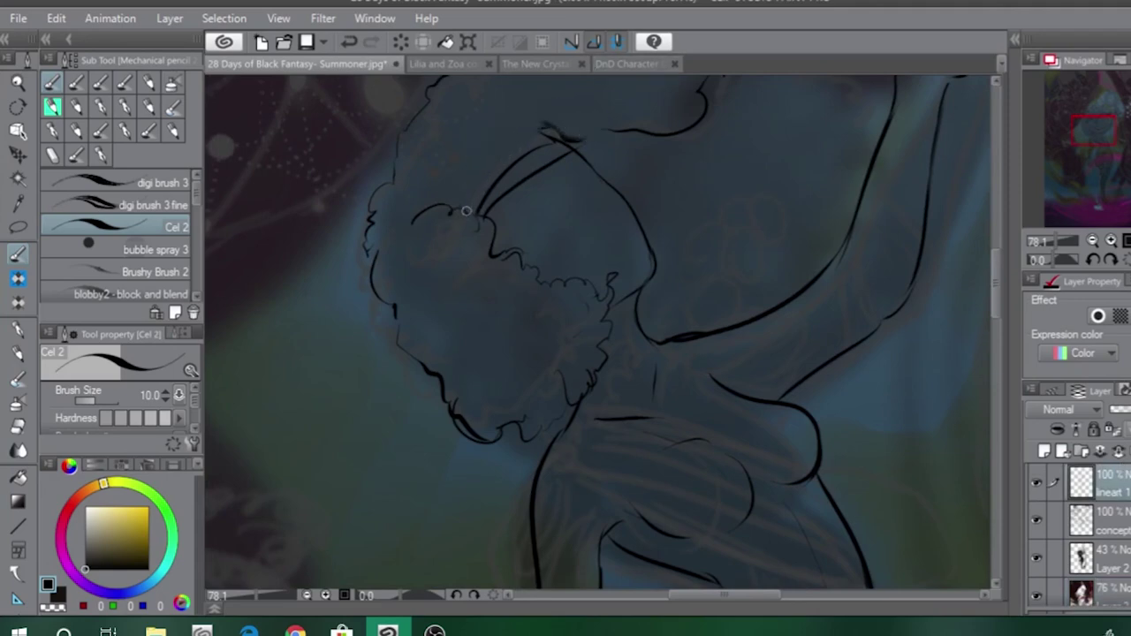
mouse_move(462, 210)
mouse_down()
mouse_move(491, 229)
mouse_move(475, 204)
mouse_move(518, 144)
mouse_move(503, 147)
mouse_move(496, 170)
mouse_move(544, 116)
mouse_move(580, 113)
mouse_move(563, 116)
mouse_move(553, 137)
mouse_move(585, 128)
mouse_move(601, 103)
mouse_move(592, 198)
mouse_up()
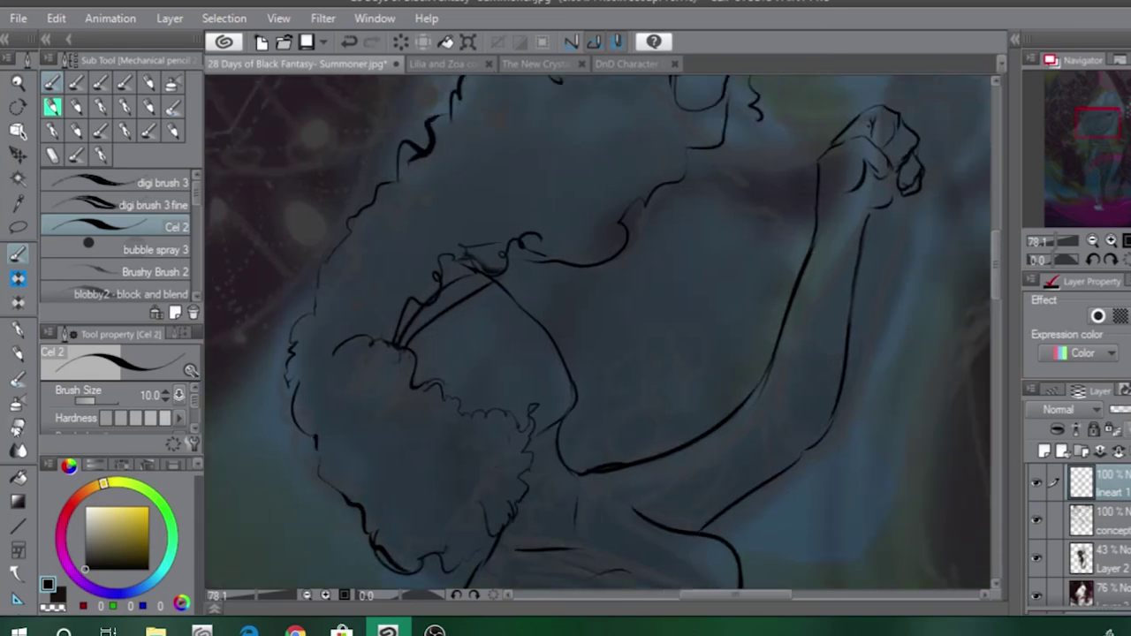
Erase stray lines near the raised fist and add small curls along the hair edge
key(e)
mouse_move(684, 106)
mouse_down()
mouse_move(729, 111)
mouse_move(711, 146)
mouse_move(720, 177)
mouse_up()
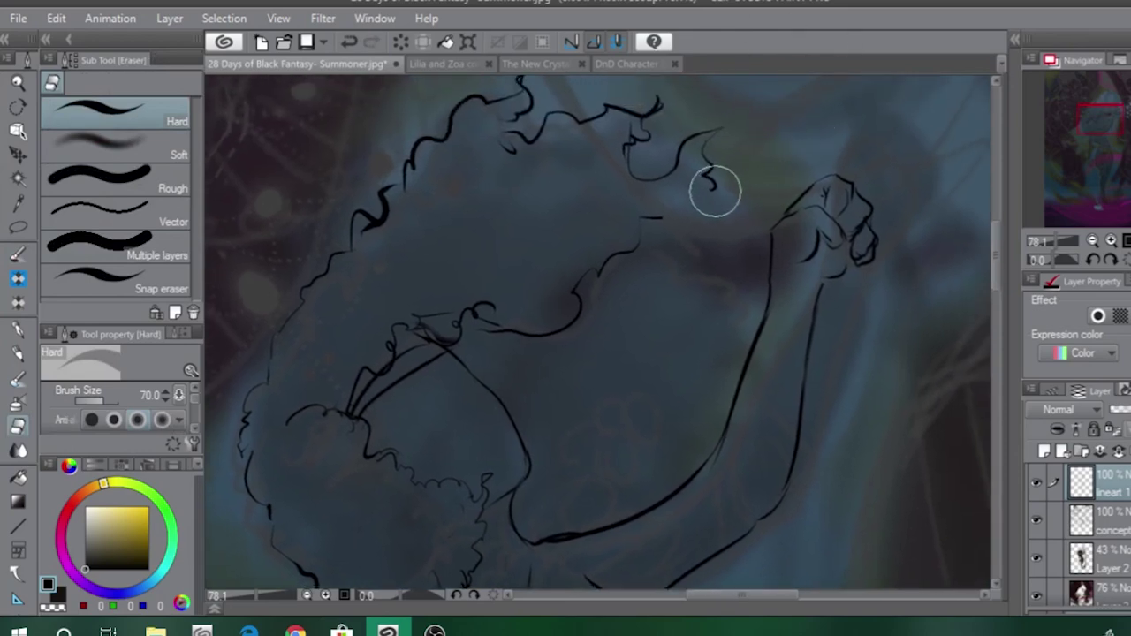
click(22, 253)
mouse_move(708, 183)
mouse_down()
mouse_move(710, 214)
mouse_move(740, 215)
mouse_move(746, 241)
mouse_up()
mouse_move(672, 243)
mouse_down()
mouse_move(756, 276)
mouse_move(784, 495)
mouse_up()
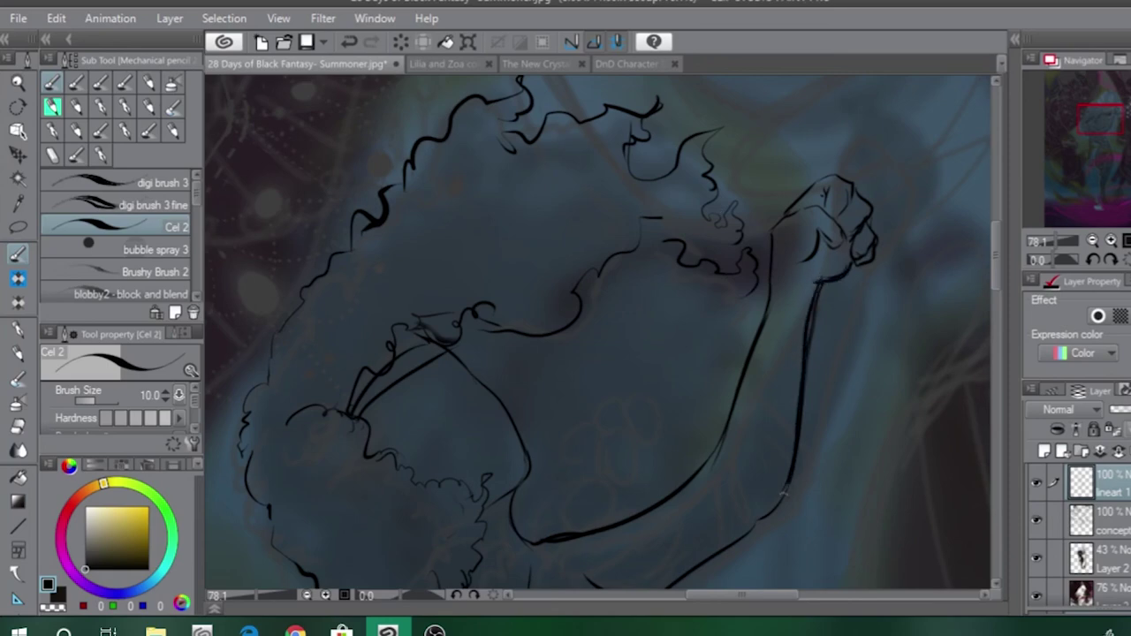
Redraw the forearm's inner and outer edges as thicker lines and erase the old arm lines
key(ctrl+z)
mouse_move(820, 285)
mouse_down()
mouse_move(759, 521)
mouse_move(768, 508)
mouse_move(753, 528)
mouse_up()
drag(771, 267, 711, 477)
drag(725, 409, 785, 218)
mouse_move(765, 328)
mouse_down()
mouse_move(732, 323)
mouse_move(758, 303)
mouse_move(732, 354)
mouse_move(697, 384)
mouse_up()
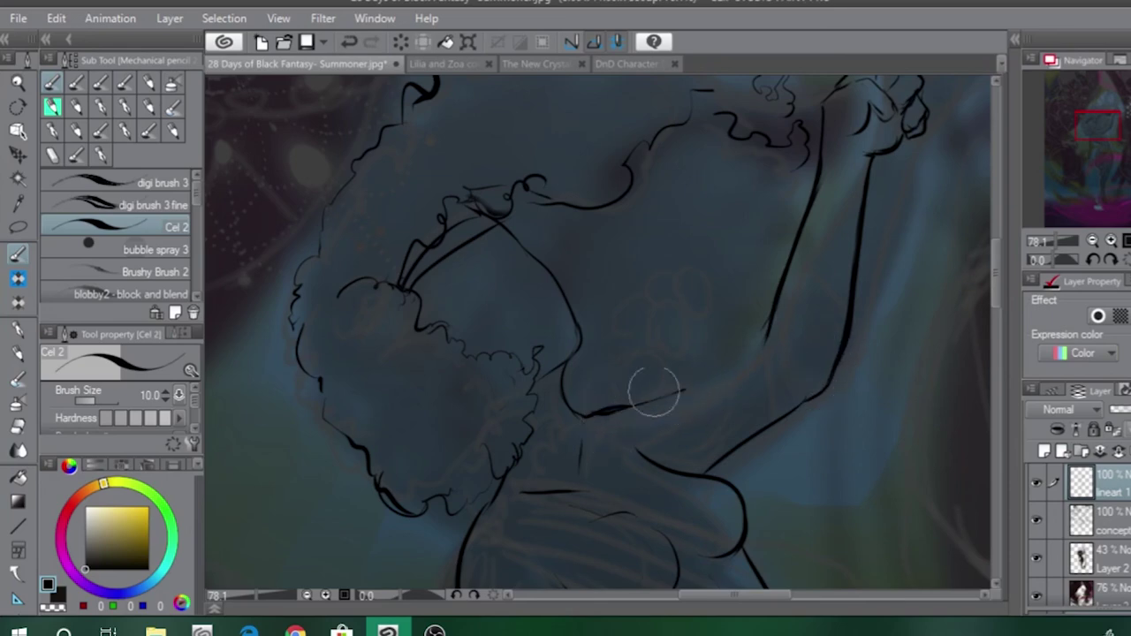
drag(717, 463, 832, 371)
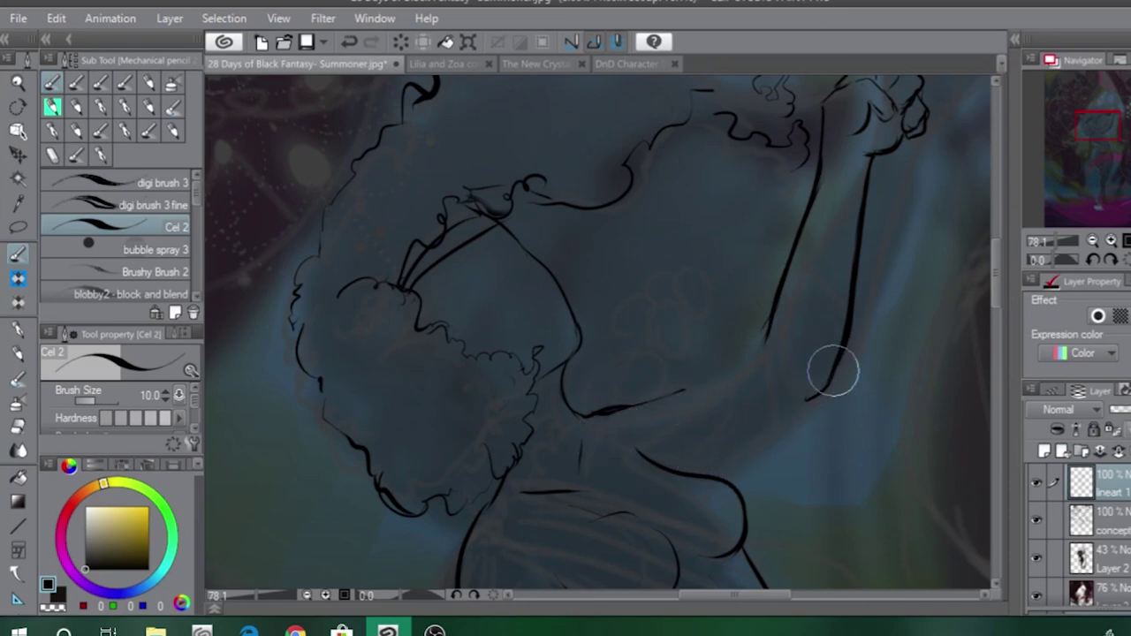
click(1110, 260)
click(1110, 260)
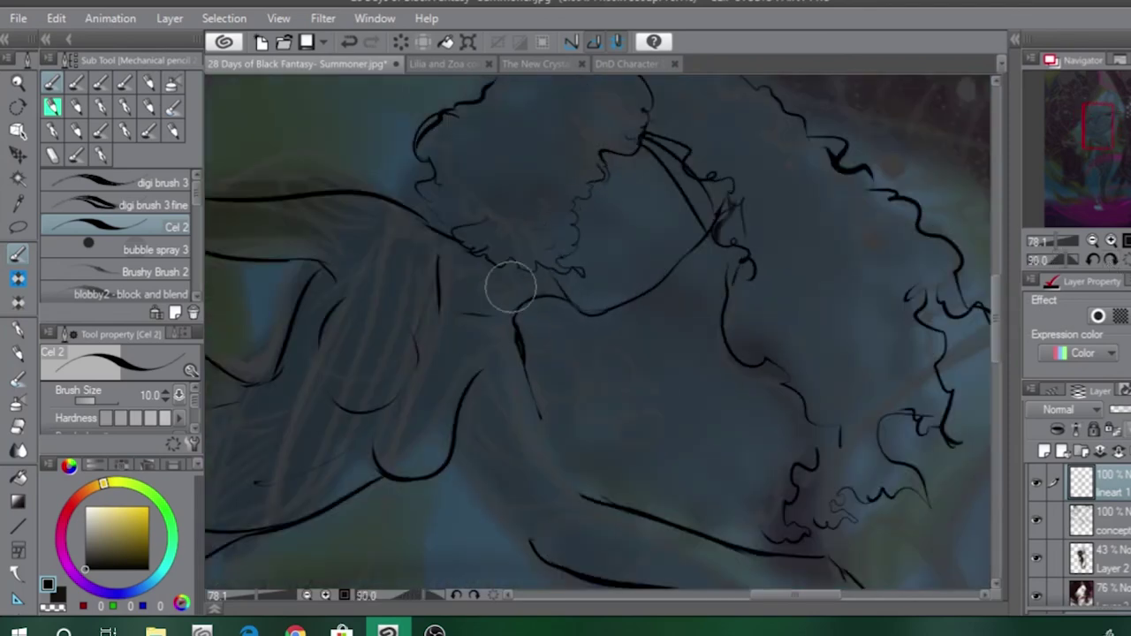
Erase the leftover inner arm line and ink curved contours from the neck down the torso
mouse_move(505, 285)
mouse_down()
mouse_move(523, 321)
mouse_move(528, 409)
mouse_move(519, 327)
mouse_move(539, 294)
mouse_move(508, 289)
mouse_up()
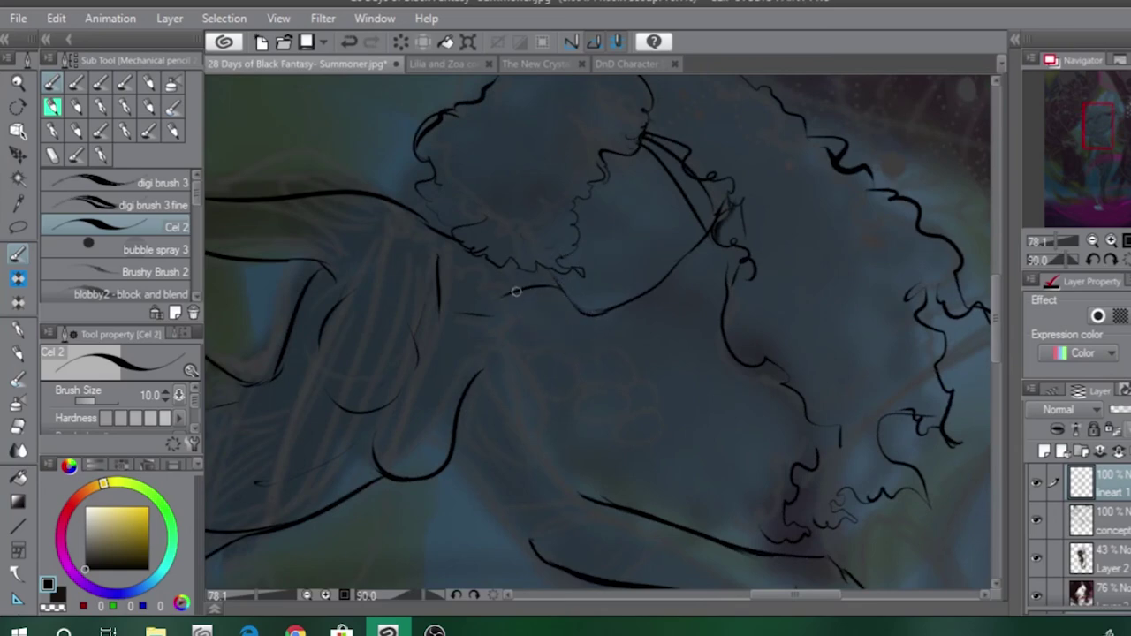
mouse_move(514, 296)
mouse_down()
mouse_move(550, 338)
mouse_move(483, 317)
mouse_move(529, 337)
mouse_move(548, 331)
mouse_move(562, 393)
mouse_up()
drag(466, 391, 482, 414)
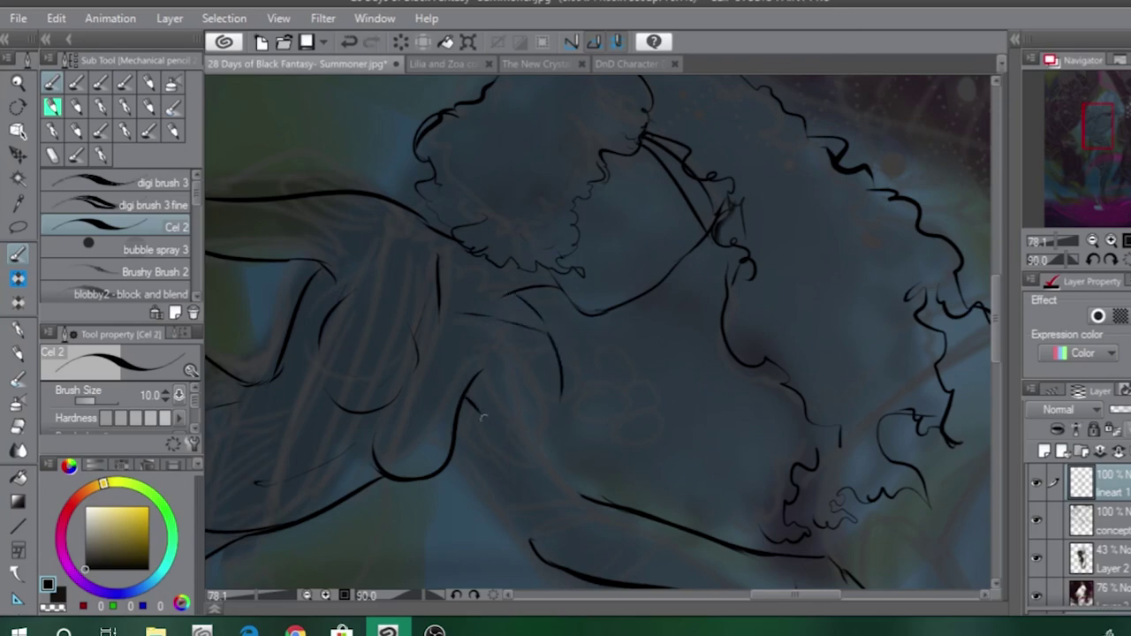
drag(558, 408, 584, 487)
drag(466, 413, 543, 541)
key(ctrl+z)
drag(463, 396, 534, 532)
Erase the end of the arm stroke near the hand and reset the canvas to upright
drag(590, 449, 573, 253)
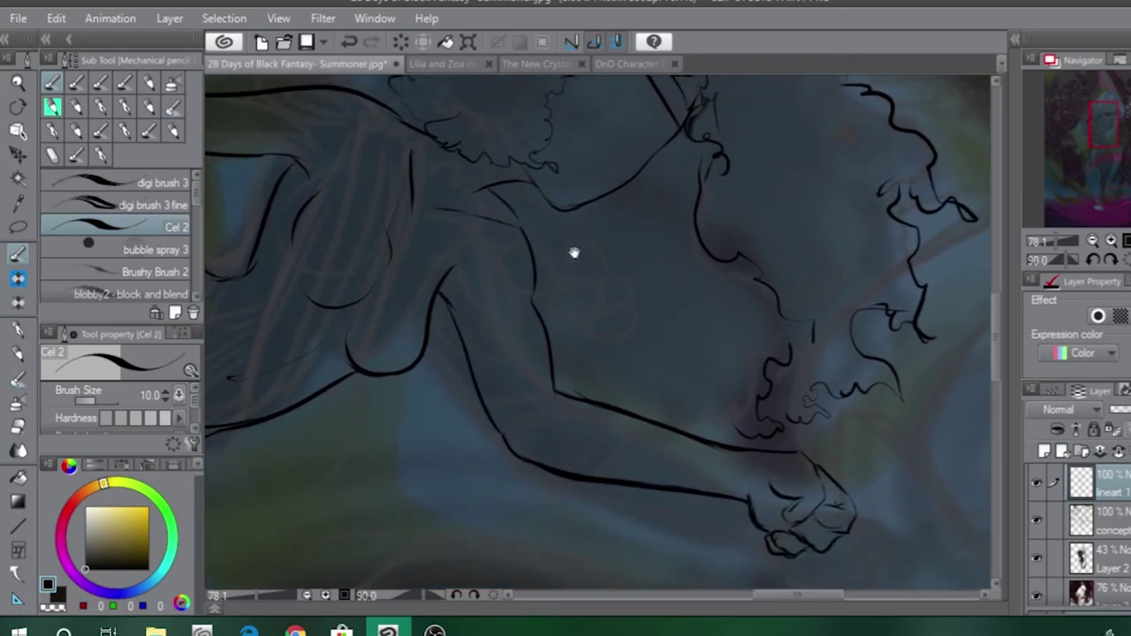
drag(716, 481, 732, 492)
key(ctrl+0)
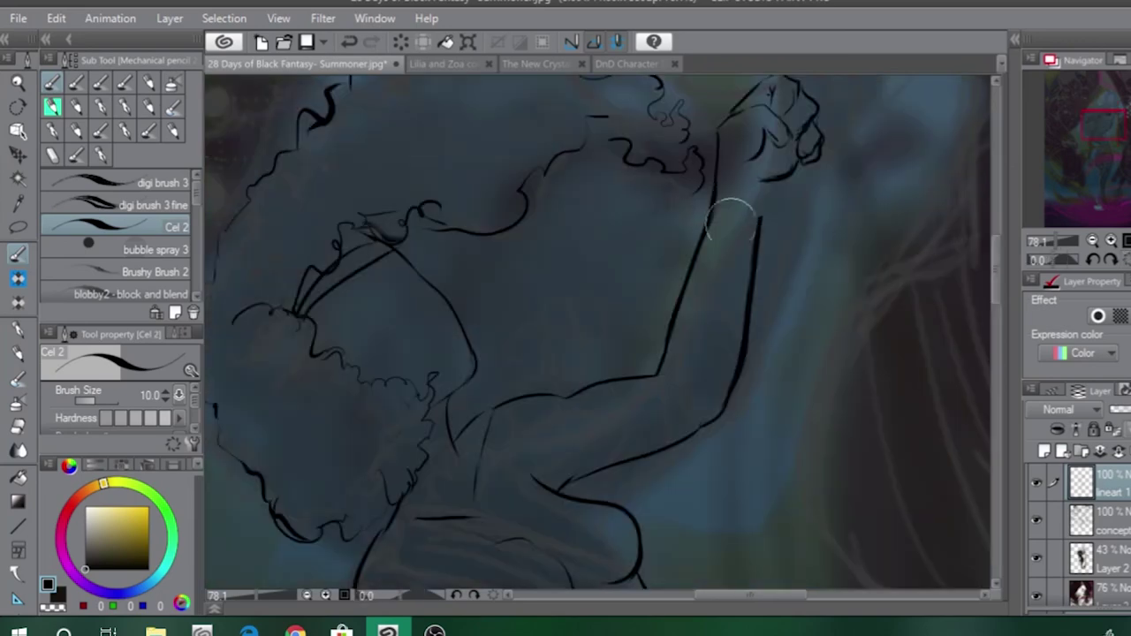
Clear lines below the fist, then ink the fist's left edge and short knuckle strokes
mouse_move(754, 221)
mouse_down()
mouse_move(742, 379)
mouse_move(712, 167)
mouse_move(725, 126)
mouse_move(698, 296)
mouse_move(715, 209)
mouse_up()
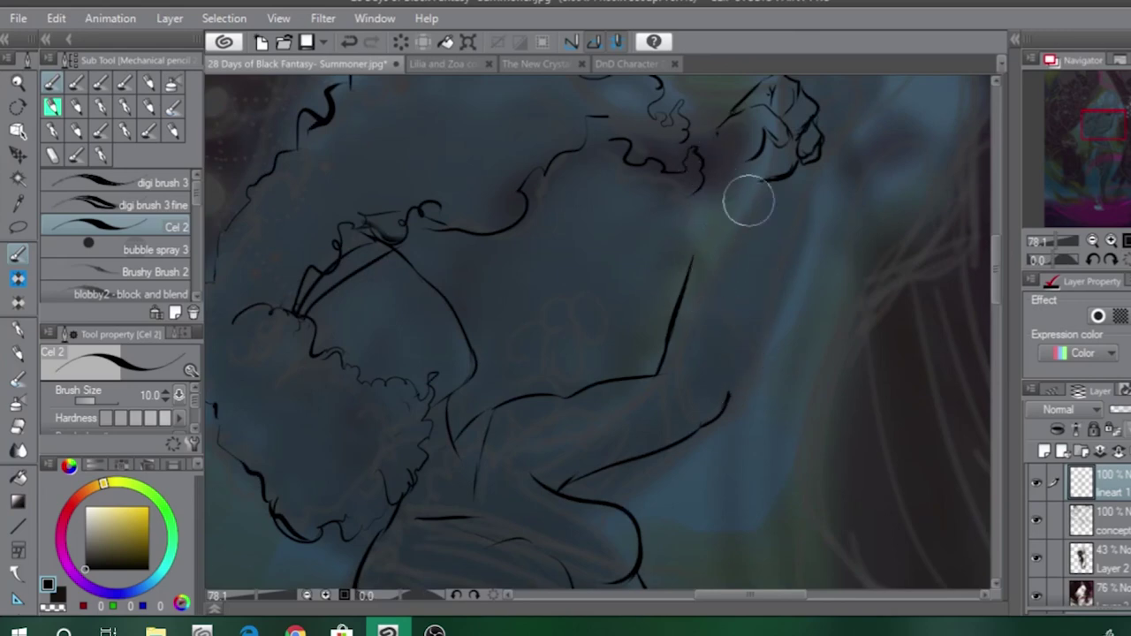
drag(736, 110, 707, 177)
key(ctrl+z)
drag(735, 111, 709, 183)
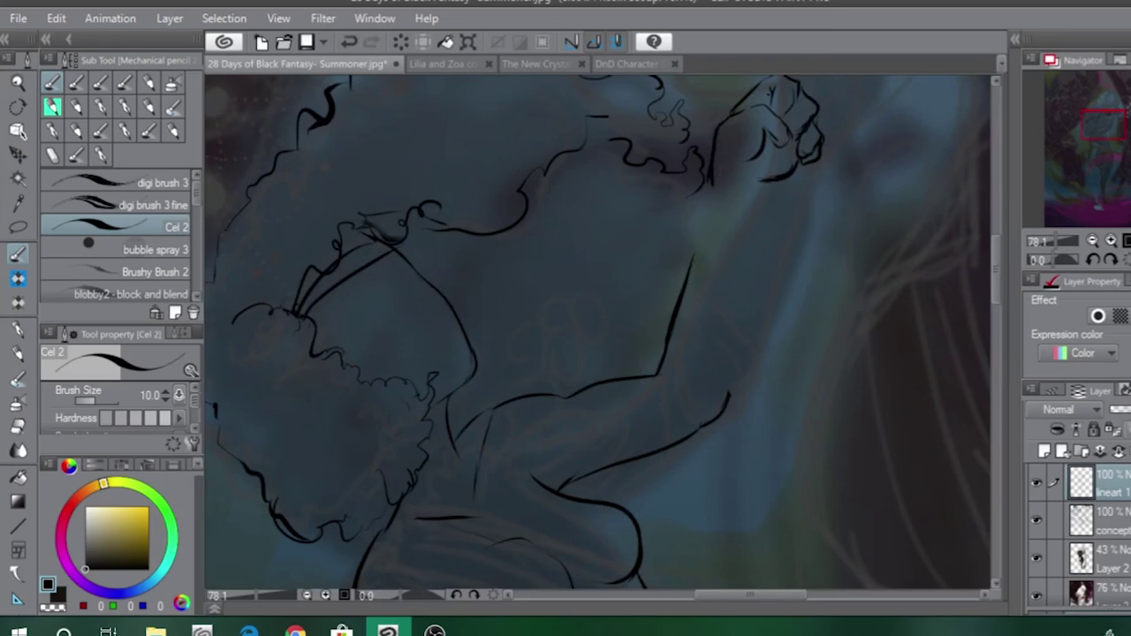
mouse_move(760, 169)
mouse_down()
mouse_move(783, 167)
mouse_move(798, 103)
mouse_move(802, 124)
mouse_move(820, 106)
mouse_move(808, 113)
mouse_move(820, 119)
mouse_up()
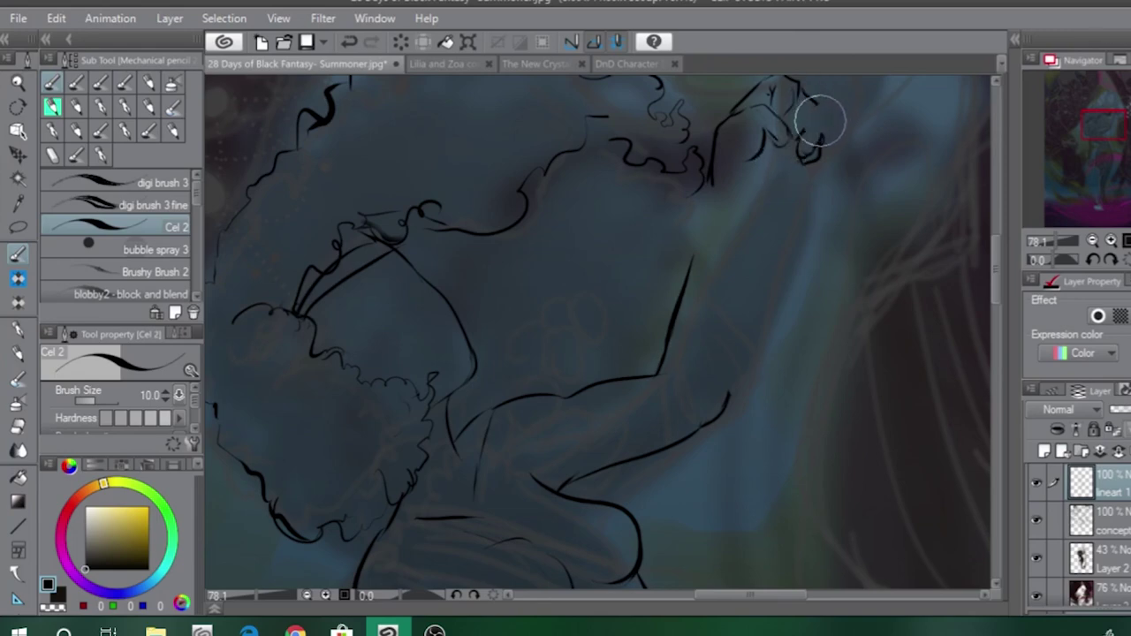
drag(789, 83, 836, 139)
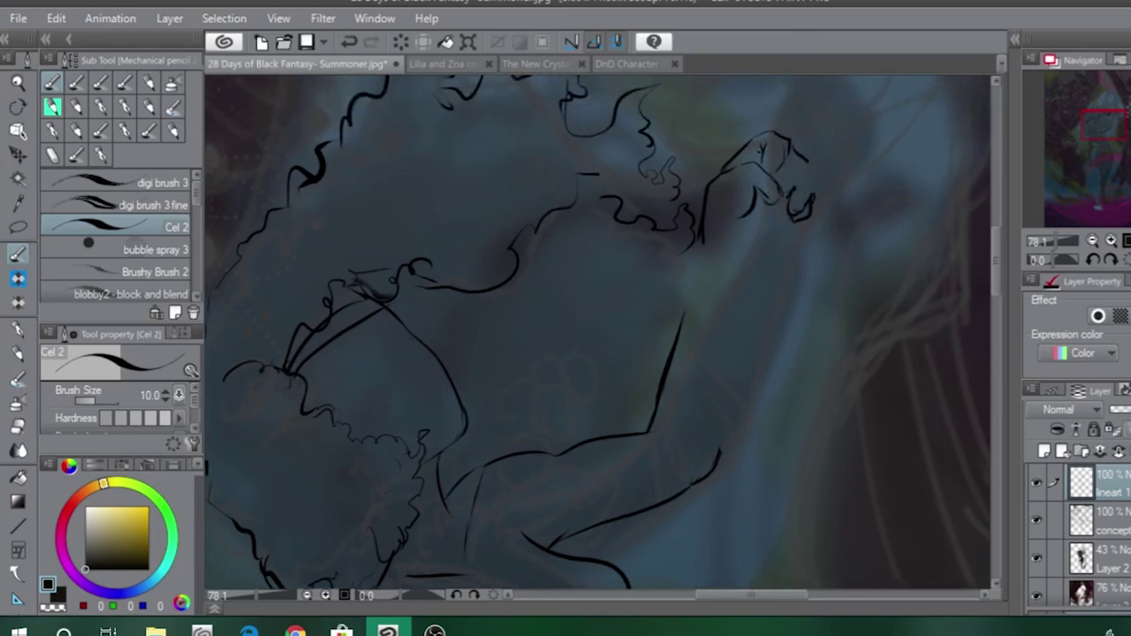
mouse_move(761, 167)
mouse_down()
mouse_move(763, 141)
mouse_move(771, 175)
mouse_up()
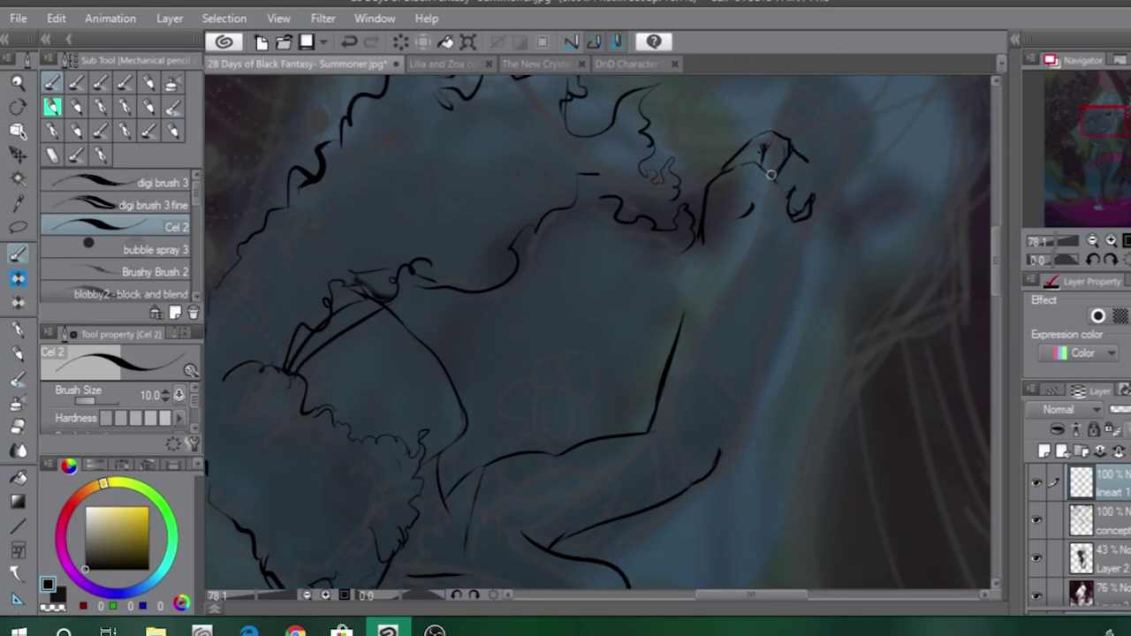
key(ctrl+z)
drag(760, 146, 765, 157)
key(ctrl+z)
drag(779, 159, 777, 168)
key(ctrl+z)
key(ctrl+y)
Ink the fist's outer and right contours and a line from the wrist down the arm
drag(755, 181, 730, 233)
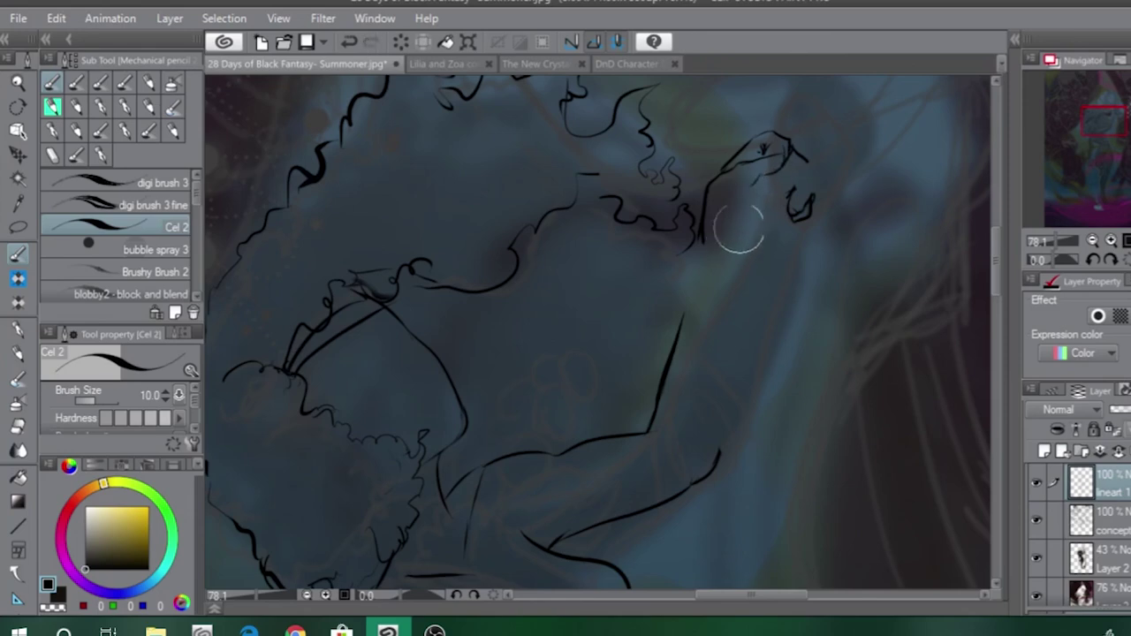
drag(751, 192, 730, 236)
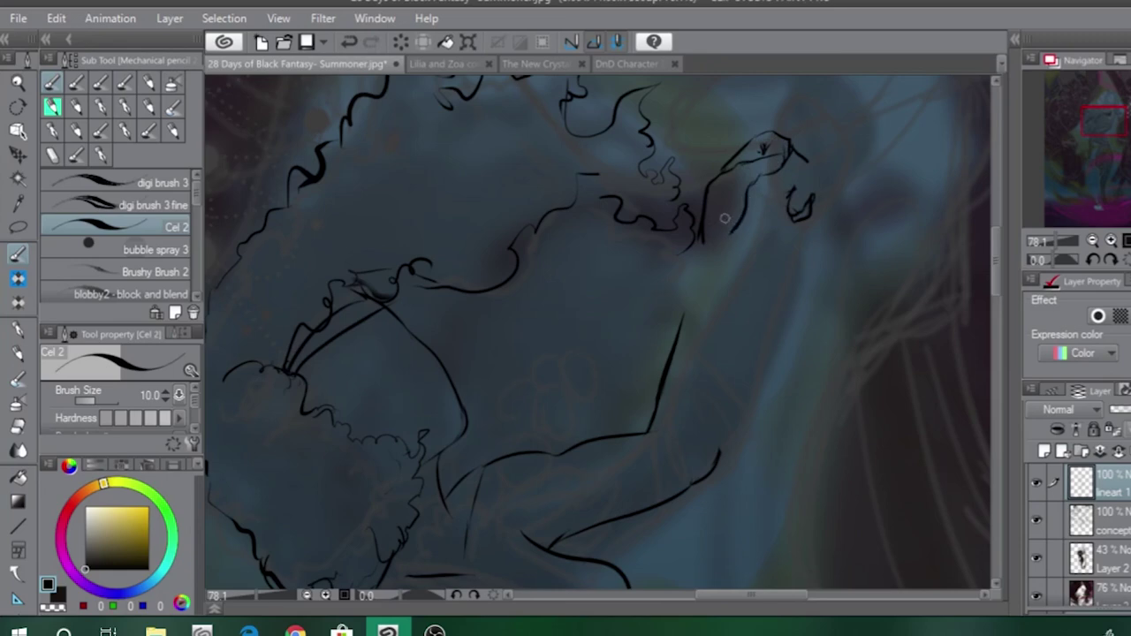
mouse_move(788, 160)
mouse_down()
mouse_move(762, 177)
mouse_move(766, 189)
mouse_up()
mouse_move(802, 154)
mouse_down()
mouse_move(792, 192)
mouse_move(776, 191)
mouse_move(784, 165)
mouse_move(765, 207)
mouse_move(780, 156)
mouse_move(813, 181)
mouse_move(781, 229)
mouse_move(748, 249)
mouse_move(749, 434)
mouse_up()
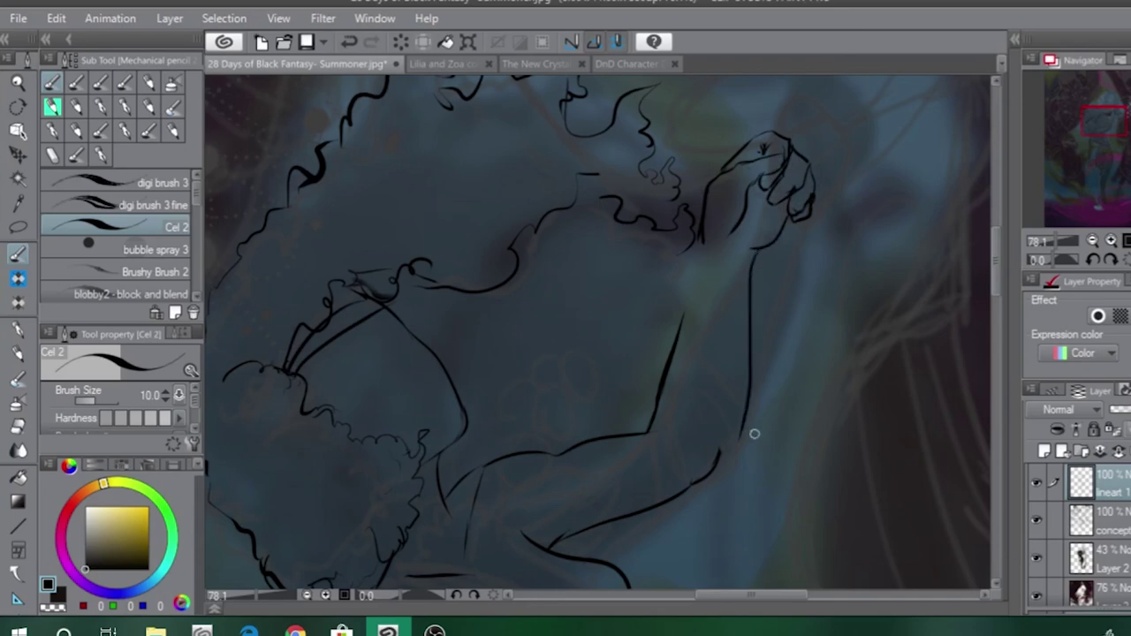
key(ctrl+z)
drag(759, 251, 725, 453)
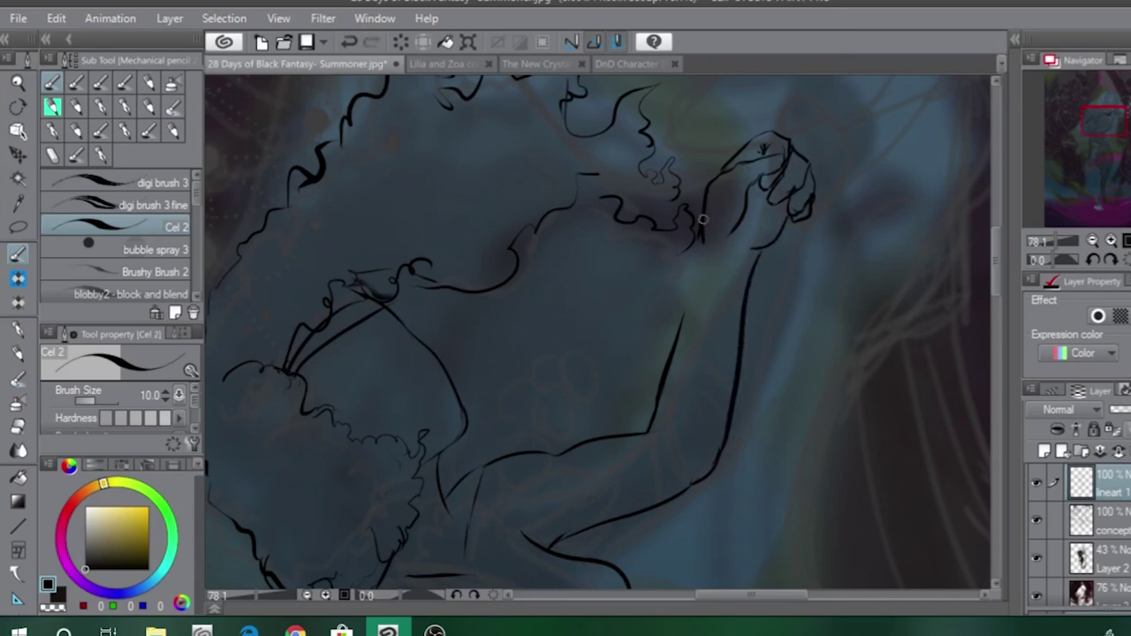
drag(705, 201, 680, 328)
Redraw the forearm's left contour as one long stroke down to the elbow
mouse_move(707, 181)
mouse_down()
mouse_move(661, 391)
mouse_move(684, 359)
mouse_up()
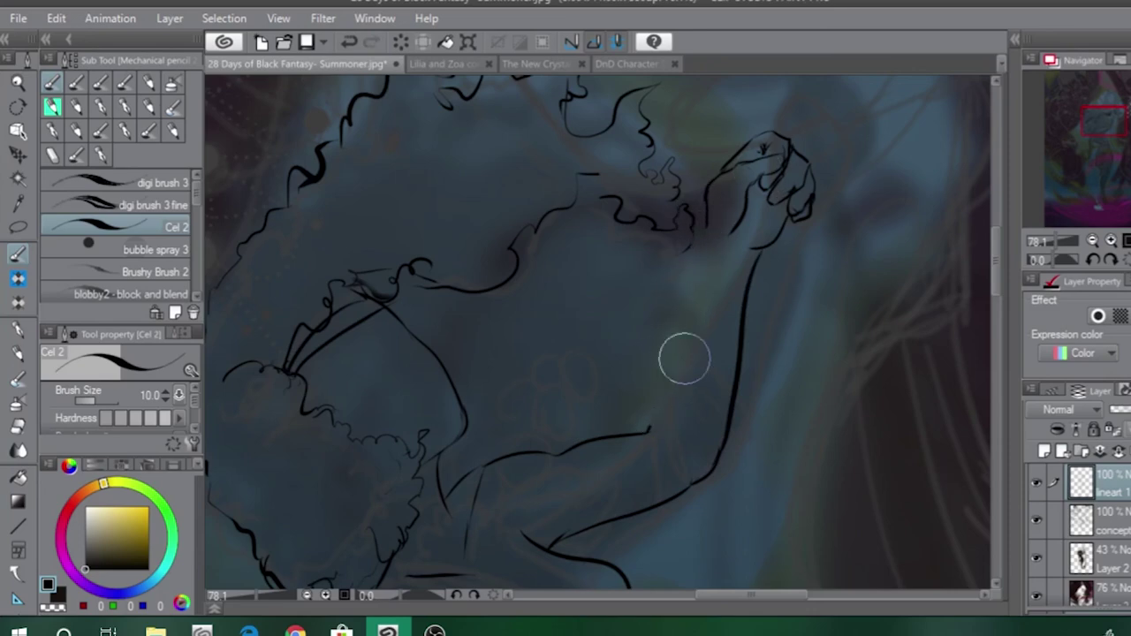
drag(707, 183, 712, 235)
mouse_move(706, 234)
mouse_down()
mouse_move(694, 319)
mouse_move(654, 416)
mouse_up()
key(ctrl+z)
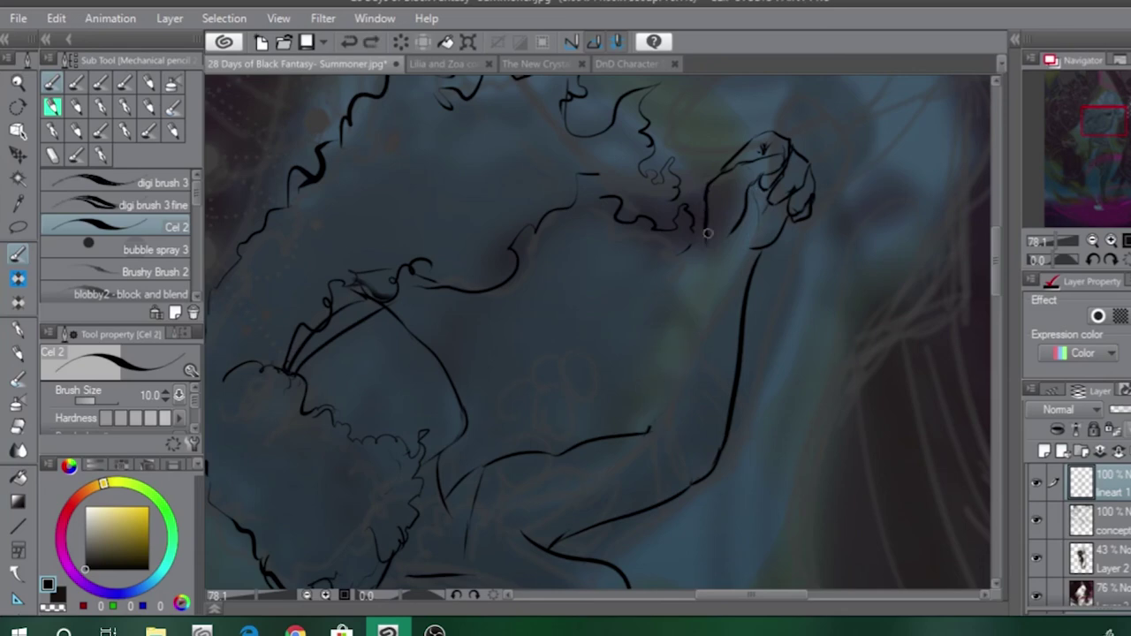
drag(707, 231, 649, 422)
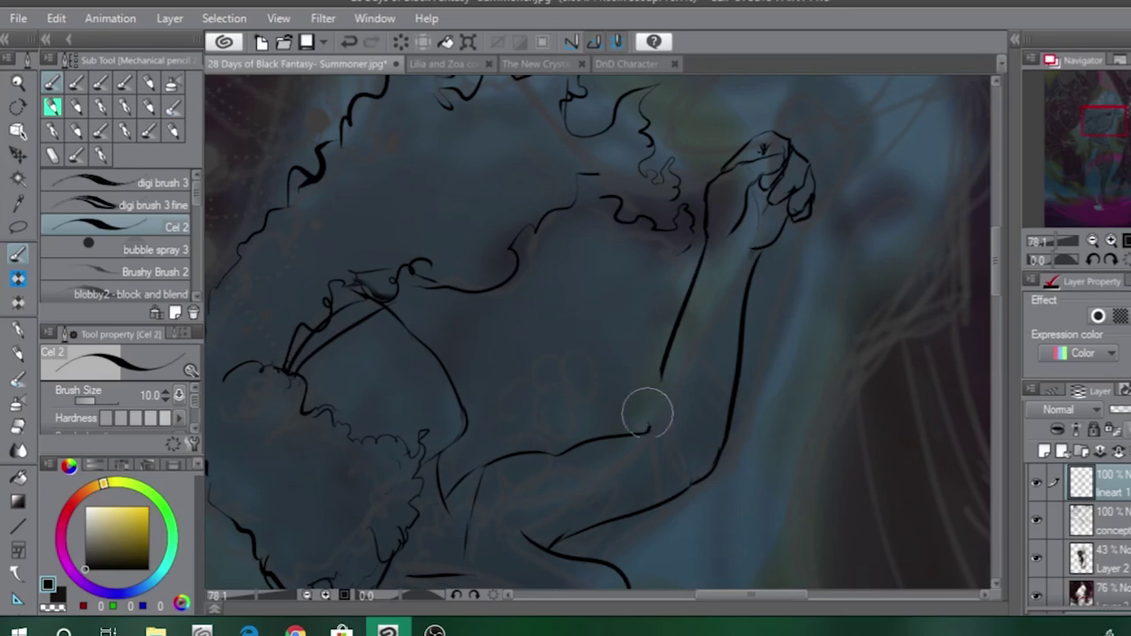
drag(644, 404, 657, 347)
drag(684, 298, 640, 435)
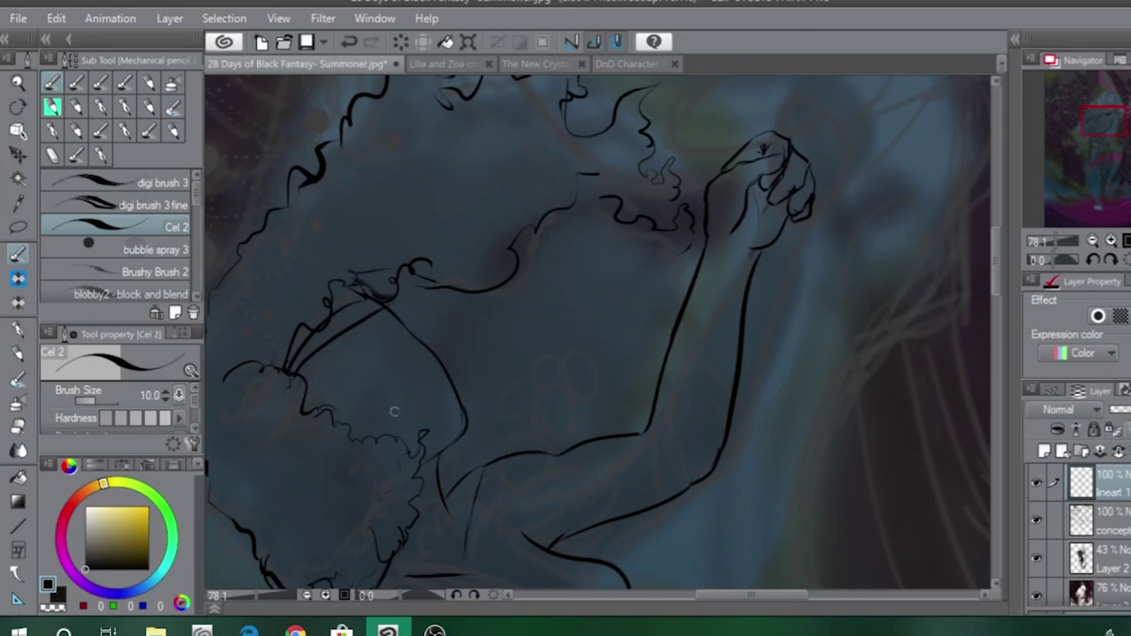
drag(368, 361, 398, 268)
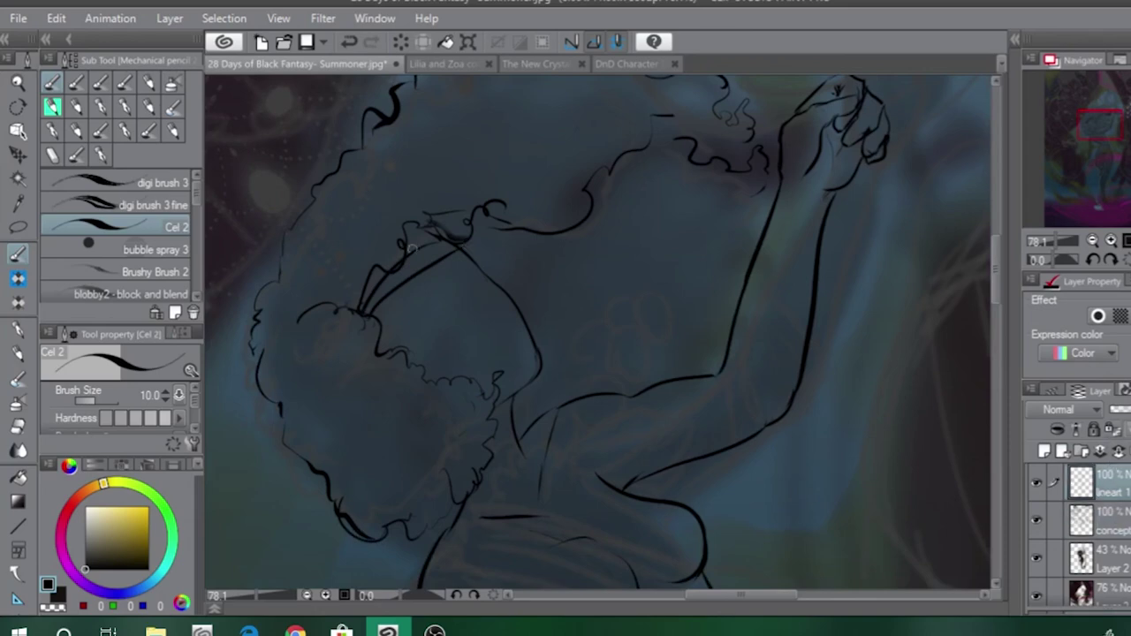
Add a small face mark, trying and undoing several cheek and eye-curve strokes
drag(469, 294, 491, 311)
key(ctrl+z)
drag(472, 323, 469, 326)
drag(504, 324, 497, 344)
key(ctrl+z)
drag(493, 356, 473, 358)
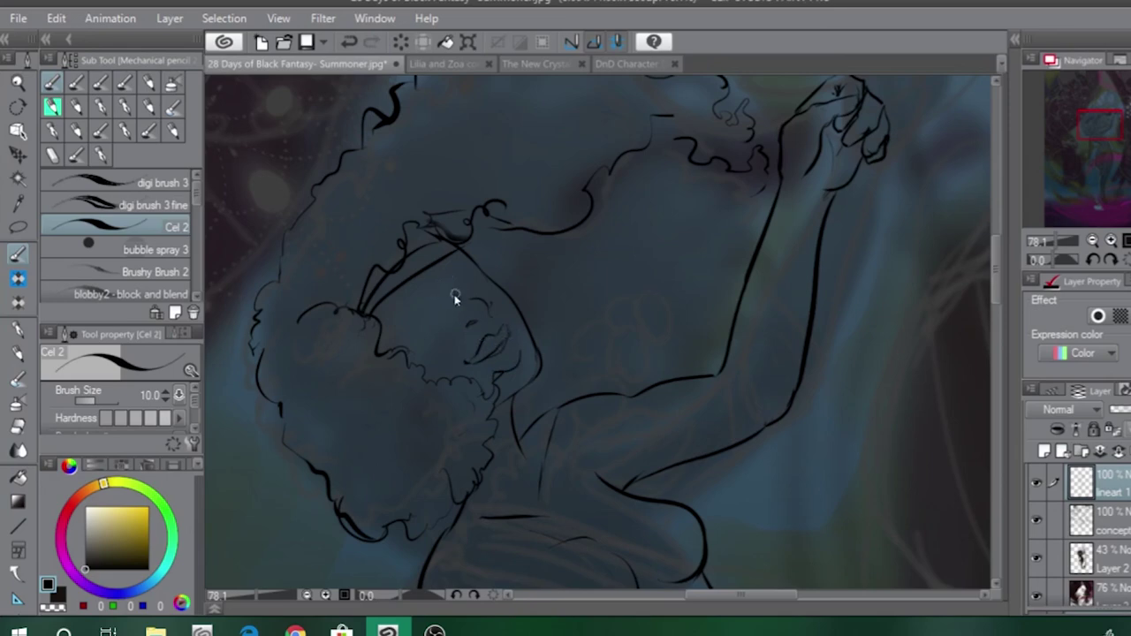
key(ctrl+z)
drag(464, 300, 405, 315)
key(ctrl+z)
mouse_move(462, 297)
mouse_down()
mouse_move(474, 243)
mouse_move(468, 264)
mouse_move(474, 251)
mouse_move(459, 255)
mouse_move(458, 289)
mouse_move(462, 262)
mouse_move(456, 289)
mouse_up()
key(ctrl+z)
key(ctrl+z)
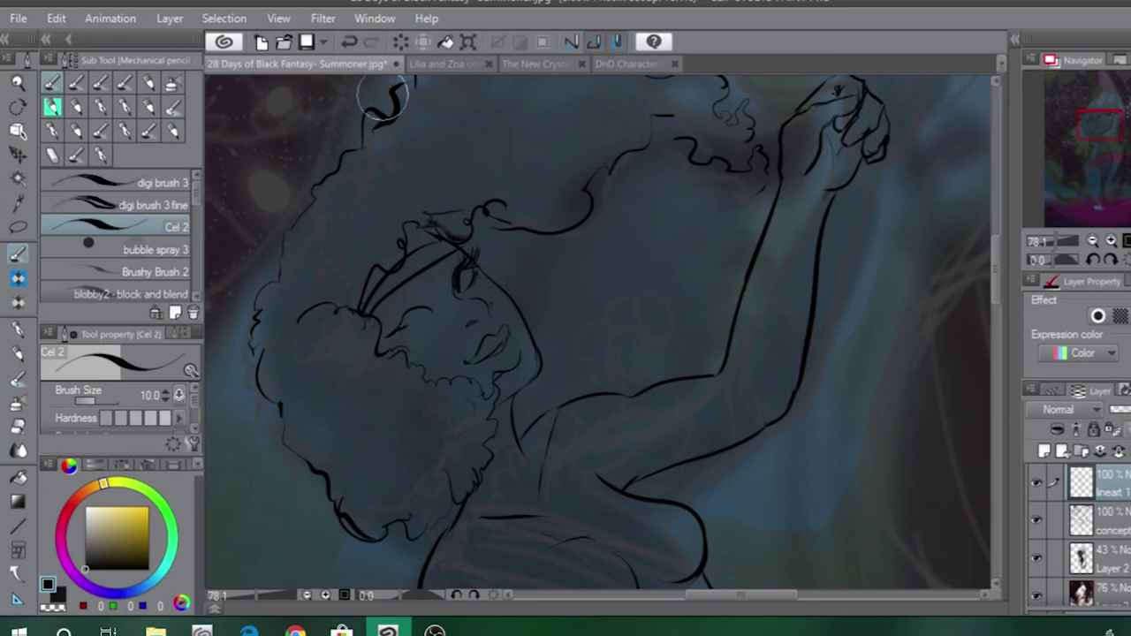
Ink the eye line with lashes and a cheek line running down toward the neck
drag(393, 331, 424, 317)
mouse_move(400, 319)
mouse_down()
mouse_move(386, 330)
mouse_move(407, 315)
mouse_up()
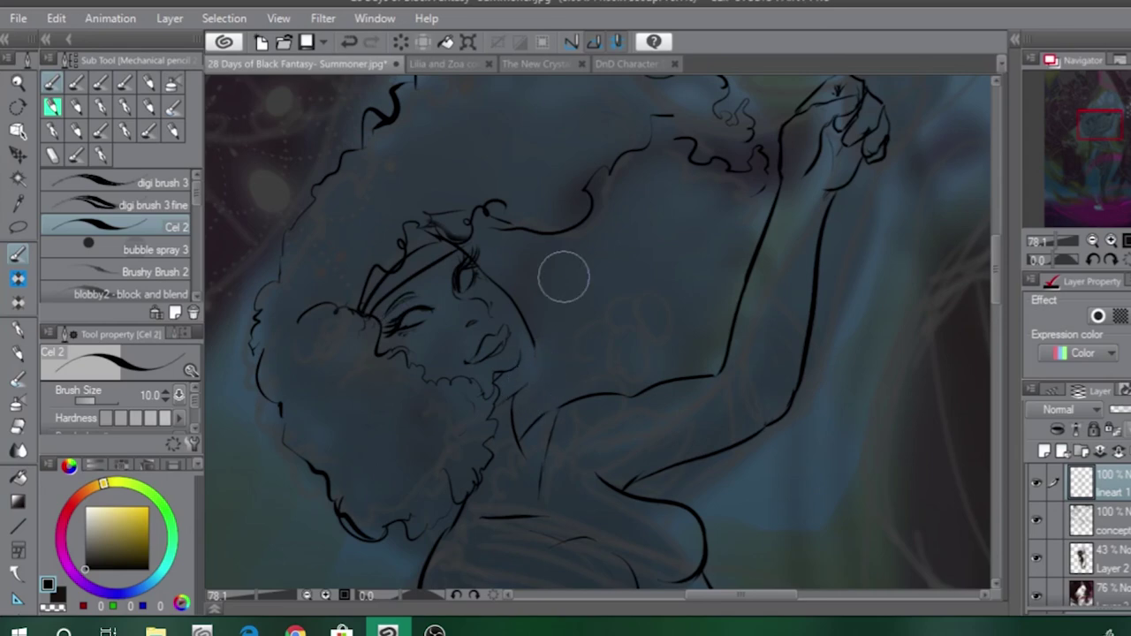
key(ctrl+z)
drag(510, 296, 534, 359)
key(ctrl+z)
key(ctrl+z)
drag(514, 302, 530, 378)
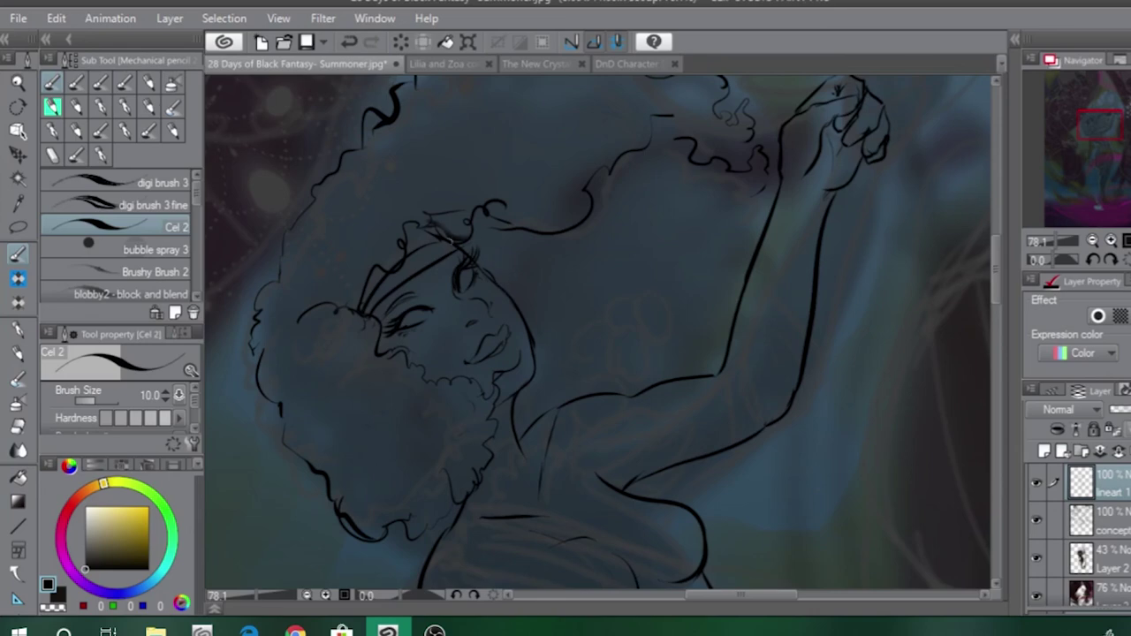
drag(424, 312, 409, 310)
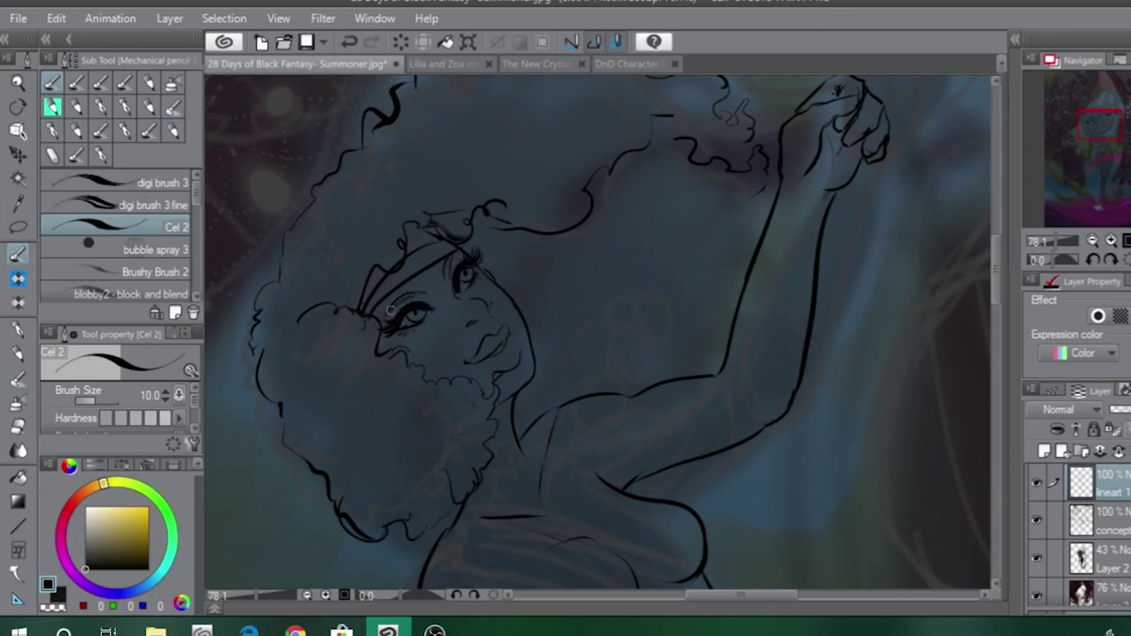
Lasso the mouth and chin area, then clear that selection and recentre on the face
click(19, 228)
mouse_move(491, 376)
mouse_down()
mouse_move(530, 360)
mouse_move(527, 332)
mouse_move(511, 314)
mouse_move(475, 362)
mouse_up()
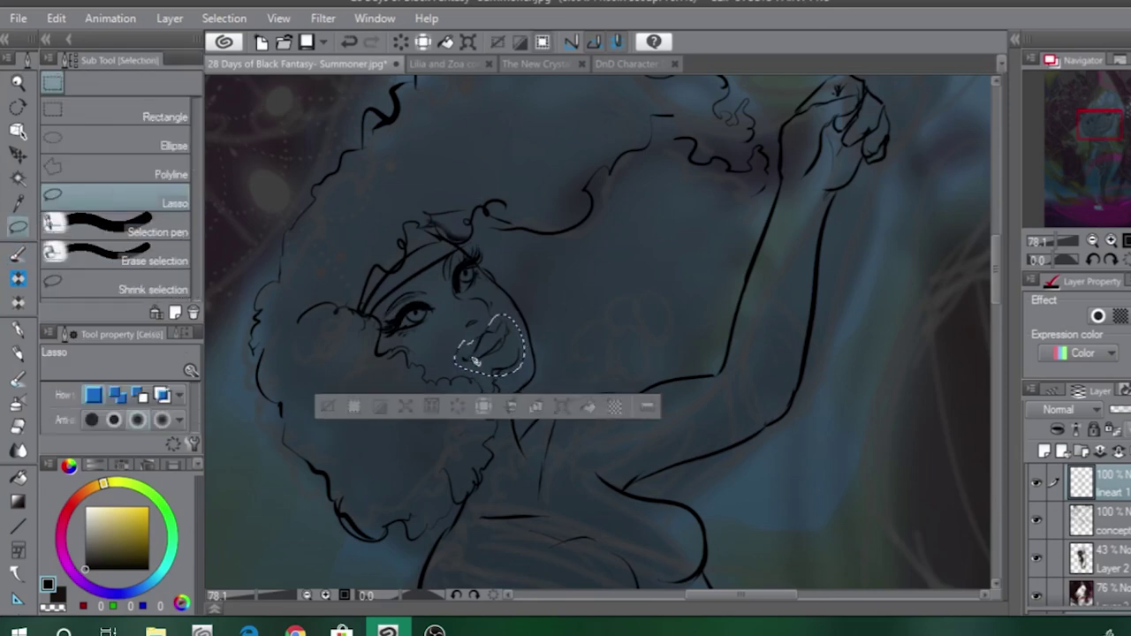
scroll(331, 394, down, 10)
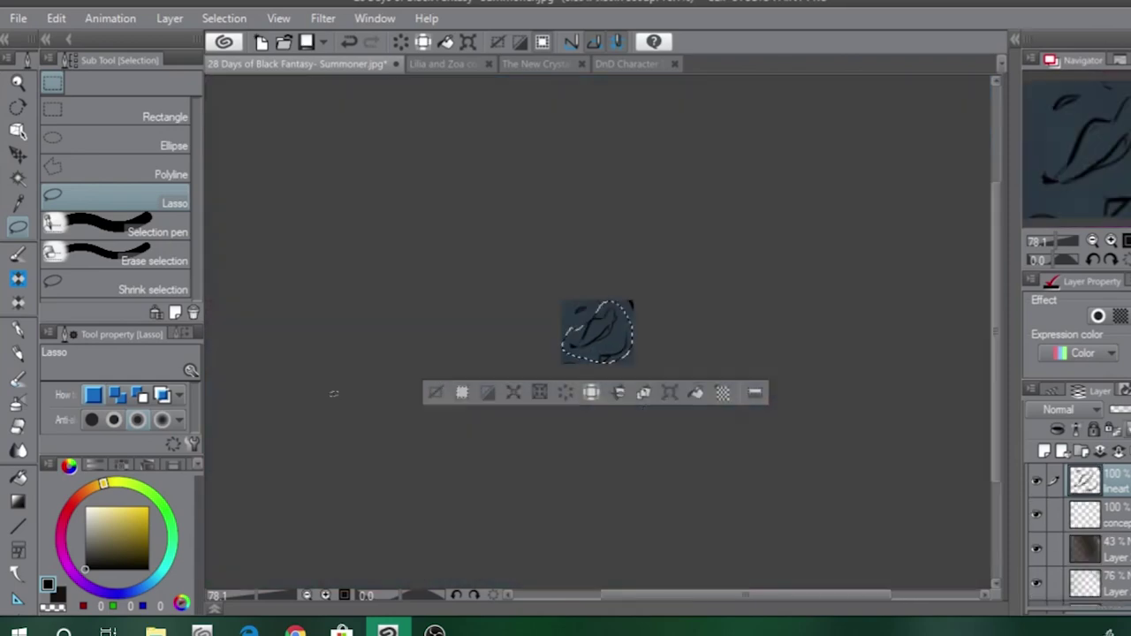
scroll(403, 379, up, 10)
drag(444, 223, 441, 356)
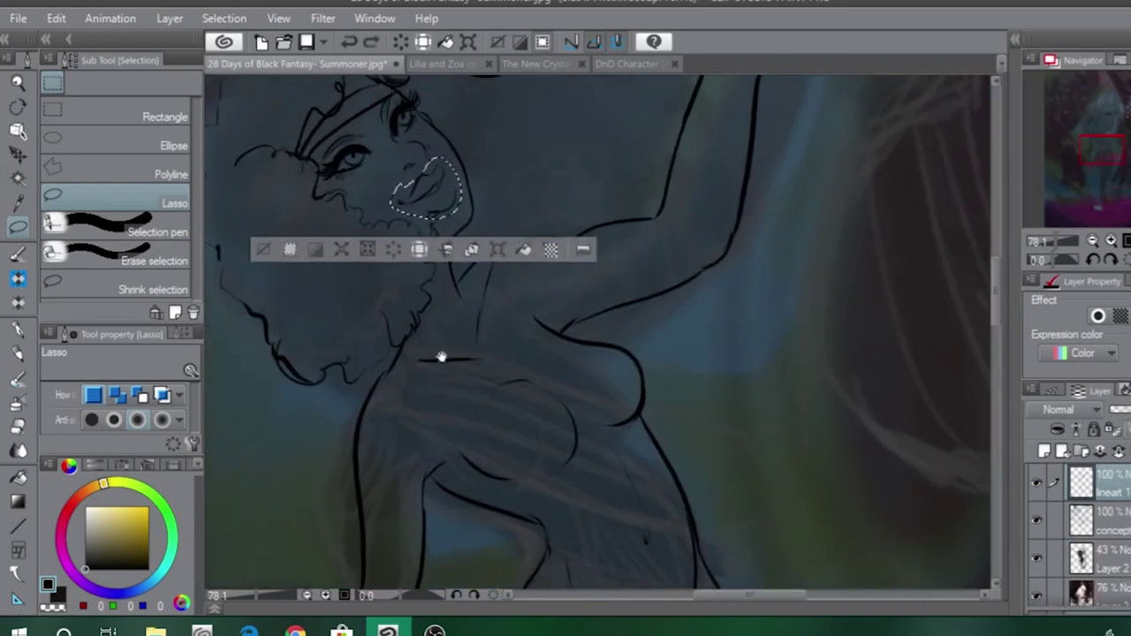
click(265, 277)
scroll(375, 288, up, 2)
drag(376, 288, 392, 316)
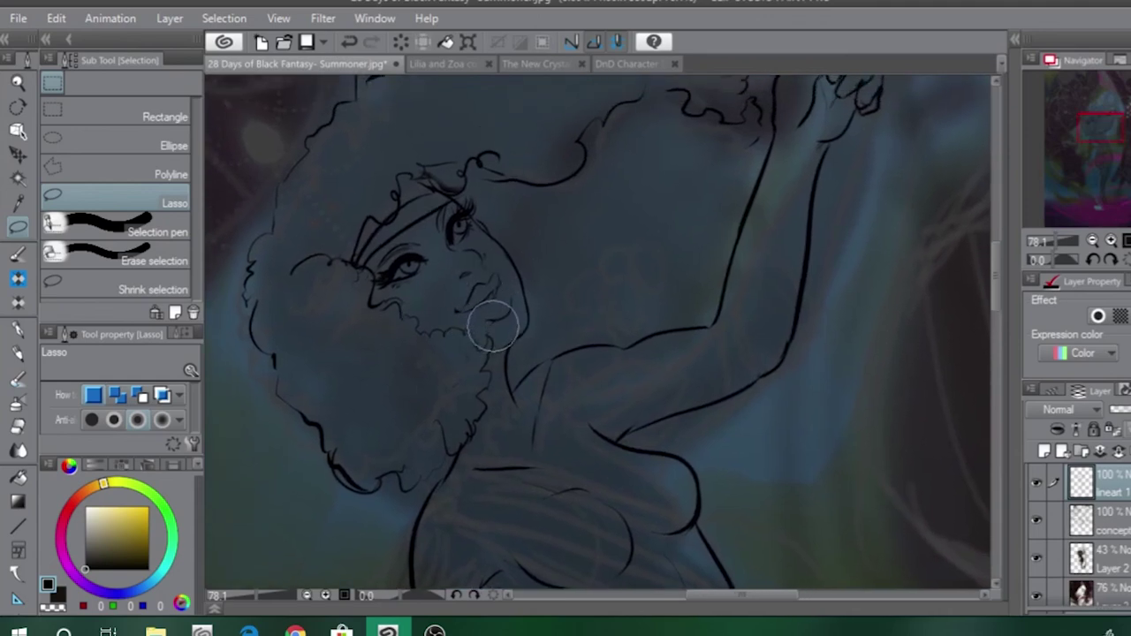
click(18, 254)
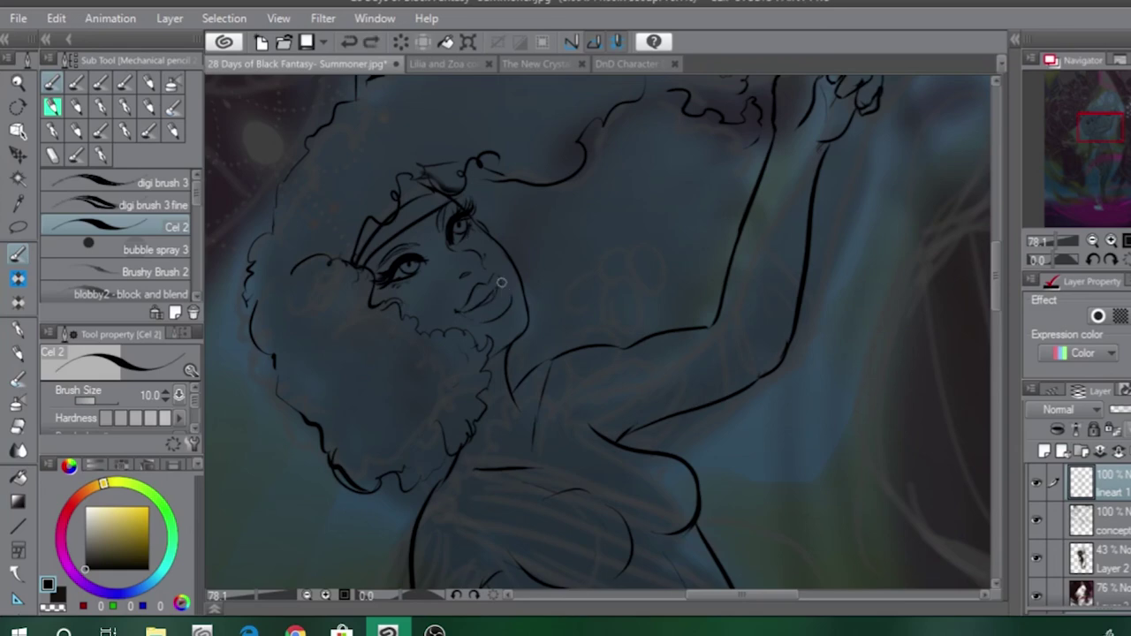
Compare the lip stroke by the chin with undo/redo, leaving it restored
key(ctrl+y)
key(ctrl+z)
key(ctrl+y)
key(ctrl+z)
key(ctrl+y)
Lasso the left eye, shift it slightly down and left, confirm, and deselect
click(17, 226)
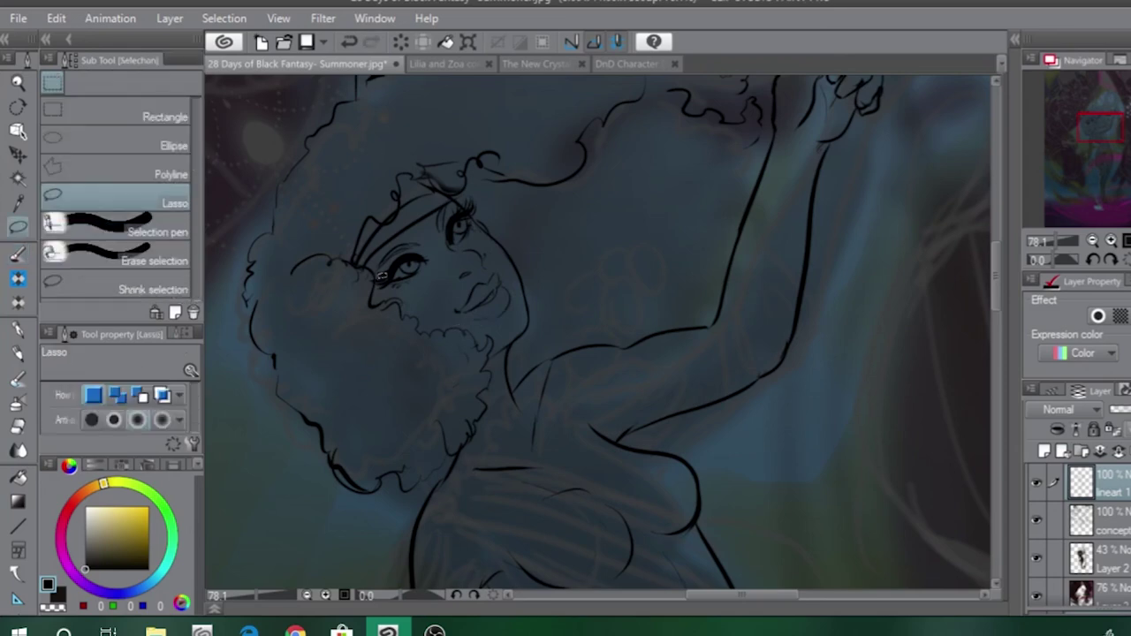
mouse_move(398, 288)
mouse_down()
mouse_move(375, 280)
mouse_move(373, 258)
mouse_move(391, 242)
mouse_move(433, 239)
mouse_move(393, 287)
mouse_up()
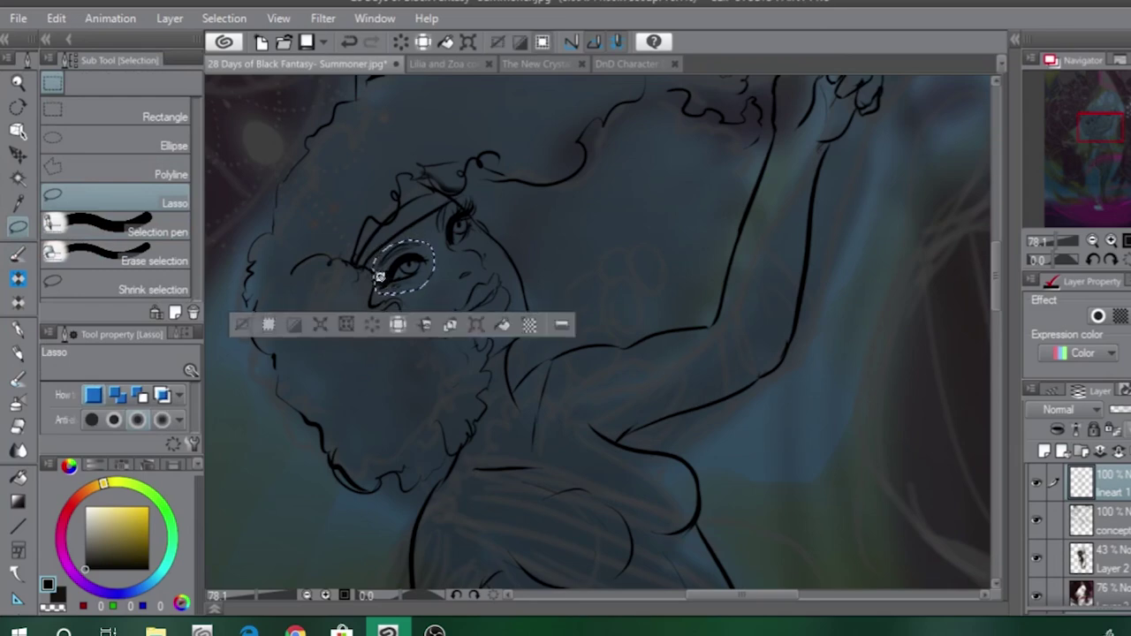
click(475, 322)
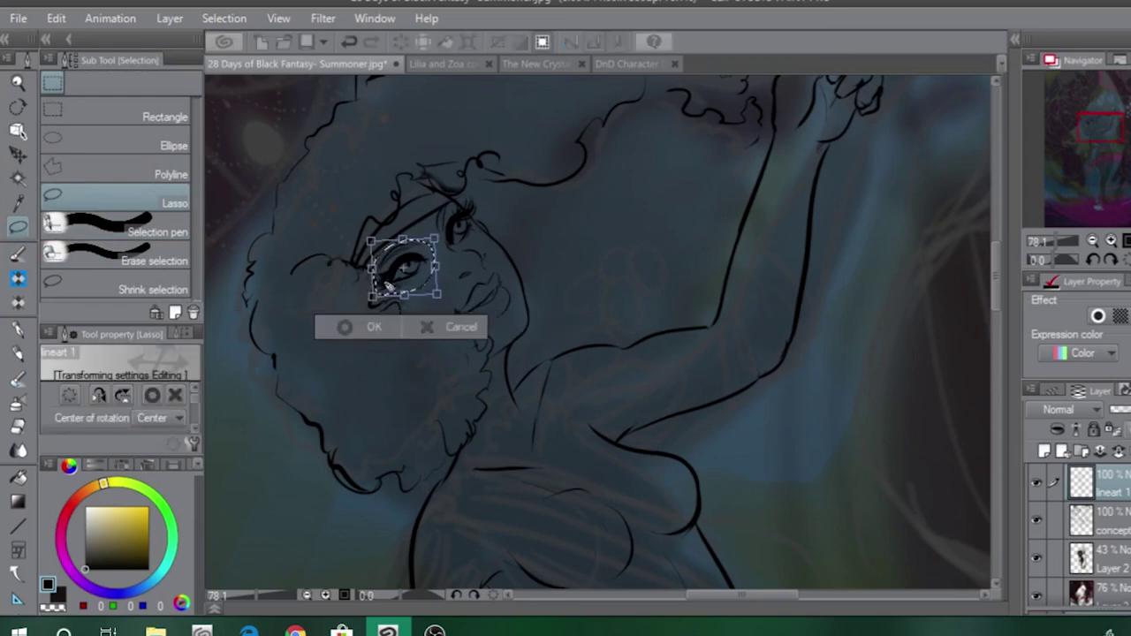
drag(389, 281, 392, 289)
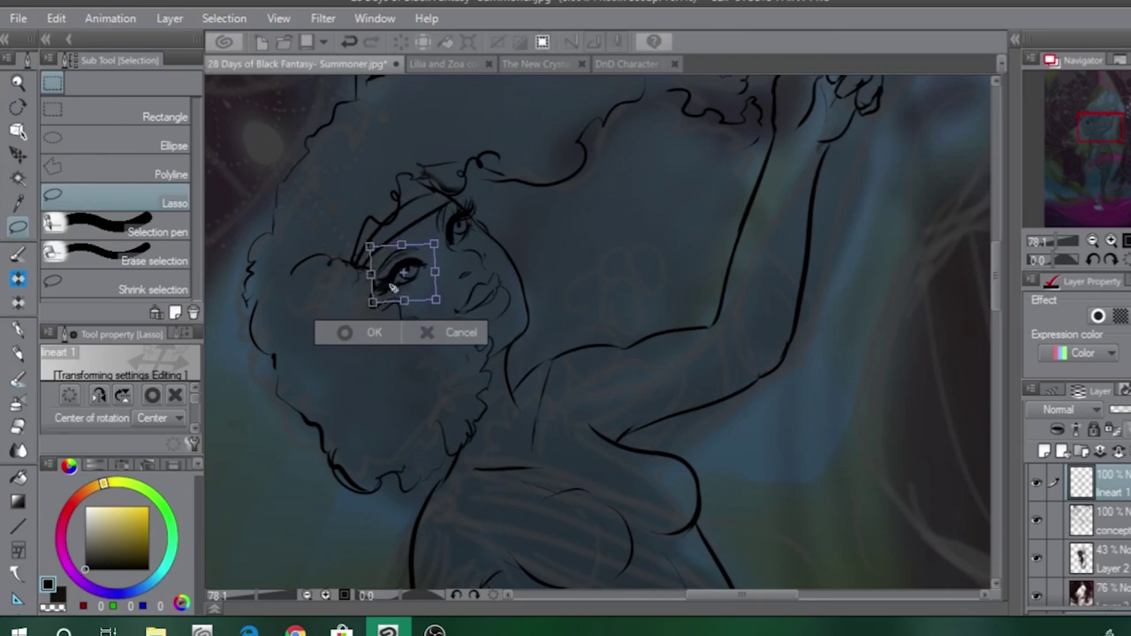
click(345, 333)
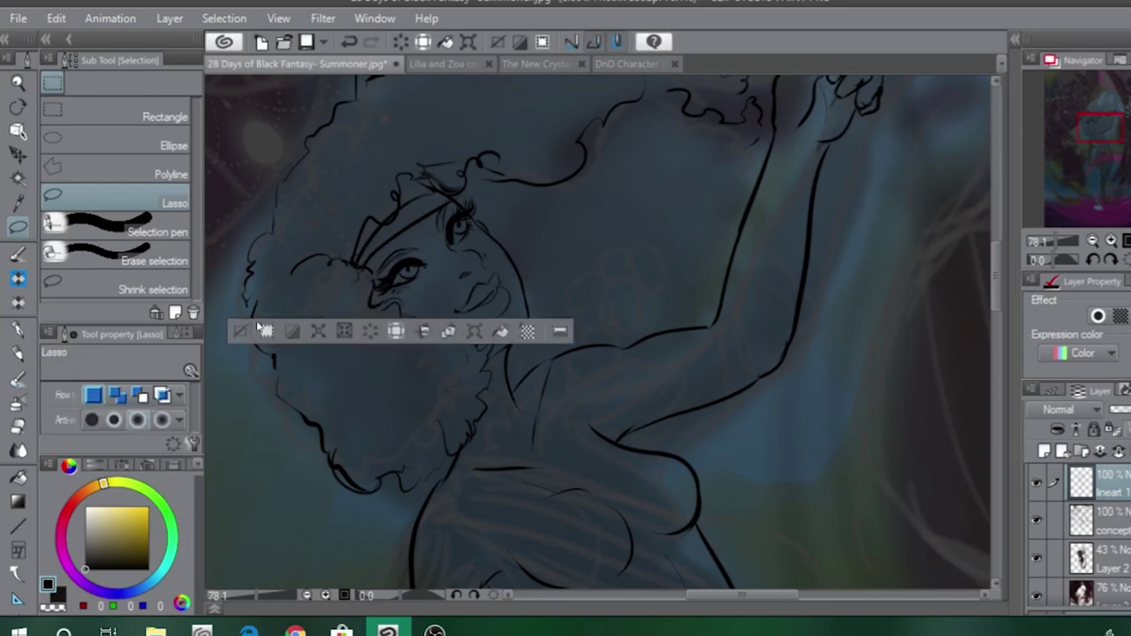
click(240, 330)
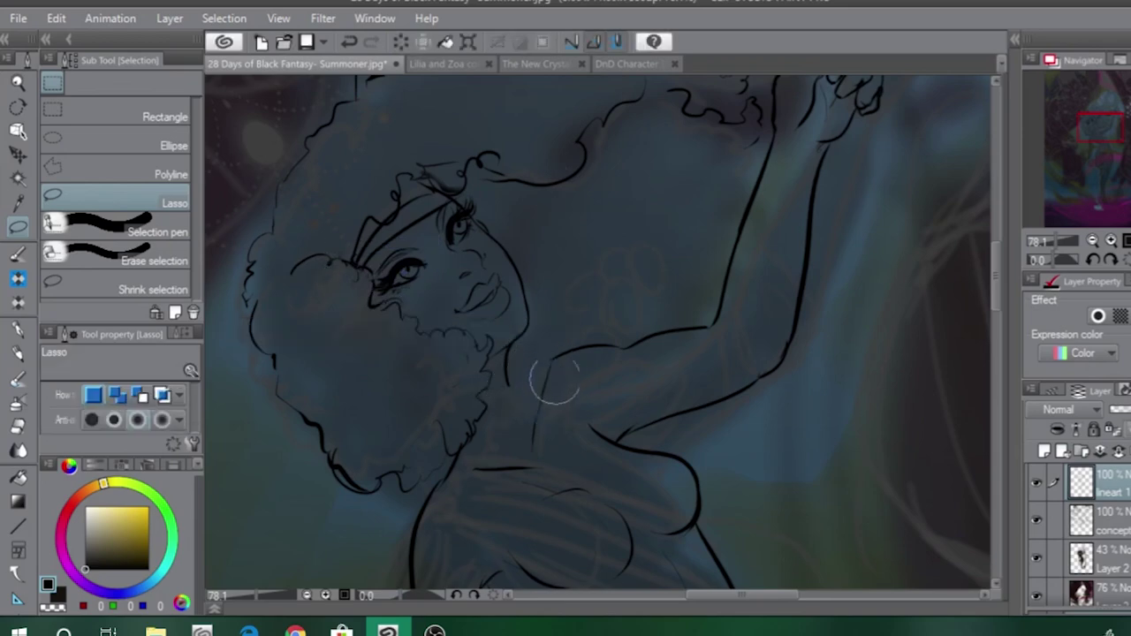
Ink a lower neck stroke and a collarbone hook at the shoulder
click(18, 254)
mouse_move(506, 372)
mouse_down()
mouse_move(542, 350)
mouse_move(555, 358)
mouse_up()
key(ctrl+z)
key(ctrl+z)
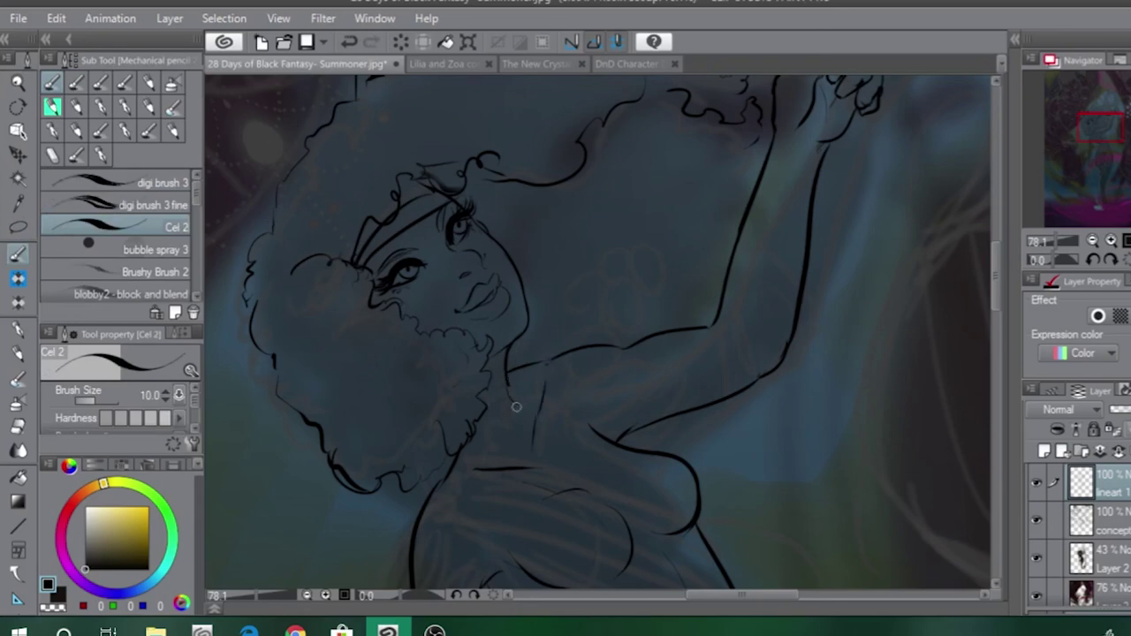
key(ctrl+z)
drag(512, 396, 524, 412)
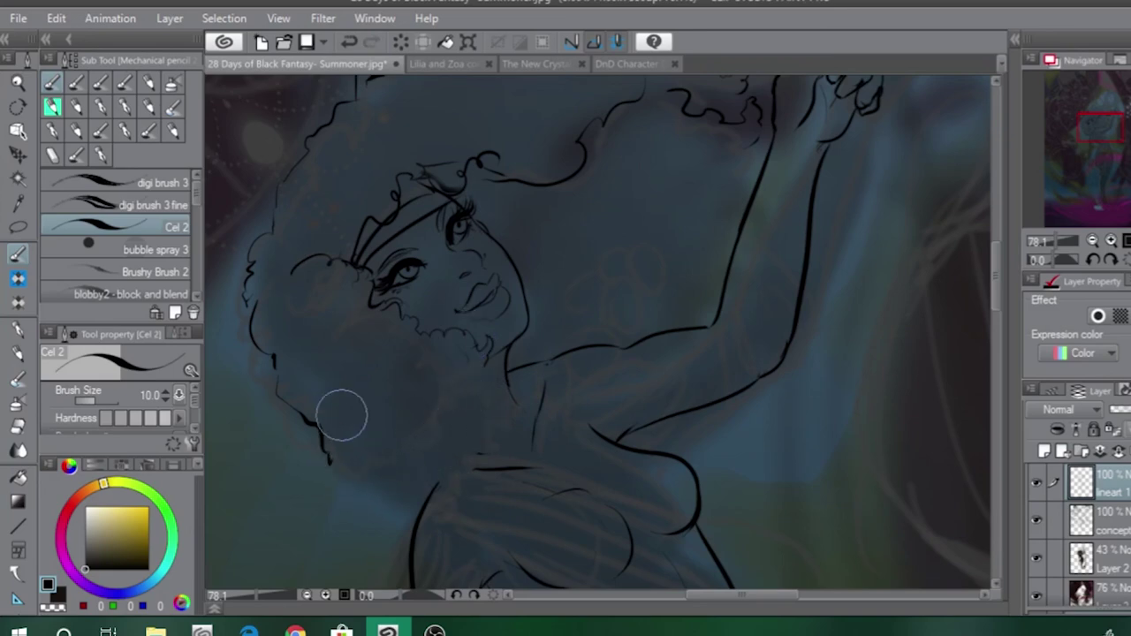
mouse_move(528, 364)
mouse_down()
mouse_move(548, 370)
mouse_move(542, 396)
mouse_up()
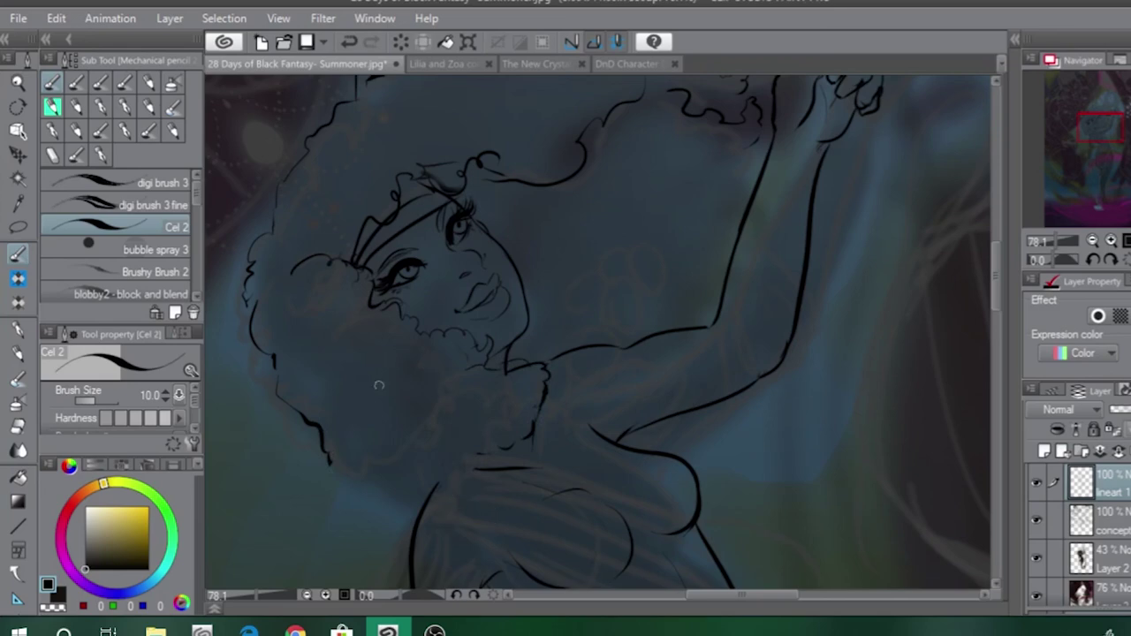
Add curls to the ruff near the neck and redraw the hair's left outline with curls
mouse_move(329, 456)
mouse_down()
mouse_move(379, 479)
mouse_move(387, 497)
mouse_move(398, 475)
mouse_up()
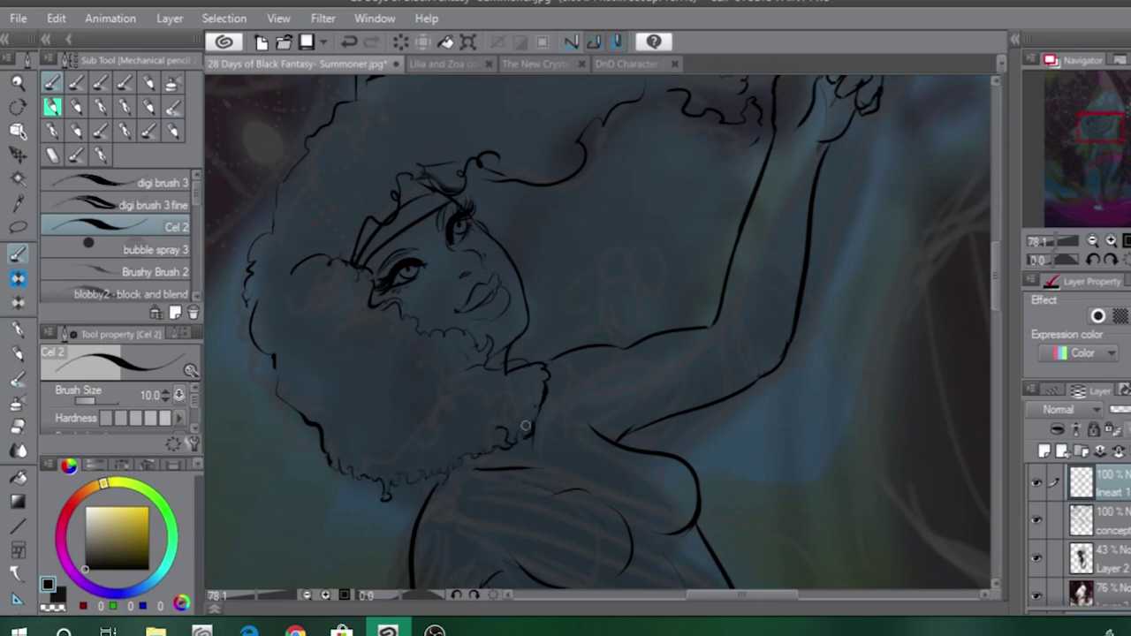
drag(525, 427, 542, 384)
mouse_move(499, 370)
mouse_down()
mouse_move(539, 344)
mouse_move(545, 375)
mouse_up()
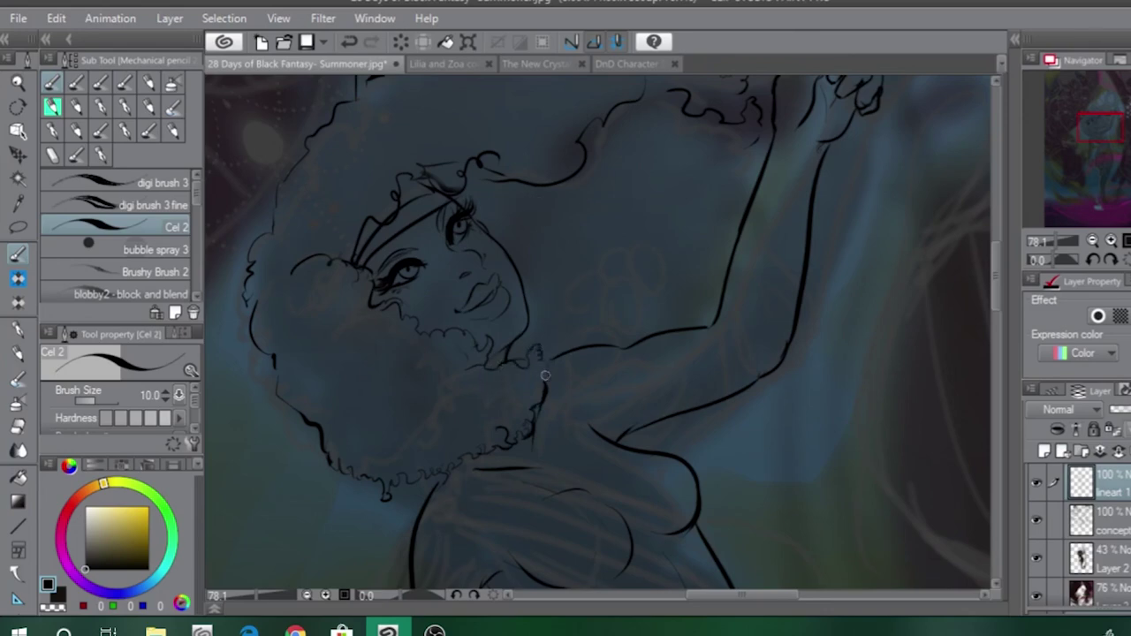
mouse_move(272, 358)
mouse_down()
mouse_move(266, 401)
mouse_move(288, 420)
mouse_move(264, 364)
mouse_move(280, 416)
mouse_move(308, 432)
mouse_up()
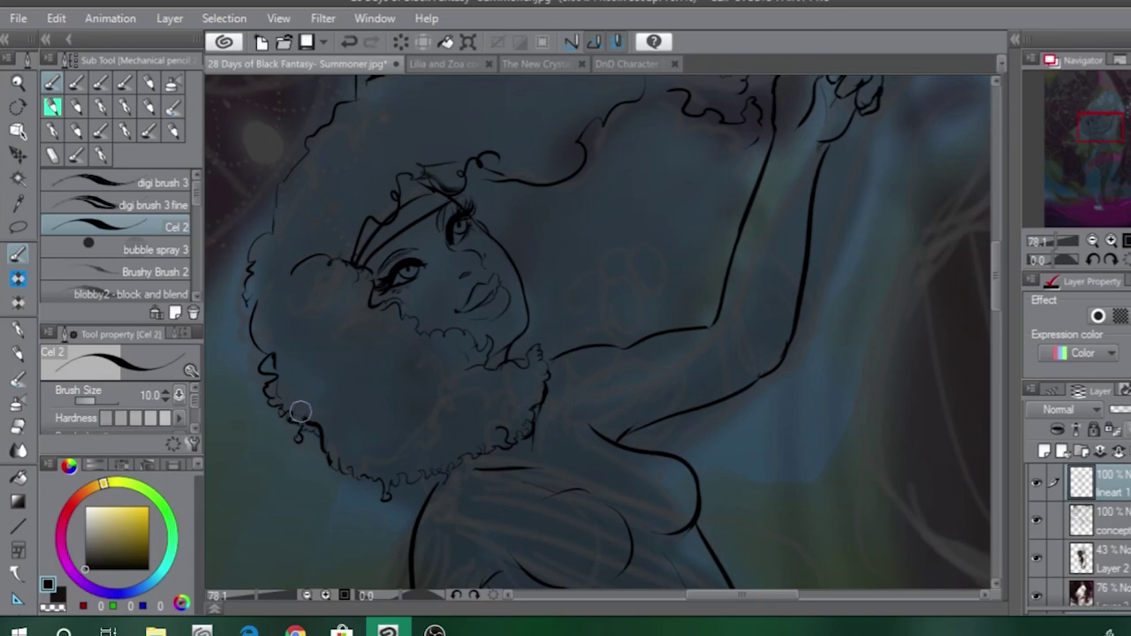
mouse_move(265, 358)
mouse_down()
mouse_move(264, 313)
mouse_move(265, 368)
mouse_up()
mouse_move(256, 276)
mouse_down()
mouse_move(250, 369)
mouse_move(264, 379)
mouse_up()
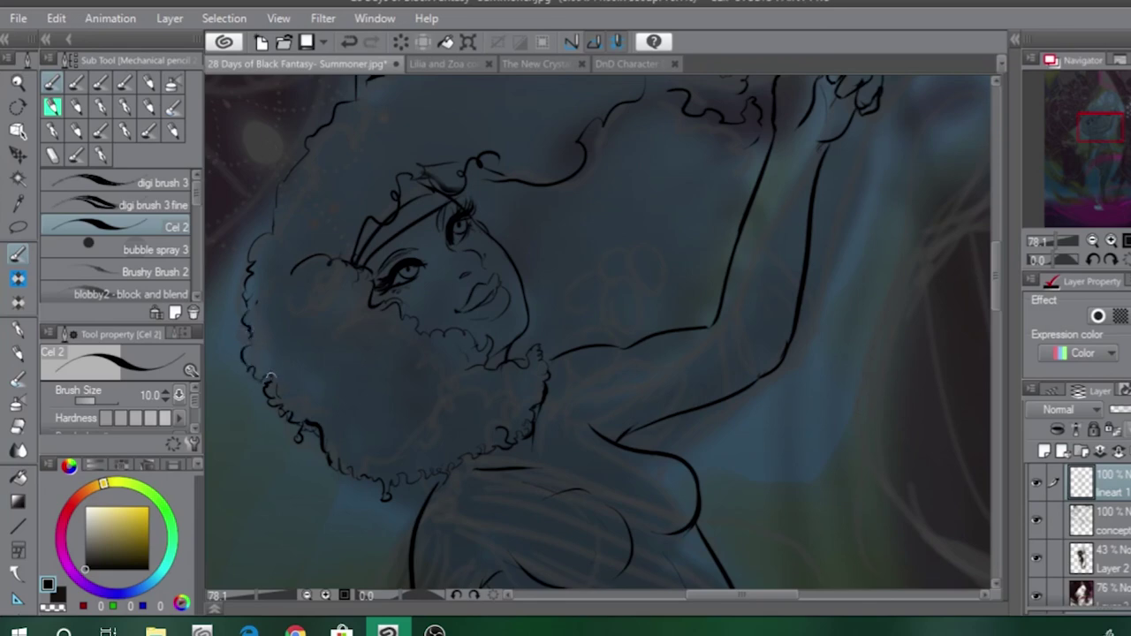
key(ctrl+z)
Add a curl to the hair's right edge and redraw the raised arm's outer line further down
drag(738, 162, 740, 191)
drag(724, 232, 722, 260)
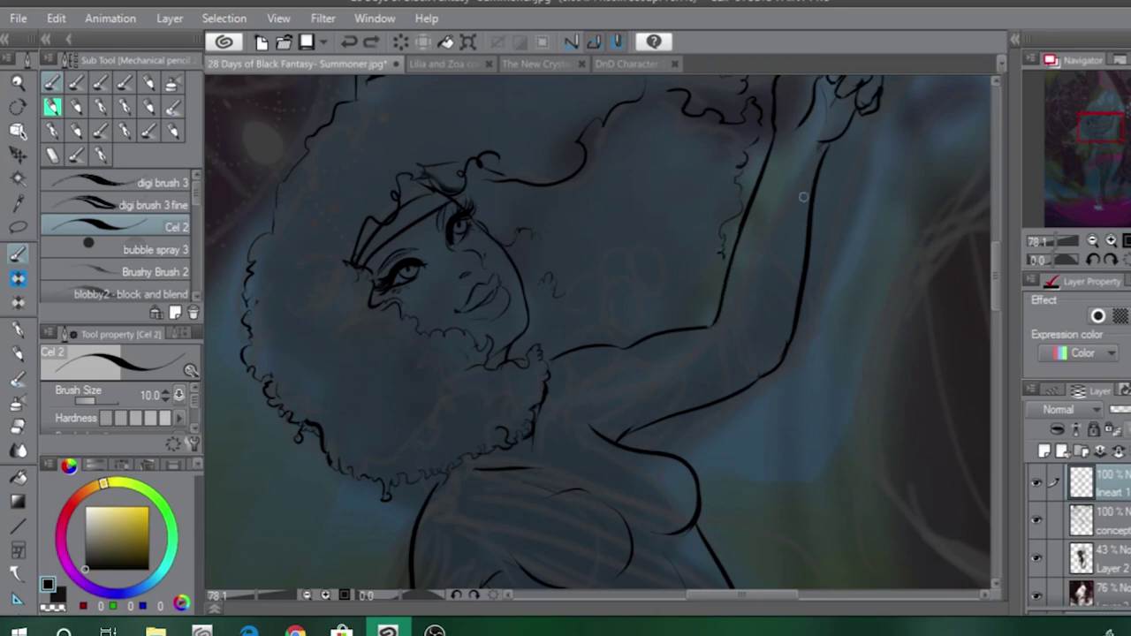
drag(725, 295, 722, 309)
drag(735, 255, 716, 318)
key(ctrl+z)
mouse_move(741, 224)
mouse_down()
mouse_move(723, 308)
mouse_move(691, 331)
mouse_move(742, 296)
mouse_move(744, 334)
mouse_up()
mouse_move(552, 132)
mouse_down()
mouse_move(556, 255)
mouse_move(566, 224)
mouse_move(603, 191)
mouse_move(586, 250)
mouse_move(595, 181)
mouse_up()
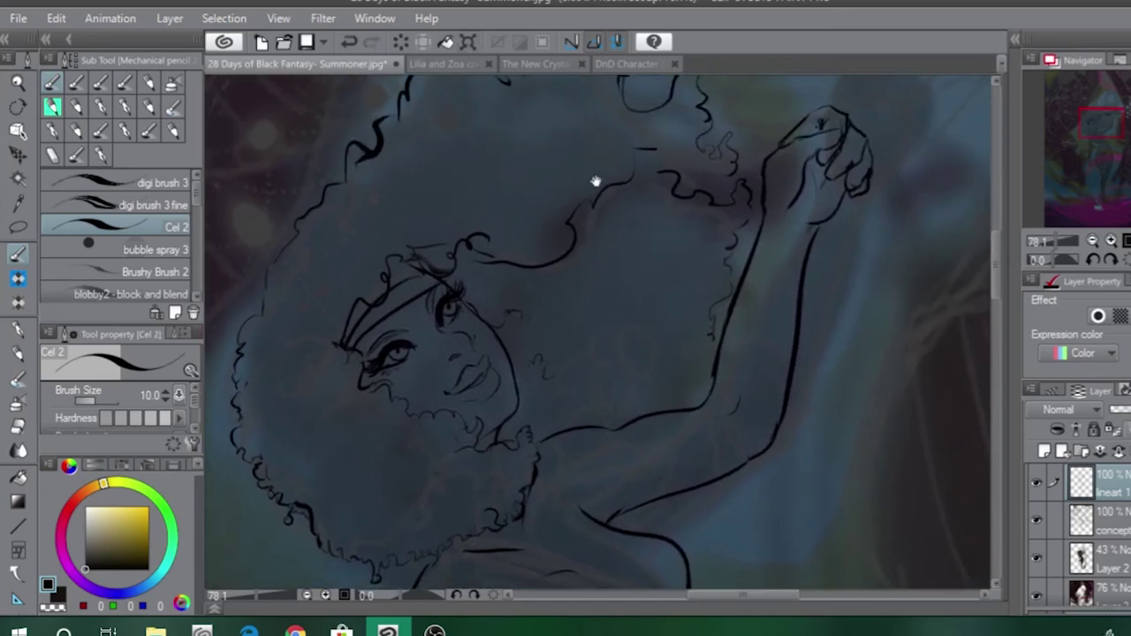
Erase both arm outlines below the hand and ink a new left arm line
mouse_move(834, 230)
mouse_down()
mouse_move(813, 235)
mouse_move(799, 329)
mouse_up()
mouse_move(765, 207)
mouse_down()
mouse_move(745, 289)
mouse_move(797, 354)
mouse_up()
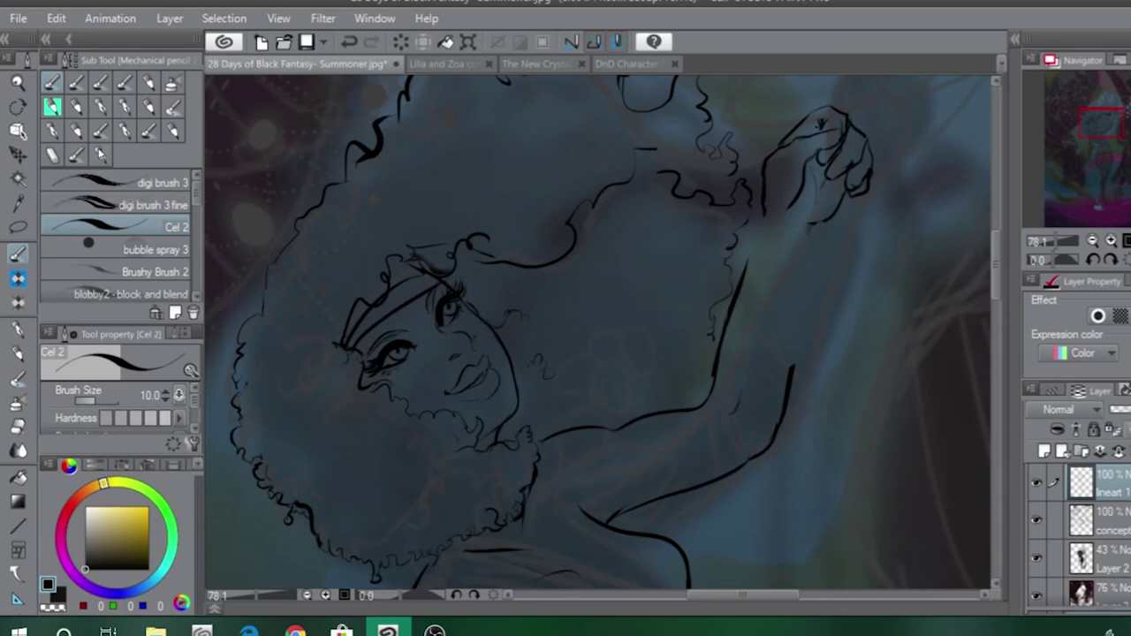
drag(727, 303, 707, 408)
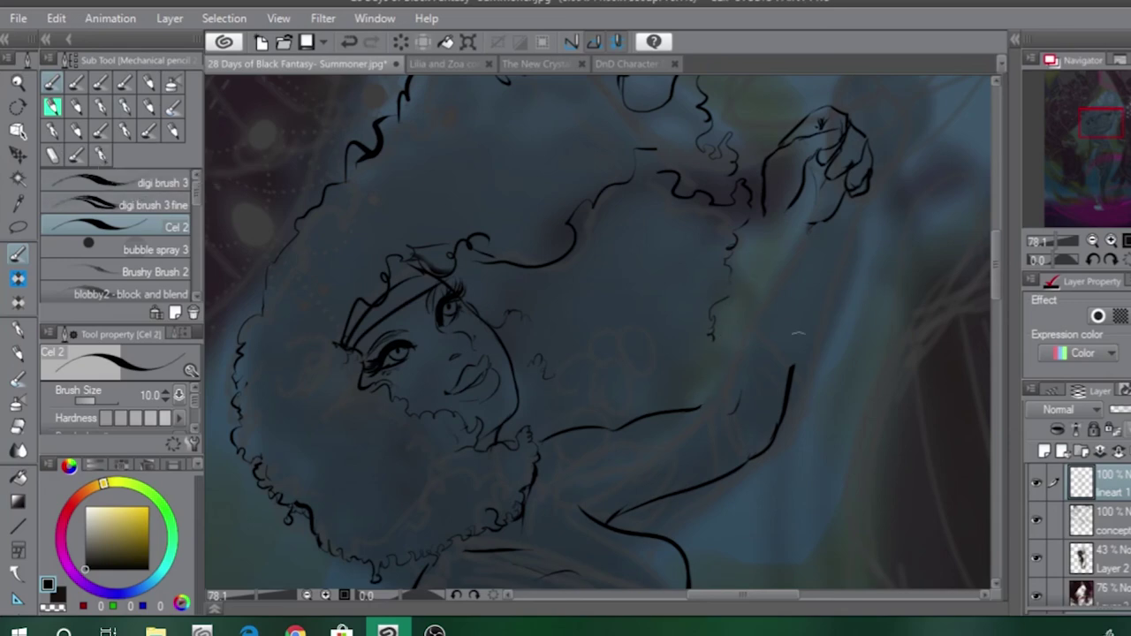
drag(793, 364, 751, 455)
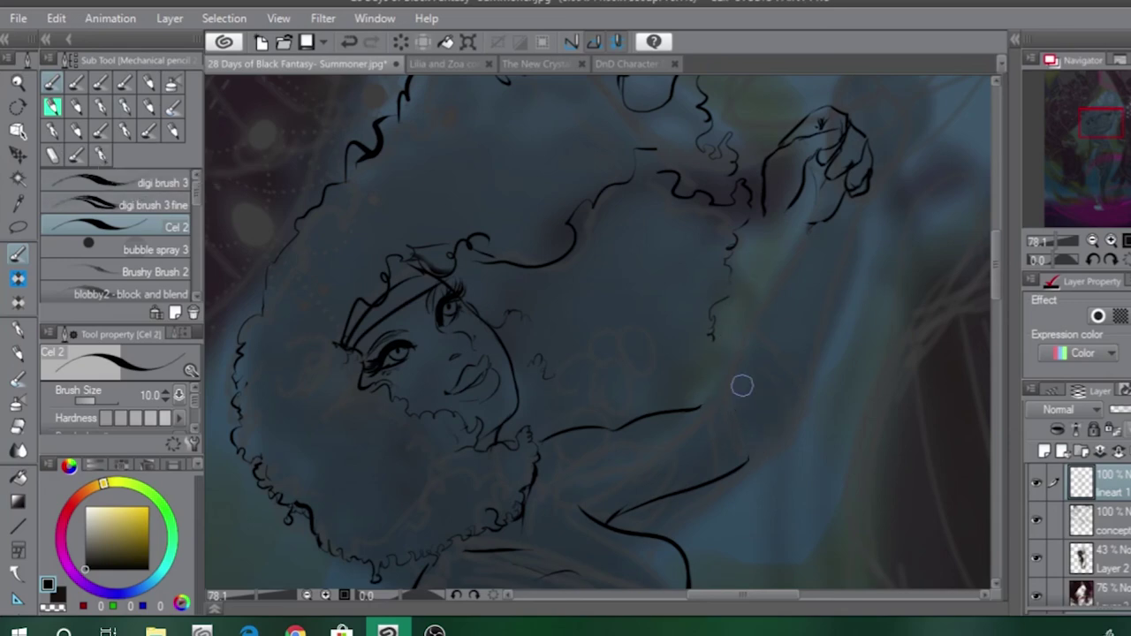
drag(700, 409, 811, 239)
drag(744, 464, 779, 428)
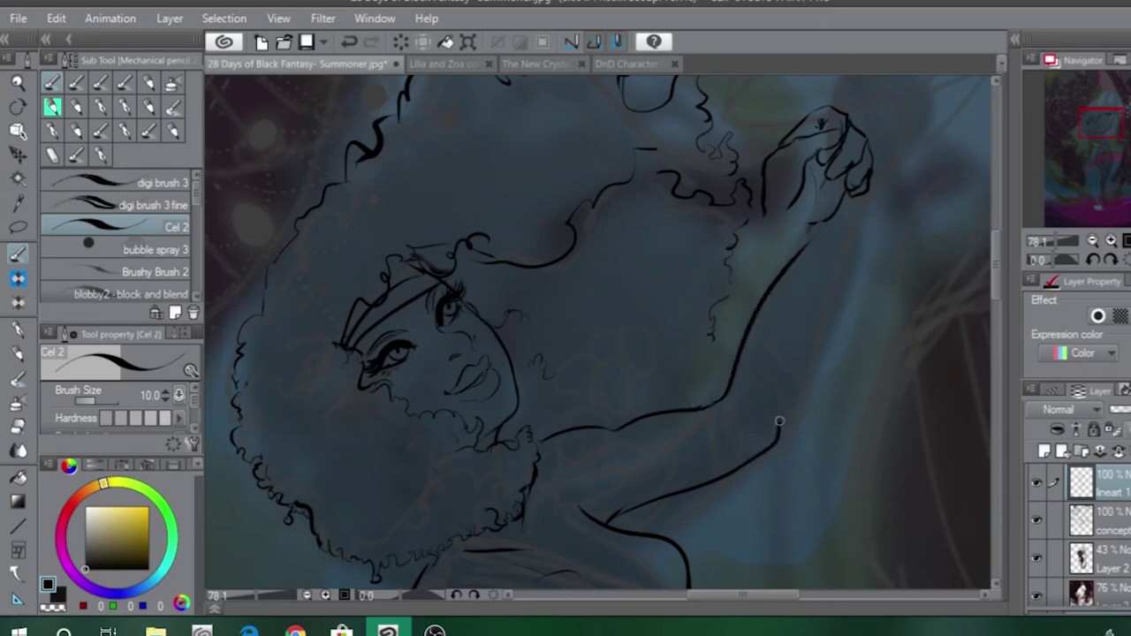
Redraw the raised arm's right stroke from the wrist downward, retrying until it fits
key(ctrl+z)
drag(846, 250, 748, 469)
key(ctrl+z)
drag(848, 252, 806, 359)
key(ctrl+z)
drag(851, 254, 757, 449)
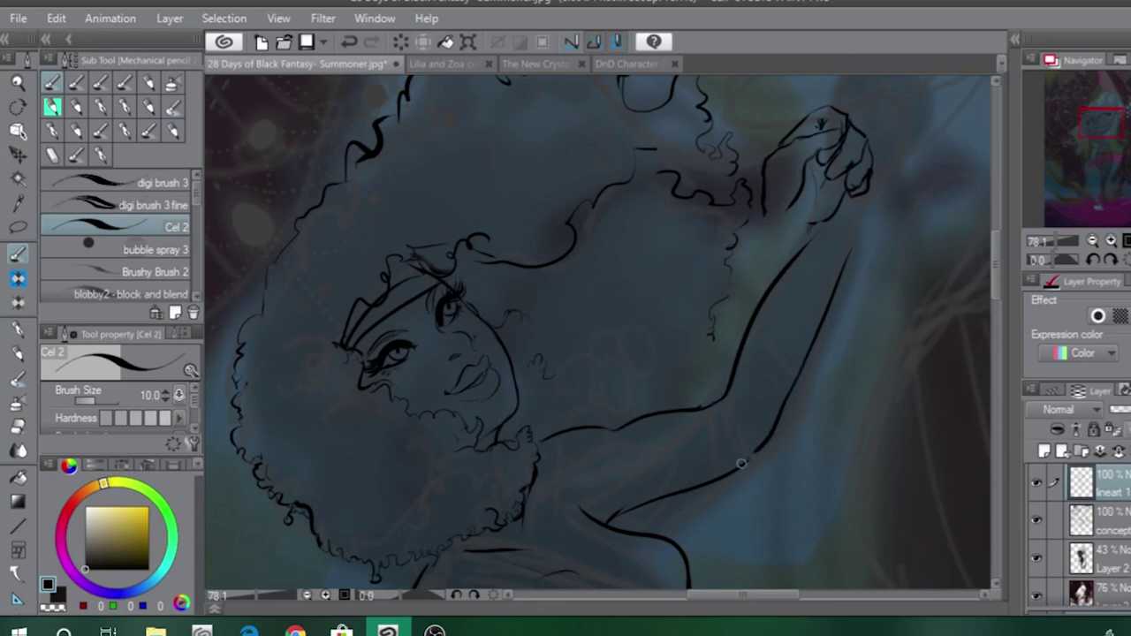
Trim the right stroke's ends, add a wrist tick, and redraw the right edge starting higher
drag(852, 224, 835, 281)
drag(793, 207, 806, 221)
drag(837, 282, 782, 408)
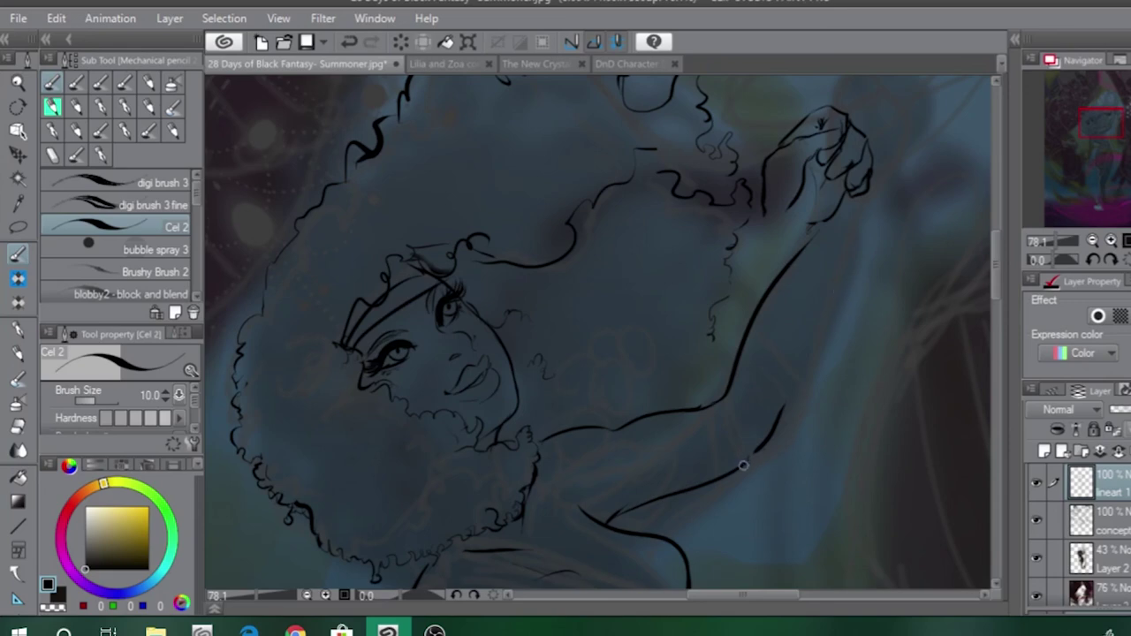
mouse_move(743, 466)
mouse_down()
mouse_move(765, 450)
mouse_move(783, 396)
mouse_up()
drag(750, 449, 772, 409)
mouse_move(795, 394)
mouse_down()
mouse_move(831, 238)
mouse_move(818, 235)
mouse_move(778, 420)
mouse_up()
key(ctrl+z)
key(ctrl+z)
drag(847, 264, 798, 389)
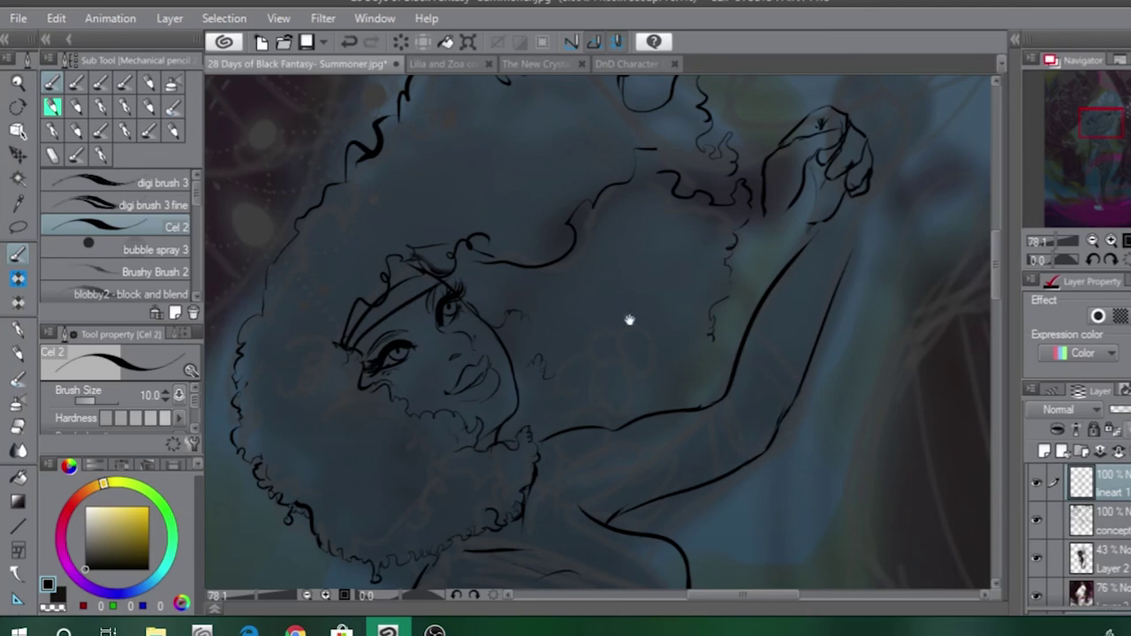
drag(626, 321, 575, 356)
Lasso the inked raised hand and shift it right, slightly smaller, to align with the arm
click(17, 228)
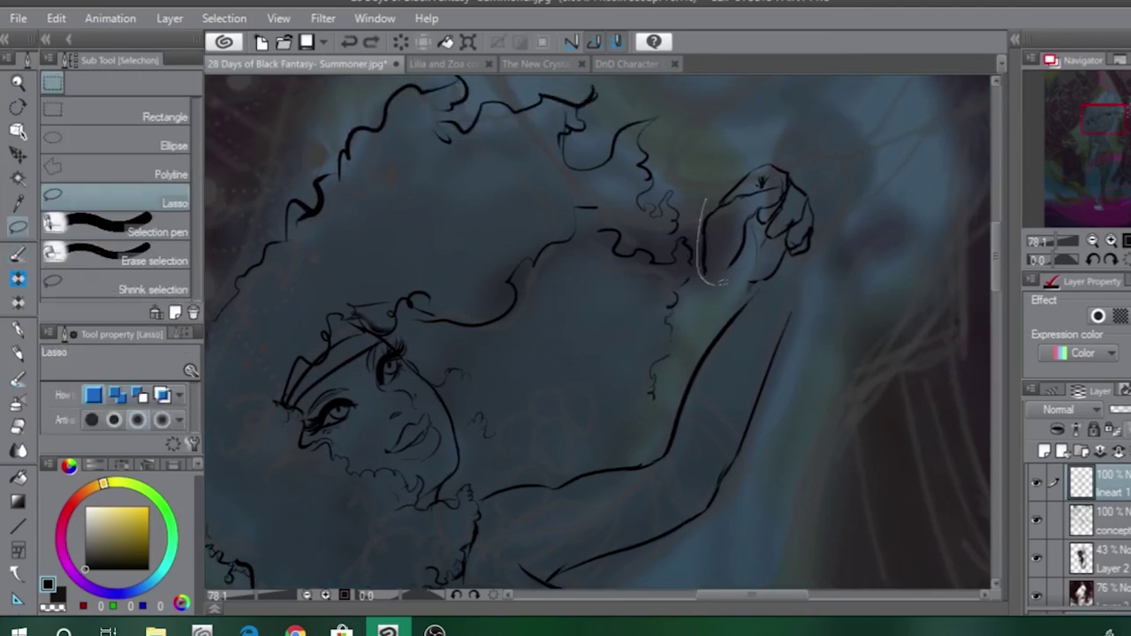
mouse_move(721, 281)
mouse_down()
mouse_move(777, 277)
mouse_move(841, 213)
mouse_move(755, 130)
mouse_move(709, 193)
mouse_up()
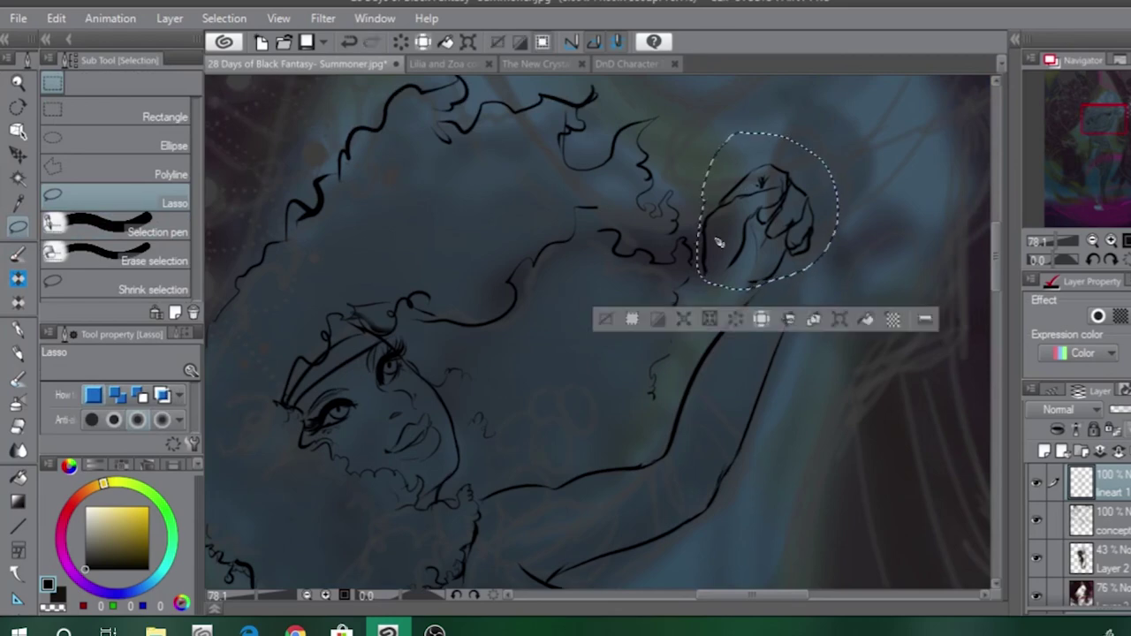
click(840, 319)
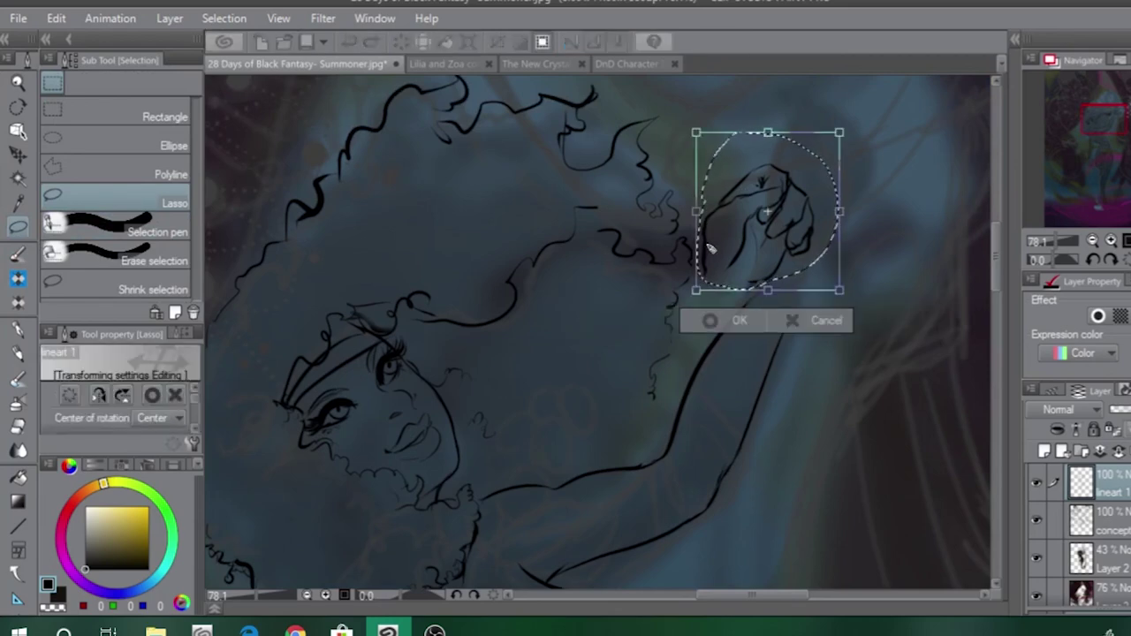
mouse_move(711, 265)
mouse_down()
mouse_move(740, 237)
mouse_move(774, 242)
mouse_move(776, 259)
mouse_move(759, 253)
mouse_move(773, 232)
mouse_move(764, 221)
mouse_move(753, 260)
mouse_up()
key(ctrl+z)
key(ctrl+z)
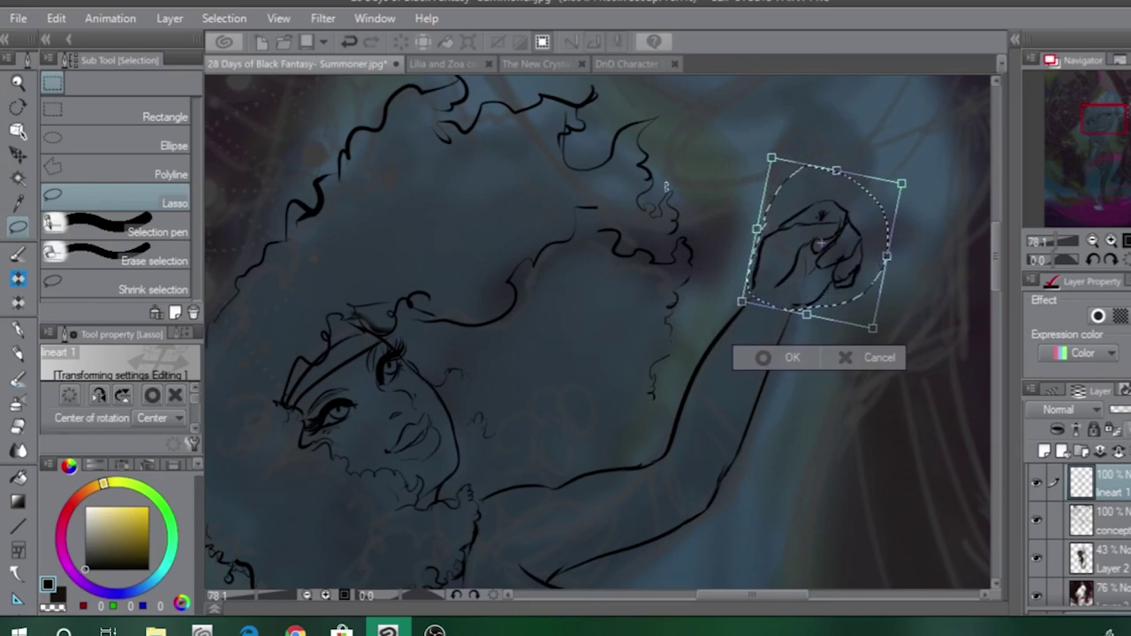
key(Return)
key(ctrl+d)
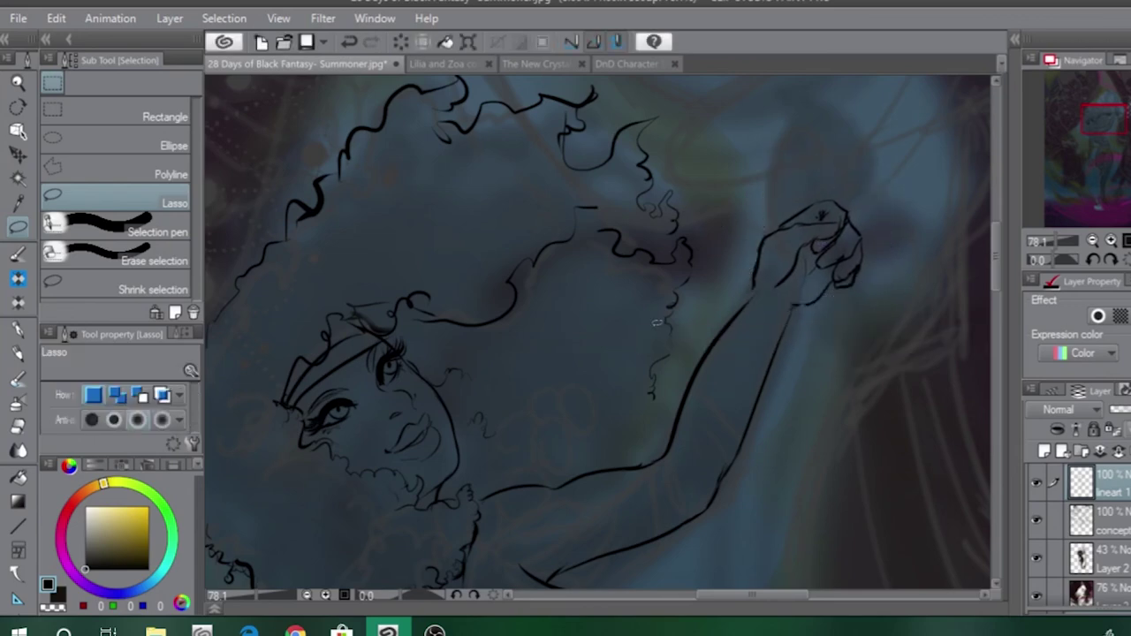
With the Cel 2 pen, ink finger lines in the raised hand and join the forearm to the wrist
click(18, 254)
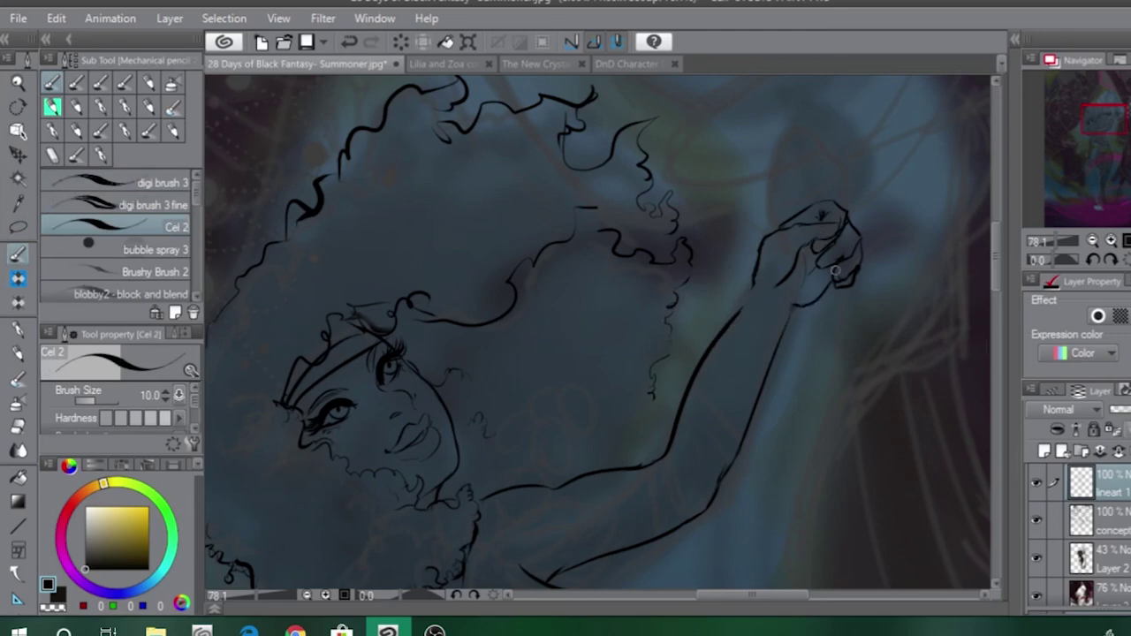
drag(834, 272, 850, 265)
mouse_move(762, 289)
mouse_down()
mouse_move(730, 319)
mouse_move(749, 292)
mouse_move(766, 378)
mouse_move(732, 470)
mouse_up()
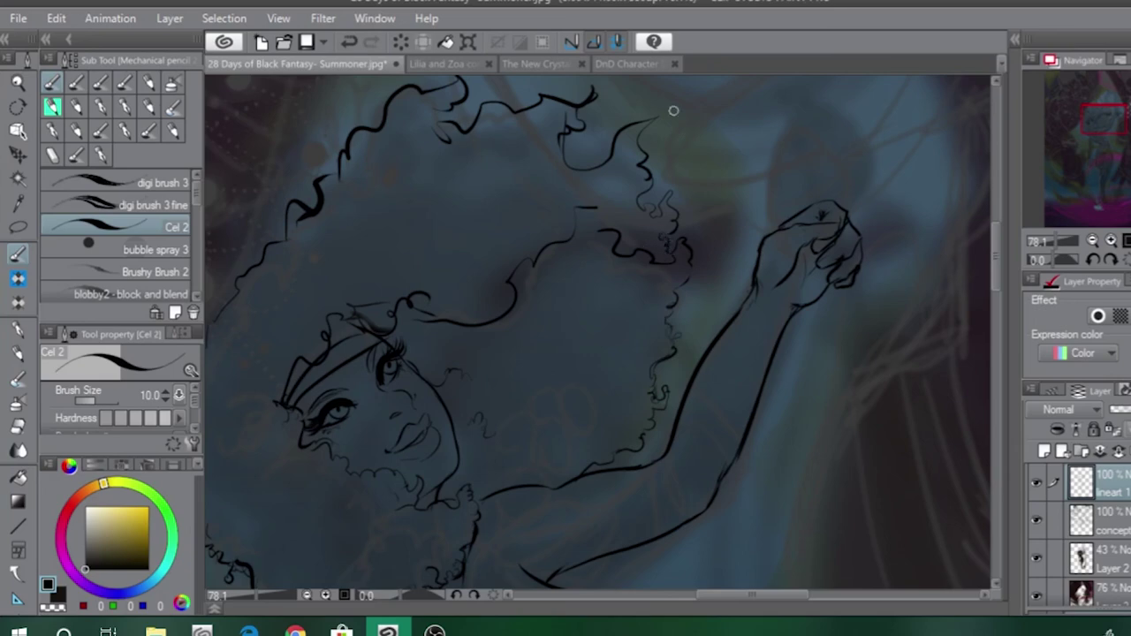
Remove the stray dash and curved stroke in the hair, then ink a curl along the hair's top
key(ctrl+z)
key(ctrl+z)
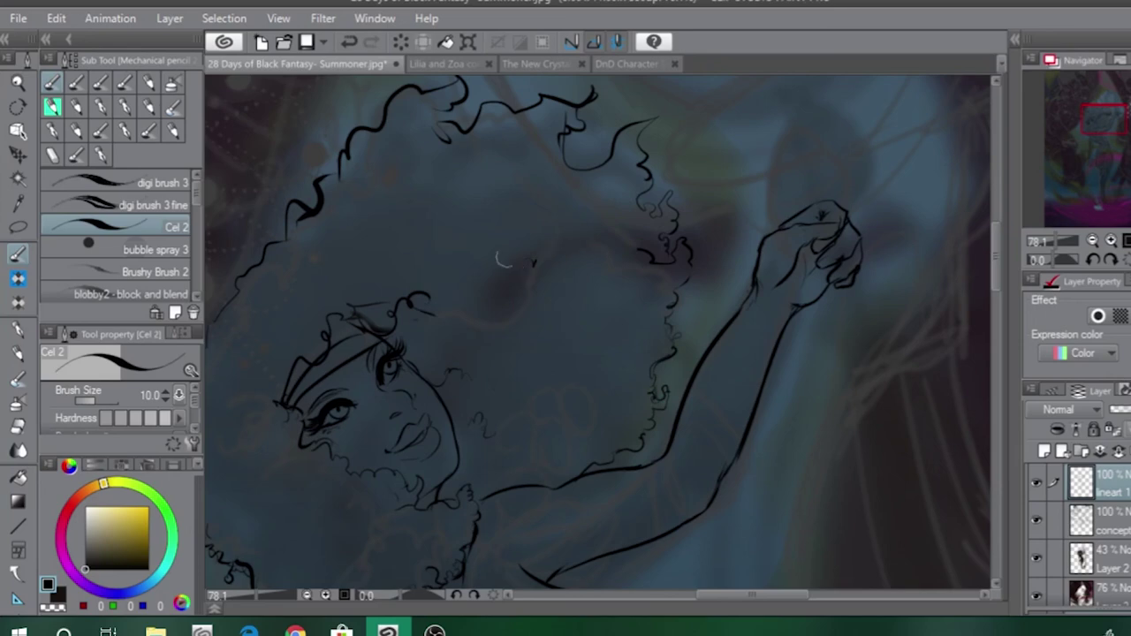
key(ctrl+z)
mouse_move(560, 147)
mouse_down()
mouse_move(576, 160)
mouse_move(668, 110)
mouse_move(632, 135)
mouse_up()
drag(1047, 241, 1034, 241)
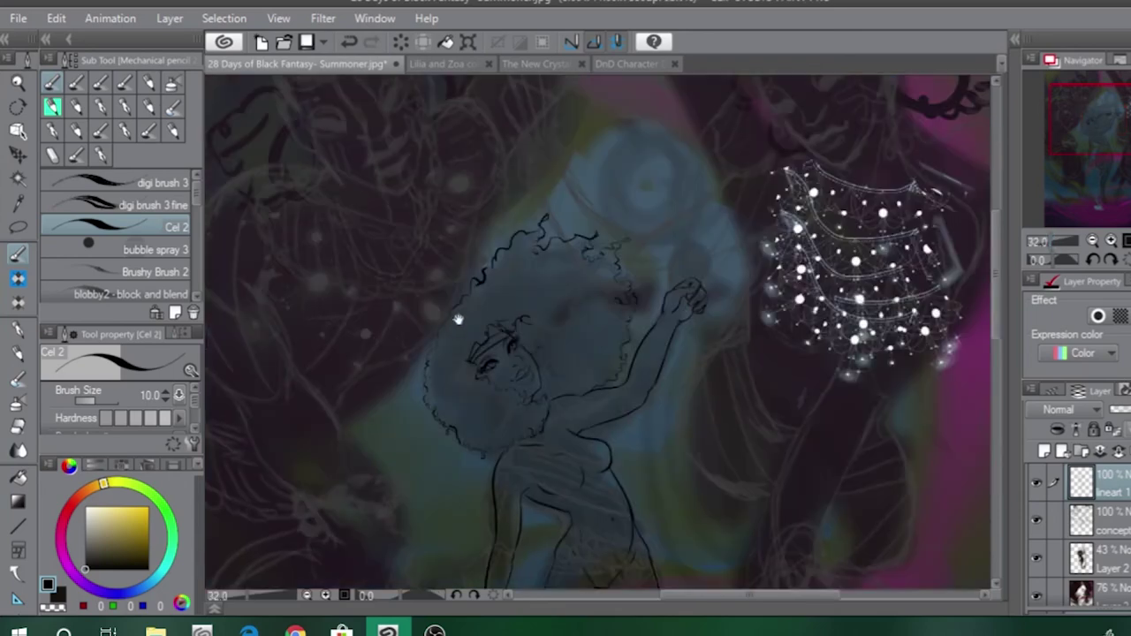
Ink a small curved navel line on the belly, discarding the stray shoulder and thigh strokes
scroll(472, 189, up, 4)
drag(447, 89, 467, 260)
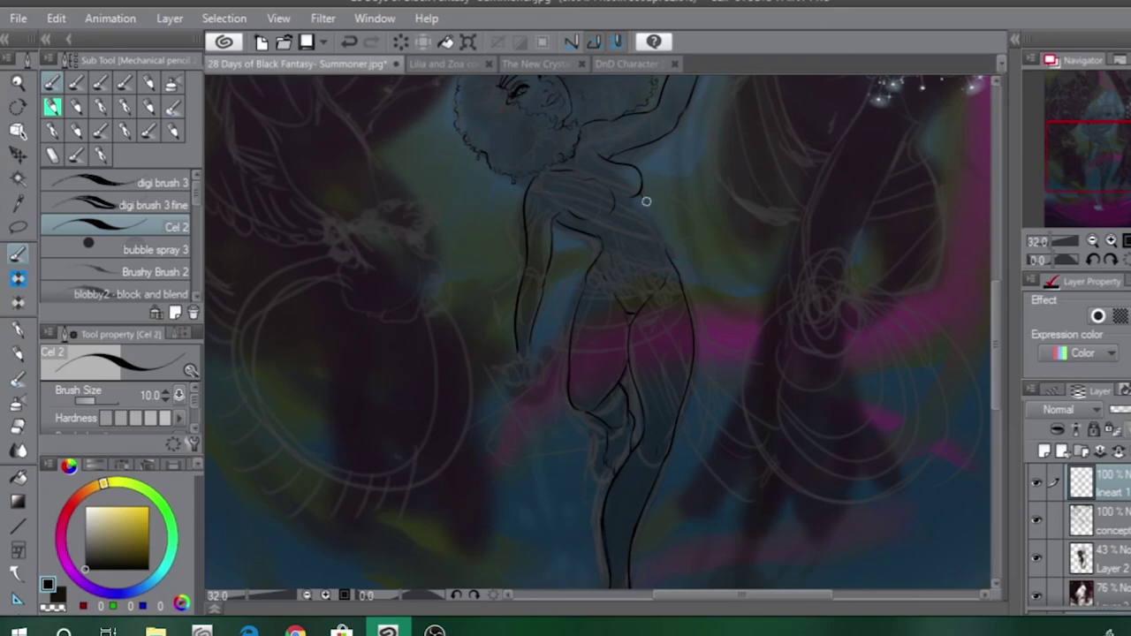
mouse_move(641, 187)
mouse_down()
mouse_move(661, 225)
mouse_move(645, 195)
mouse_move(632, 196)
mouse_up()
key(ctrl+z)
key(ctrl+z)
drag(618, 297, 644, 405)
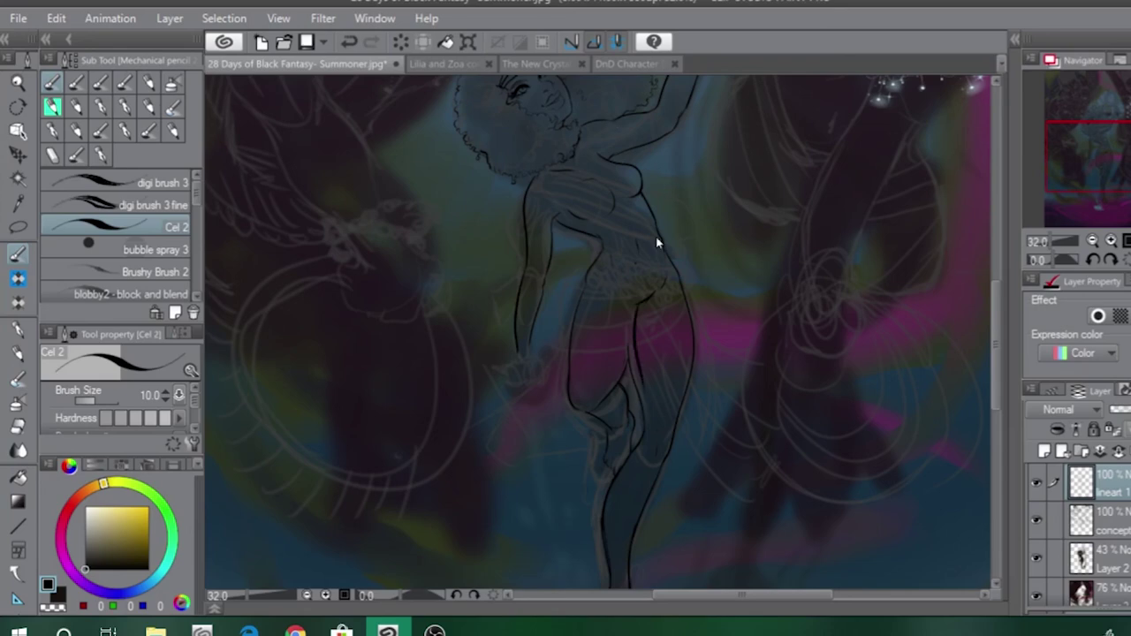
key(ctrl+z)
Hand-letter 'BRB' in black ink to the left of the figure's head
drag(430, 205, 422, 265)
drag(451, 190, 476, 243)
drag(479, 168, 495, 208)
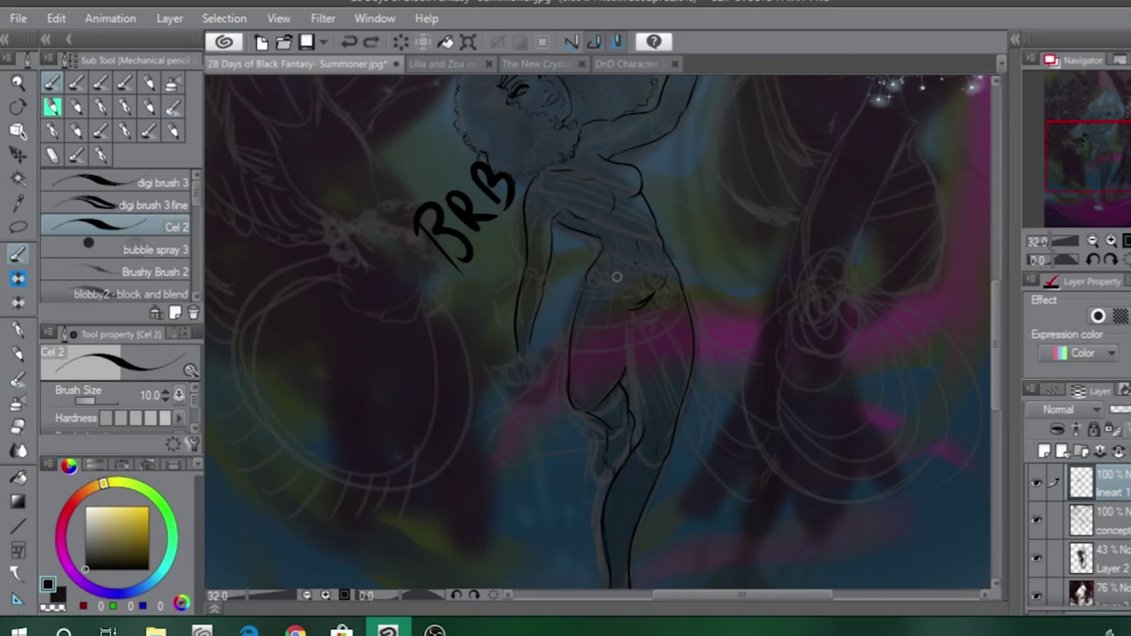
key(ctrl+z)
mouse_move(629, 340)
mouse_down()
mouse_move(625, 304)
mouse_move(622, 374)
mouse_up()
key(ctrl+z)
key(ctrl+z)
key(ctrl+z)
Ink a line along the figure's inner thigh
click(590, 424)
drag(631, 338, 595, 414)
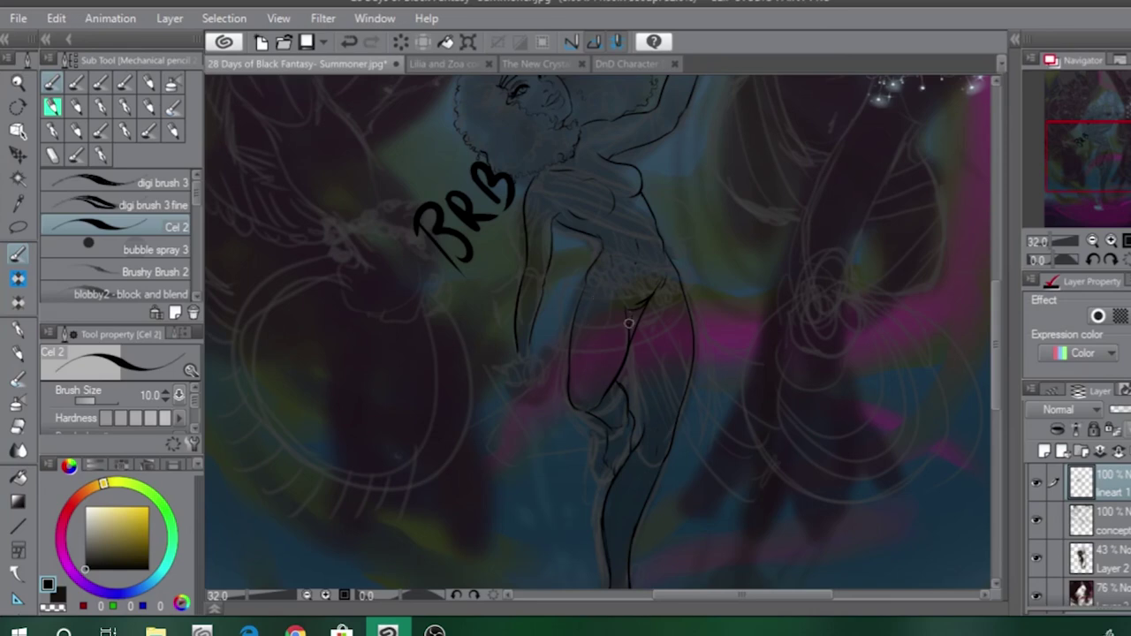
key(ctrl+z)
key(ctrl+y)
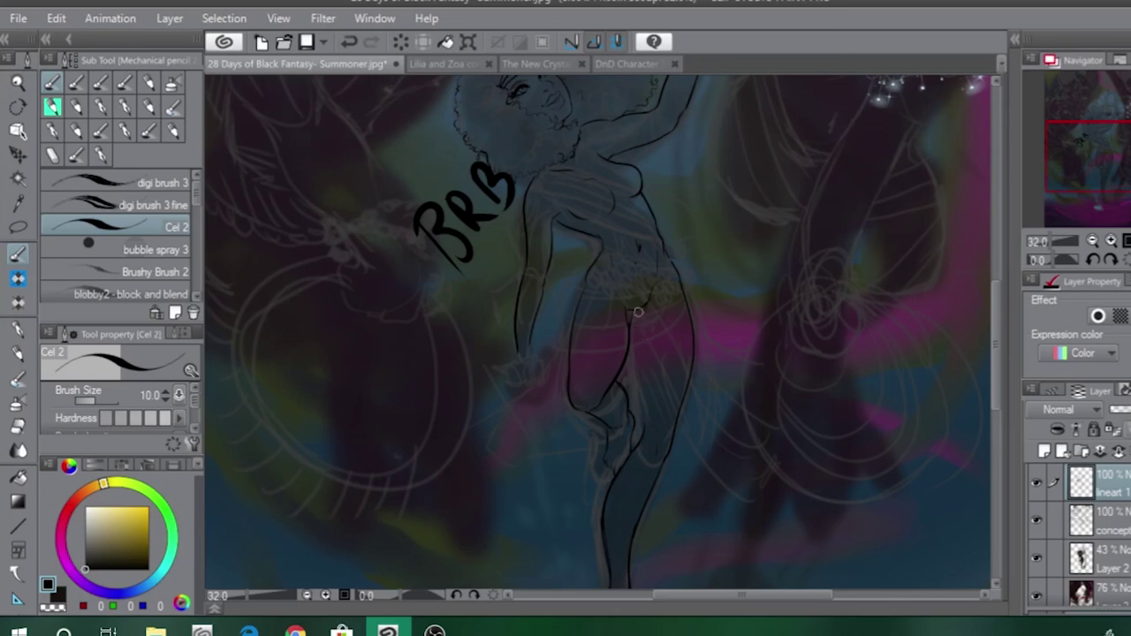
Ink the inner thigh contour with the Cel 2 pen, redrawing it once, and try a left-arm stroke
drag(636, 309, 637, 425)
drag(634, 378, 638, 445)
key(ctrl+z)
drag(635, 385, 639, 451)
drag(623, 381, 631, 424)
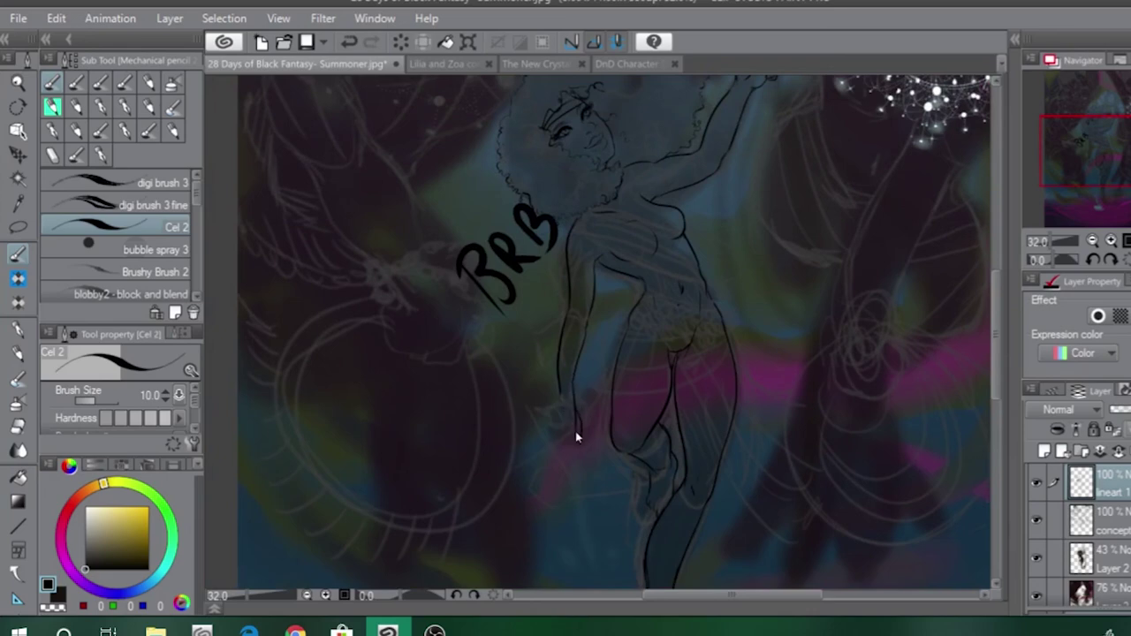
mouse_move(574, 382)
mouse_down()
mouse_move(582, 437)
mouse_move(557, 391)
mouse_move(566, 451)
mouse_move(576, 422)
mouse_move(572, 455)
mouse_up()
key(ctrl+z)
Mirror the canvas view and restore it, then turn it upside down and rotate about 15 degrees
click(1123, 259)
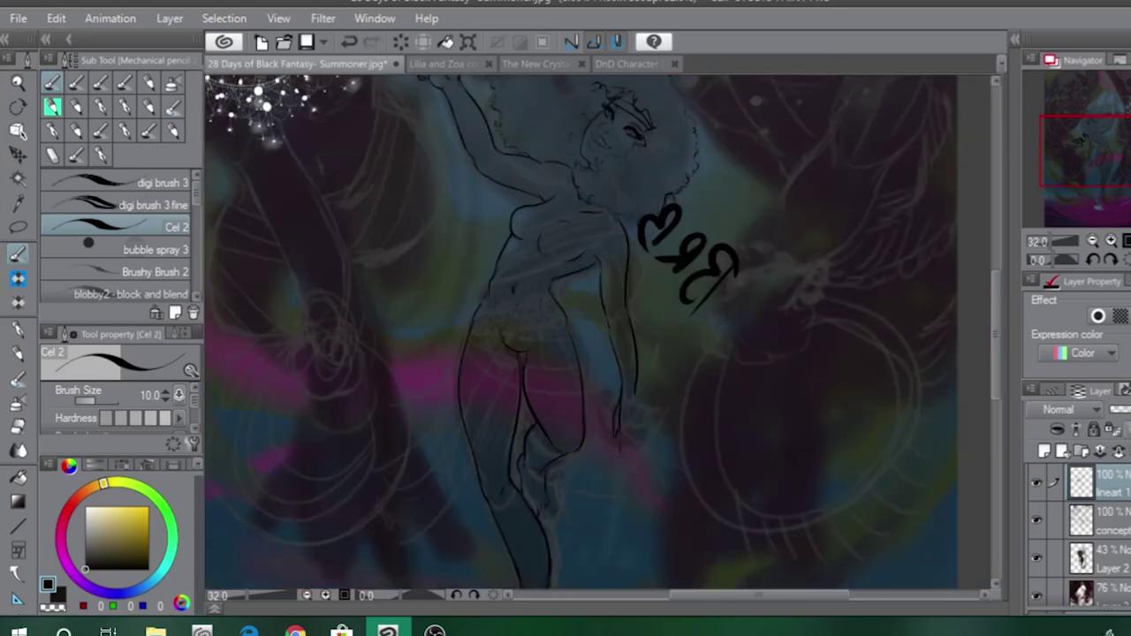
click(1122, 259)
click(1127, 259)
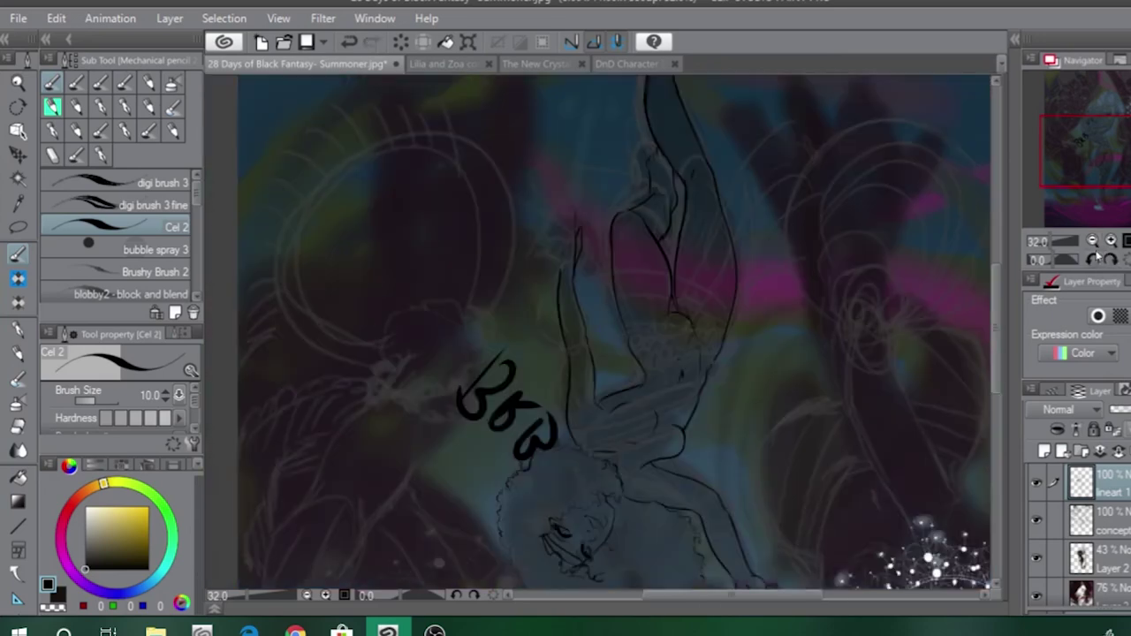
mouse_move(1050, 260)
mouse_down()
mouse_move(1060, 260)
mouse_move(1049, 261)
mouse_up()
scroll(586, 484, up, 6)
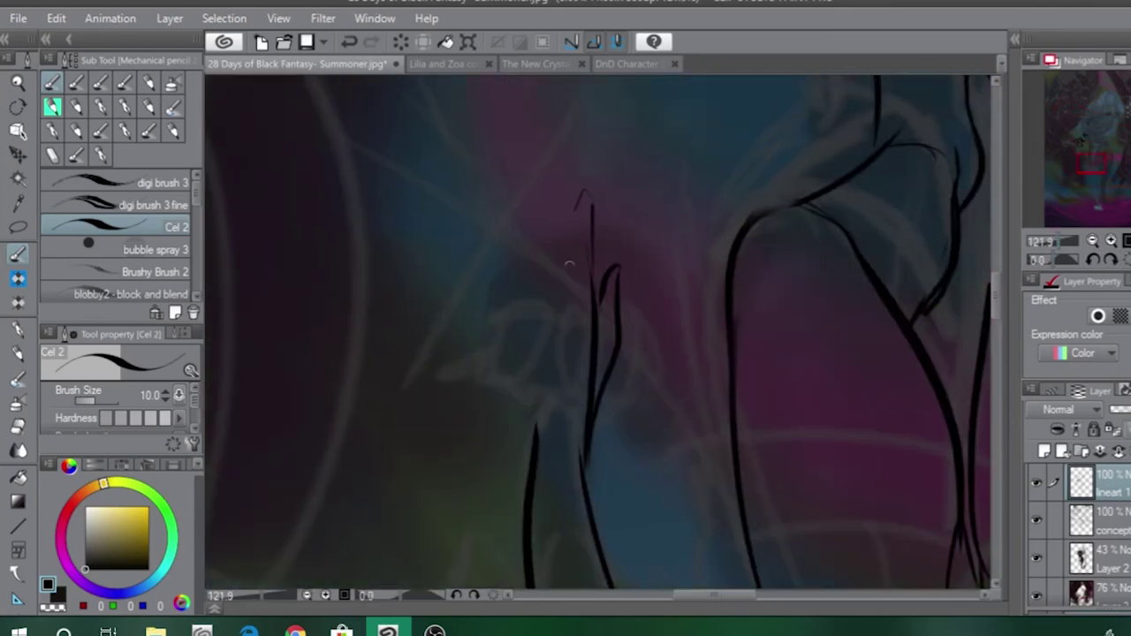
Erase and redraw the arm contour as a cleaner ink line, retrying strokes with undo and redo
key(ctrl+z)
mouse_move(574, 472)
mouse_down()
mouse_move(590, 354)
mouse_move(580, 391)
mouse_move(589, 429)
mouse_move(604, 349)
mouse_move(586, 421)
mouse_move(598, 454)
mouse_up()
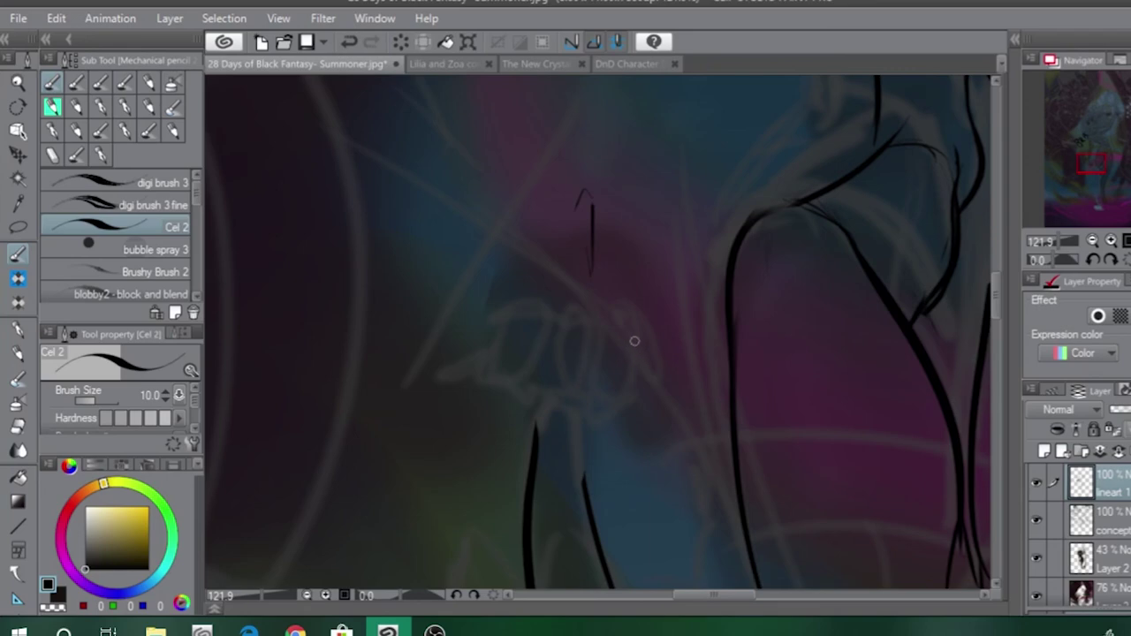
mouse_move(585, 482)
mouse_down()
mouse_move(636, 343)
mouse_move(622, 308)
mouse_move(633, 304)
mouse_move(626, 351)
mouse_move(642, 277)
mouse_move(618, 319)
mouse_move(624, 288)
mouse_move(618, 320)
mouse_move(623, 296)
mouse_move(597, 295)
mouse_move(575, 151)
mouse_up()
key(ctrl+z)
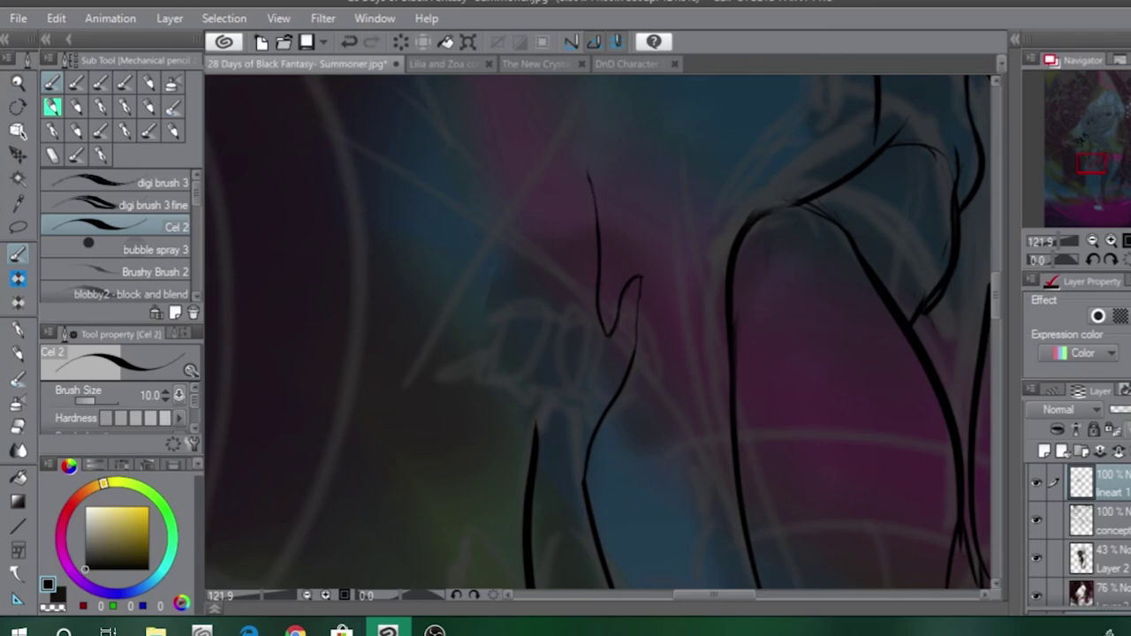
drag(608, 349, 586, 179)
mouse_move(592, 264)
mouse_down()
mouse_move(546, 289)
mouse_move(522, 323)
mouse_move(537, 451)
mouse_up()
drag(513, 283, 468, 144)
mouse_move(550, 276)
mouse_down()
mouse_move(533, 345)
mouse_move(541, 375)
mouse_up()
drag(556, 282, 547, 379)
key(ctrl+z)
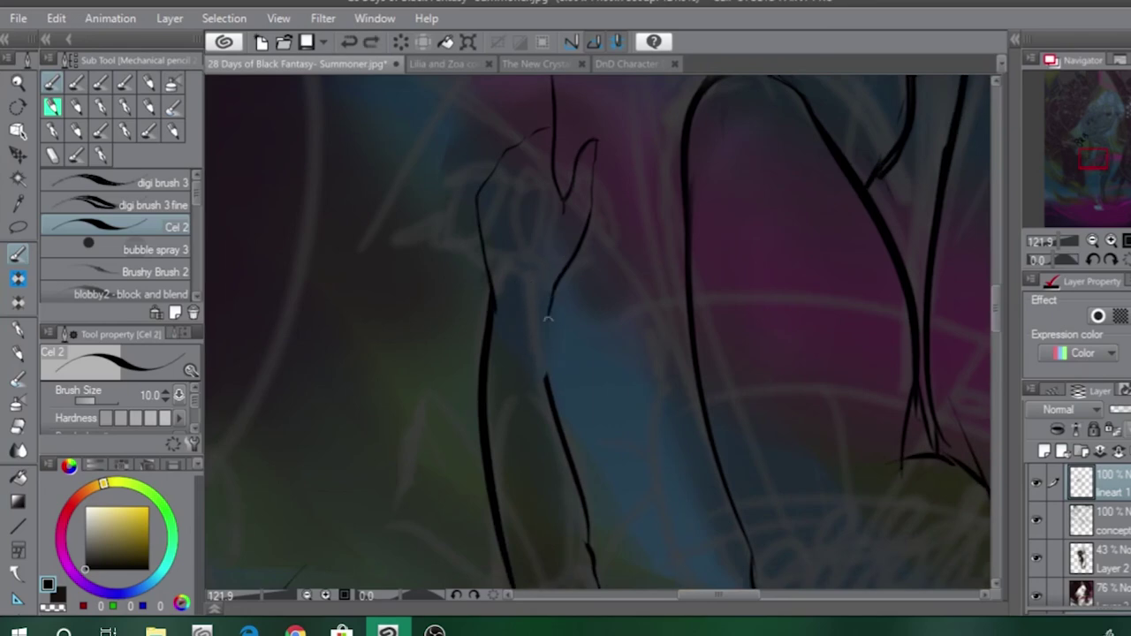
key(ctrl+y)
Ink the palm and a line from palm to index fingertip, redoing strokes that miss
drag(539, 185, 551, 340)
drag(544, 284, 542, 204)
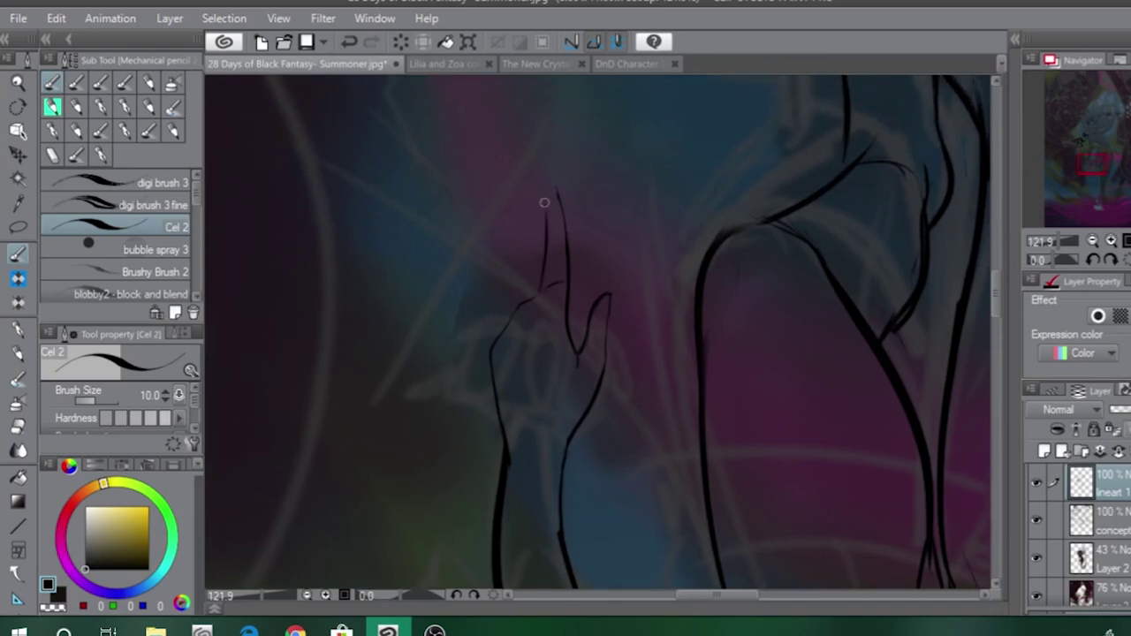
key(ctrl+z)
mouse_move(540, 285)
mouse_down()
mouse_move(543, 202)
mouse_move(554, 199)
mouse_up()
mouse_move(519, 304)
mouse_down()
mouse_move(542, 217)
mouse_move(571, 207)
mouse_move(569, 240)
mouse_up()
key(ctrl+z)
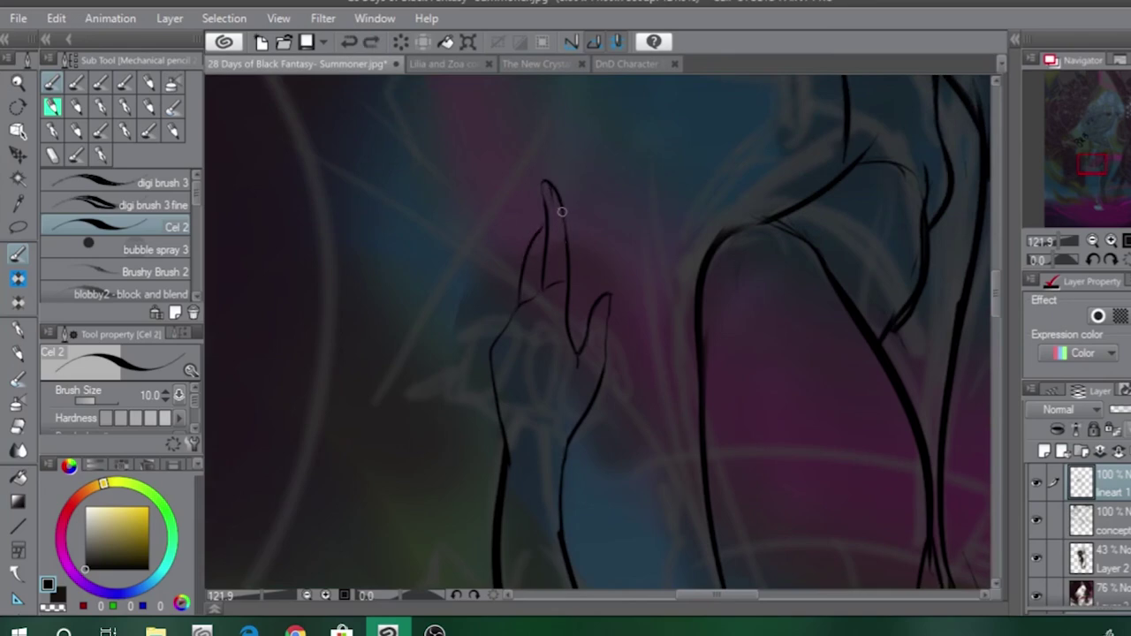
key(ctrl+z)
key(ctrl+z)
drag(518, 291, 544, 216)
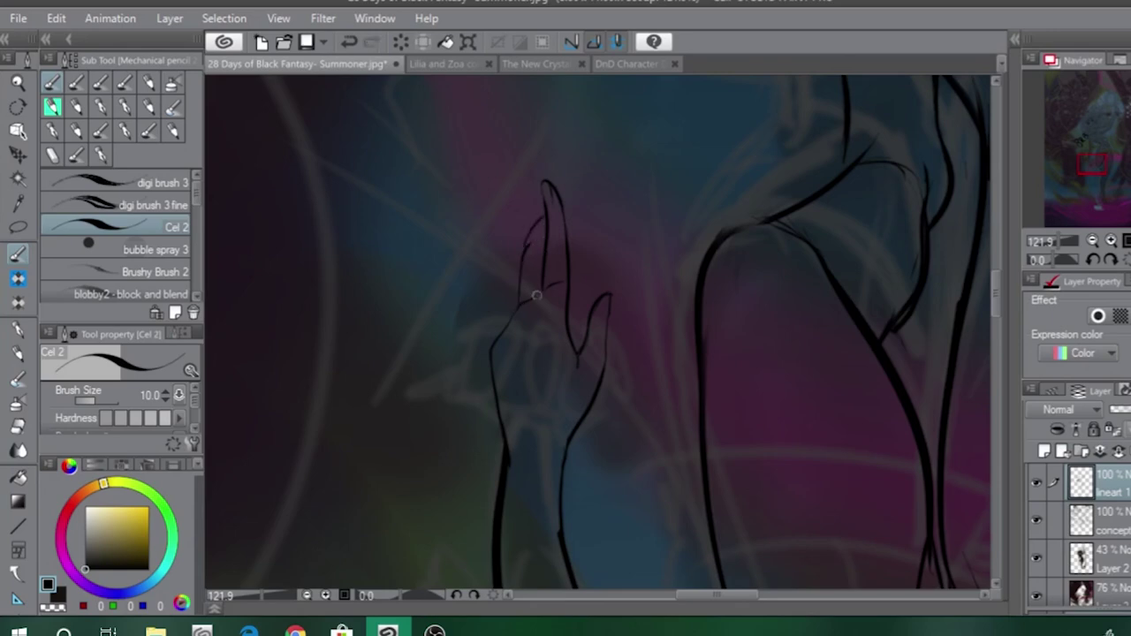
key(ctrl+z)
drag(540, 305, 558, 299)
drag(516, 264, 504, 324)
key(ctrl+z)
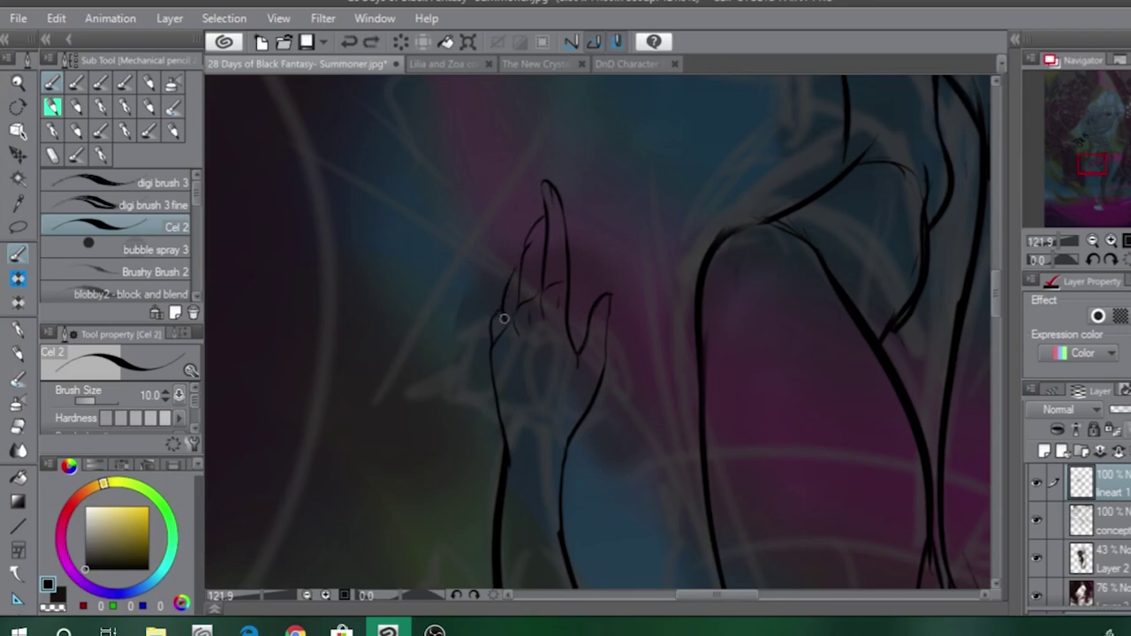
Ink short finger strokes by the fingertip, comparing with undo/redo, then line the hand's left edge
click(506, 323)
key(ctrl+z)
drag(540, 284, 542, 263)
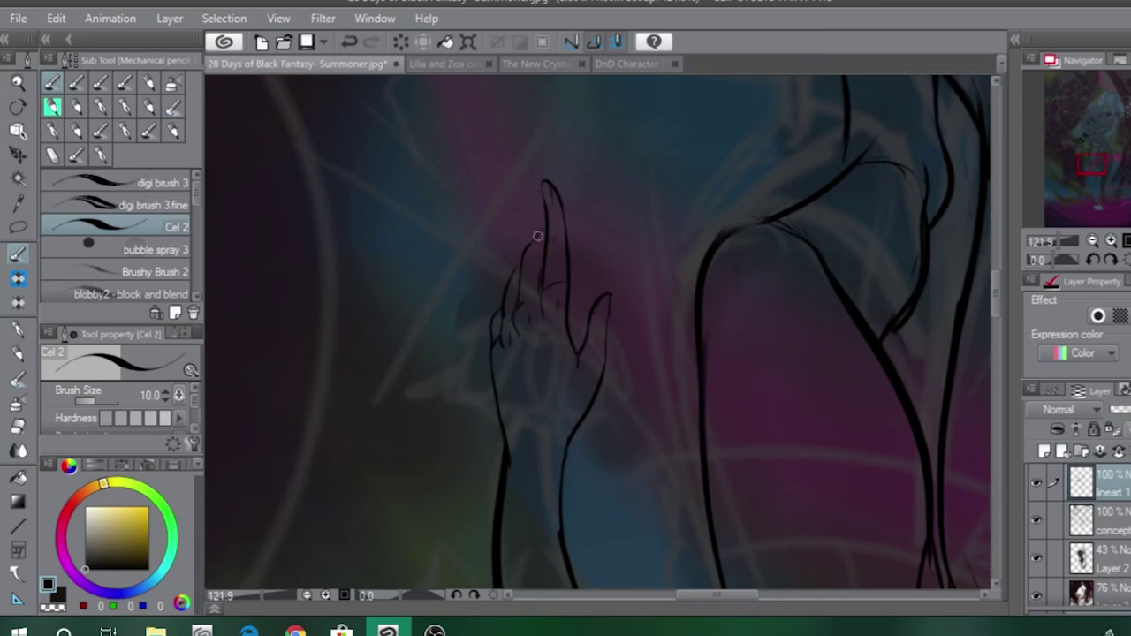
key(ctrl+z)
key(ctrl+y)
key(ctrl+z)
key(ctrl+y)
key(ctrl+z)
key(ctrl+y)
key(ctrl+z)
key(ctrl+y)
mouse_move(489, 317)
mouse_down()
mouse_move(490, 253)
mouse_move(503, 280)
mouse_move(491, 252)
mouse_move(503, 281)
mouse_up()
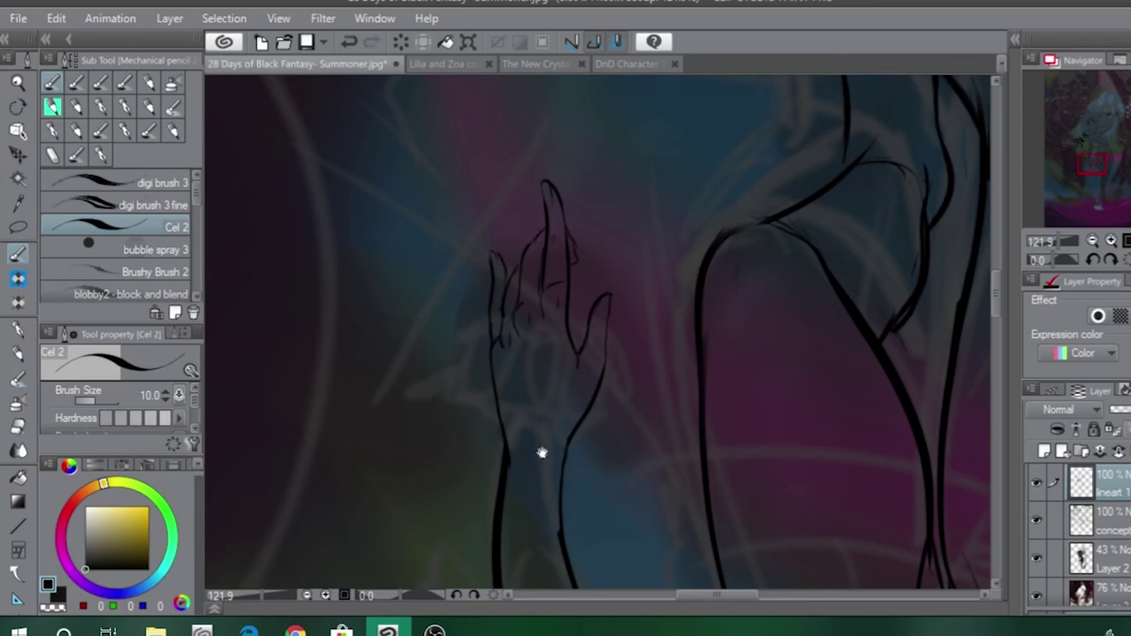
Erase the old left forearm line, extend the right arm contour, and draw a new forearm line
scroll(534, 415, down, 3)
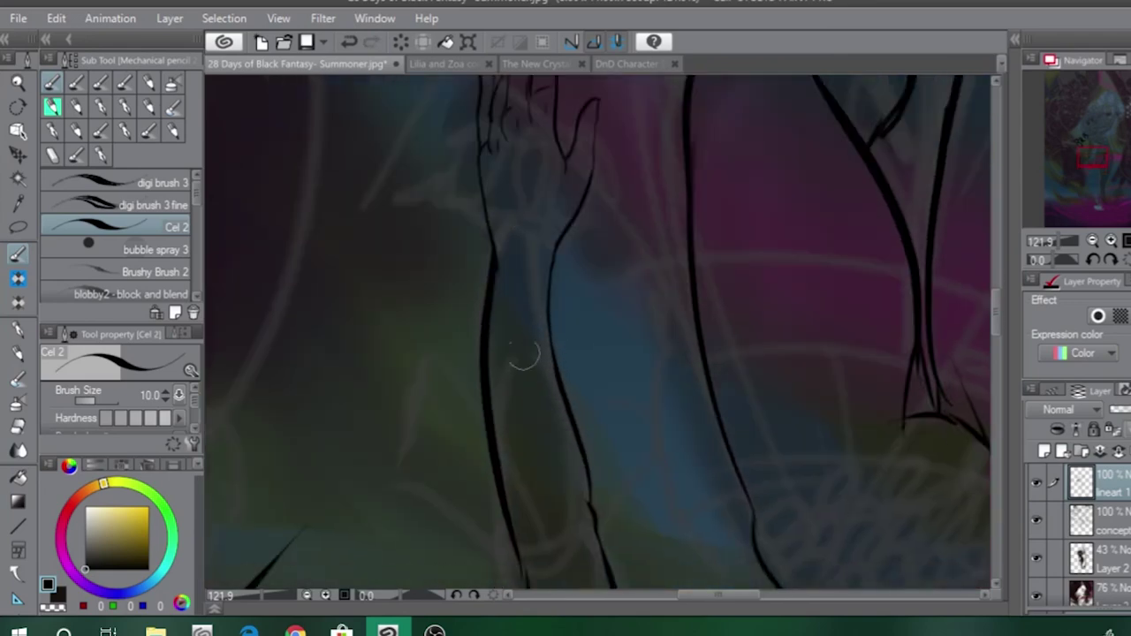
scroll(521, 209, up, 3)
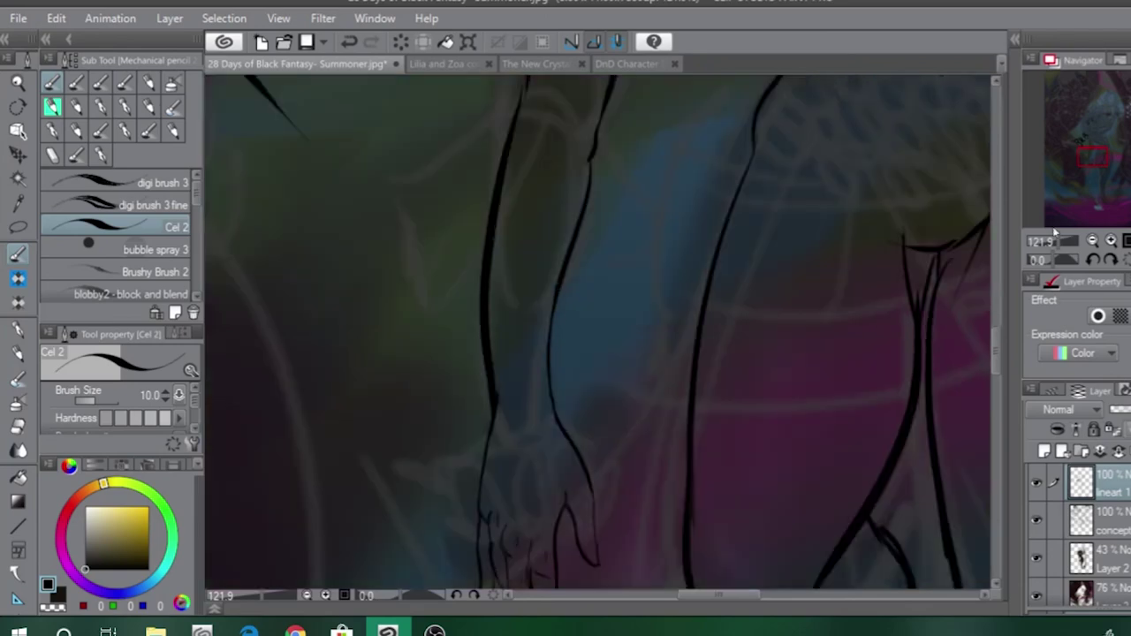
mouse_move(521, 209)
mouse_down()
mouse_move(515, 377)
mouse_move(522, 159)
mouse_move(535, 144)
mouse_move(534, 234)
mouse_move(586, 189)
mouse_move(596, 203)
mouse_move(562, 330)
mouse_move(593, 192)
mouse_move(545, 327)
mouse_up()
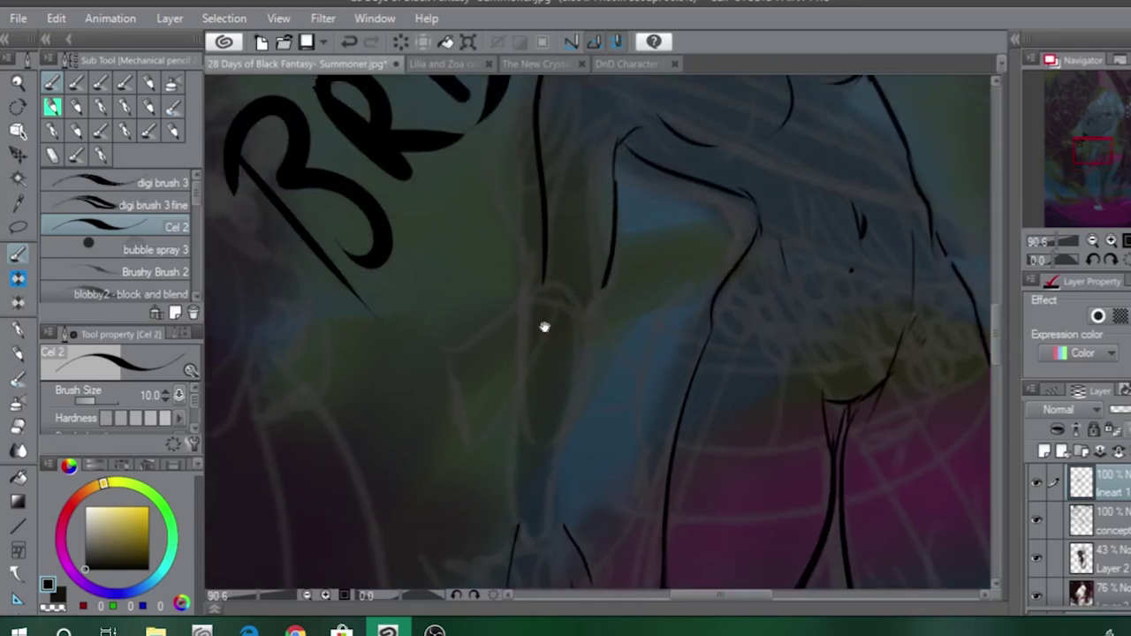
mouse_move(603, 287)
mouse_down()
mouse_move(606, 346)
mouse_move(565, 493)
mouse_up()
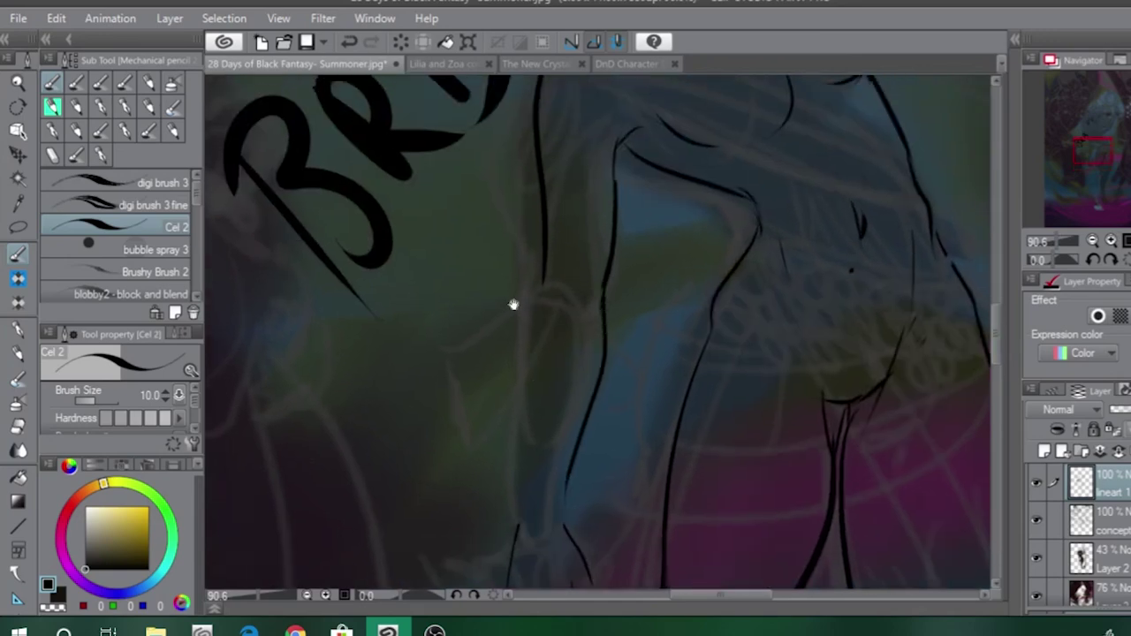
drag(514, 304, 527, 251)
mouse_move(557, 207)
mouse_down()
mouse_move(537, 289)
mouse_move(533, 458)
mouse_up()
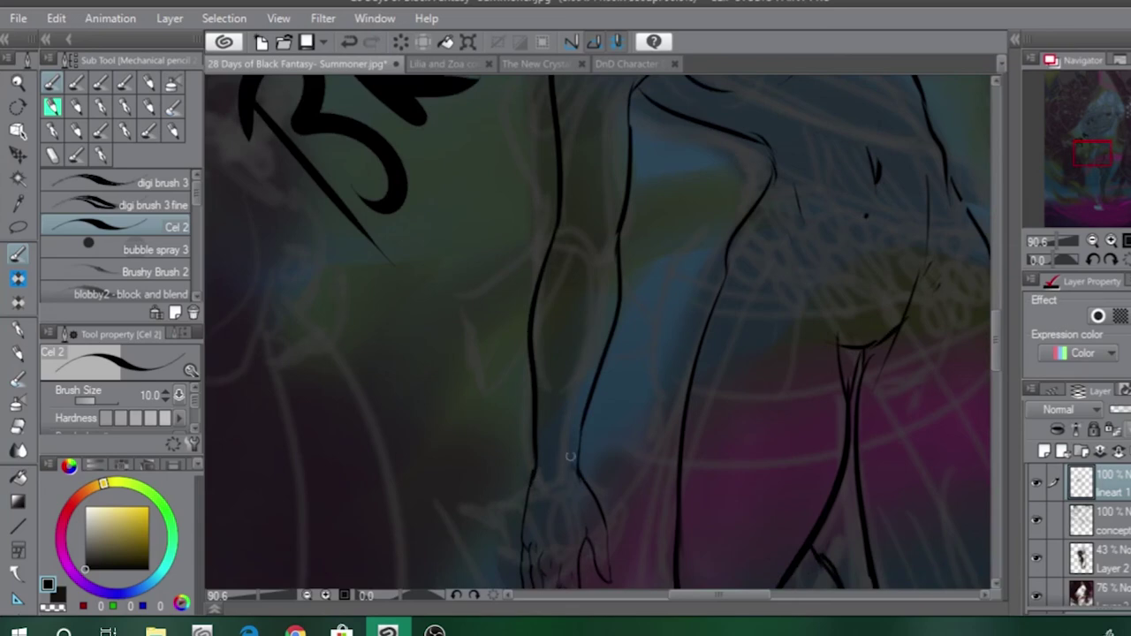
Join the broken arm line into one continuous stroke
drag(559, 366, 535, 239)
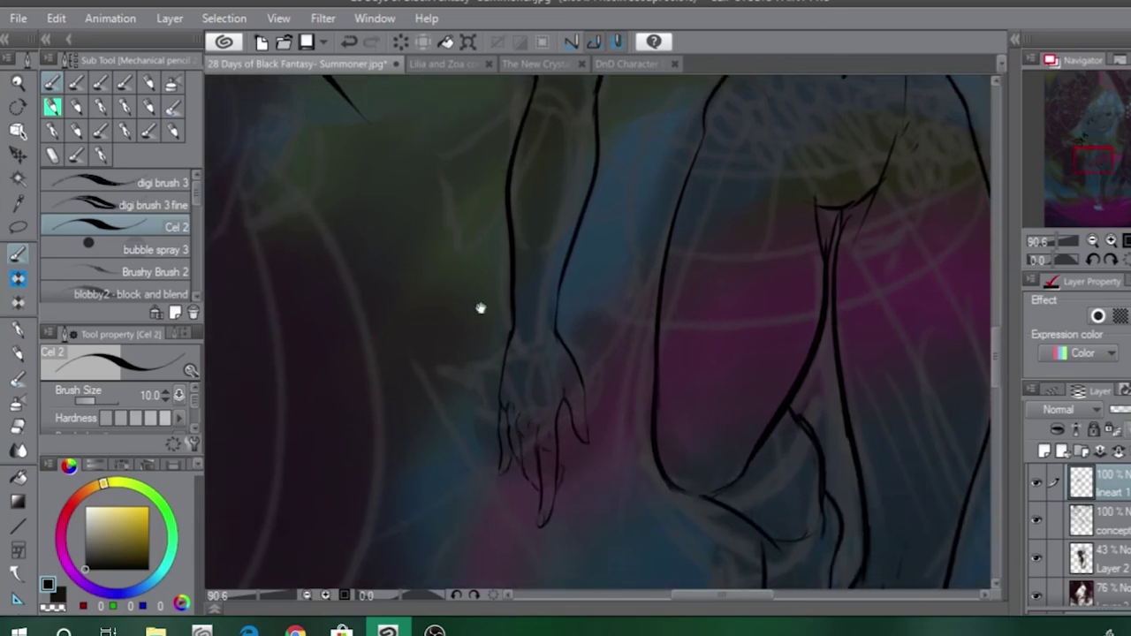
drag(503, 330, 499, 486)
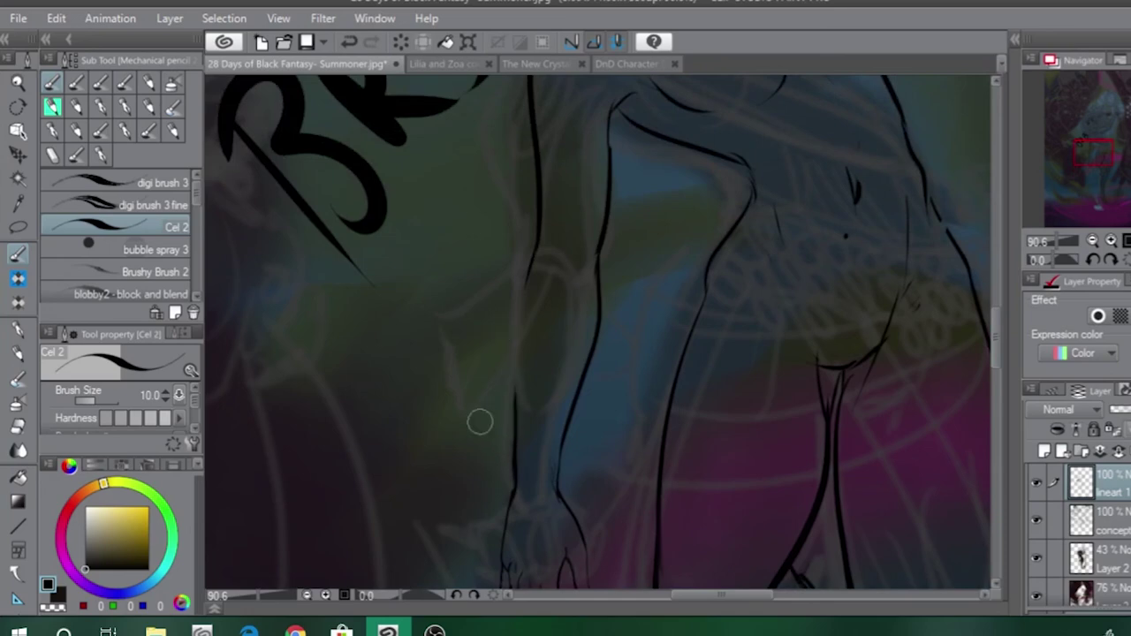
drag(528, 275, 520, 392)
key(ctrl+z)
drag(528, 278, 514, 421)
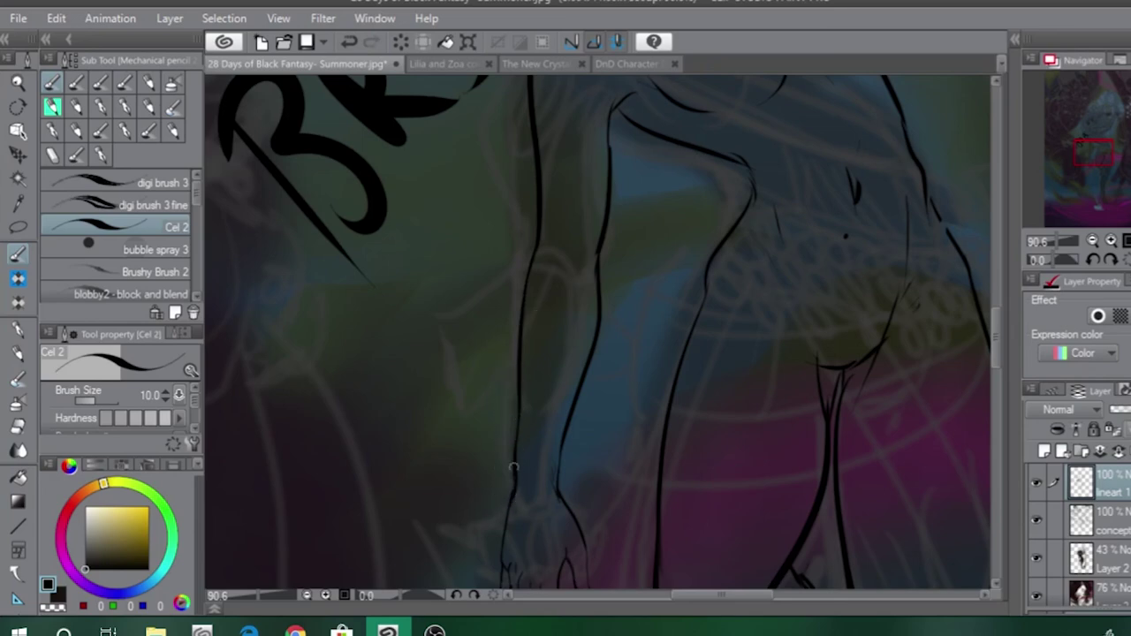
Move the view toward the torso, undoing and restoring the last stroke
scroll(511, 438, up, 5)
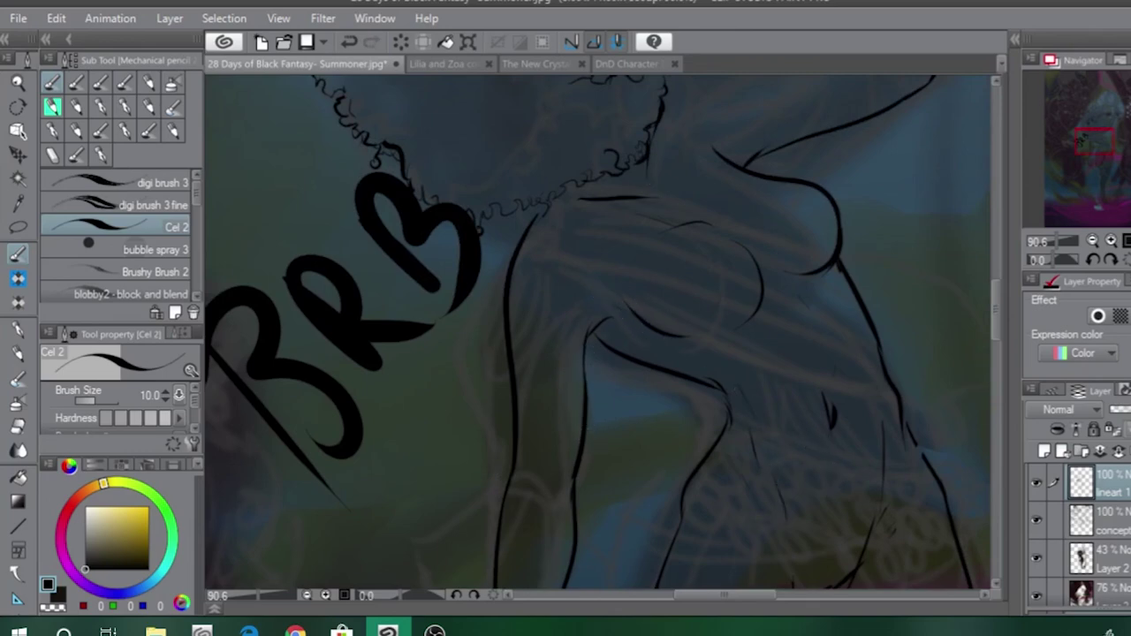
drag(720, 442, 636, 207)
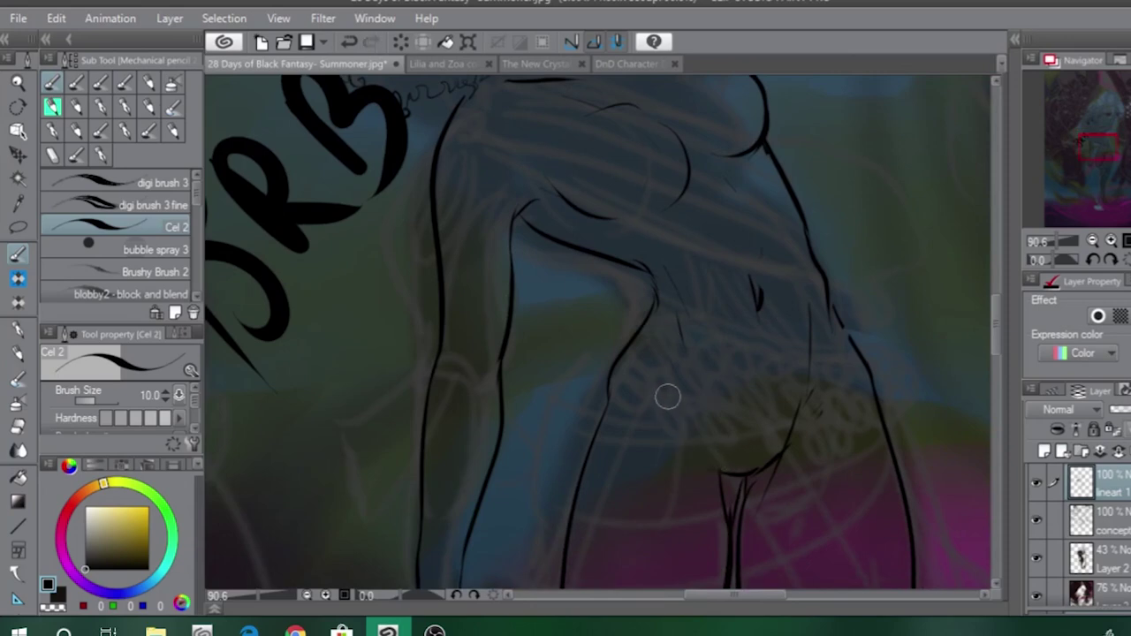
key(ctrl+z)
key(ctrl+y)
scroll(704, 441, up, 3)
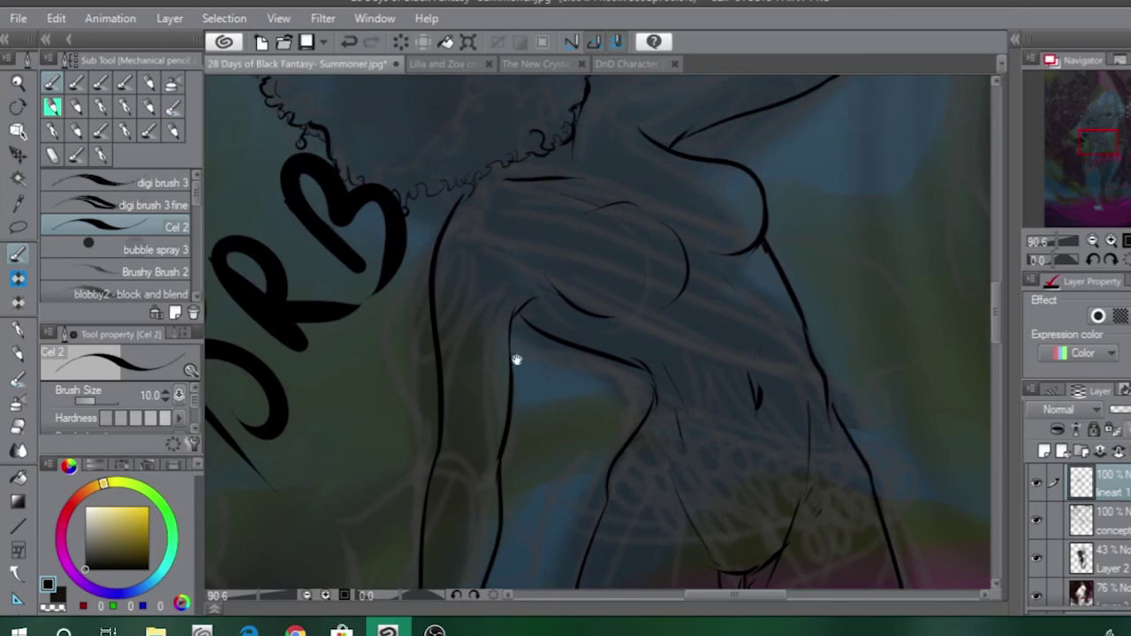
scroll(517, 360, up, 5)
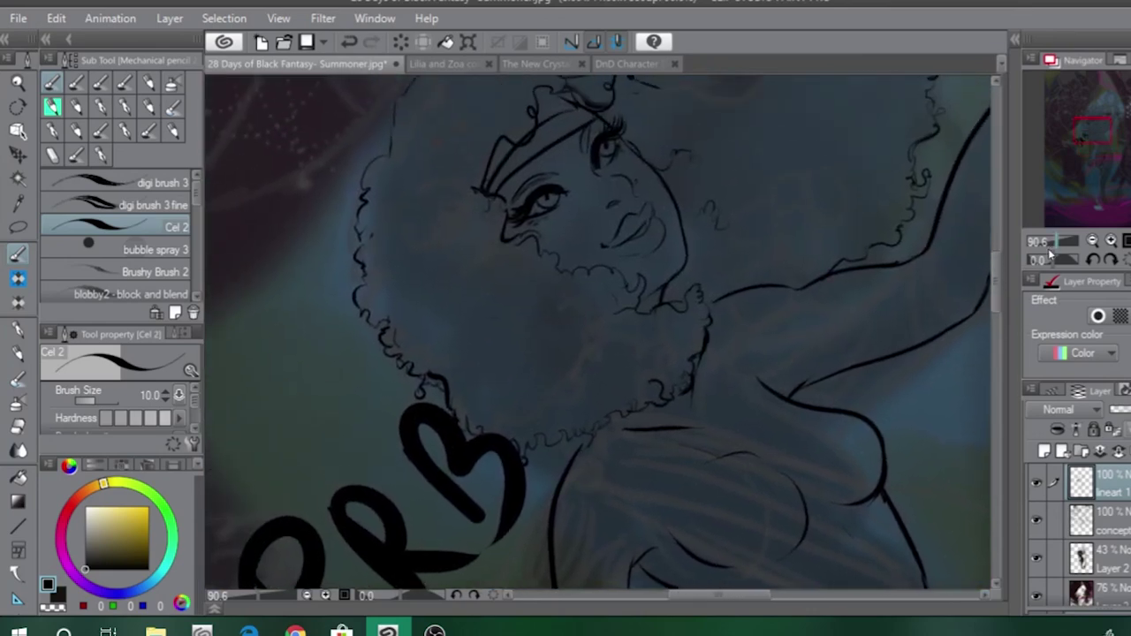
Zoom out and draw a freehand selection around the figure's face
click(1050, 244)
click(18, 226)
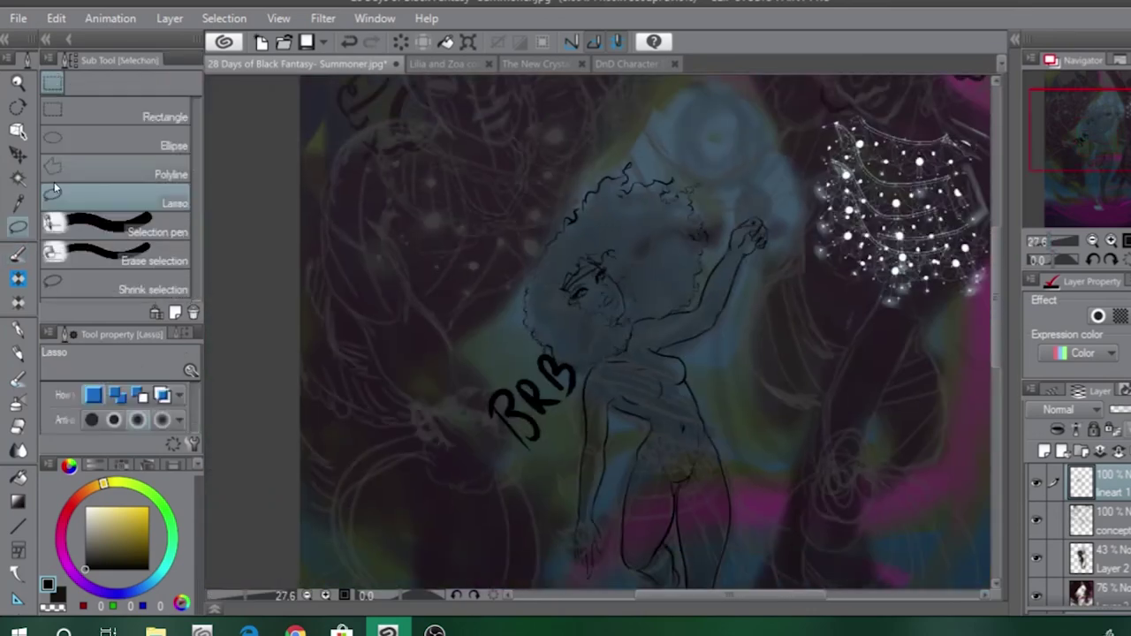
mouse_move(579, 241)
mouse_down()
mouse_move(561, 295)
mouse_move(599, 327)
mouse_move(623, 329)
mouse_move(651, 250)
mouse_move(579, 242)
mouse_up()
click(658, 360)
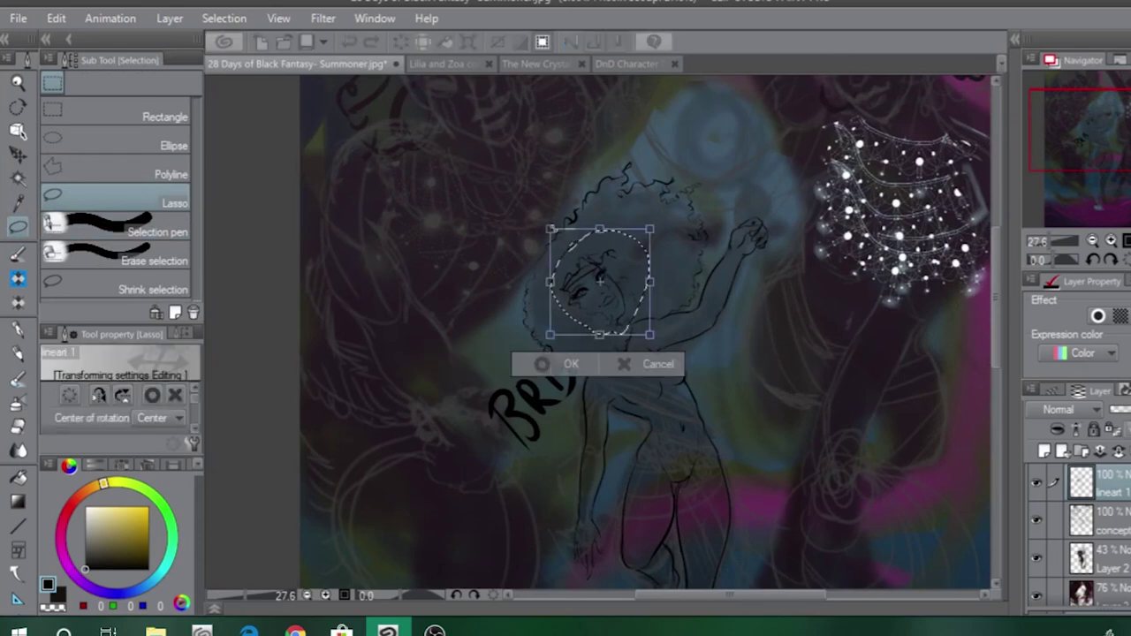
key(Return)
drag(510, 248, 501, 195)
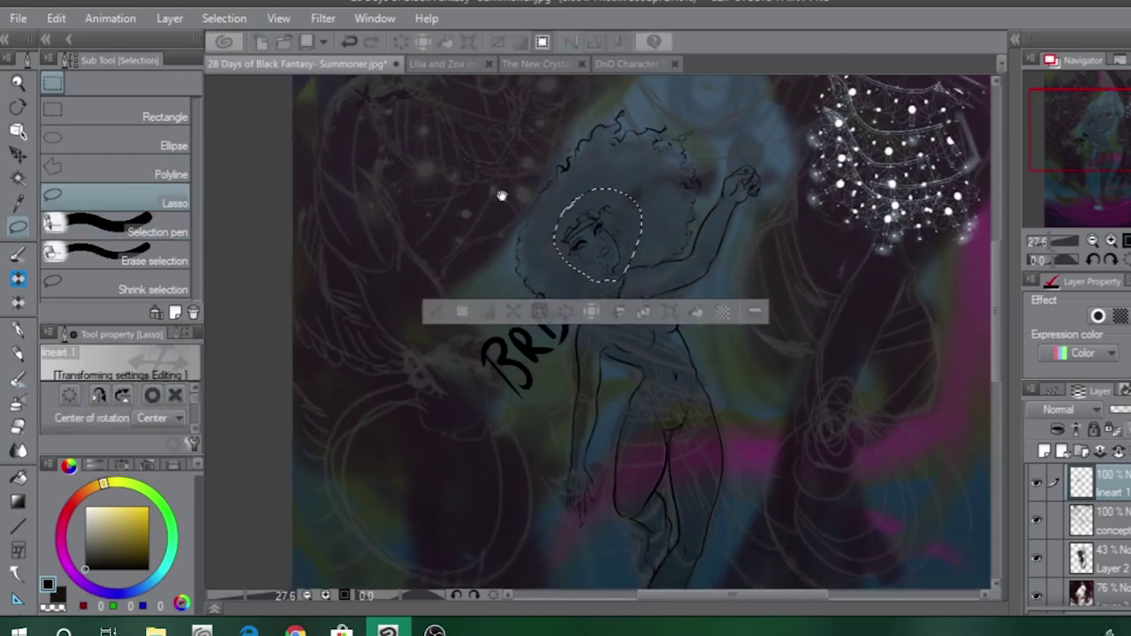
Transform the selected face slightly right and up, commit it, and deselect
key(ctrl+t)
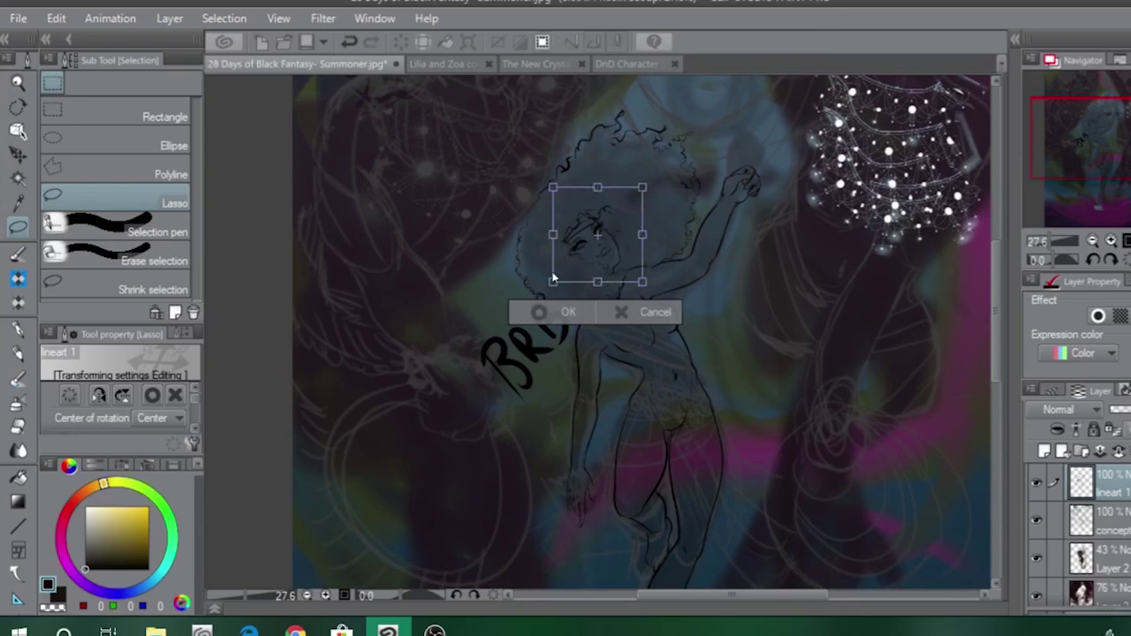
scroll(552, 279, up, 1)
key(ctrl+z)
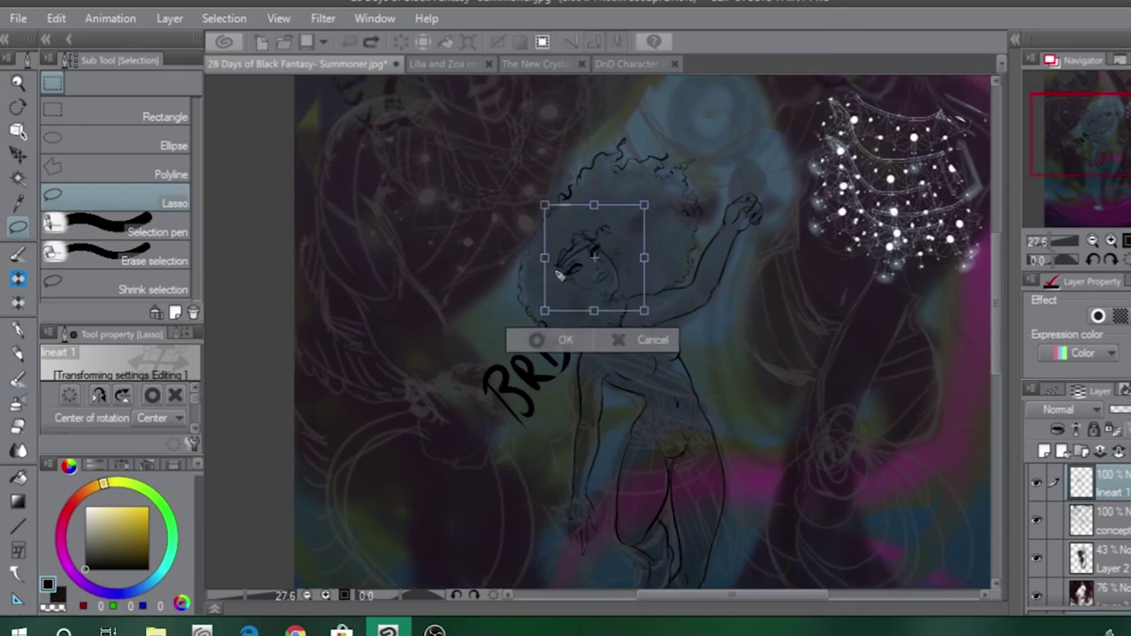
key(ctrl+y)
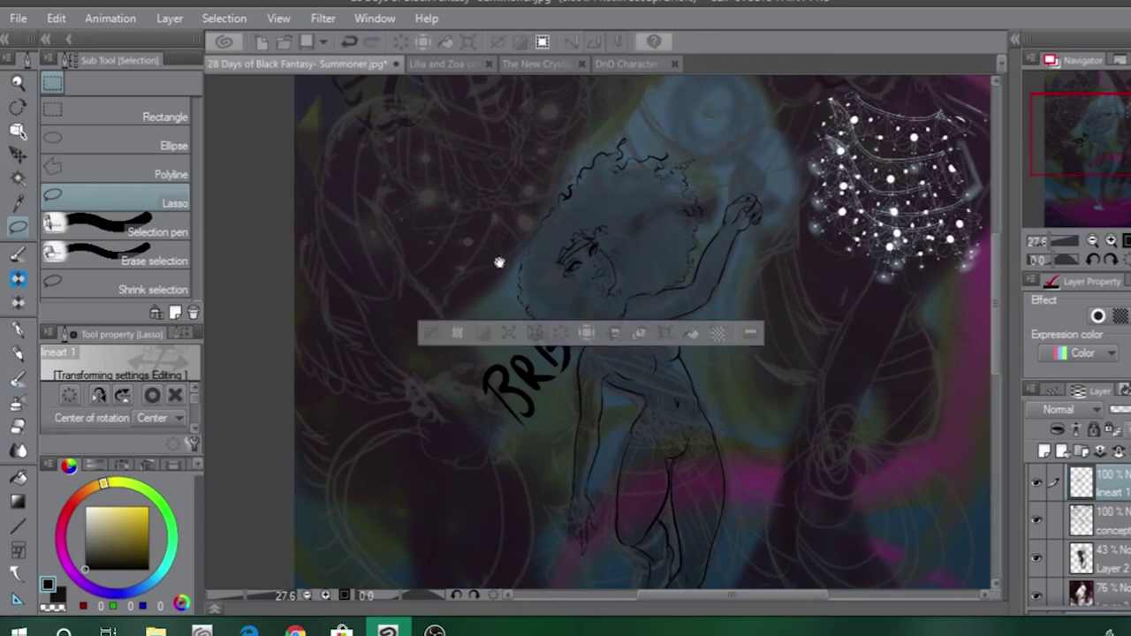
mouse_move(513, 253)
mouse_down()
mouse_move(530, 189)
mouse_move(480, 232)
mouse_move(492, 244)
mouse_up()
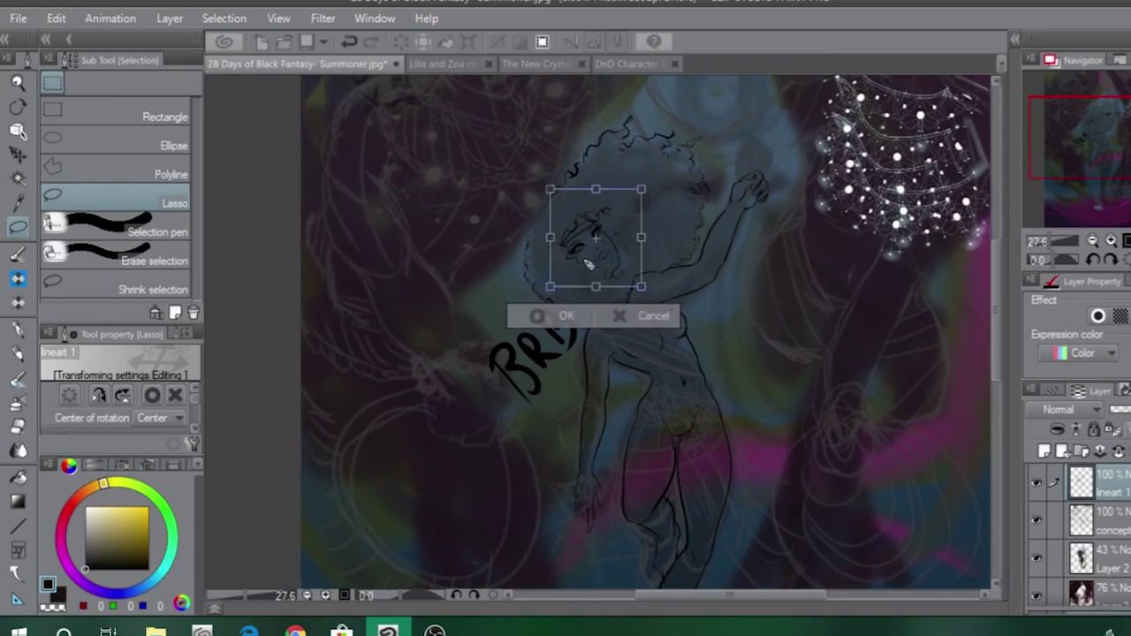
drag(582, 264, 558, 280)
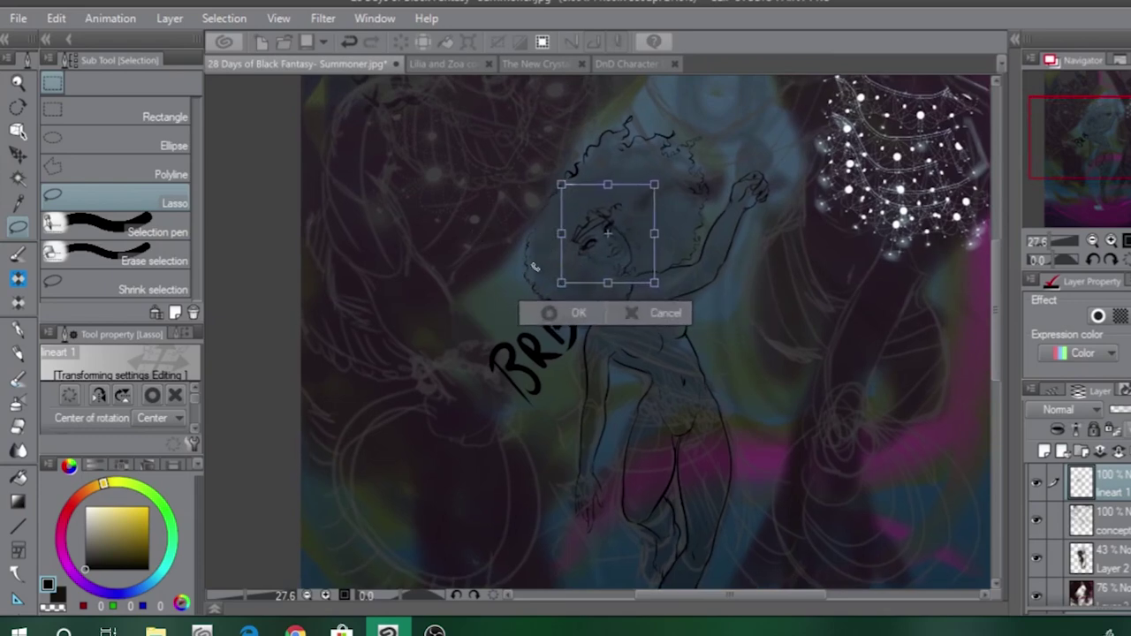
key(Return)
click(446, 313)
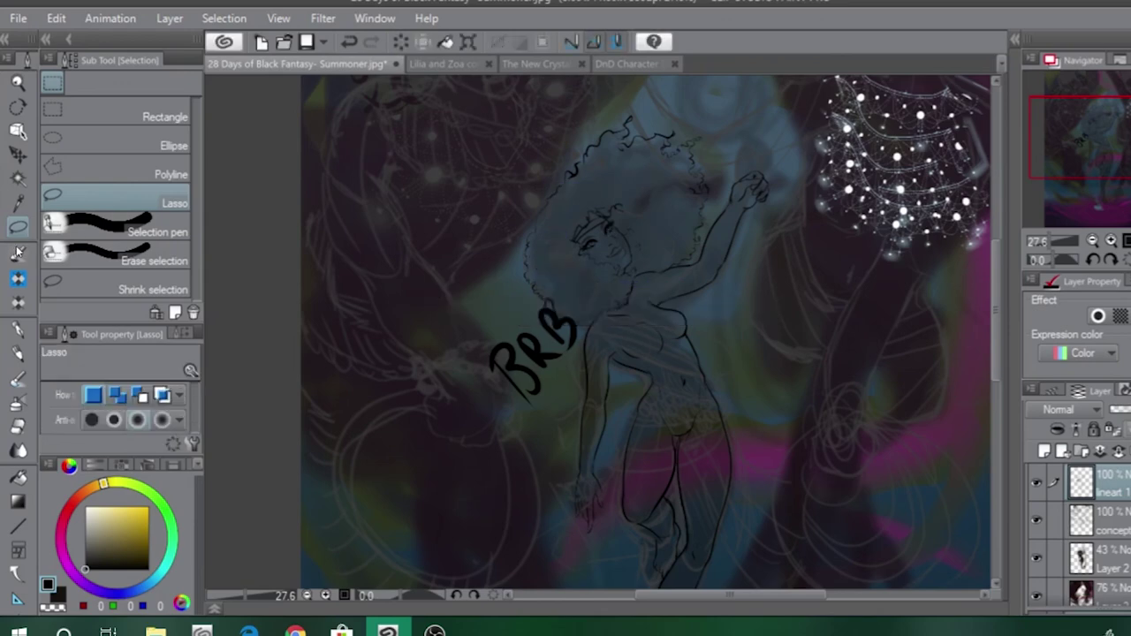
click(16, 254)
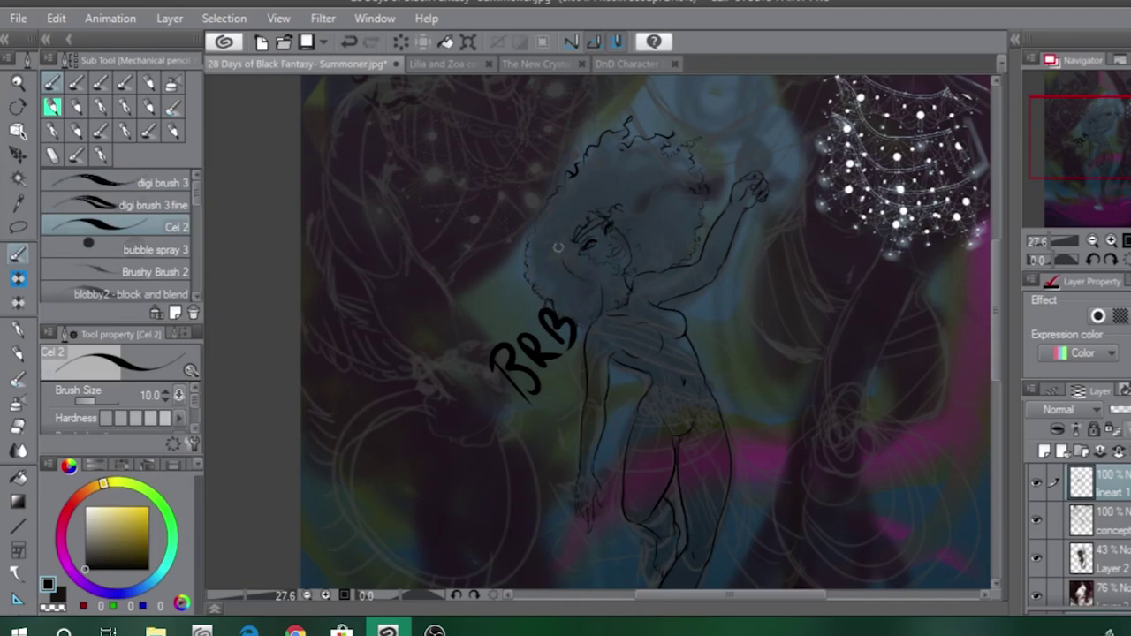
drag(586, 206, 585, 283)
key(ctrl+z)
mouse_move(586, 207)
mouse_down()
mouse_move(560, 275)
mouse_move(596, 284)
mouse_up()
key(ctrl+z)
mouse_move(586, 206)
mouse_down()
mouse_move(562, 262)
mouse_move(597, 281)
mouse_up()
key(ctrl+z)
drag(586, 330, 565, 171)
click(580, 335)
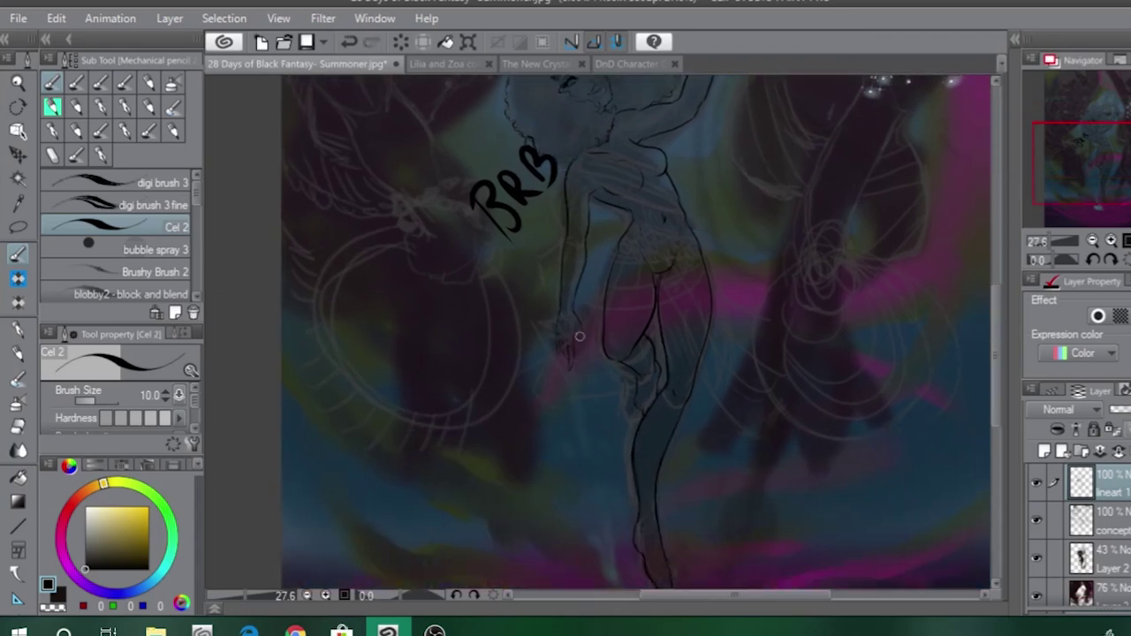
key(ctrl+z)
click(576, 330)
drag(576, 308, 565, 291)
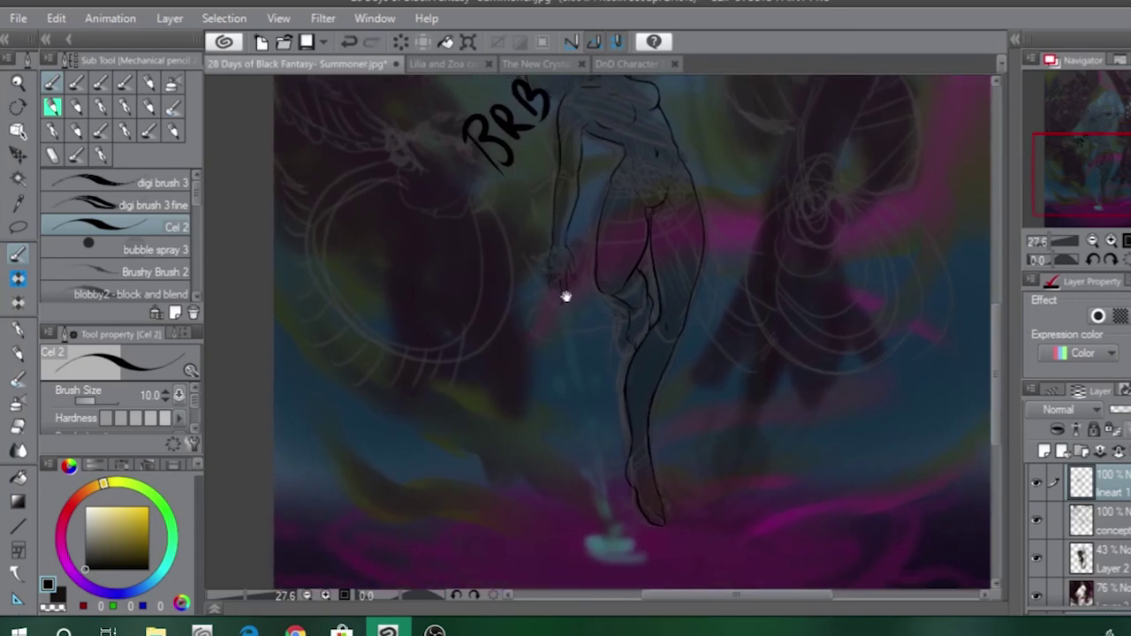
scroll(565, 300, up, 5)
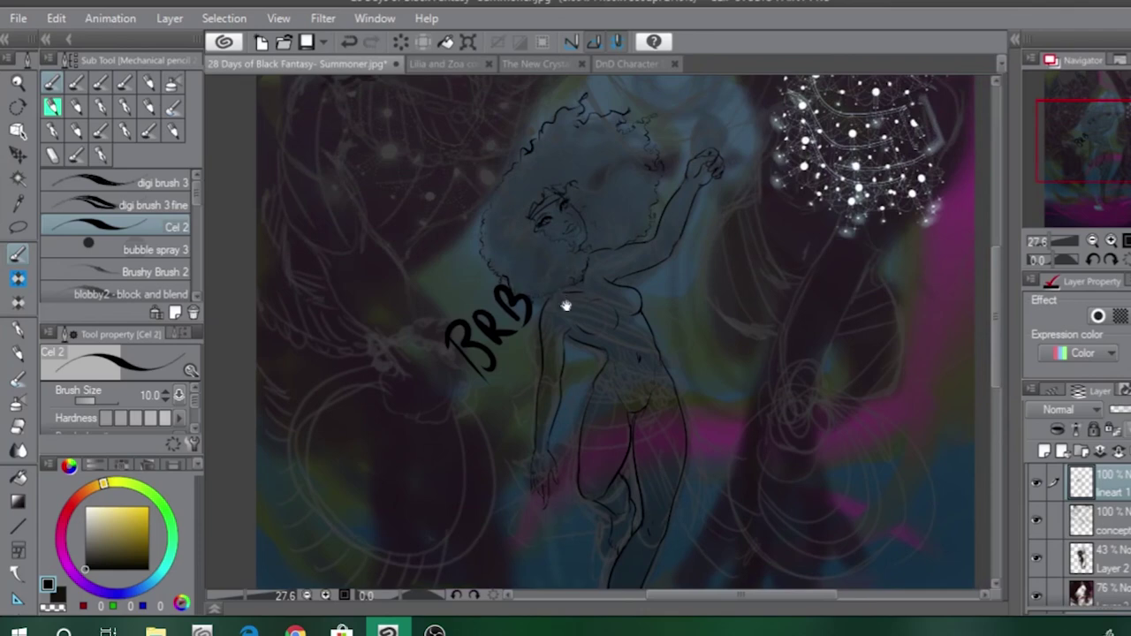
scroll(579, 296, up, 2)
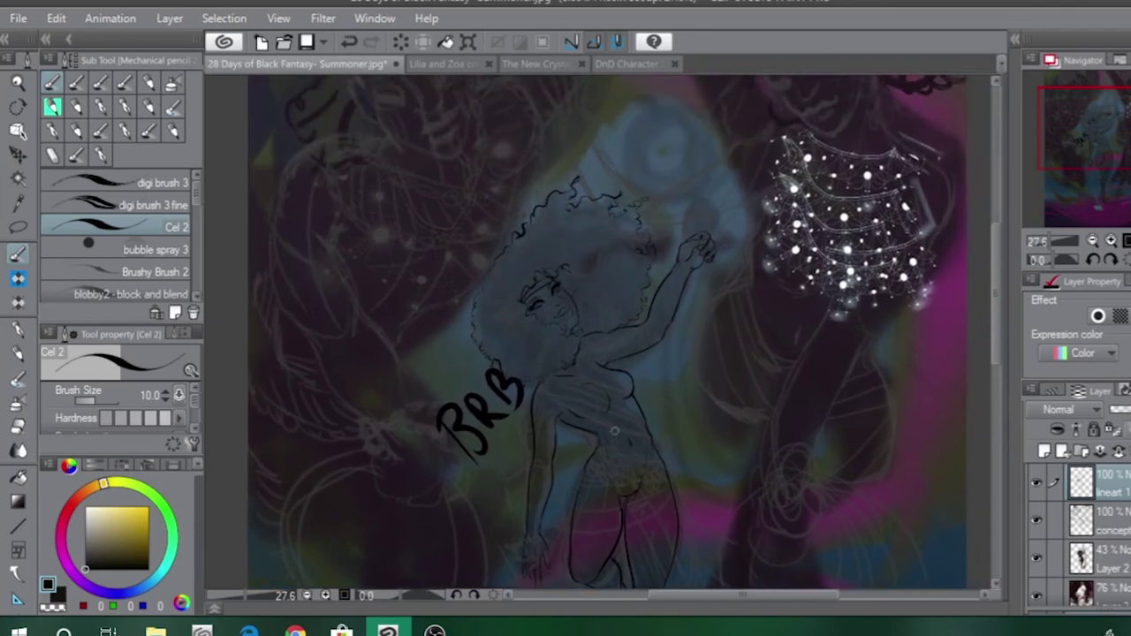
mouse_move(589, 286)
mouse_down()
mouse_move(563, 434)
mouse_move(528, 412)
mouse_move(536, 335)
mouse_move(509, 370)
mouse_up()
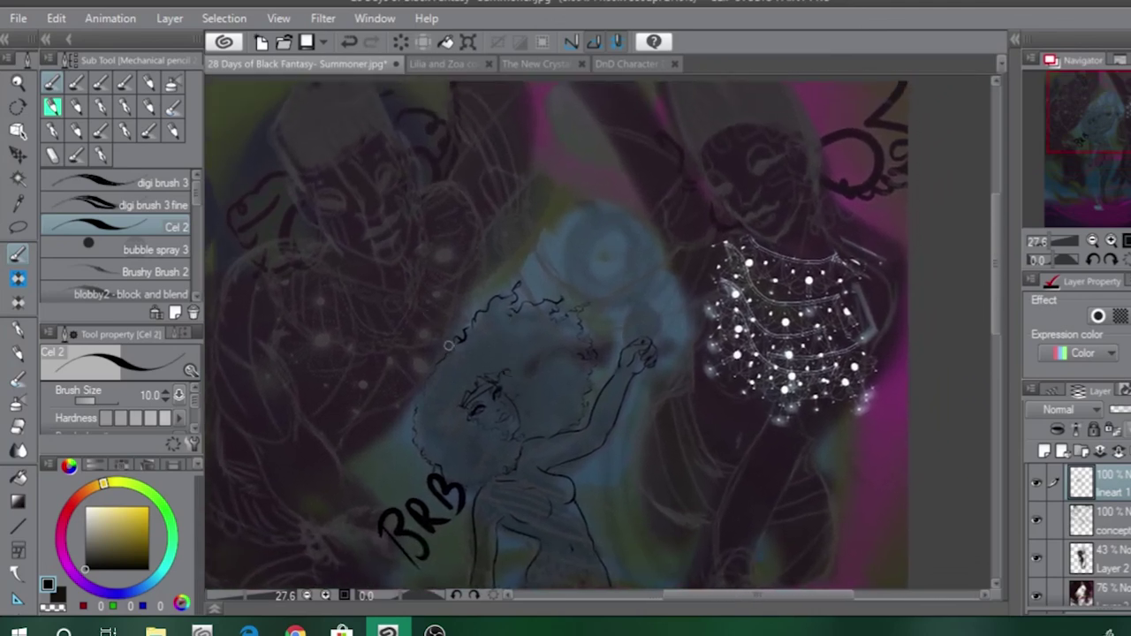
Enlarge the eraser and erase the BRB letters beside the figure
key(bracketright)
key(bracketright)
key(bracketright)
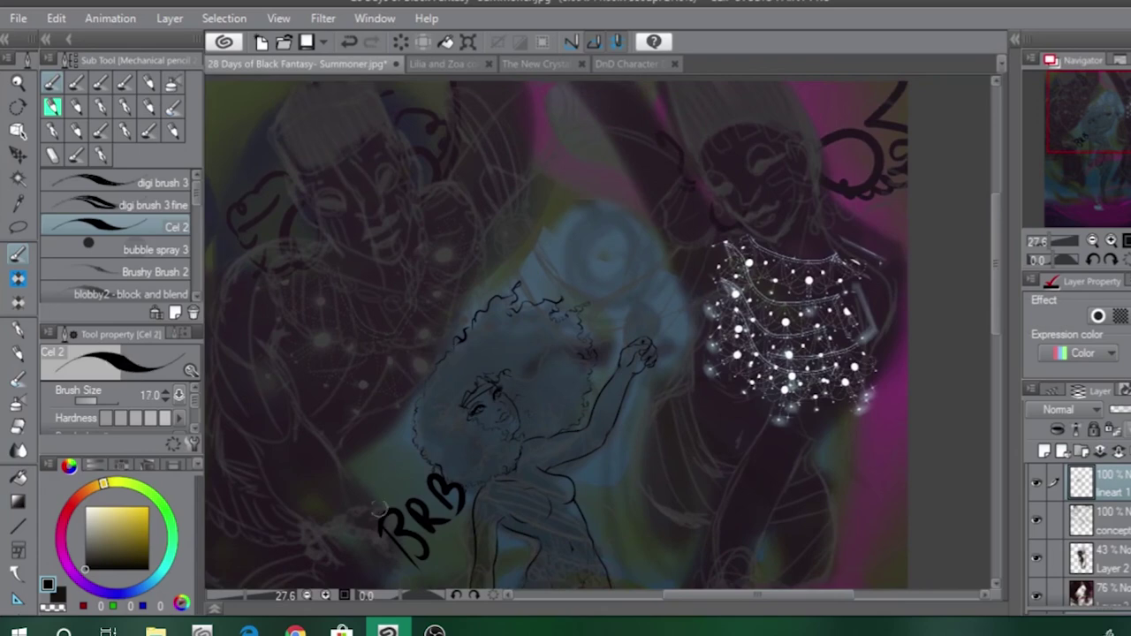
key(ctrl+z)
key(ctrl+z)
key(ctrl+z)
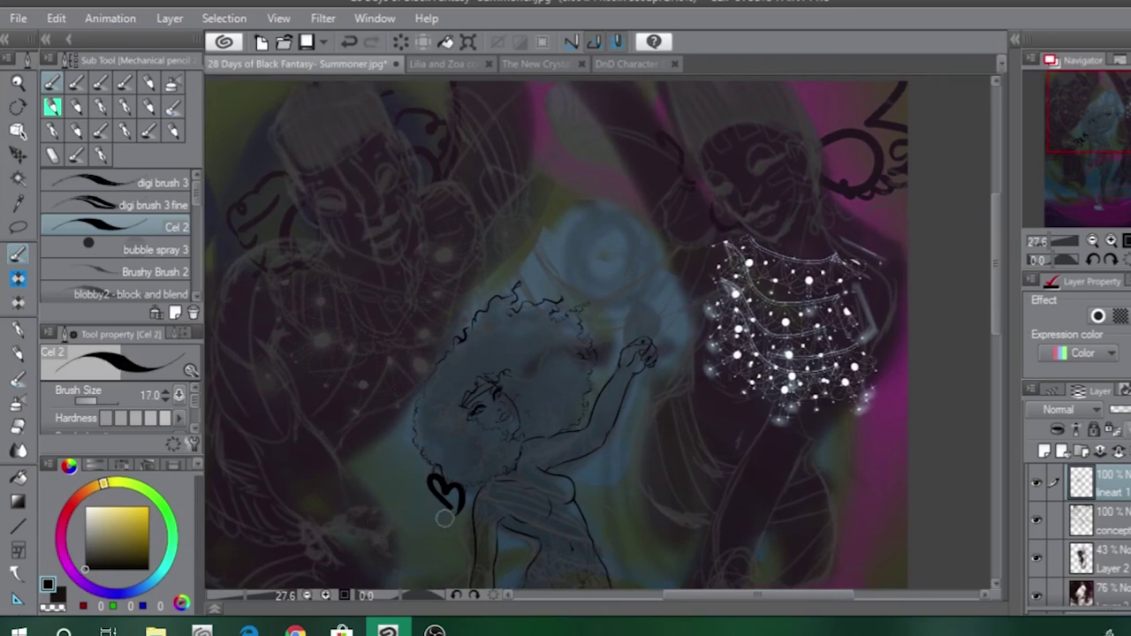
key(ctrl+z)
key(ctrl+z)
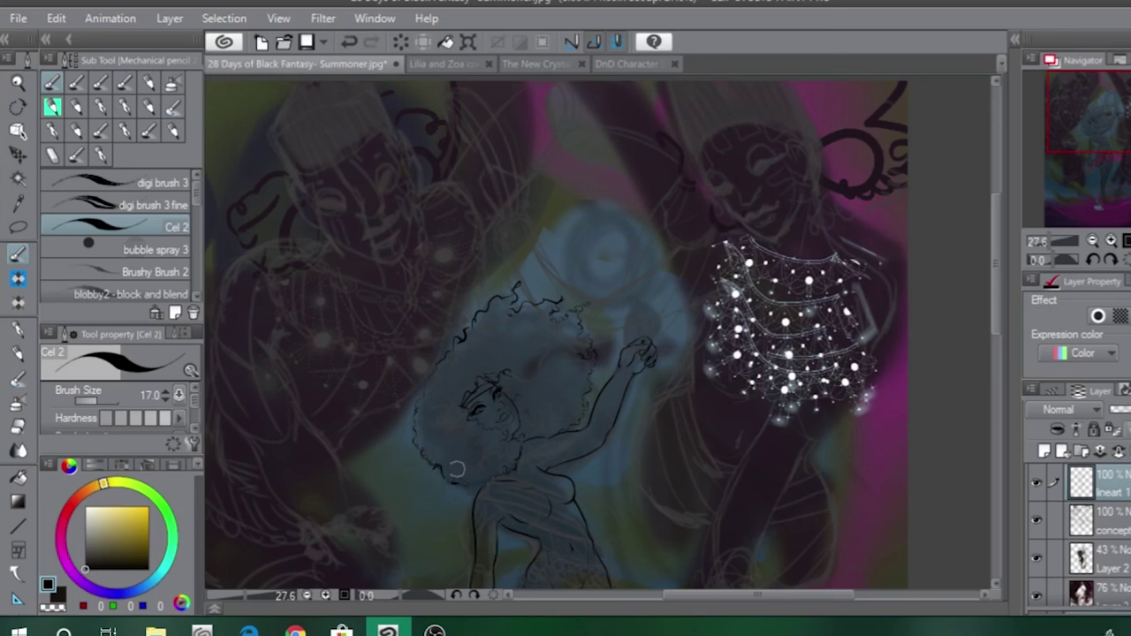
mouse_move(1071, 115)
mouse_down()
mouse_move(1065, 138)
mouse_move(1099, 186)
mouse_move(1076, 130)
mouse_move(1083, 118)
mouse_up()
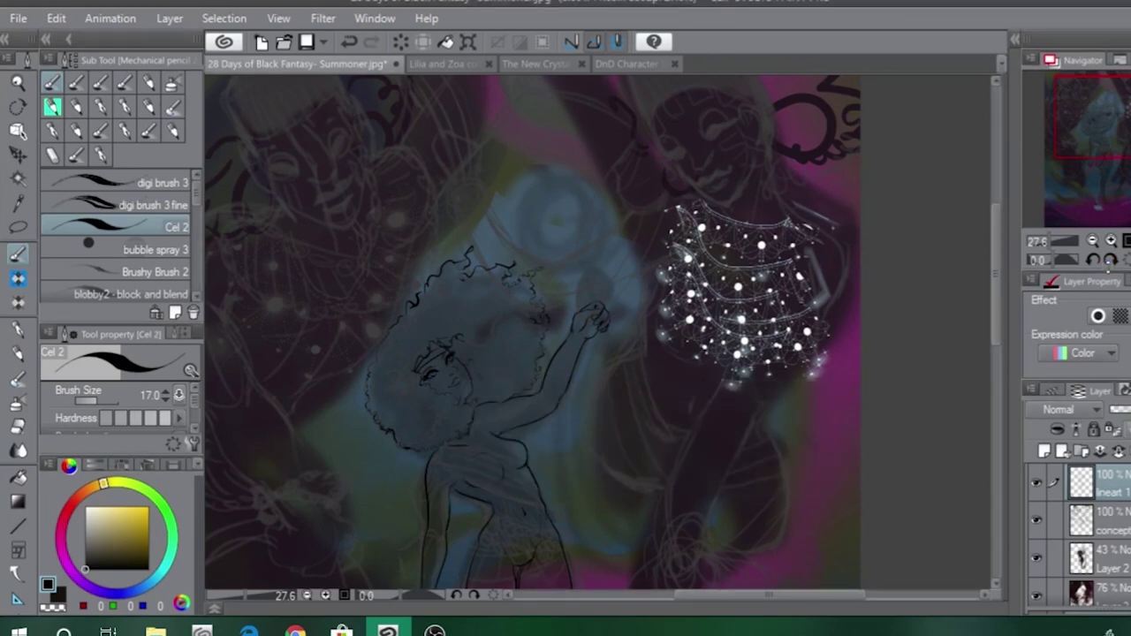
Rename the lineart 1 layer to 'Summoner lineart art'
double_click(1104, 492)
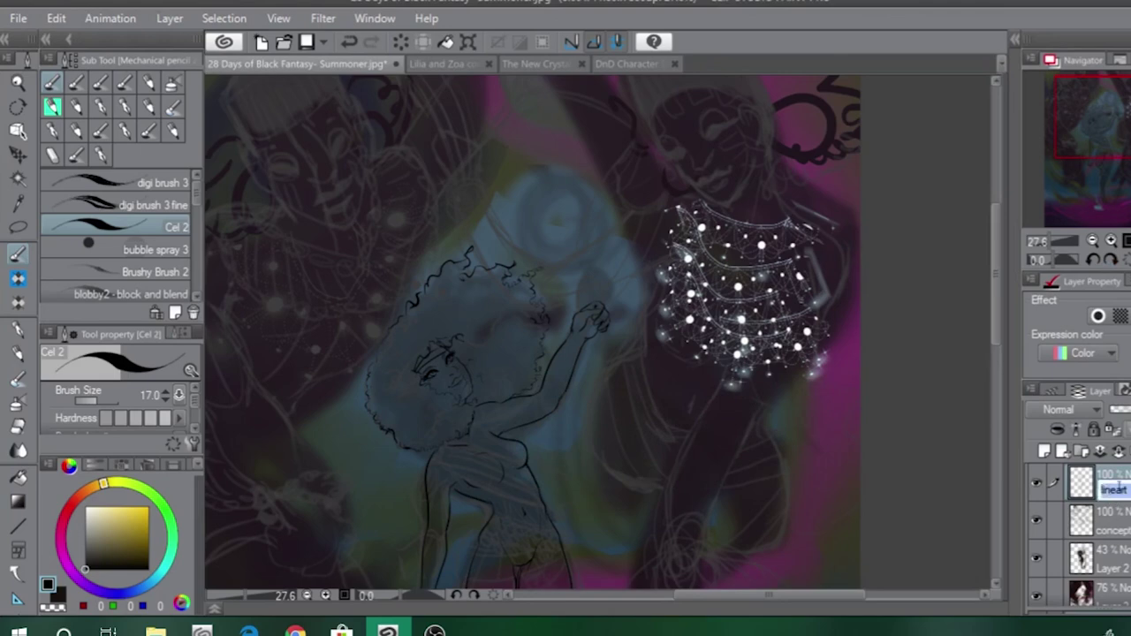
text(l)
text(n)
text(ne)
mouse_move(1115, 148)
mouse_down()
mouse_move(1103, 175)
mouse_move(1099, 164)
mouse_up()
Lasso the bent thigh and try scaling it, then discard the transform and deselect
click(17, 226)
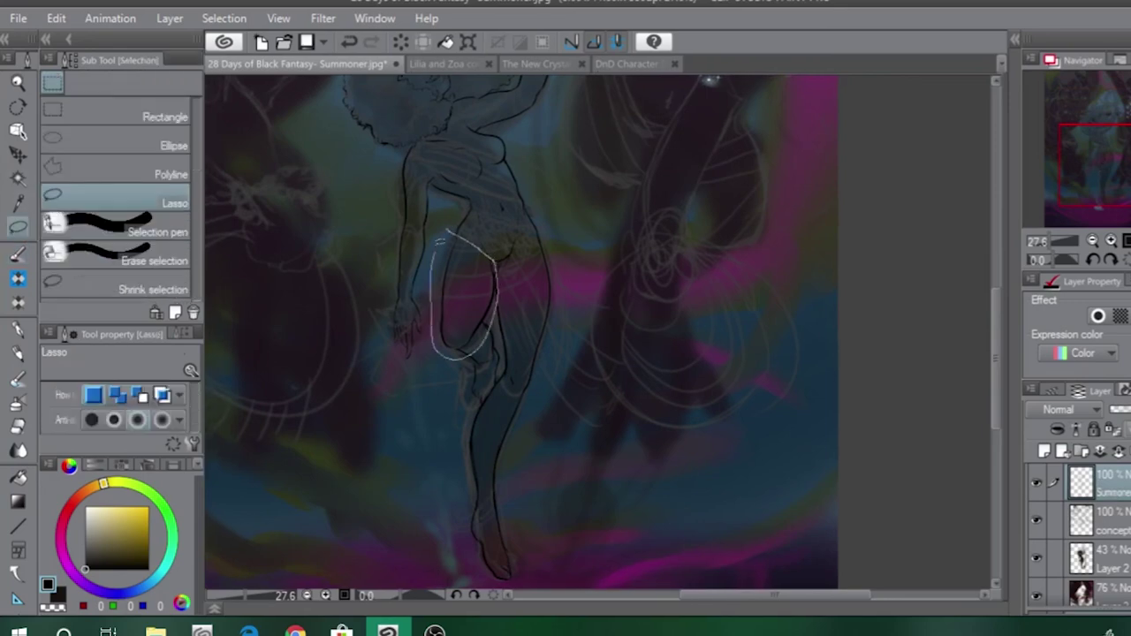
drag(491, 256, 451, 232)
click(433, 387)
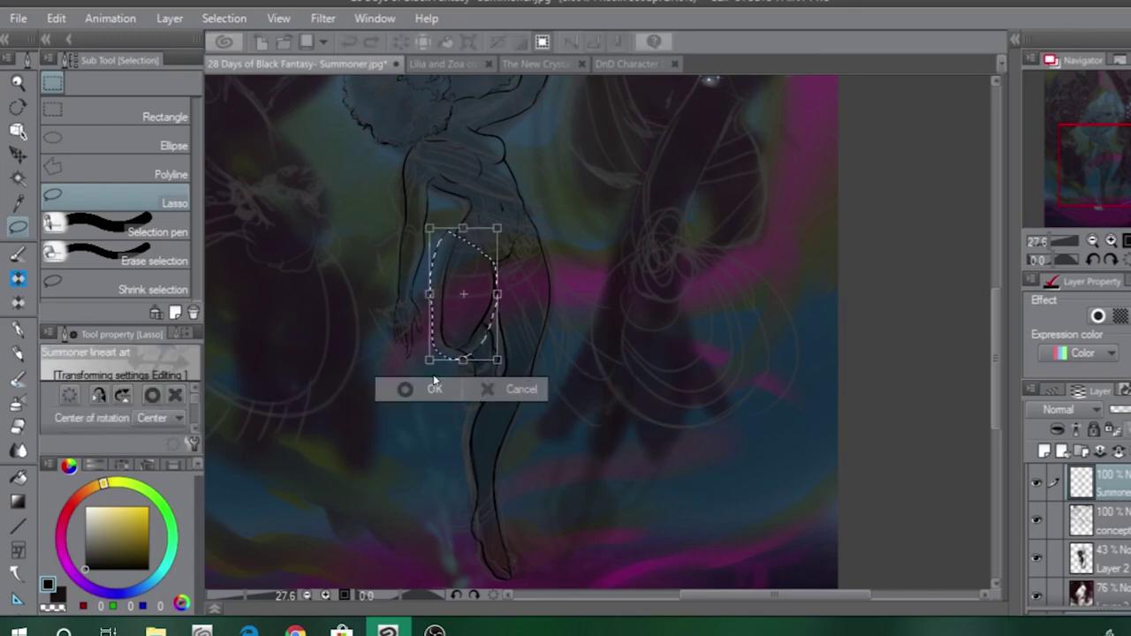
drag(429, 361, 419, 380)
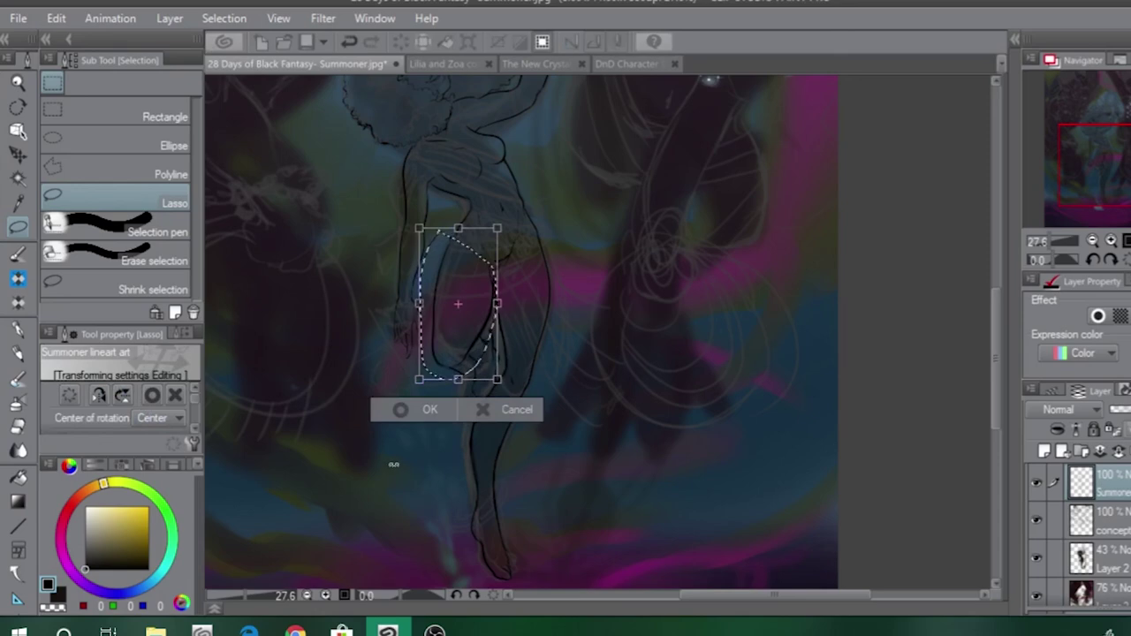
click(486, 411)
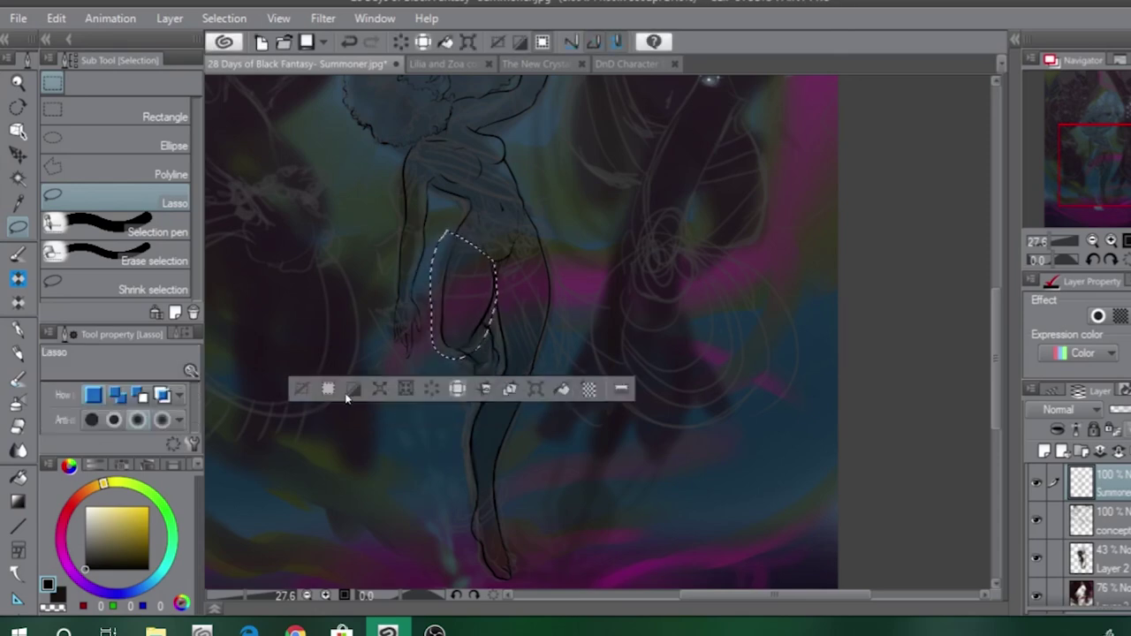
key(ctrl+d)
mouse_move(448, 364)
mouse_down()
mouse_move(480, 400)
mouse_move(467, 394)
mouse_move(486, 371)
mouse_up()
key(ctrl+d)
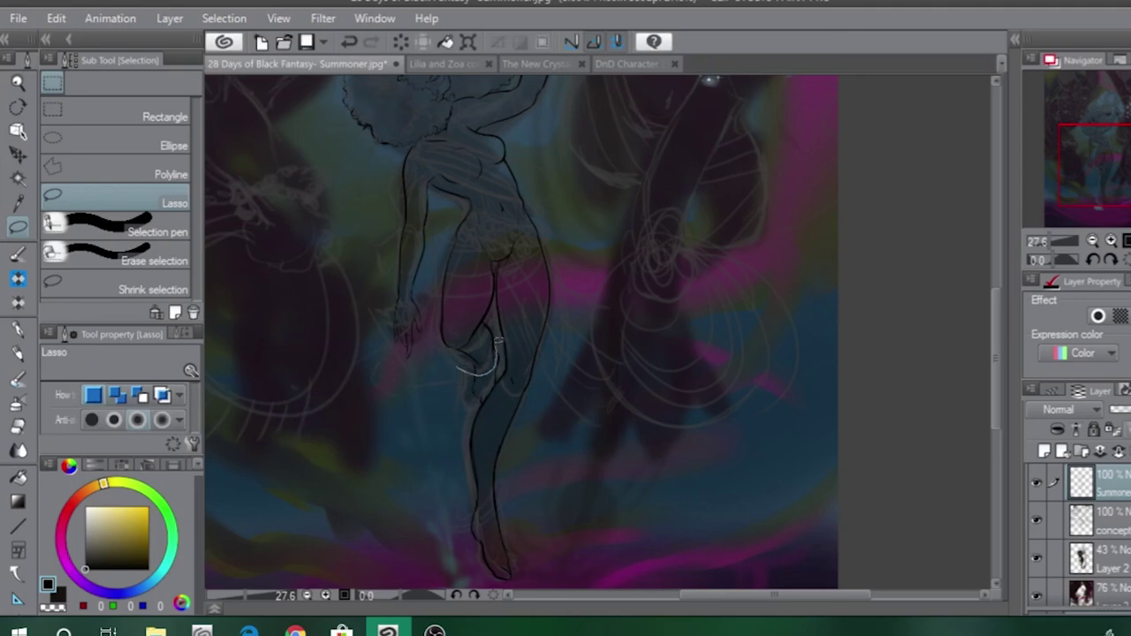
Reselect the thigh, shift and tilt it slightly, apply the transform, and deselect
mouse_move(496, 289)
mouse_down()
mouse_move(495, 261)
mouse_move(467, 236)
mouse_move(442, 242)
mouse_move(456, 371)
mouse_up()
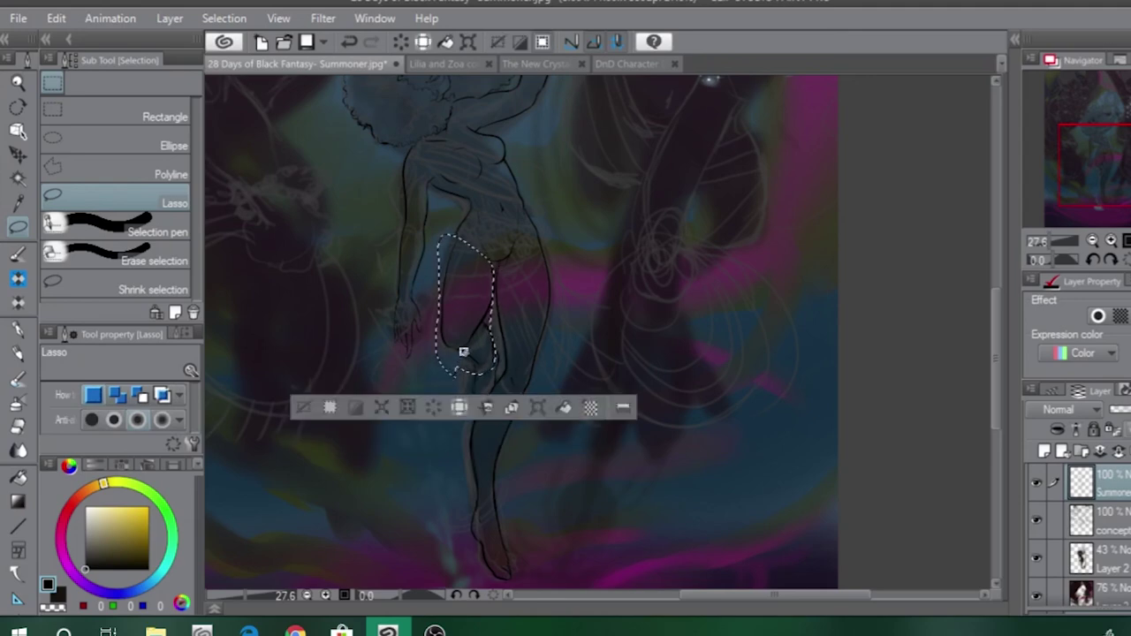
click(537, 407)
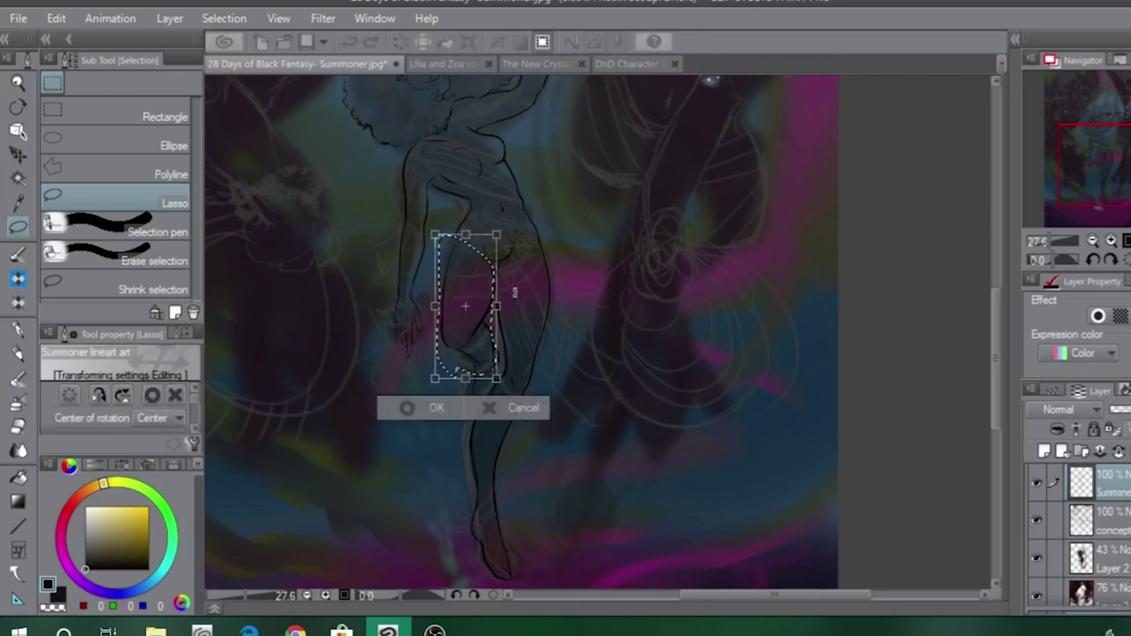
drag(434, 236, 427, 215)
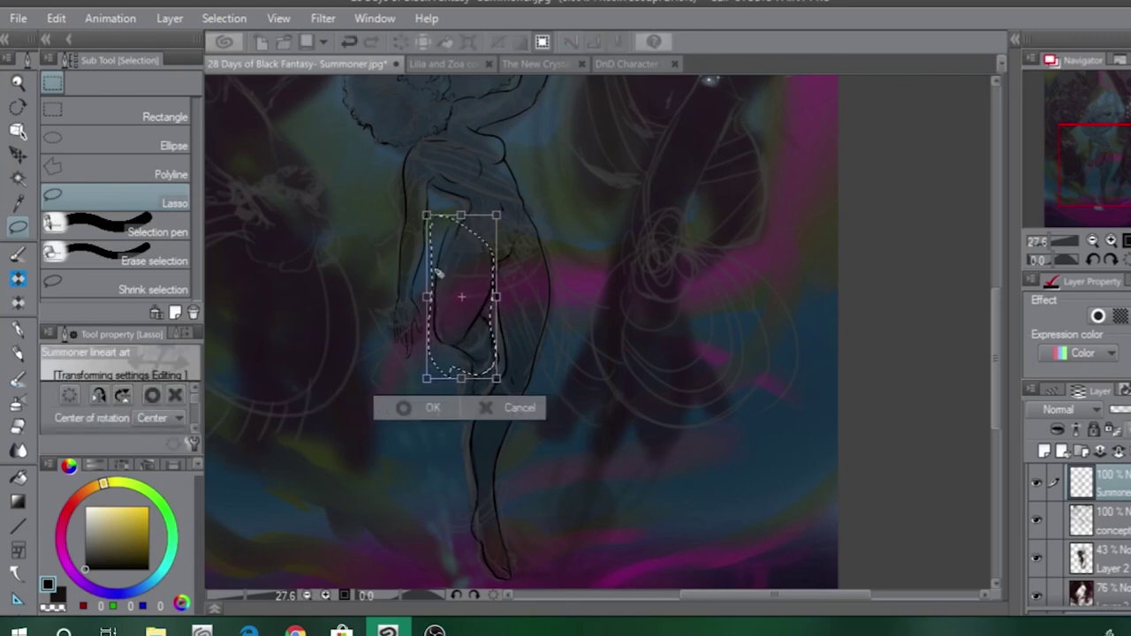
drag(437, 274, 441, 289)
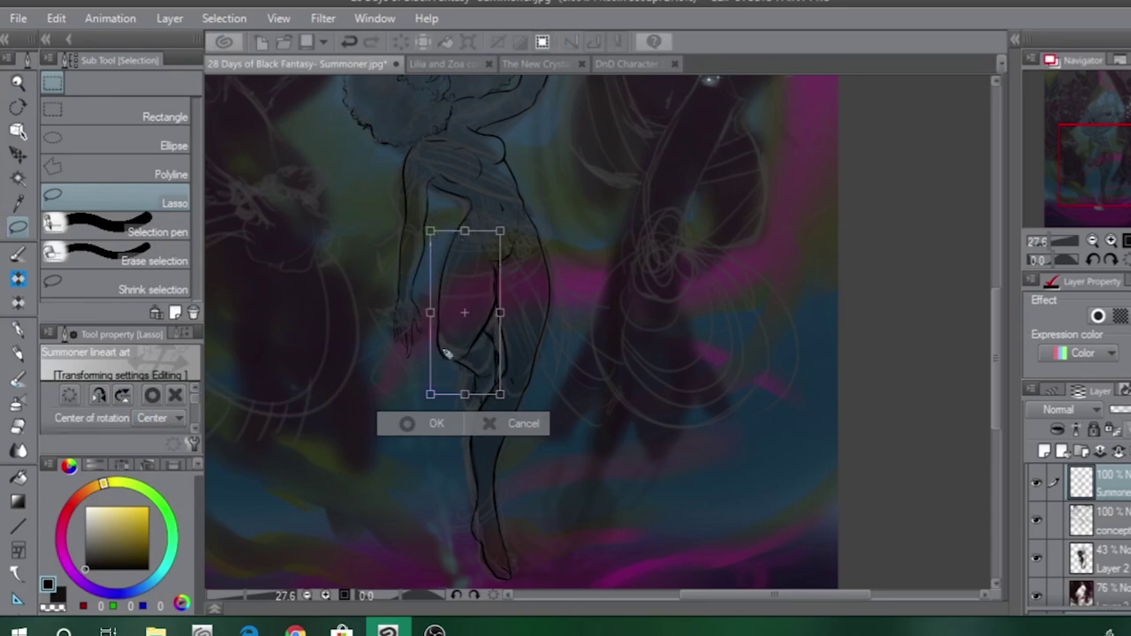
drag(447, 353, 442, 348)
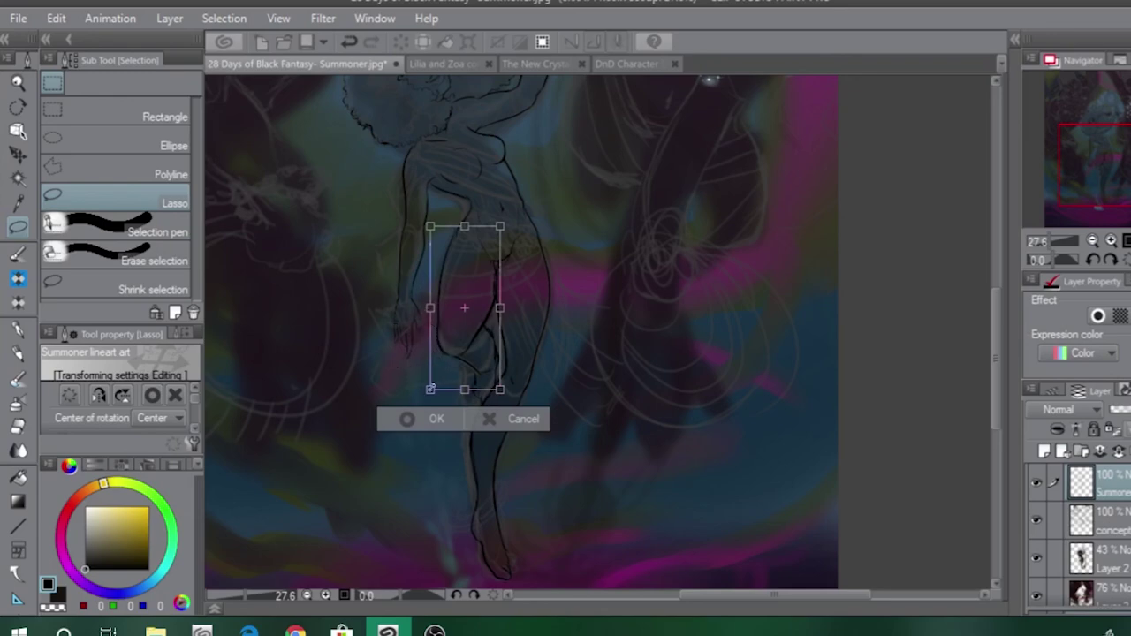
drag(430, 389, 426, 401)
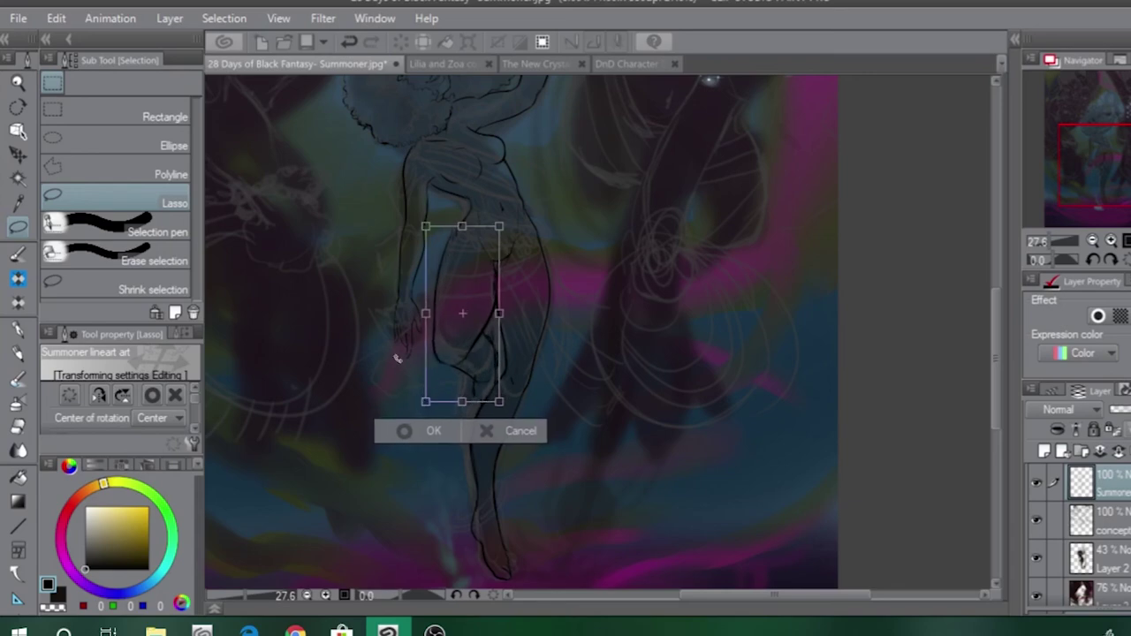
click(349, 42)
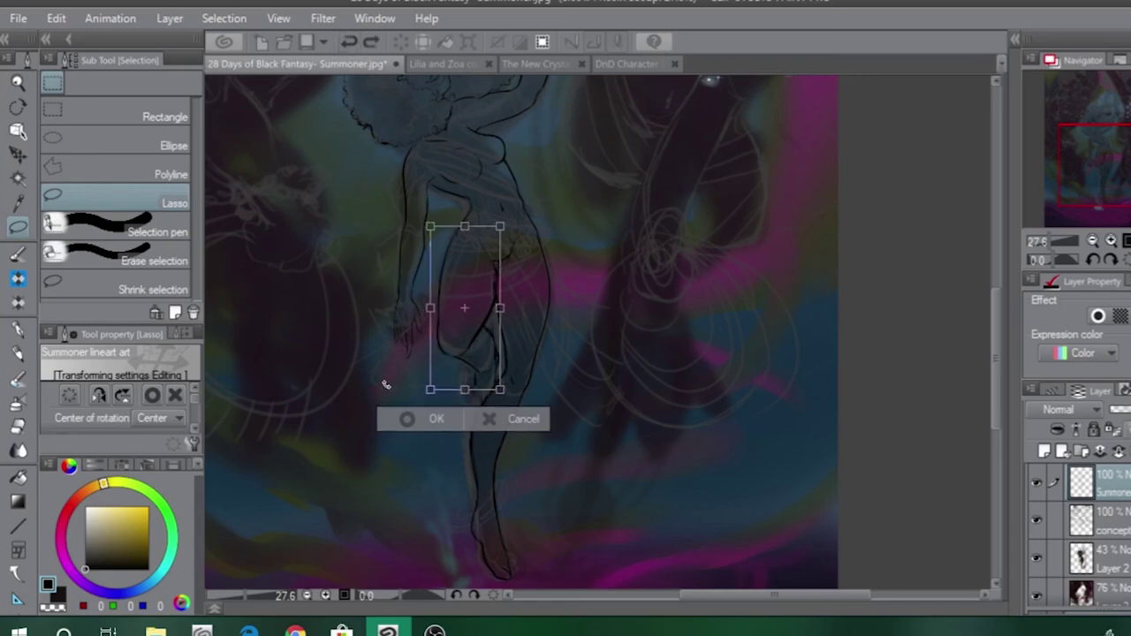
drag(386, 385, 453, 355)
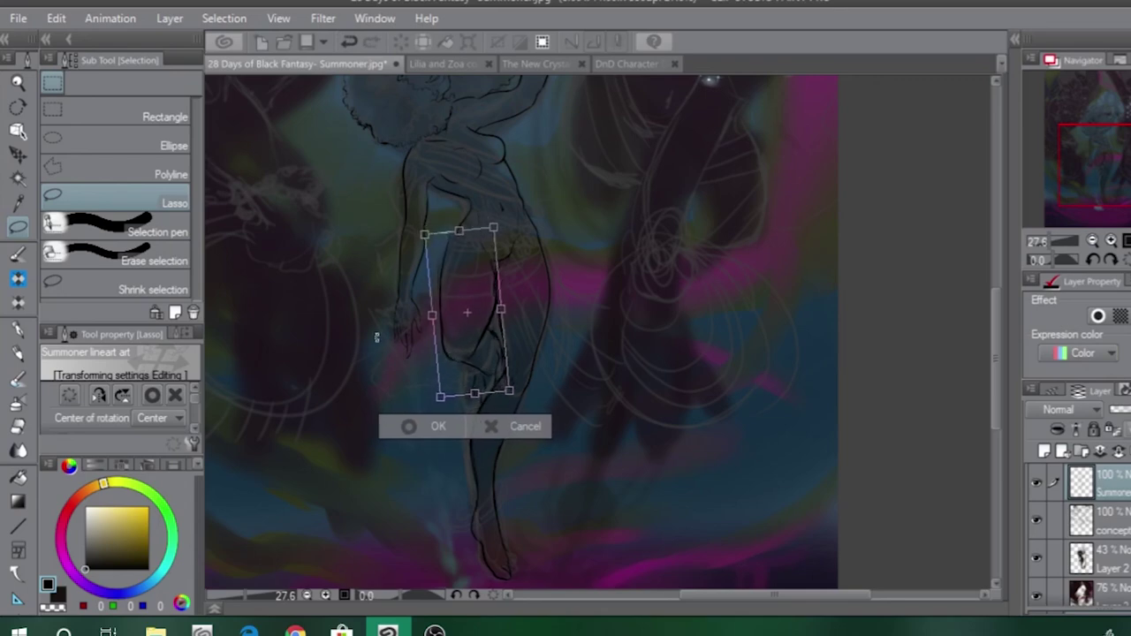
click(402, 424)
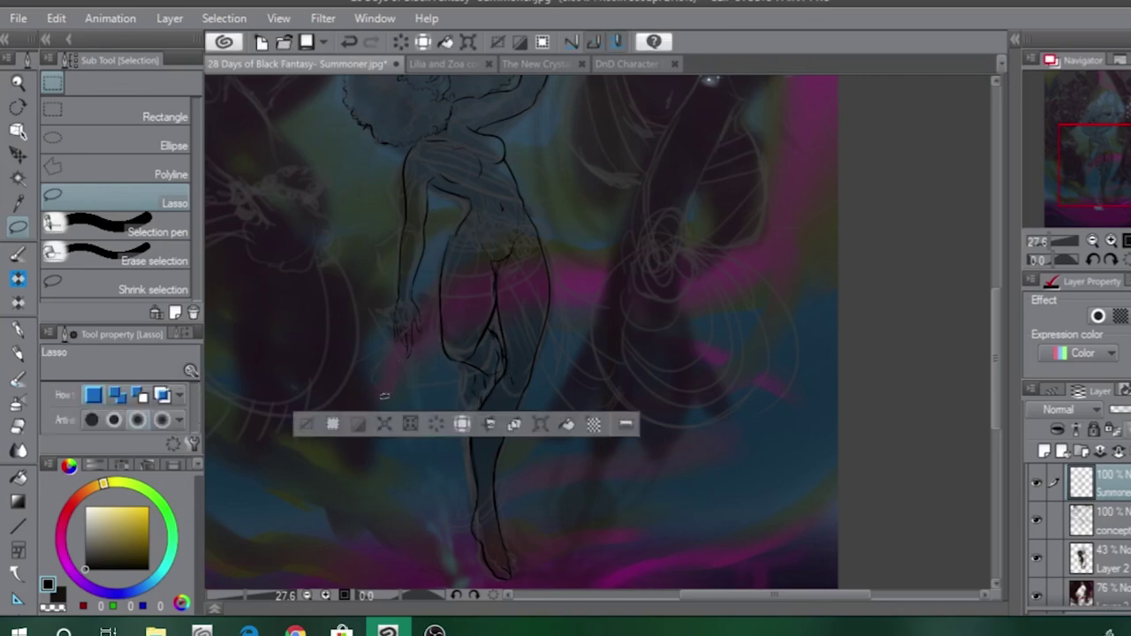
click(322, 402)
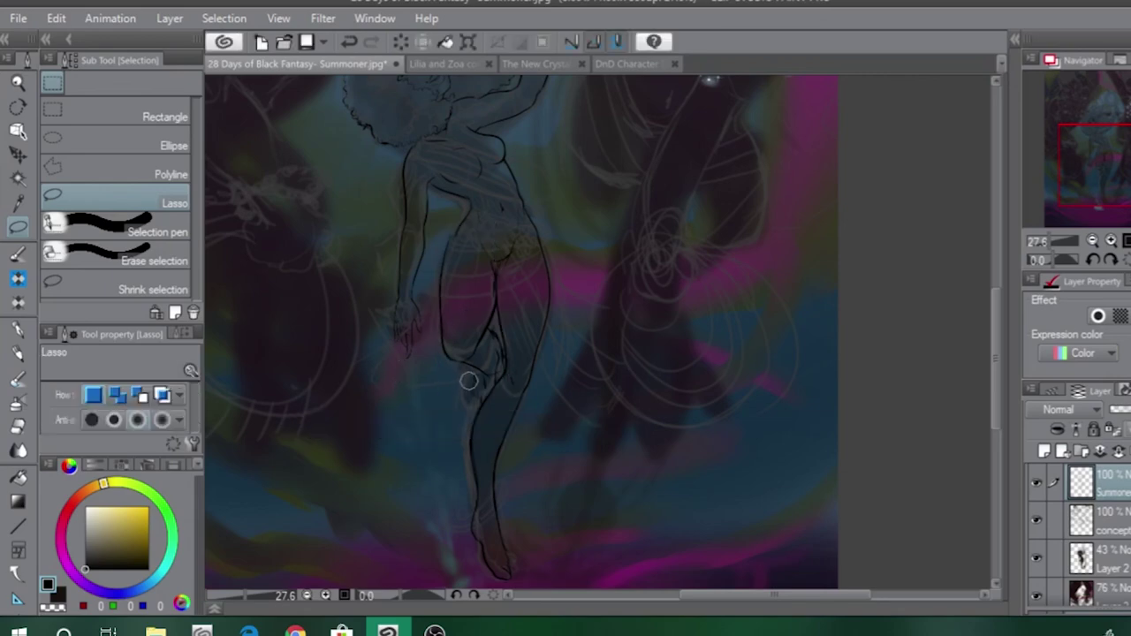
Switch to the Cel 2 pen at brush size 10 and test a short knee stroke
key(ctrl+z)
key(p)
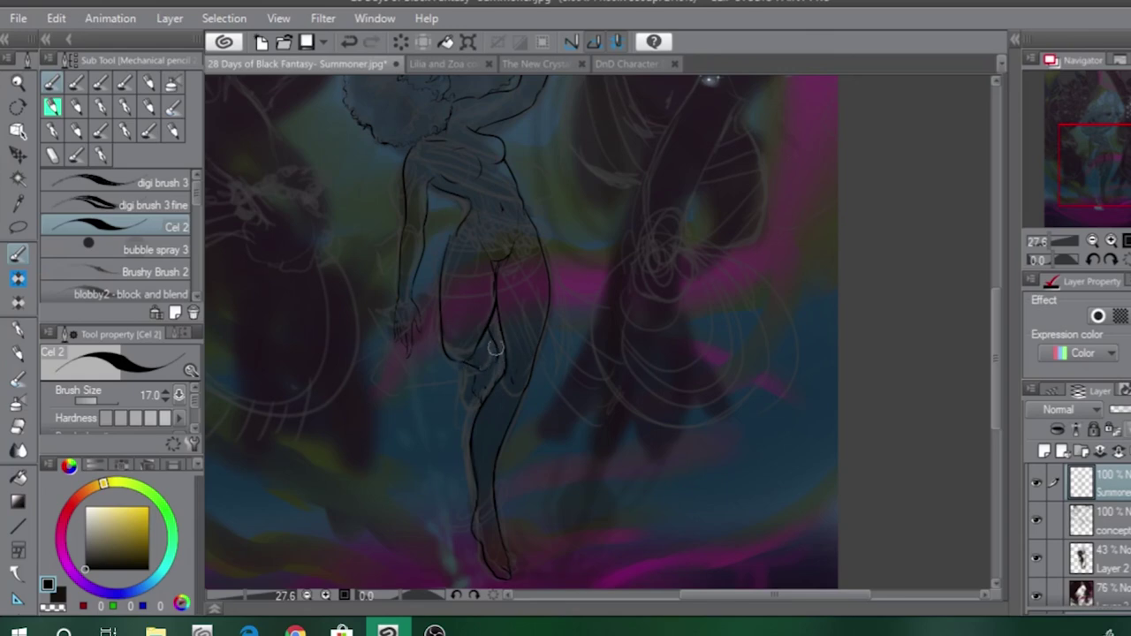
key(ctrl+z)
key(ctrl+y)
key(ctrl+z)
key(ctrl+y)
drag(495, 357, 474, 380)
key(bracketright)
key(bracketleft)
key(bracketleft)
key(bracketleft)
key(bracketleft)
key(ctrl+z)
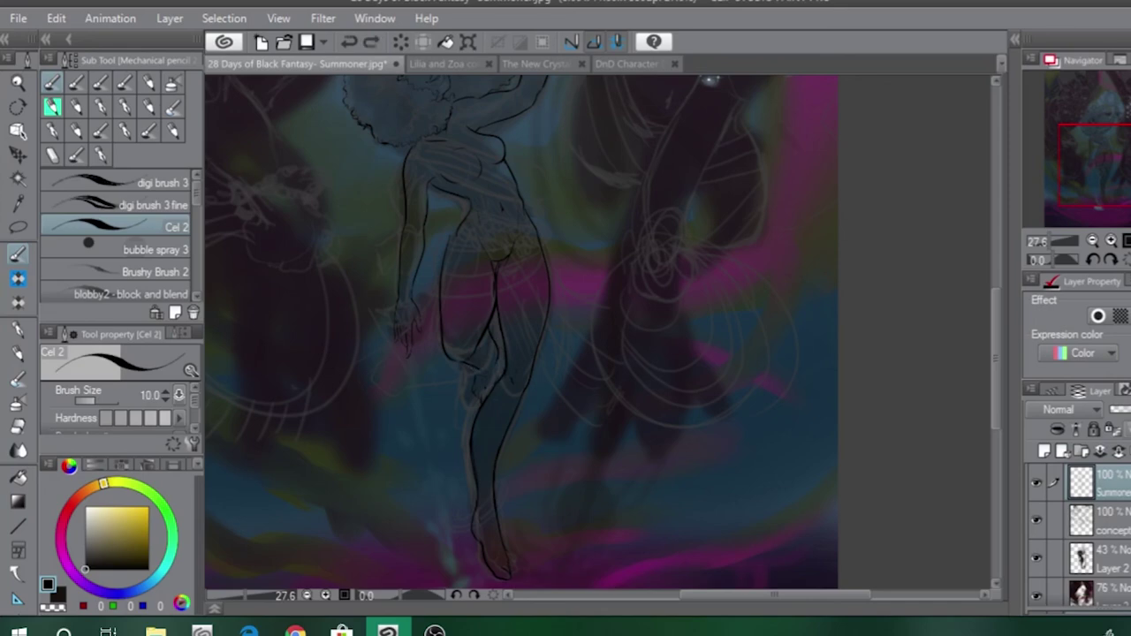
Redraw the knee contour down toward the shin, undoing unsatisfactory attempts
mouse_move(485, 337)
mouse_down()
mouse_move(502, 353)
mouse_move(491, 375)
mouse_up()
key(ctrl+z)
mouse_move(467, 374)
mouse_down()
mouse_move(445, 360)
mouse_move(480, 369)
mouse_move(491, 358)
mouse_move(499, 380)
mouse_up()
key(ctrl+z)
key(ctrl+z)
key(ctrl+z)
key(ctrl+z)
drag(490, 346, 500, 363)
key(ctrl+z)
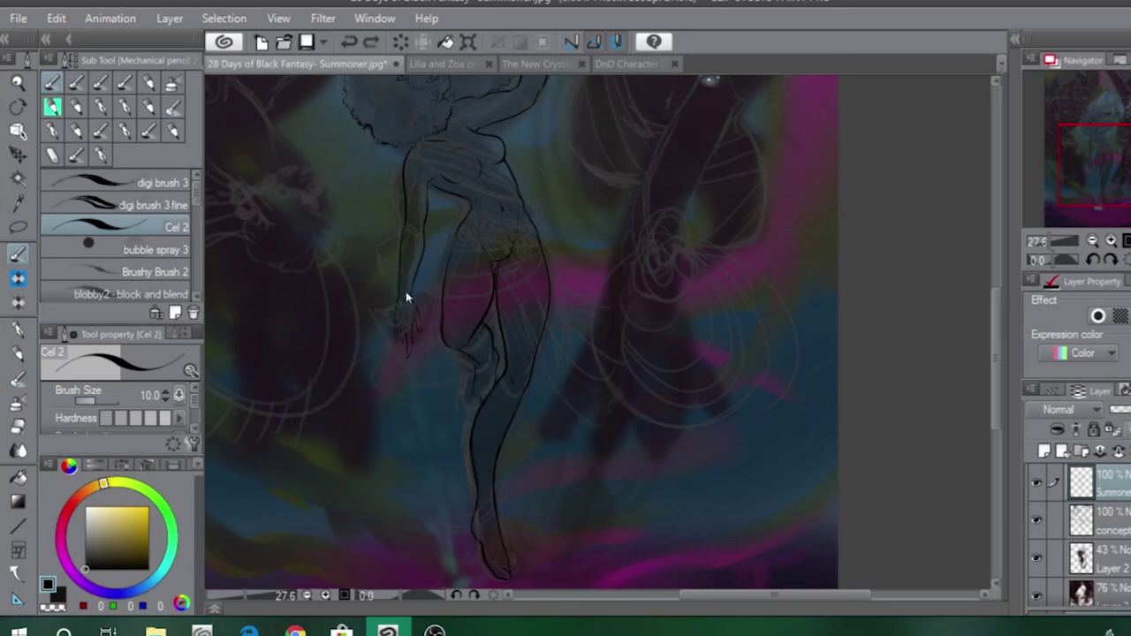
drag(405, 292, 443, 308)
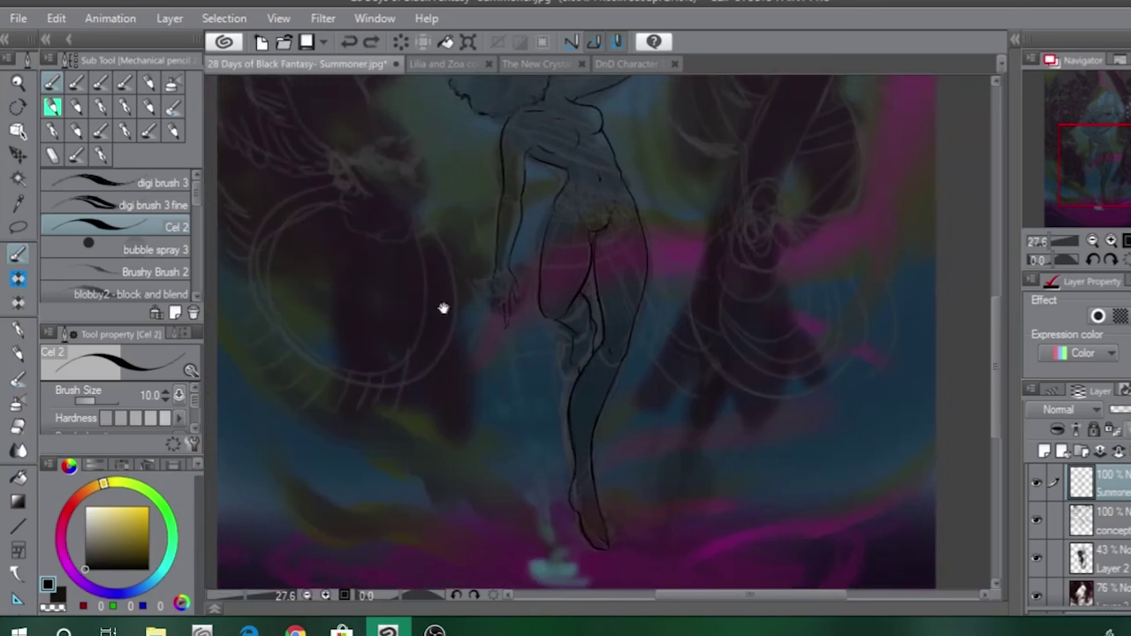
Step back through earlier knee strokes and redraw the knee line
click(371, 42)
click(371, 42)
click(371, 42)
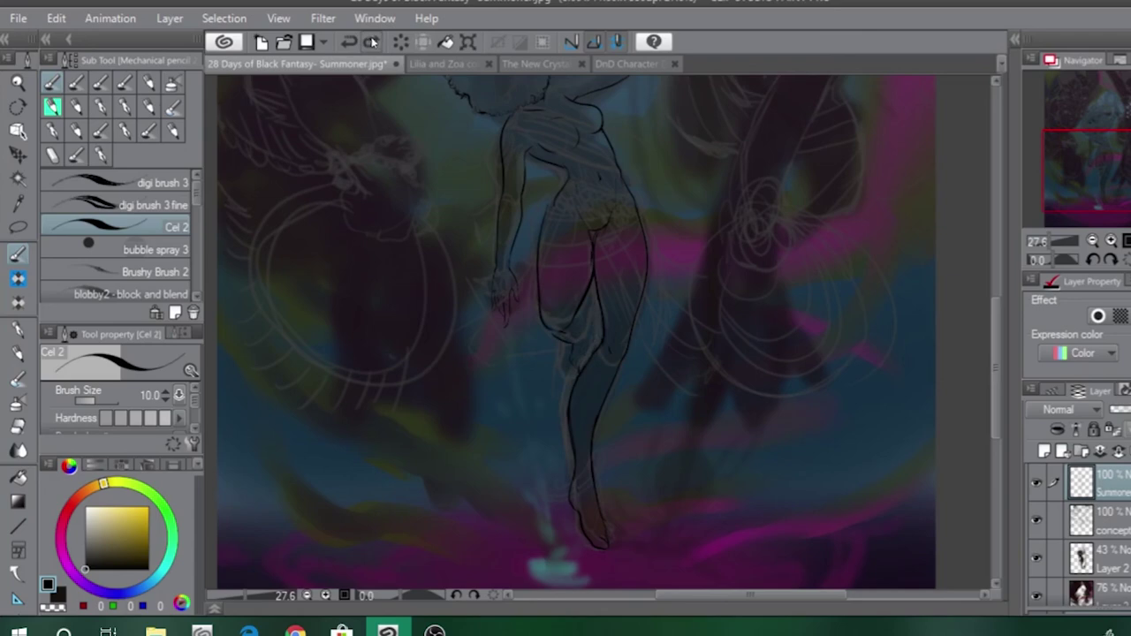
click(371, 41)
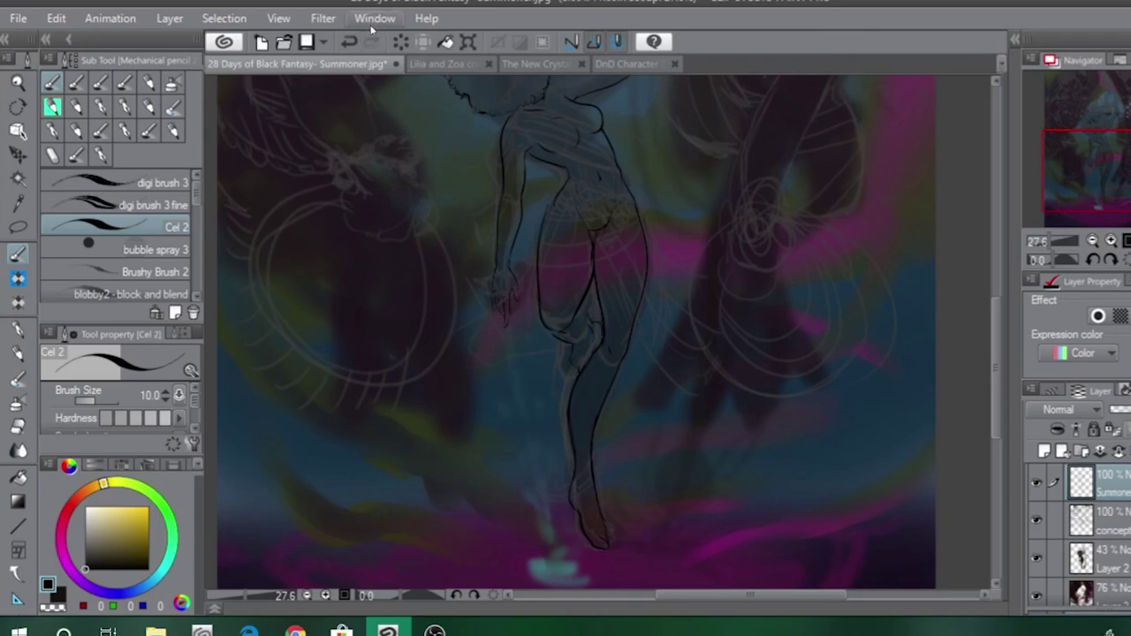
key(ctrl+z)
mouse_move(573, 304)
mouse_down()
mouse_move(555, 336)
mouse_move(564, 351)
mouse_up()
key(ctrl+z)
drag(555, 323, 578, 348)
key(ctrl+z)
key(ctrl+z)
key(ctrl+z)
Ink a short leg stroke and the thigh line into the knee, then pan up to the head
drag(562, 376, 566, 382)
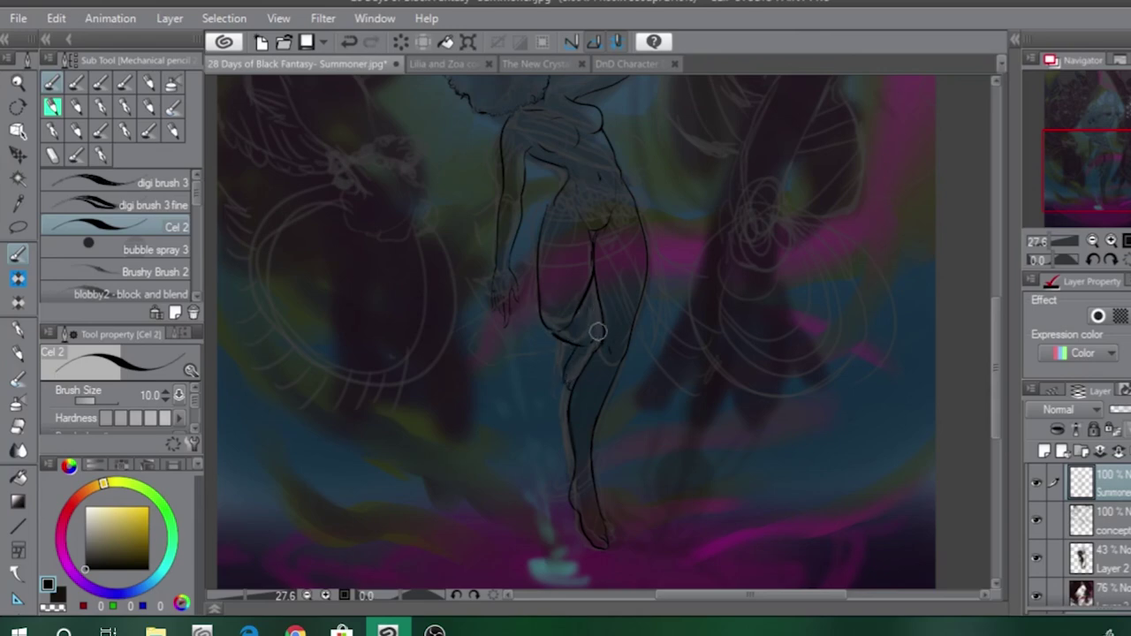
drag(580, 310, 598, 335)
key(ctrl+z)
drag(602, 332, 599, 341)
drag(518, 328, 544, 387)
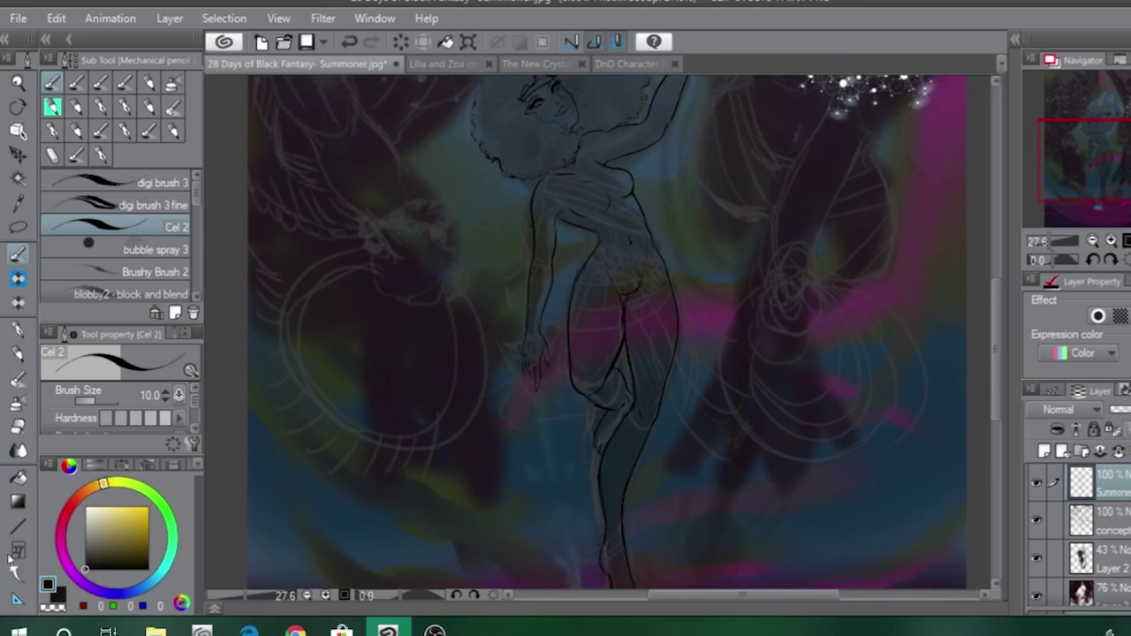
drag(1090, 181, 1105, 157)
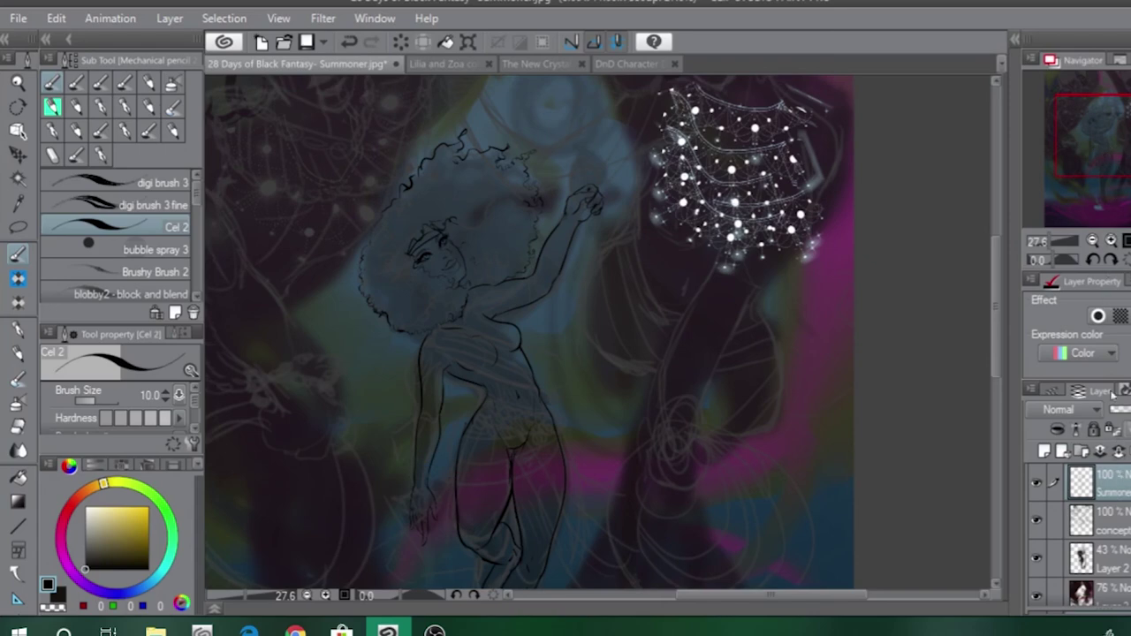
Add a new layer and frame the jeweled figure's head, rotated 30° in the Navigator
click(1044, 450)
drag(1083, 152, 1087, 132)
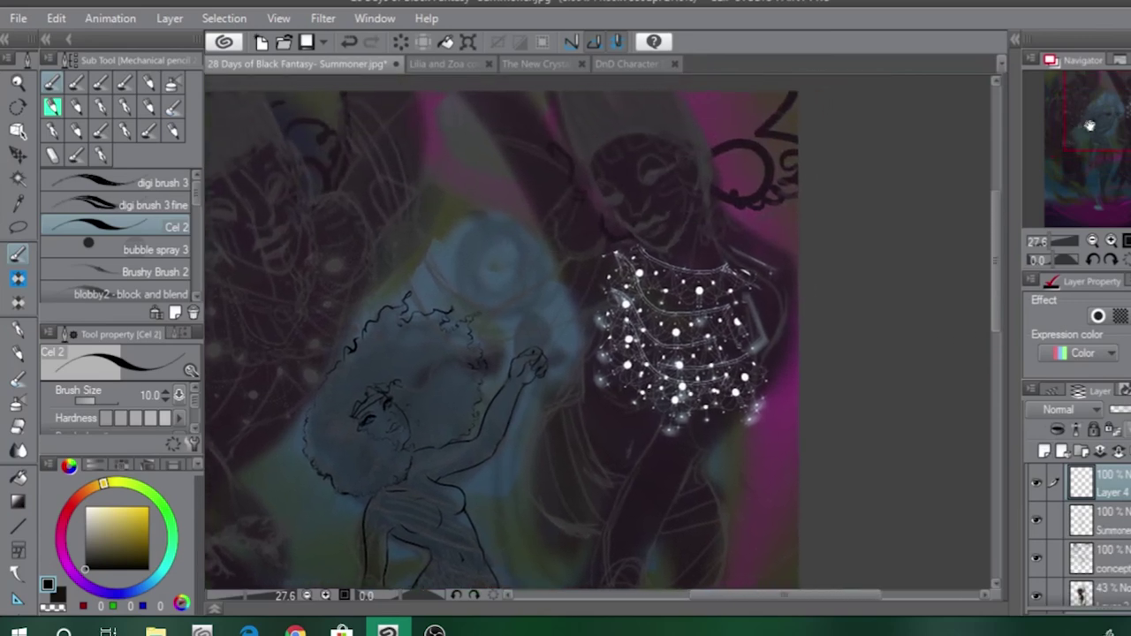
click(1109, 259)
click(1062, 240)
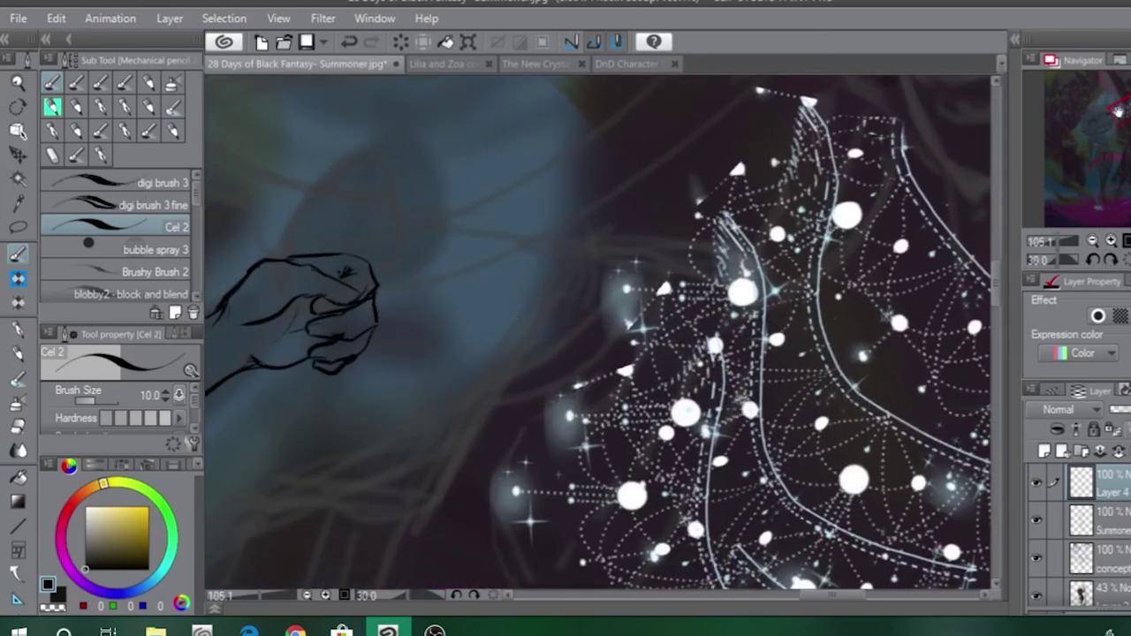
drag(1115, 119, 1128, 110)
click(1053, 243)
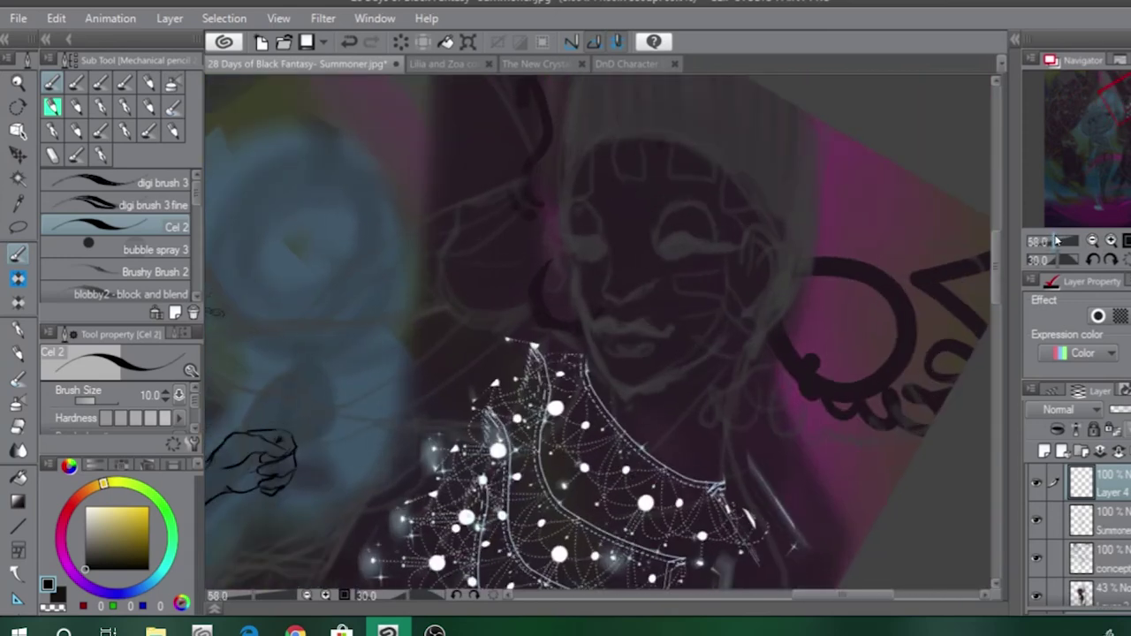
scroll(572, 206, down, 2)
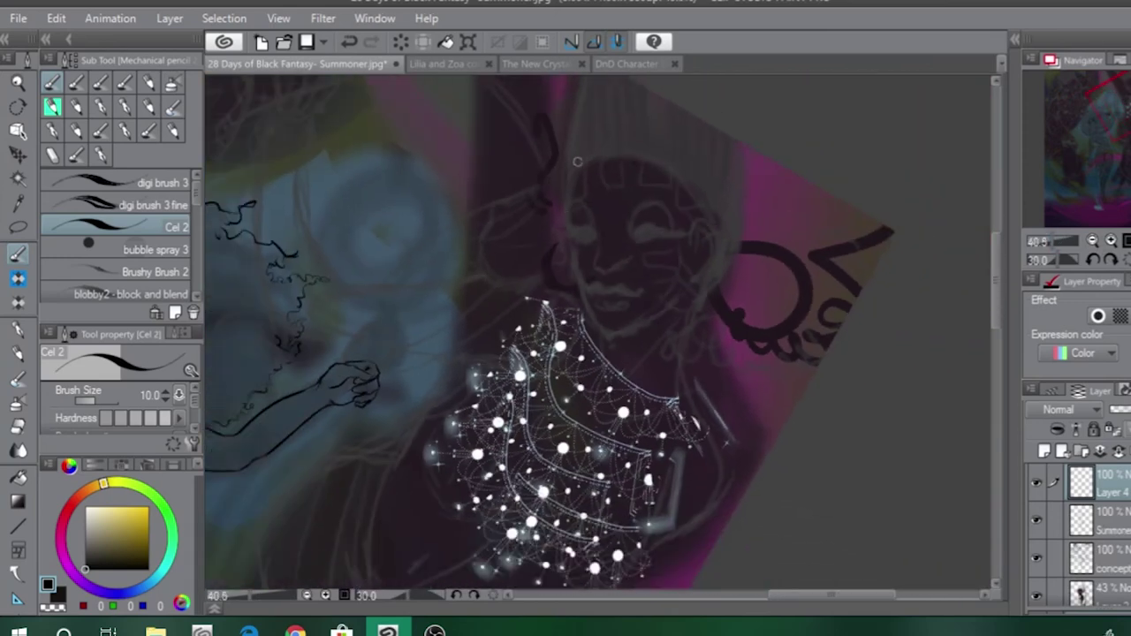
Ink the face outline to the chin, the cheek, the top of the head and the pointed ear
mouse_move(572, 169)
mouse_down()
mouse_move(582, 293)
mouse_move(606, 338)
mouse_up()
mouse_move(571, 251)
mouse_down()
mouse_move(572, 288)
mouse_move(605, 337)
mouse_up()
key(ctrl+z)
mouse_move(573, 234)
mouse_down()
mouse_move(572, 272)
mouse_move(604, 335)
mouse_move(675, 300)
mouse_up()
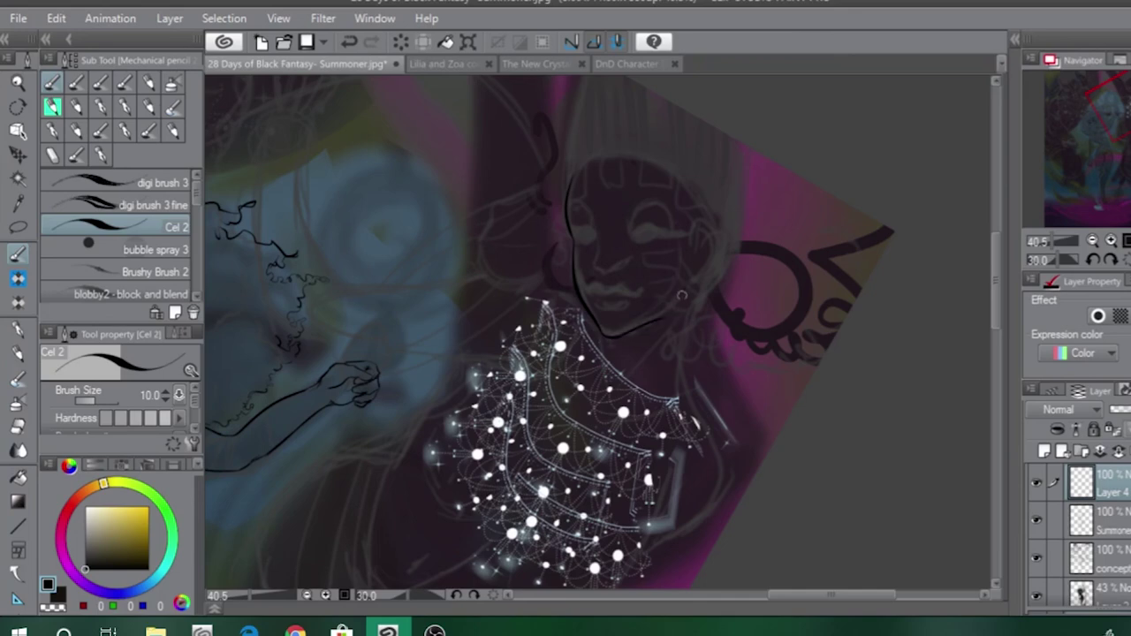
mouse_move(692, 259)
mouse_down()
mouse_move(731, 209)
mouse_move(719, 265)
mouse_move(686, 281)
mouse_up()
drag(716, 228, 692, 277)
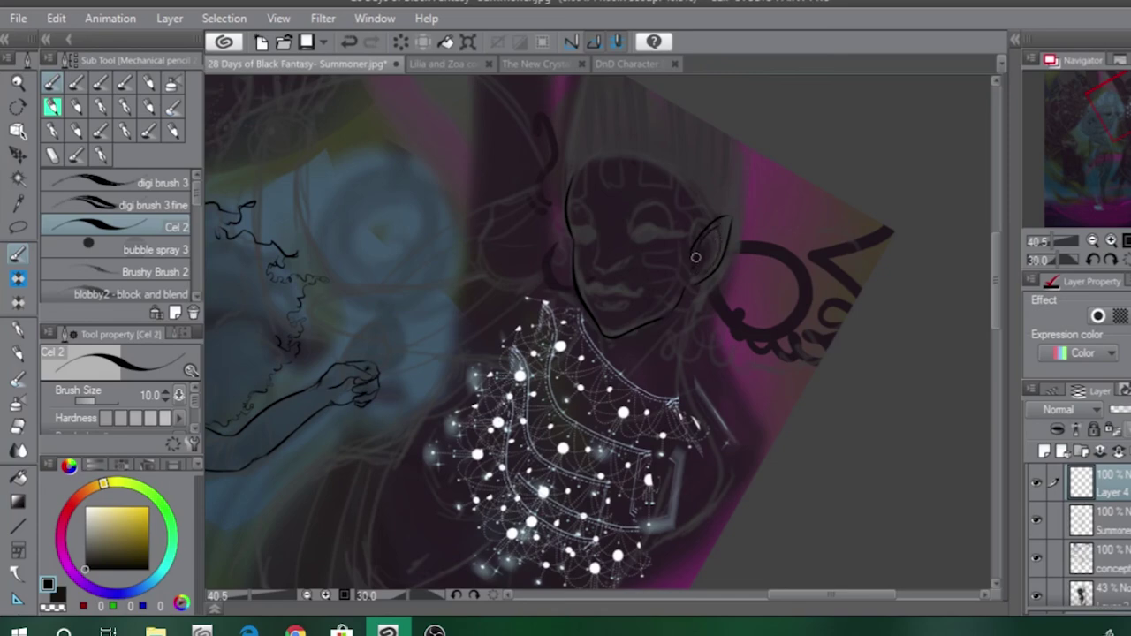
mouse_move(569, 187)
mouse_down()
mouse_move(618, 155)
mouse_move(701, 215)
mouse_up()
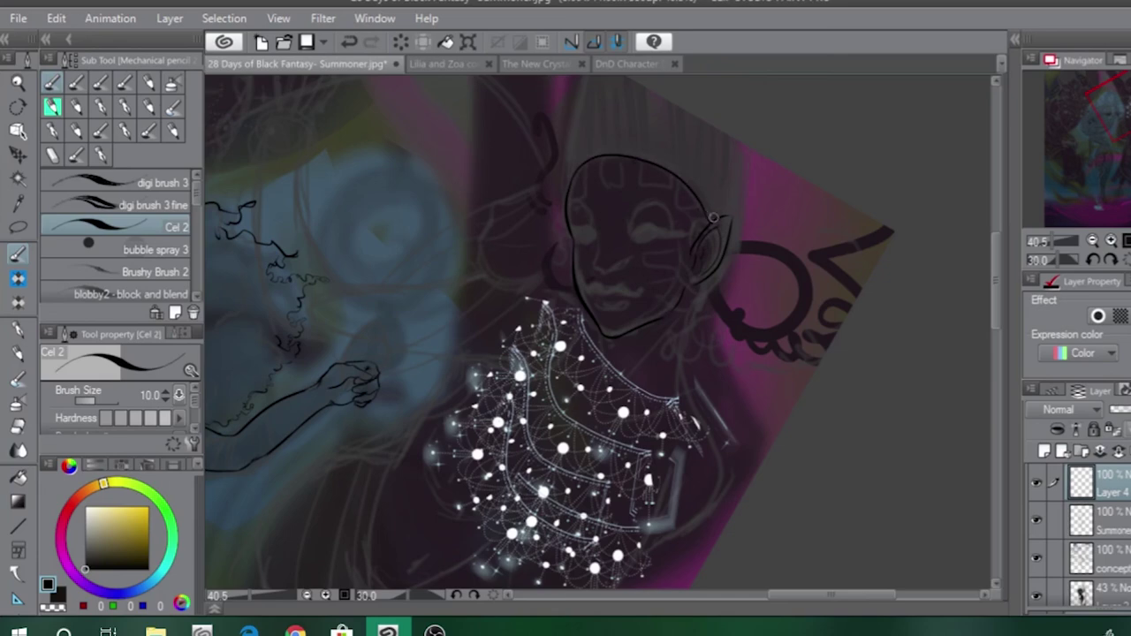
mouse_move(725, 243)
mouse_down()
mouse_move(728, 267)
mouse_move(751, 159)
mouse_up()
Check the DnD character design reference, then ink the earring curl, jaw line and neck
click(623, 64)
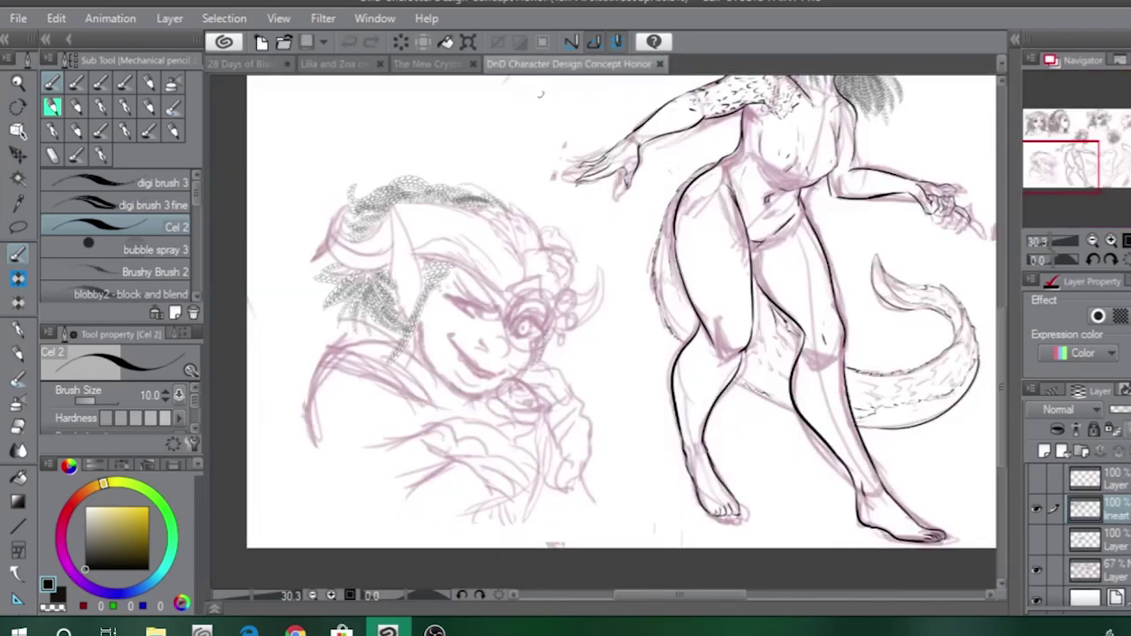
click(246, 64)
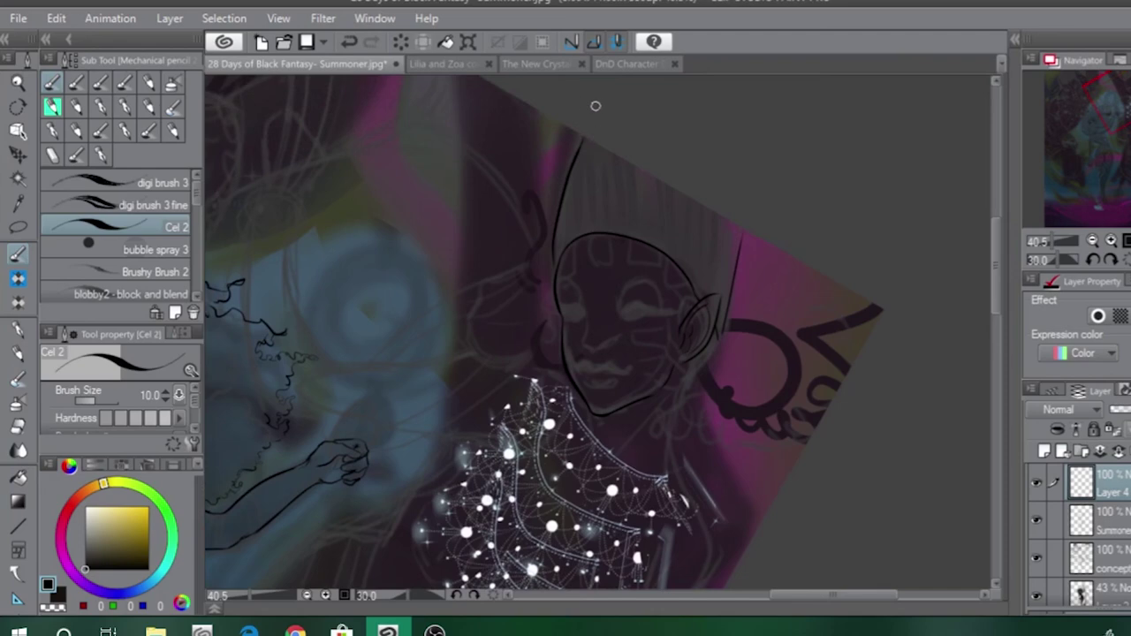
mouse_move(712, 336)
mouse_down()
mouse_move(731, 369)
mouse_move(686, 359)
mouse_move(688, 390)
mouse_move(725, 402)
mouse_up()
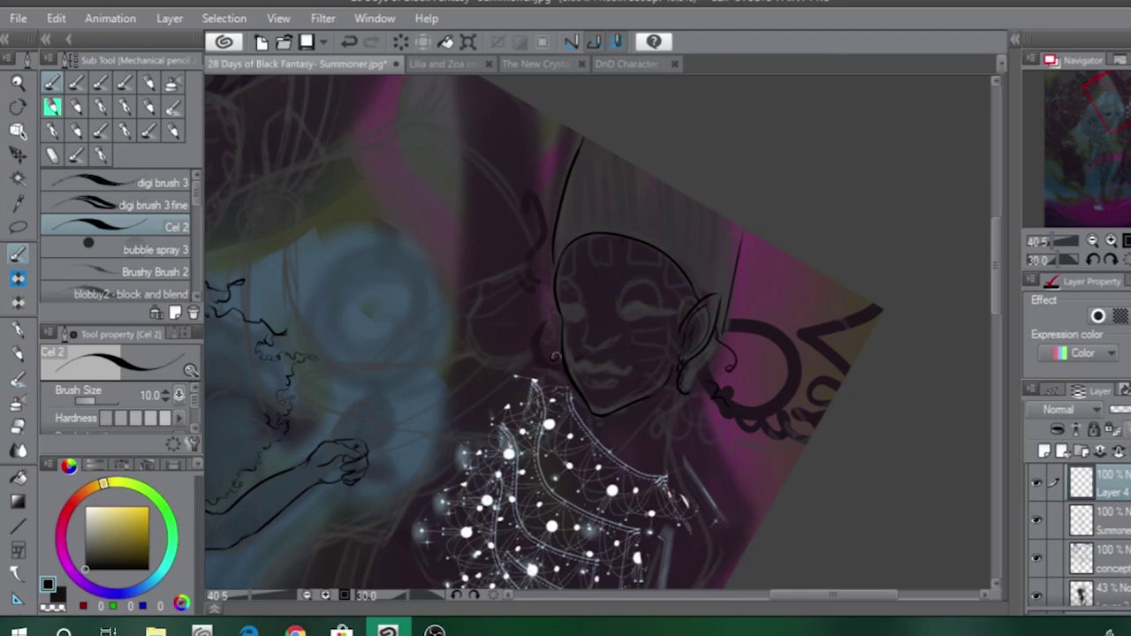
drag(676, 408, 689, 477)
Reset the canvas rotation to upright and hide the colour painting layer
click(1126, 259)
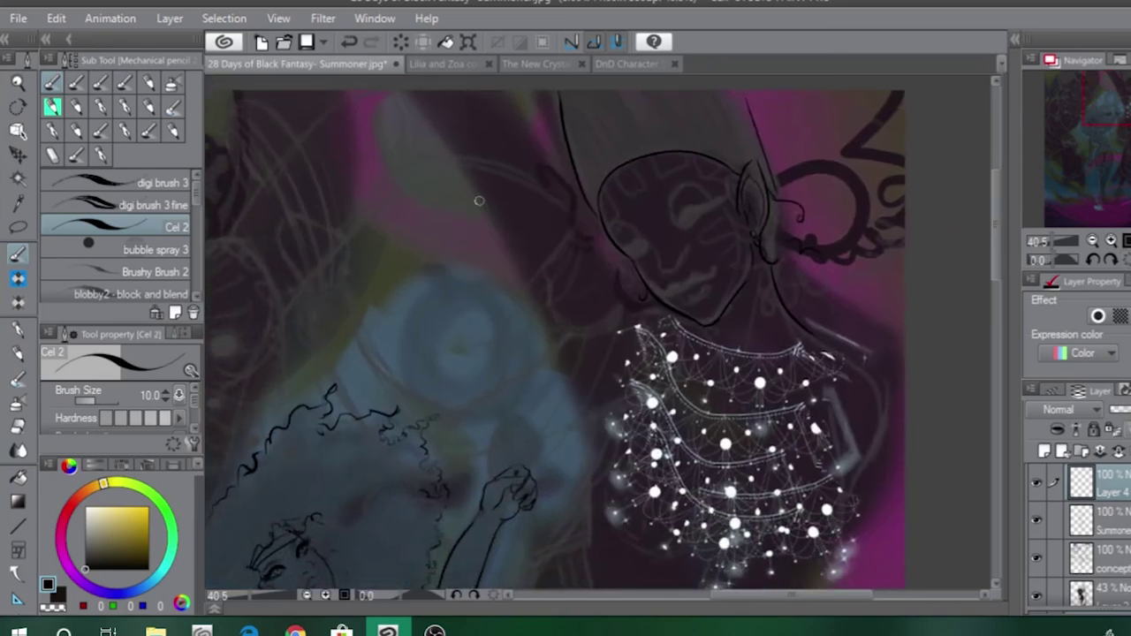
scroll(1078, 534, down, 1)
click(1034, 593)
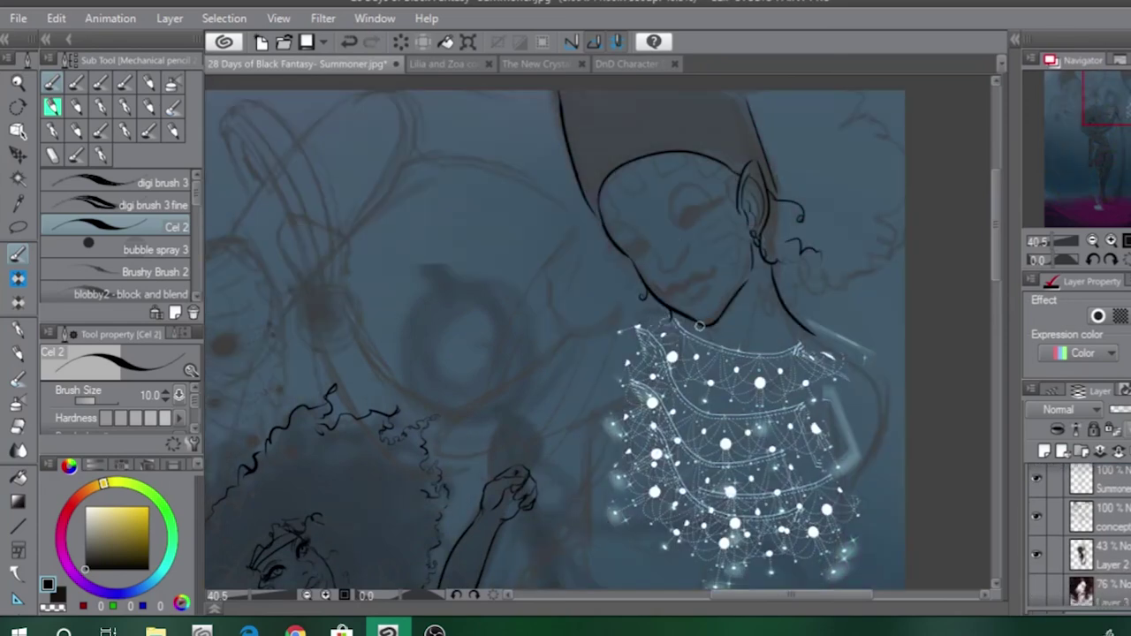
Ink the neck-to-shoulder line and the chest line sweeping down-left
mouse_move(673, 311)
mouse_down()
mouse_move(640, 308)
mouse_move(538, 359)
mouse_up()
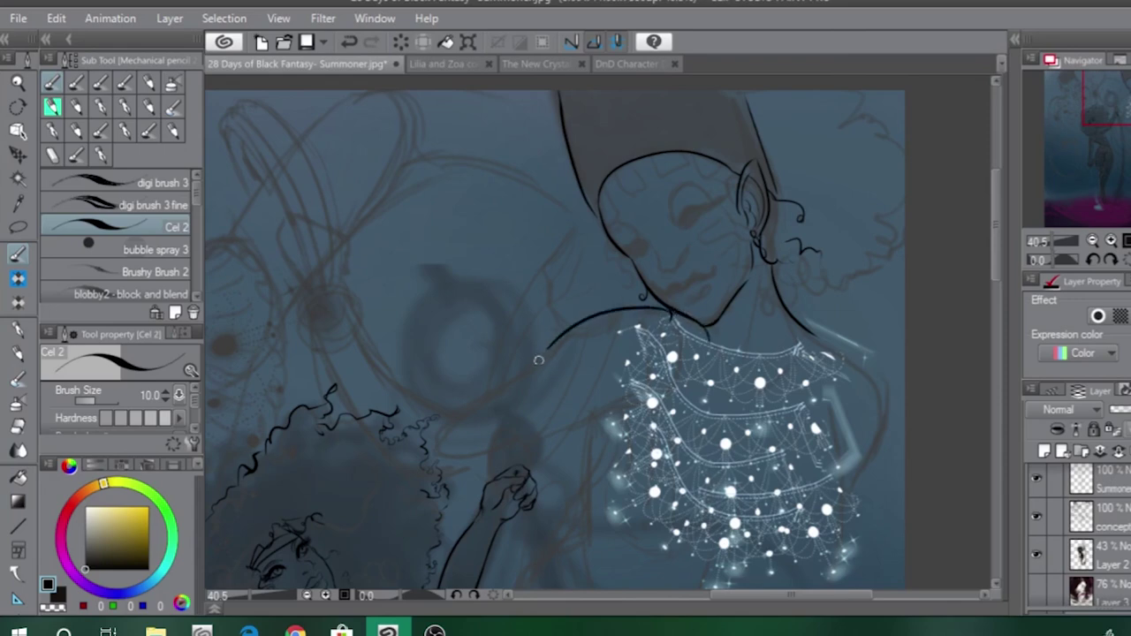
key(ctrl+z)
mouse_move(671, 311)
mouse_down()
mouse_move(552, 353)
mouse_move(517, 382)
mouse_up()
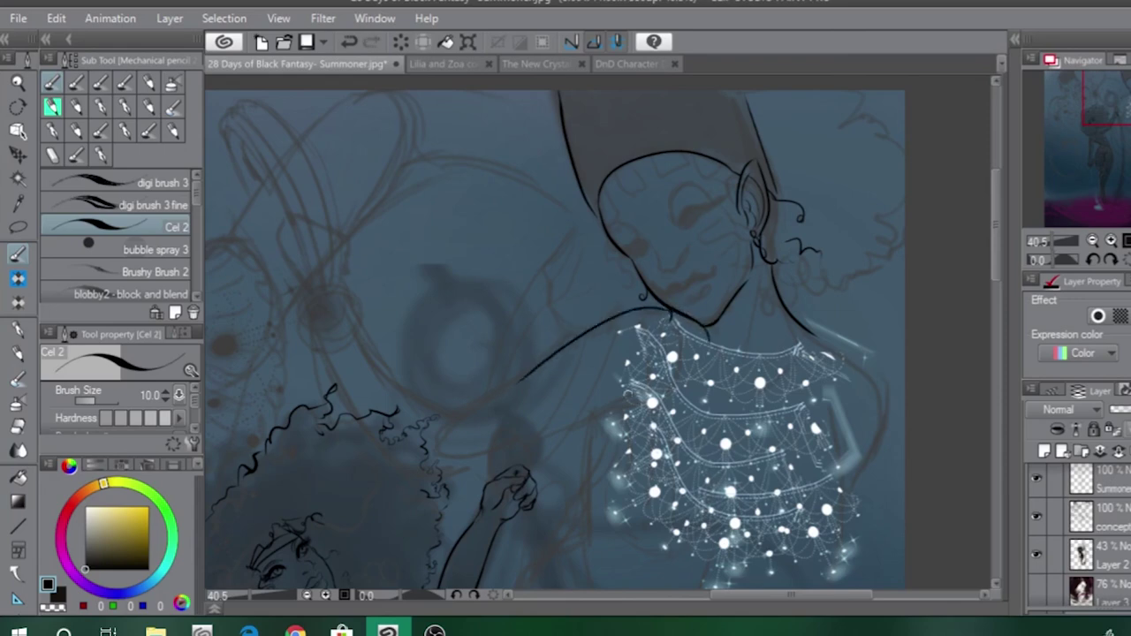
drag(659, 402, 442, 468)
Ink the other shoulder, a neck line, a short bodice line and the outer arm contour
key(ctrl+shift+n)
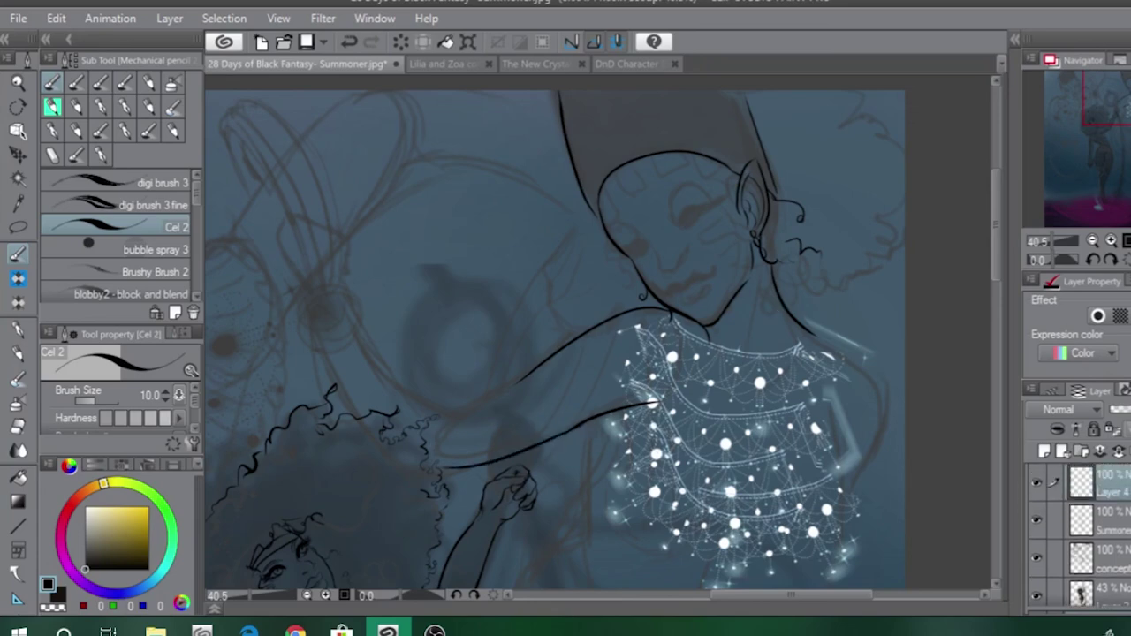
drag(819, 347, 771, 377)
drag(761, 286, 755, 354)
drag(697, 331, 743, 396)
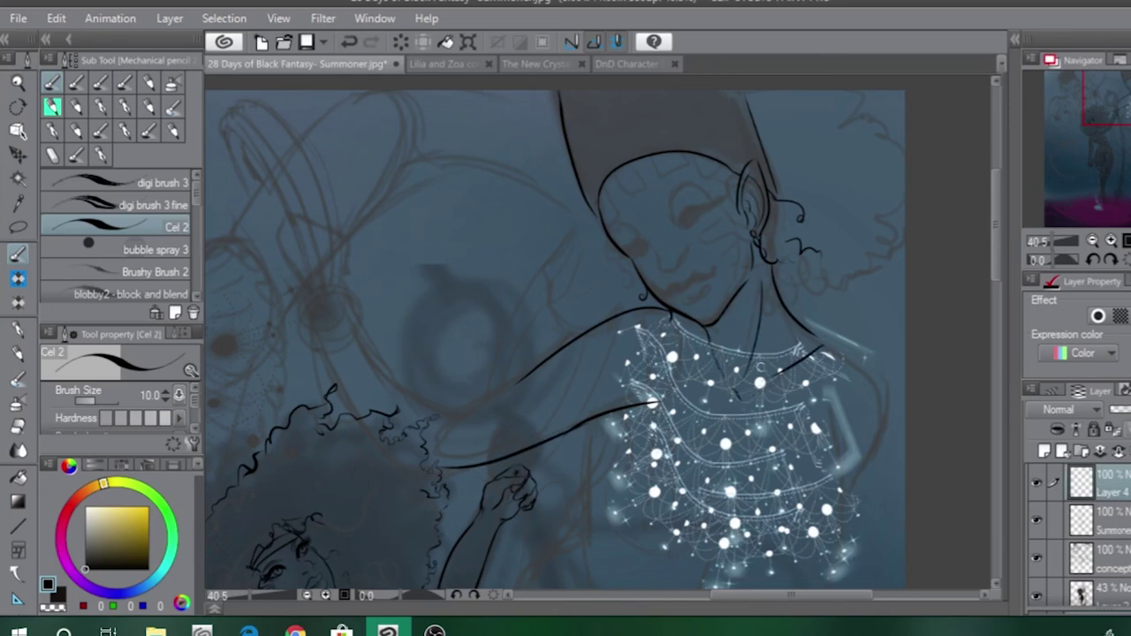
mouse_move(831, 345)
mouse_down()
mouse_move(892, 406)
mouse_move(875, 468)
mouse_move(849, 494)
mouse_move(846, 245)
mouse_up()
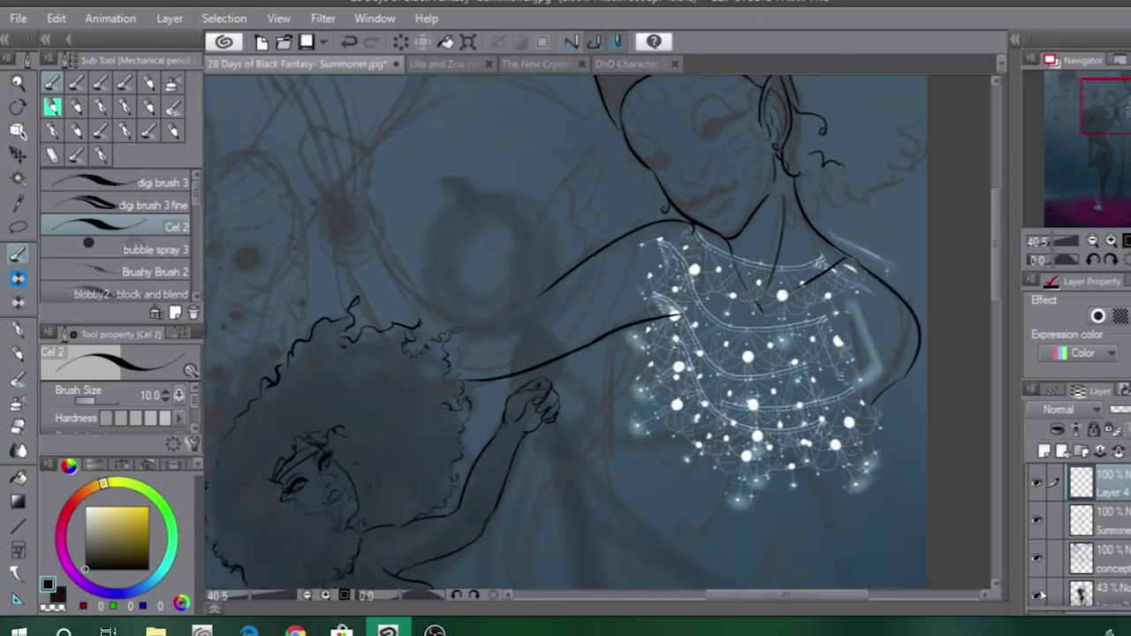
scroll(1078, 530, down, 2)
Show the colour layer, ink the right side and lower arm contours, then add a new top layer
click(1036, 558)
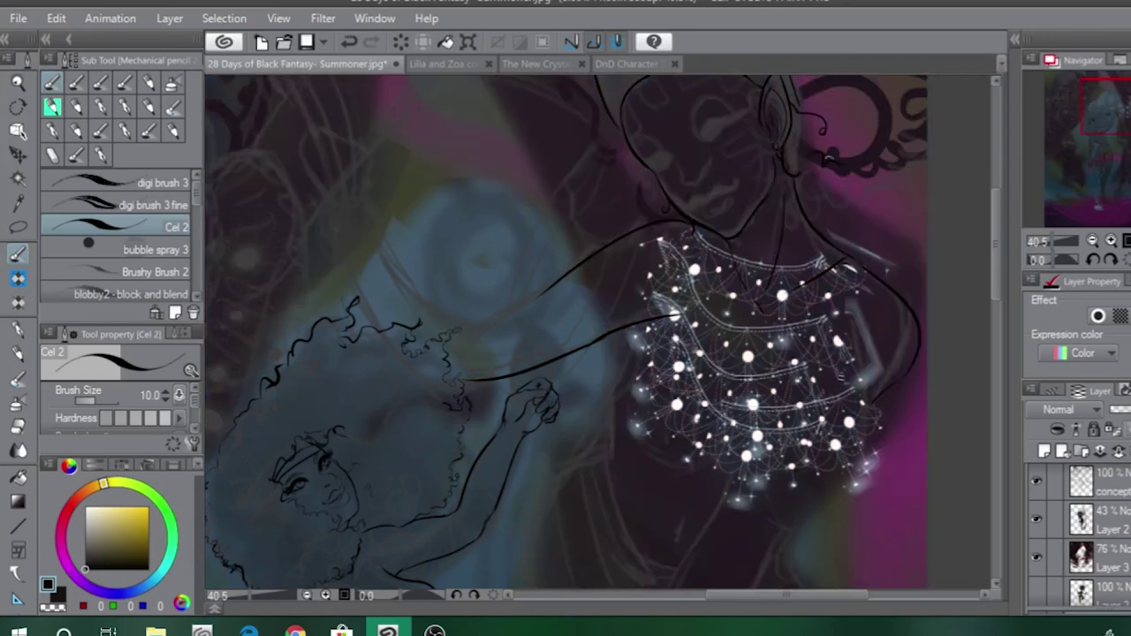
mouse_move(854, 309)
mouse_down()
mouse_move(862, 392)
mouse_move(826, 524)
mouse_move(833, 517)
mouse_move(781, 521)
mouse_up()
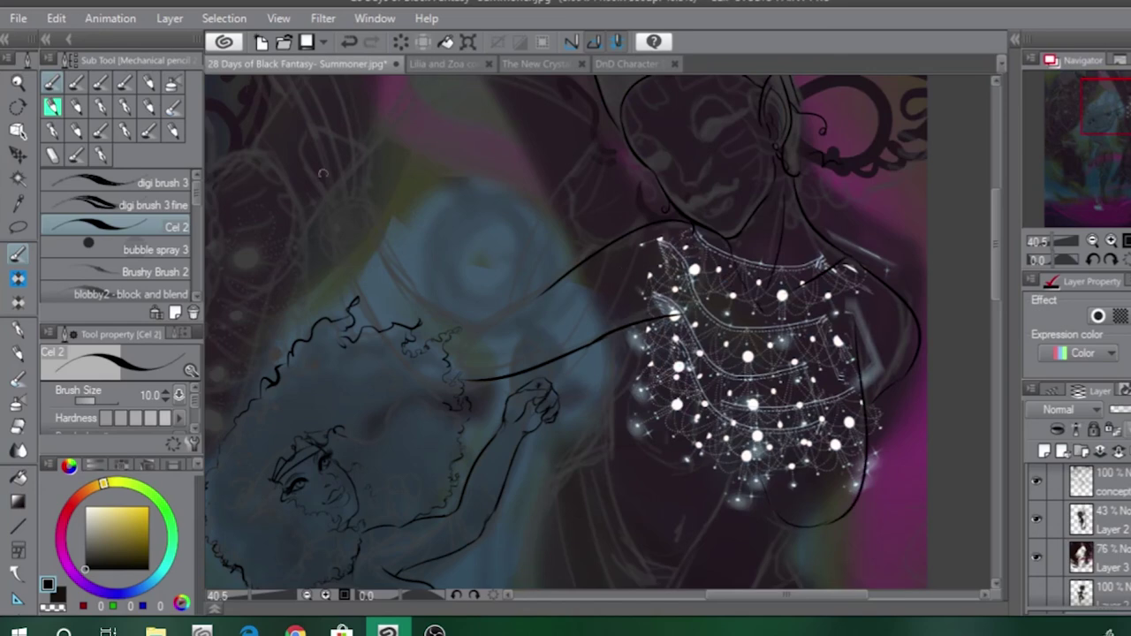
drag(341, 227, 391, 299)
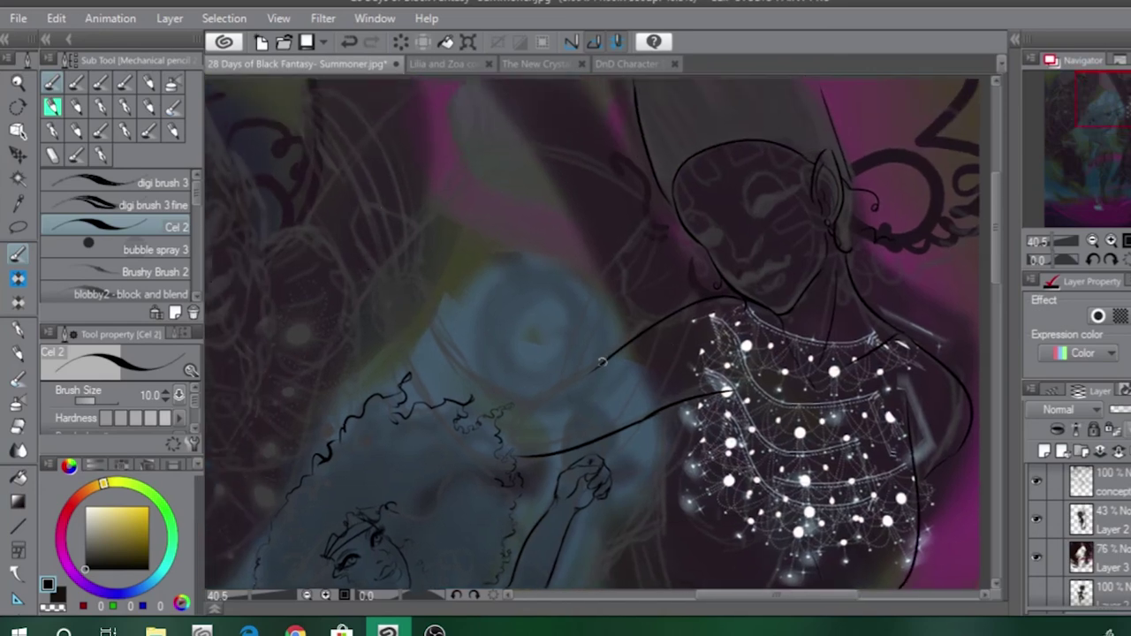
drag(601, 371, 534, 405)
mouse_move(548, 453)
mouse_down()
mouse_move(486, 474)
mouse_move(592, 439)
mouse_move(549, 468)
mouse_up()
key(ctrl+z)
mouse_move(627, 425)
mouse_down()
mouse_move(535, 473)
mouse_move(505, 470)
mouse_up()
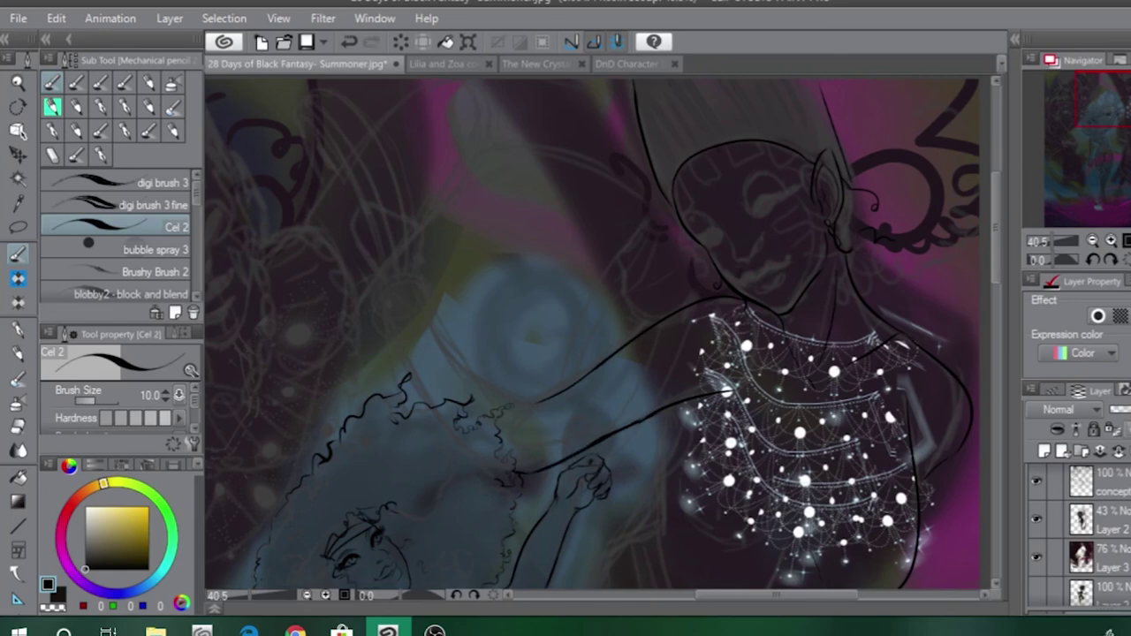
click(1118, 452)
Rename the new Layer 4 to 'Ebeji'
double_click(1115, 491)
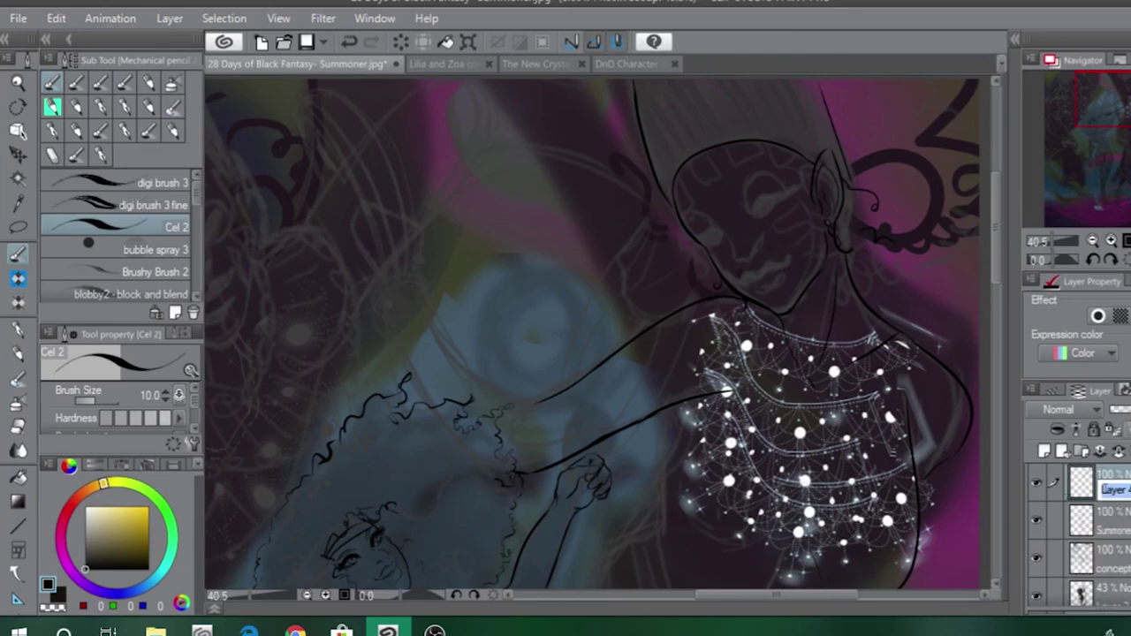
text(Be)
key(BackSpace)
key(BackSpace)
key(BackSpace)
key(BackSpace)
key(BackSpace)
key(BackSpace)
text(Ebeji)
key(Return)
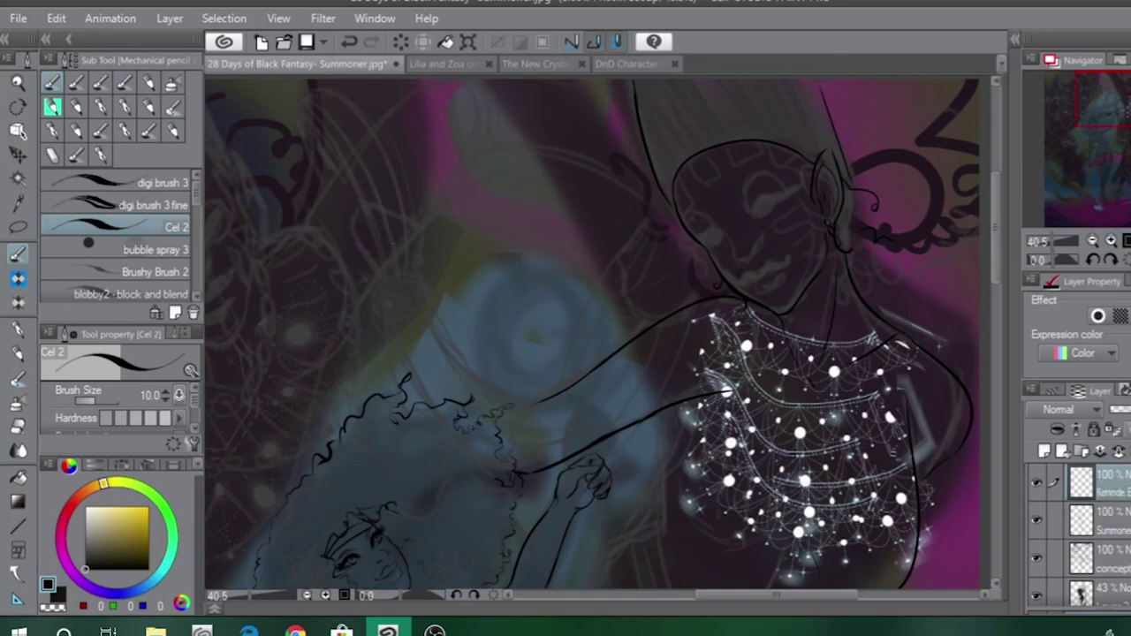
Draw the raised arm's two parallel outlines, extending them up toward the hand
drag(423, 285, 529, 399)
key(ctrl+z)
drag(408, 267, 531, 402)
mouse_move(374, 292)
mouse_down()
mouse_move(470, 447)
mouse_move(514, 470)
mouse_up()
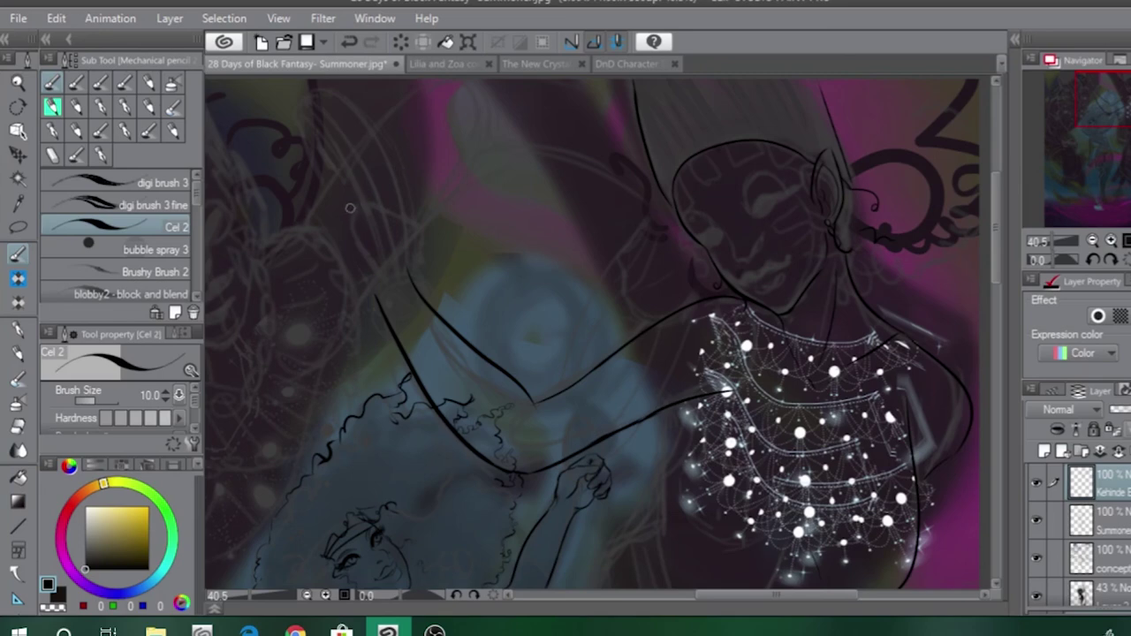
mouse_move(407, 277)
mouse_down()
mouse_move(413, 215)
mouse_move(356, 188)
mouse_move(375, 212)
mouse_move(381, 266)
mouse_move(347, 247)
mouse_move(371, 291)
mouse_up()
Erase the rough hand strokes and draw a hooked hand line at the arm's tip
key(ctrl+z)
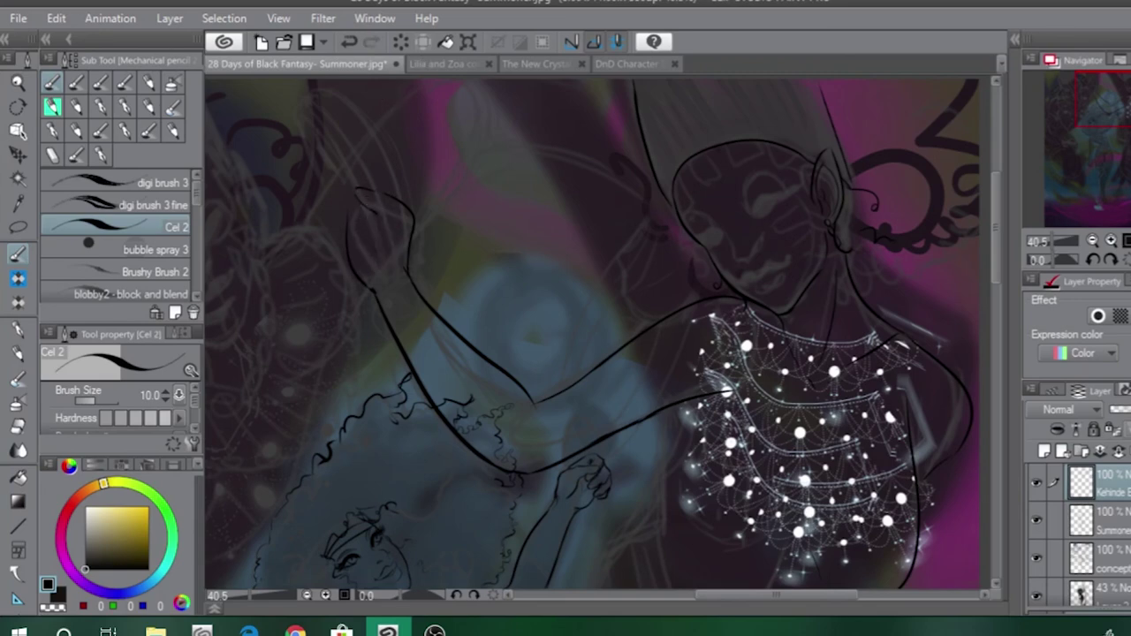
mouse_move(362, 193)
mouse_down()
mouse_move(382, 200)
mouse_move(393, 189)
mouse_move(431, 228)
mouse_move(415, 244)
mouse_move(418, 205)
mouse_up()
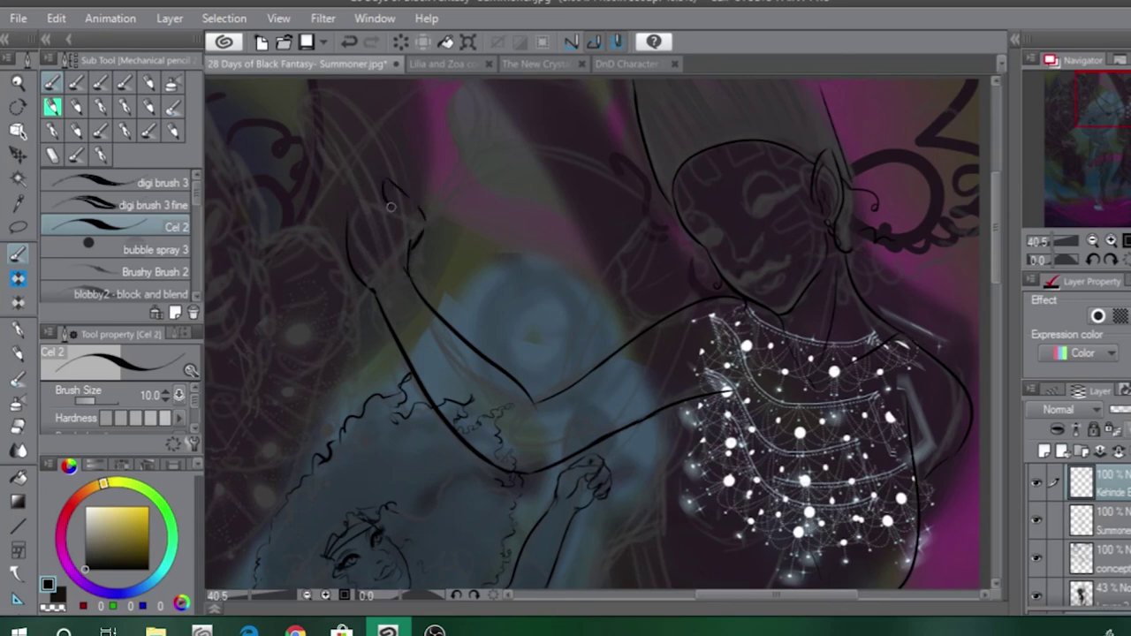
key(ctrl+z)
key(ctrl+z)
key(ctrl+z)
mouse_move(408, 254)
mouse_down()
mouse_move(404, 218)
mouse_move(381, 204)
mouse_move(362, 211)
mouse_move(373, 225)
mouse_up()
key(ctrl+z)
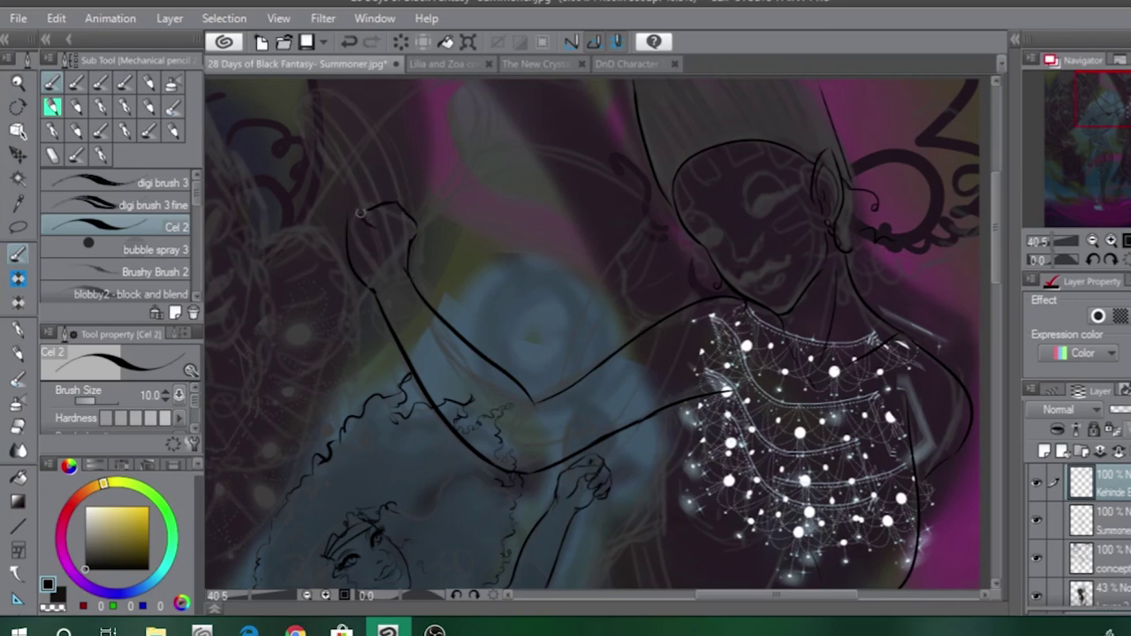
key(ctrl+z)
key(ctrl+y)
Rework the strokes above the hook and redraw the fist's left contour
mouse_move(373, 178)
mouse_down()
mouse_move(397, 230)
mouse_move(441, 186)
mouse_up()
key(ctrl+z)
mouse_move(475, 228)
mouse_down()
mouse_move(461, 196)
mouse_move(436, 187)
mouse_up()
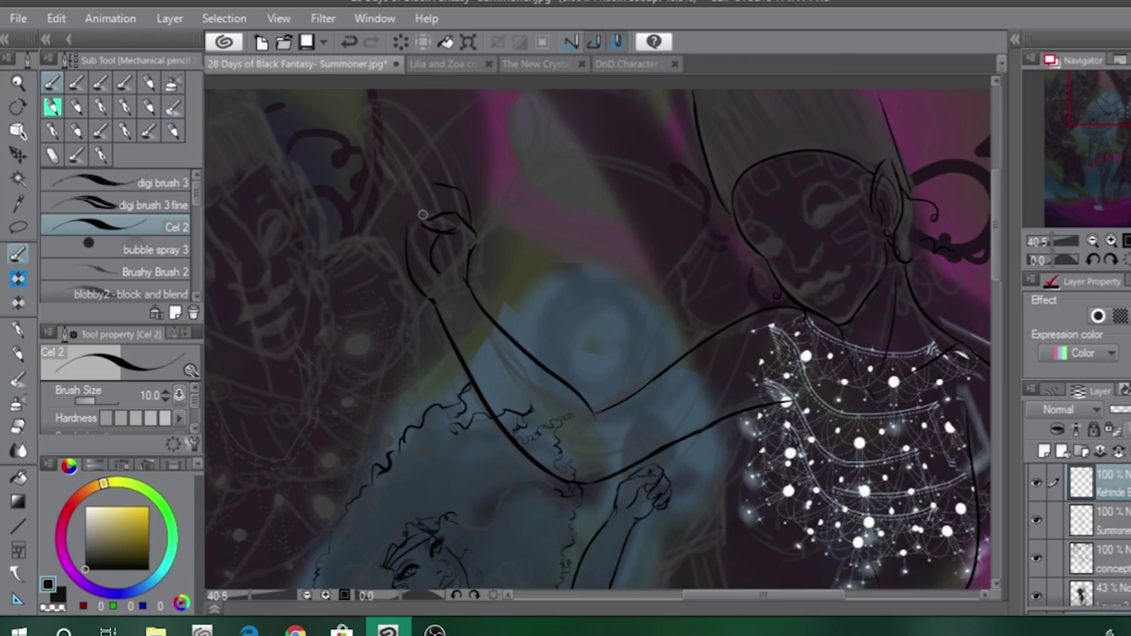
key(ctrl+z)
drag(404, 222, 408, 256)
mouse_move(395, 230)
mouse_down()
mouse_move(396, 206)
mouse_move(421, 206)
mouse_up()
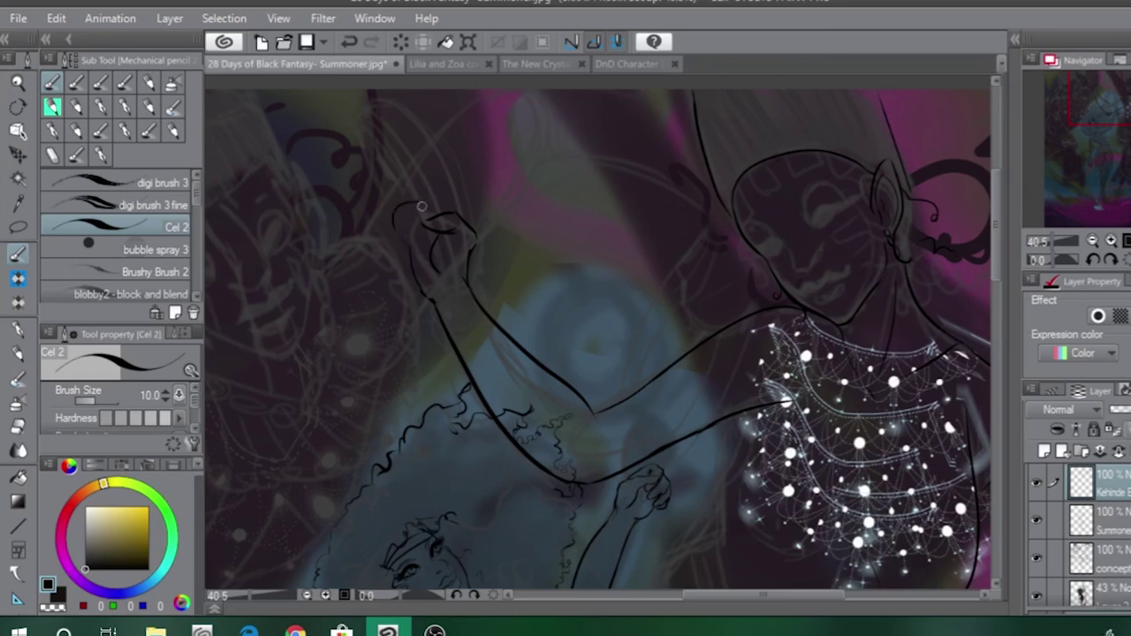
key(ctrl+z)
key(ctrl+z)
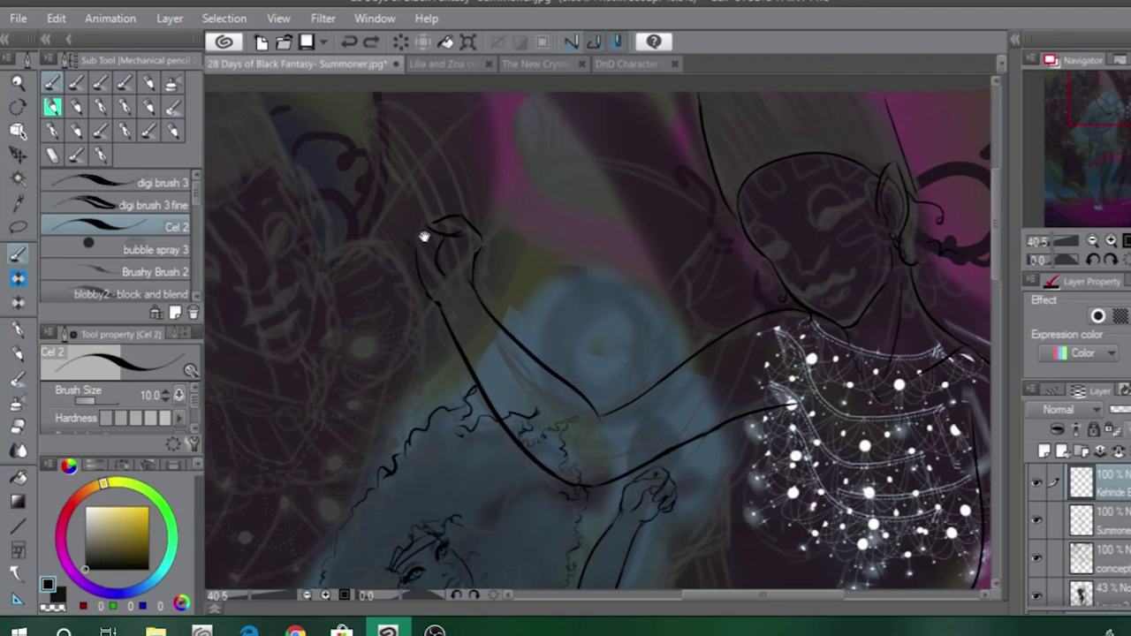
mouse_move(427, 225)
mouse_down()
mouse_move(455, 241)
mouse_move(504, 232)
mouse_move(432, 212)
mouse_up()
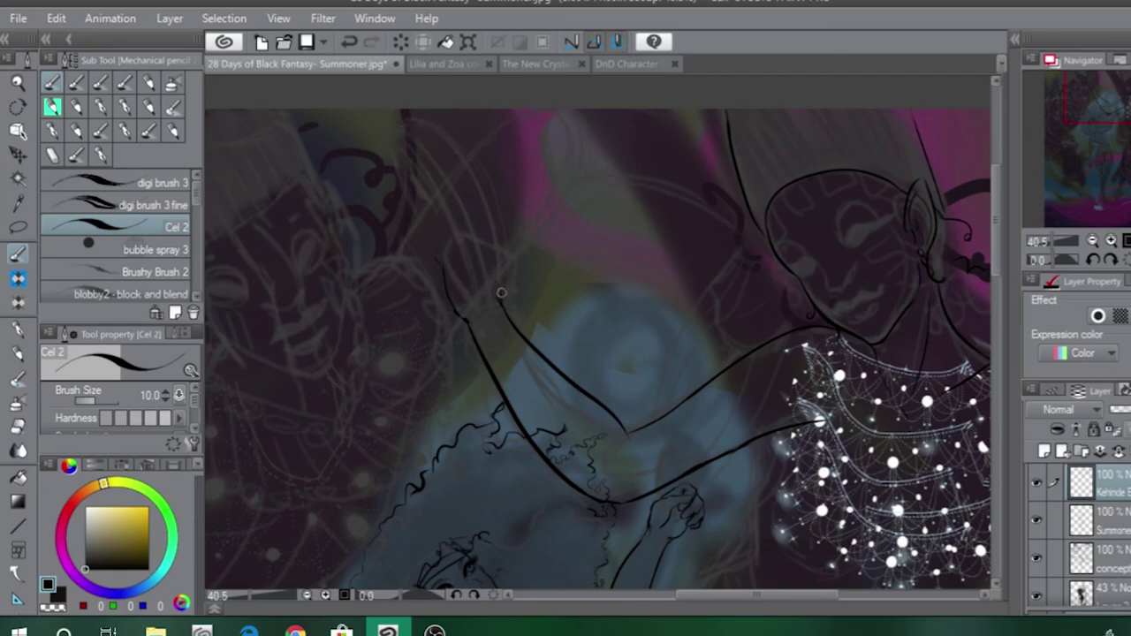
Draw the oval object's outer and inner loops and its right edge above the arm
mouse_move(499, 291)
mouse_down()
mouse_move(429, 152)
mouse_move(411, 216)
mouse_up()
drag(487, 291, 418, 232)
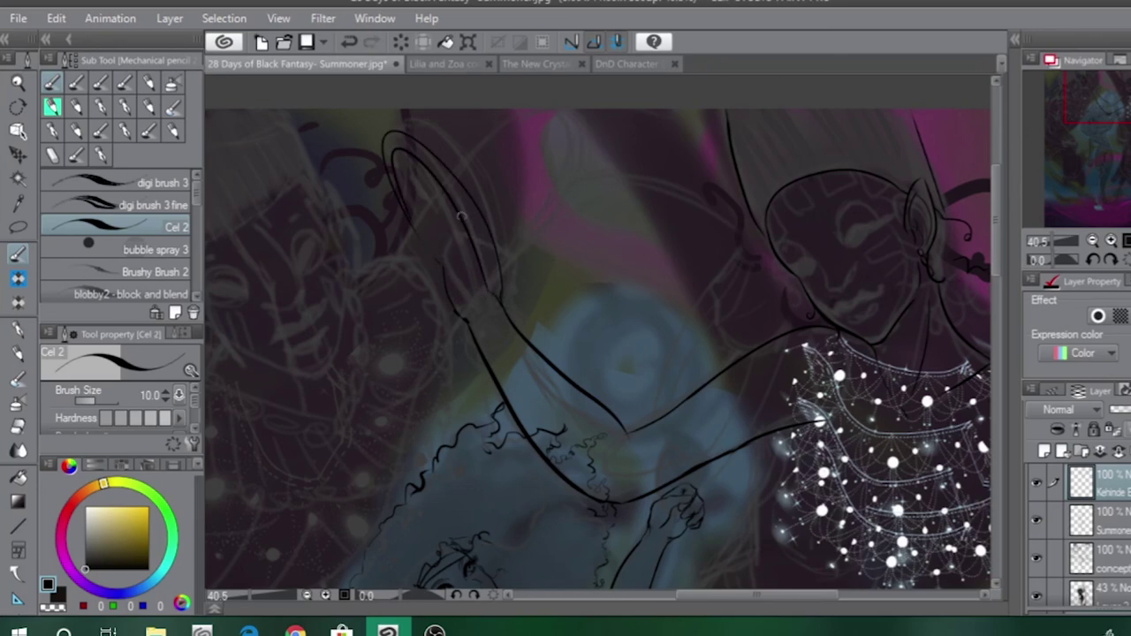
drag(508, 280, 427, 109)
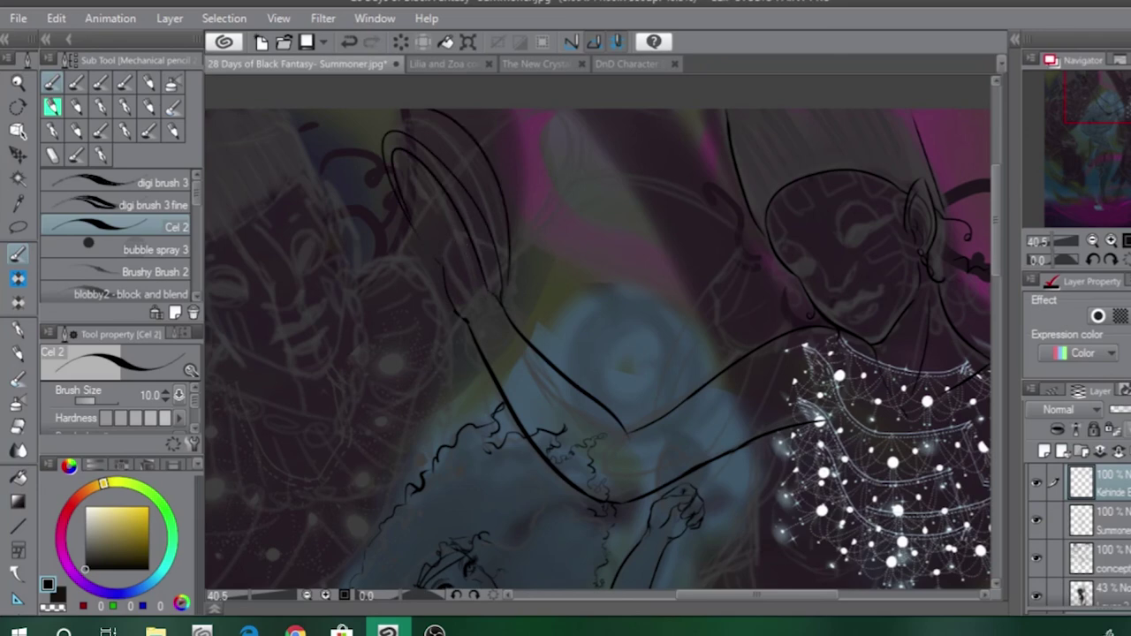
drag(496, 270, 449, 153)
drag(417, 212, 387, 168)
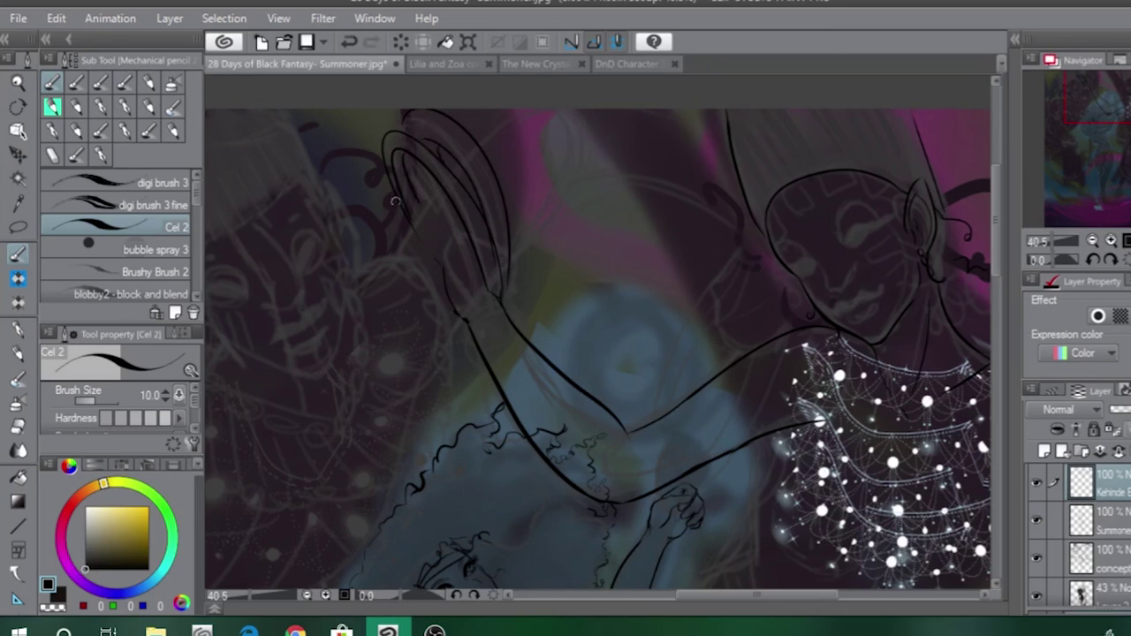
key(ctrl+z)
Add thin lines inside the oval and darken its right edge
drag(400, 182, 442, 254)
mouse_move(405, 201)
mouse_down()
mouse_move(472, 272)
mouse_move(451, 274)
mouse_move(483, 288)
mouse_up()
mouse_move(402, 150)
mouse_down()
mouse_move(418, 191)
mouse_move(476, 260)
mouse_up()
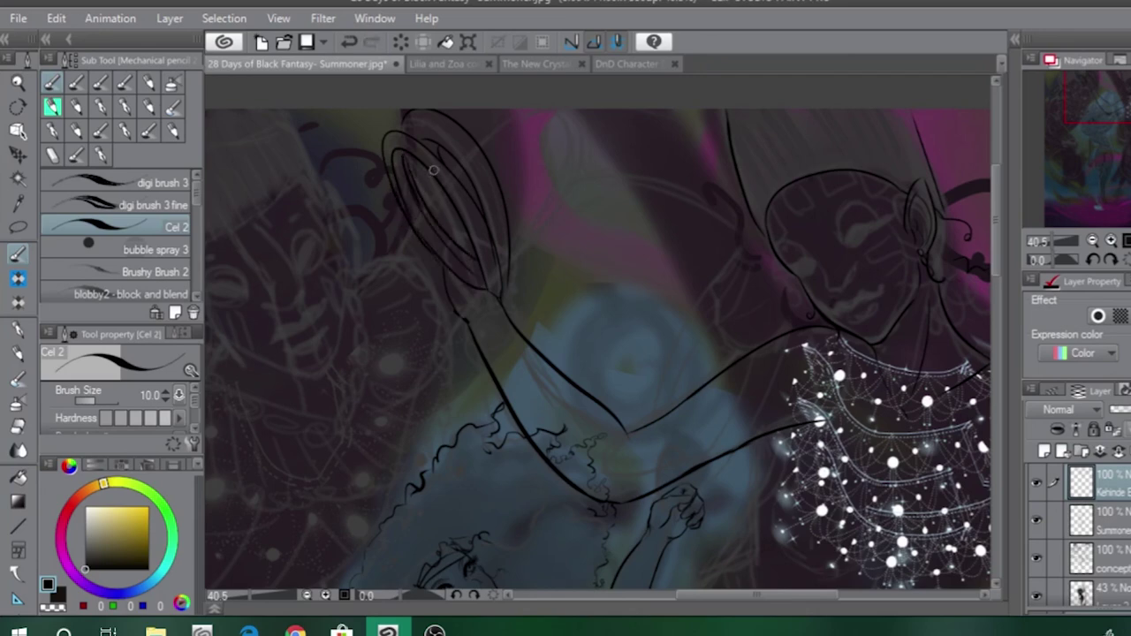
key(ctrl+z)
drag(402, 151, 470, 260)
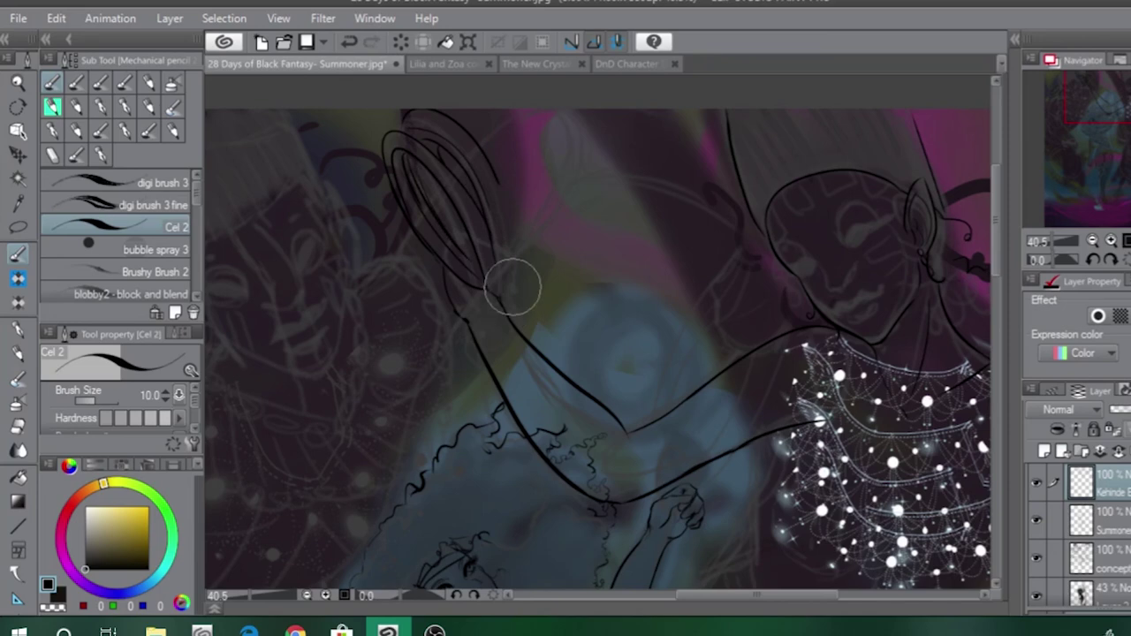
drag(512, 290, 509, 201)
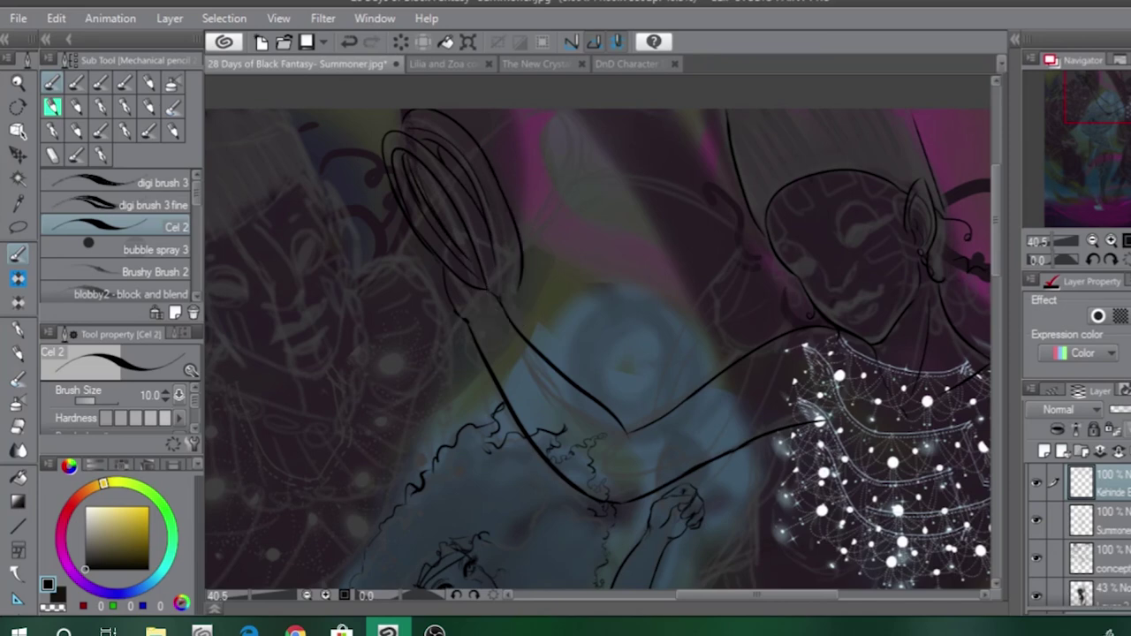
key(ctrl+z)
mouse_move(506, 293)
mouse_down()
mouse_move(493, 184)
mouse_move(508, 285)
mouse_up()
key(ctrl+z)
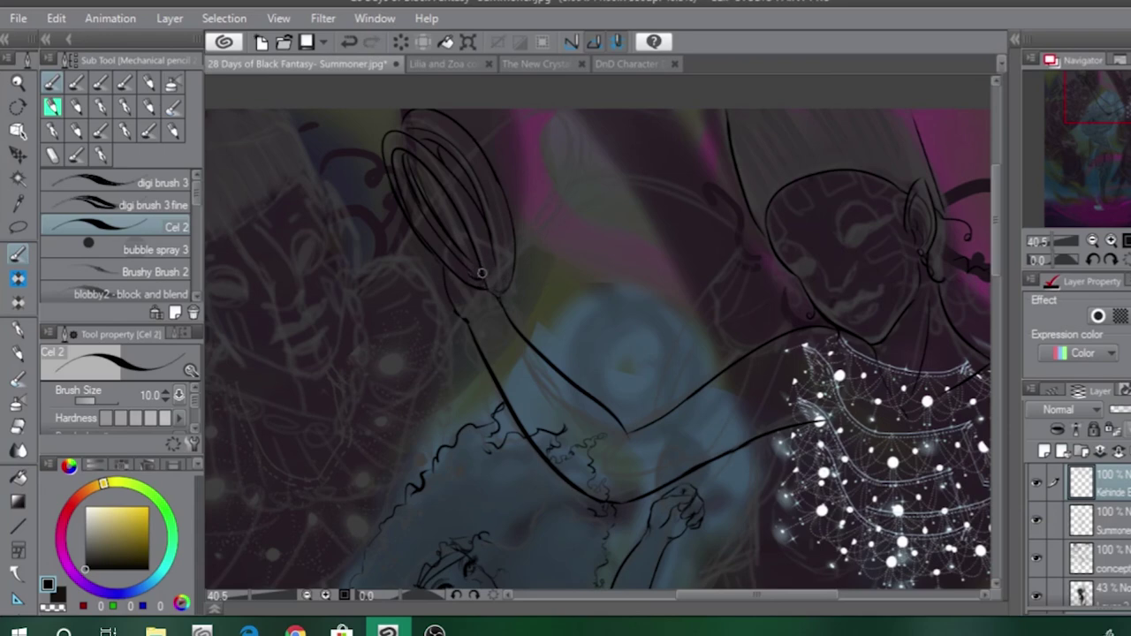
drag(509, 213, 493, 288)
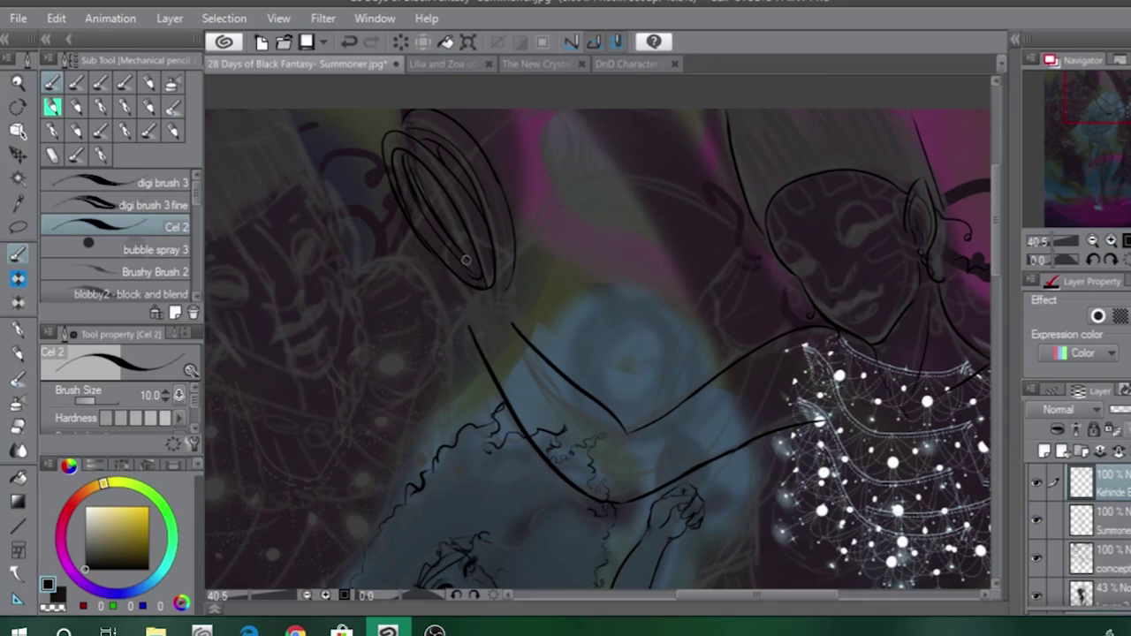
Hatch the oval's base, erase the arm line tops below it, and set brush size 8
mouse_move(466, 259)
mouse_down()
mouse_move(460, 294)
mouse_move(469, 260)
mouse_move(460, 284)
mouse_move(477, 266)
mouse_move(479, 300)
mouse_move(482, 279)
mouse_move(505, 302)
mouse_move(506, 265)
mouse_move(487, 275)
mouse_move(486, 305)
mouse_up()
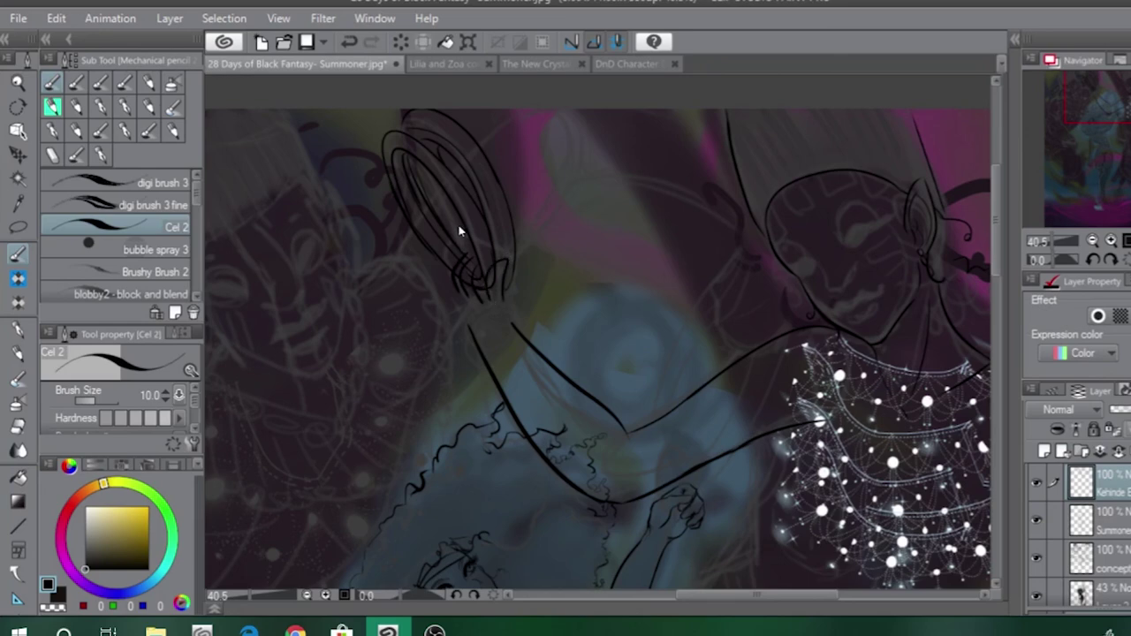
key(ctrl+z)
key(ctrl+z)
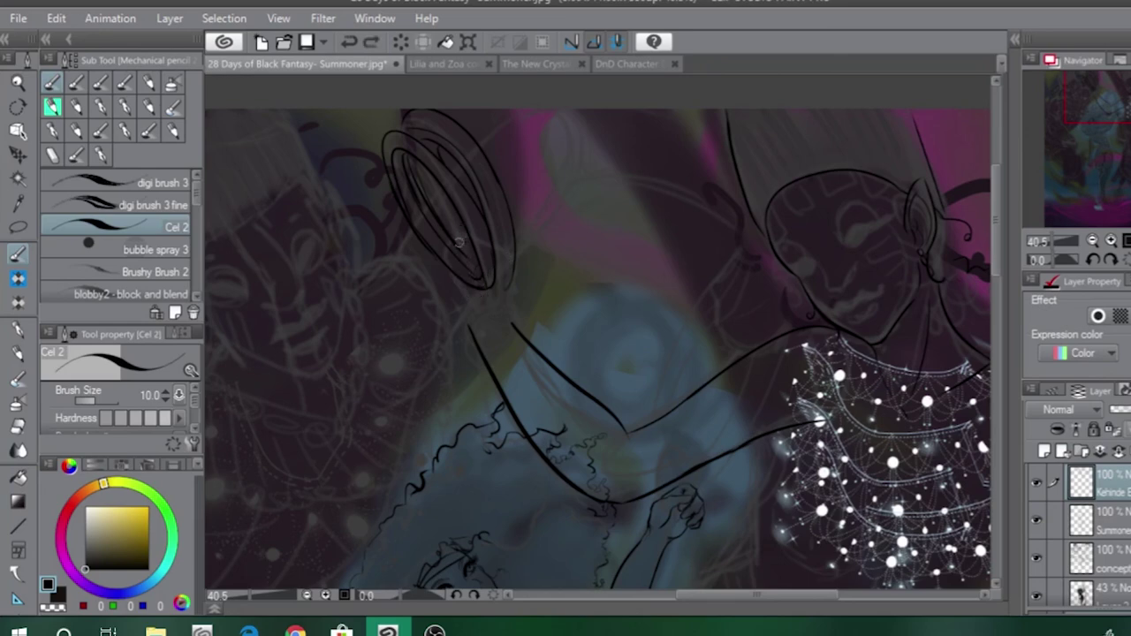
drag(459, 241, 450, 246)
mouse_move(449, 265)
mouse_down()
mouse_move(465, 286)
mouse_move(473, 261)
mouse_move(482, 302)
mouse_move(496, 300)
mouse_move(471, 266)
mouse_move(461, 291)
mouse_move(493, 319)
mouse_up()
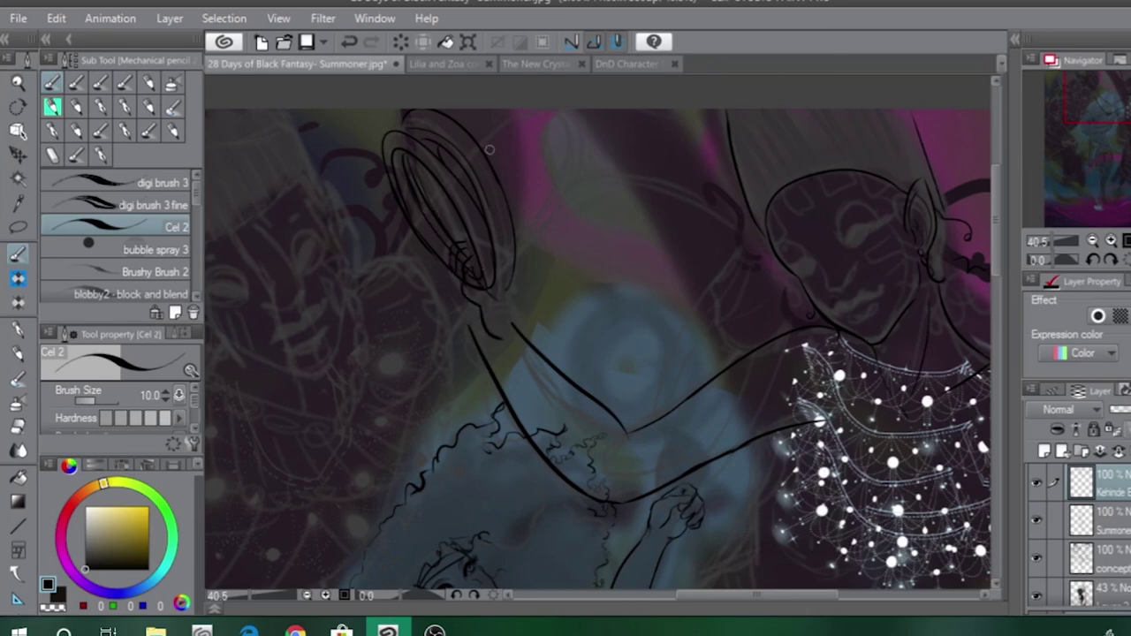
mouse_move(463, 325)
mouse_down()
mouse_move(504, 389)
mouse_move(518, 310)
mouse_up()
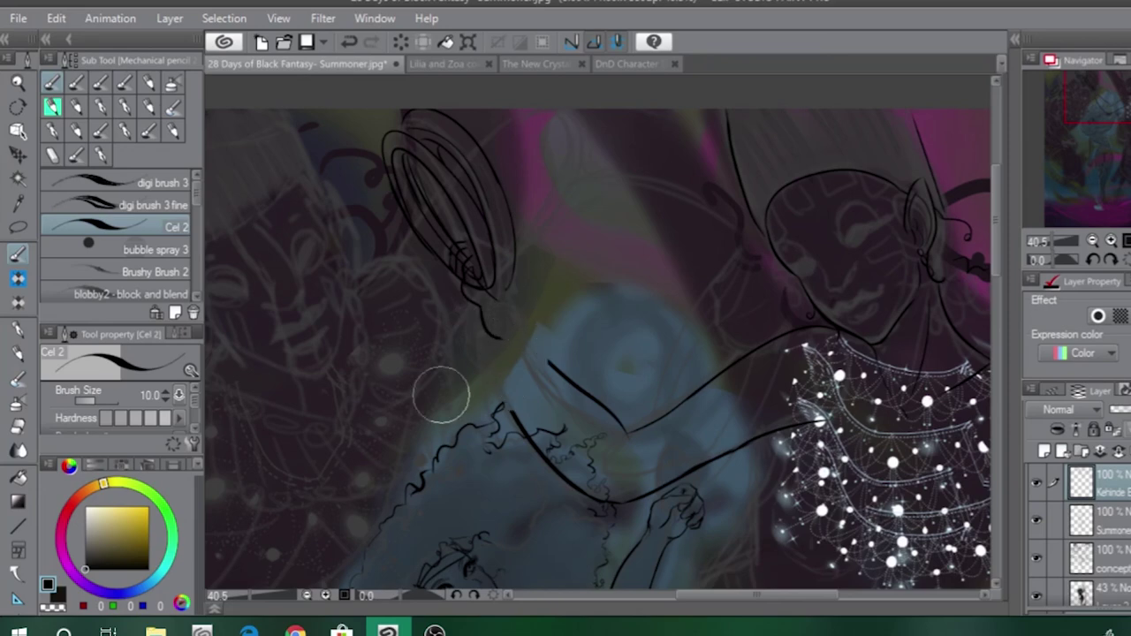
key(bracketleft)
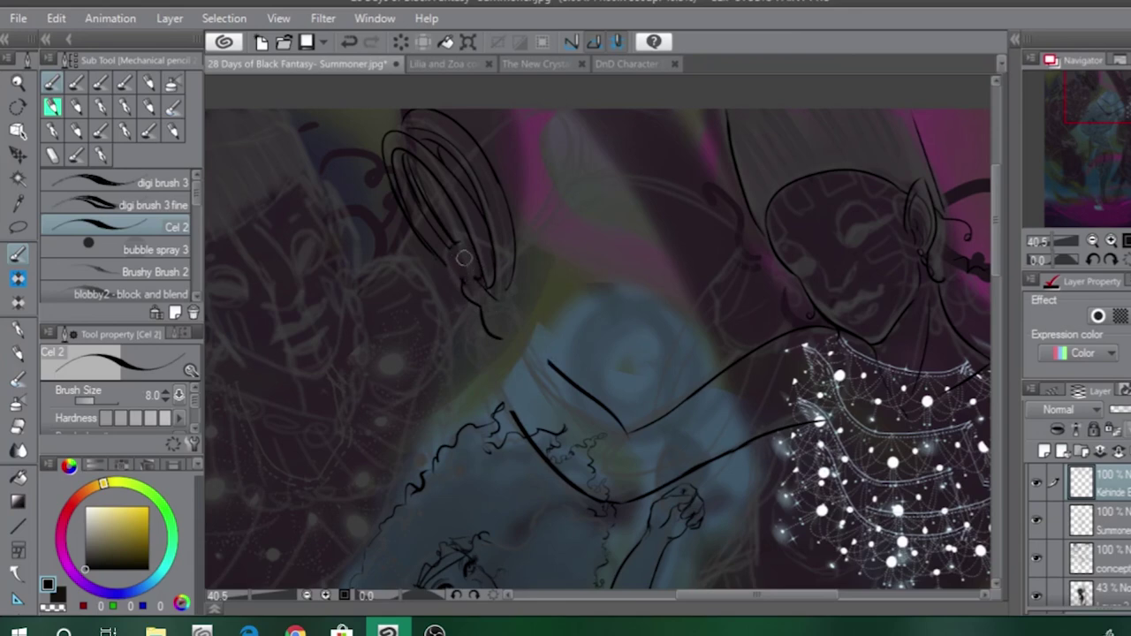
Erase the thick lower arm line and draw fingers gripping the oval's base
drag(469, 272, 479, 288)
mouse_move(513, 270)
mouse_down()
mouse_move(538, 365)
mouse_move(534, 337)
mouse_move(562, 382)
mouse_move(544, 362)
mouse_move(623, 423)
mouse_up()
key(ctrl+z)
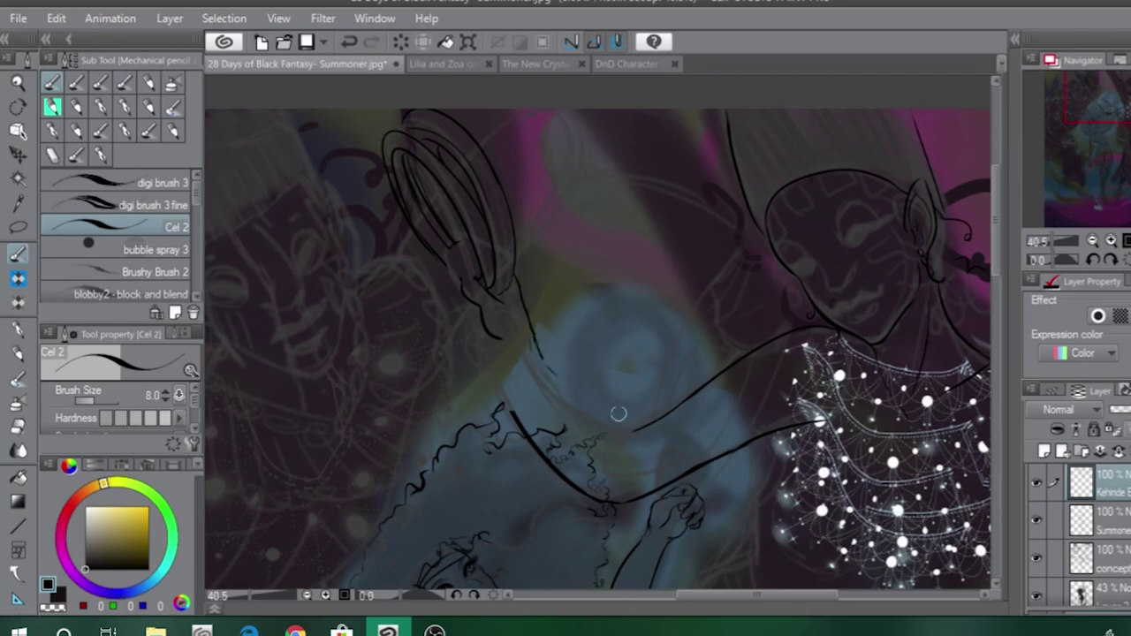
mouse_move(503, 391)
mouse_down()
mouse_move(595, 497)
mouse_move(630, 479)
mouse_up()
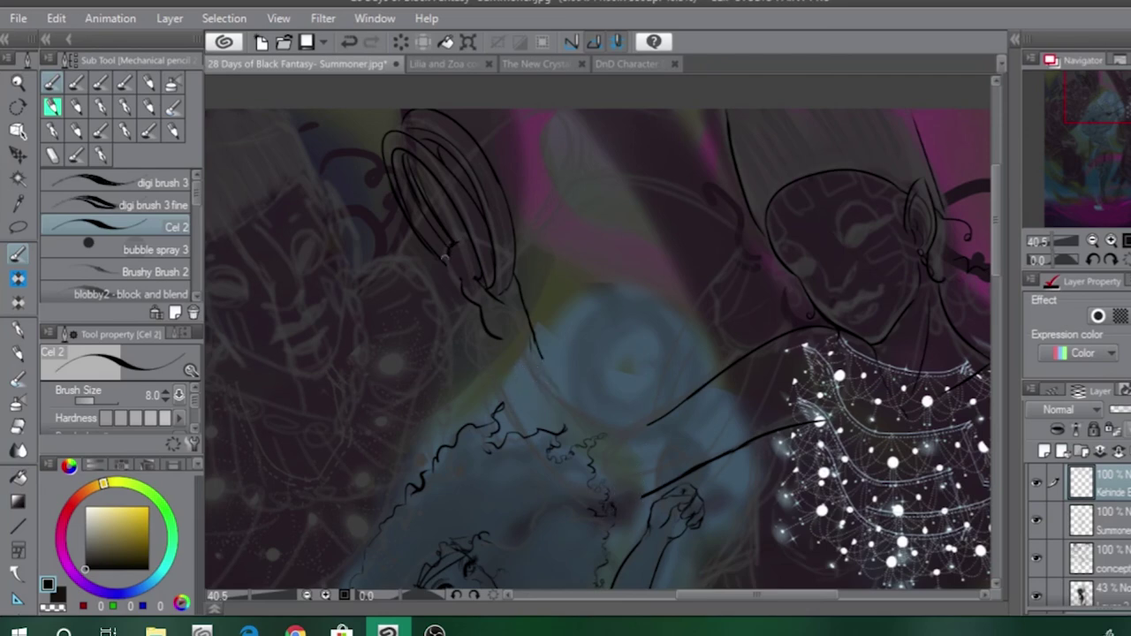
mouse_move(448, 254)
mouse_down()
mouse_move(431, 277)
mouse_move(446, 290)
mouse_up()
key(ctrl+z)
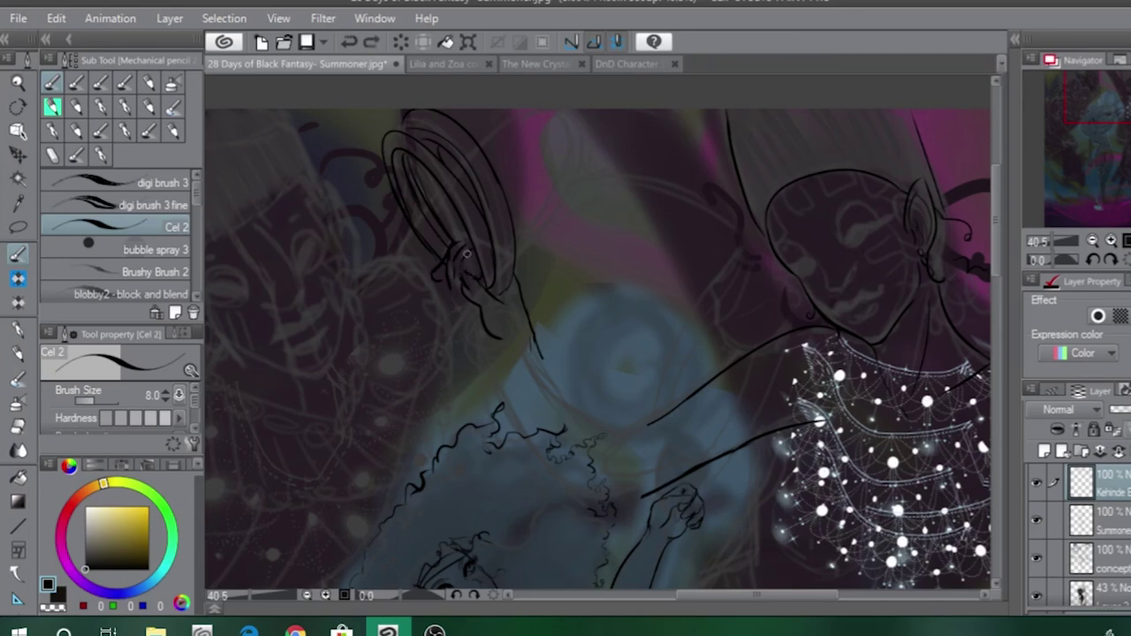
drag(467, 254, 459, 271)
key(ctrl+z)
drag(480, 311, 451, 283)
Draw the forearm line from the hand down toward the afro figure
drag(455, 290, 481, 347)
key(ctrl+z)
mouse_move(452, 292)
mouse_down()
mouse_move(458, 320)
mouse_move(494, 352)
mouse_move(472, 338)
mouse_move(547, 452)
mouse_move(610, 490)
mouse_up()
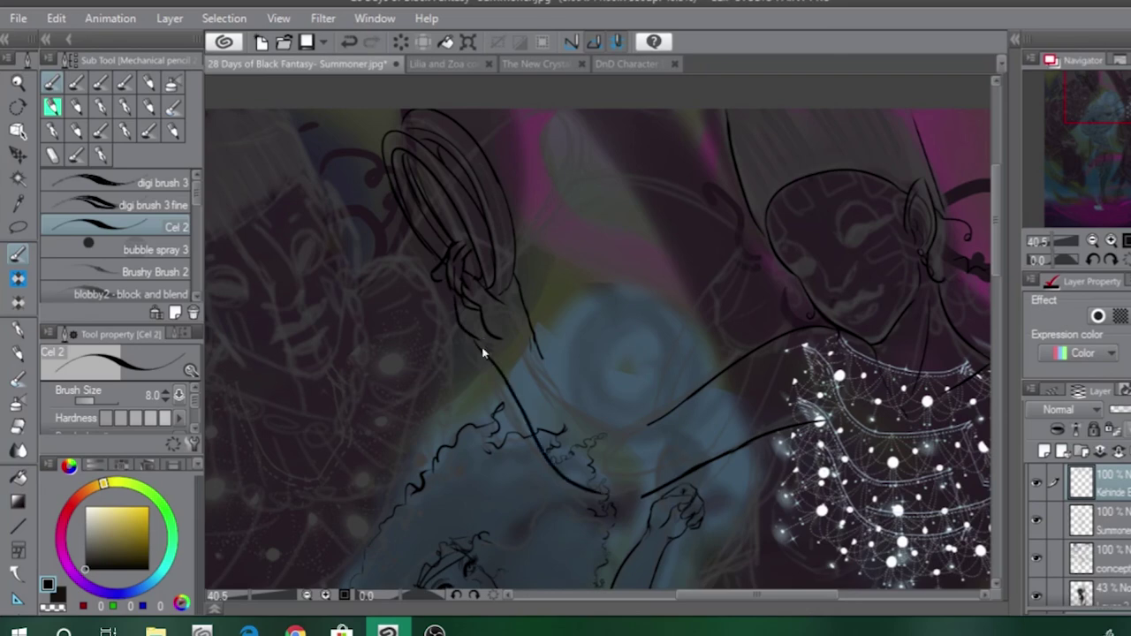
key(ctrl+z)
mouse_move(486, 352)
mouse_down()
mouse_move(609, 497)
mouse_move(638, 495)
mouse_up()
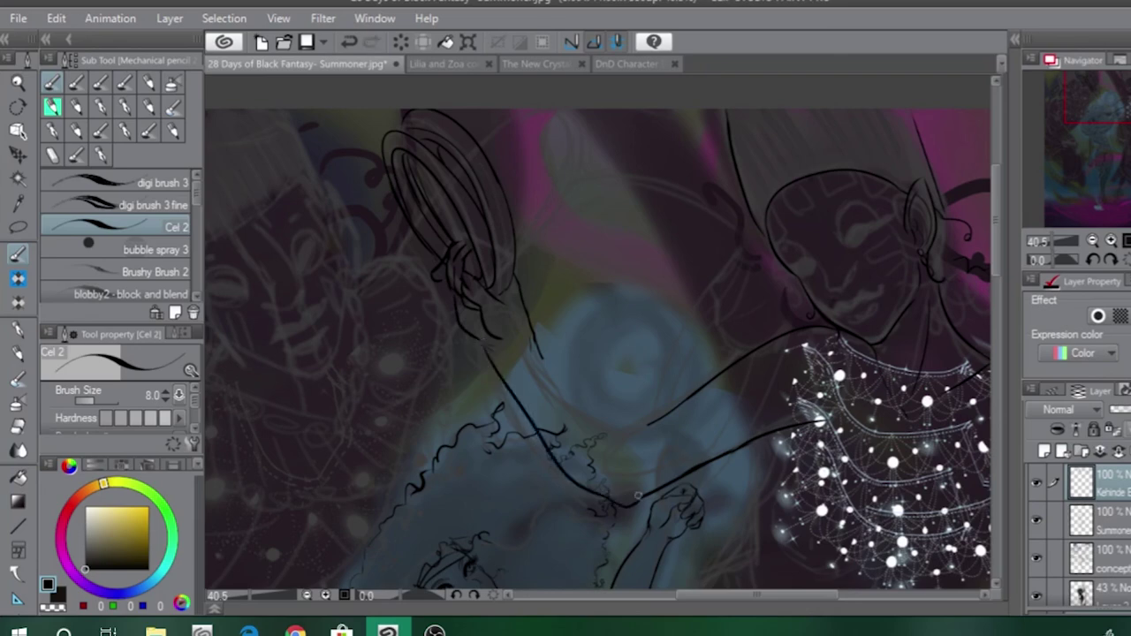